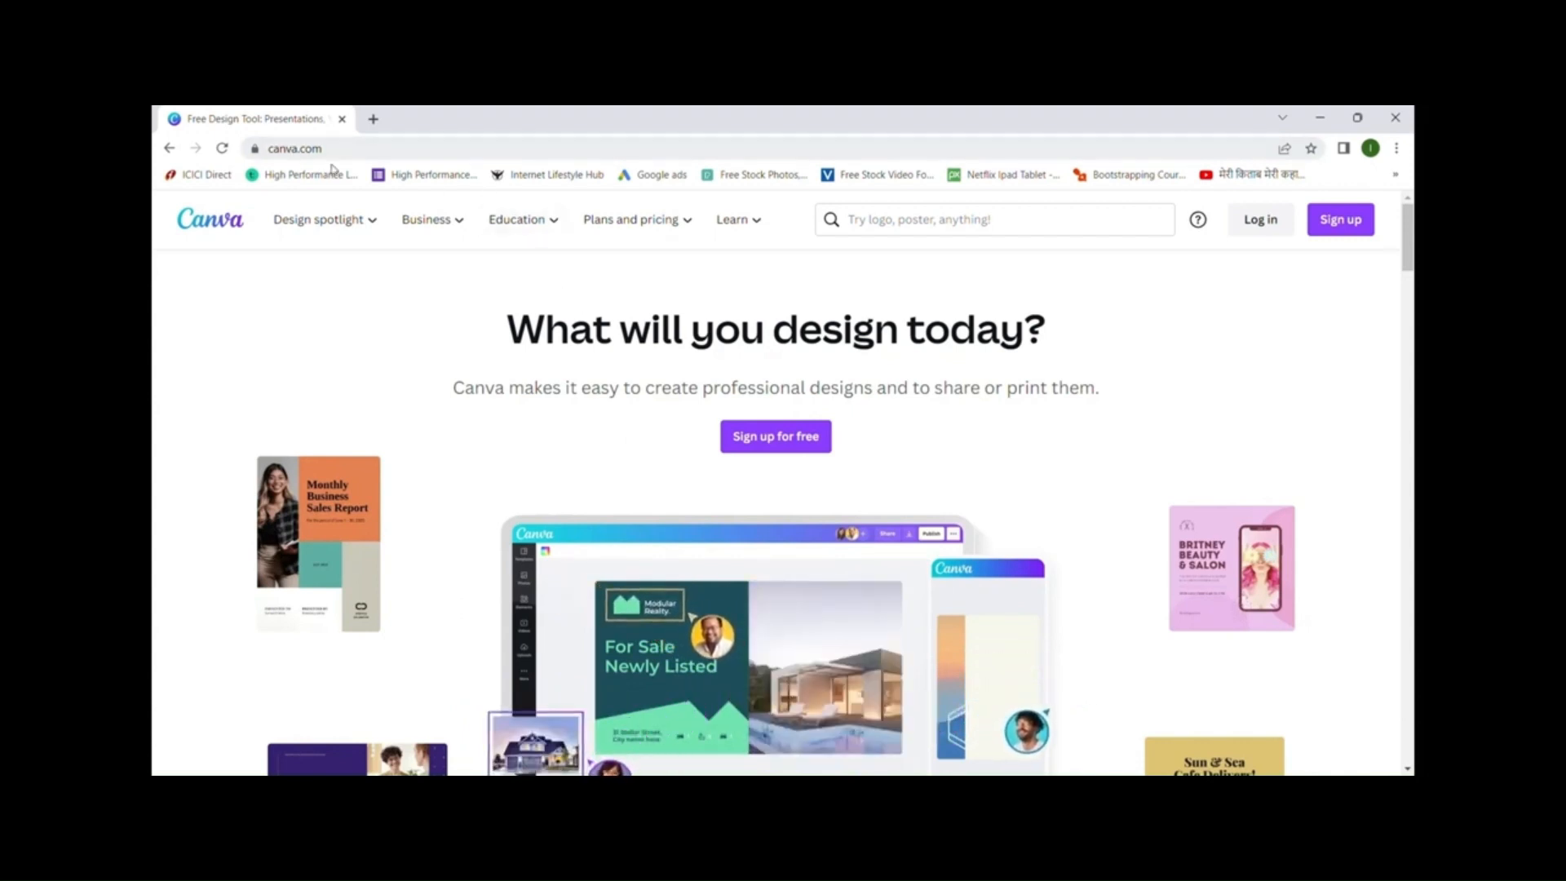
- Log in to Canva with Continue with Google and reach the 'What will you design today?' Home page
click(288, 148)
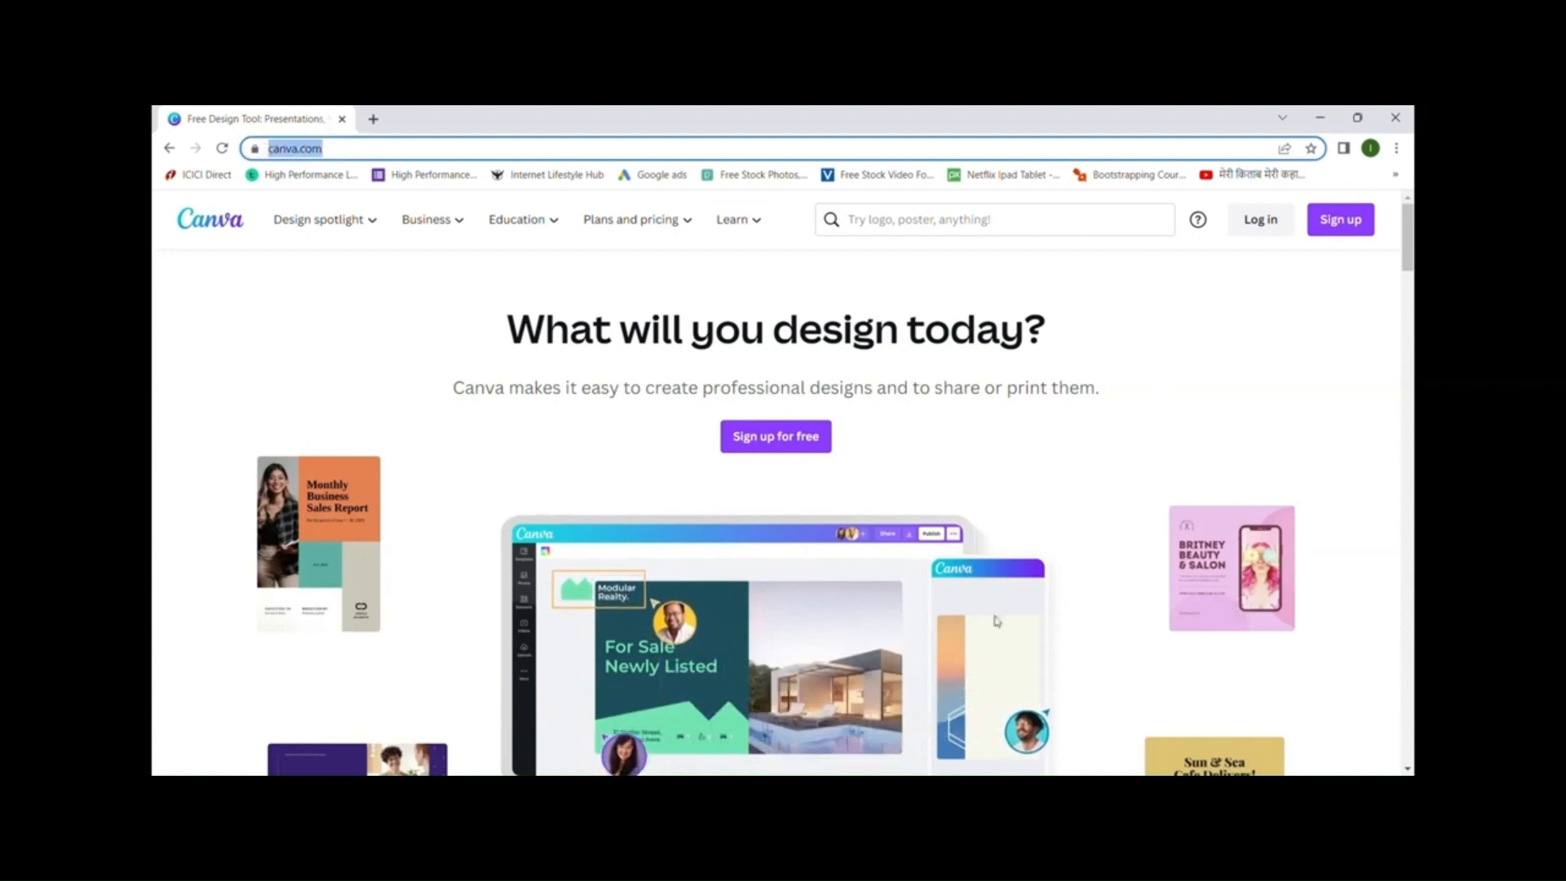
click(786, 446)
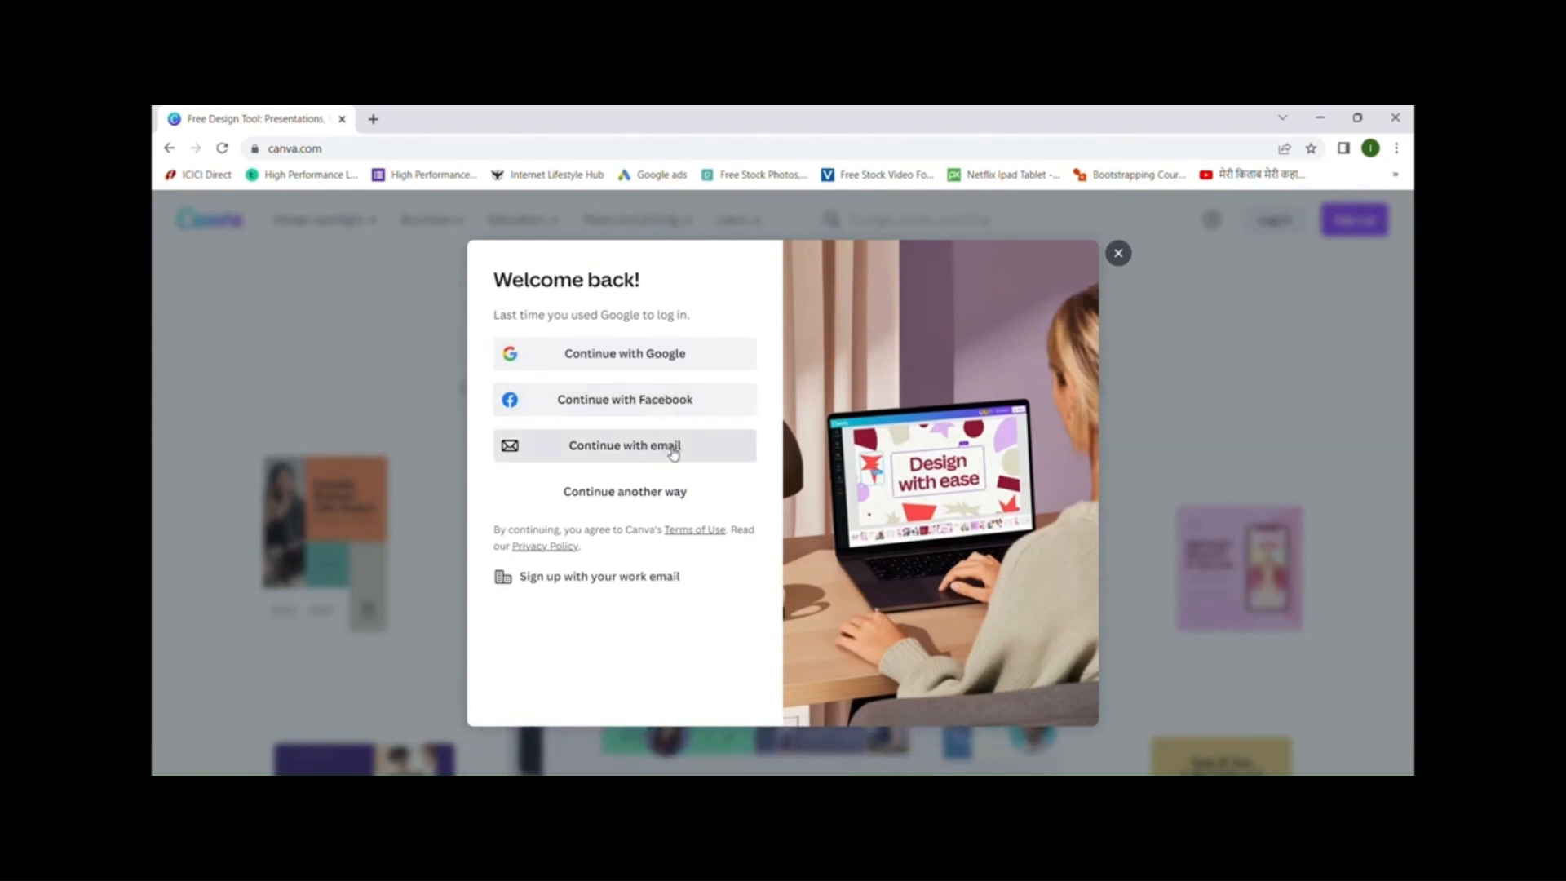
click(676, 364)
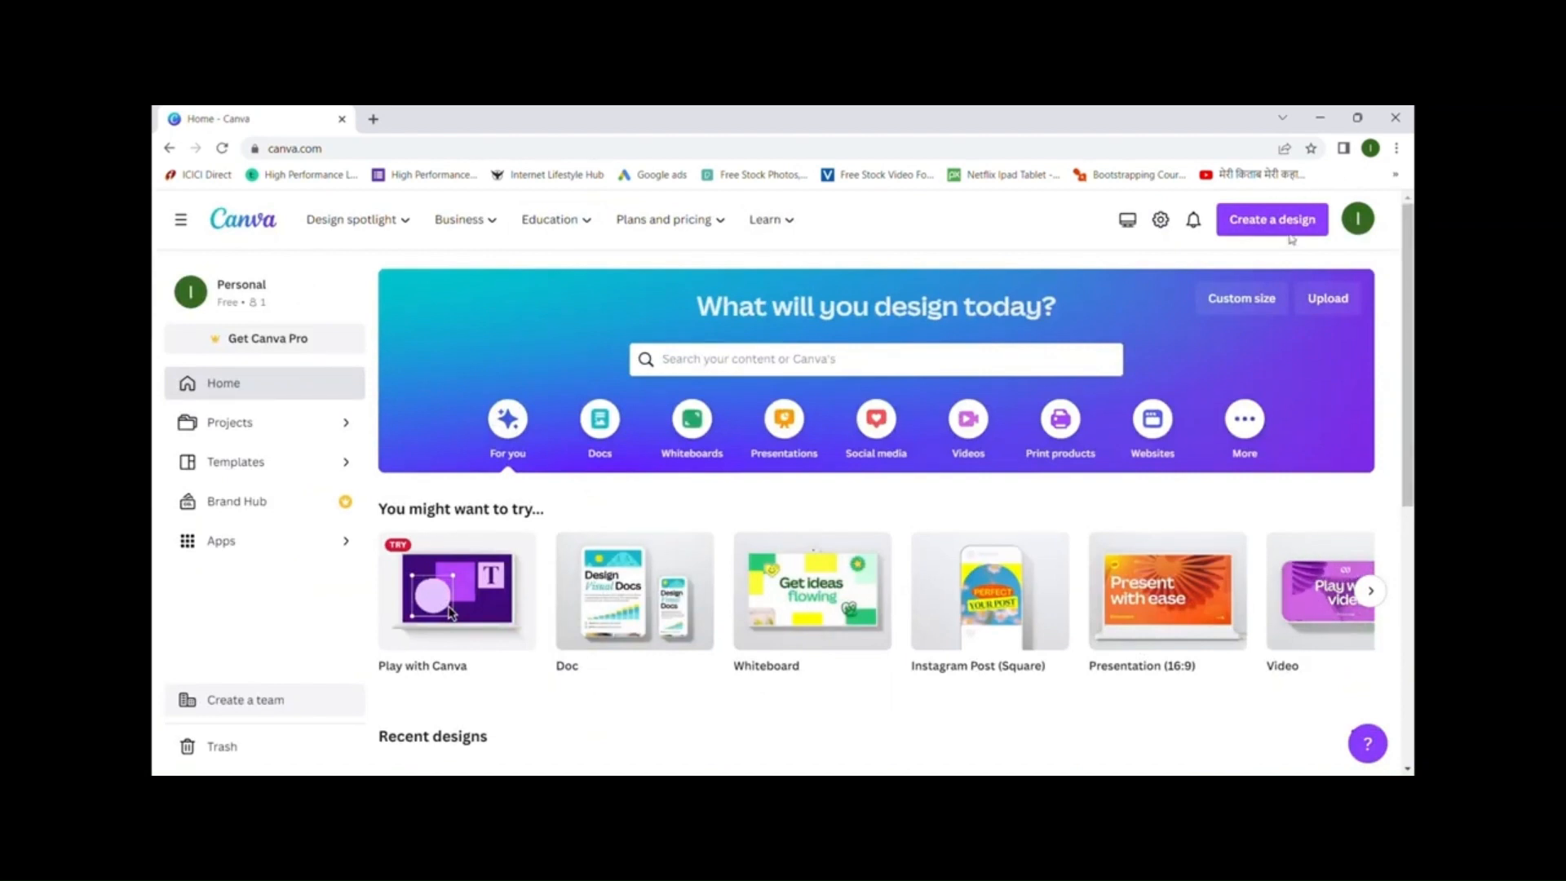
click(1358, 232)
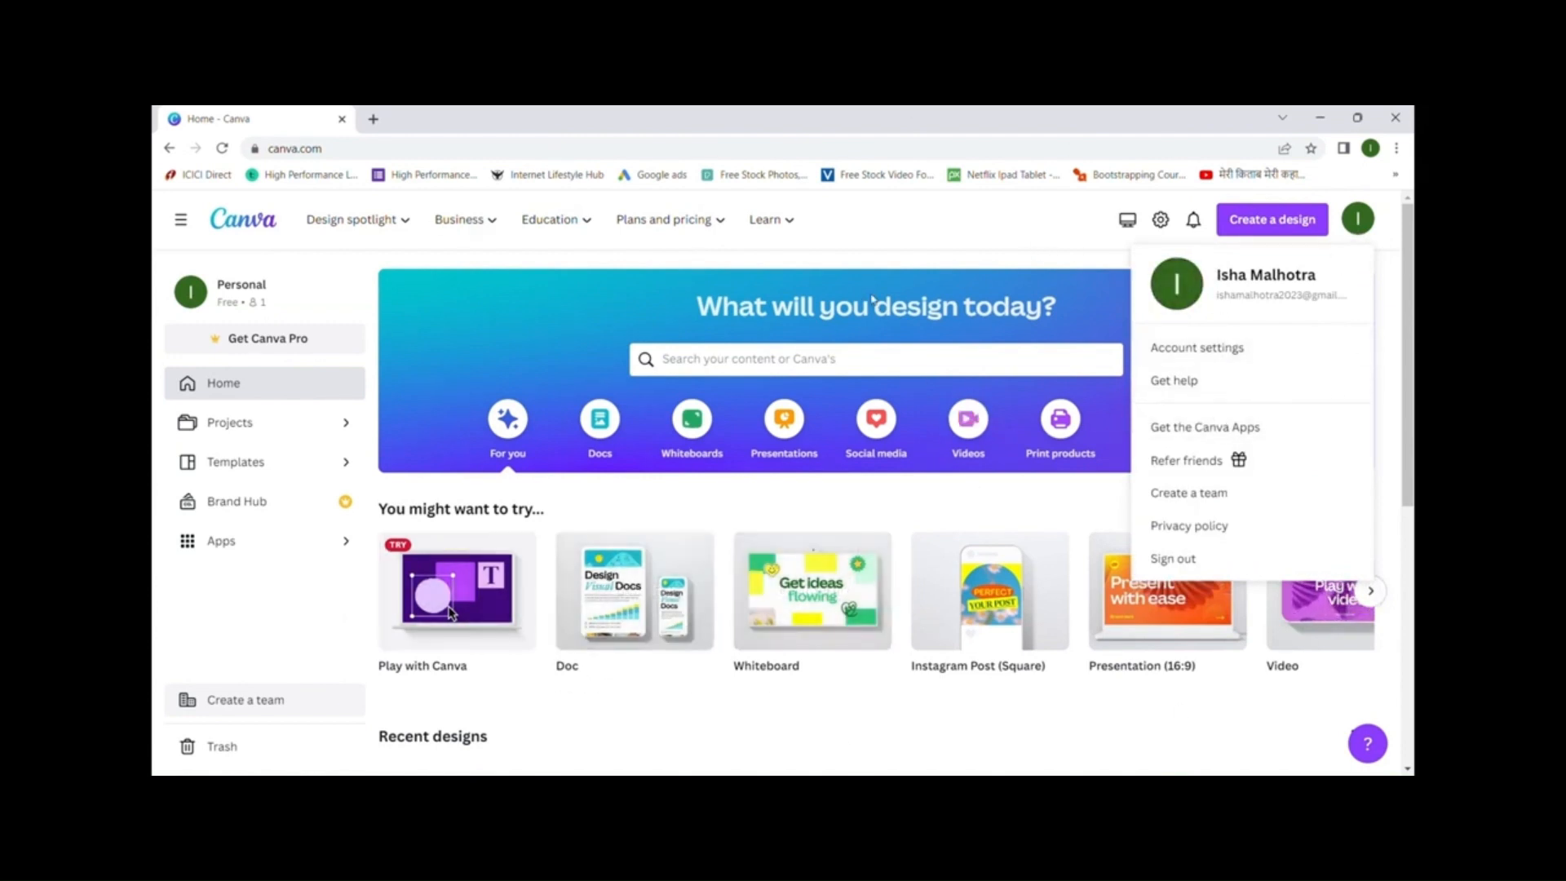
click(1339, 200)
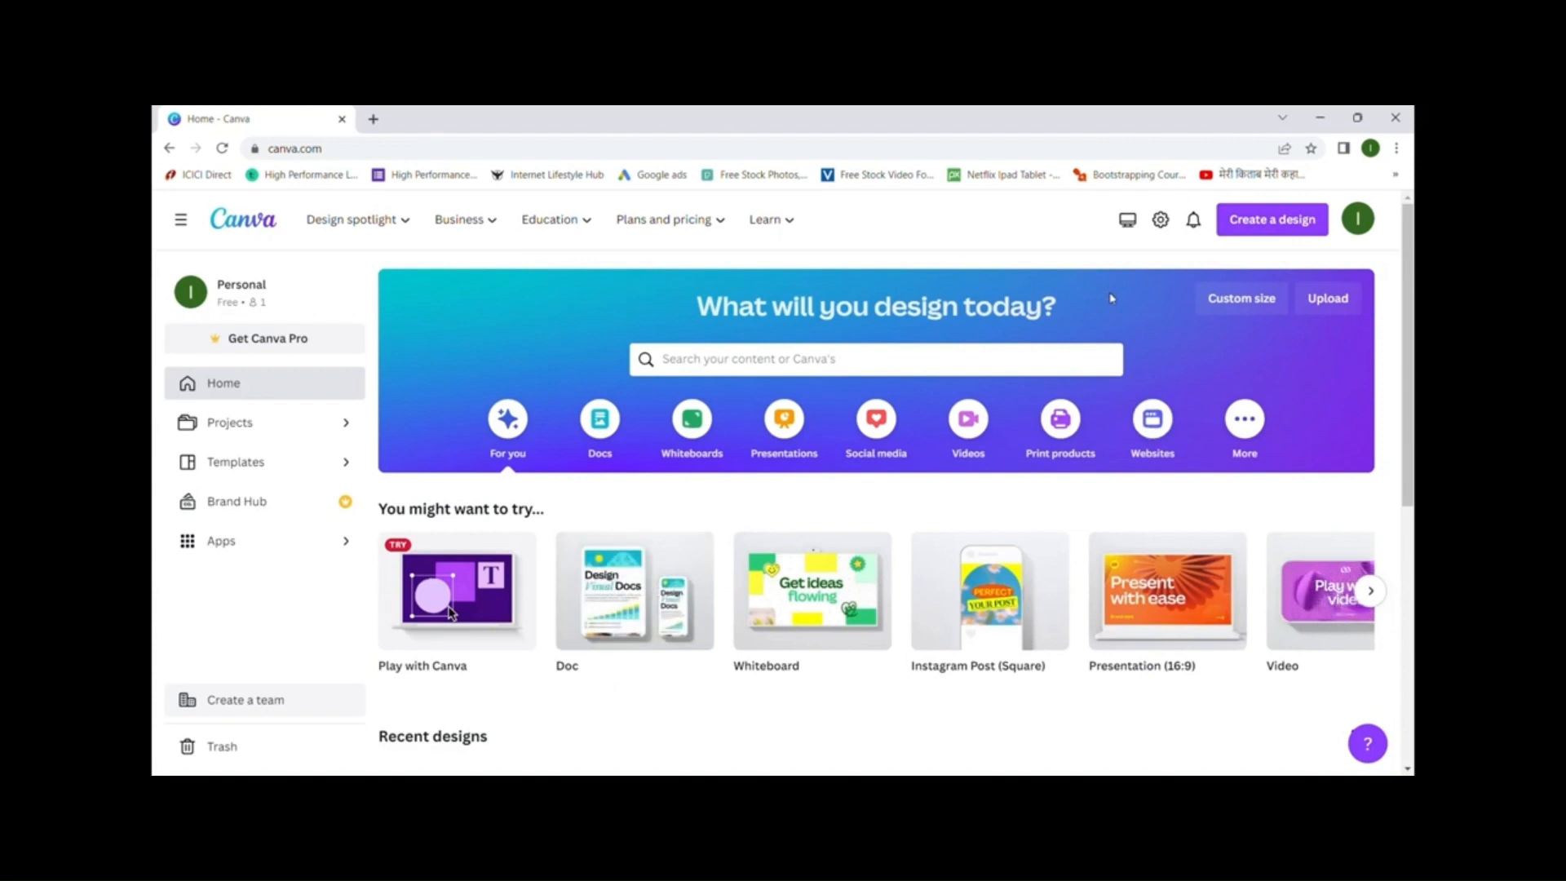
- Browse the Create a design list of design types, then dismiss it
click(1274, 227)
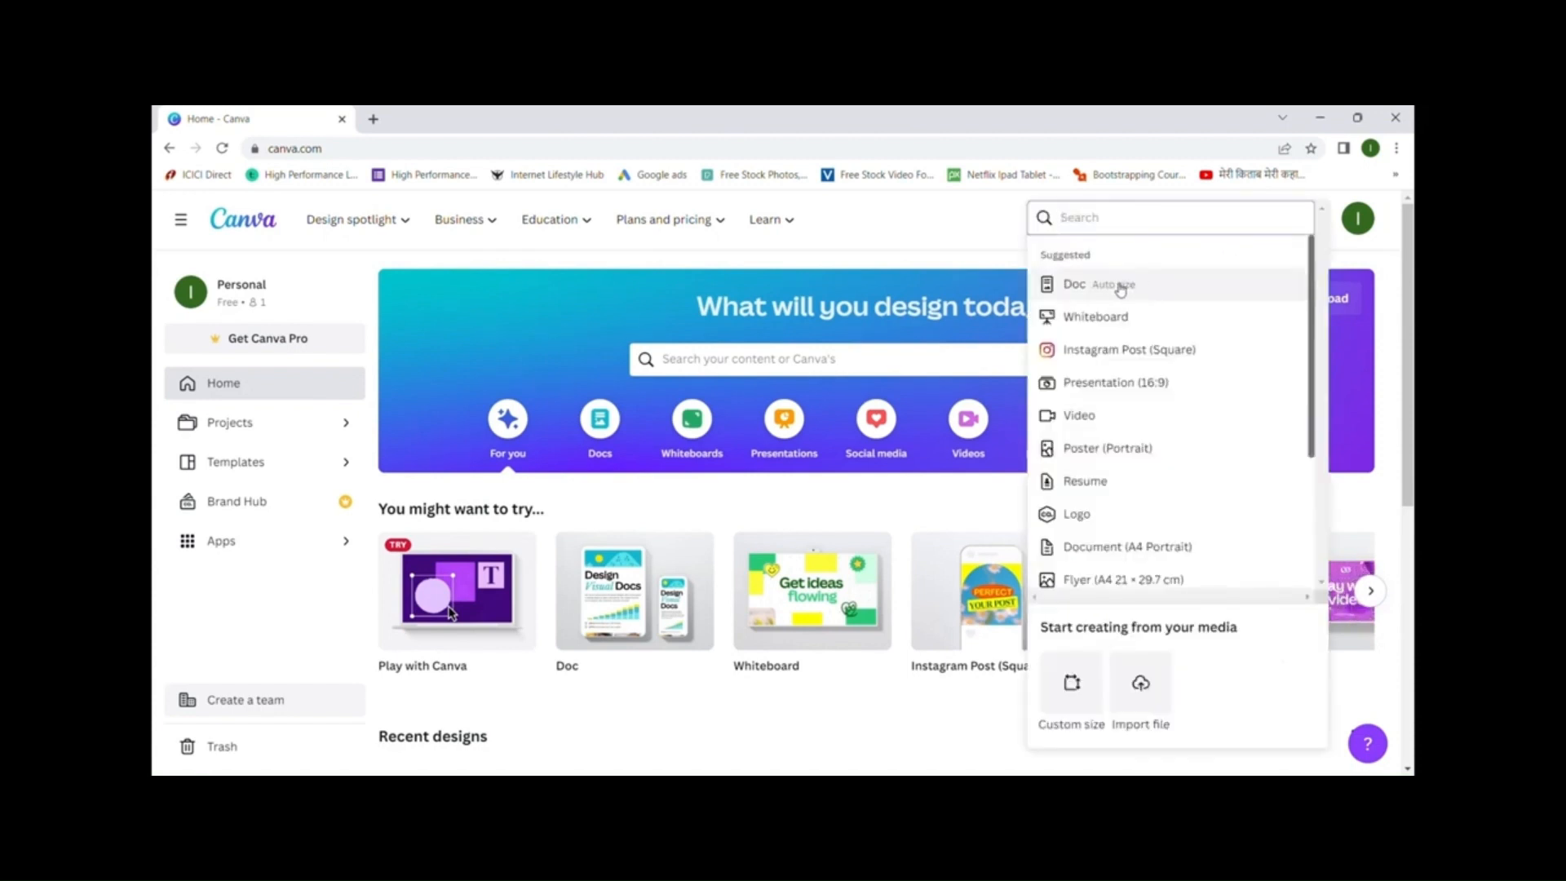
scroll(1111, 334, down, 4)
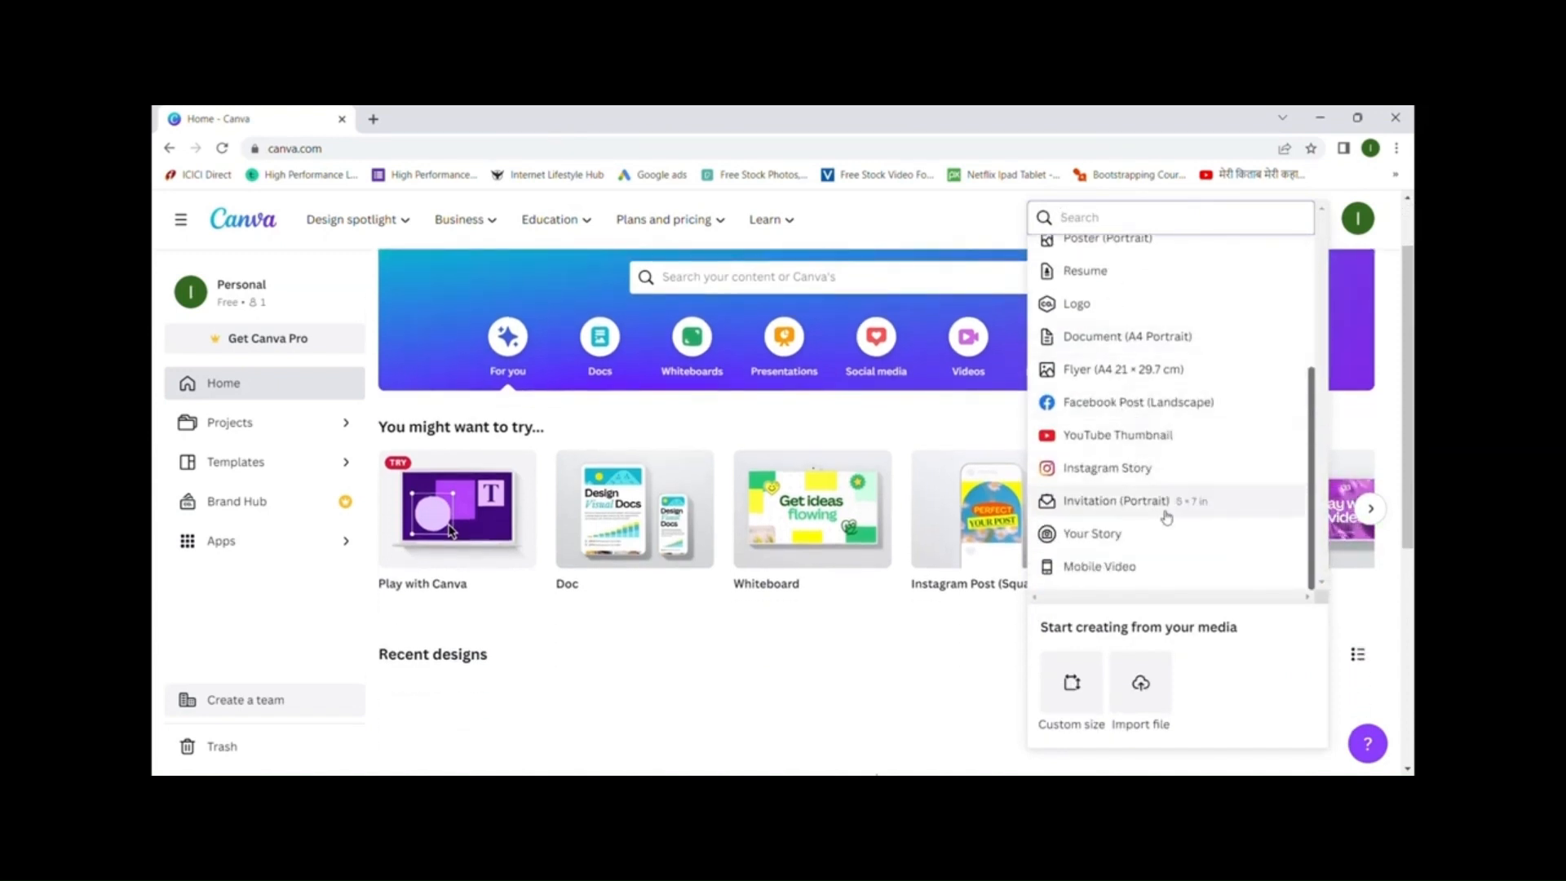
scroll(1173, 493, up, 5)
scroll(1173, 484, up, 2)
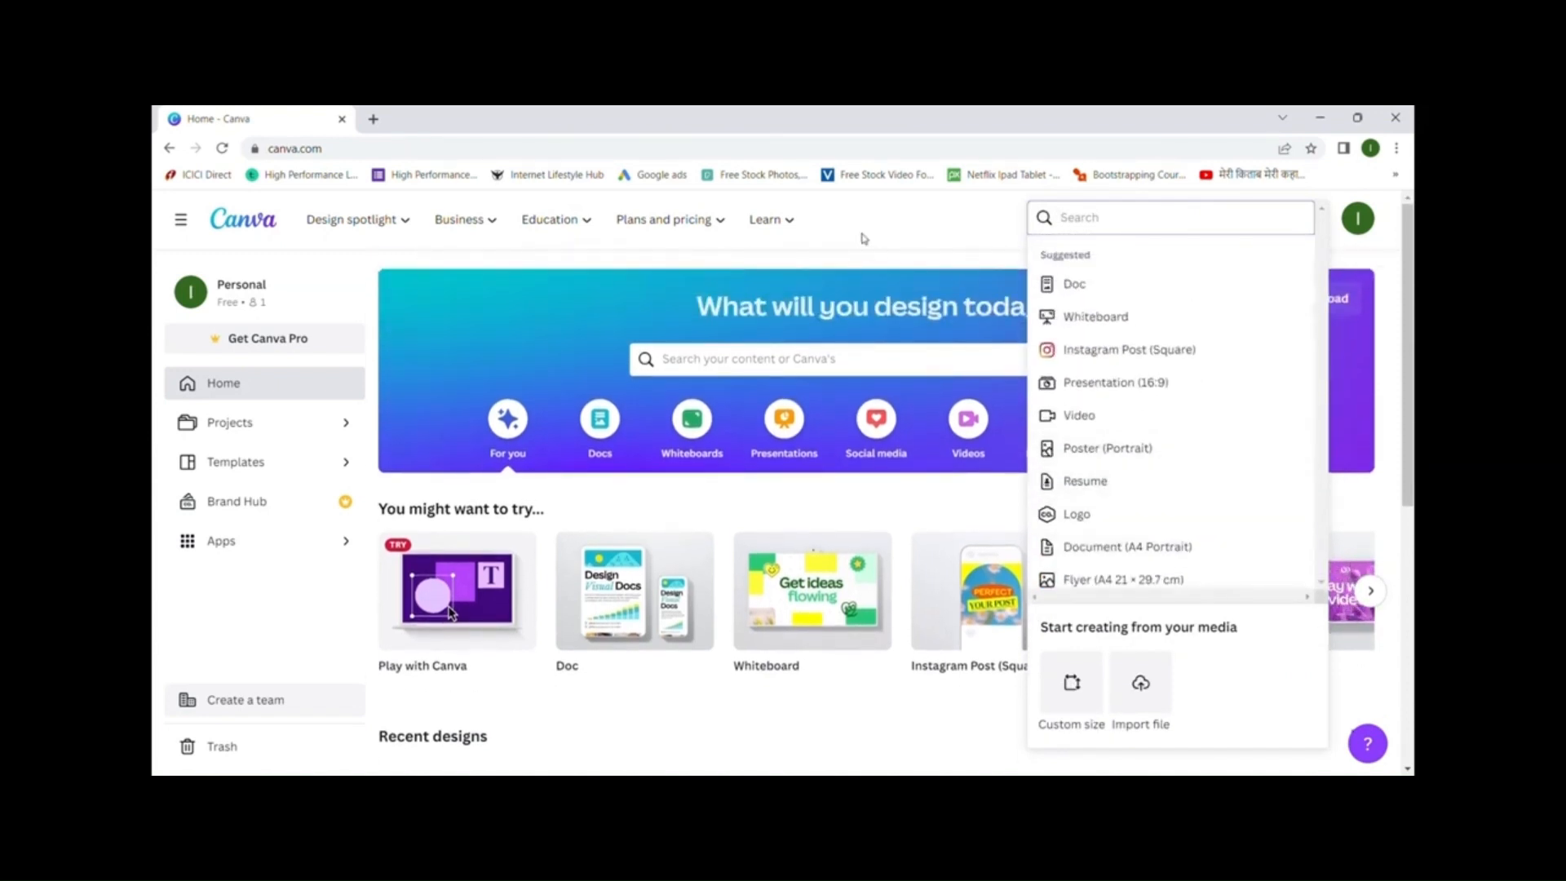
click(900, 259)
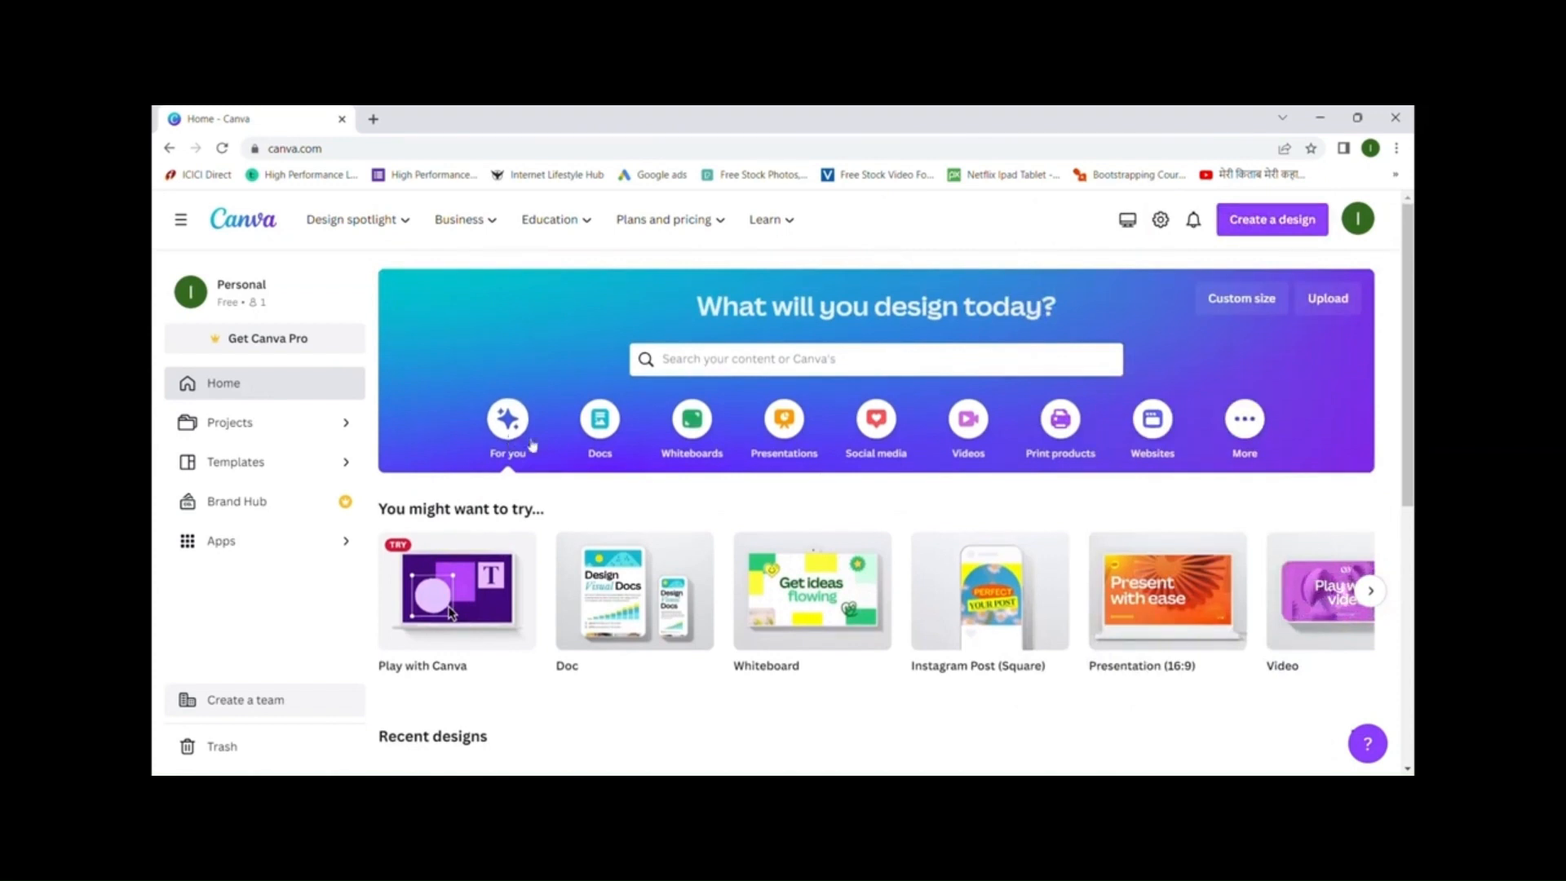
- Cycle through the Docs, Whiteboards and Presentations suggestions, ending on Social media
click(601, 431)
click(690, 420)
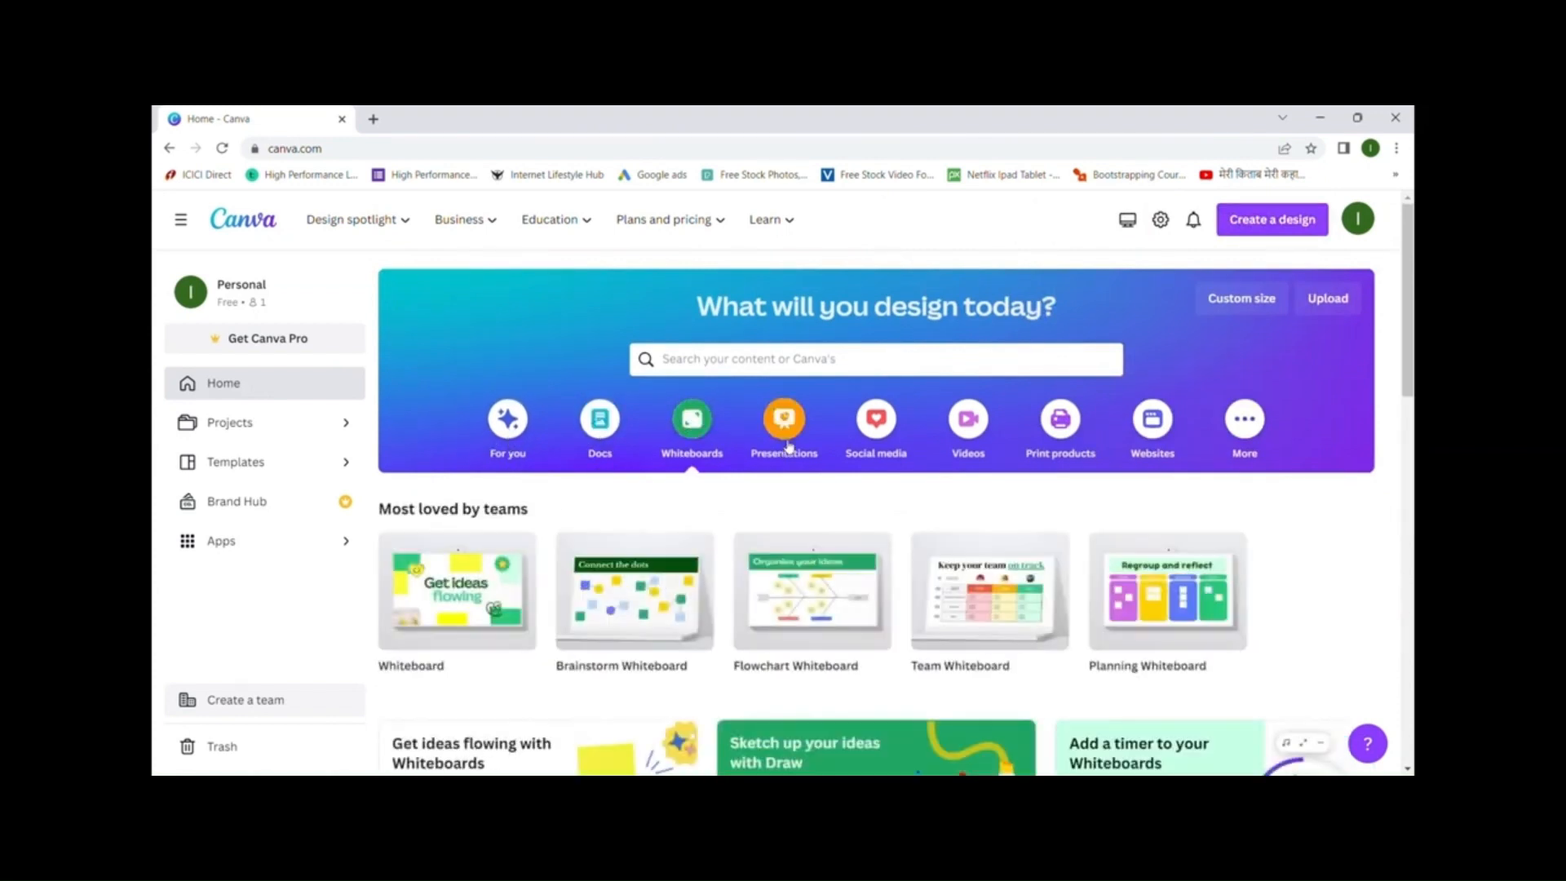
click(784, 428)
click(875, 419)
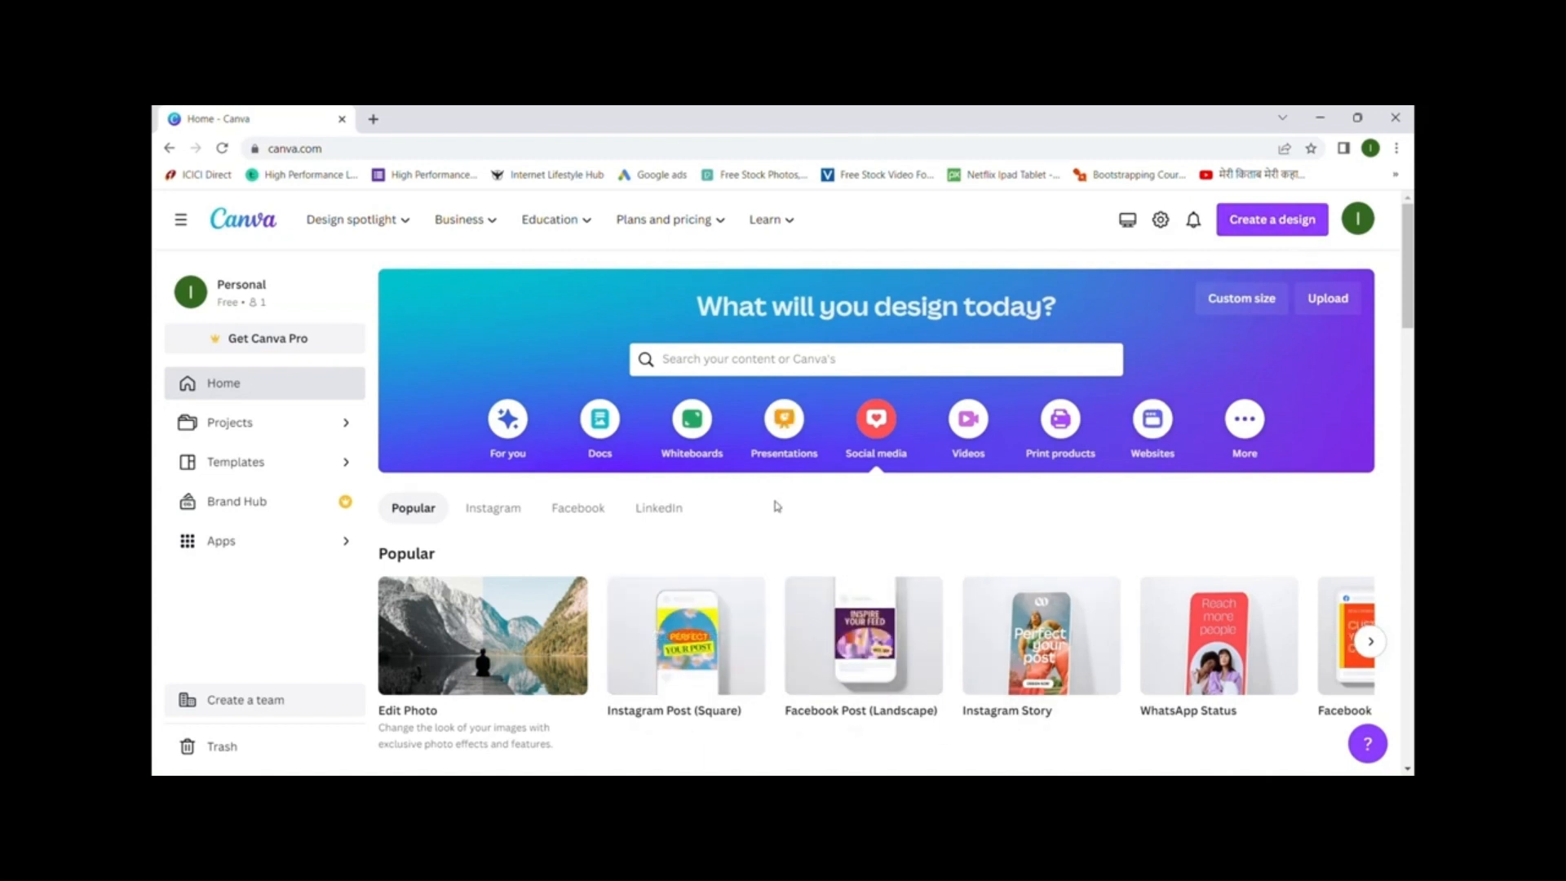
- View the Projects page with Purchased, Starred and Uploads folders, then return Home
click(249, 430)
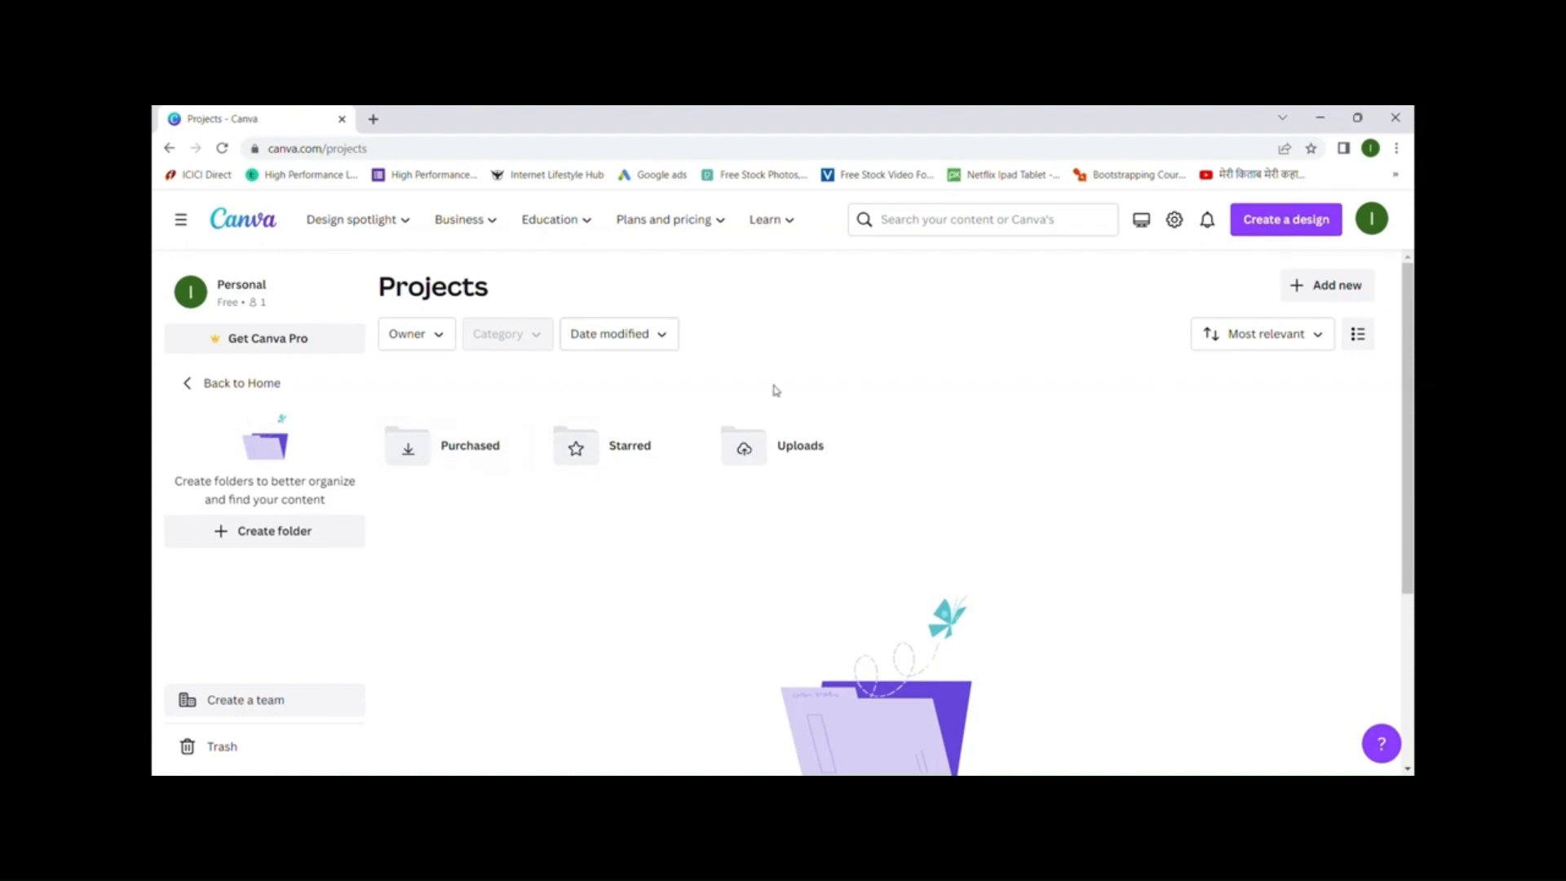
click(216, 382)
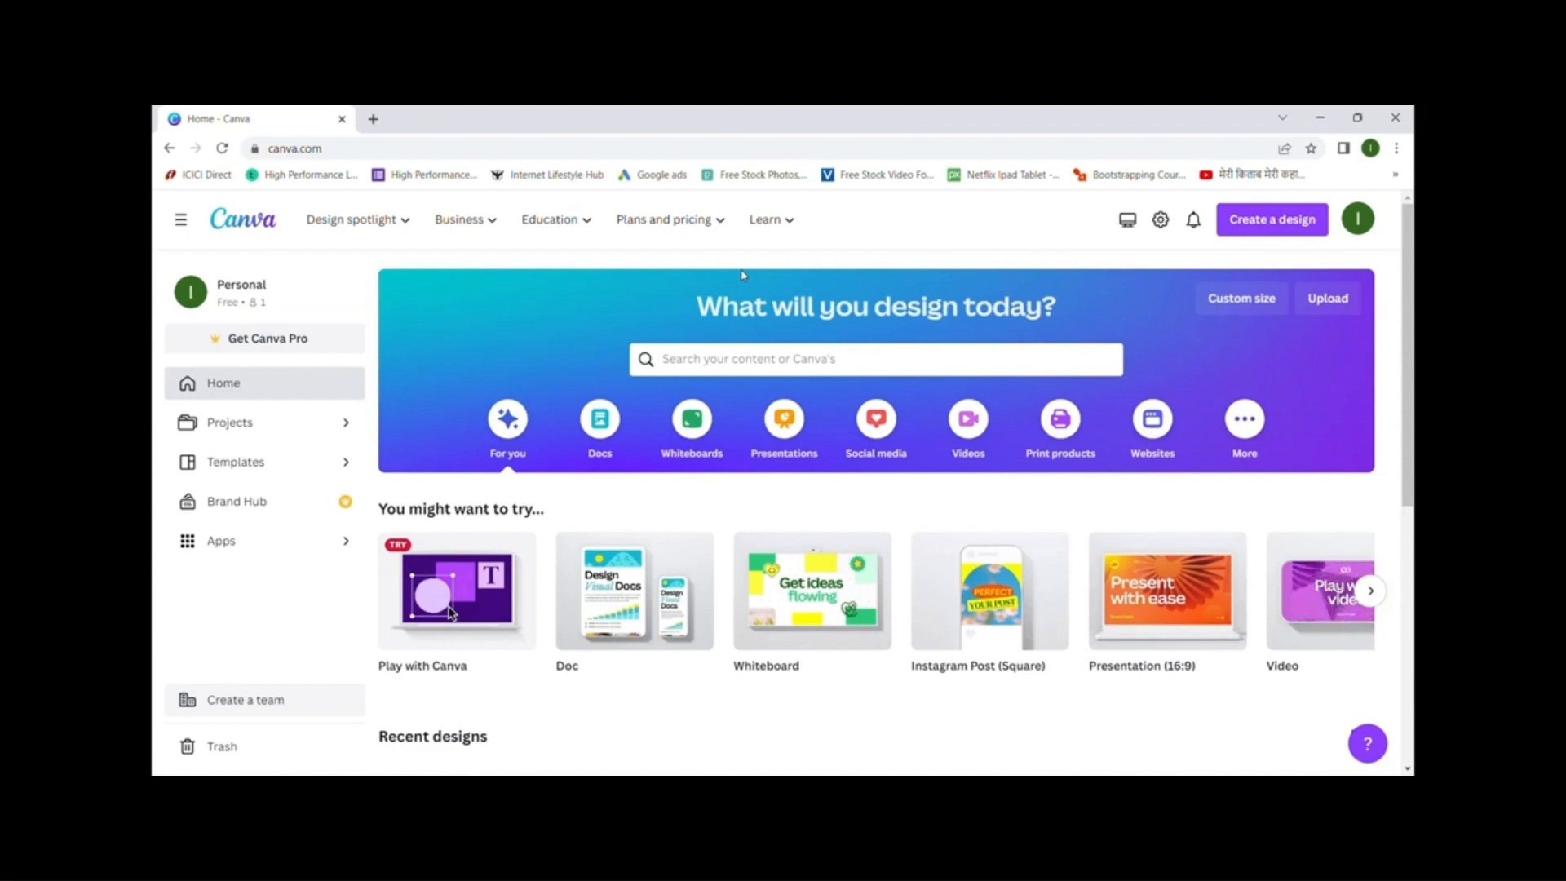
- Create a new blank 500 × 500 px Logo design from the Create a design list
click(1285, 230)
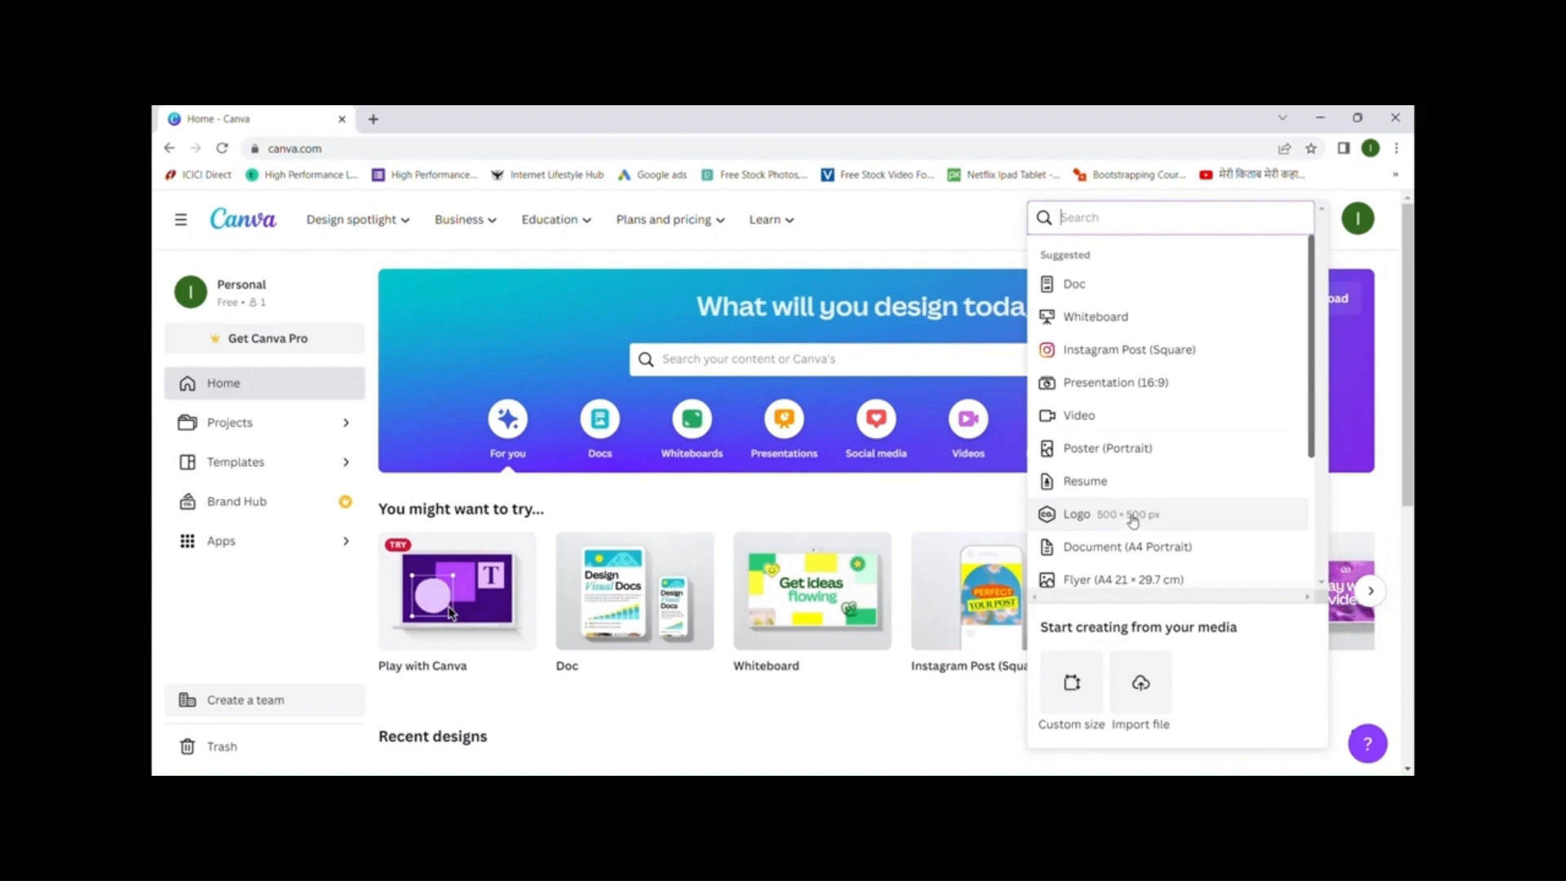
click(1076, 514)
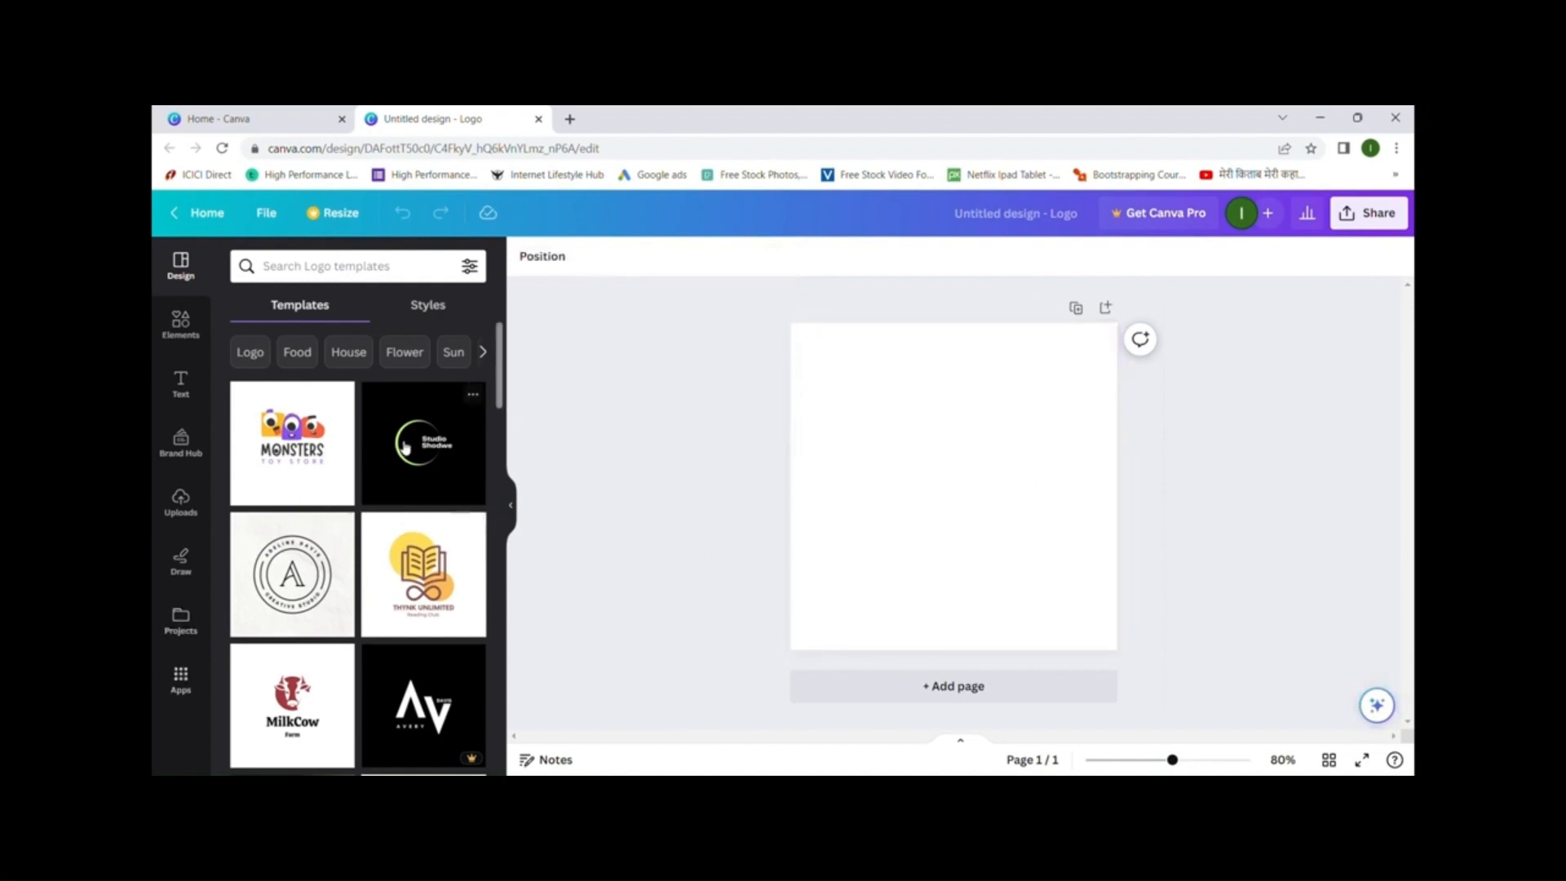
scroll(405, 447, down, 6)
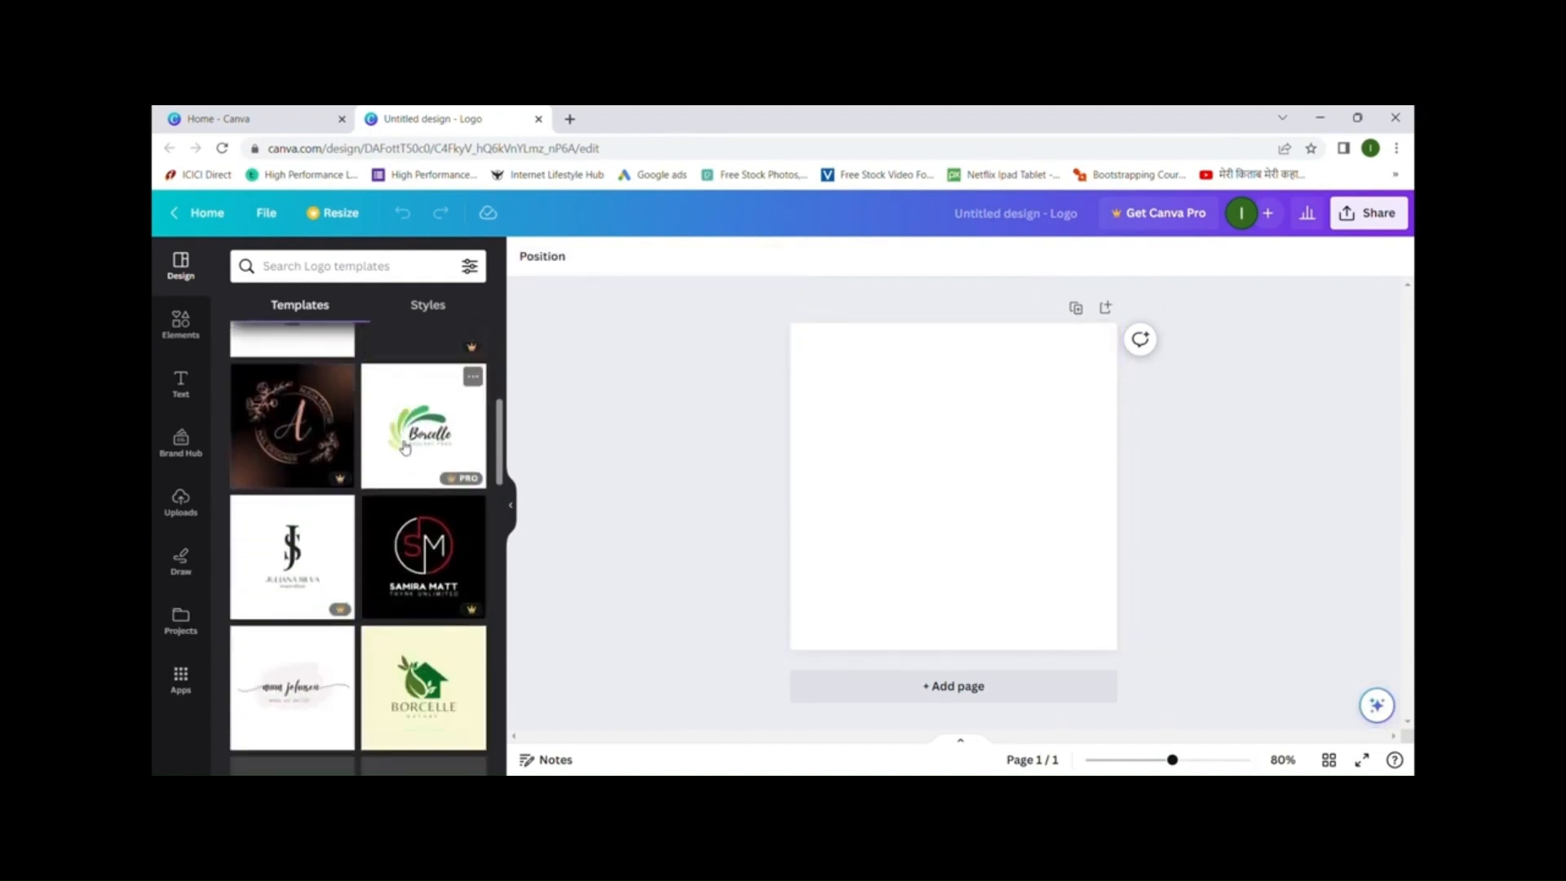
scroll(406, 447, down, 5)
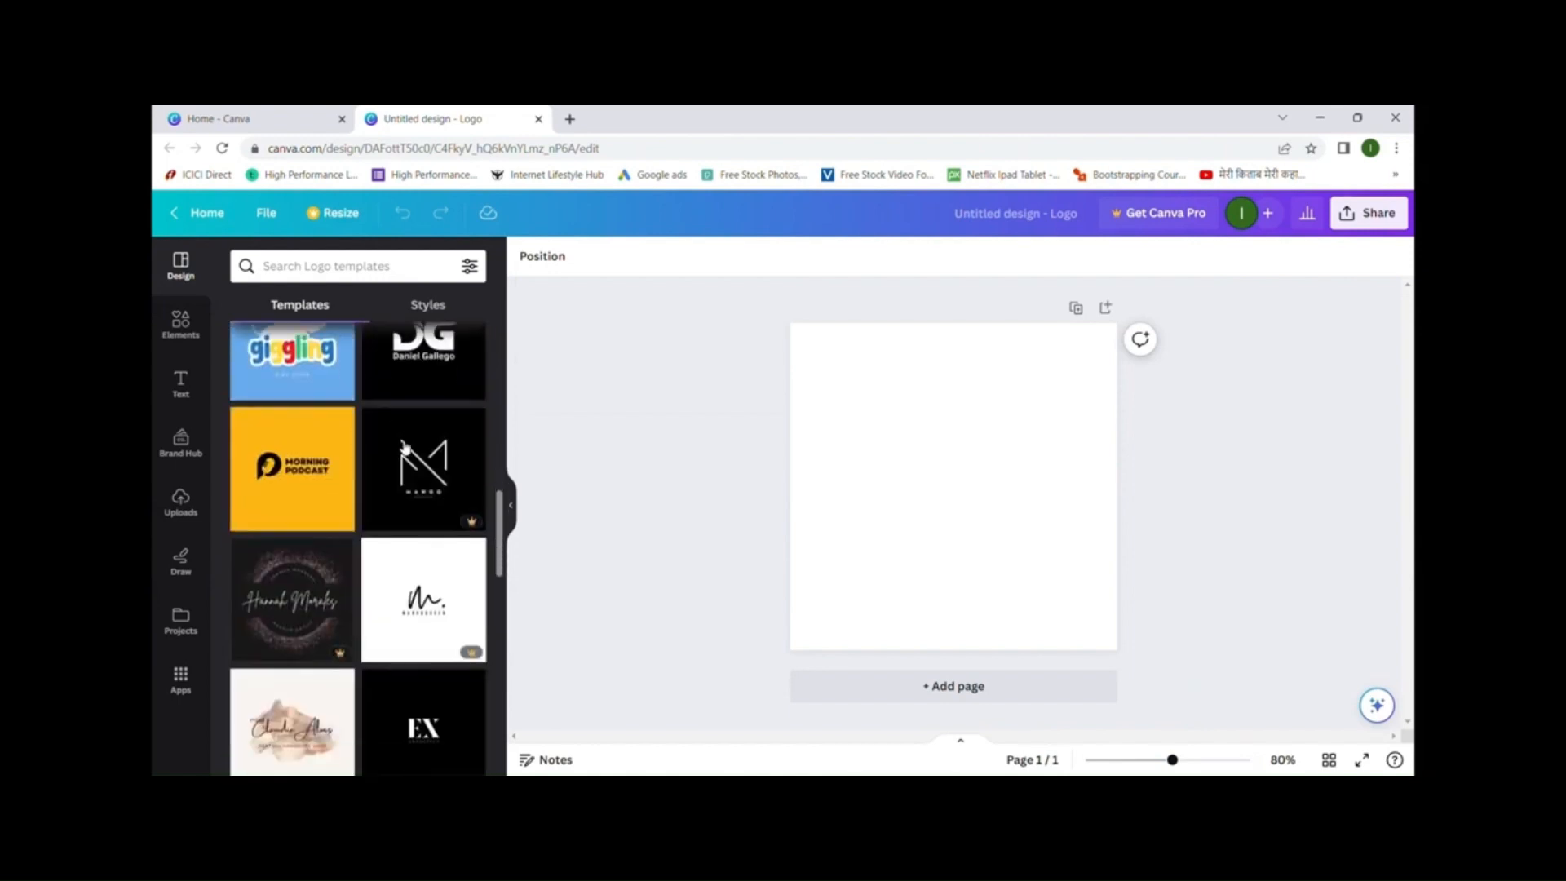
scroll(406, 447, down, 8)
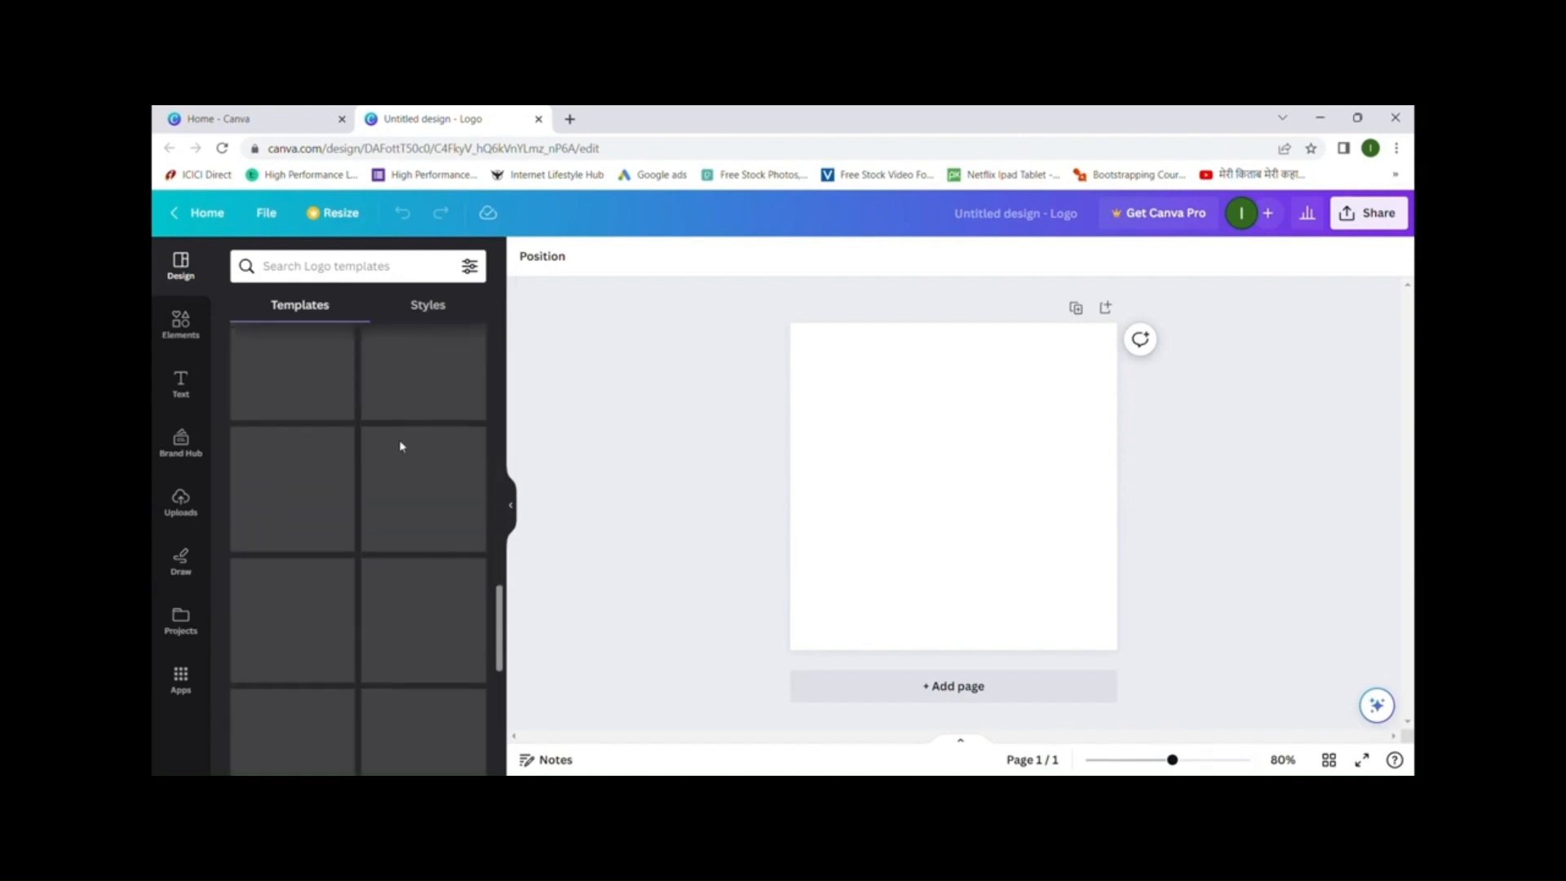
scroll(403, 447, up, 8)
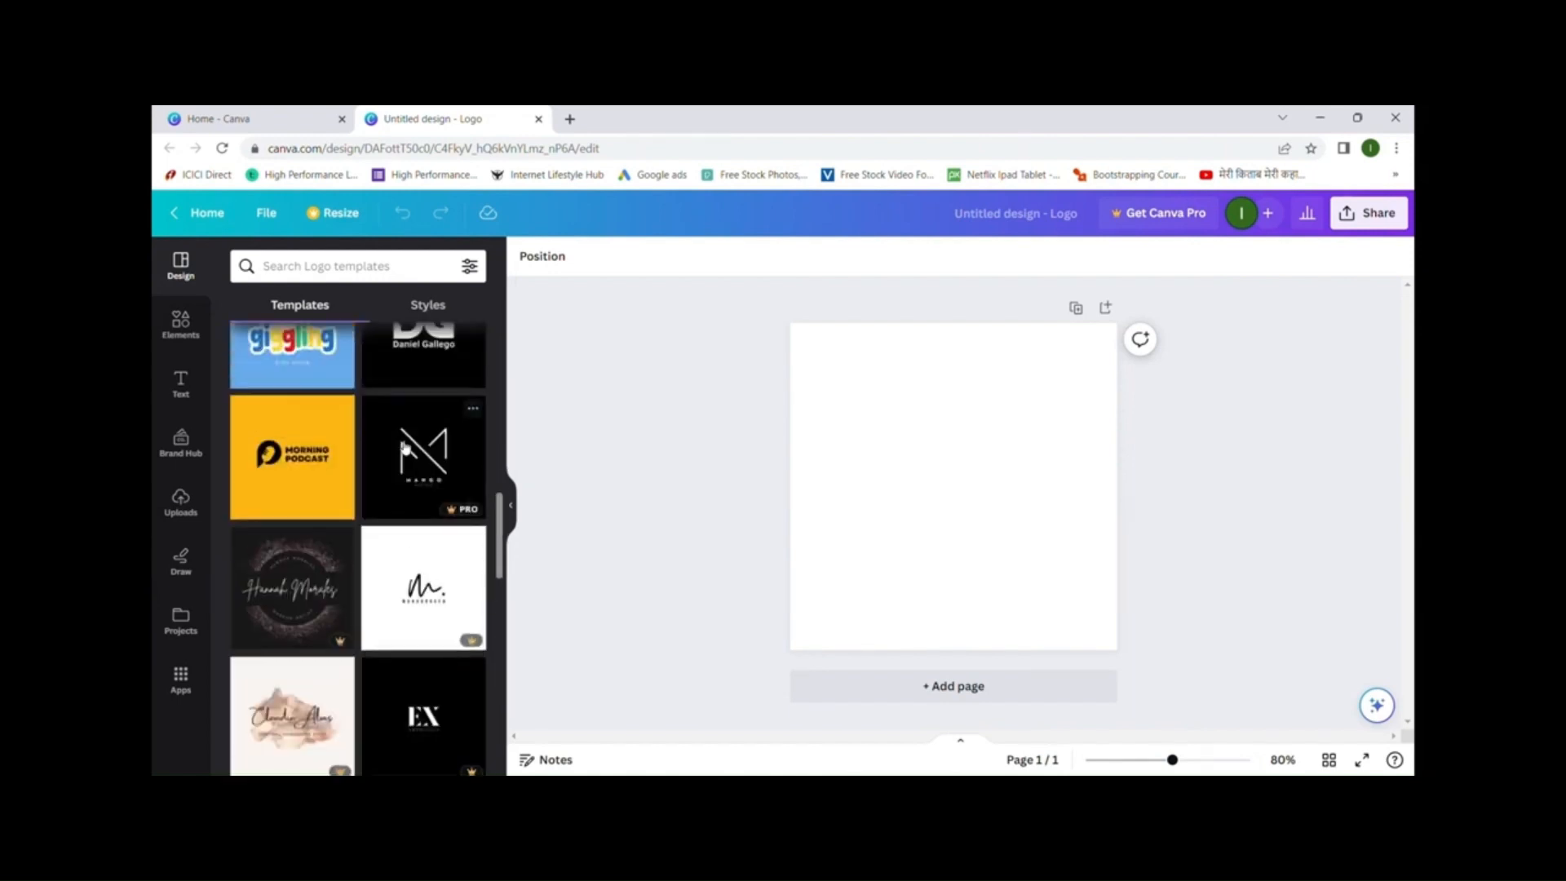
scroll(405, 447, up, 2)
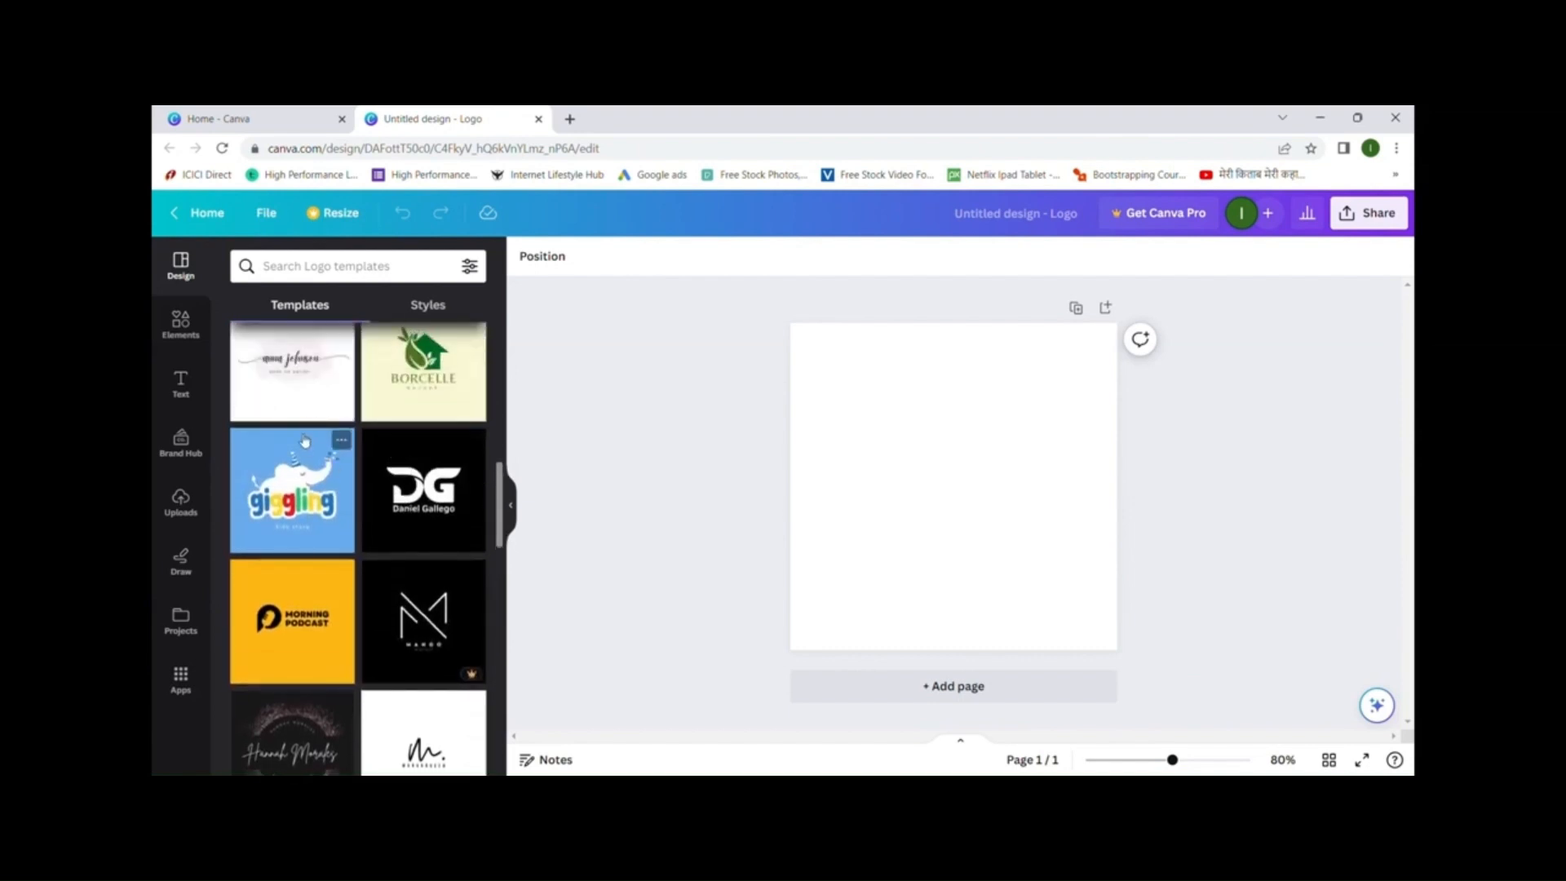
scroll(440, 571, down, 1)
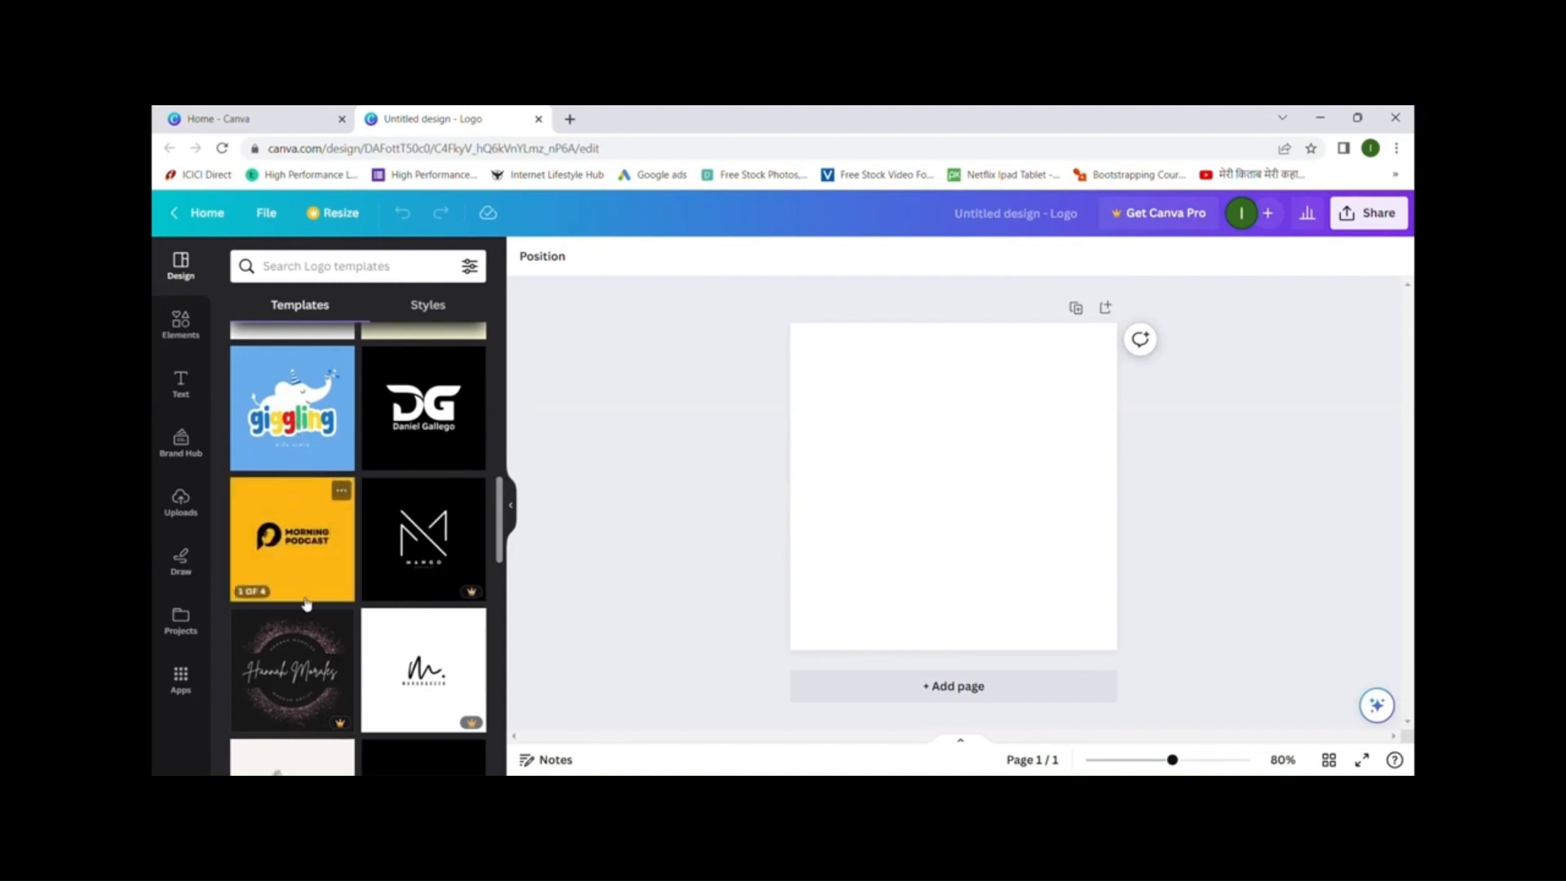
scroll(306, 663, down, 1)
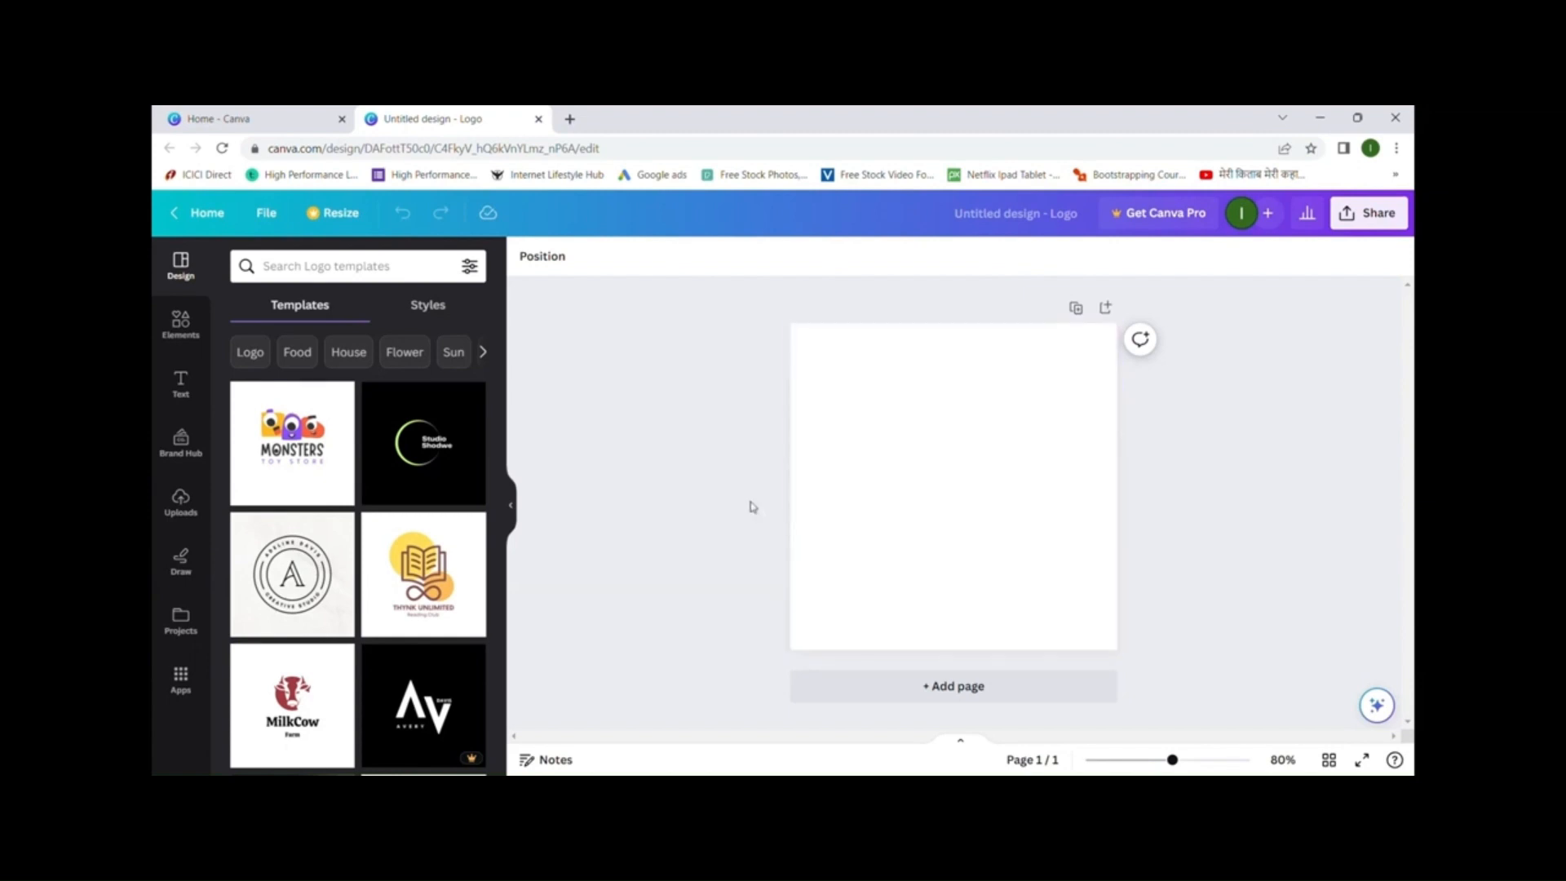
- Search the logo templates for 'food' and show the Food / Drink Logos results
click(400, 274)
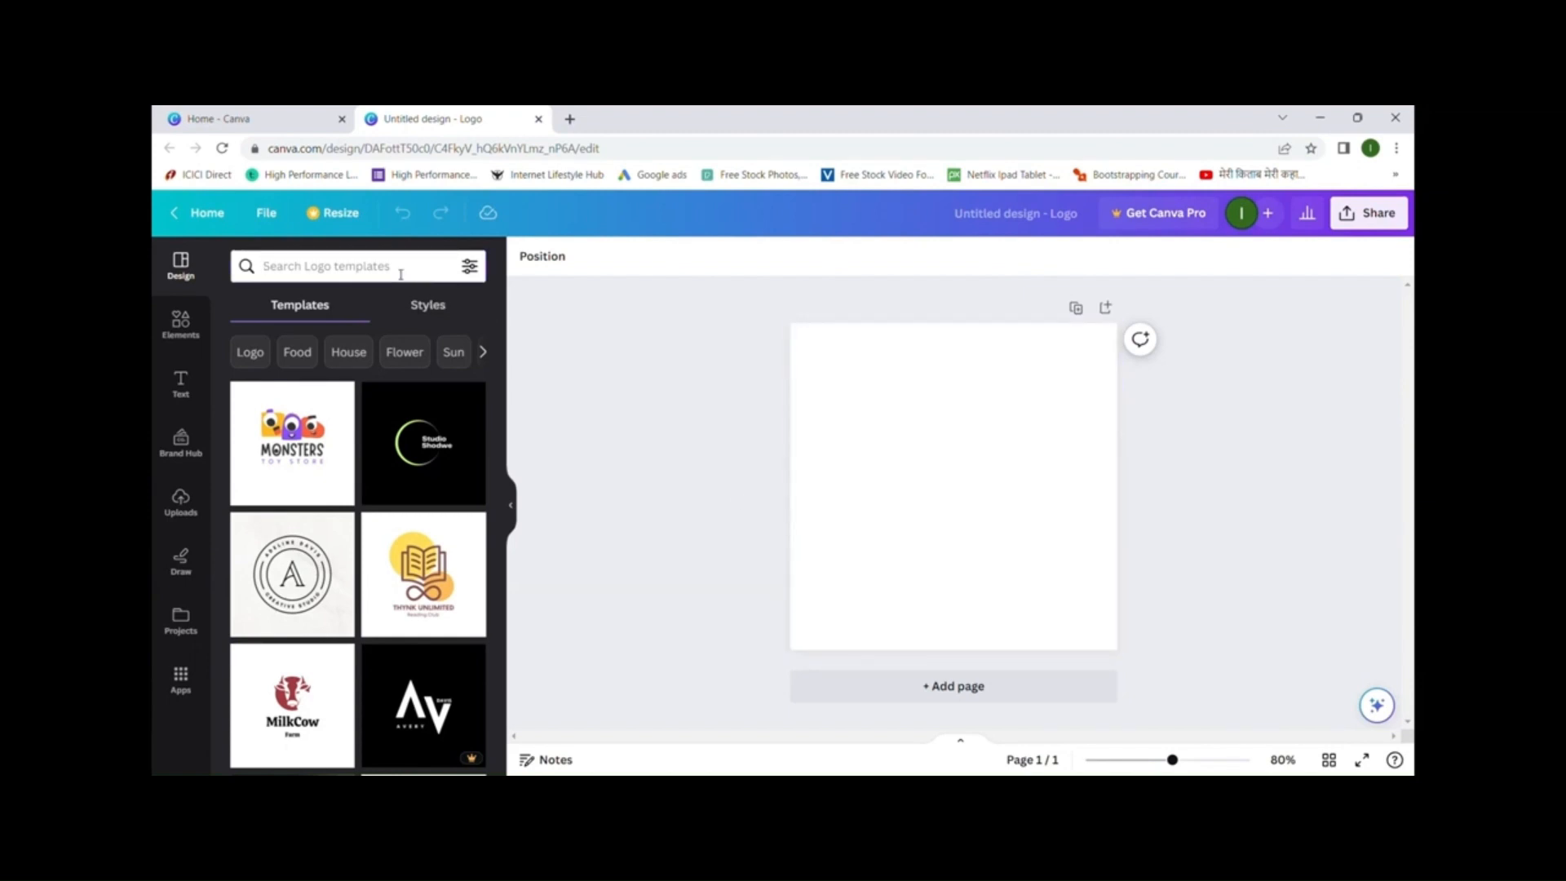
text(food)
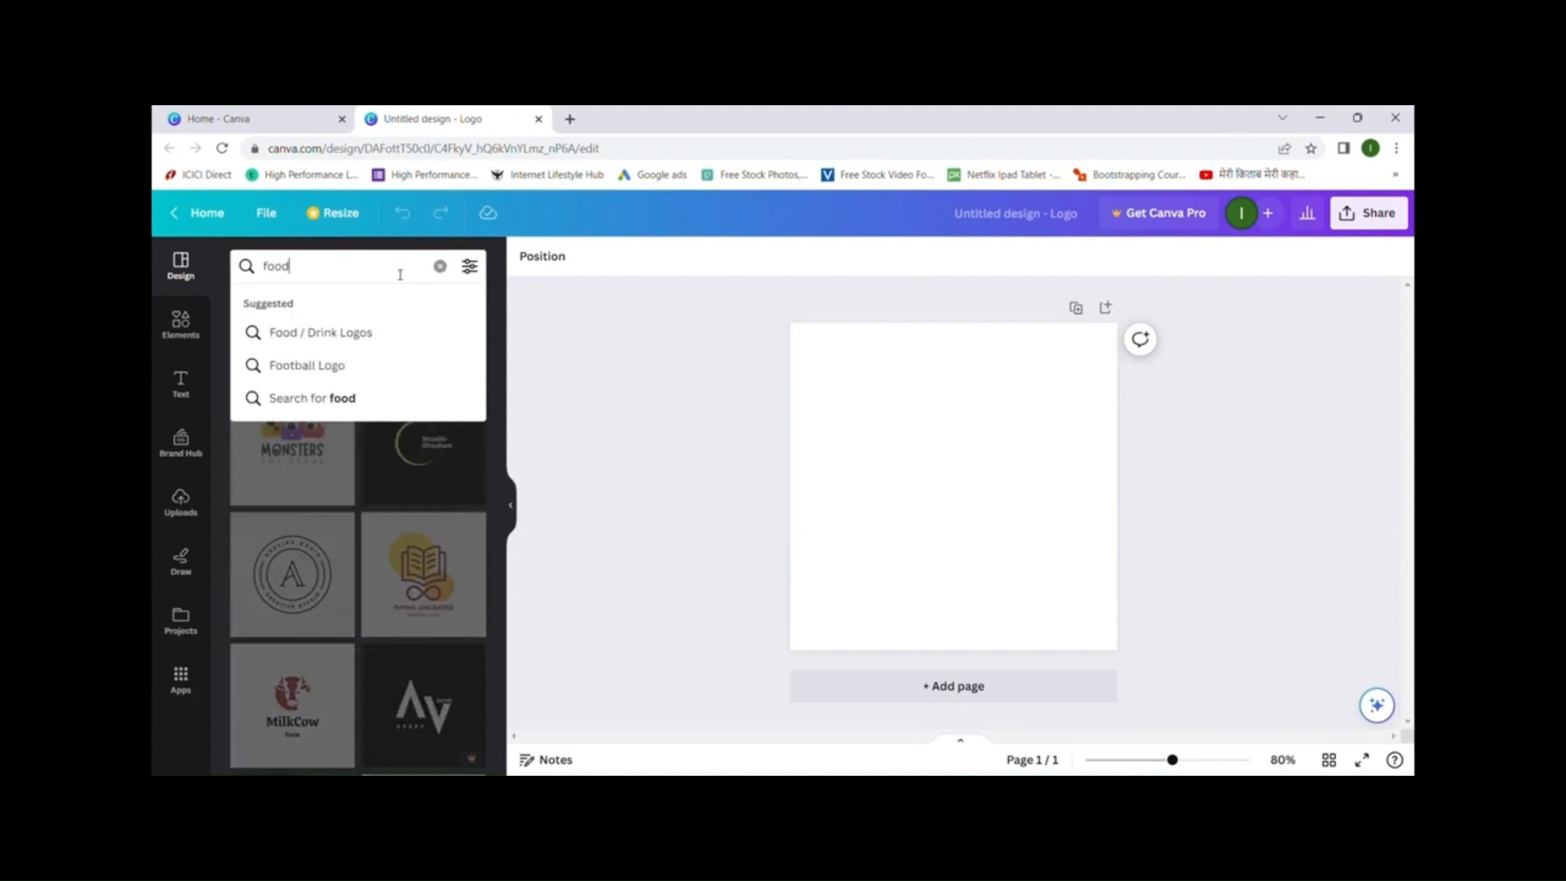
click(357, 336)
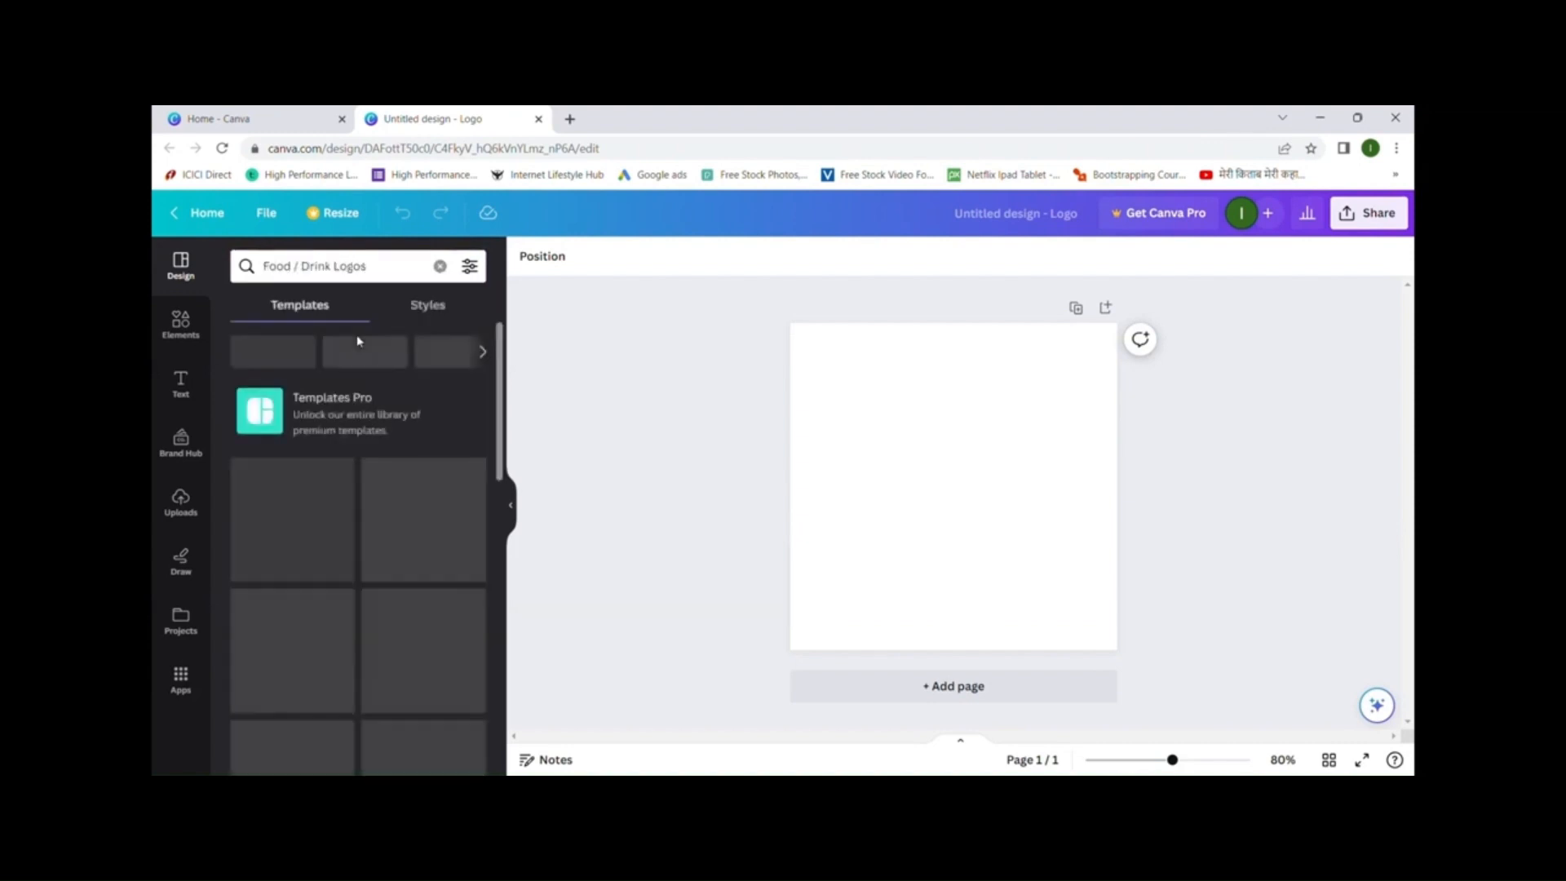
- Apply the green Keithston Burger template from the Food / Drink Logos results
scroll(441, 527, down, 2)
scroll(441, 527, down, 4)
scroll(426, 444, down, 3)
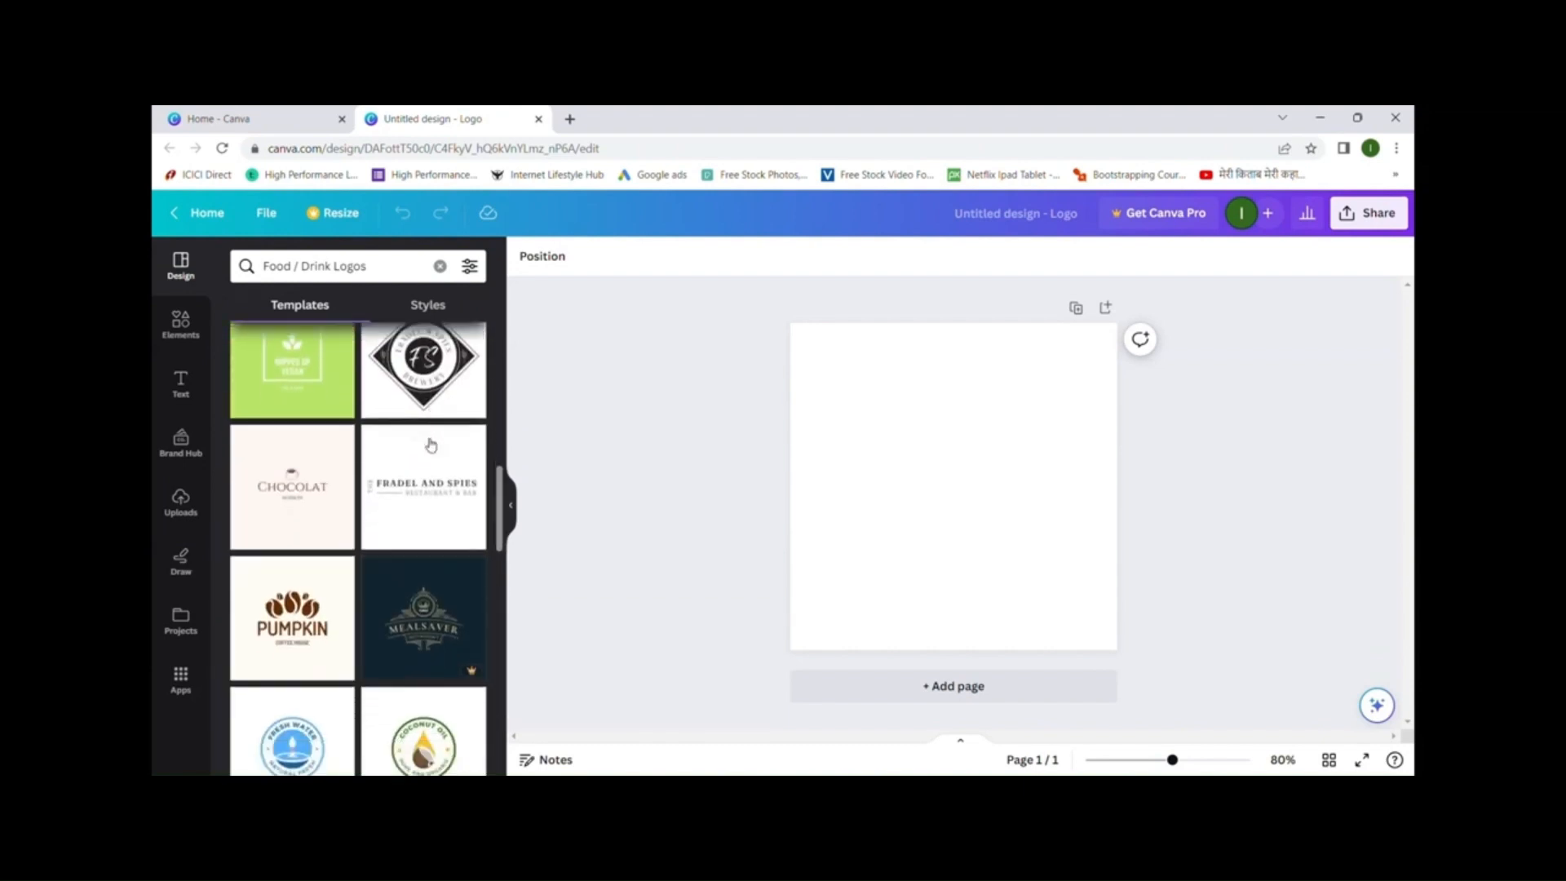
scroll(431, 445, down, 5)
scroll(431, 444, down, 1)
scroll(431, 445, up, 3)
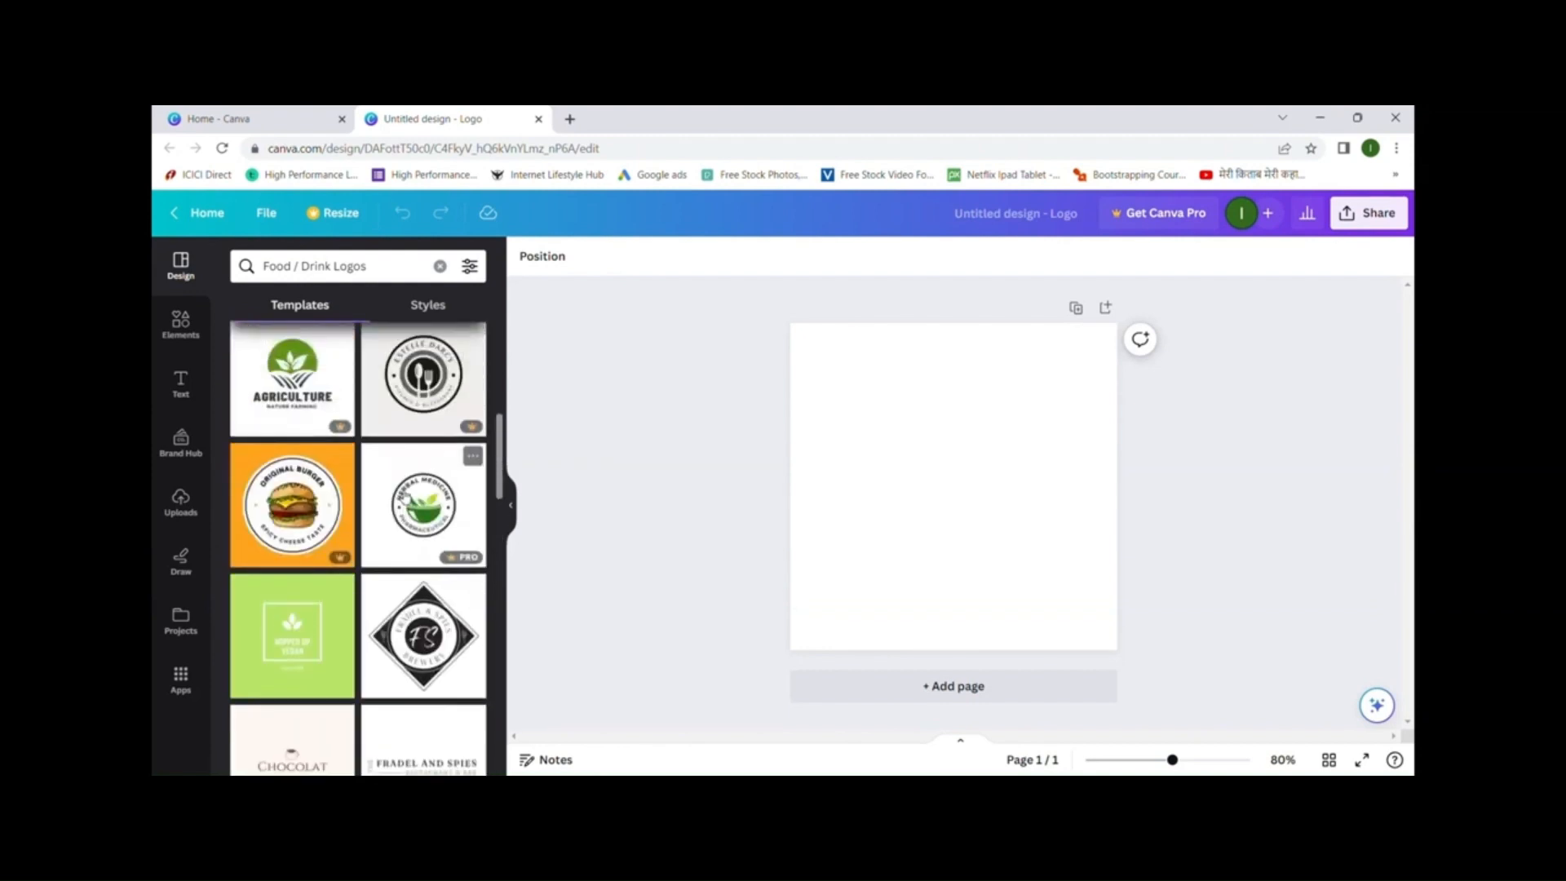
scroll(406, 498, down, 5)
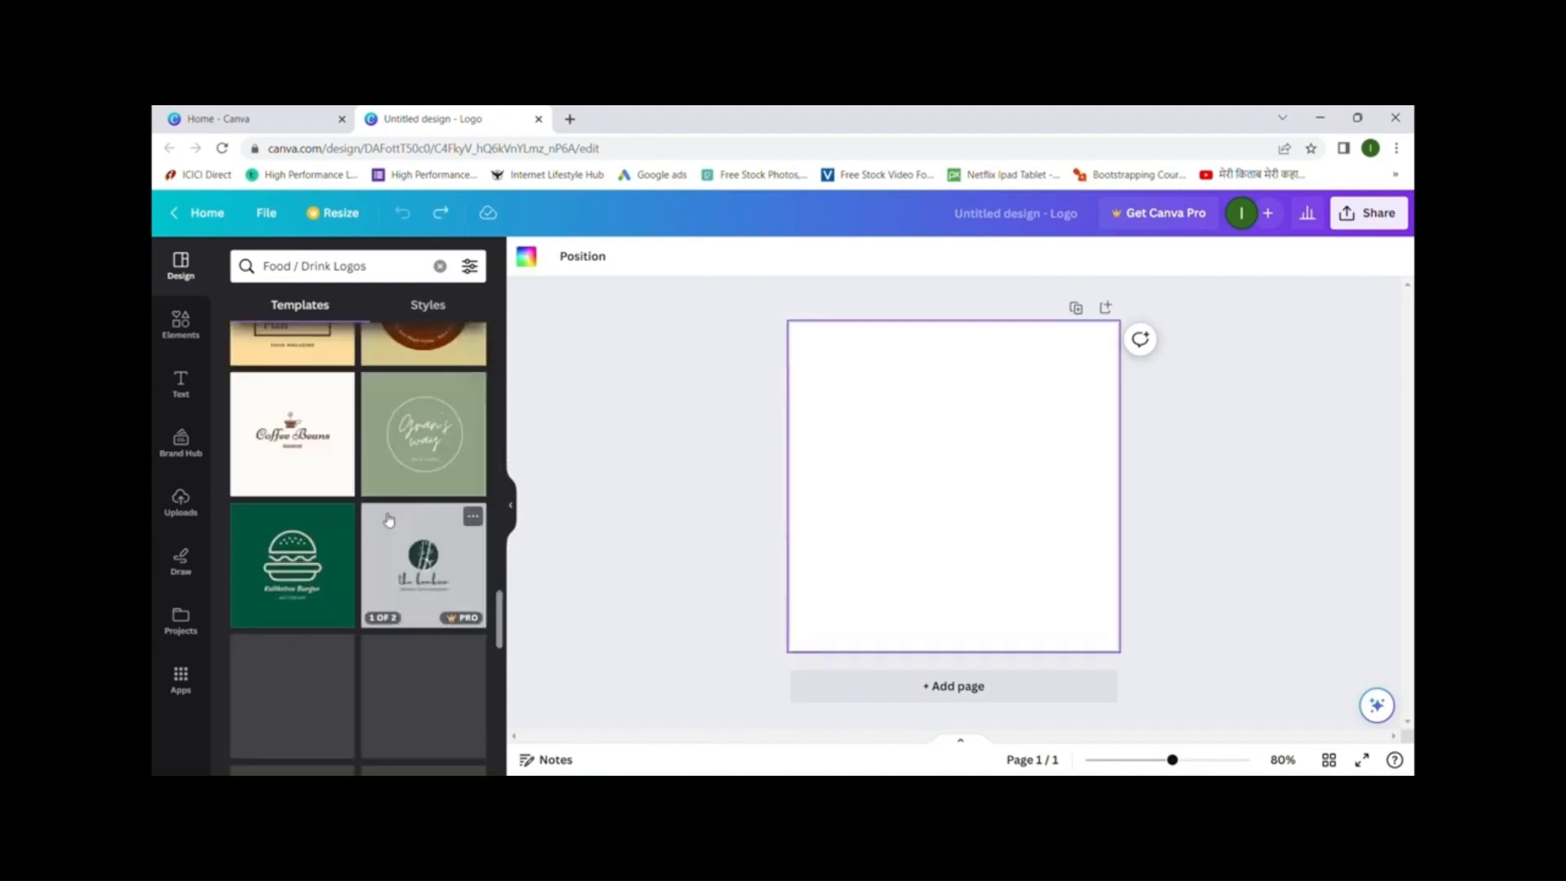
scroll(388, 521, down, 2)
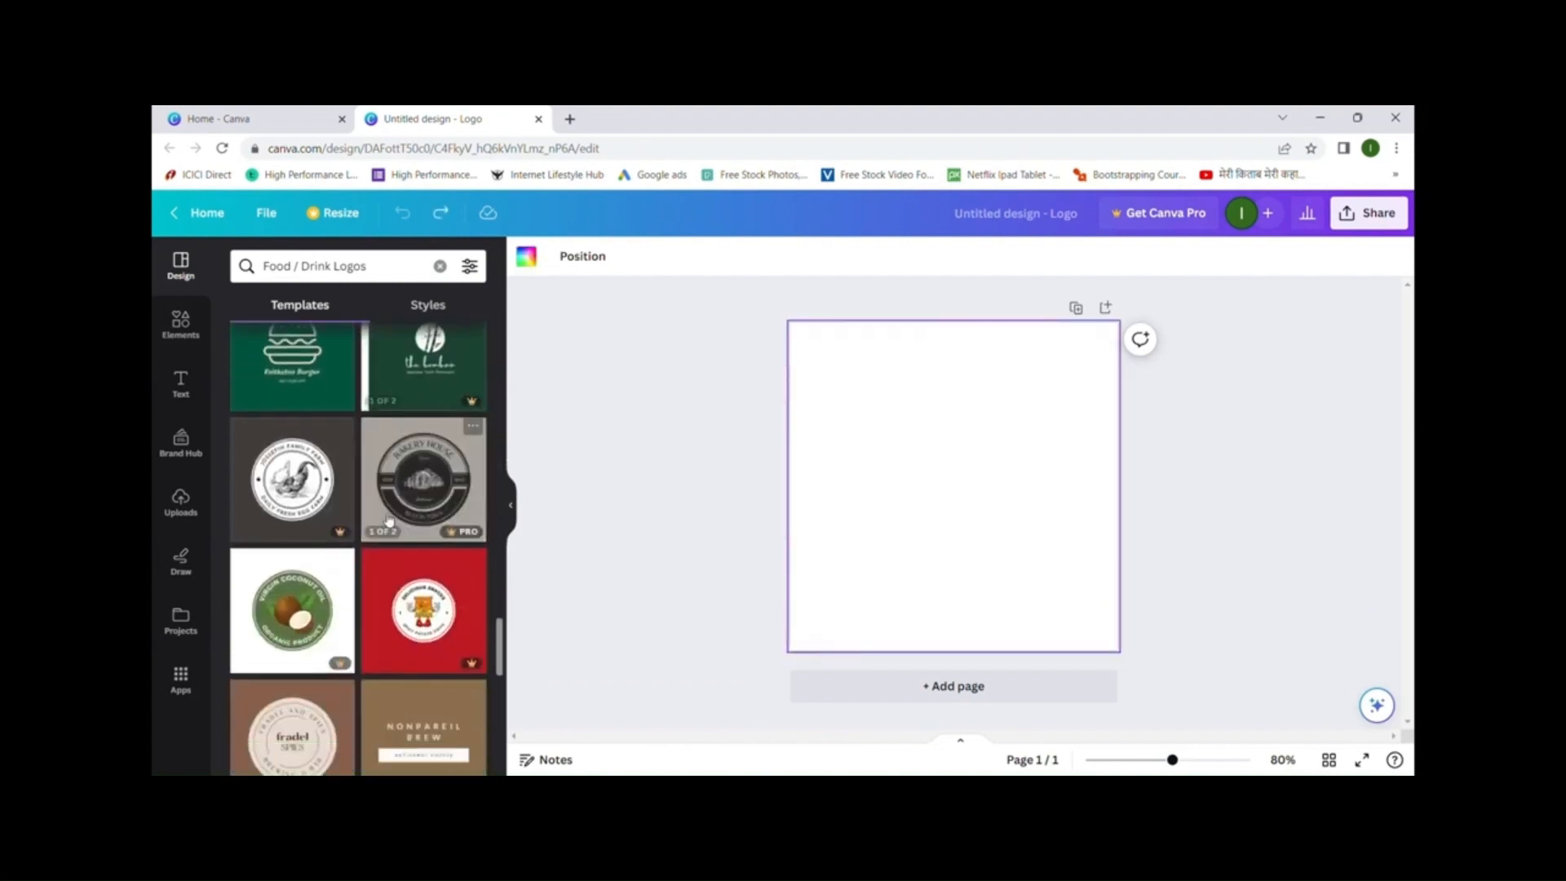
scroll(383, 518, down, 4)
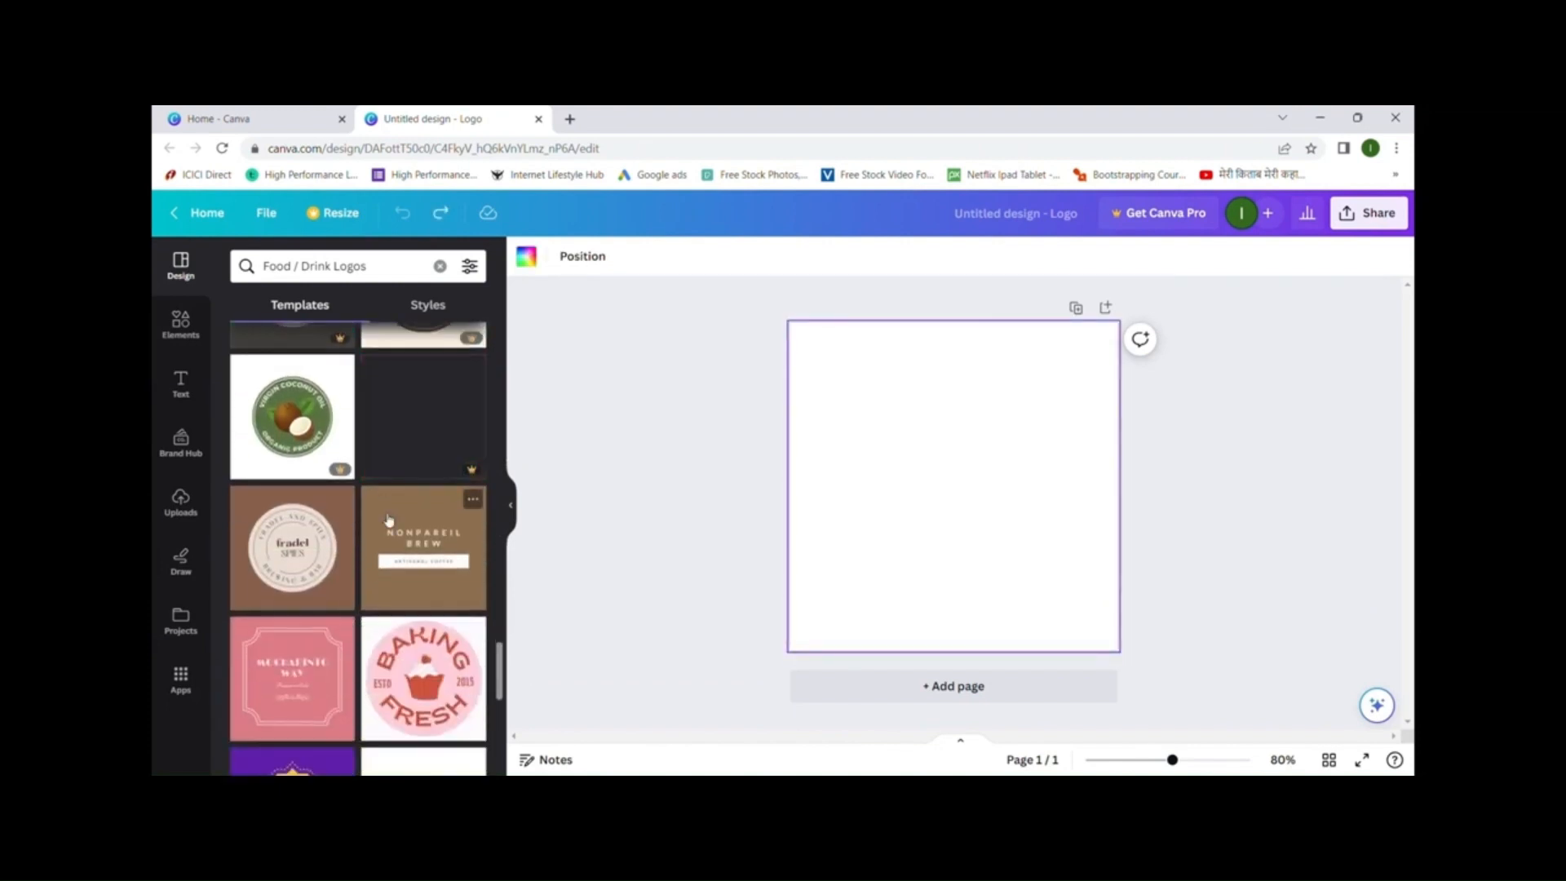
scroll(388, 520, down, 6)
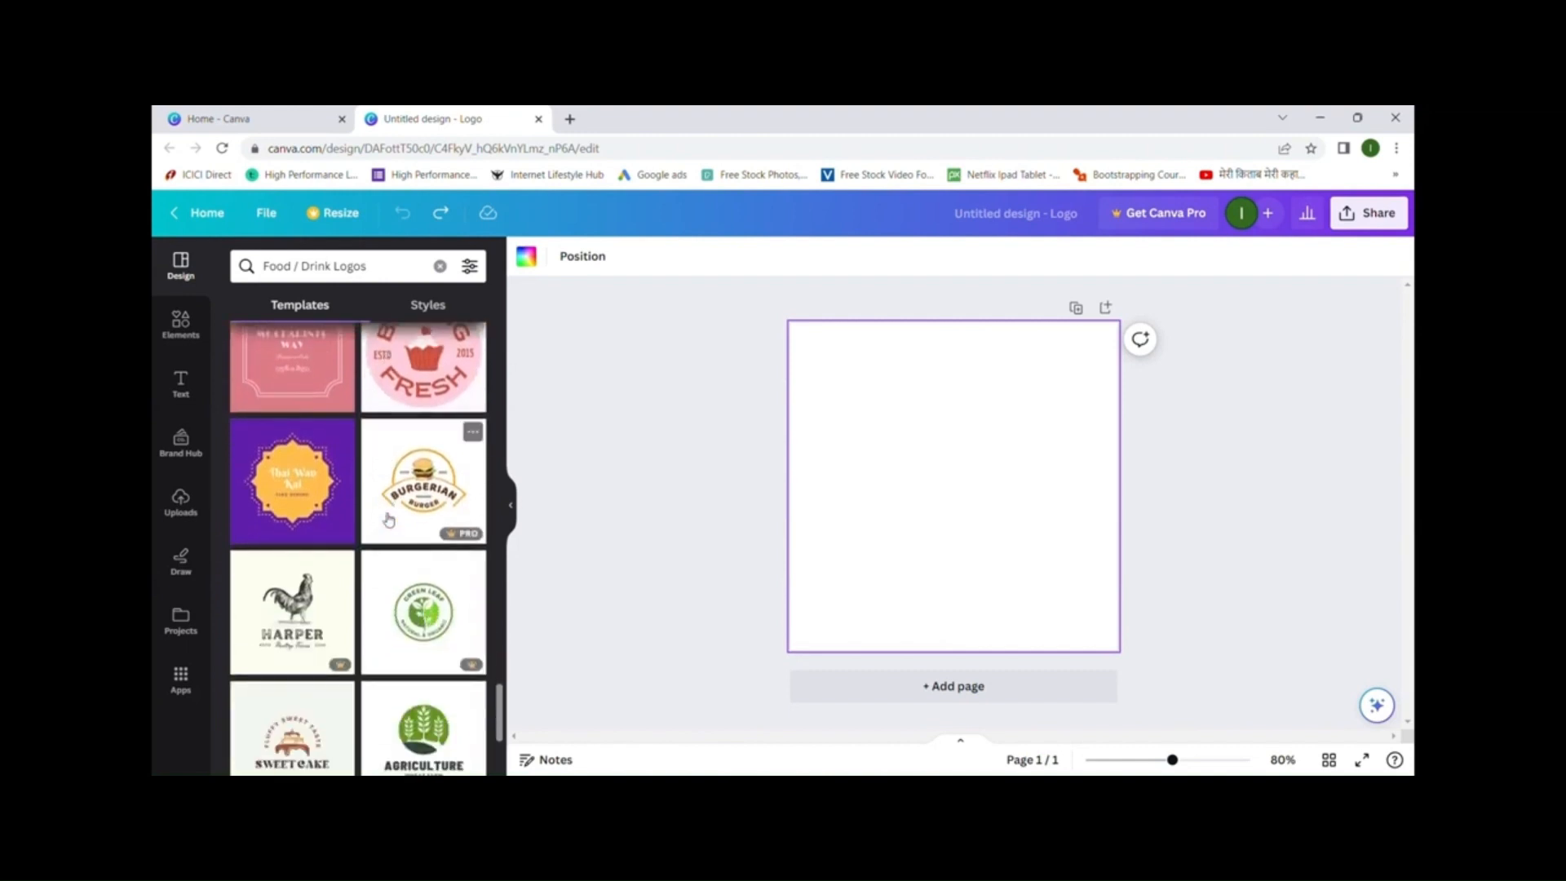
scroll(388, 520, down, 3)
scroll(389, 520, up, 2)
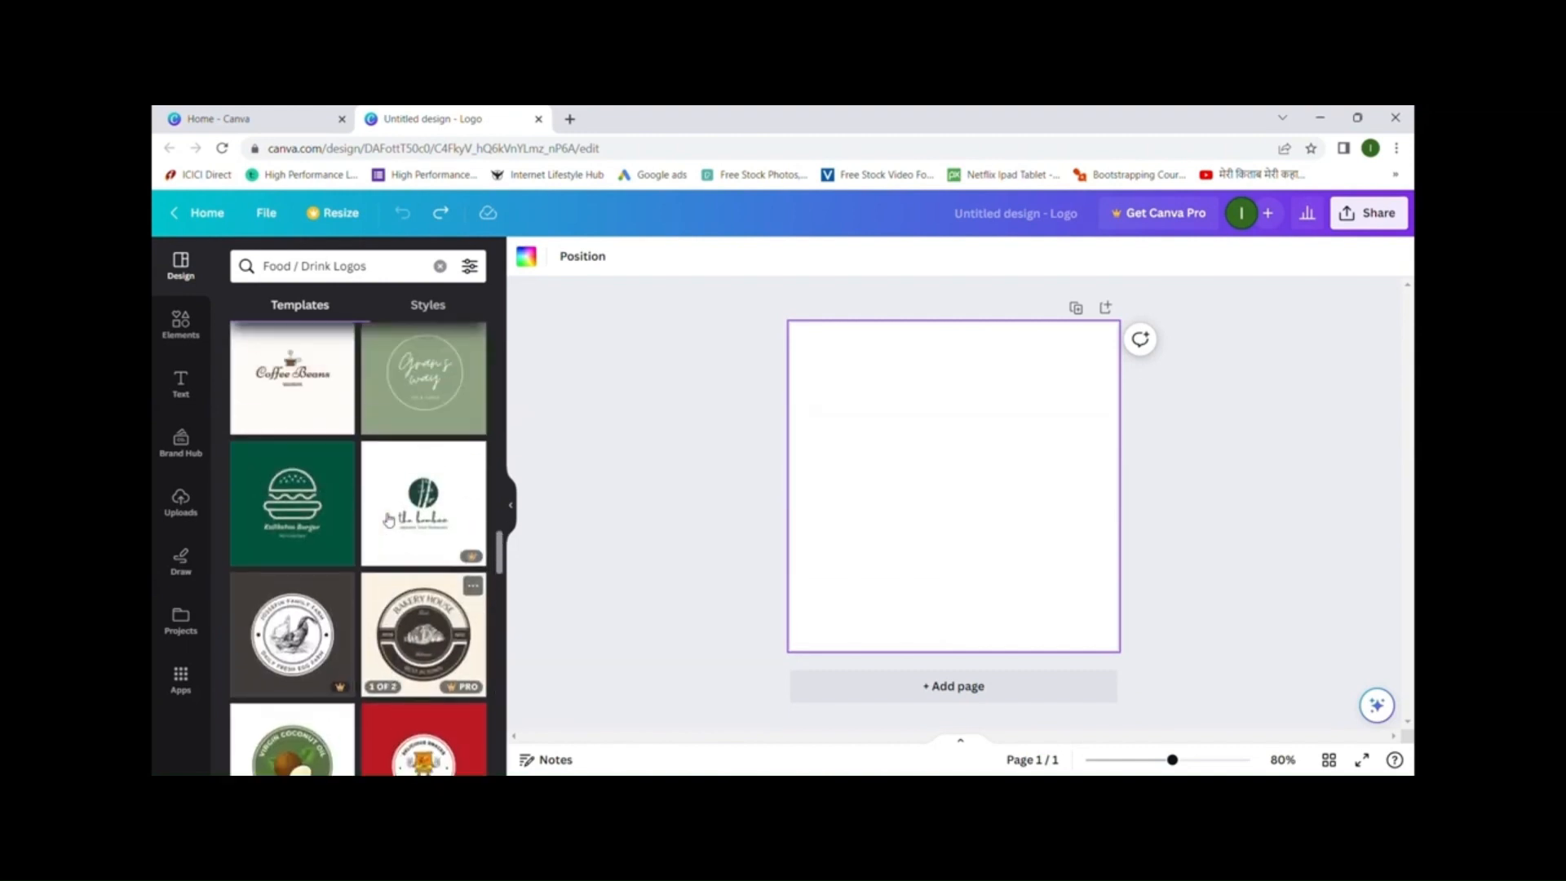
click(302, 510)
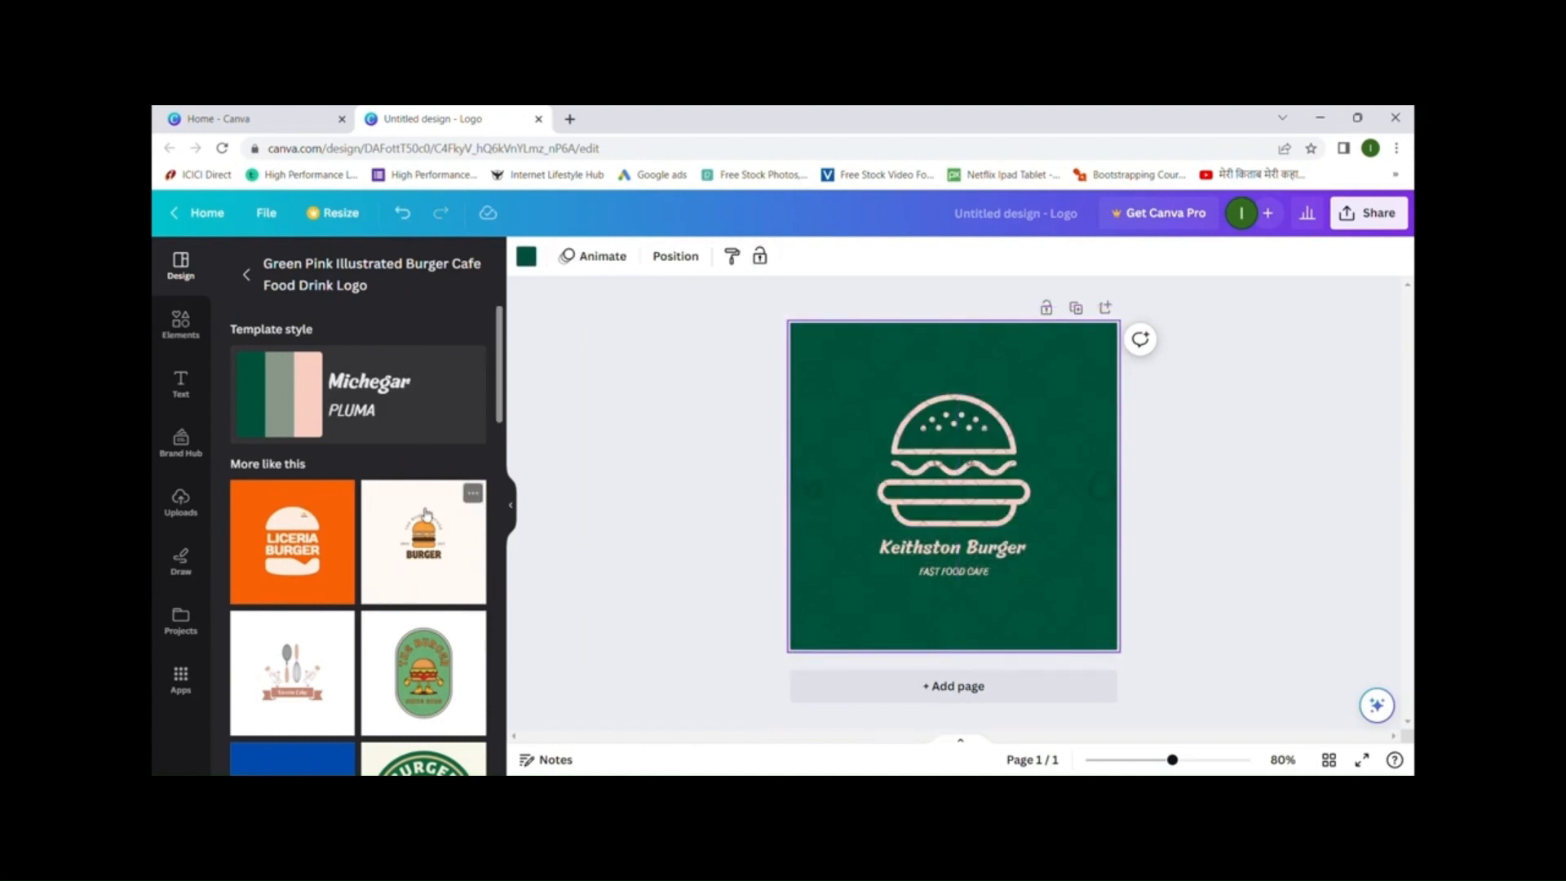
- Swap in the white Liceria Cake template with spoon and whisk from More like this
scroll(424, 514, down, 3)
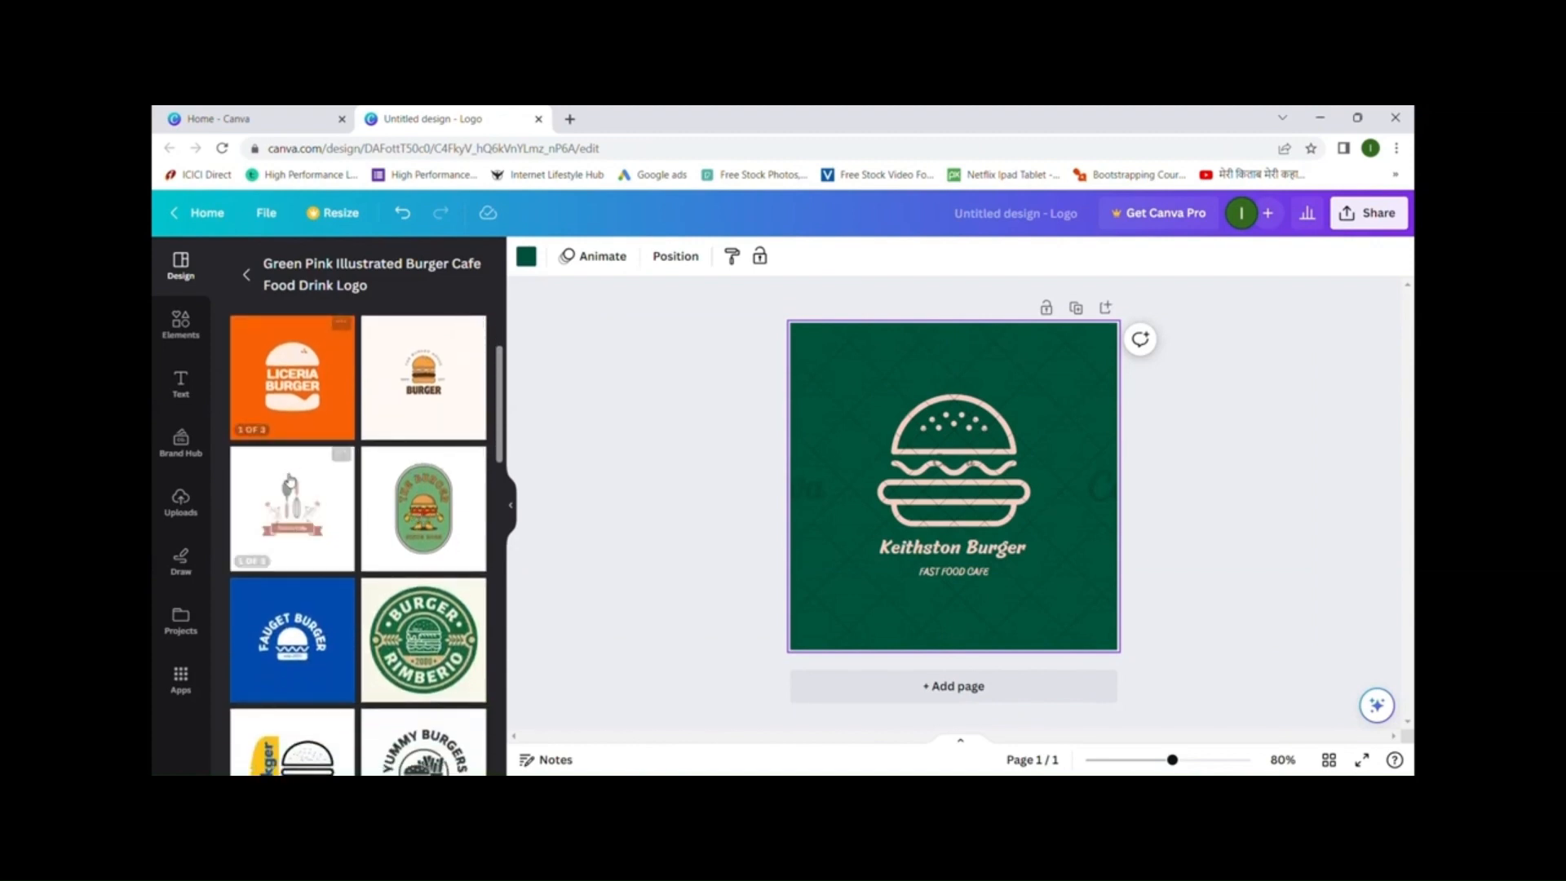
scroll(446, 477, down, 2)
scroll(446, 476, down, 6)
scroll(446, 476, up, 10)
scroll(446, 476, down, 1)
scroll(446, 476, down, 1)
mouse_move(287, 520)
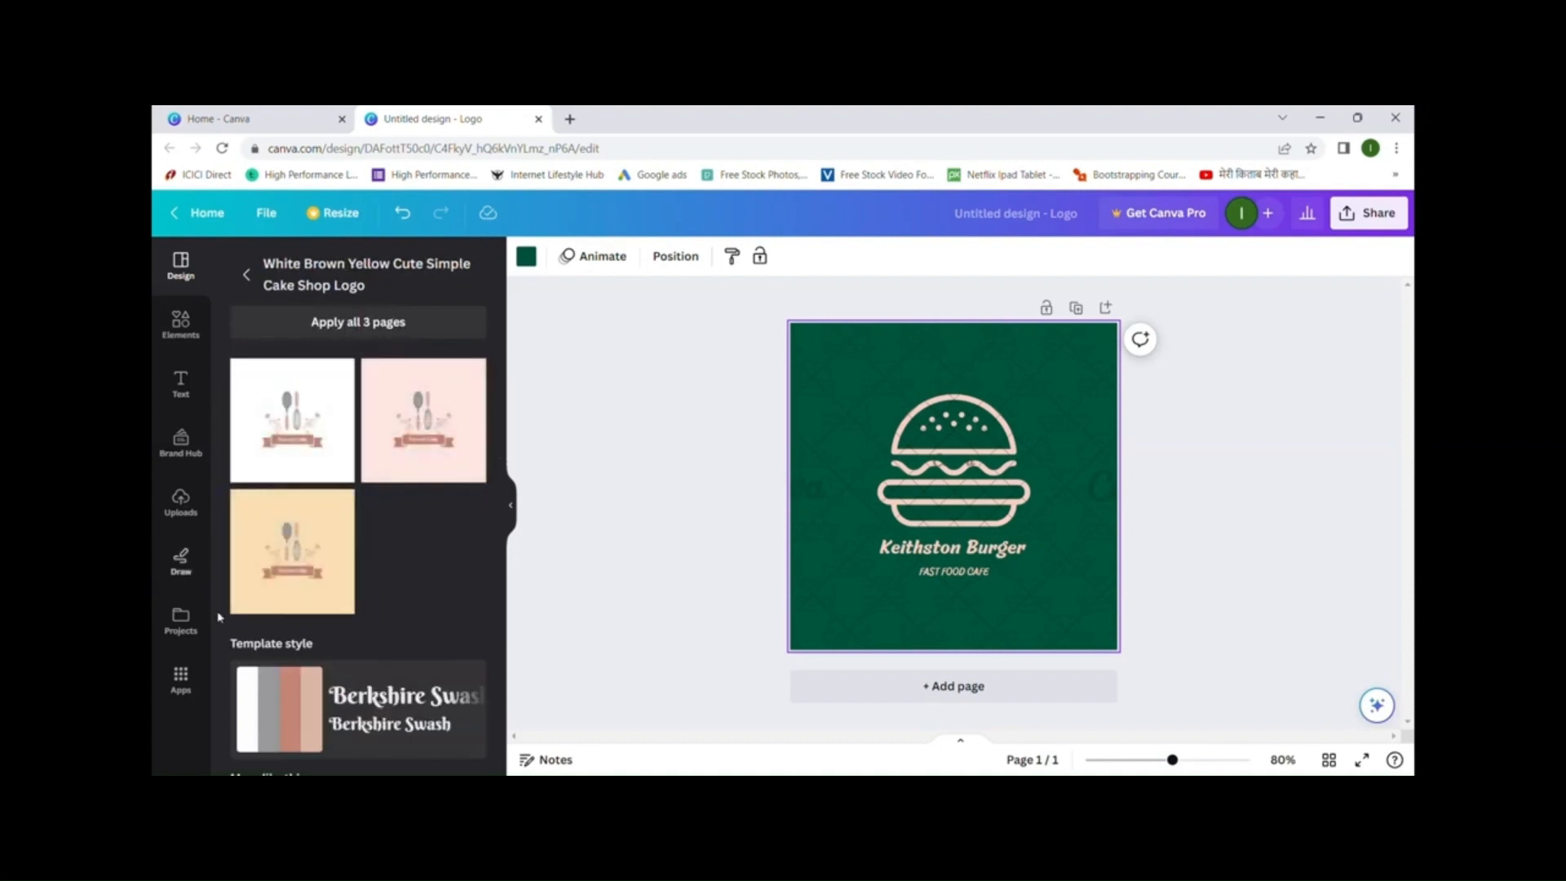
click(296, 423)
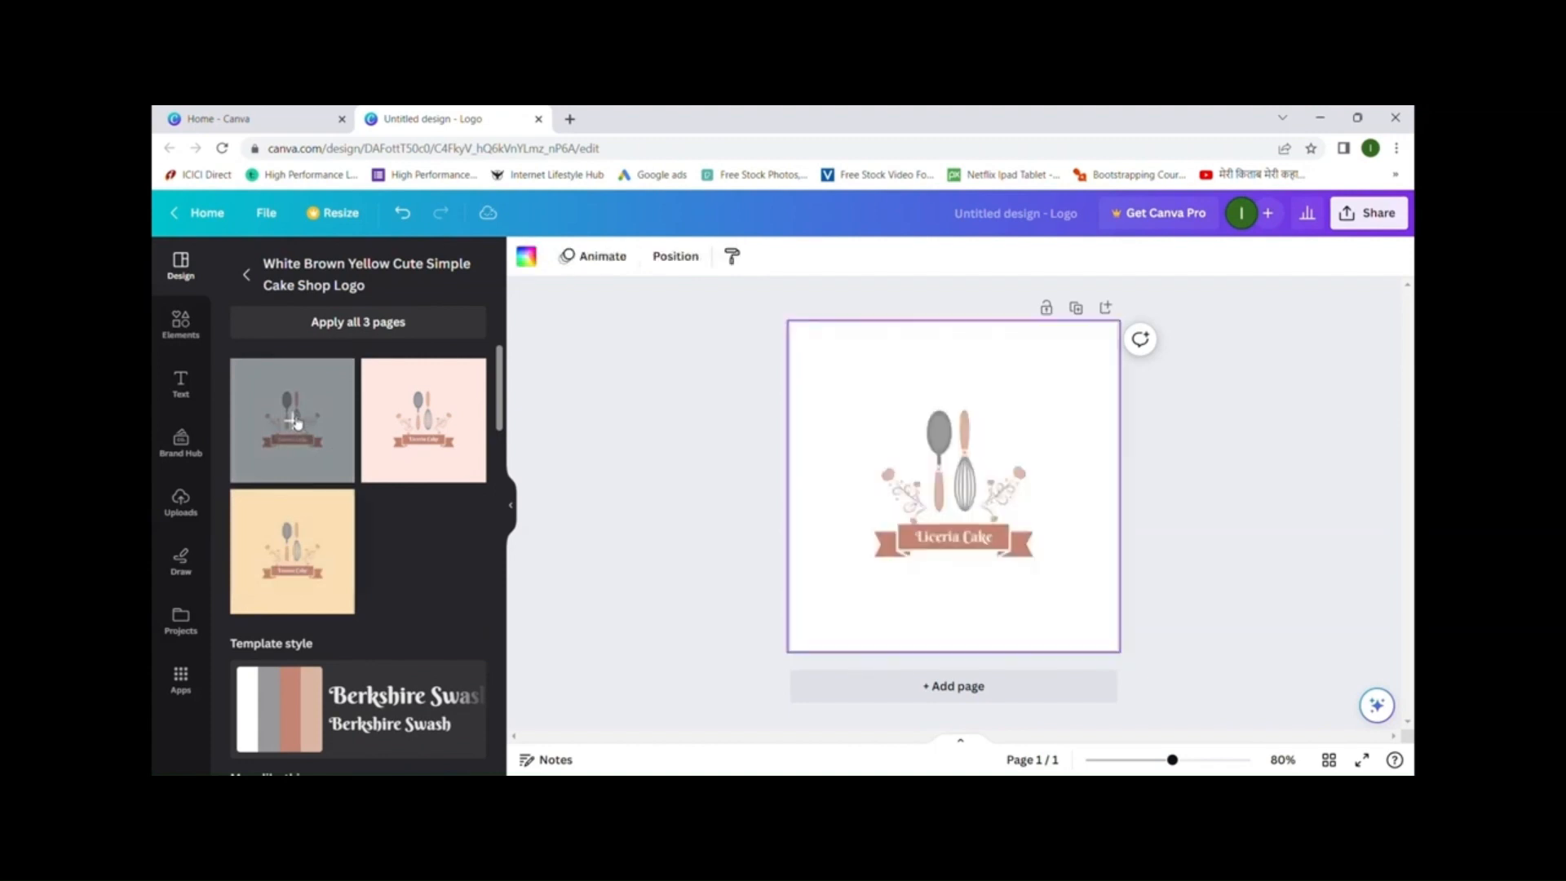
- Replace the ribbon text 'Liceria Cake' with 'My Bakery' and open the background colour choices
click(966, 549)
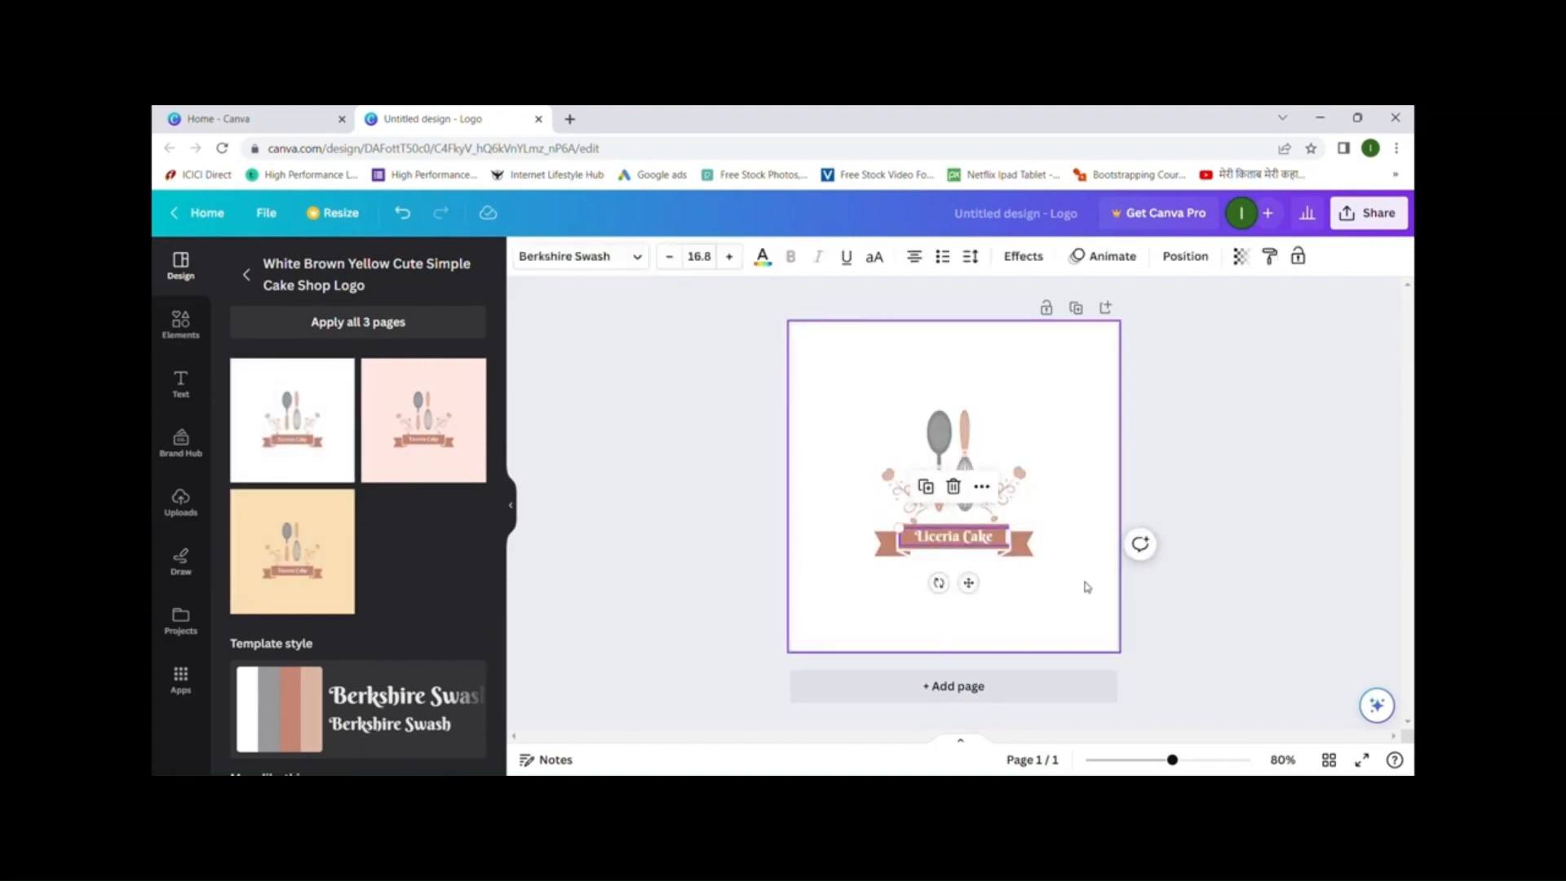
double_click(970, 541)
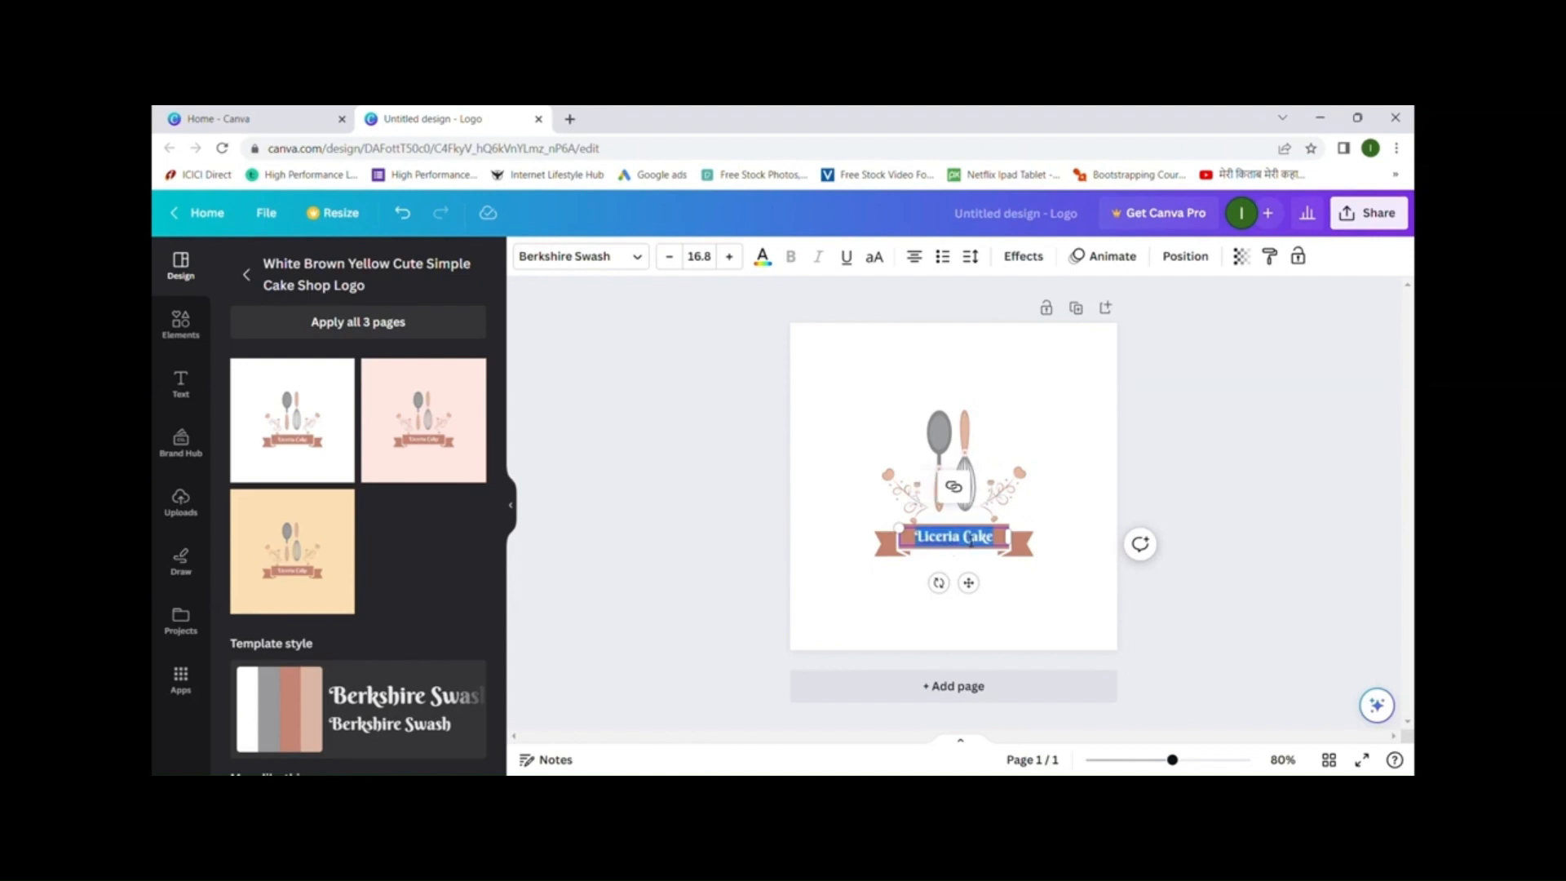
text(My)
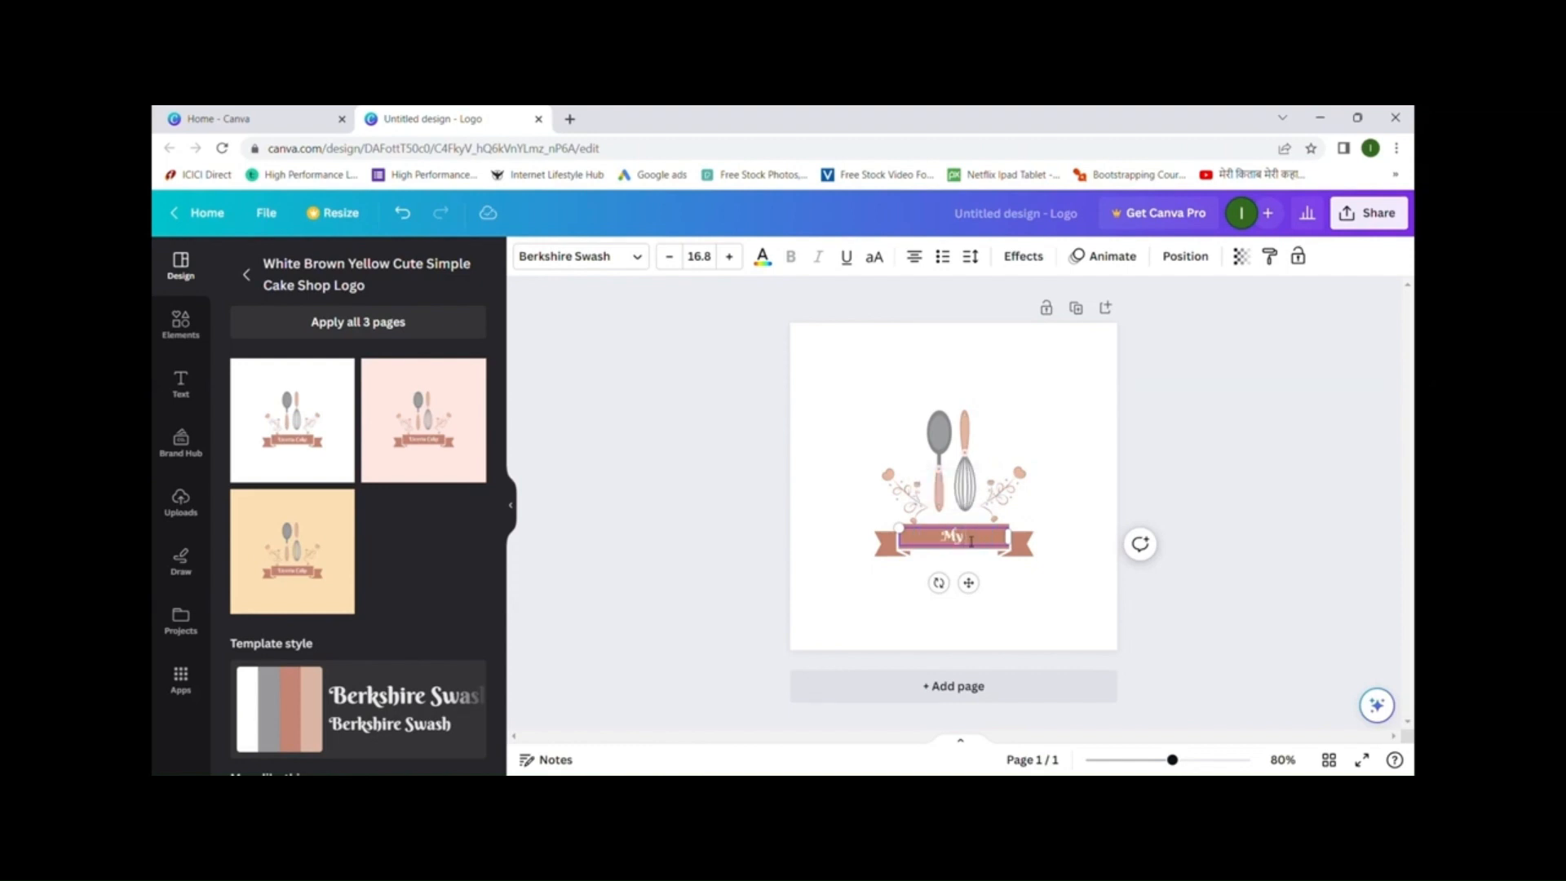
text( Bakery)
click(1080, 531)
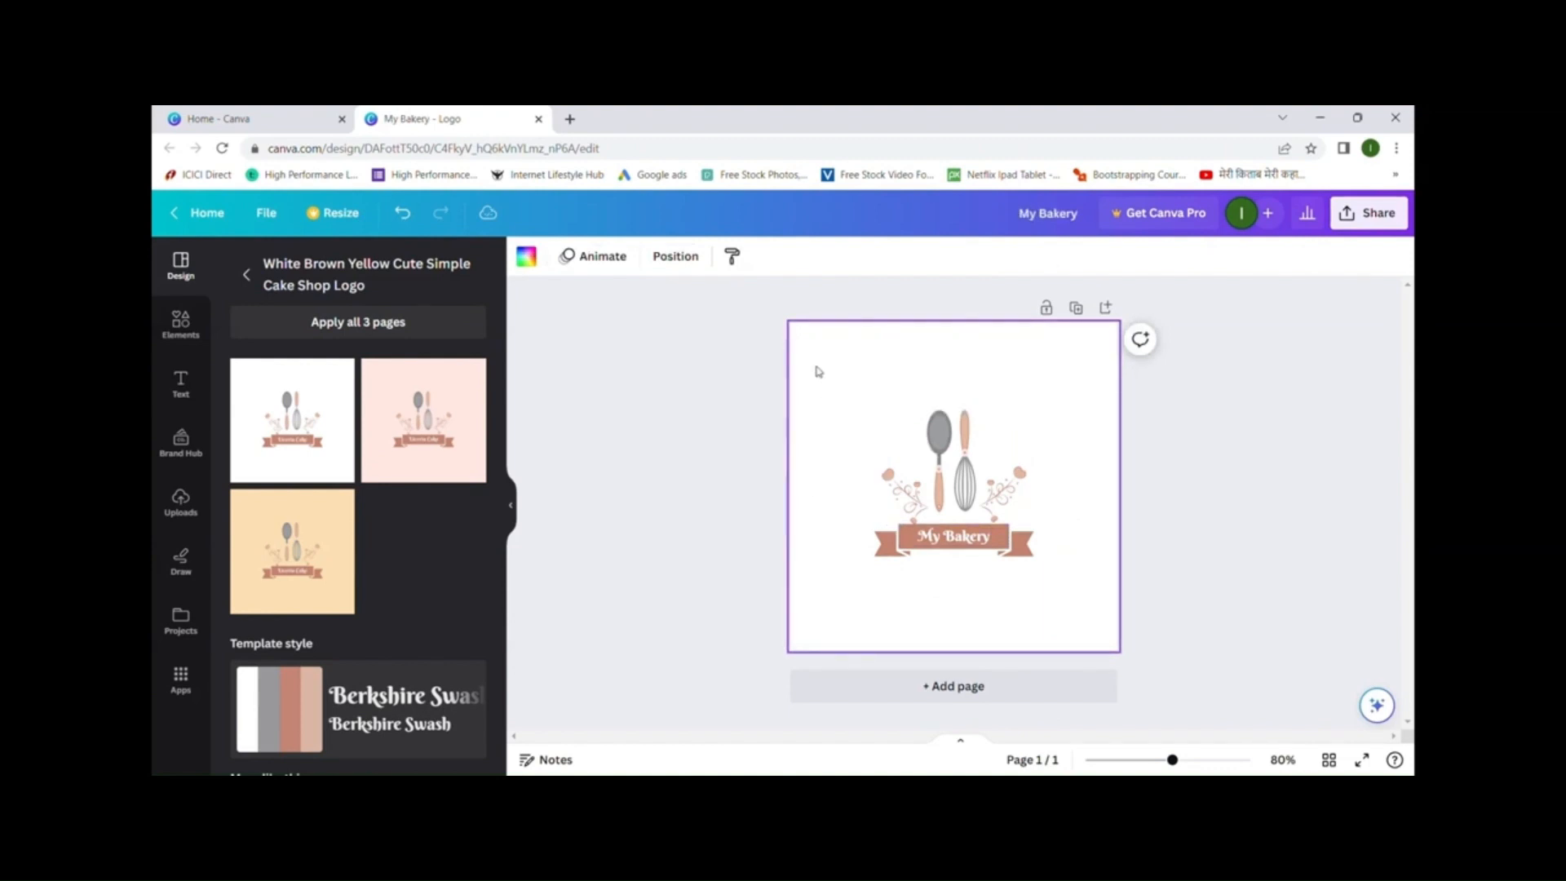
click(528, 259)
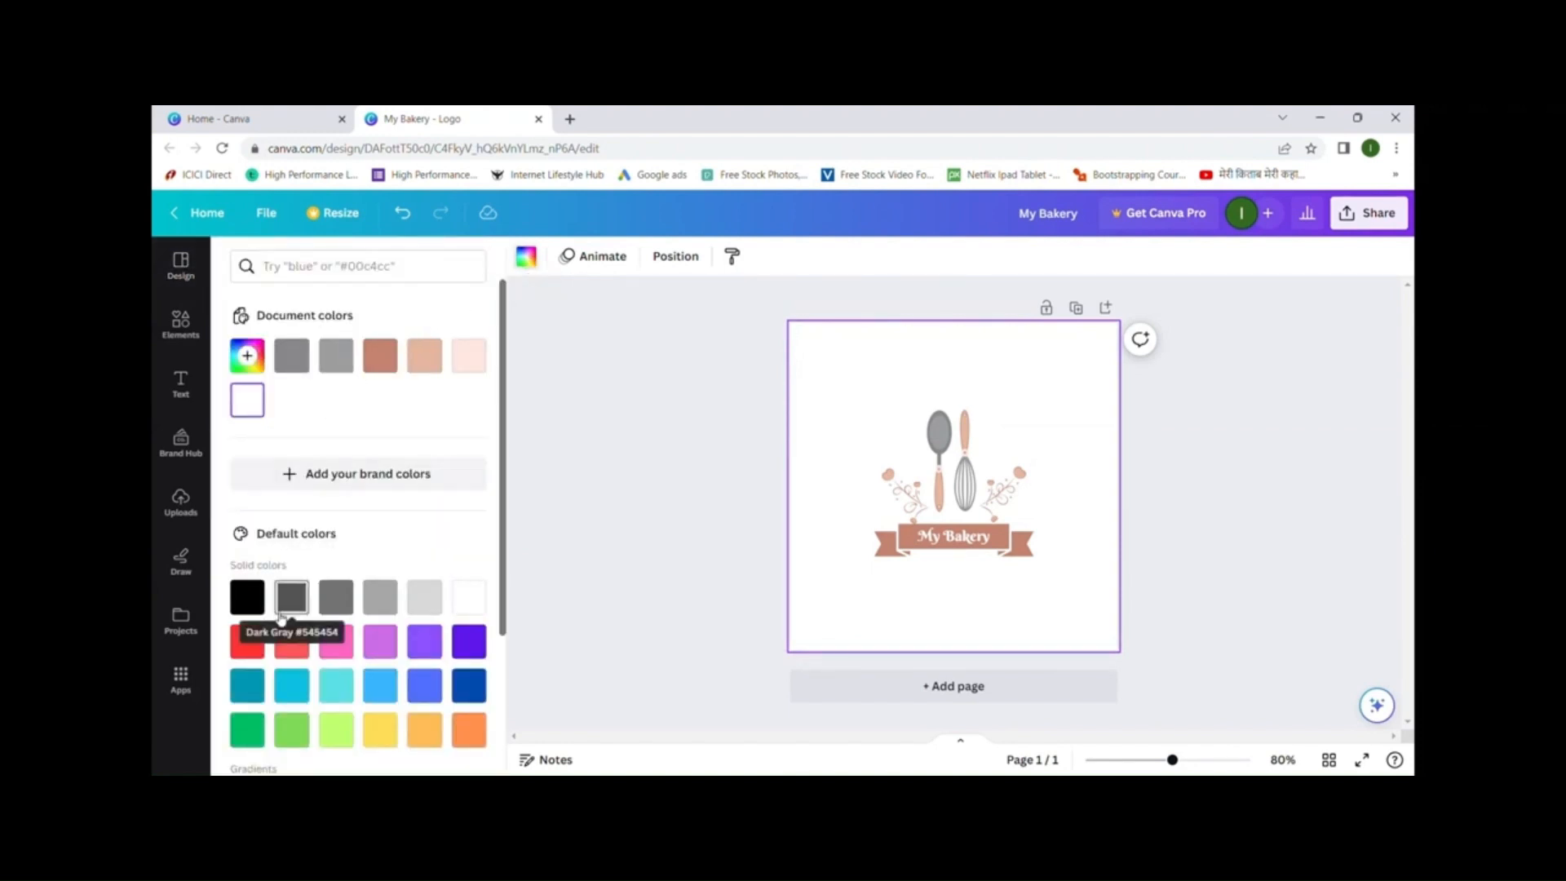
- Try turquoise, then set the page background to the black-to-gold linear gradient
click(344, 688)
scroll(347, 686, down, 2)
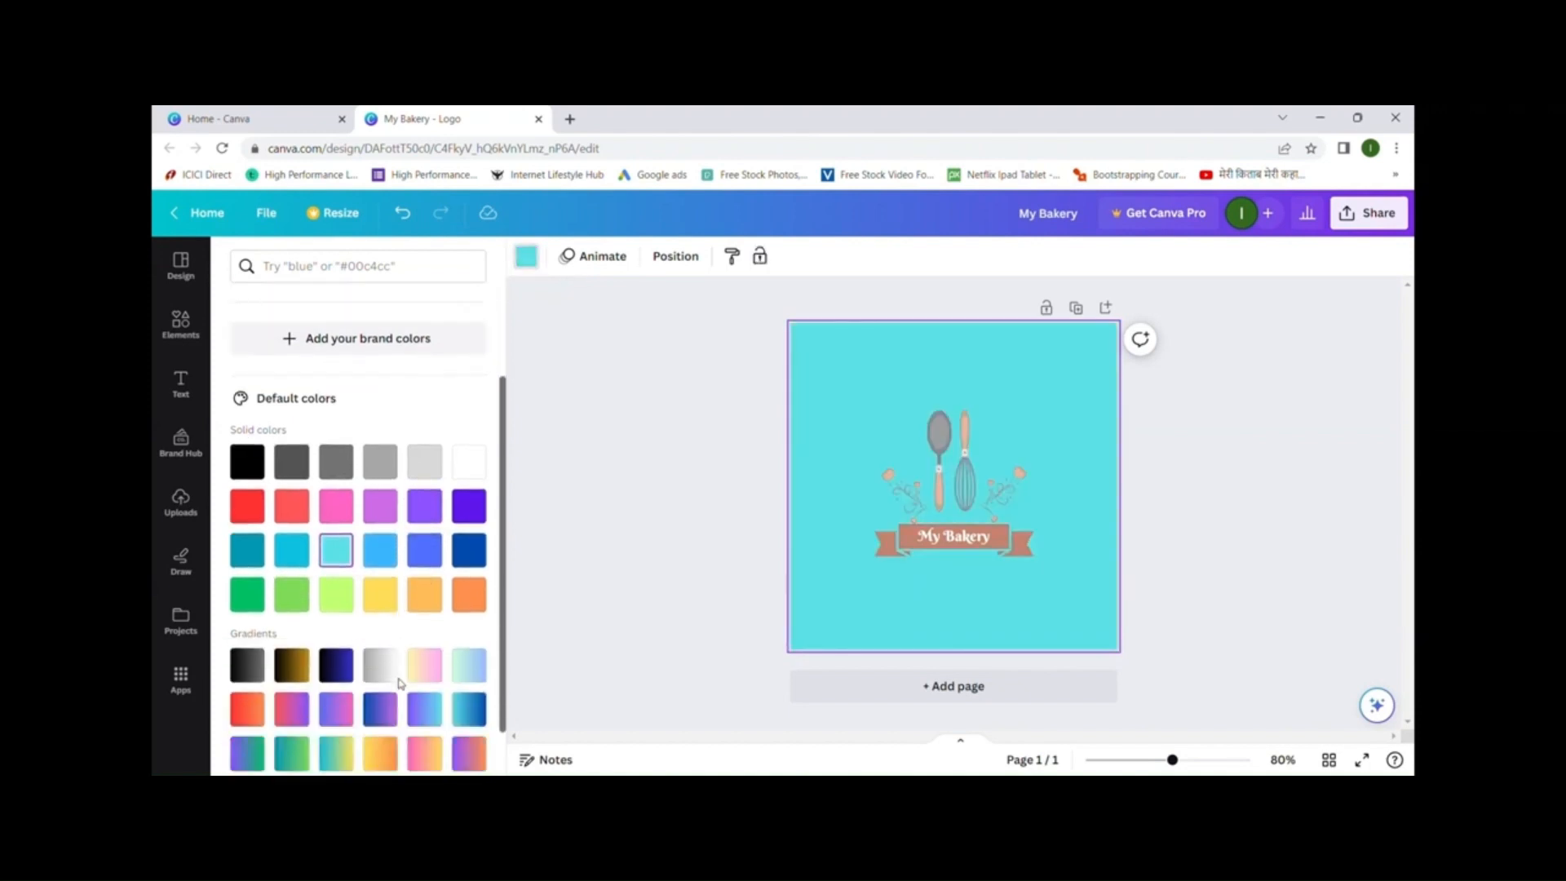
click(298, 644)
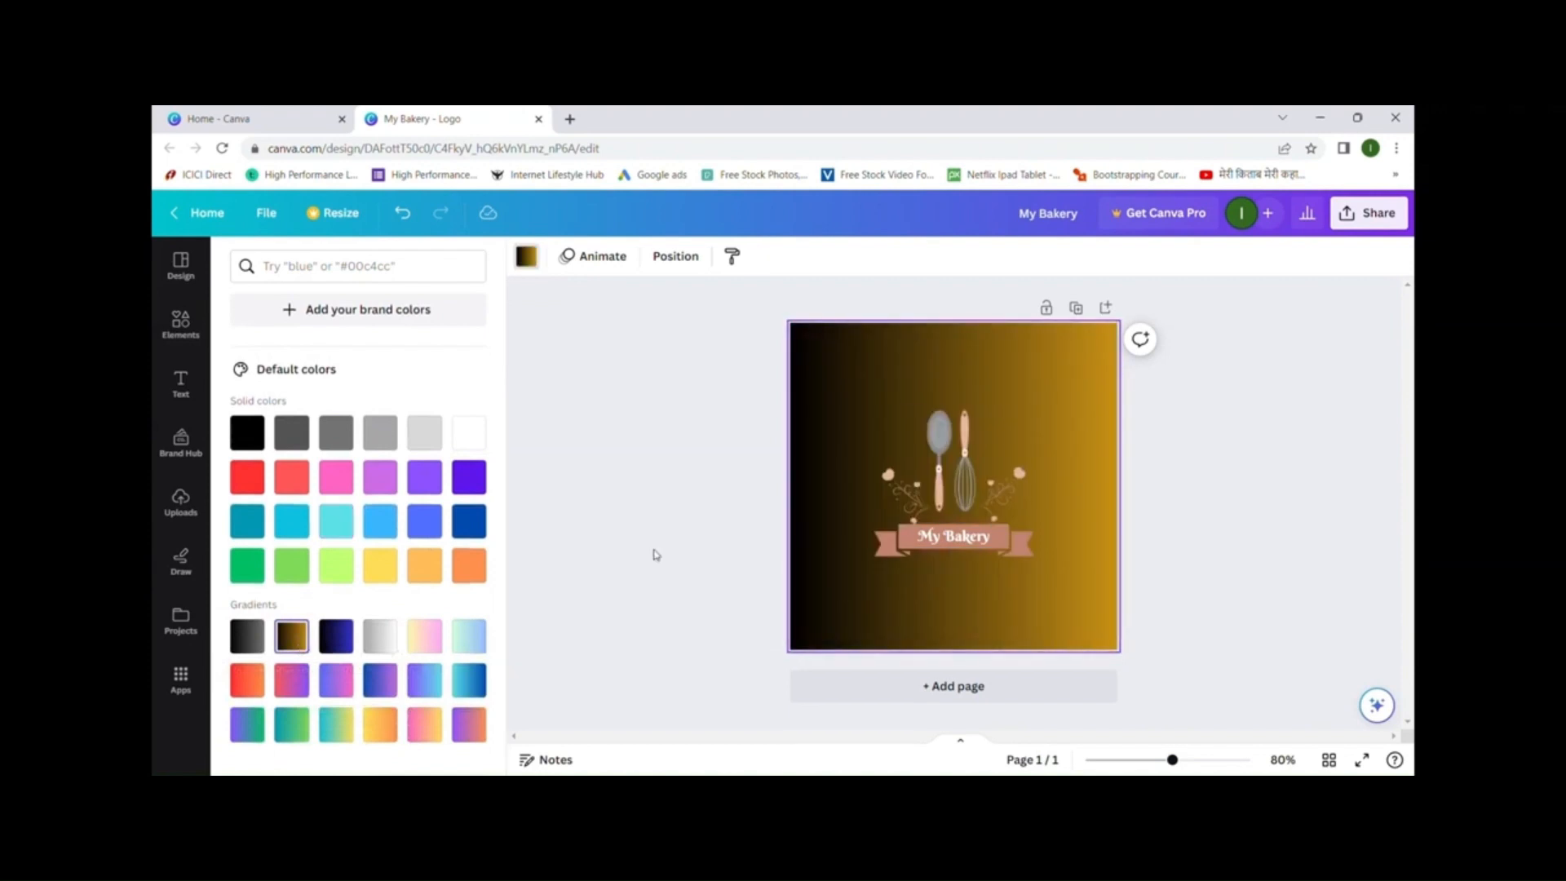
click(673, 444)
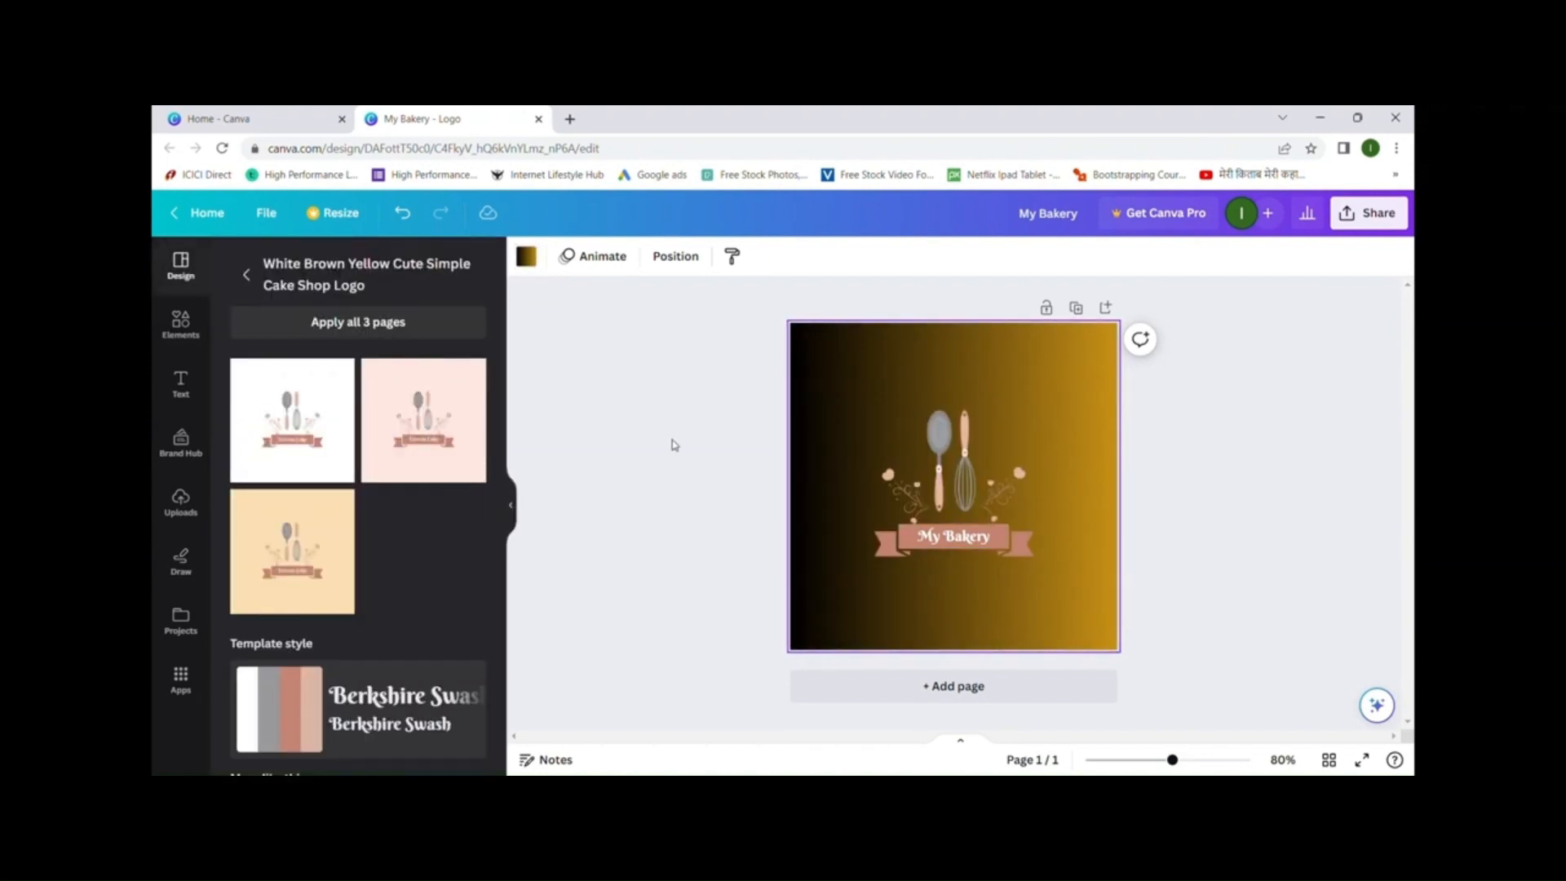
- Add a second page and apply the Super Burger template to it
click(249, 276)
scroll(375, 470, down, 5)
scroll(375, 470, down, 8)
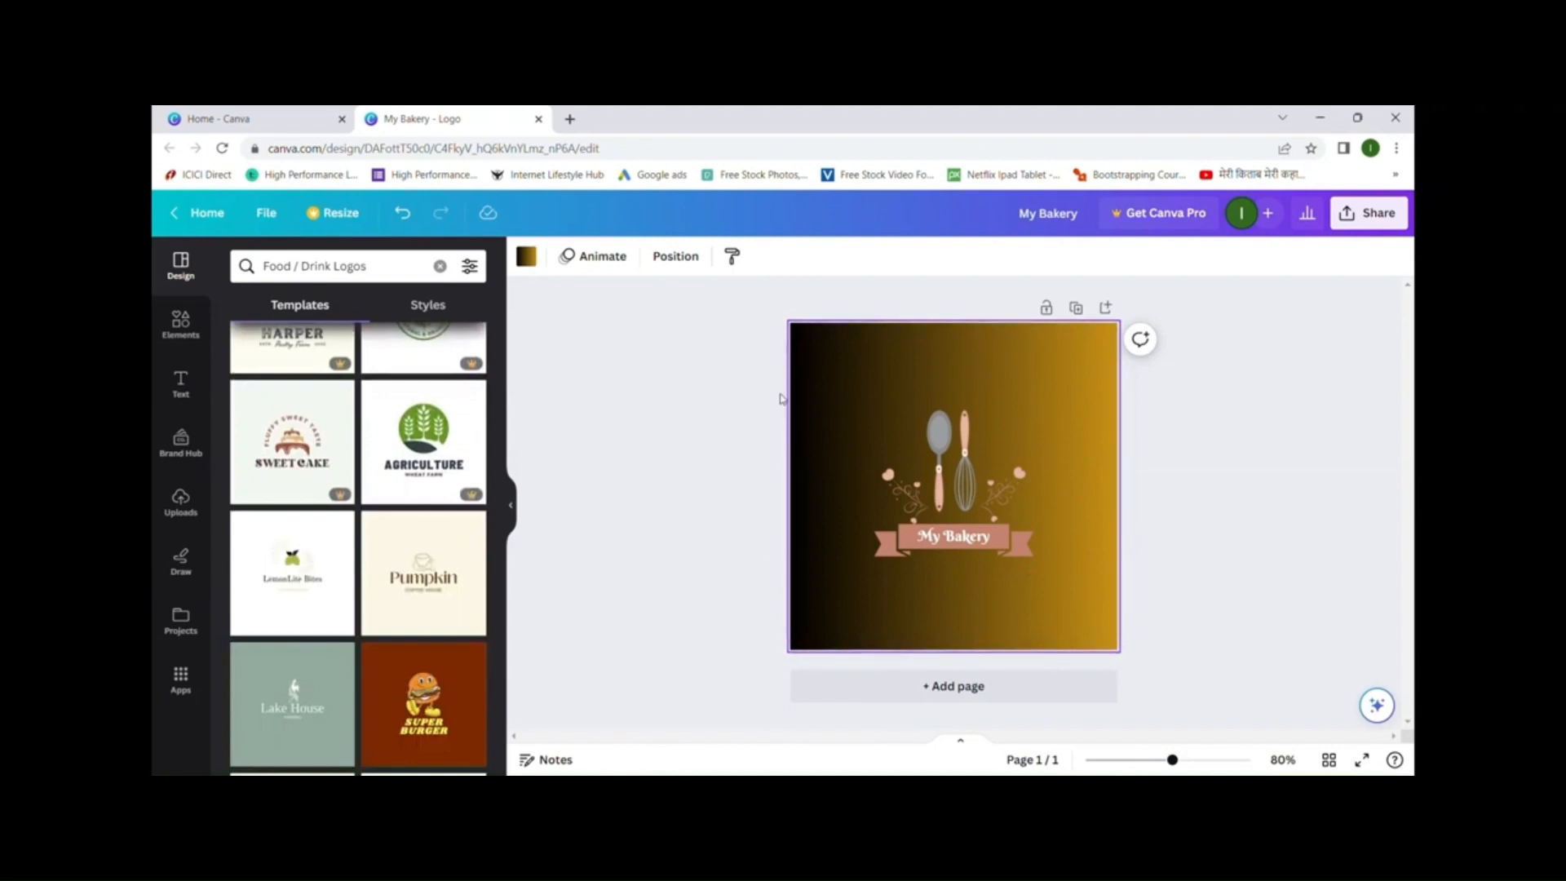
click(974, 689)
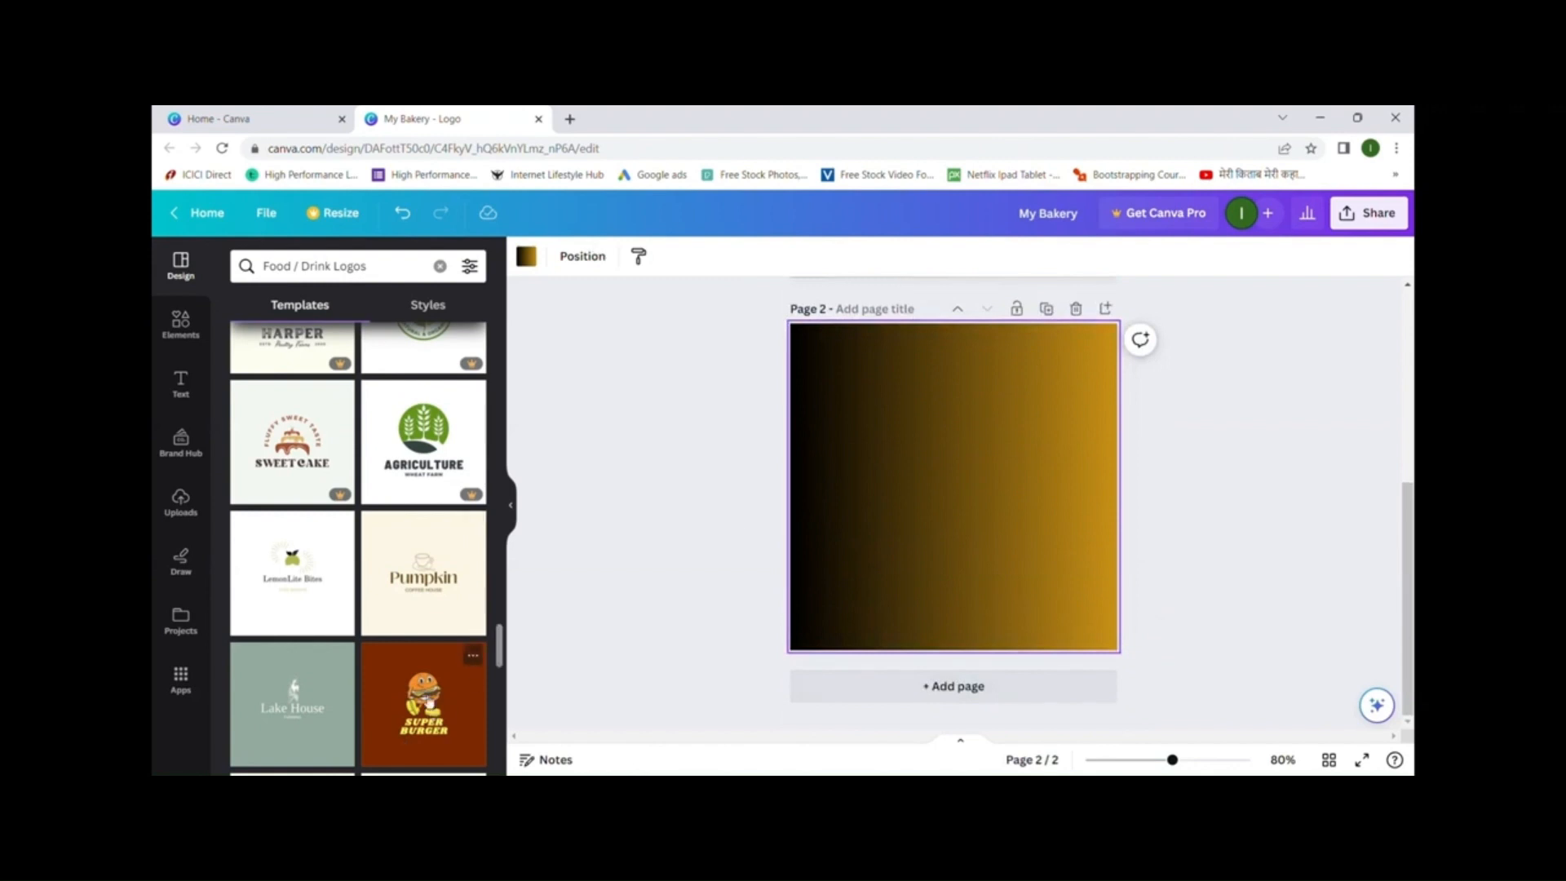
click(423, 703)
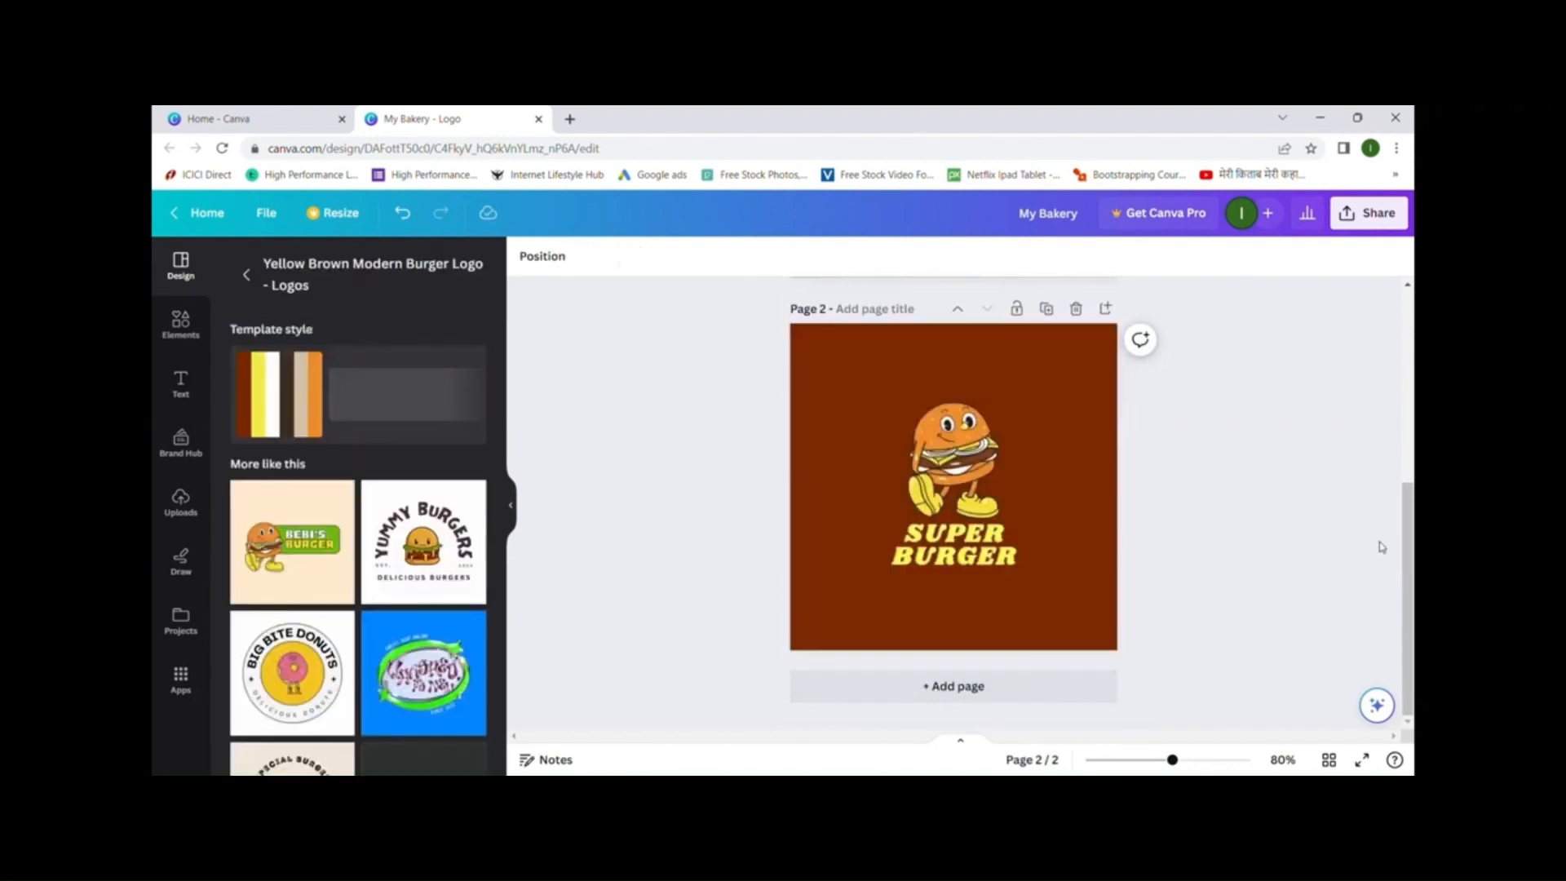
click(973, 540)
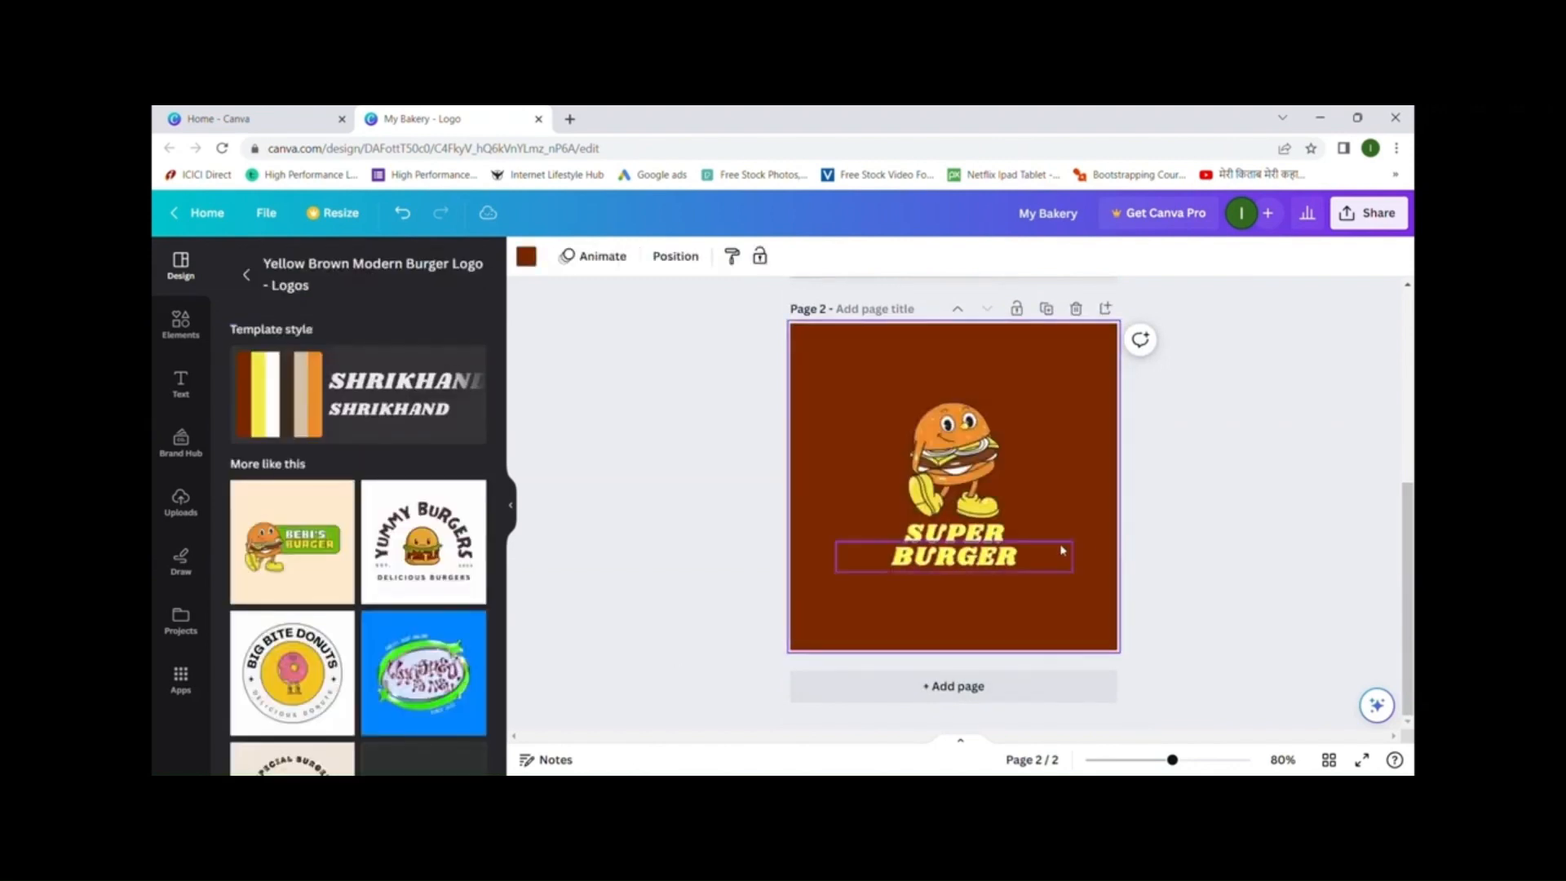
click(974, 557)
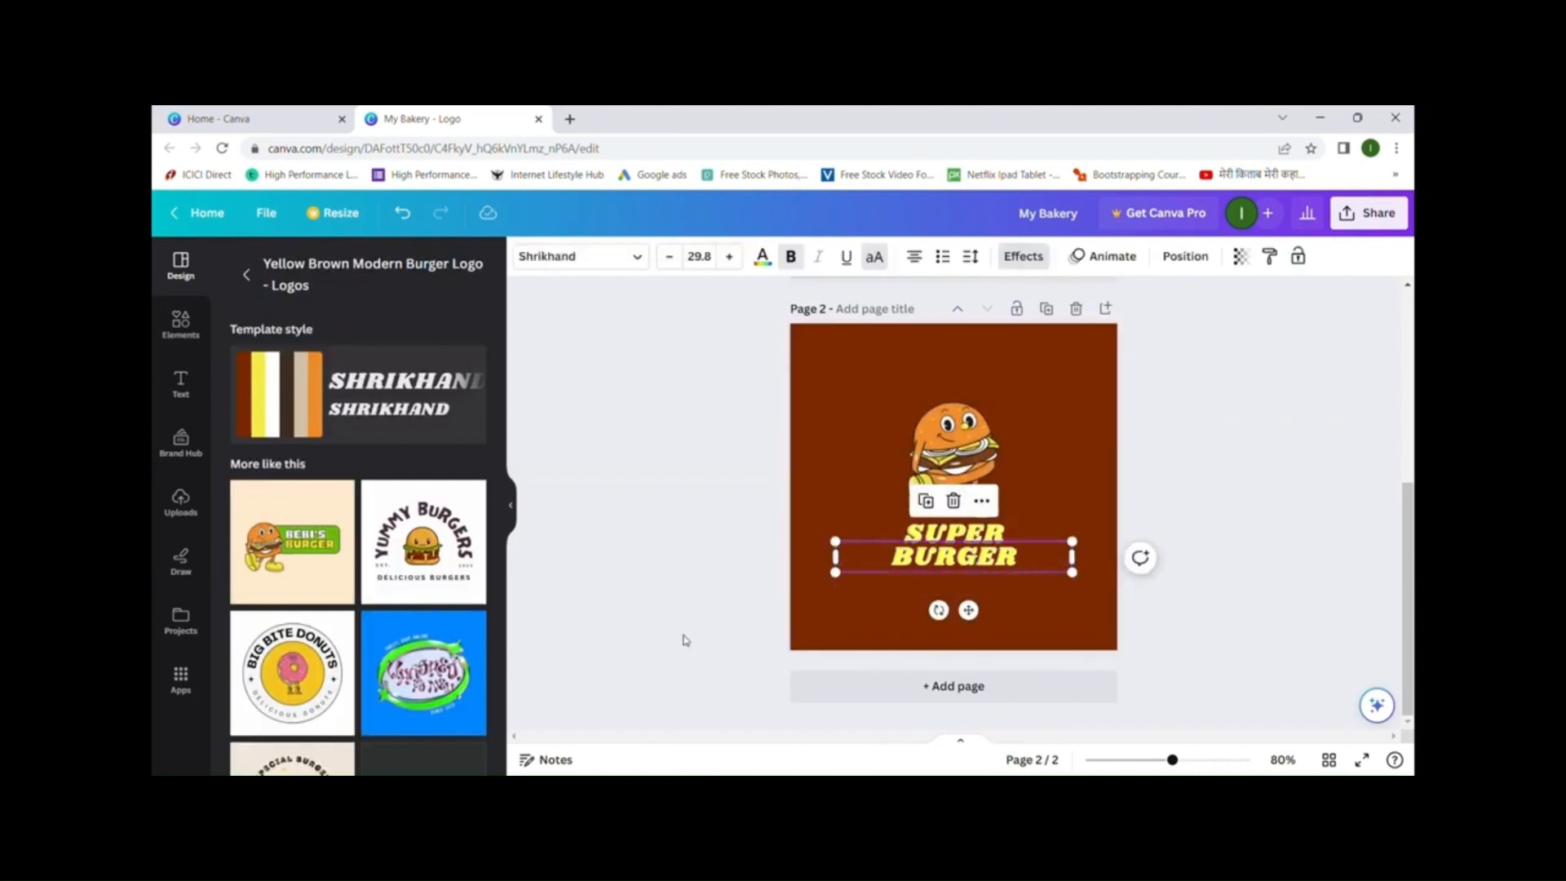
- Add a plain brown third page to the design
scroll(359, 544, down, 3)
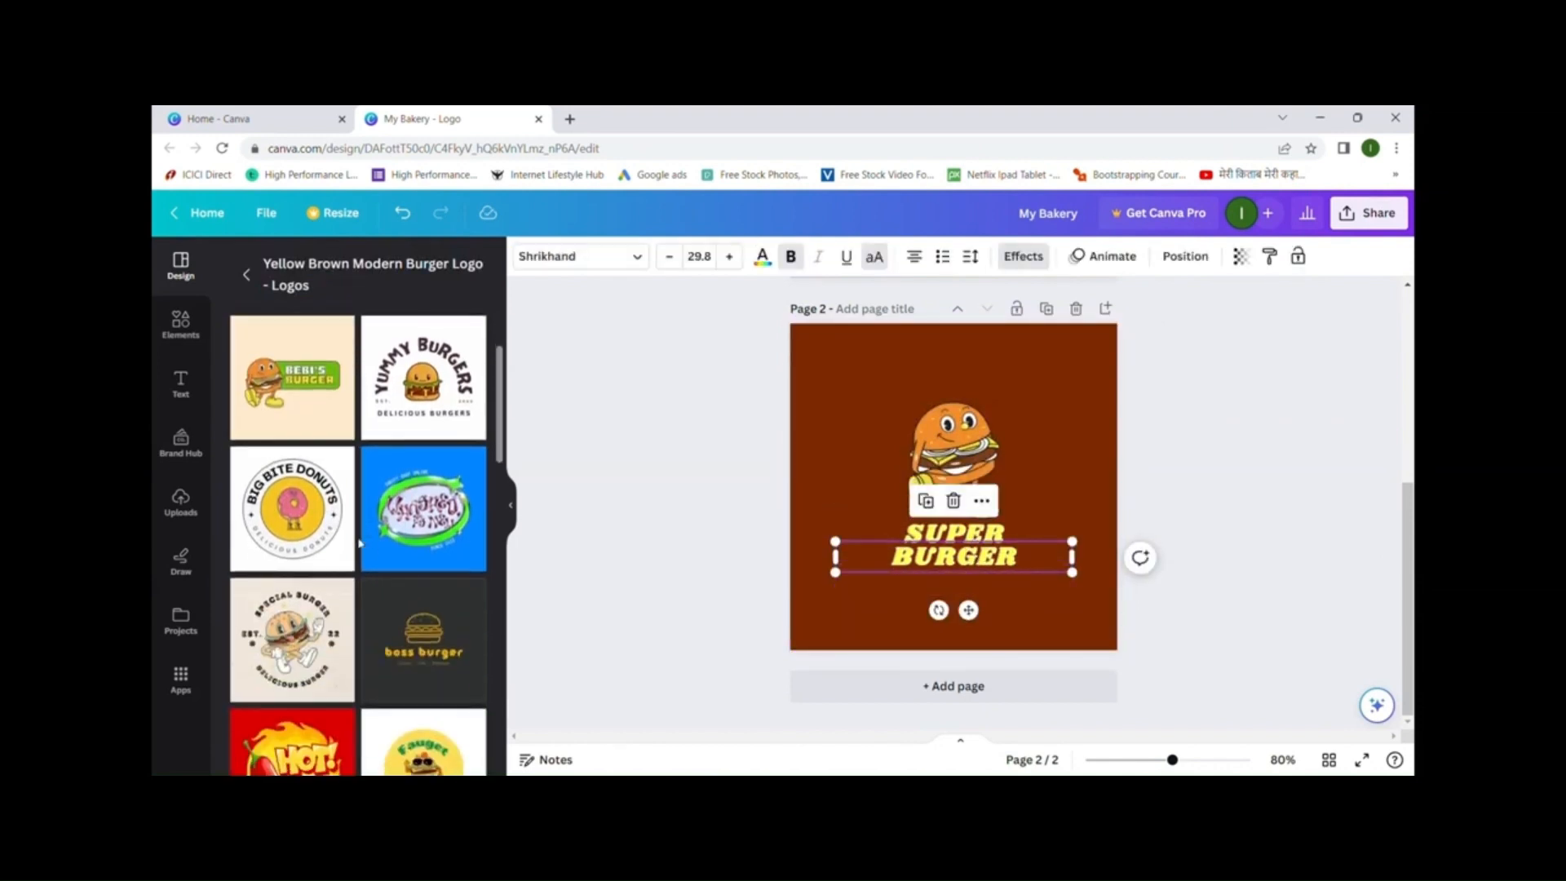
scroll(359, 544, down, 2)
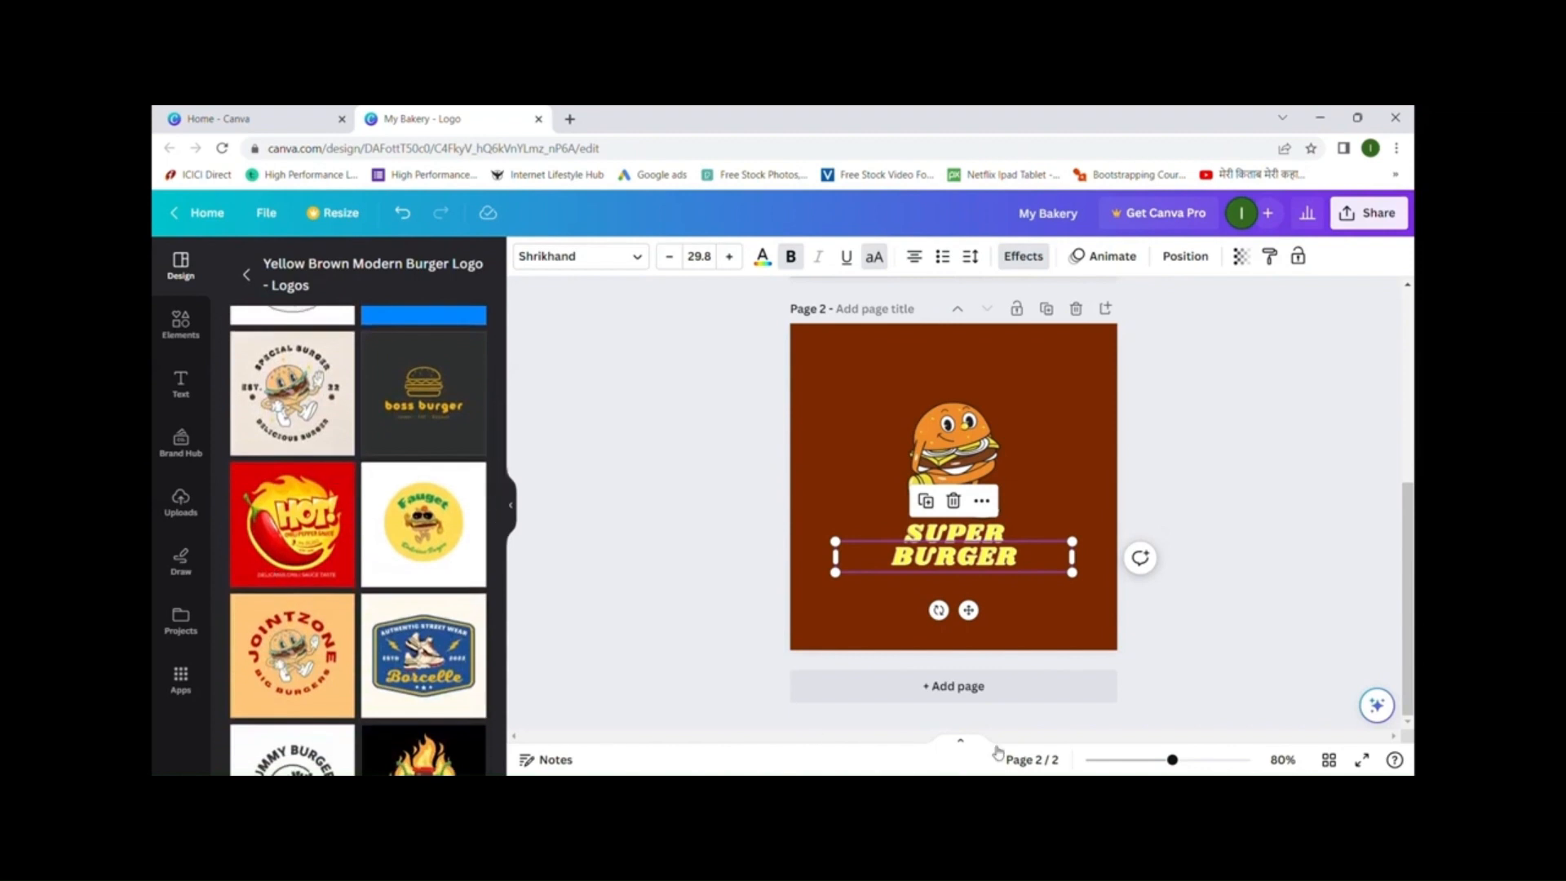
click(978, 689)
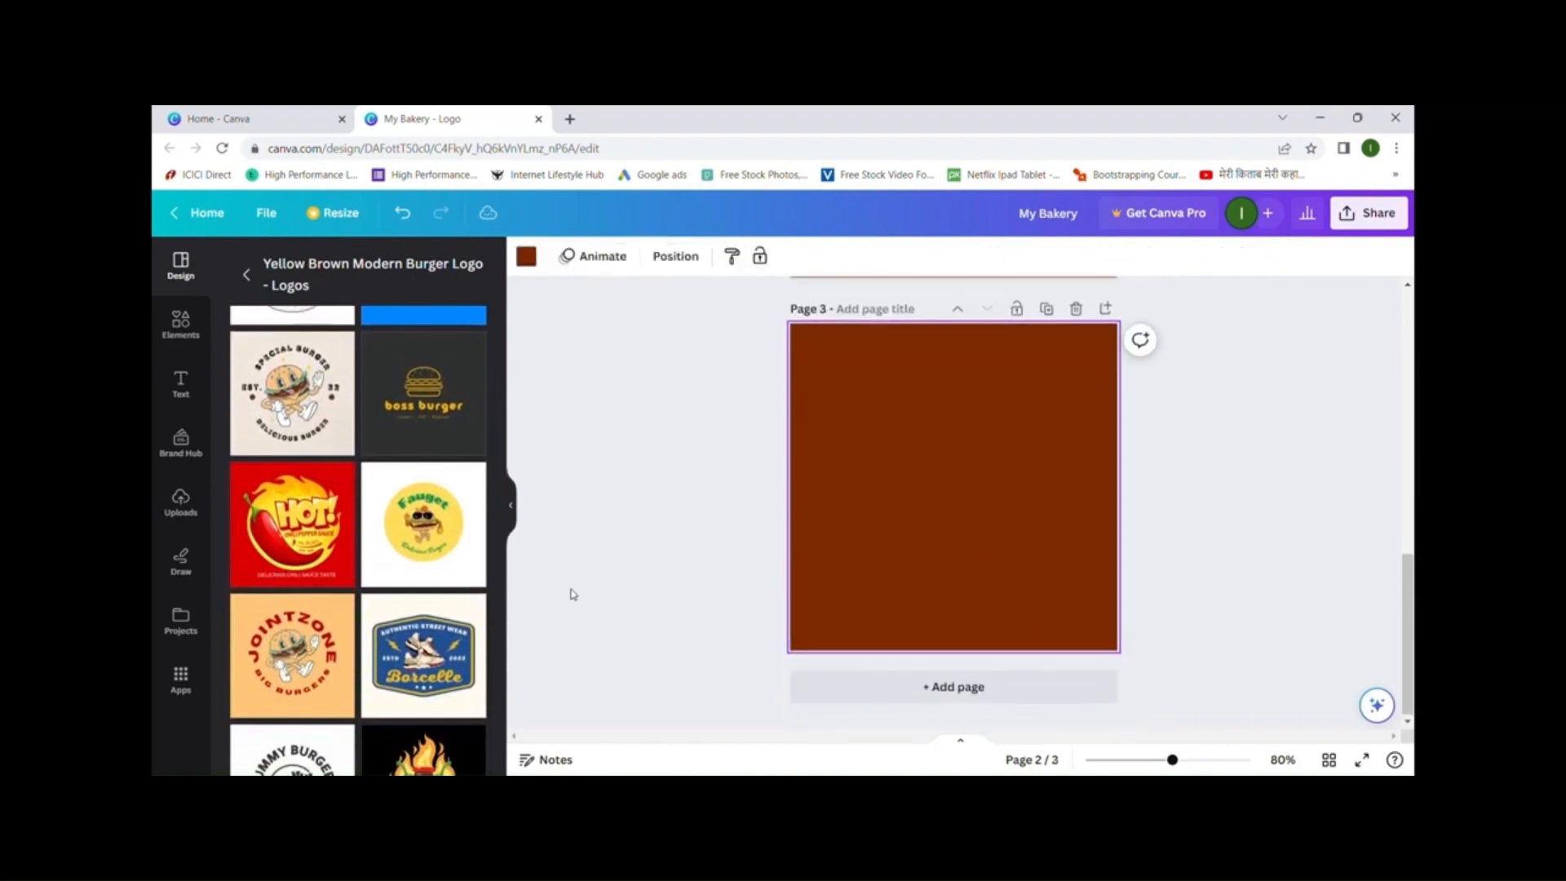
- Apply the red HOT! Chili Pepper Sauce template to page 3 and inspect its text and graphics
click(298, 528)
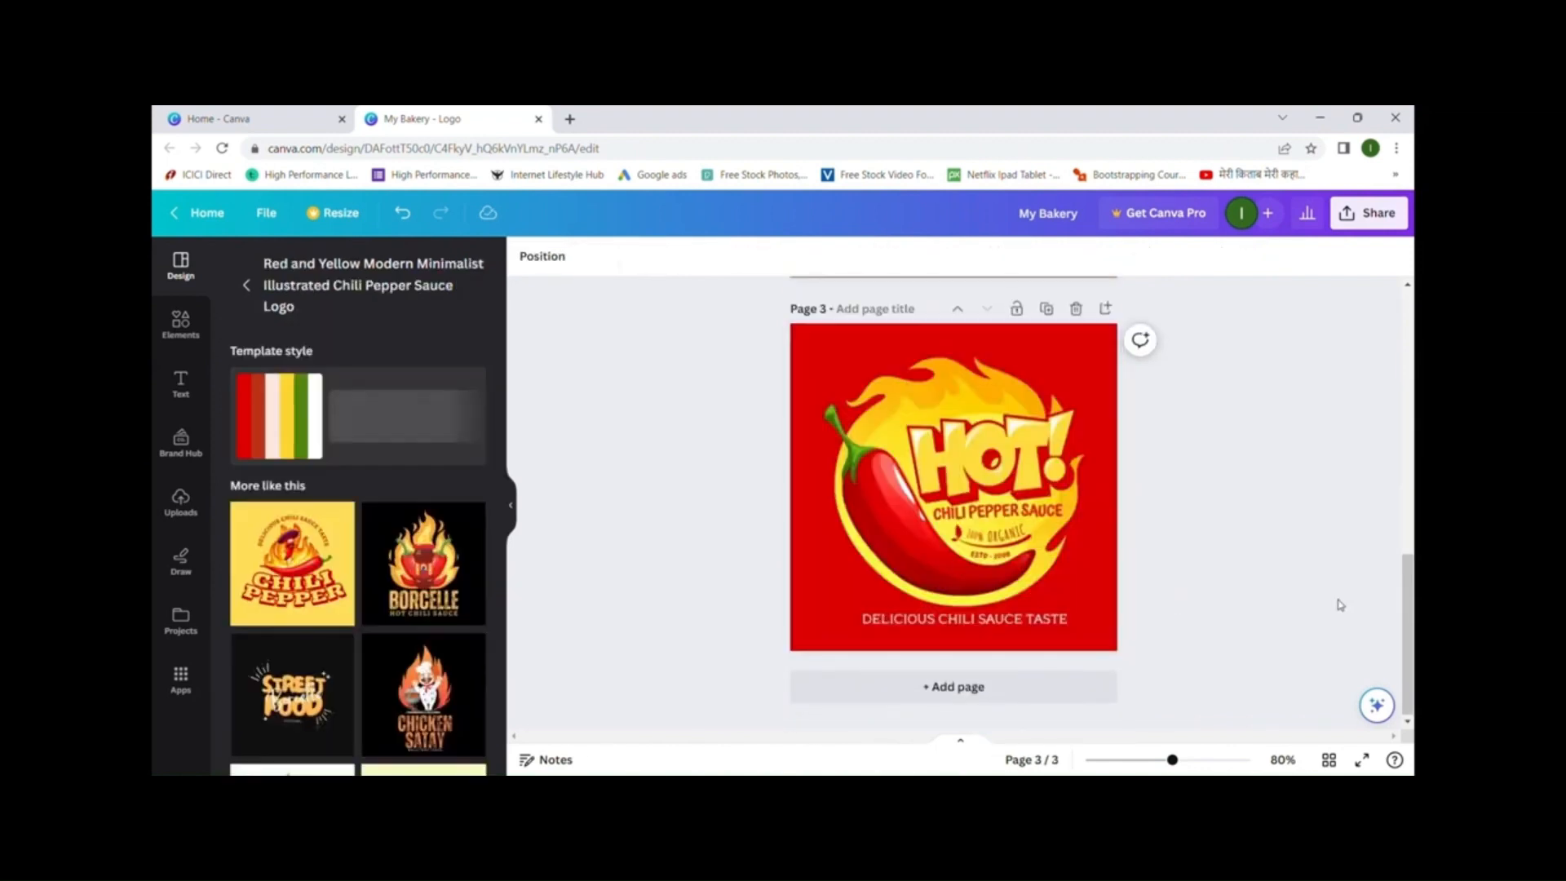
click(993, 477)
click(992, 477)
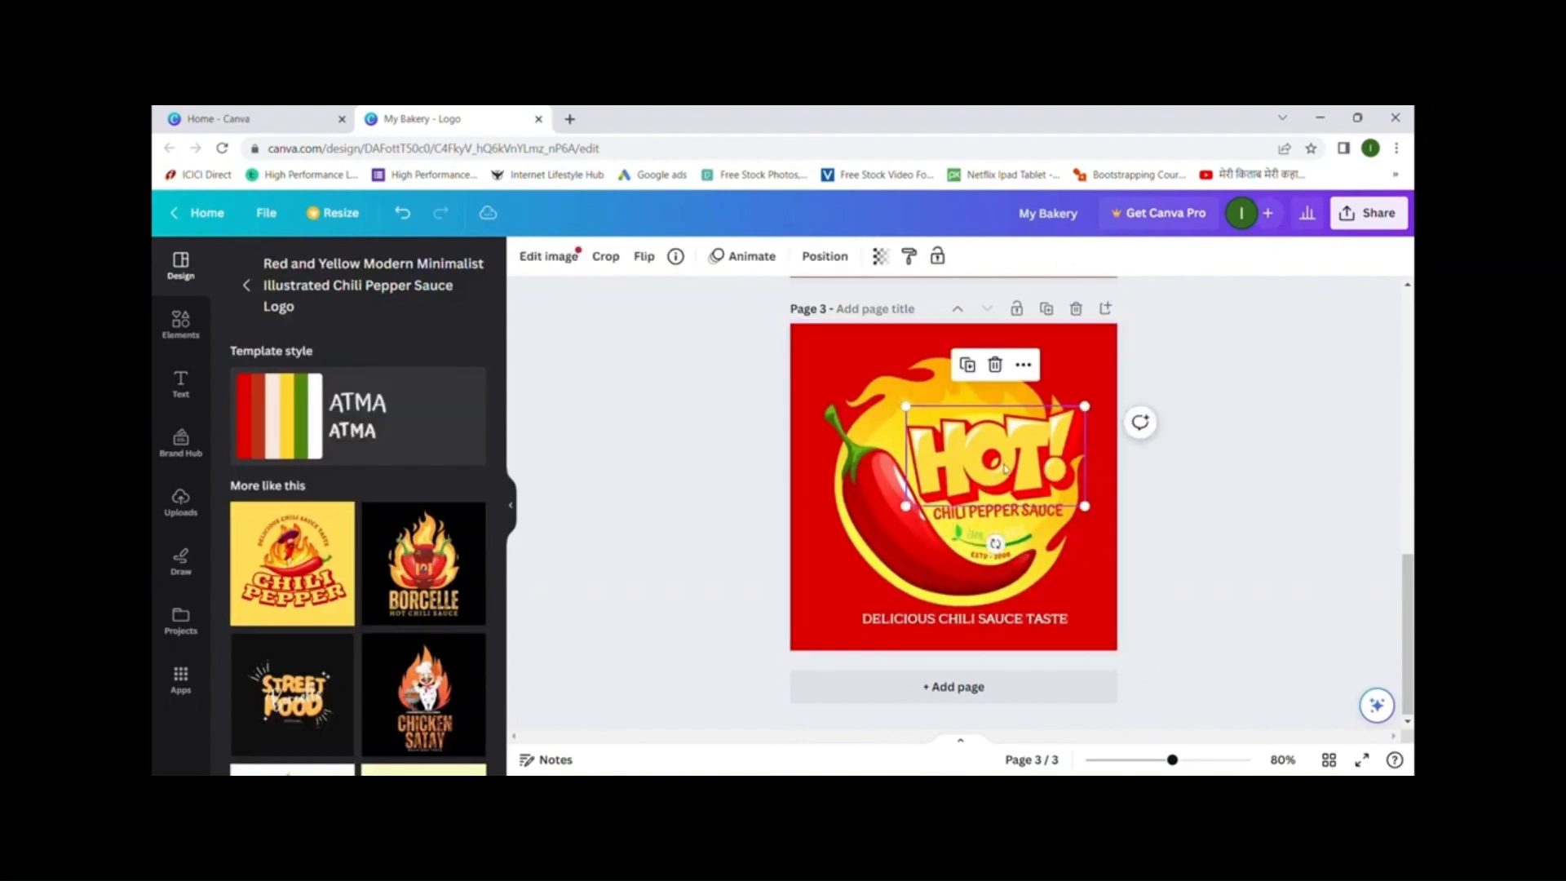
click(1005, 511)
click(998, 545)
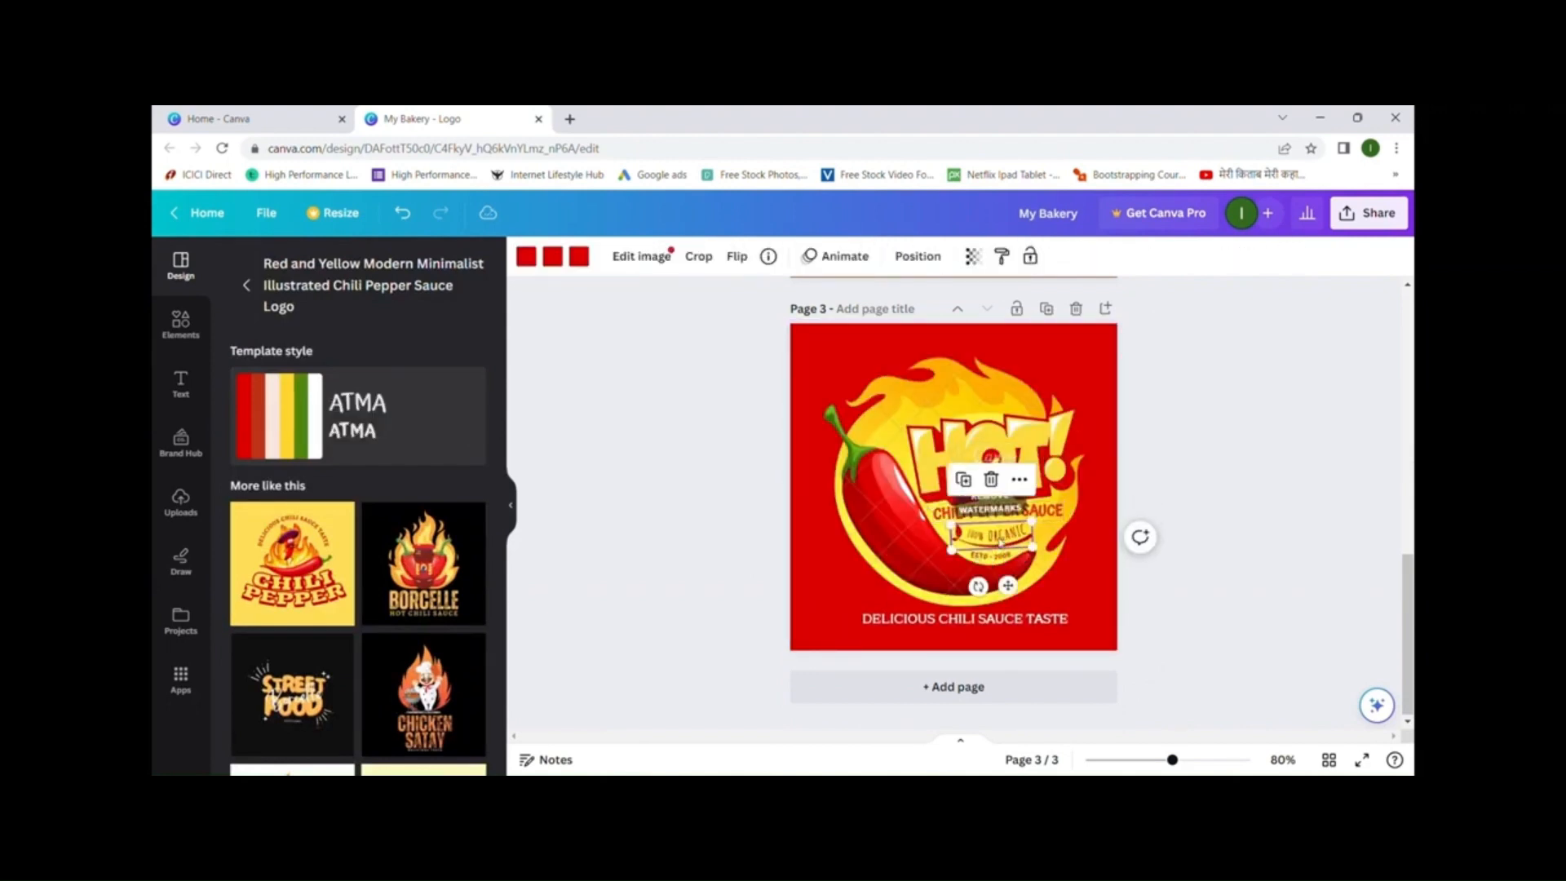
click(1000, 620)
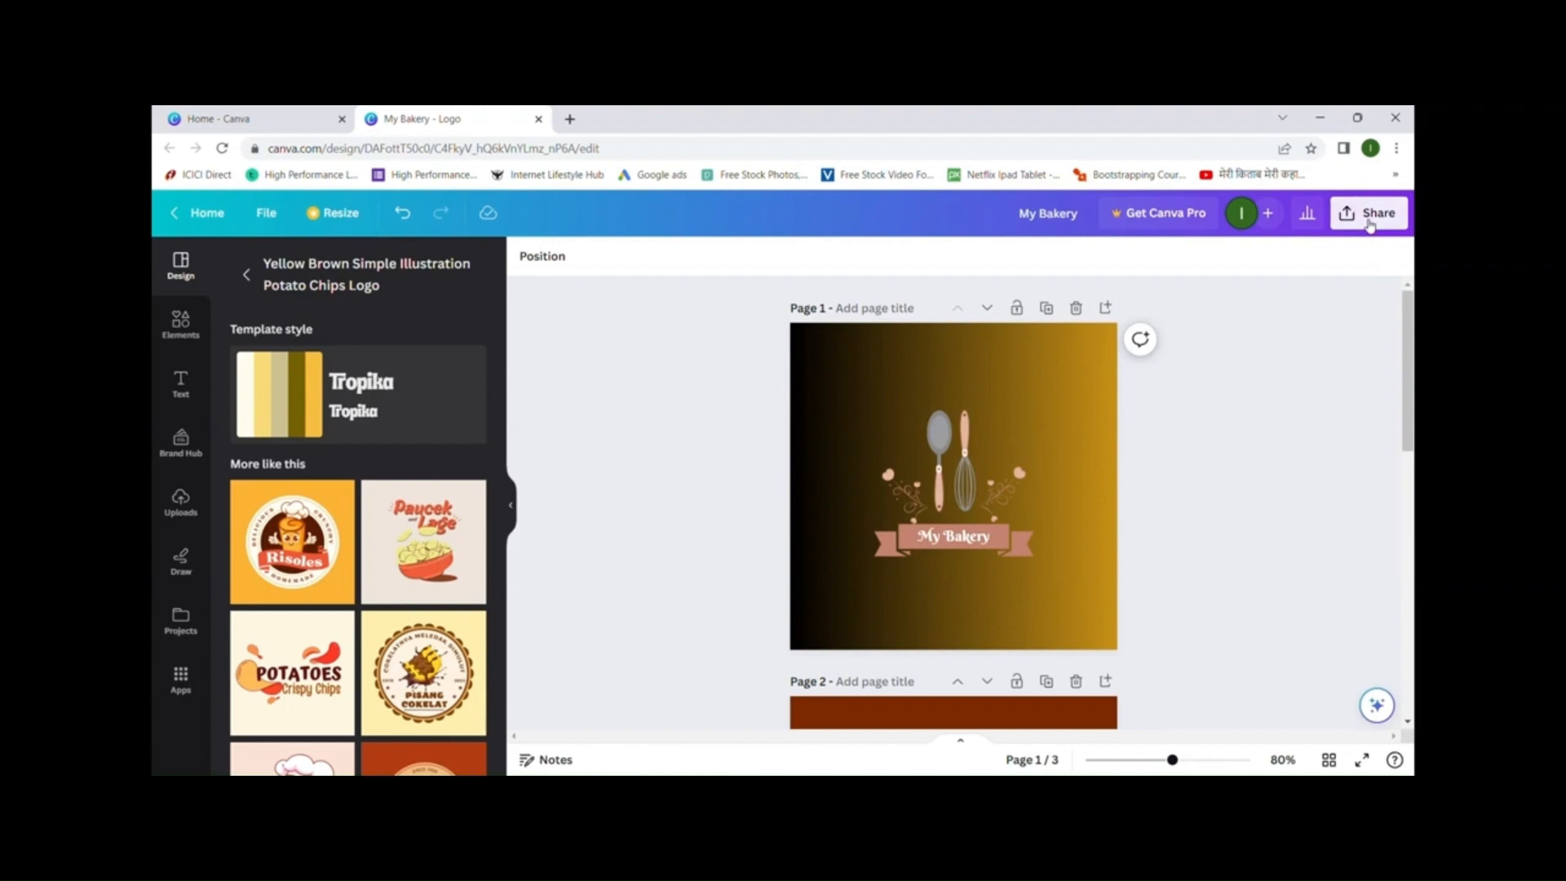
- Choose JPG as the download file type for the My Bakery logo
click(1369, 220)
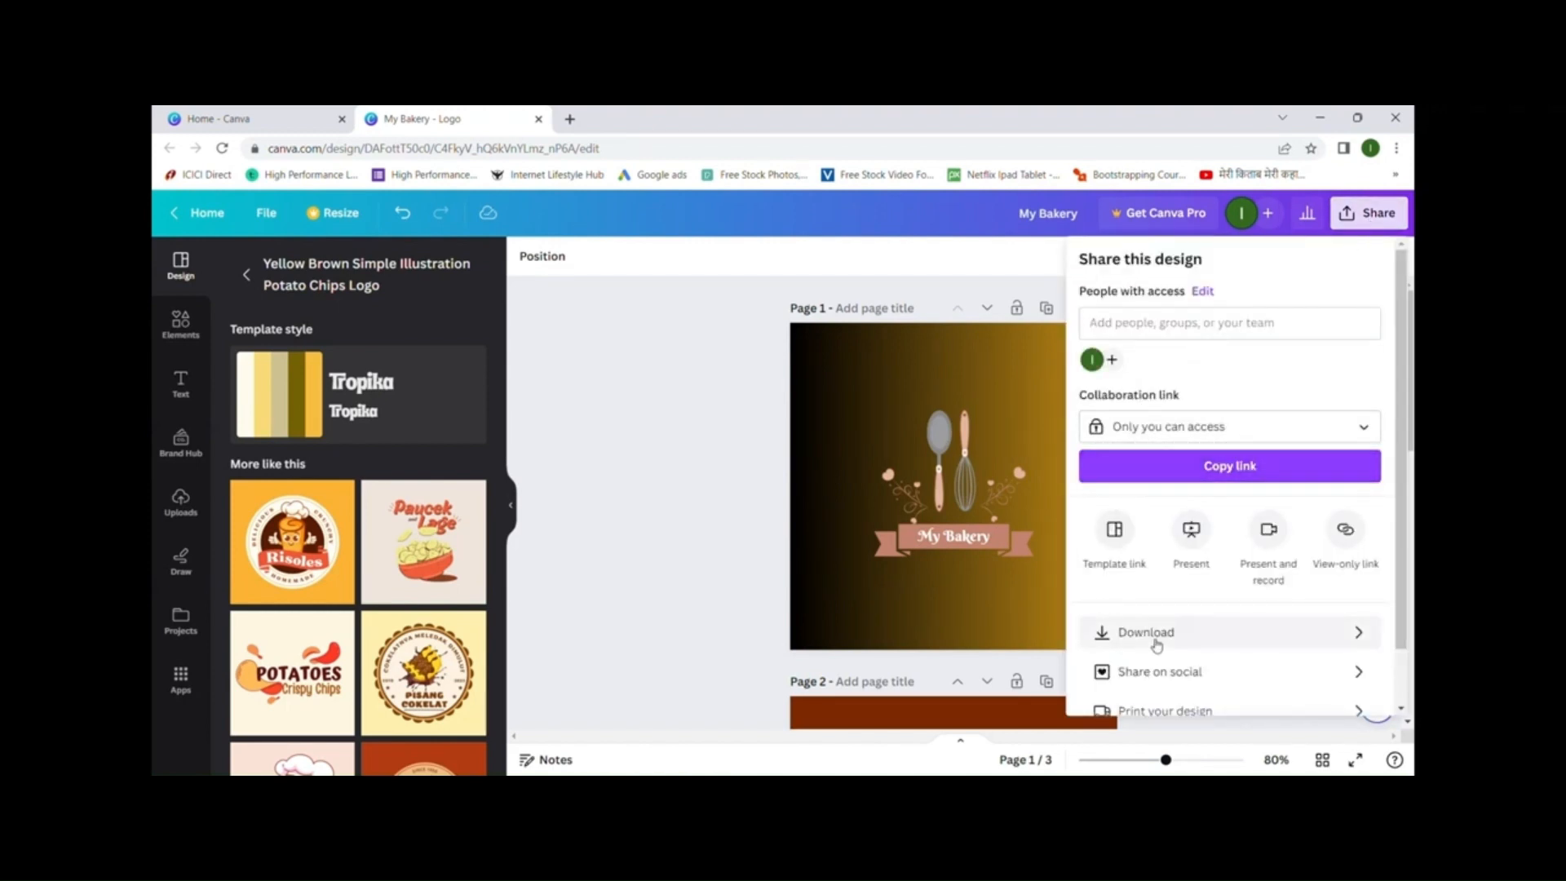
click(1156, 644)
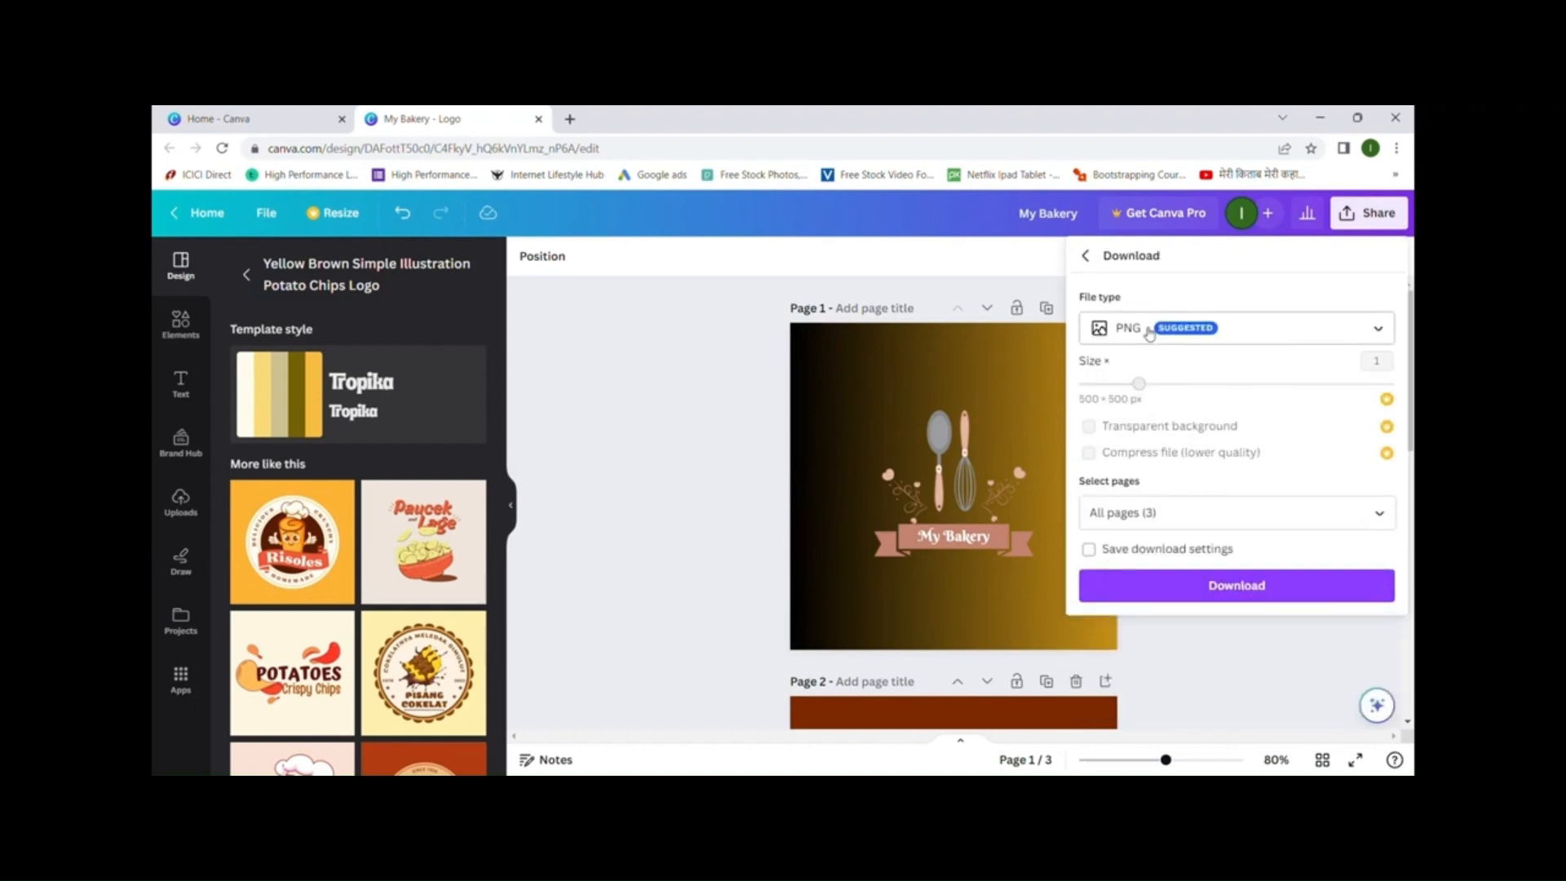
click(1148, 330)
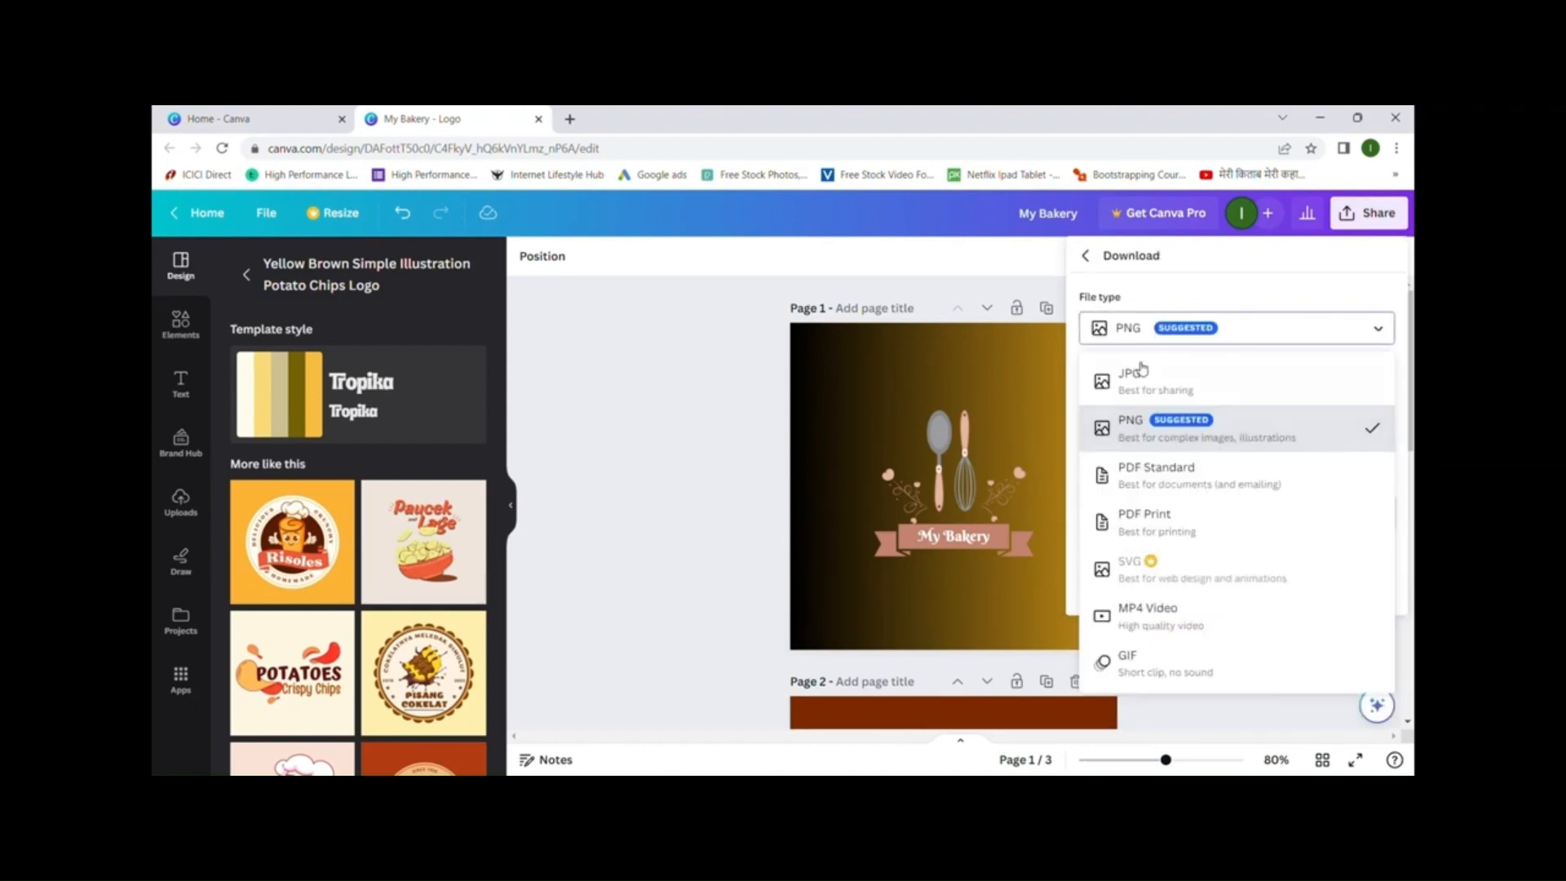
click(1148, 378)
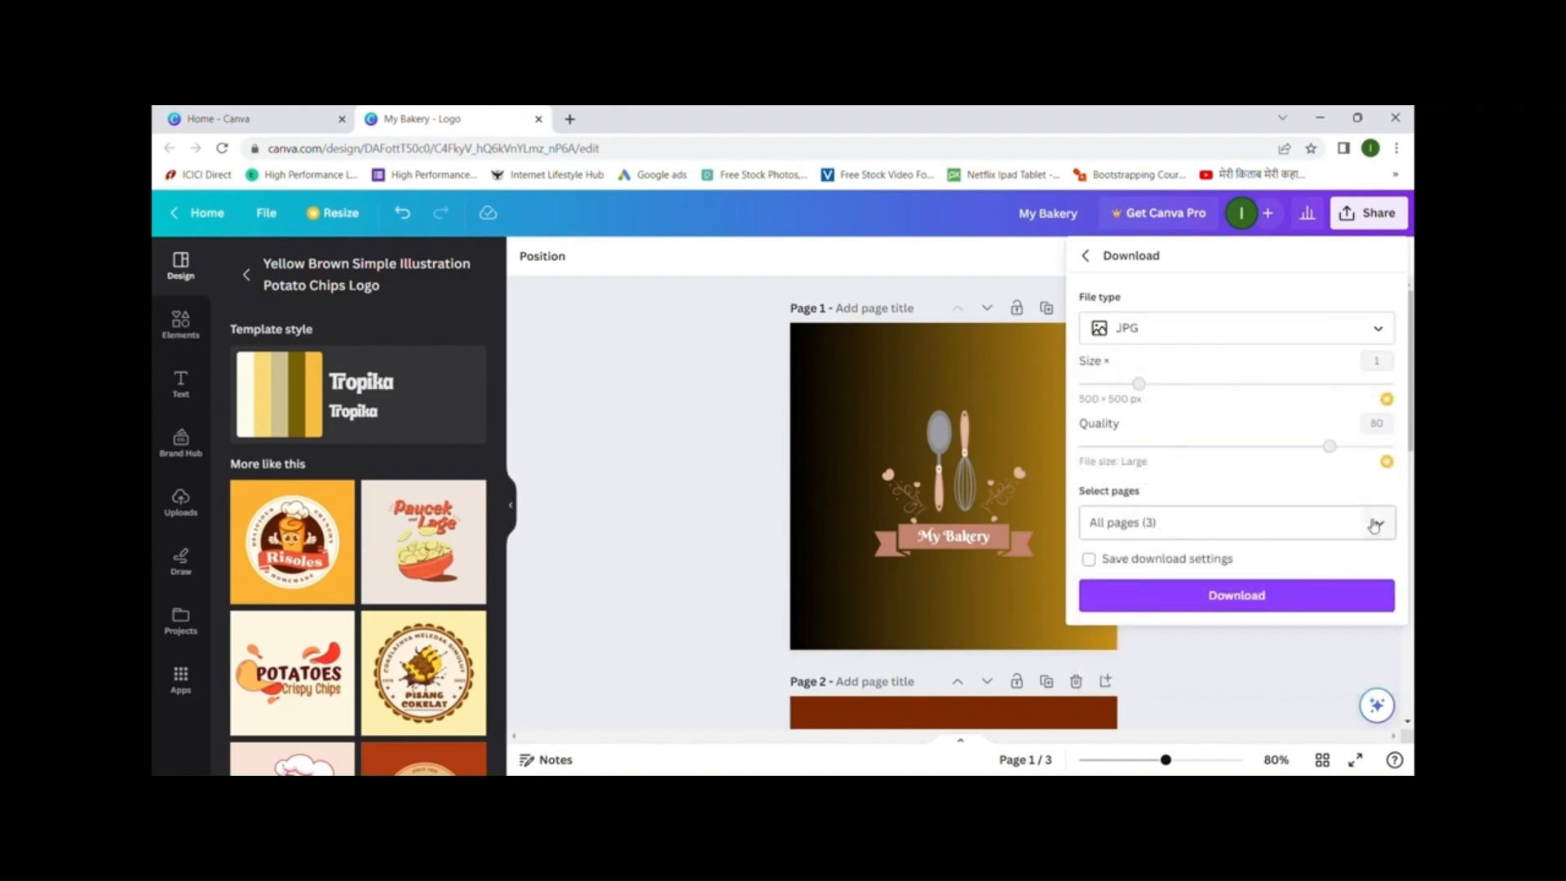
- Limit the export to Page 1 only and download it as JPG
click(1379, 524)
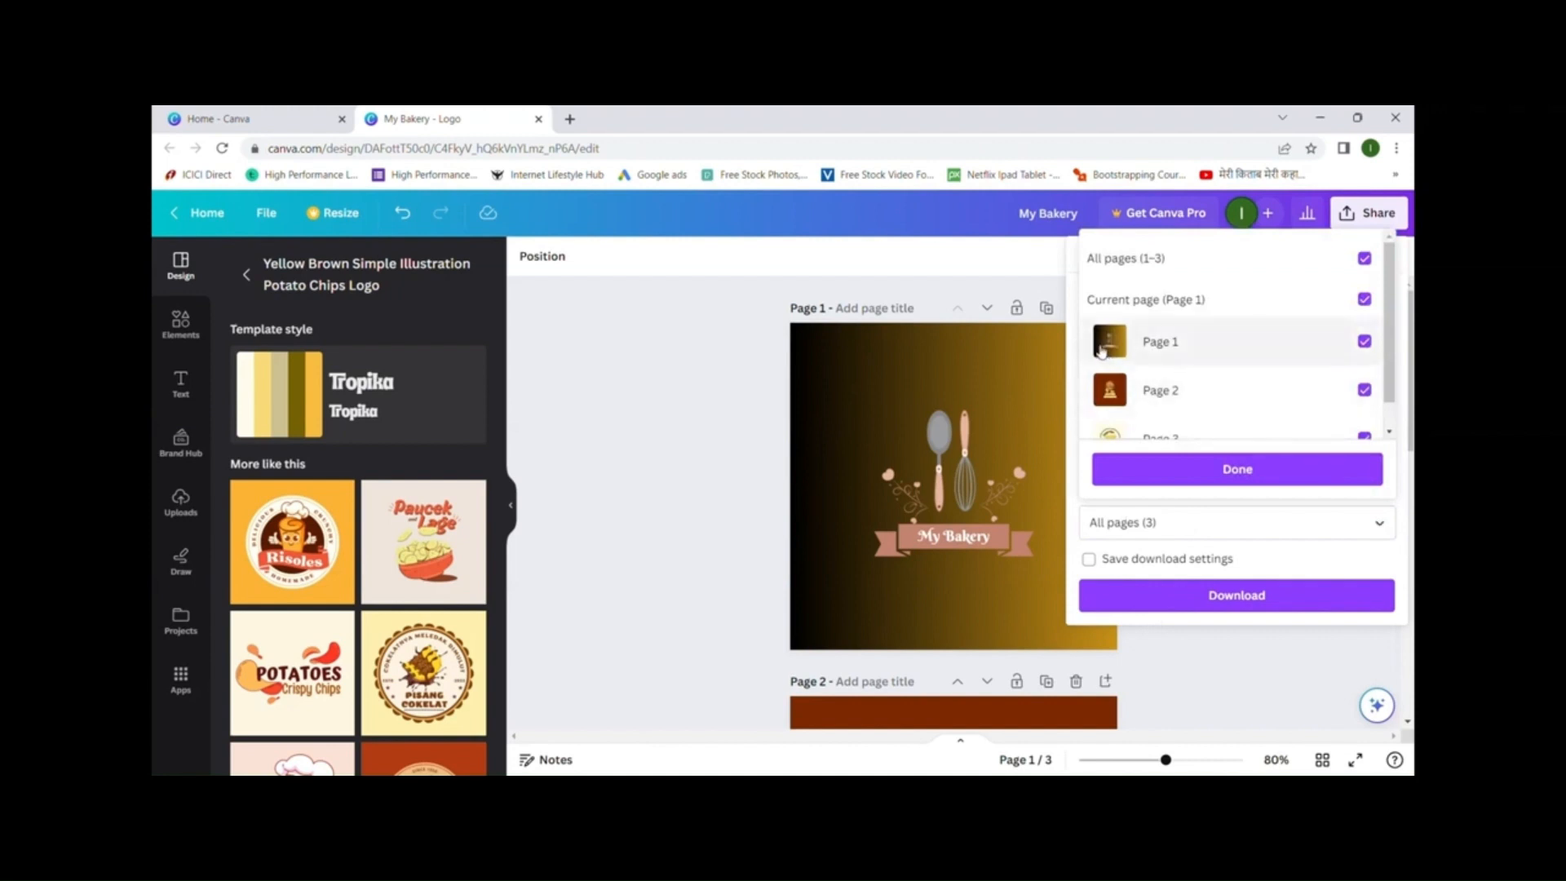
click(1364, 259)
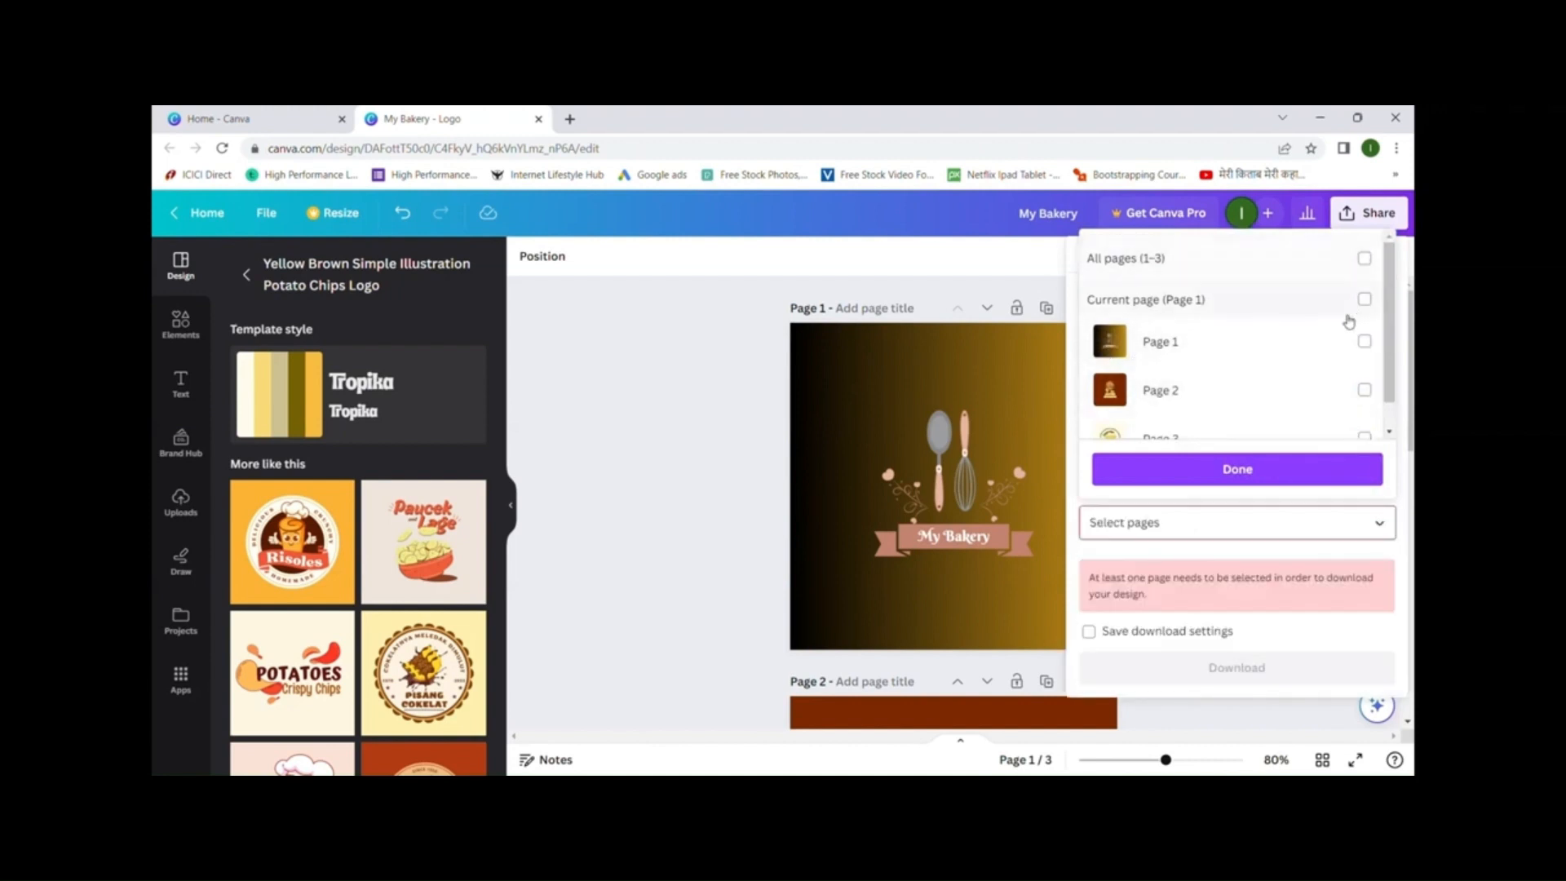
click(1346, 469)
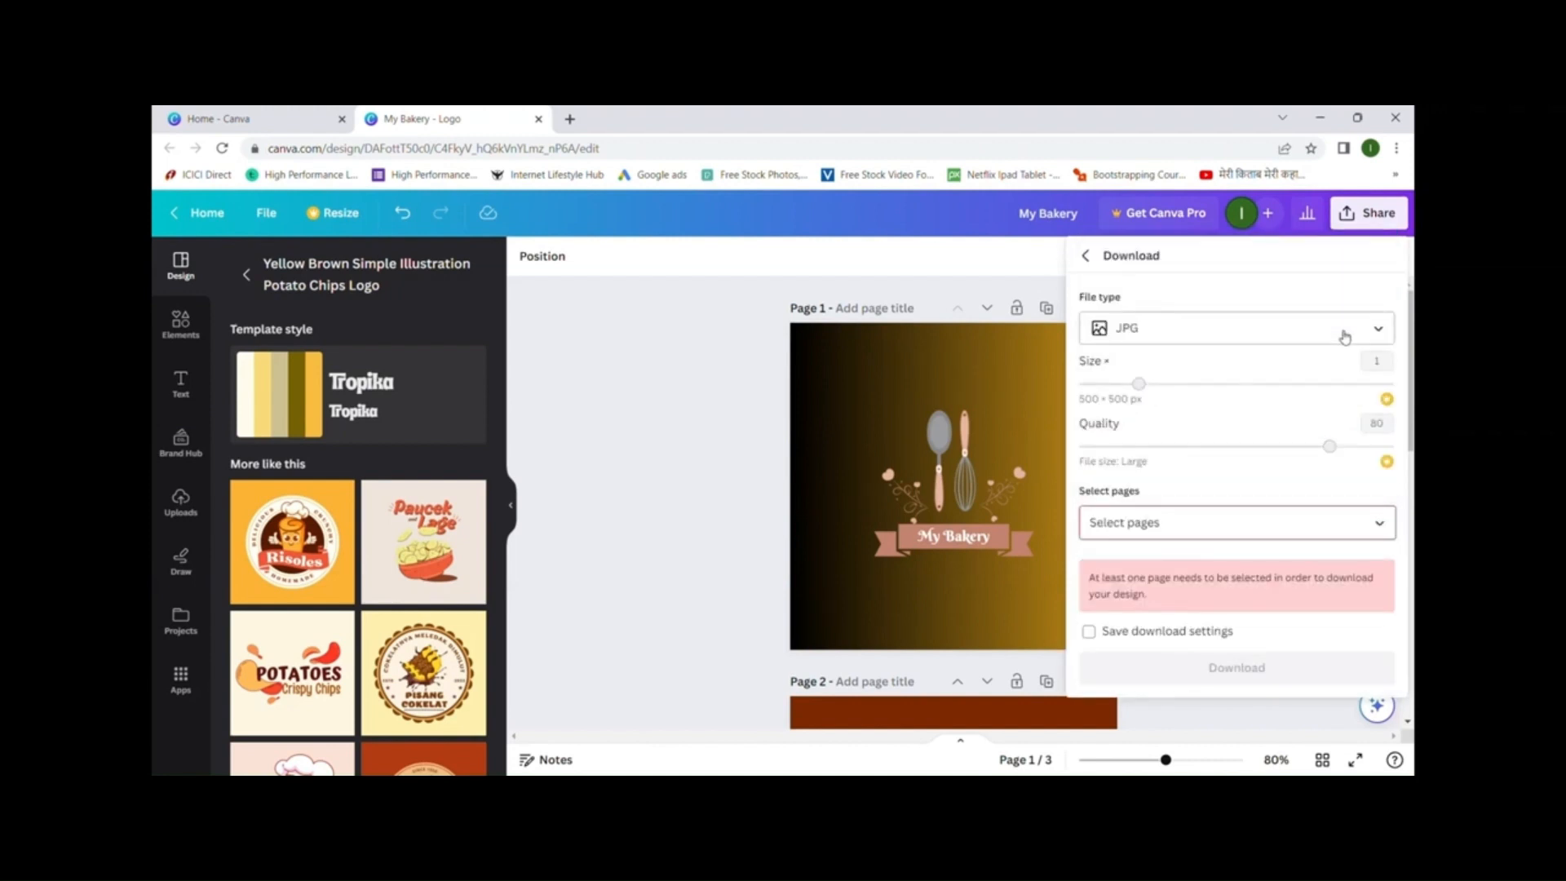
click(1378, 520)
click(1363, 343)
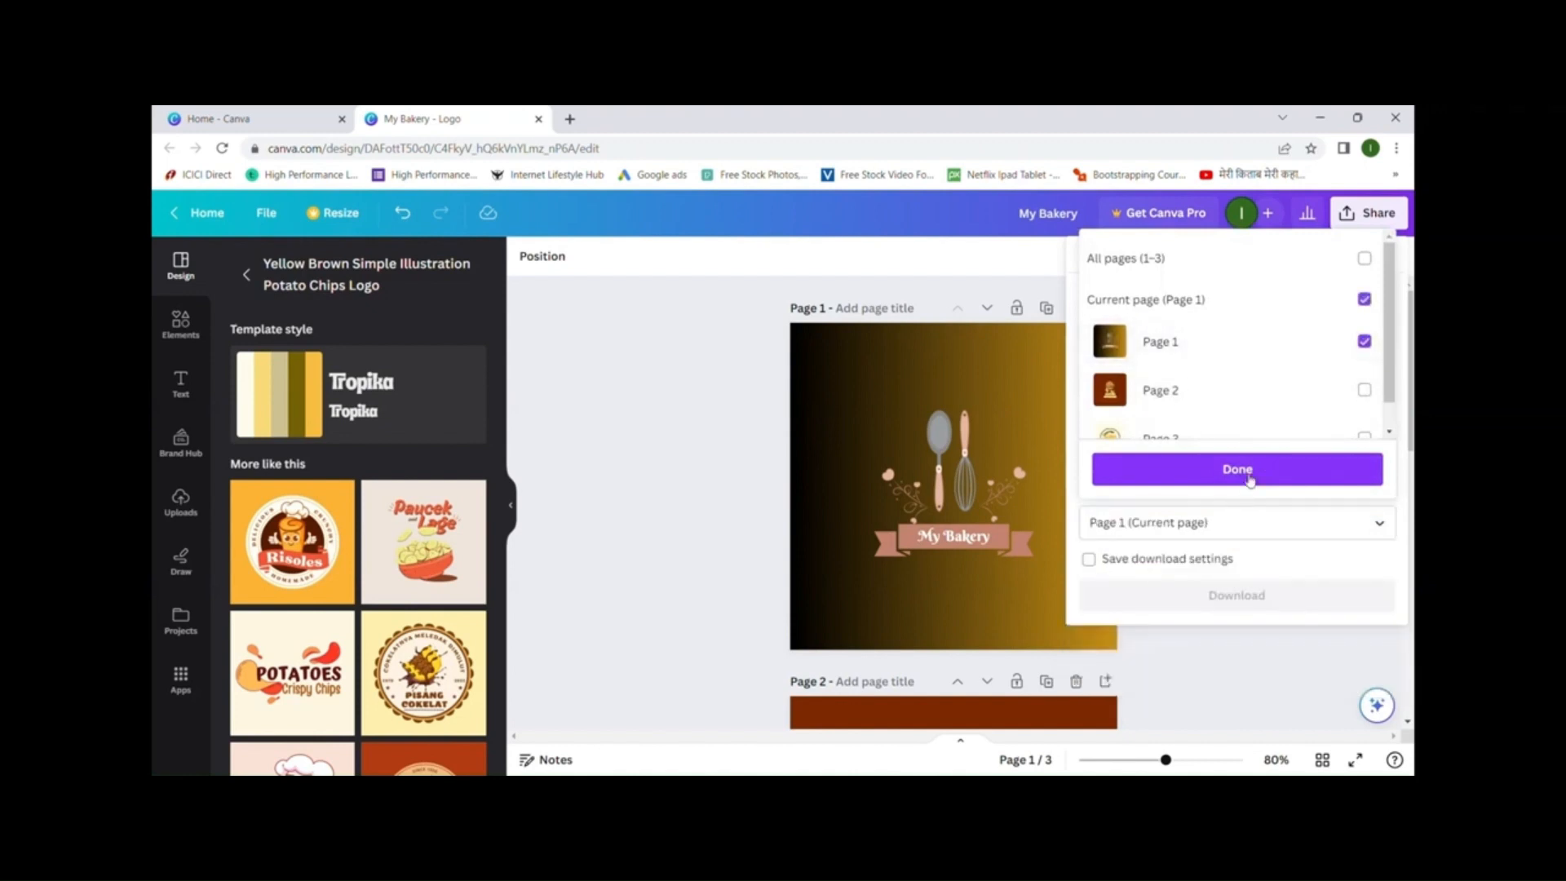
click(1235, 471)
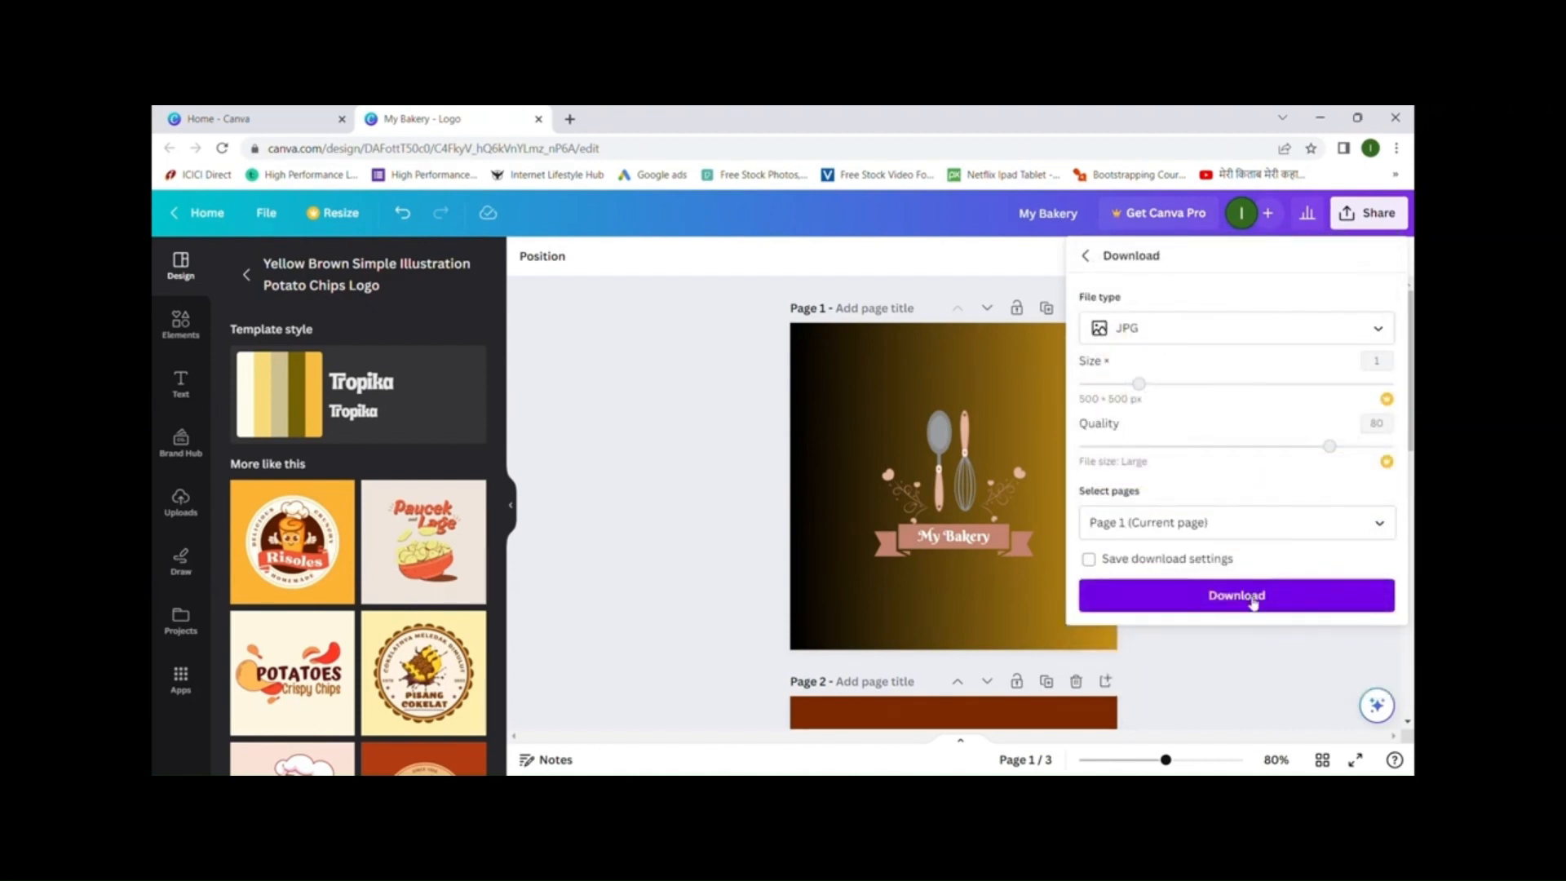
click(1252, 599)
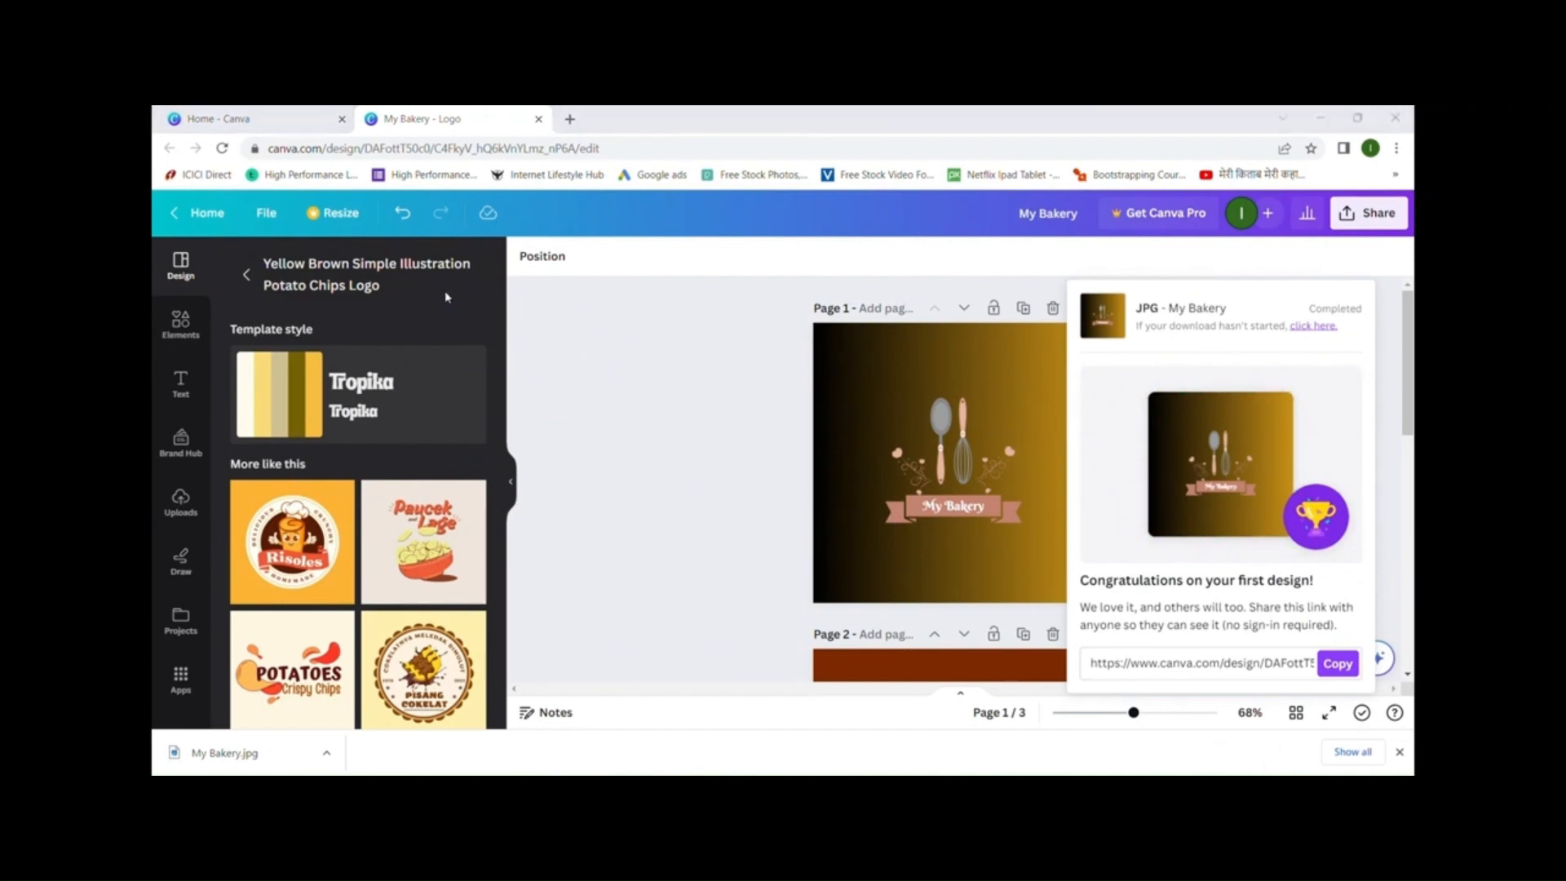
- Dismiss the My Bakery.jpg download confirmation and zoom the canvas back in
click(1040, 405)
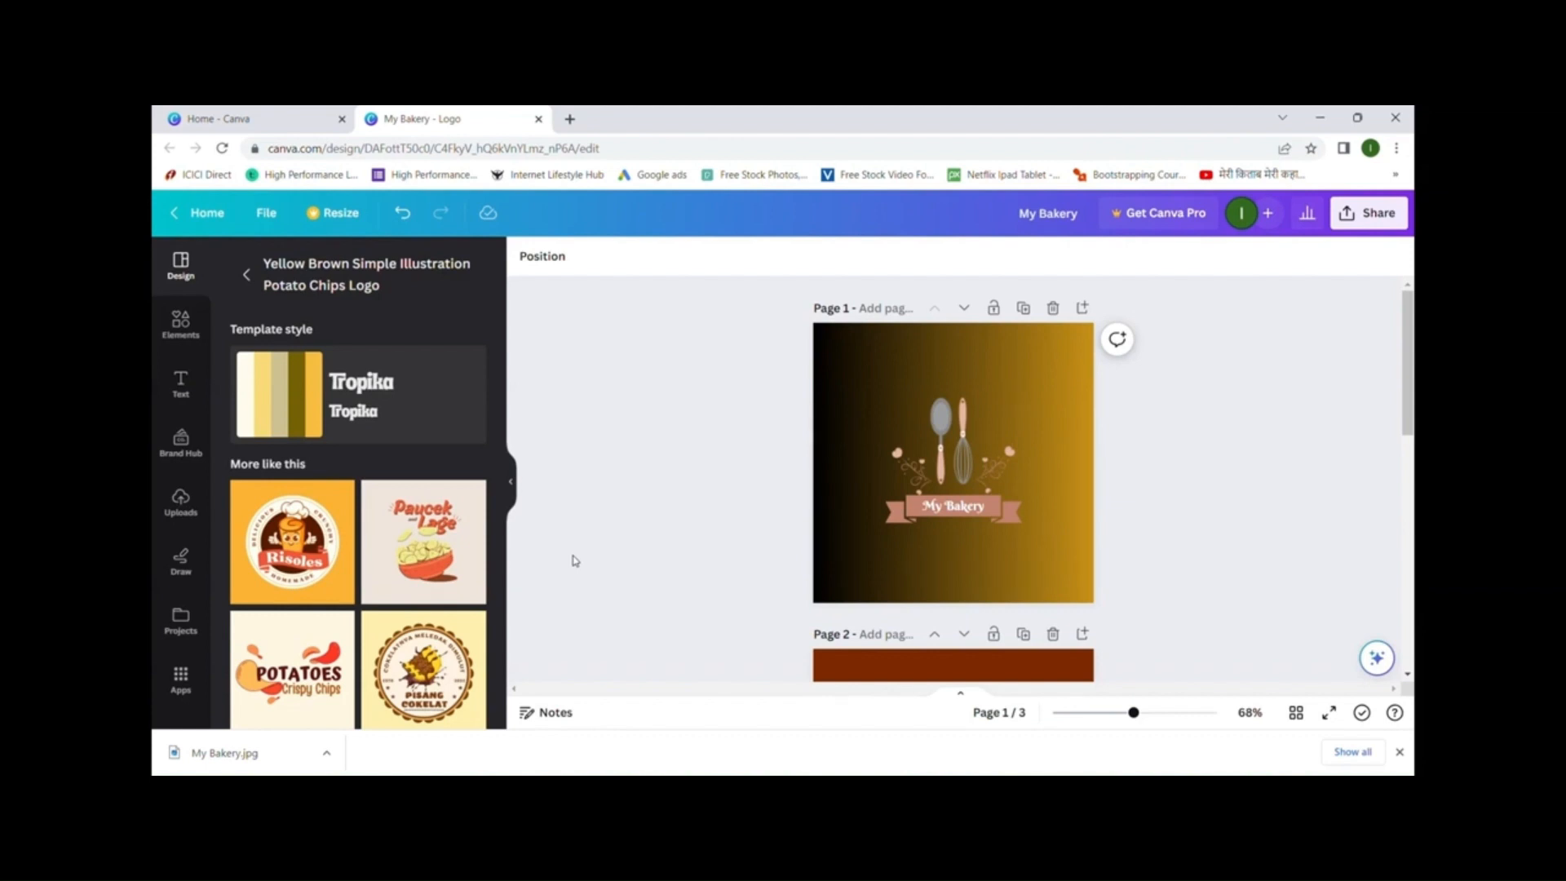
ctrl+scroll(870, 459, up, 2)
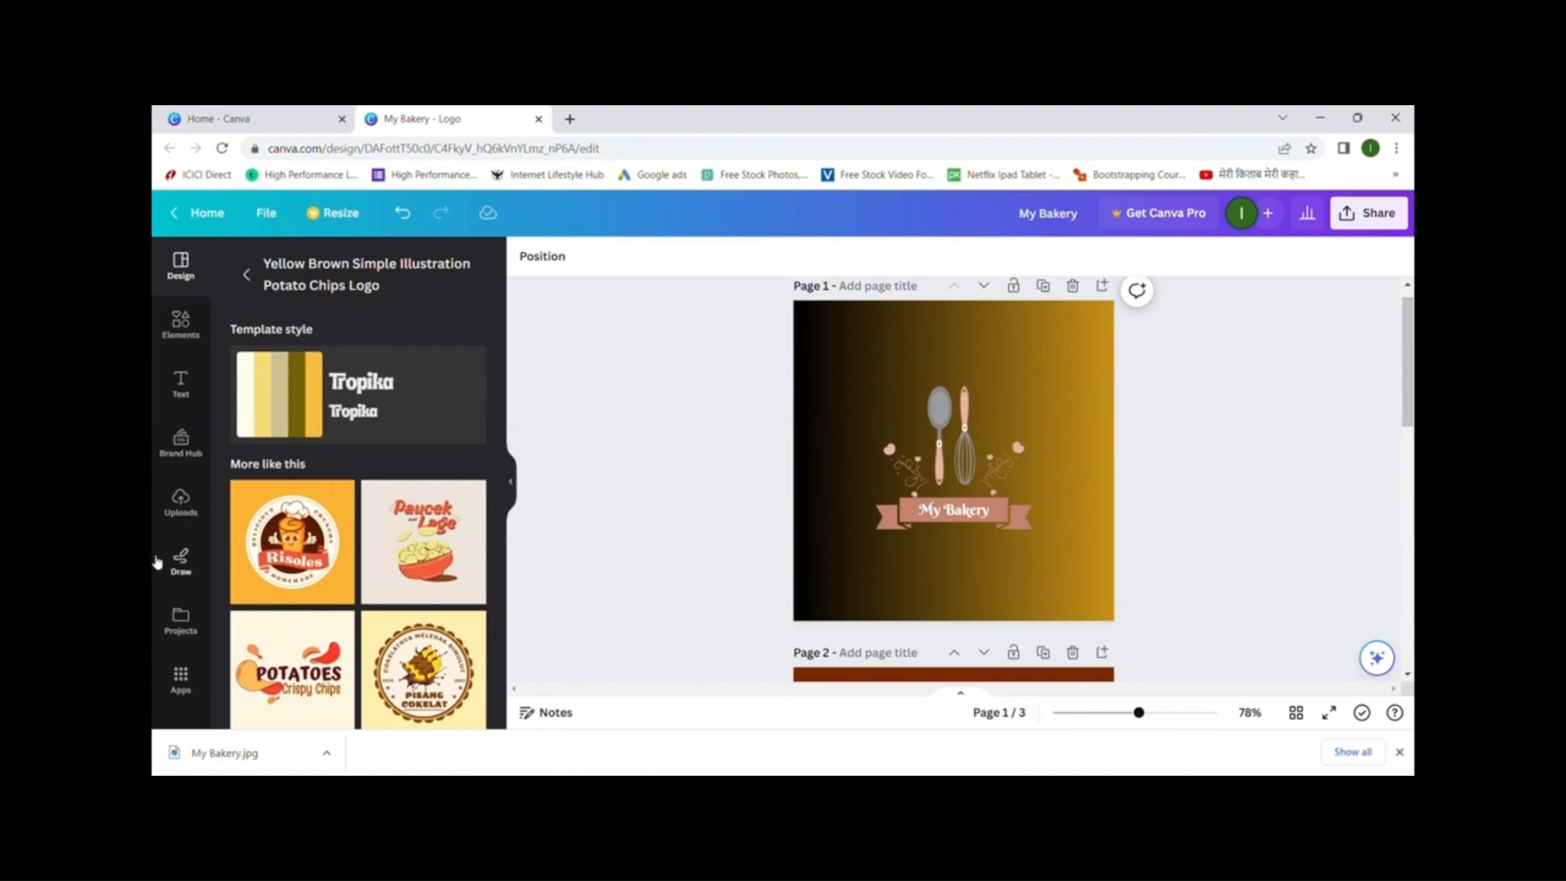
- Browse the Uploads and then the Elements panels in the side bar
click(181, 504)
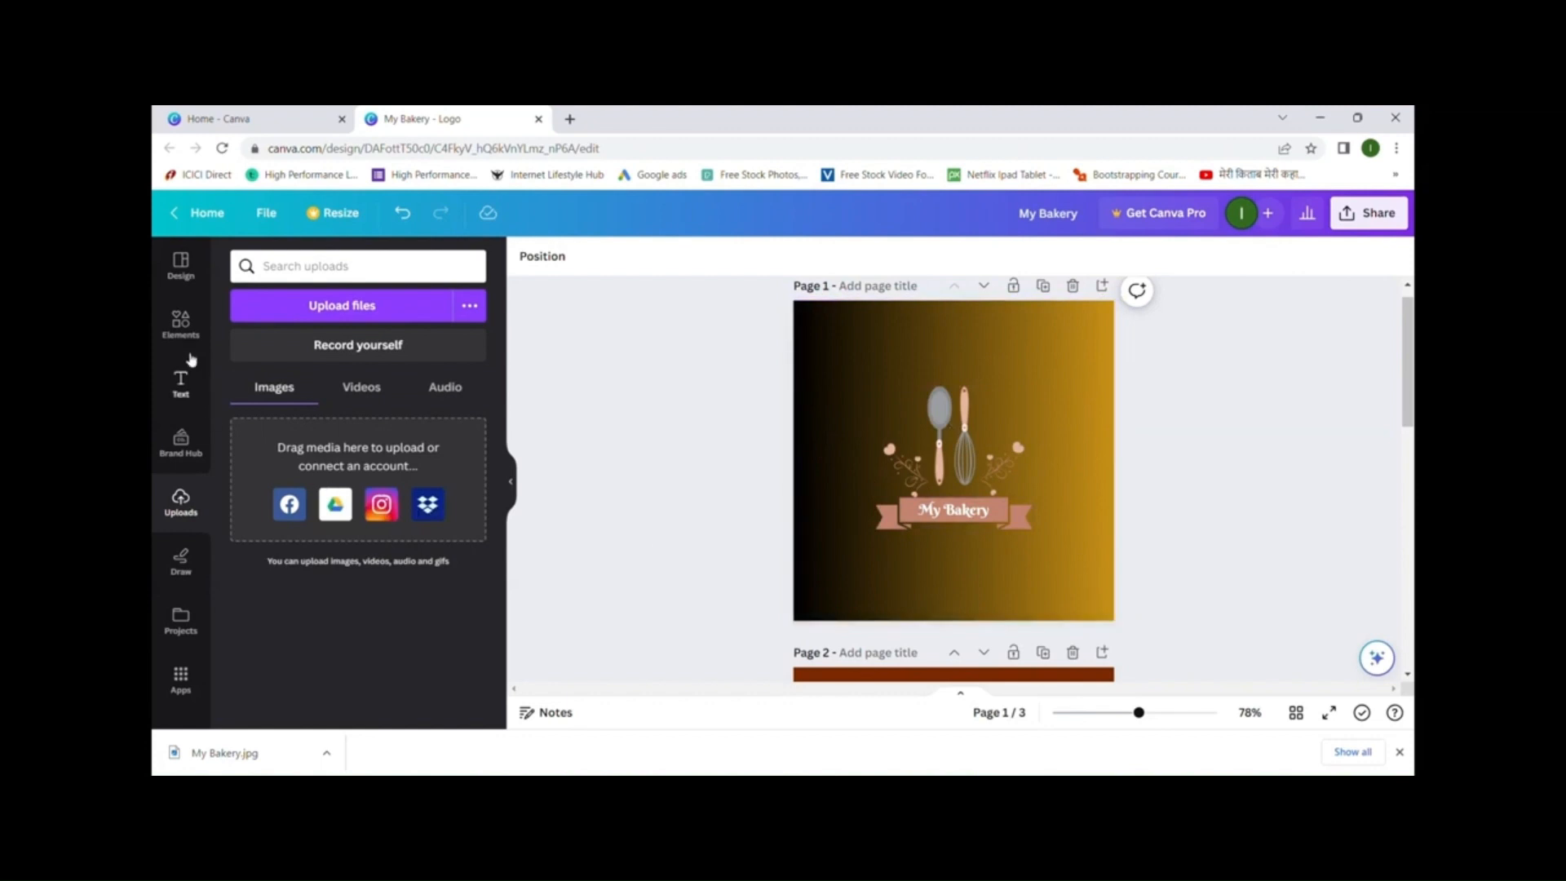
click(181, 323)
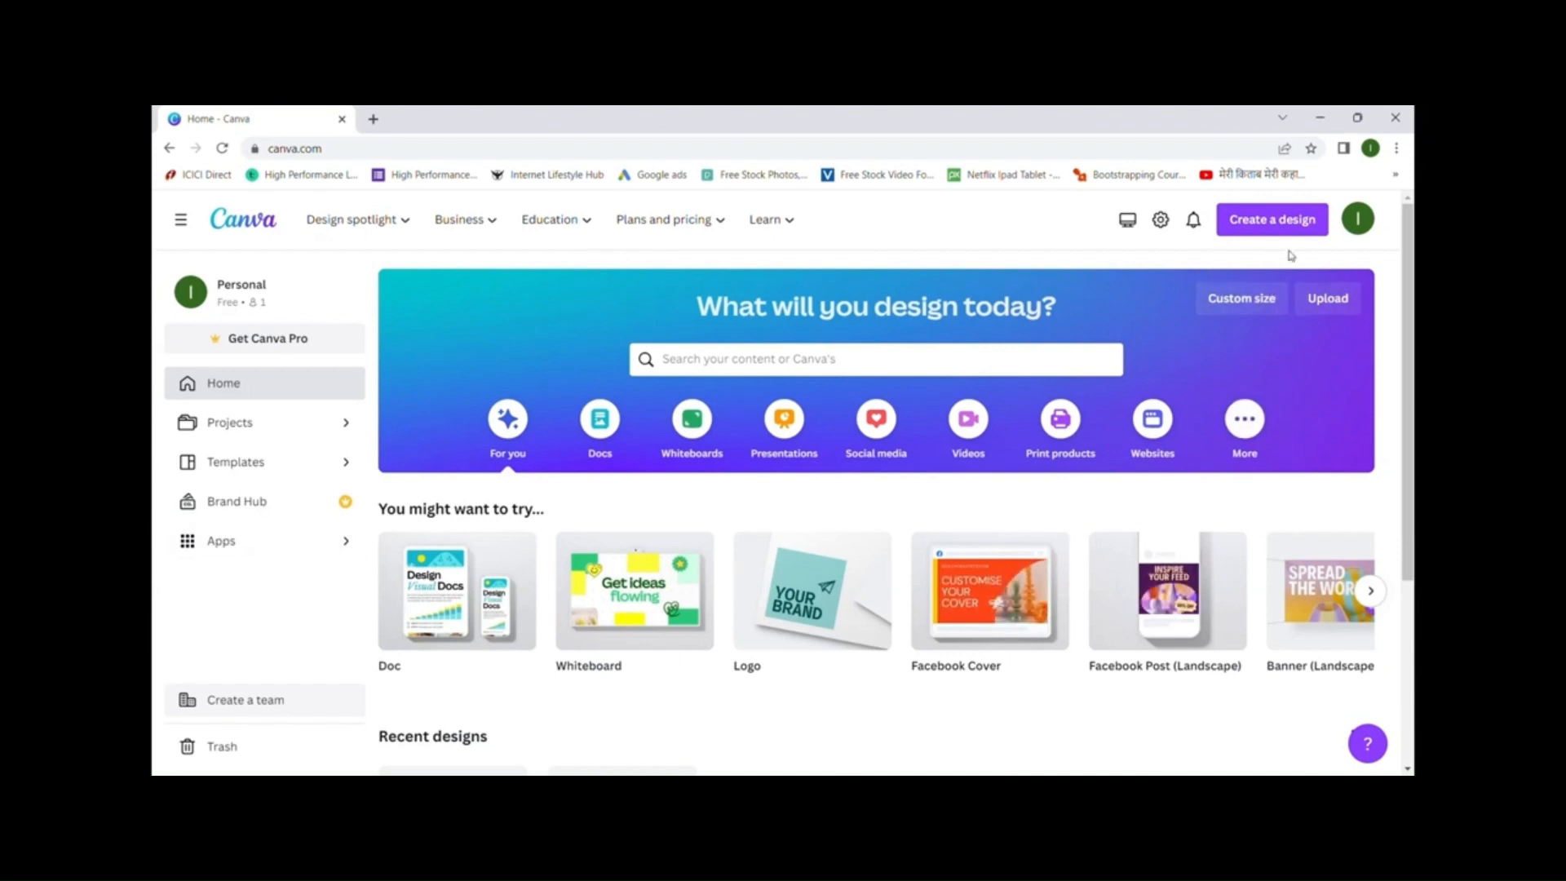
- Create a custom-size design of width 250 and height 300, keeping px as the unit
click(1253, 303)
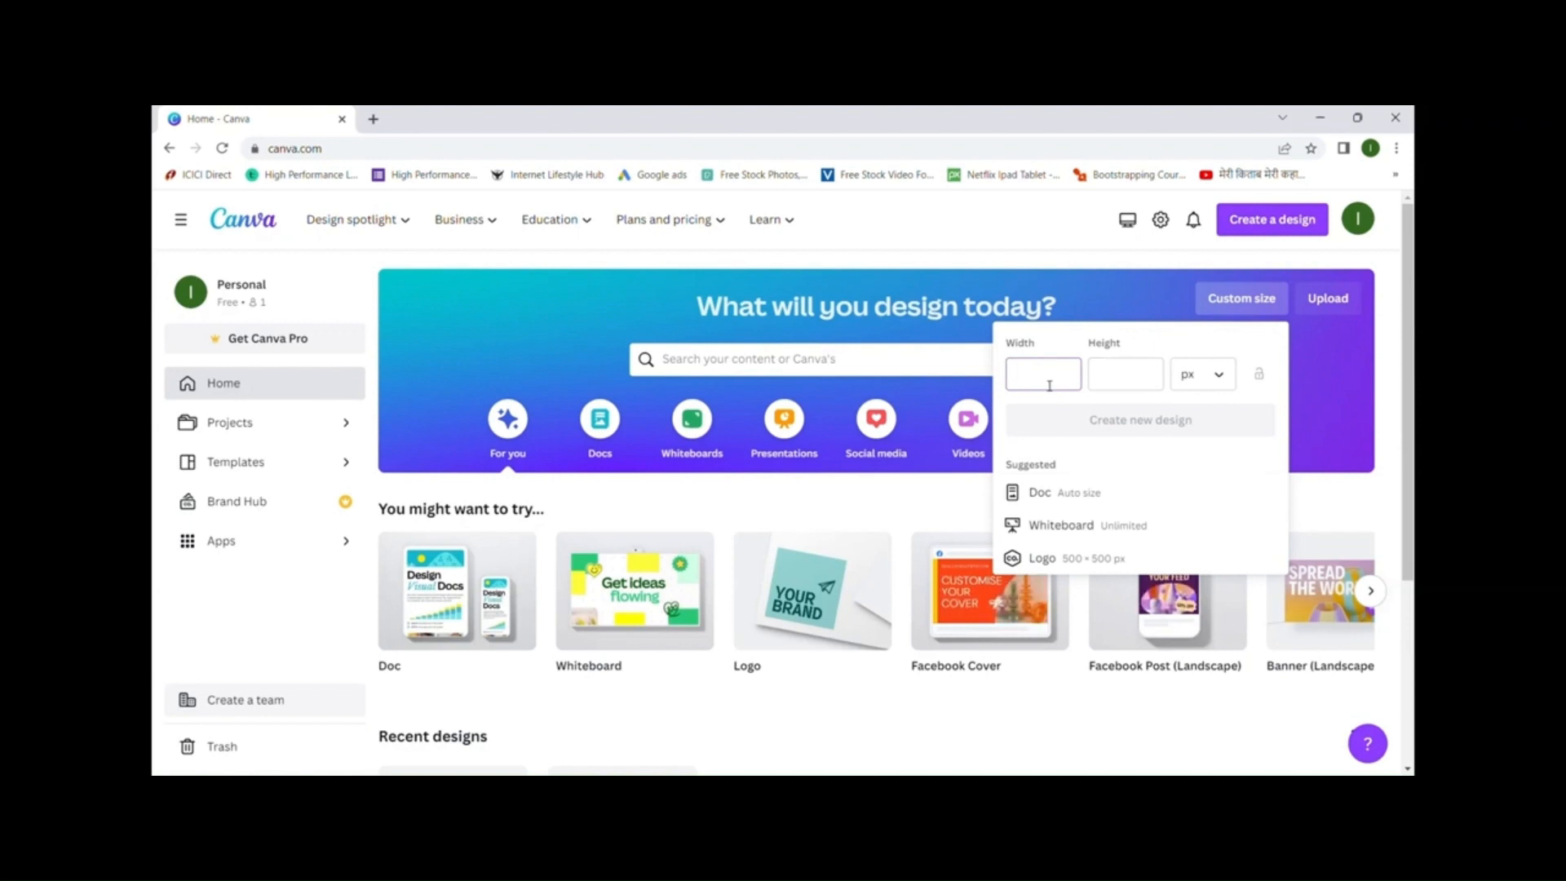
text(250)
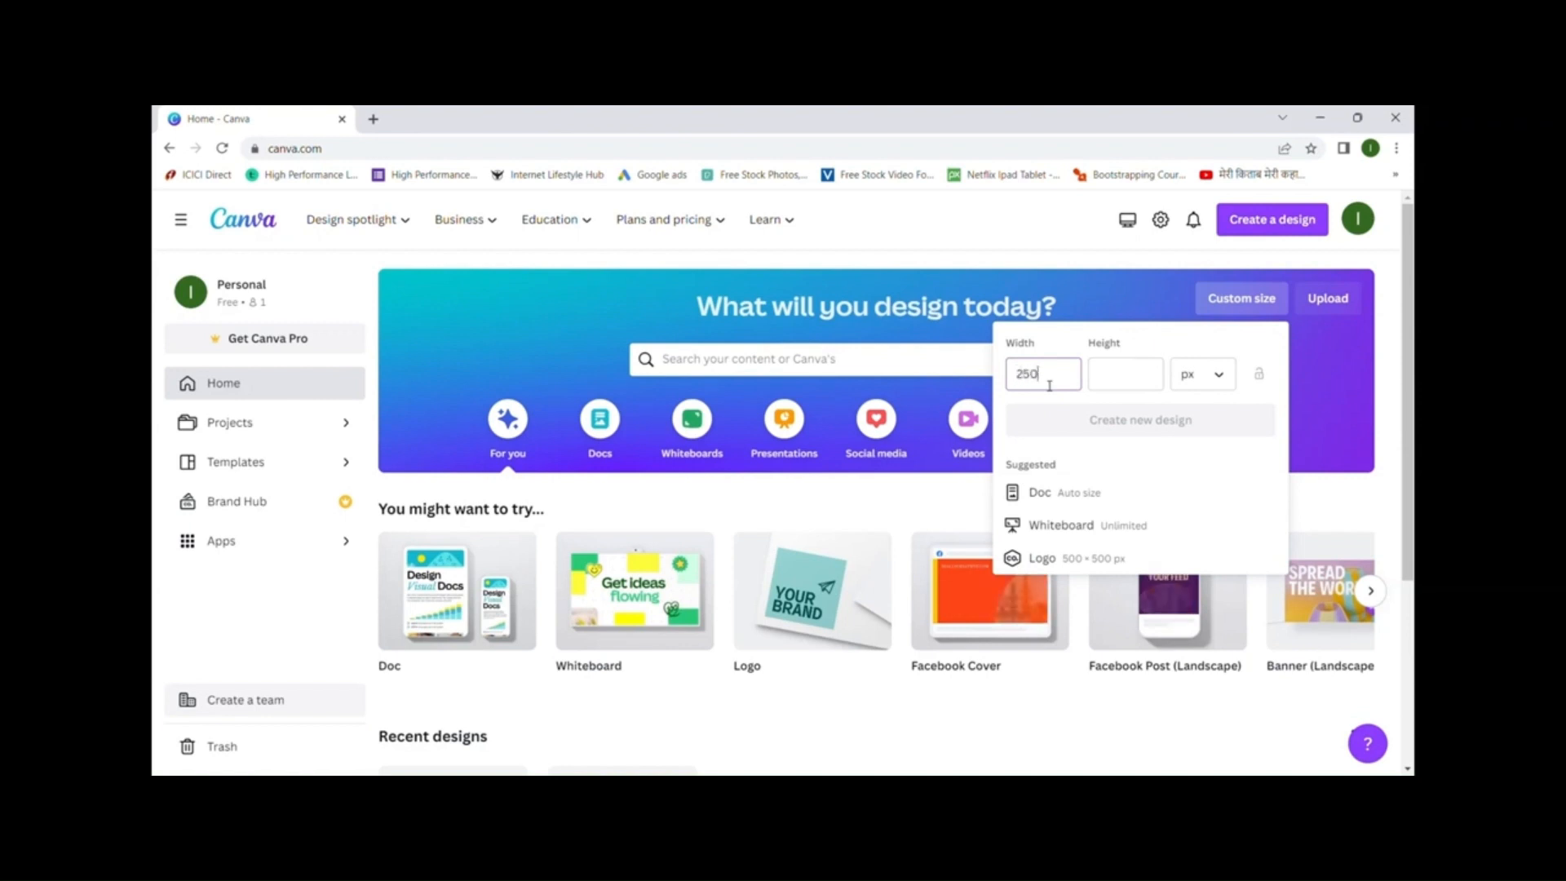
key(Tab)
text(300)
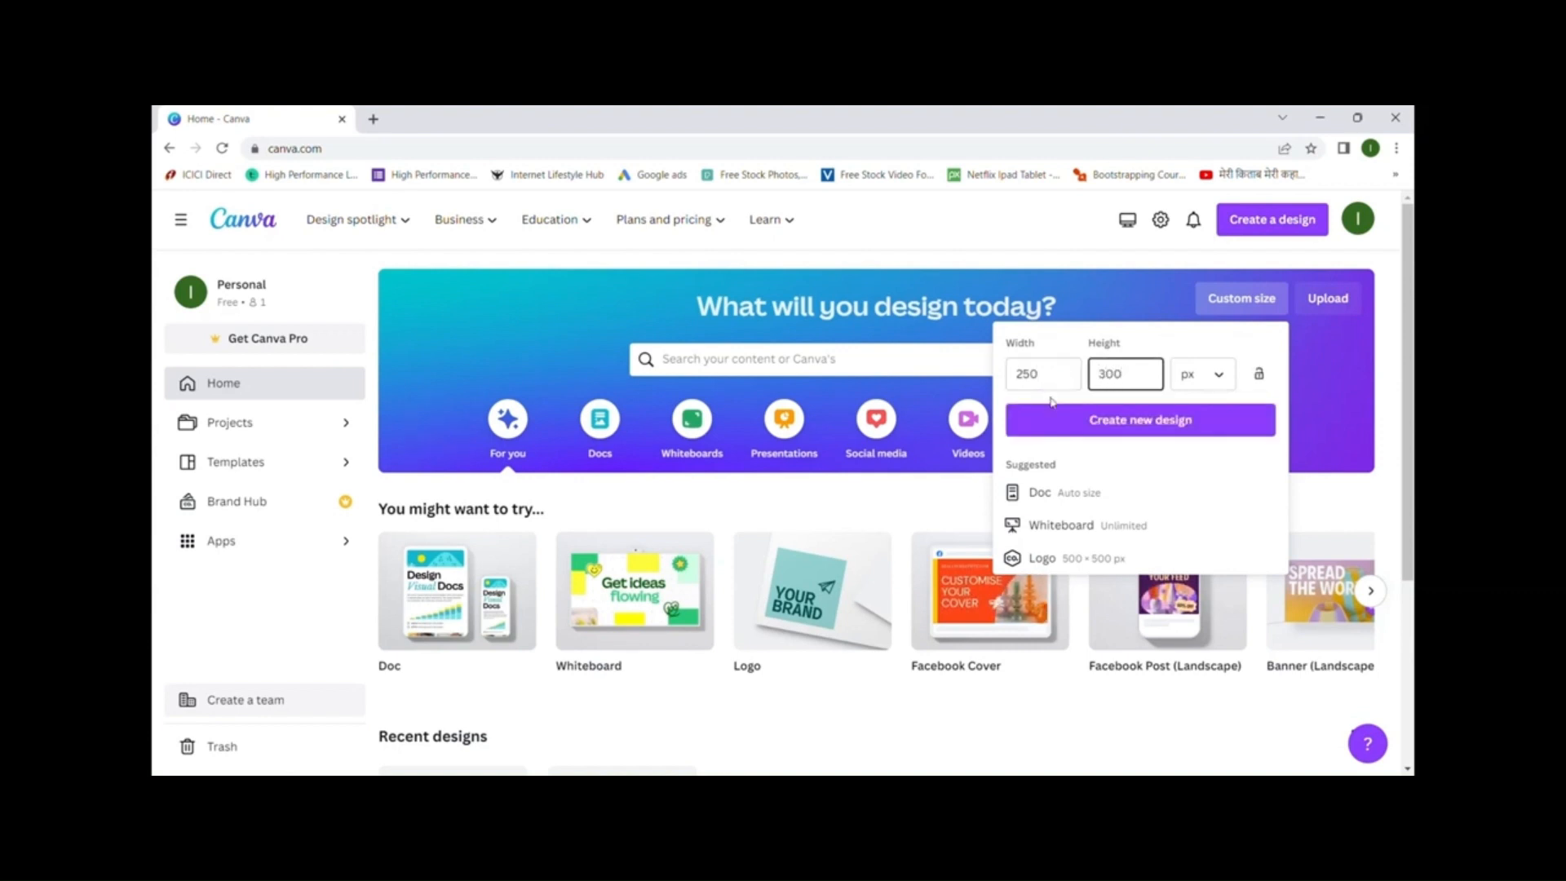
click(1204, 382)
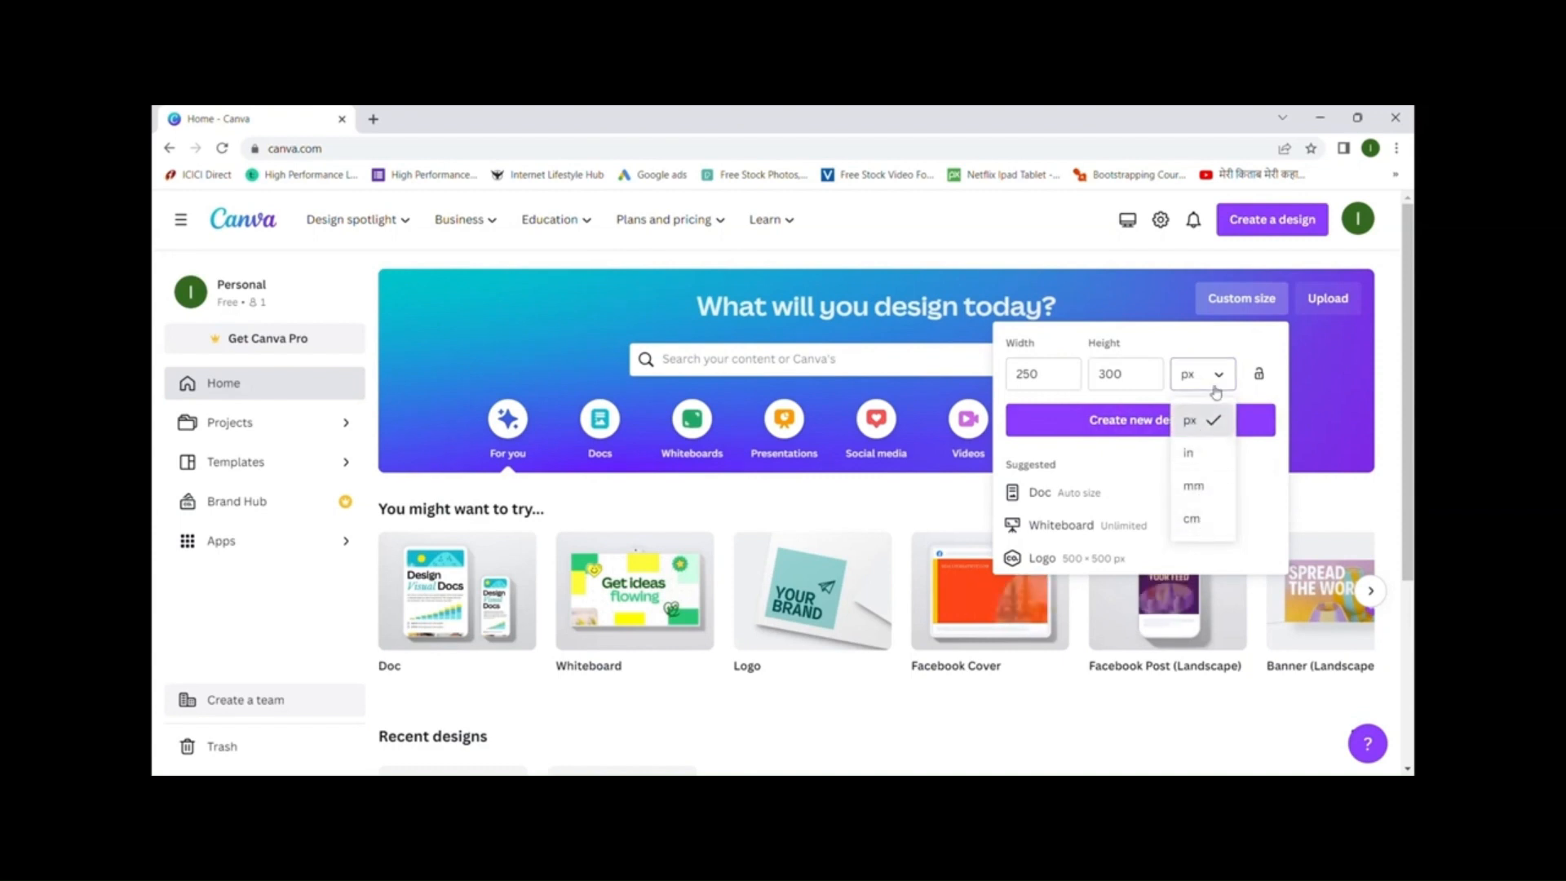
click(1200, 428)
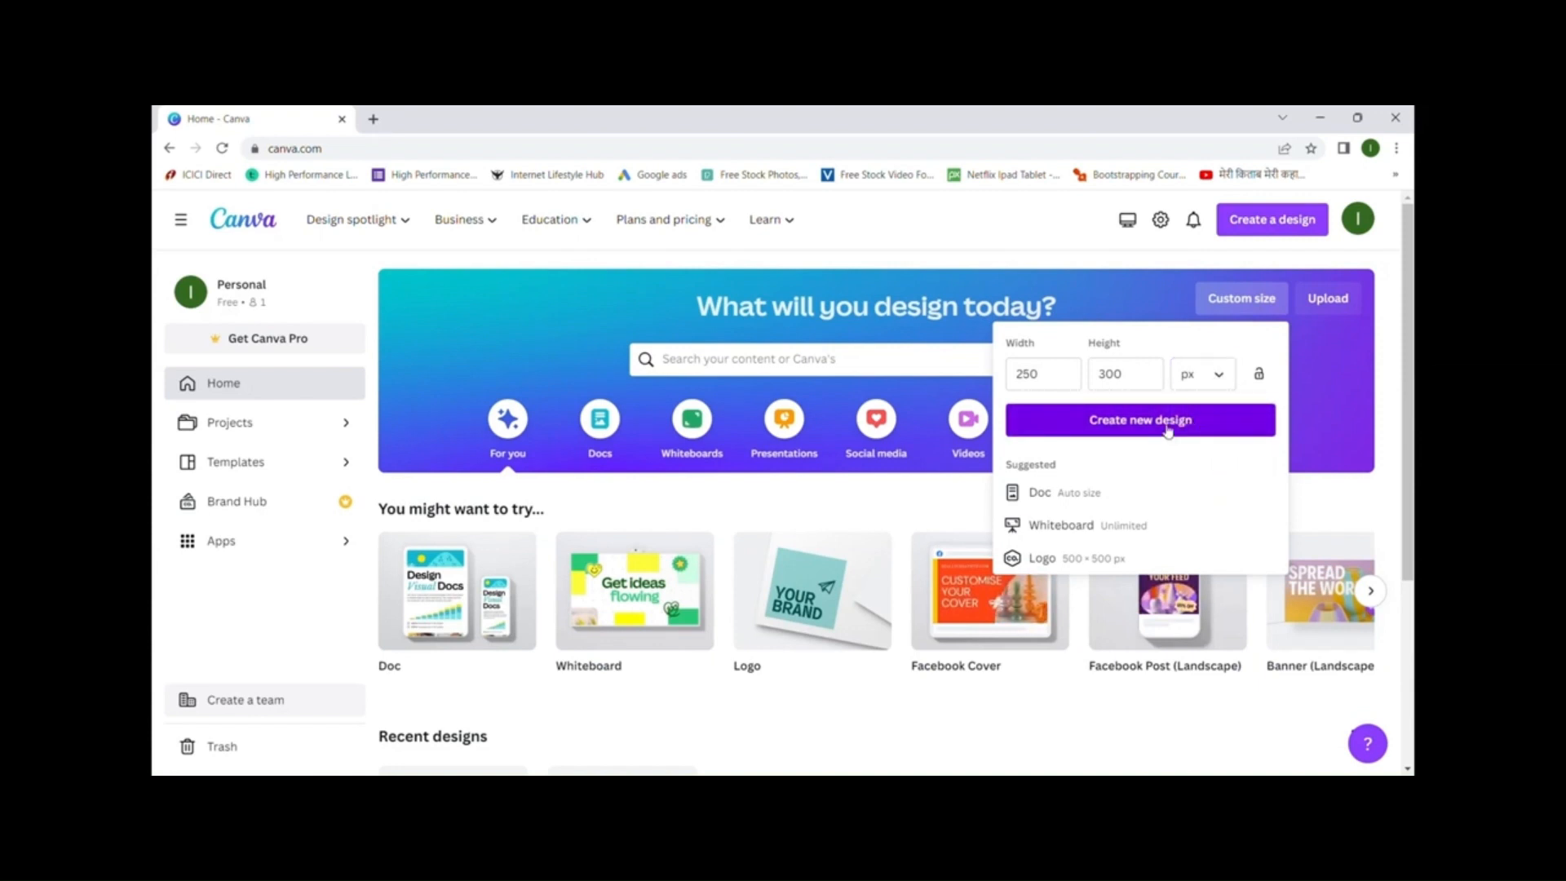
click(1167, 429)
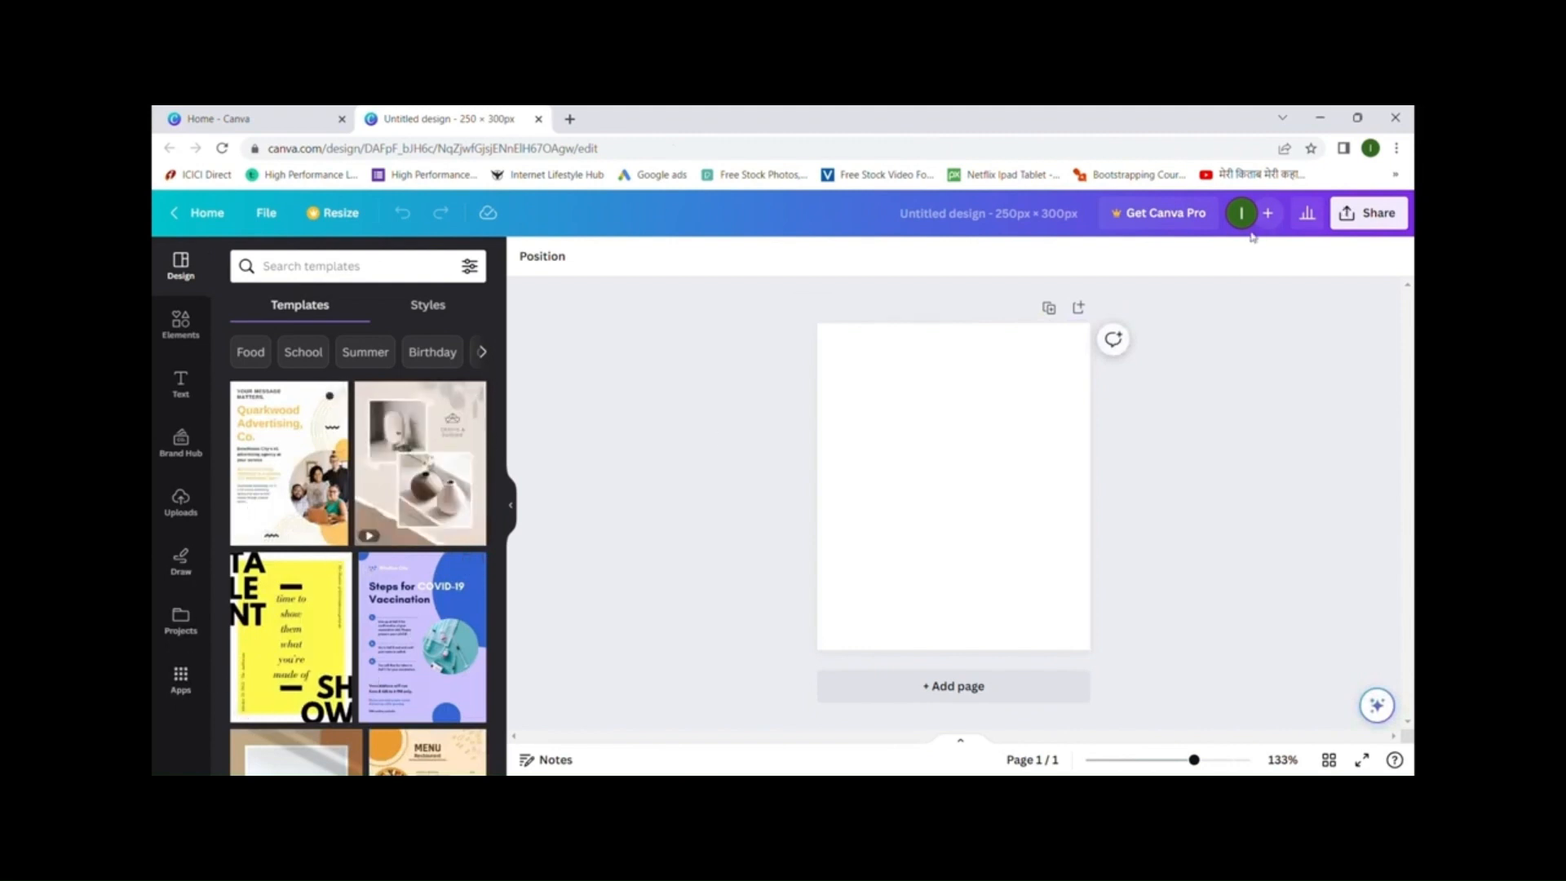
- Start editing the design title, then cancel, leaving it unchanged
click(1001, 217)
click(1302, 431)
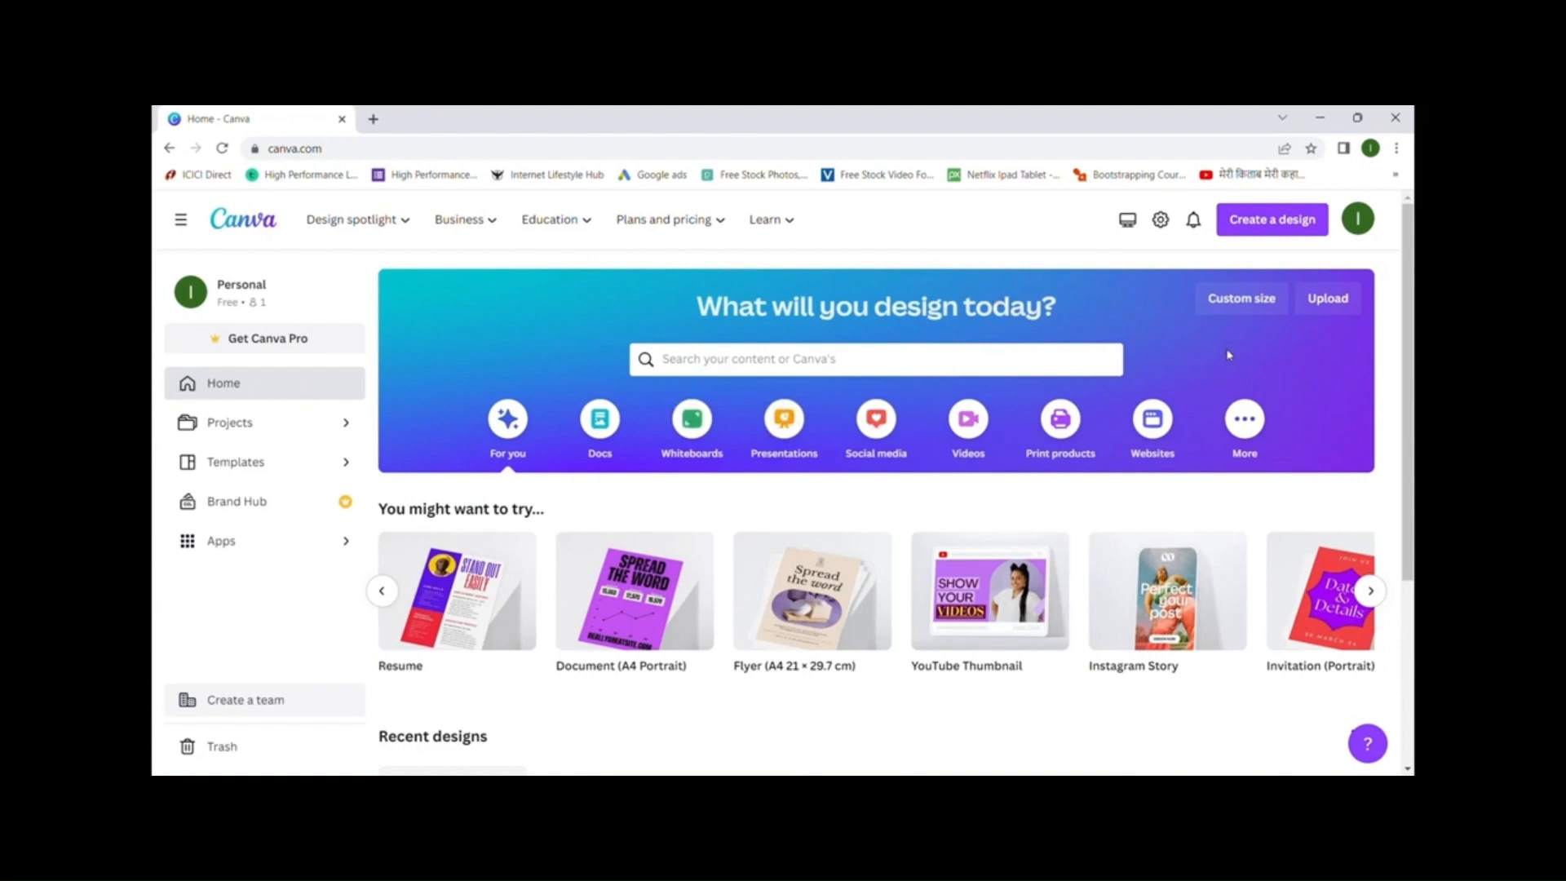
- Create a custom-size design with width 300 and height 300 px
click(1241, 298)
text(300)
click(1124, 374)
text(300)
click(1123, 434)
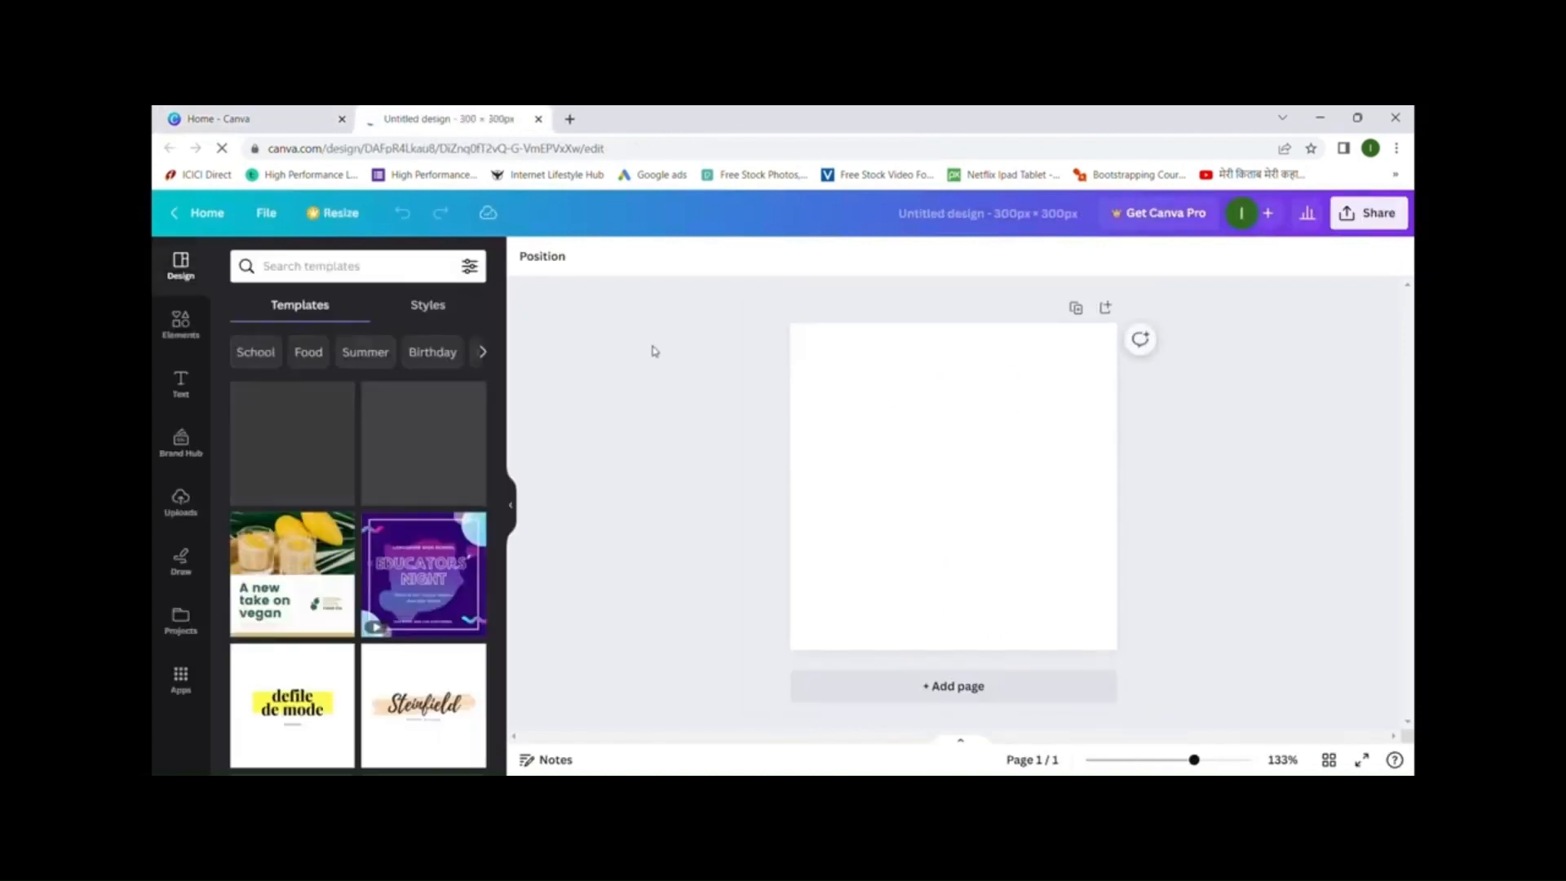
- Add a heading, move it near the top, and retype it as 'My Heading 1'
click(181, 387)
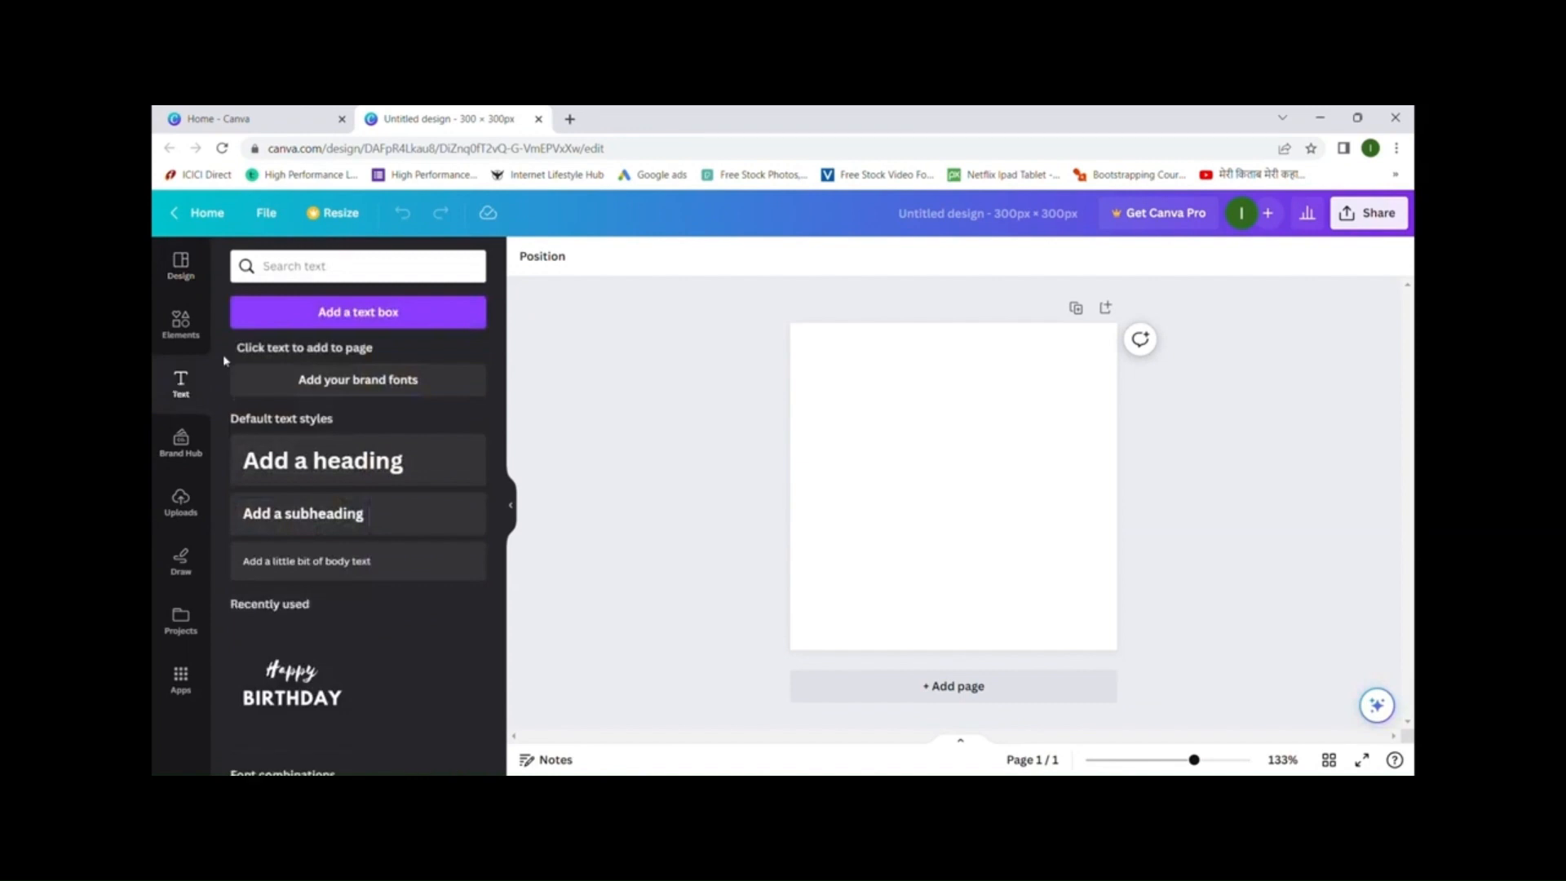
scroll(427, 445, down, 4)
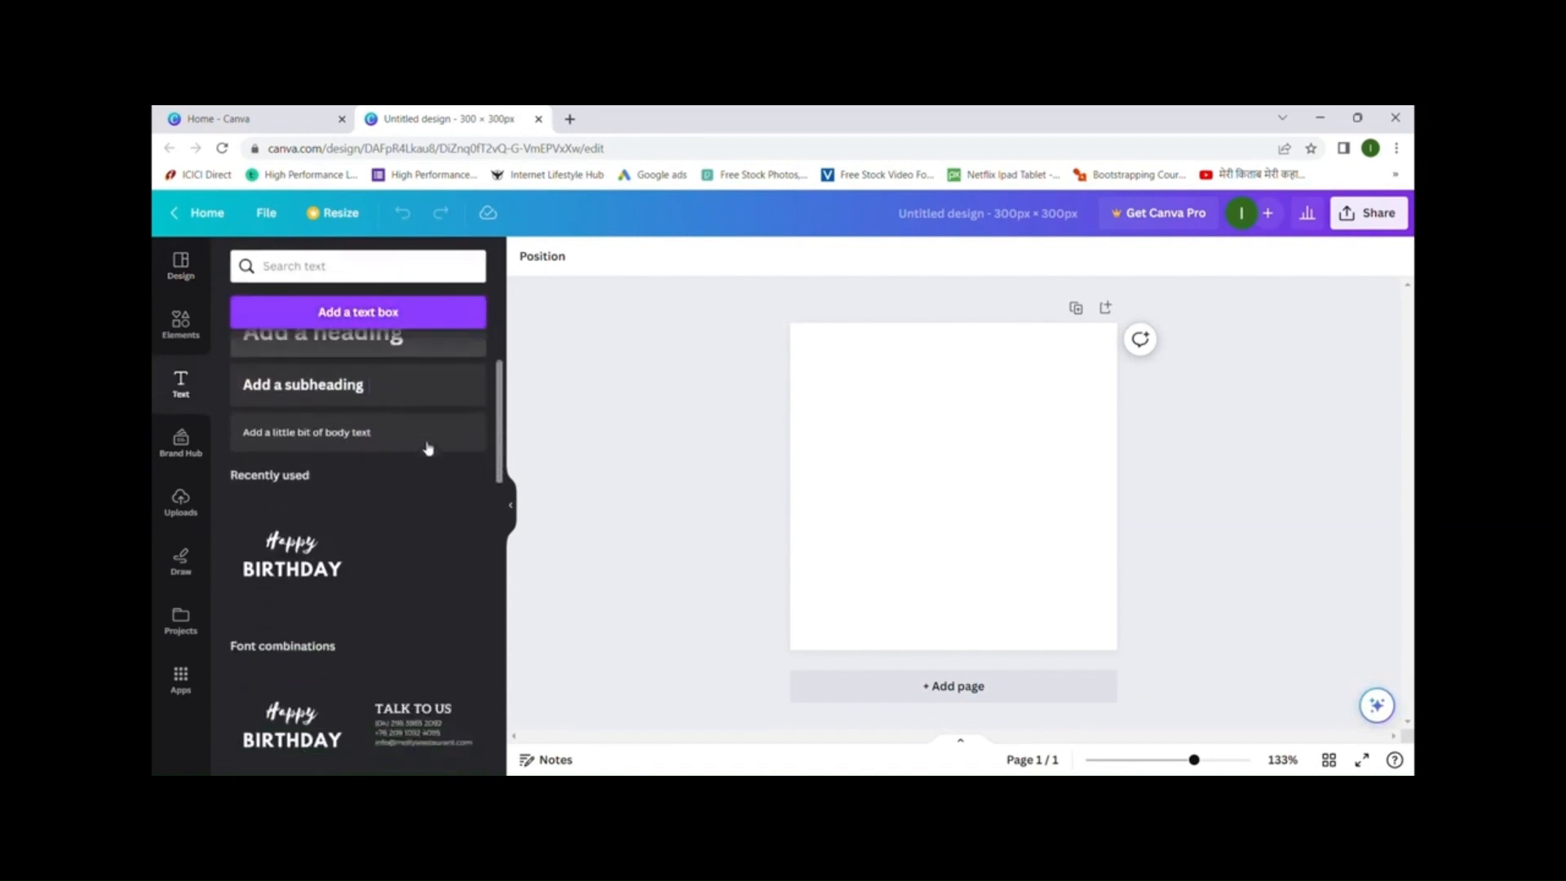
scroll(426, 448, up, 4)
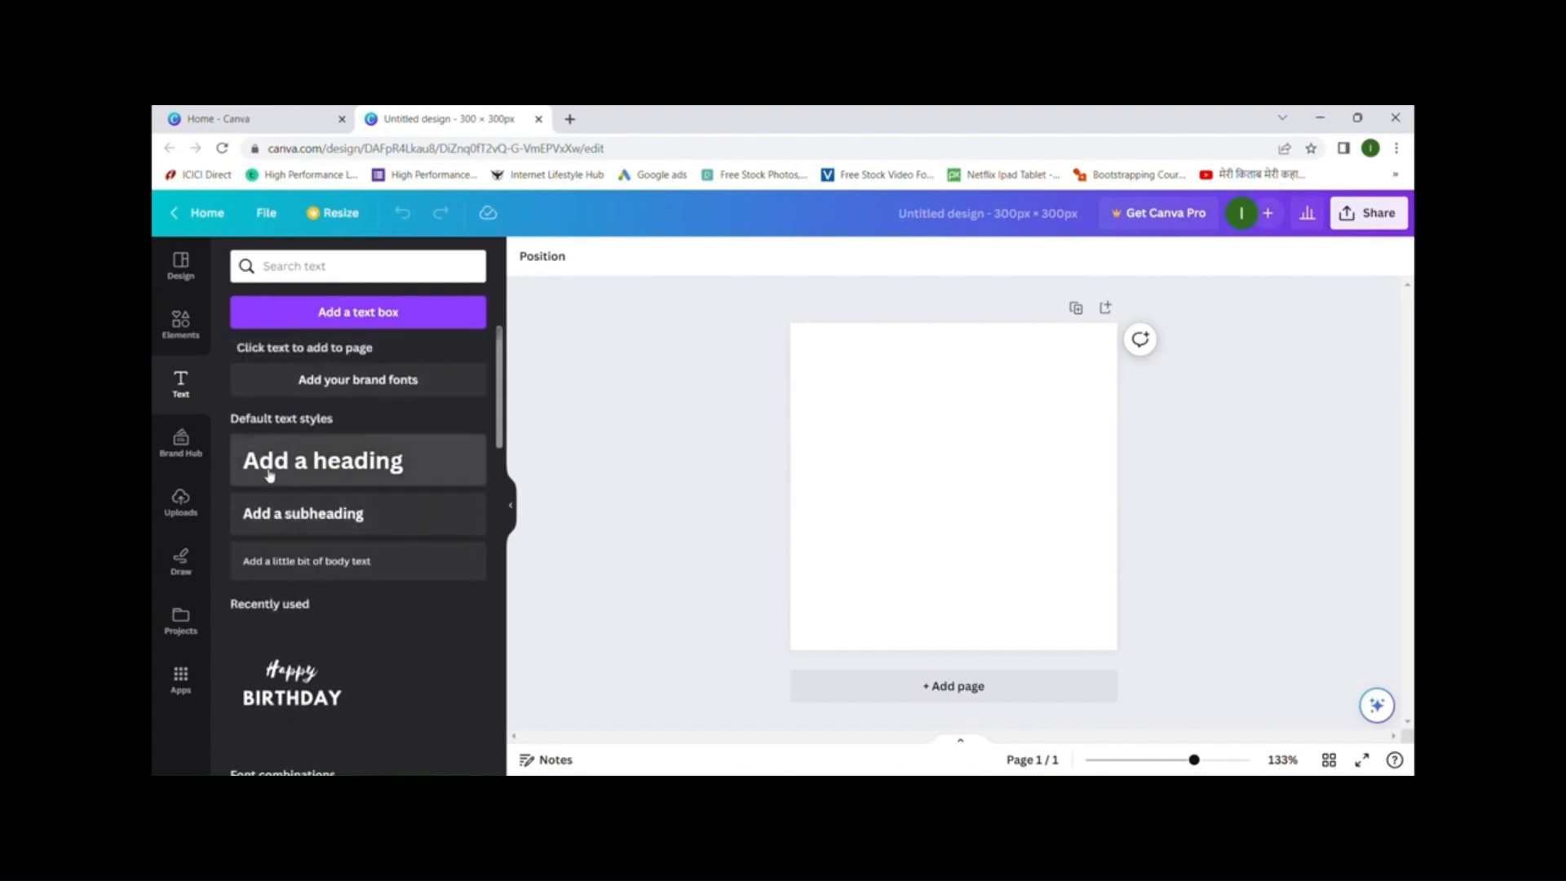
click(374, 471)
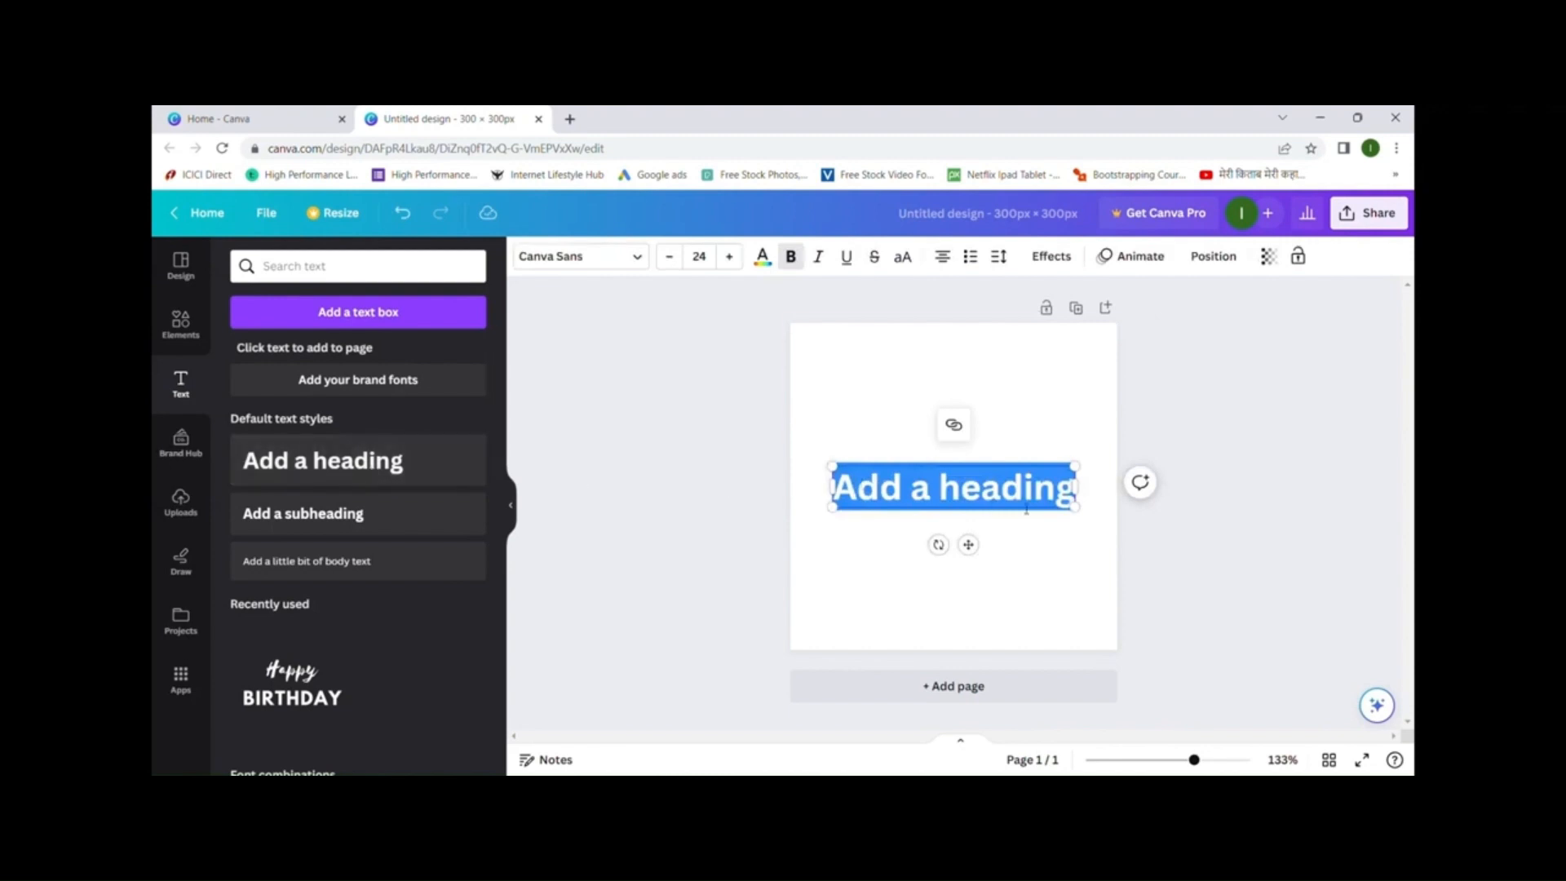
click(994, 411)
drag(979, 490, 985, 378)
double_click(985, 377)
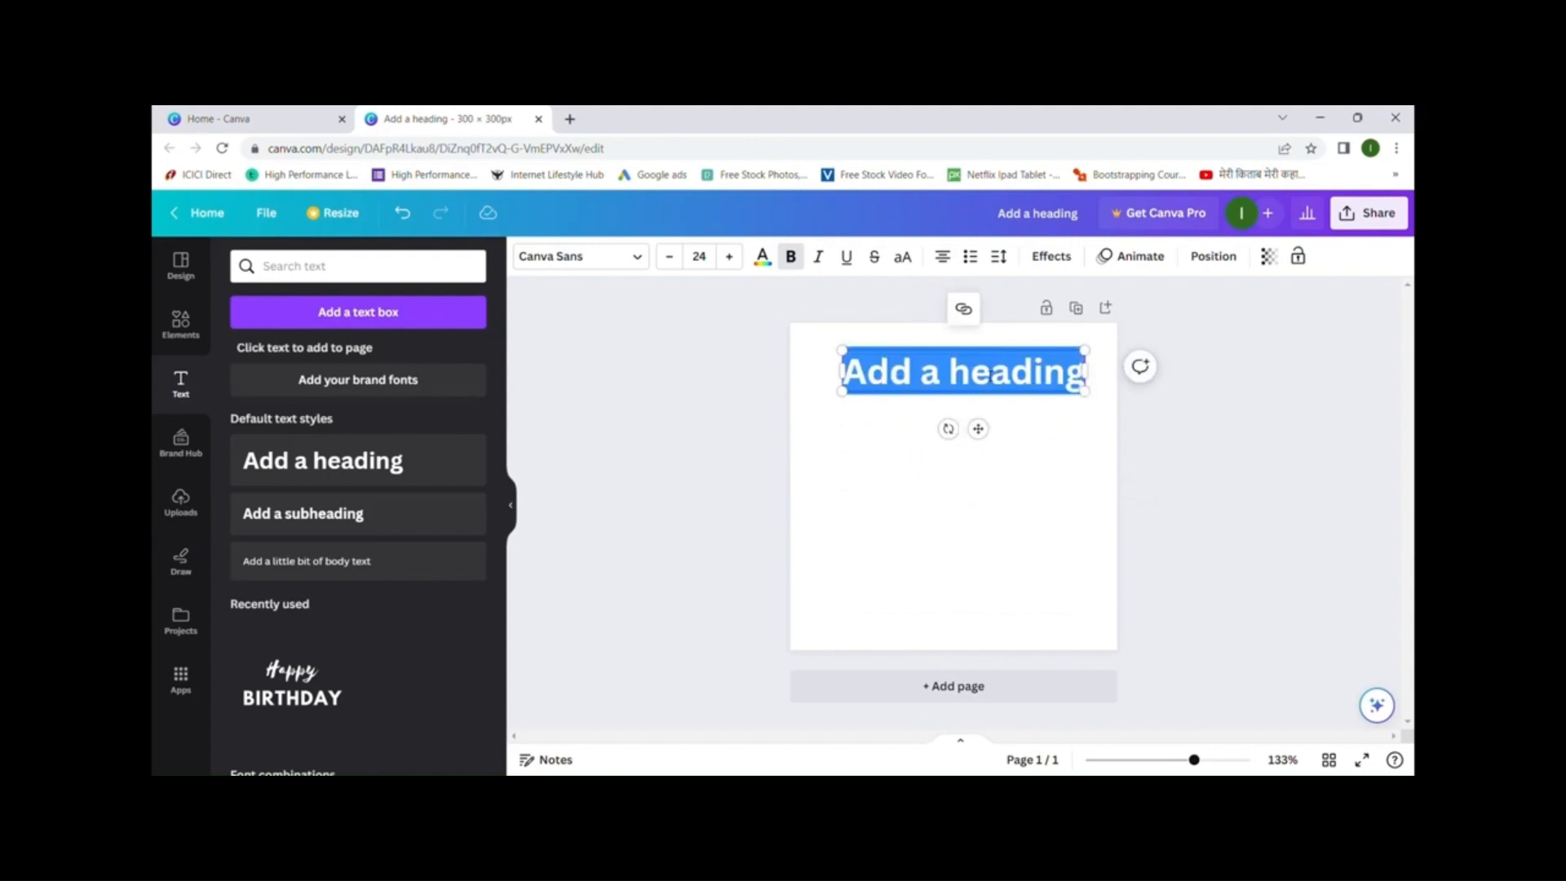
text(M)
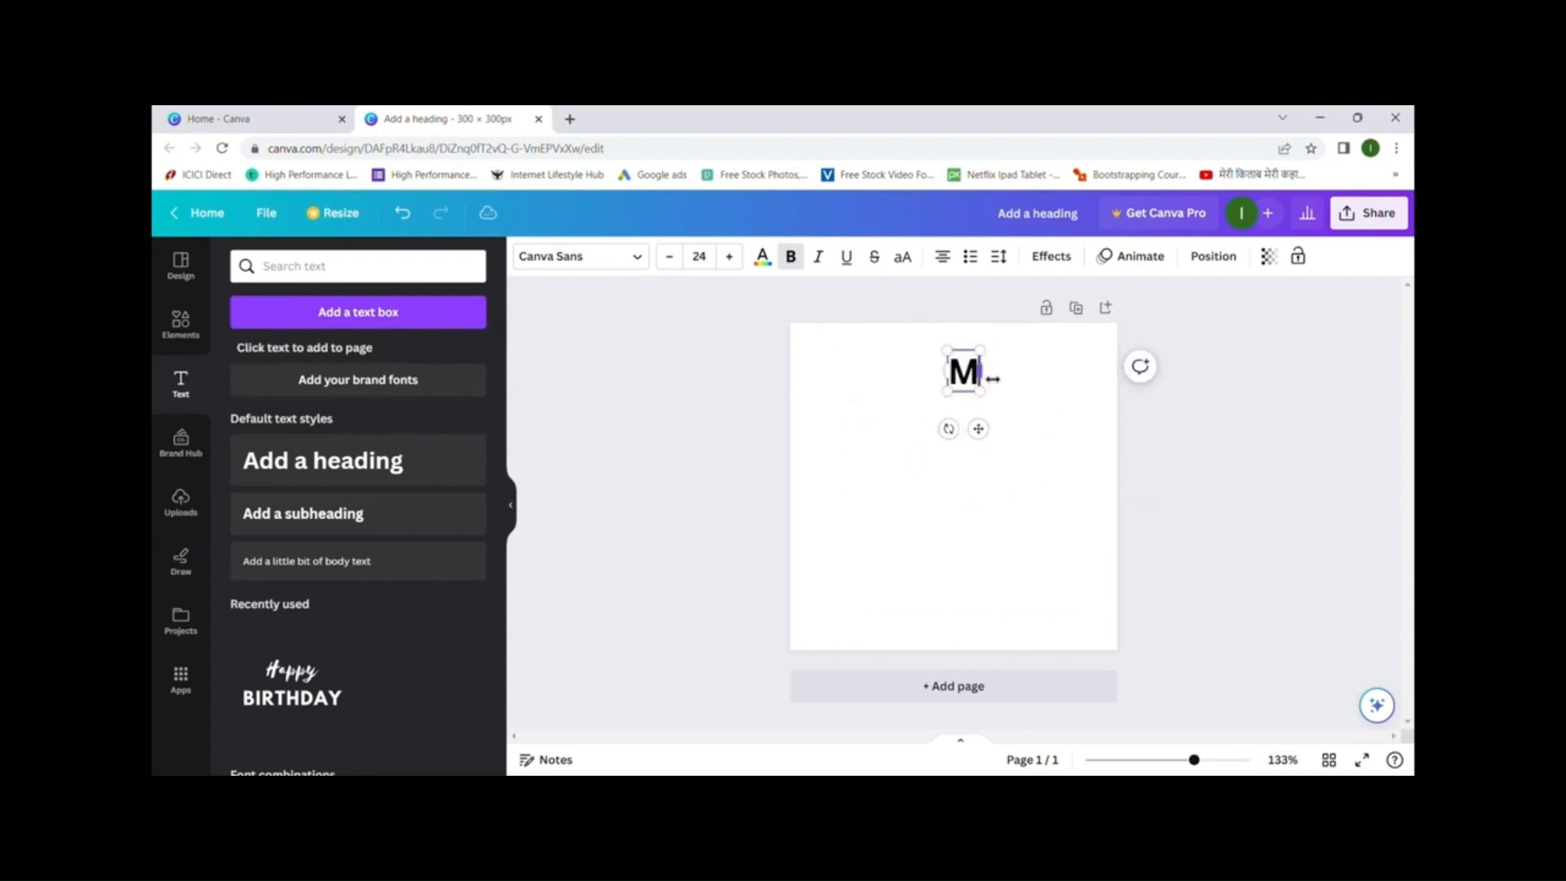
text(y Heading 1)
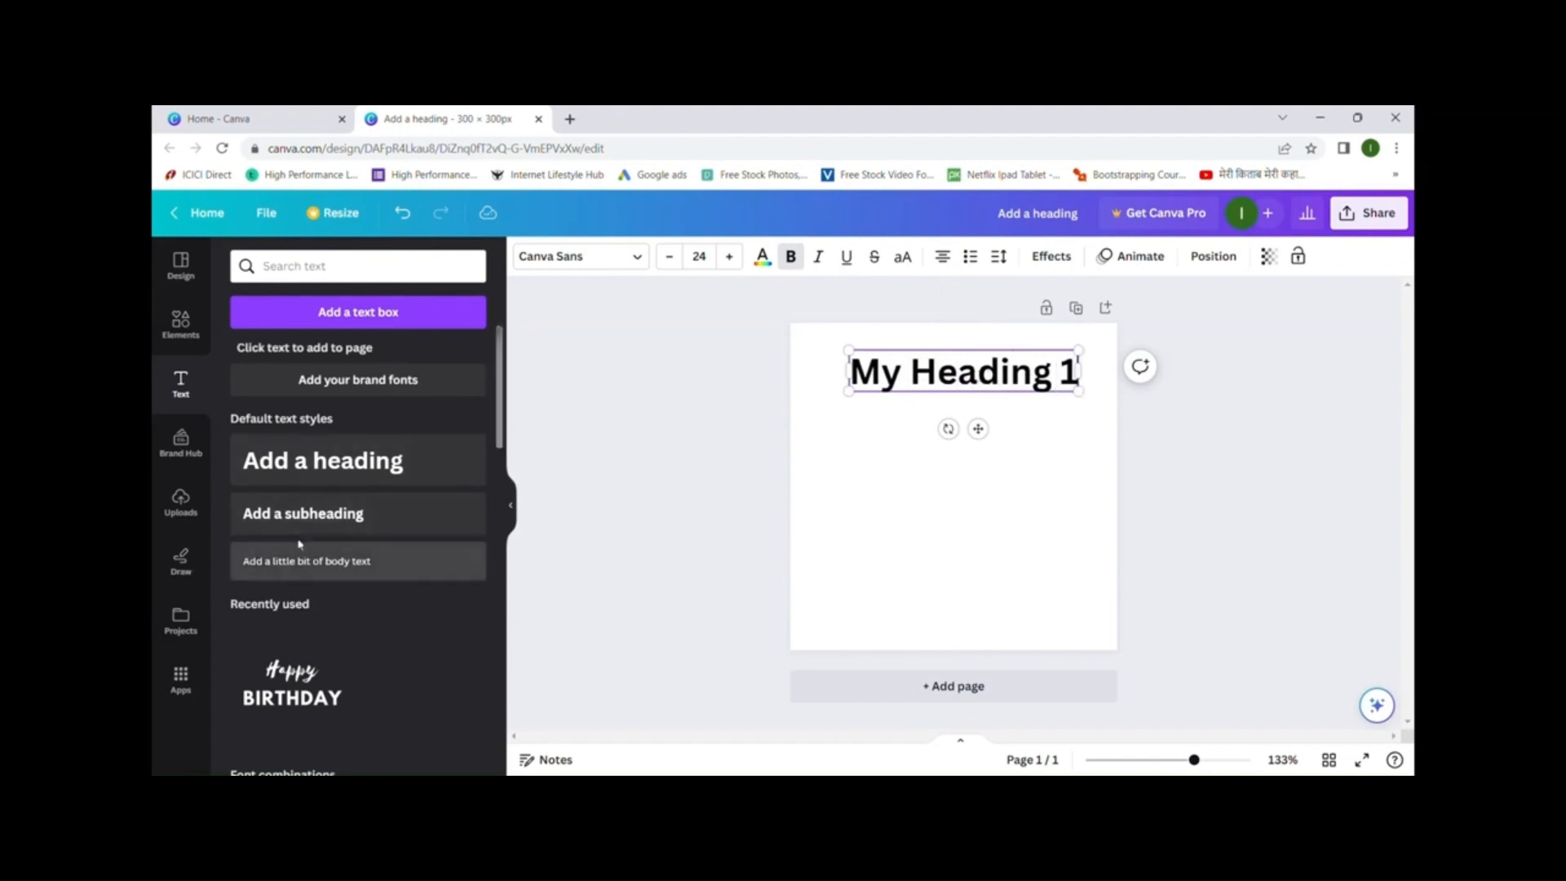
- Add a subheading 'My Heading 2' and body text 'My Heading 3' below it
click(356, 523)
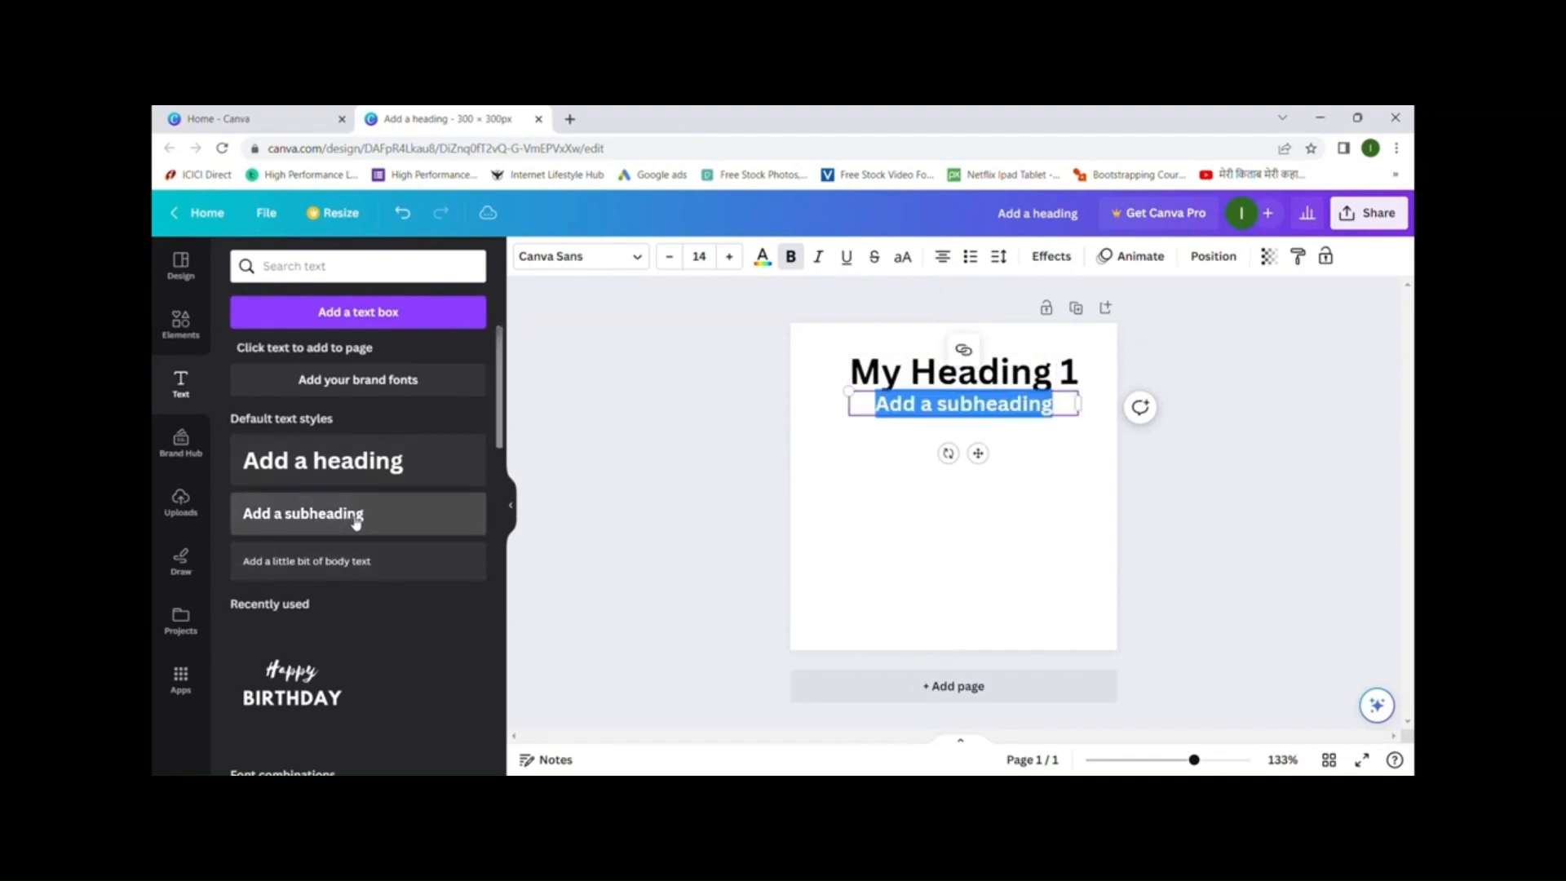
text(My Heading)
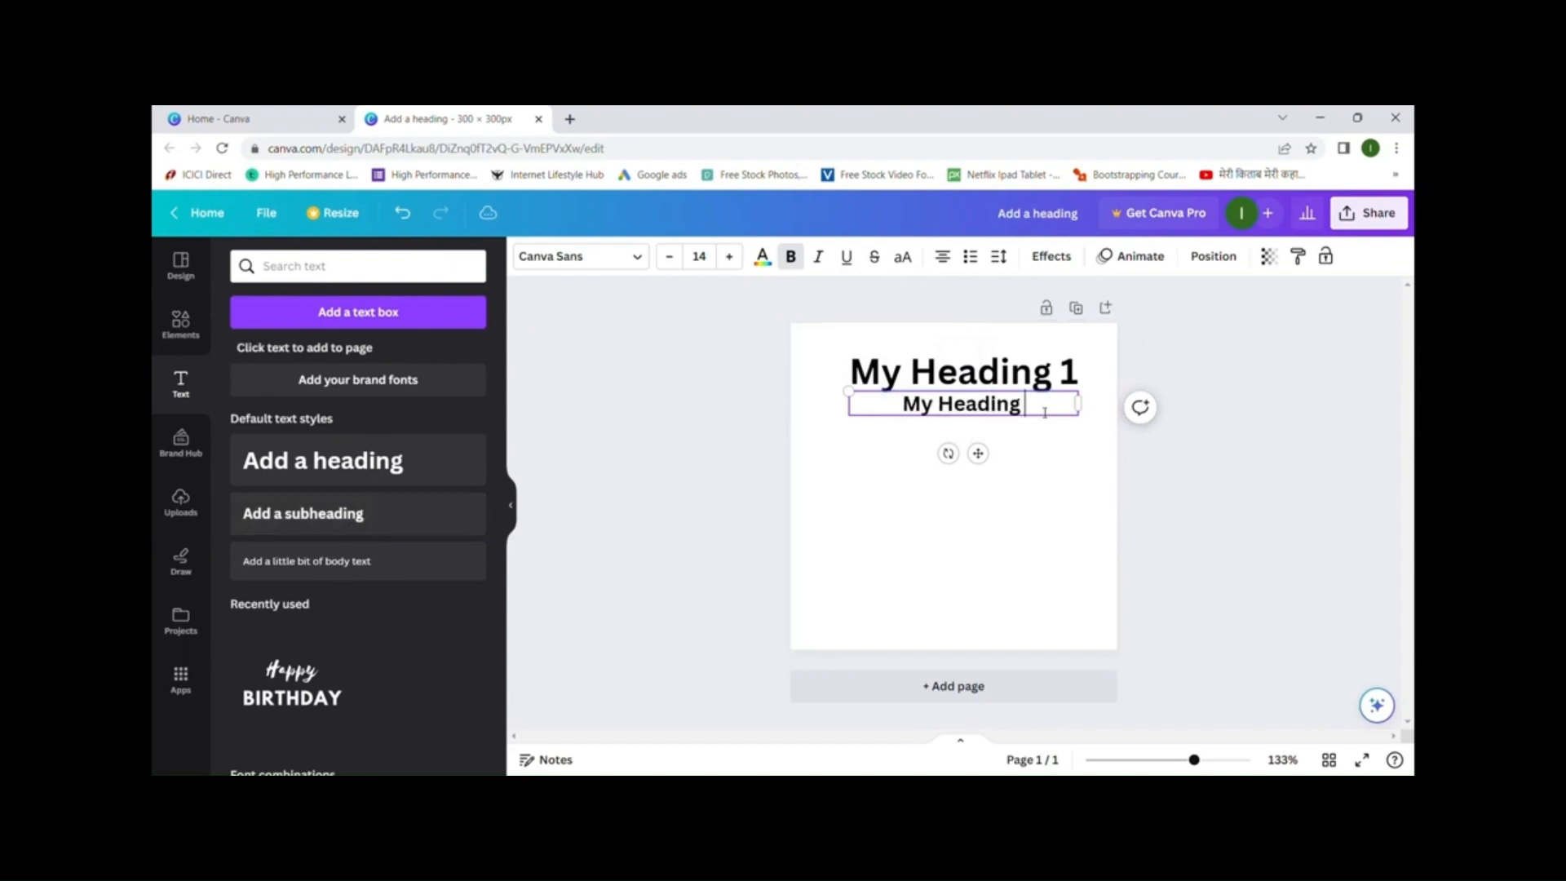
text( 2)
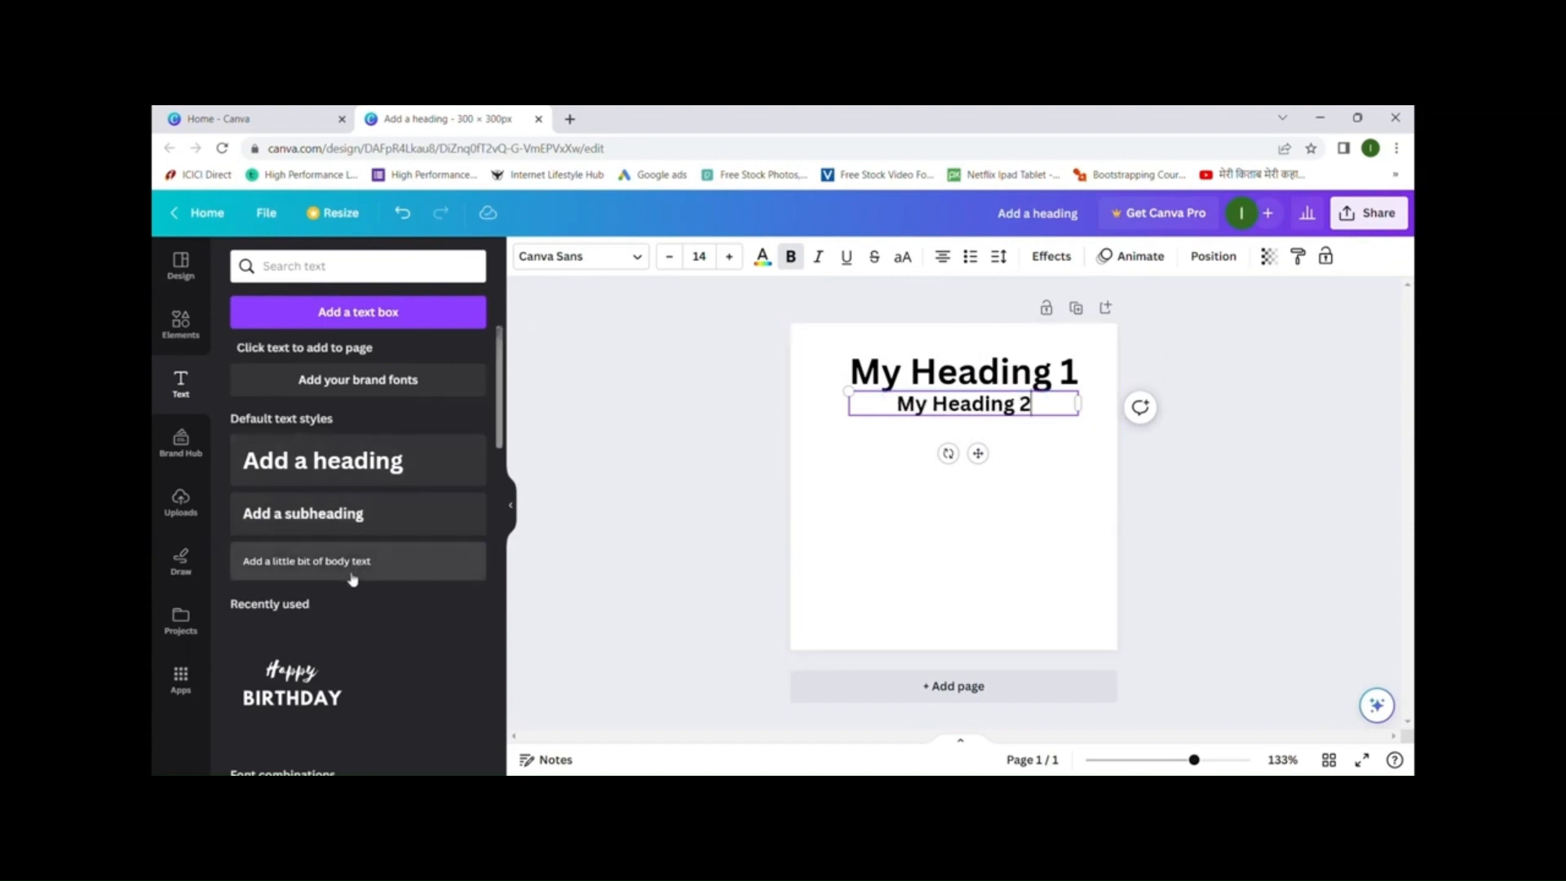
click(358, 566)
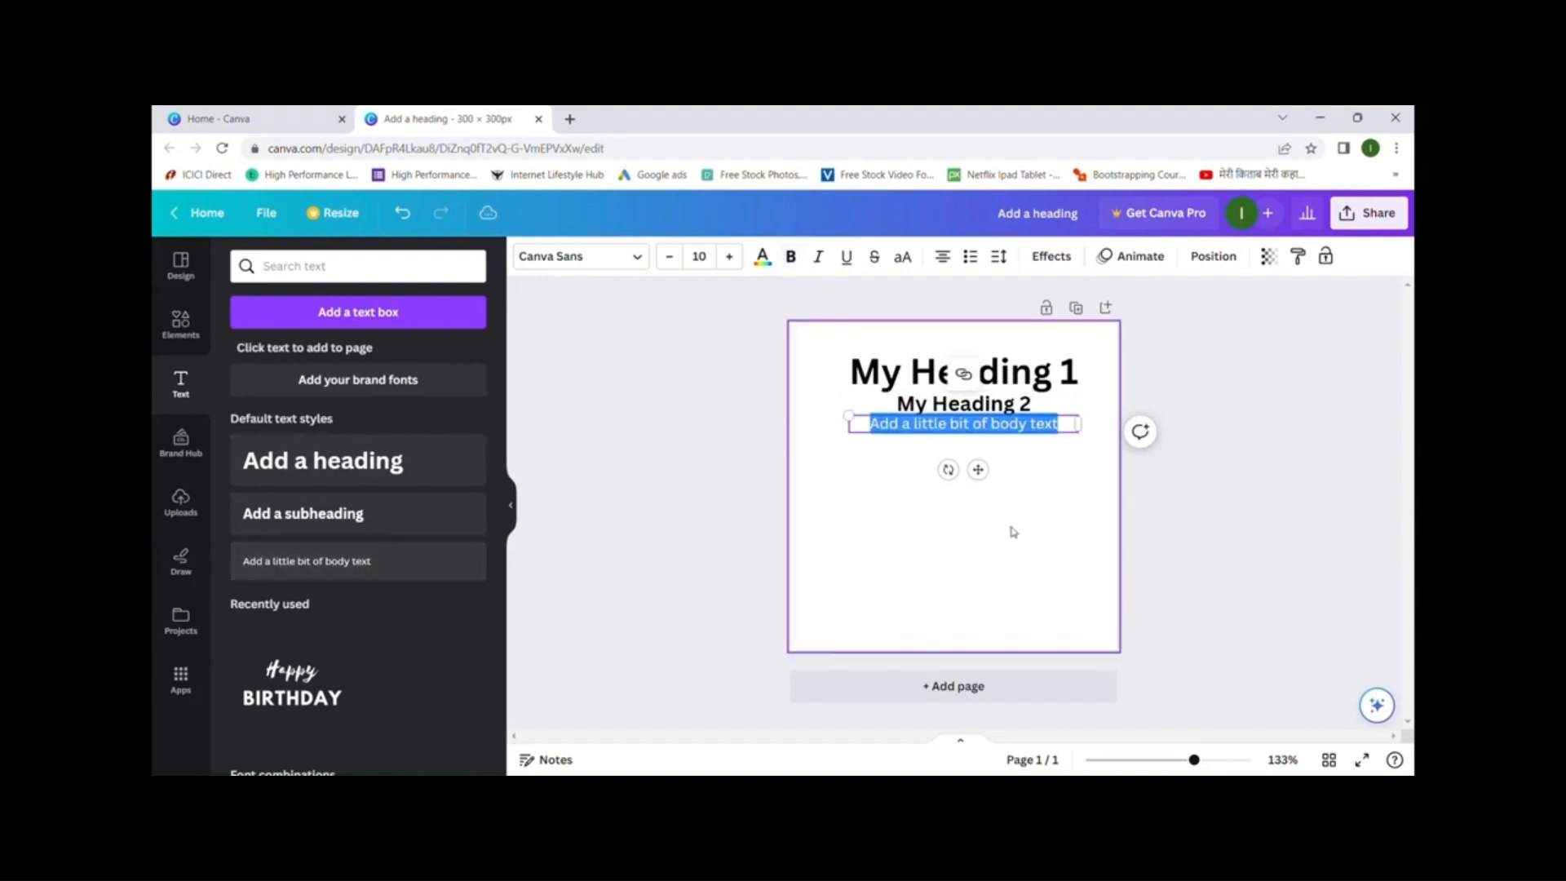
text(My)
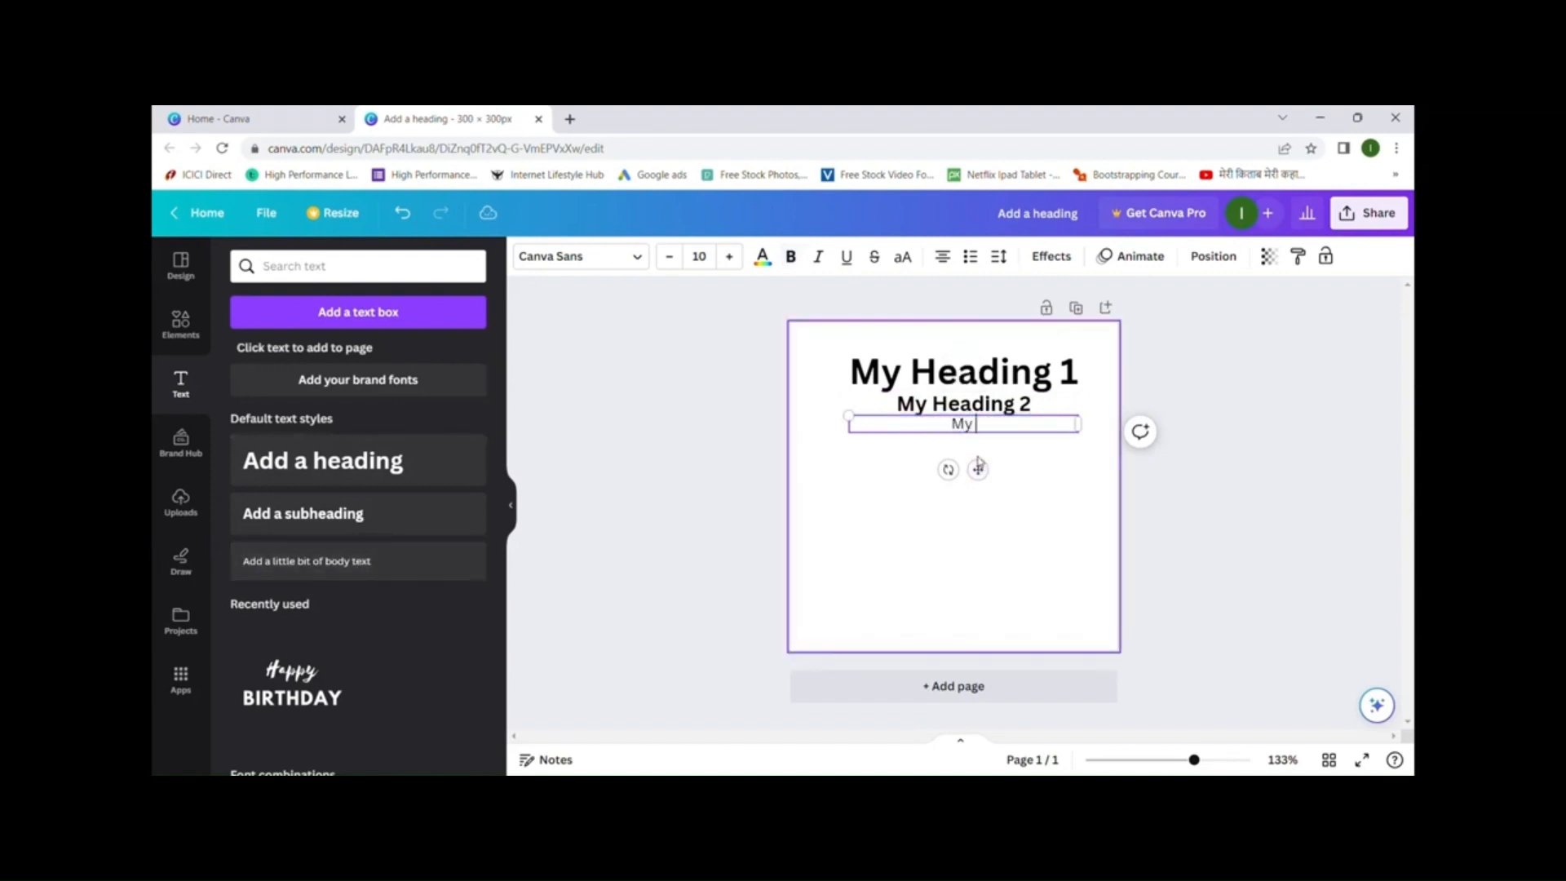
text( Heading 3)
click(1048, 504)
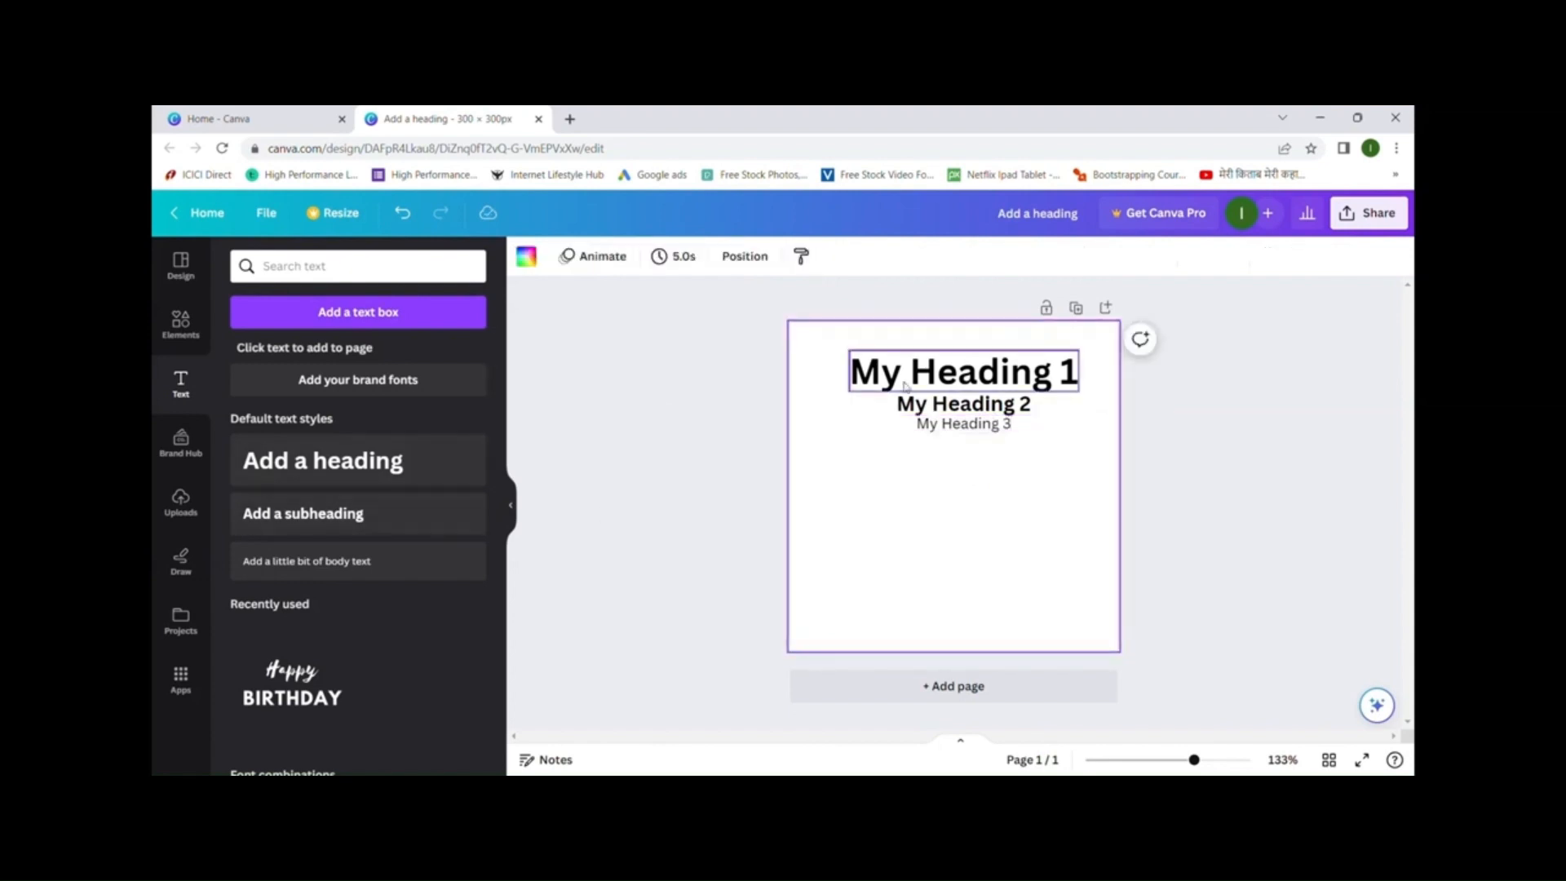
- Set My Heading 1's font to Arial Unicode after trying Anton and Archivo Black
click(974, 382)
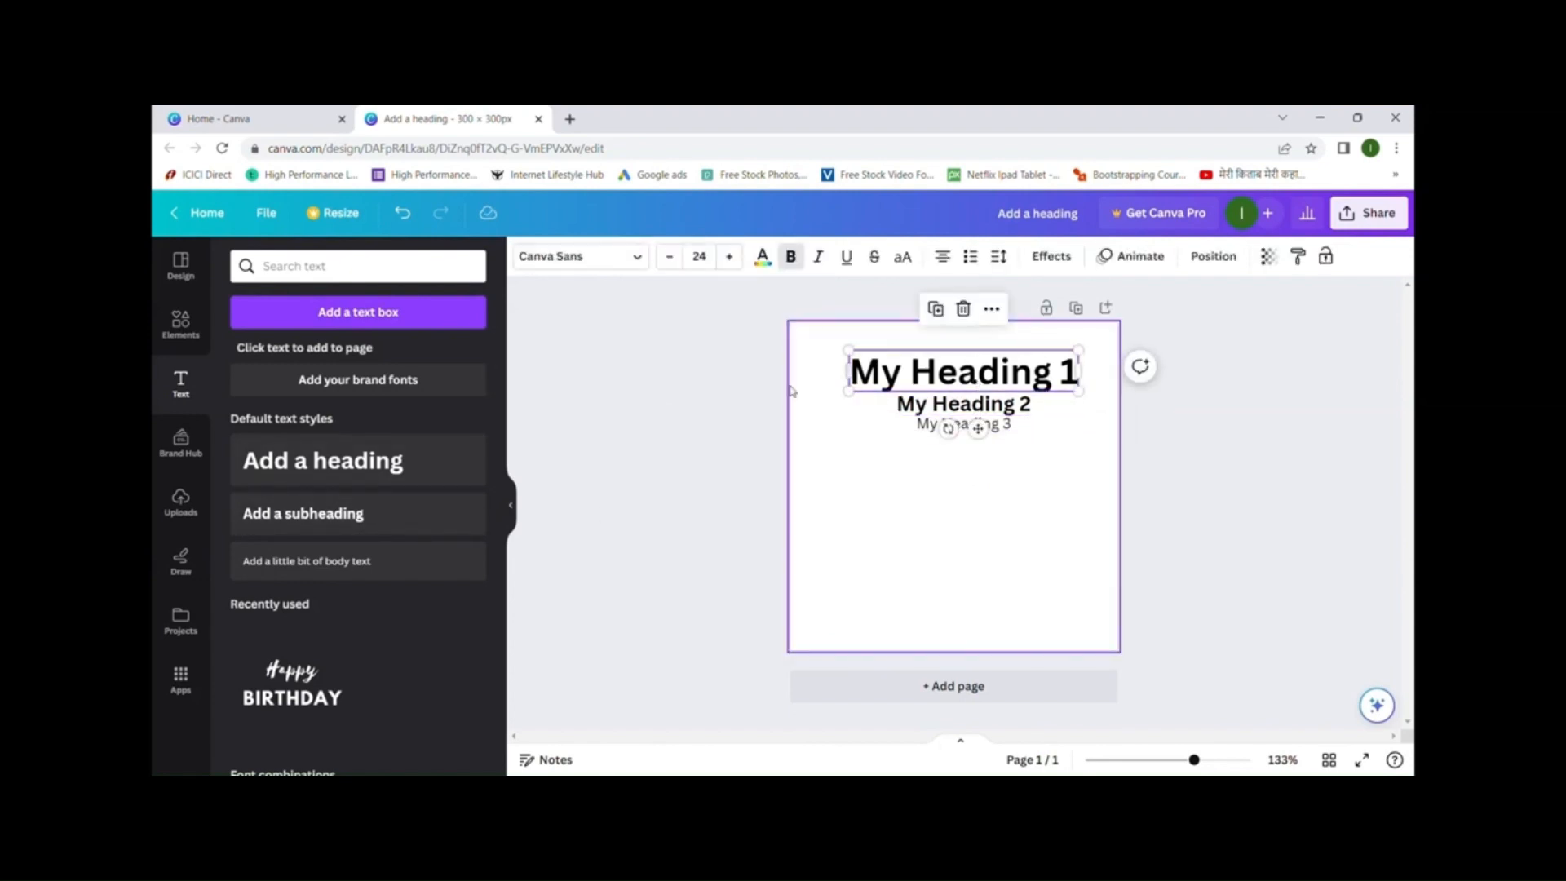
click(606, 269)
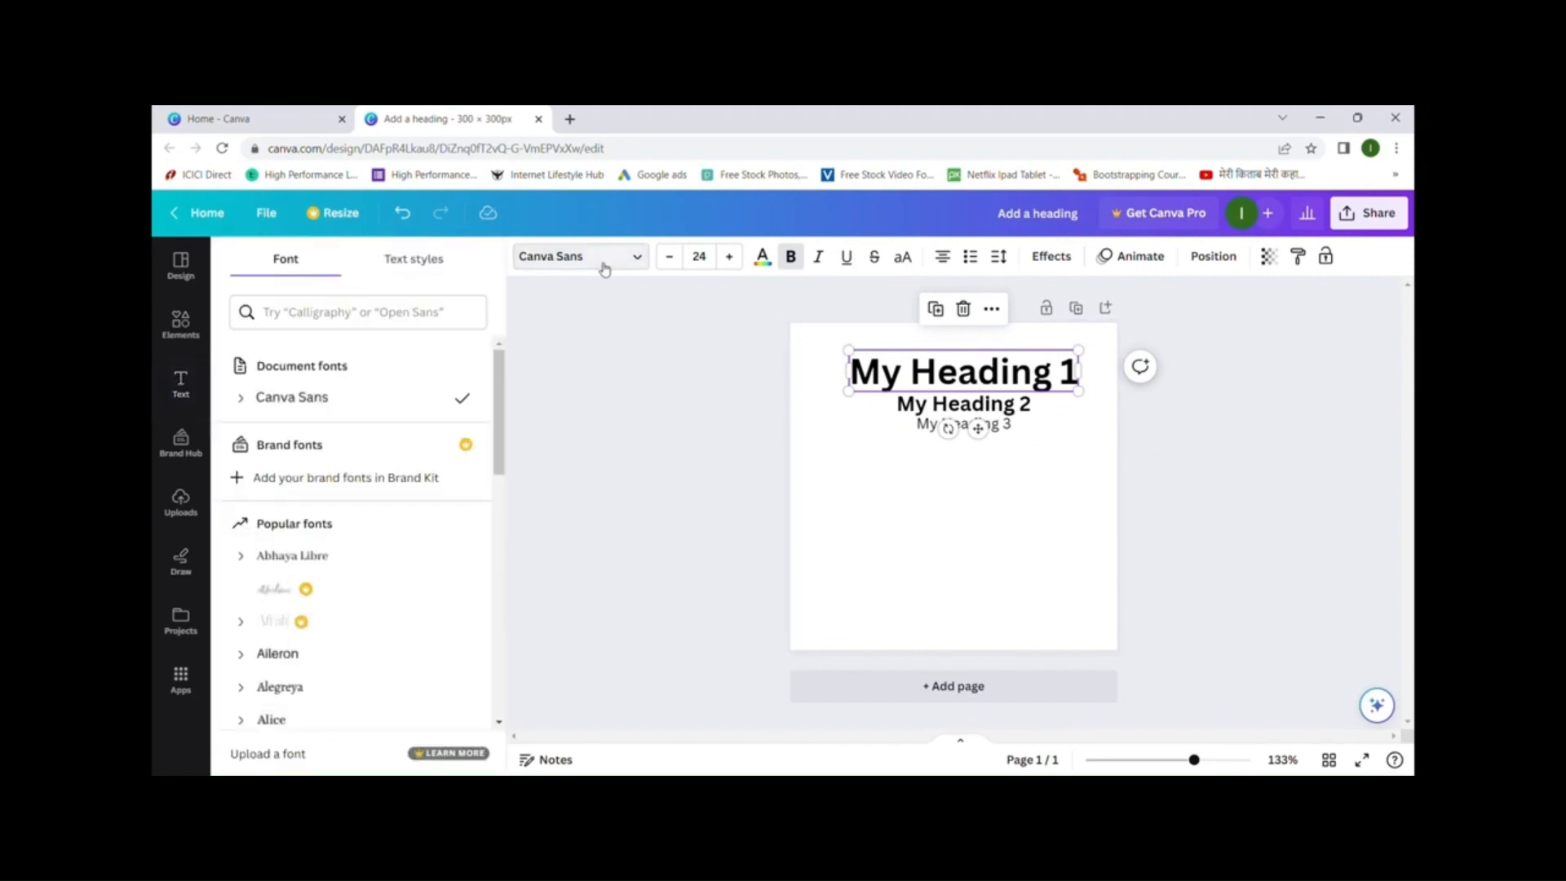
scroll(399, 465, down, 1)
scroll(401, 465, down, 3)
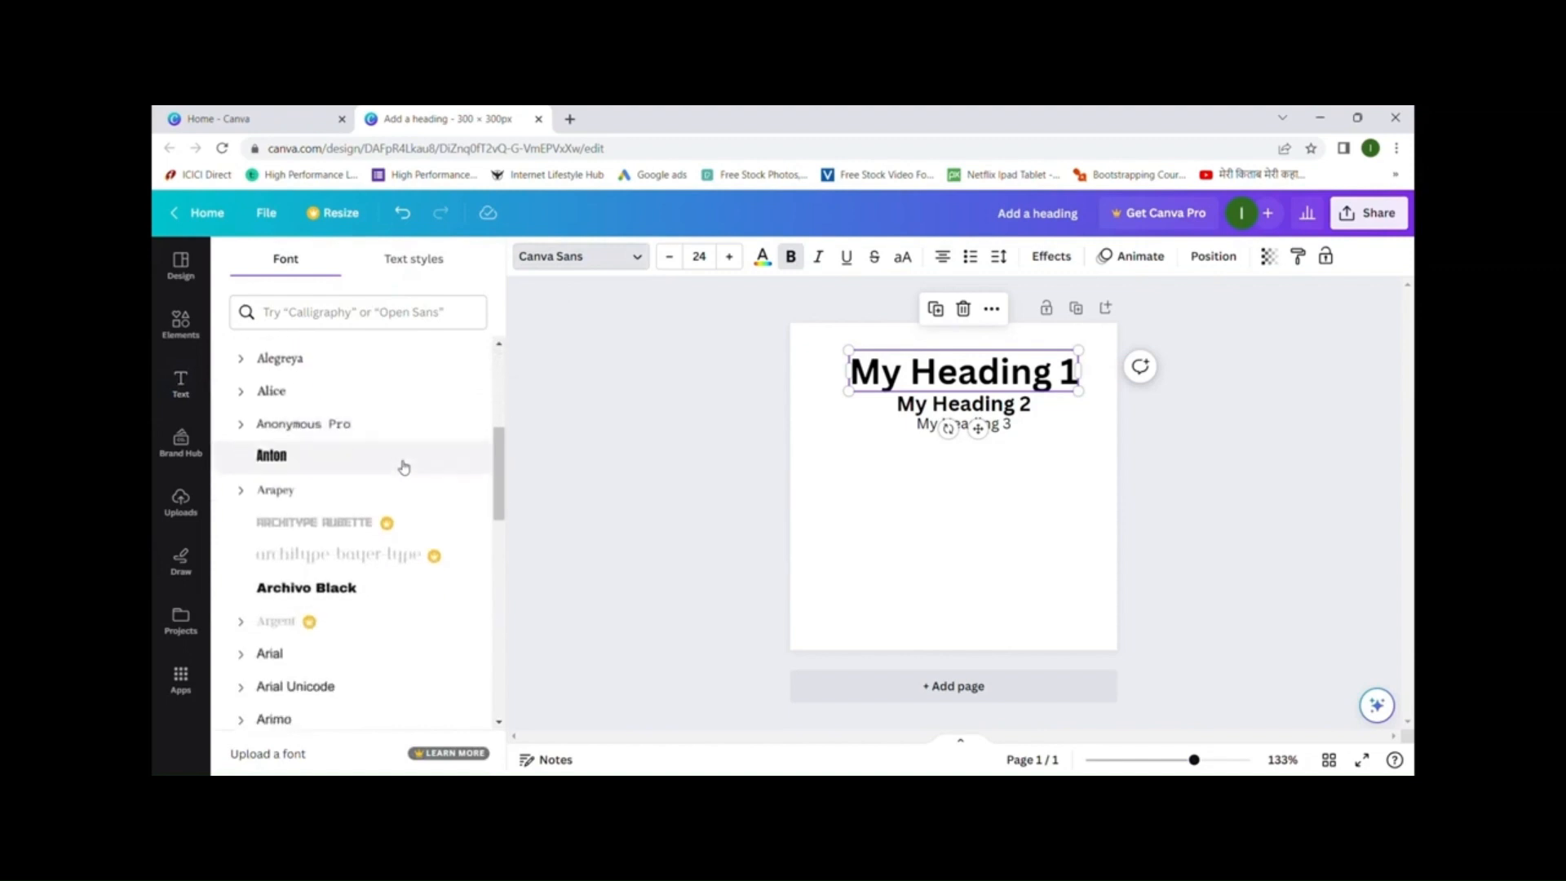
click(332, 466)
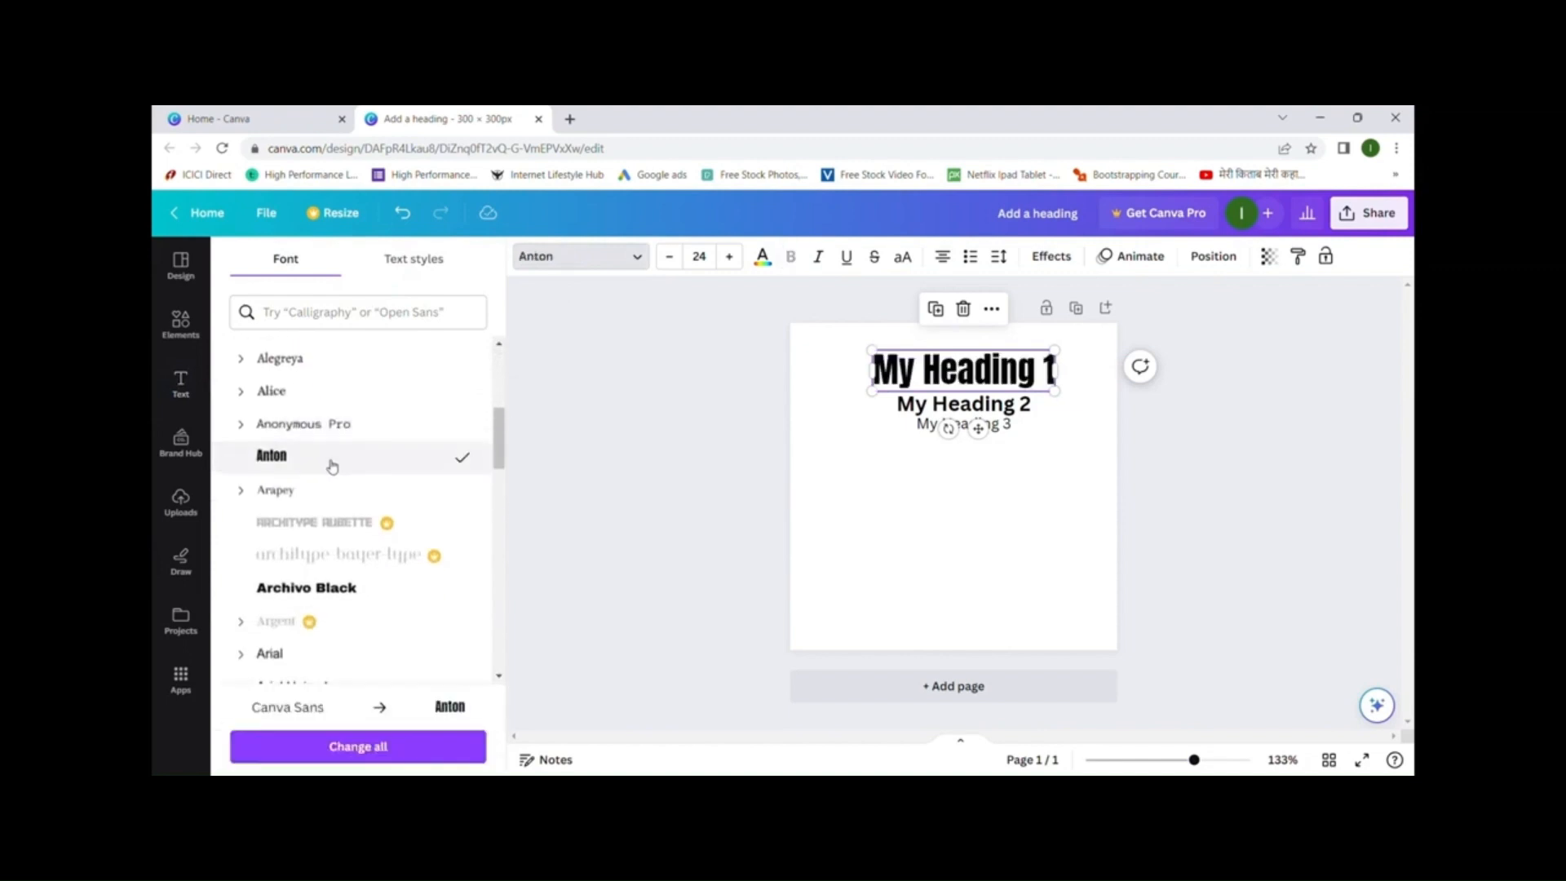
click(332, 587)
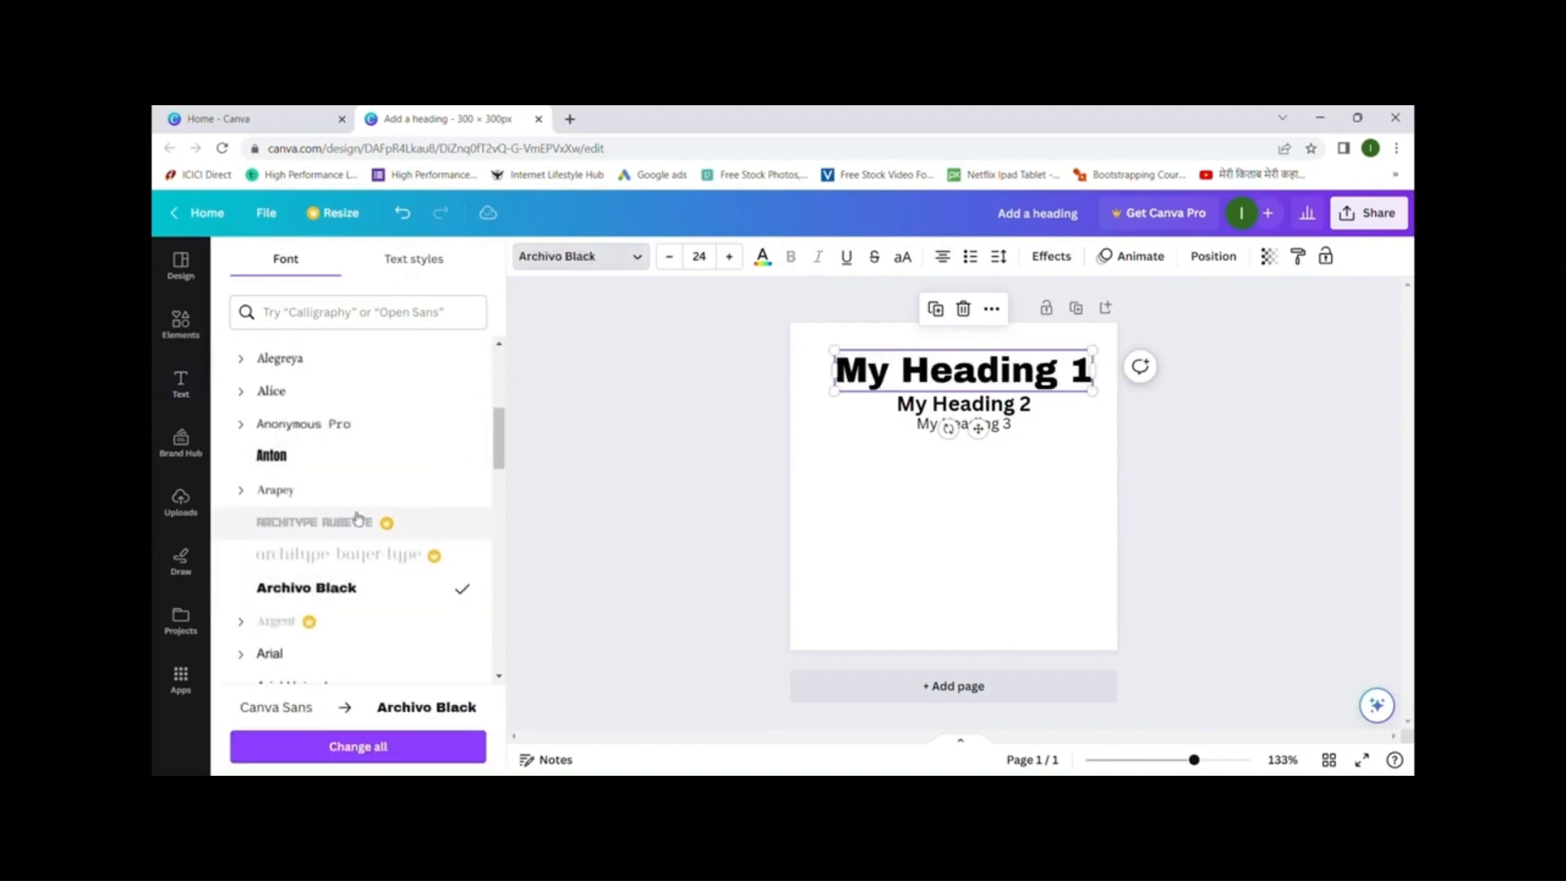
scroll(353, 518, down, 4)
click(329, 441)
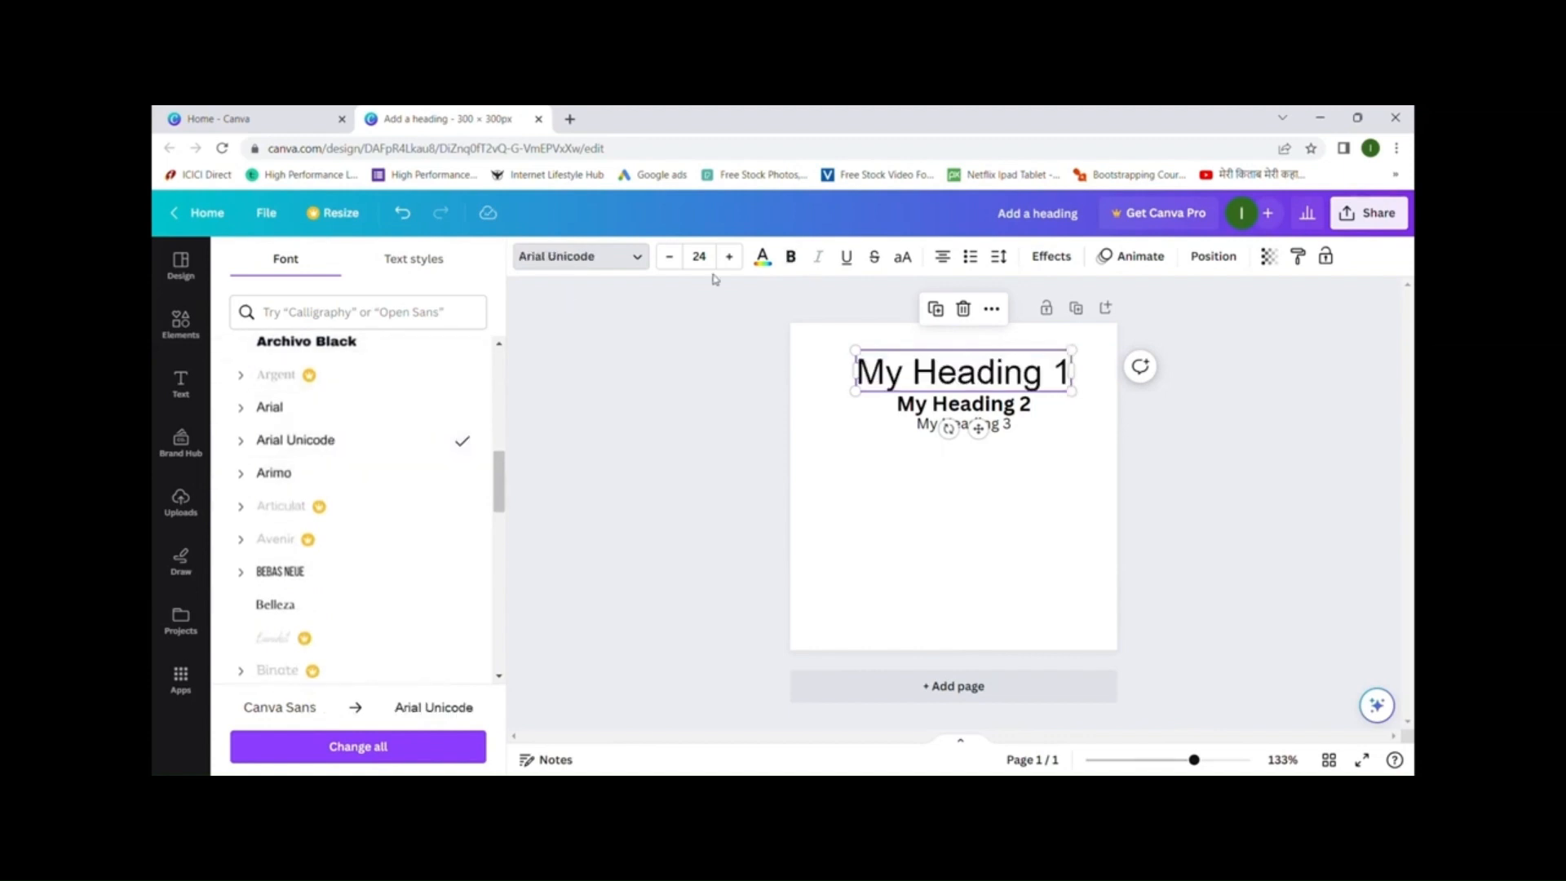
- Set My Heading 1 to size 22, bold and underlined
click(736, 261)
click(736, 261)
click(736, 261)
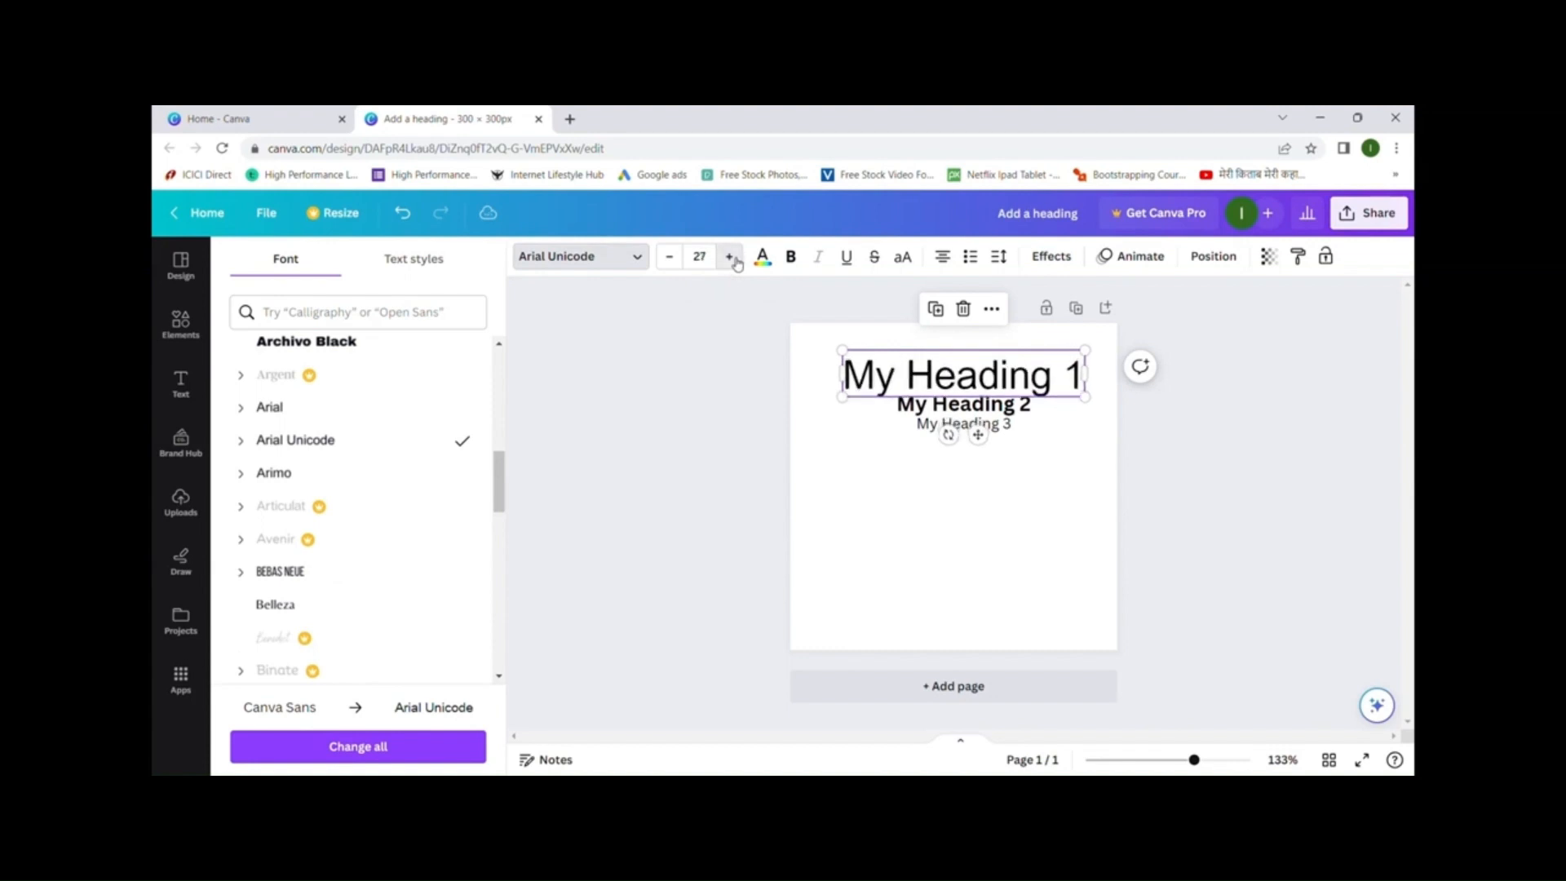
click(669, 259)
click(669, 259)
click(668, 260)
click(668, 260)
click(669, 260)
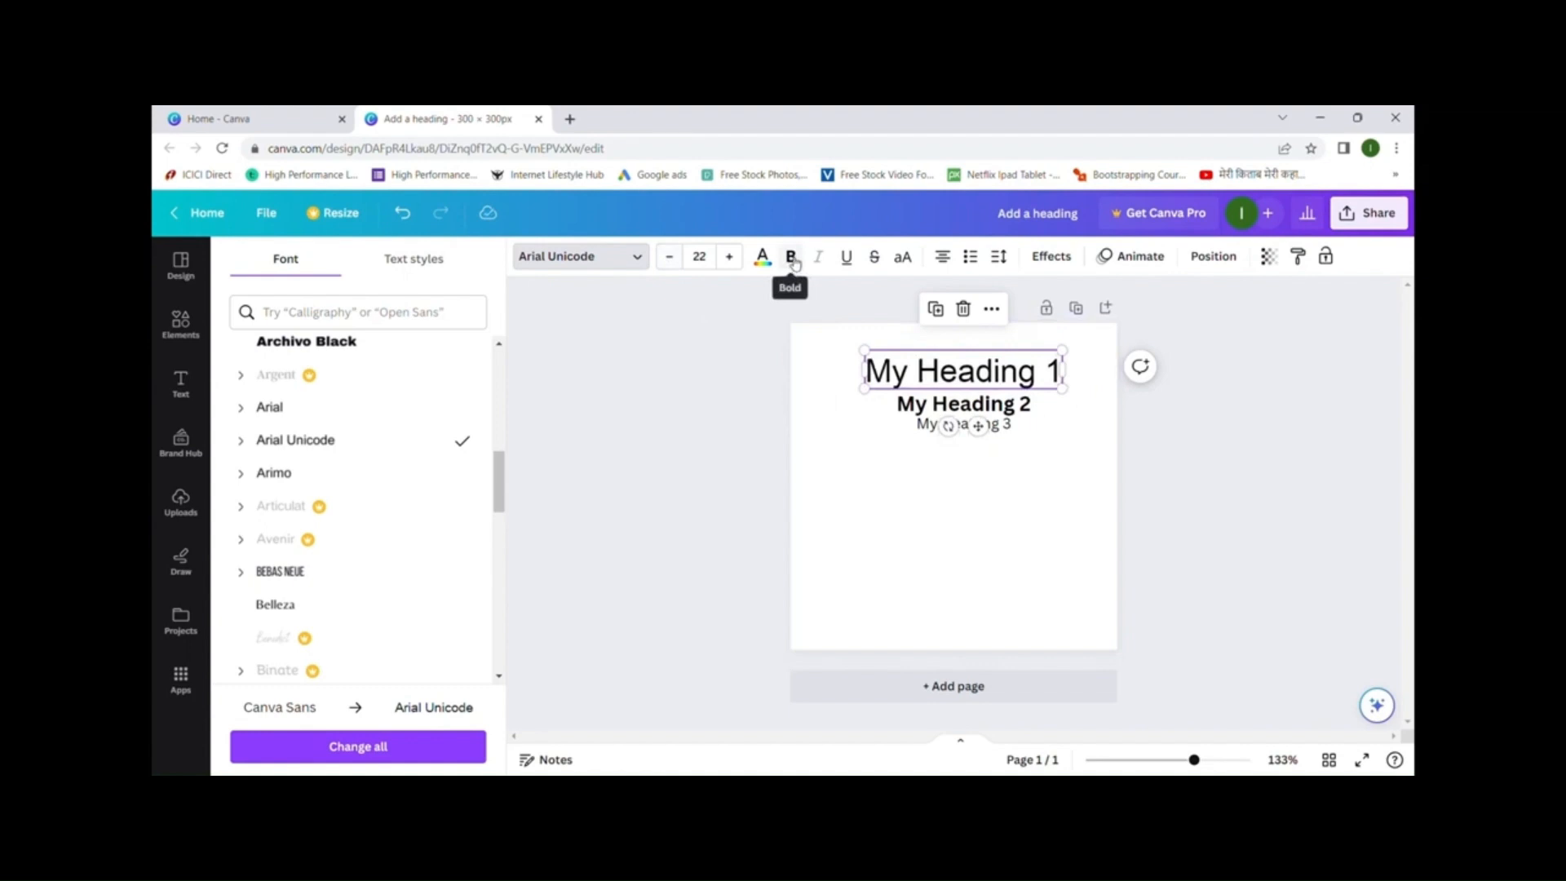
click(791, 258)
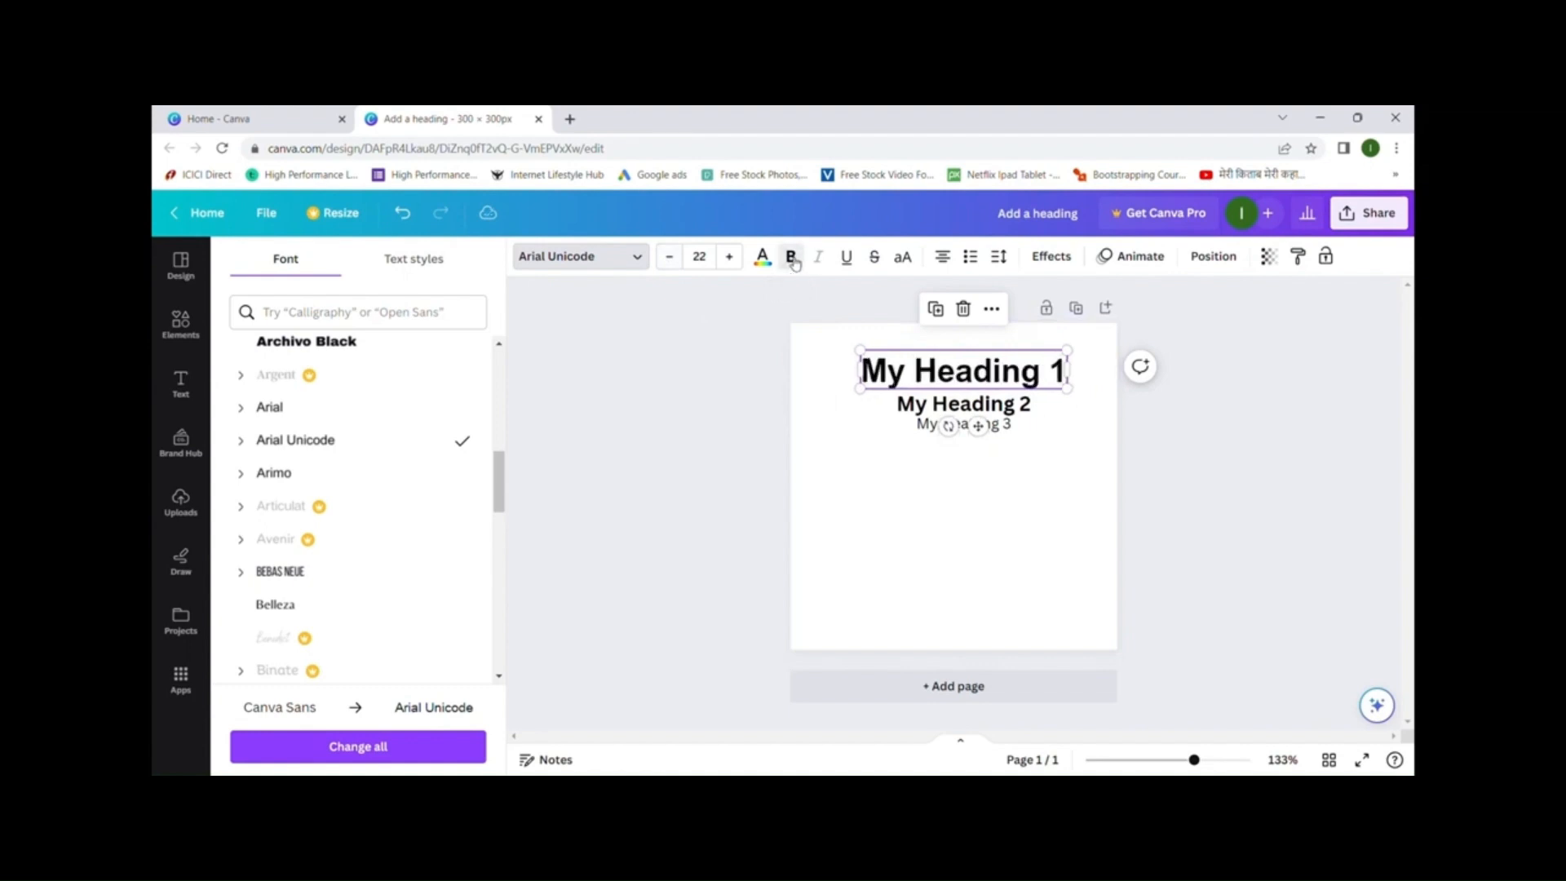
click(848, 260)
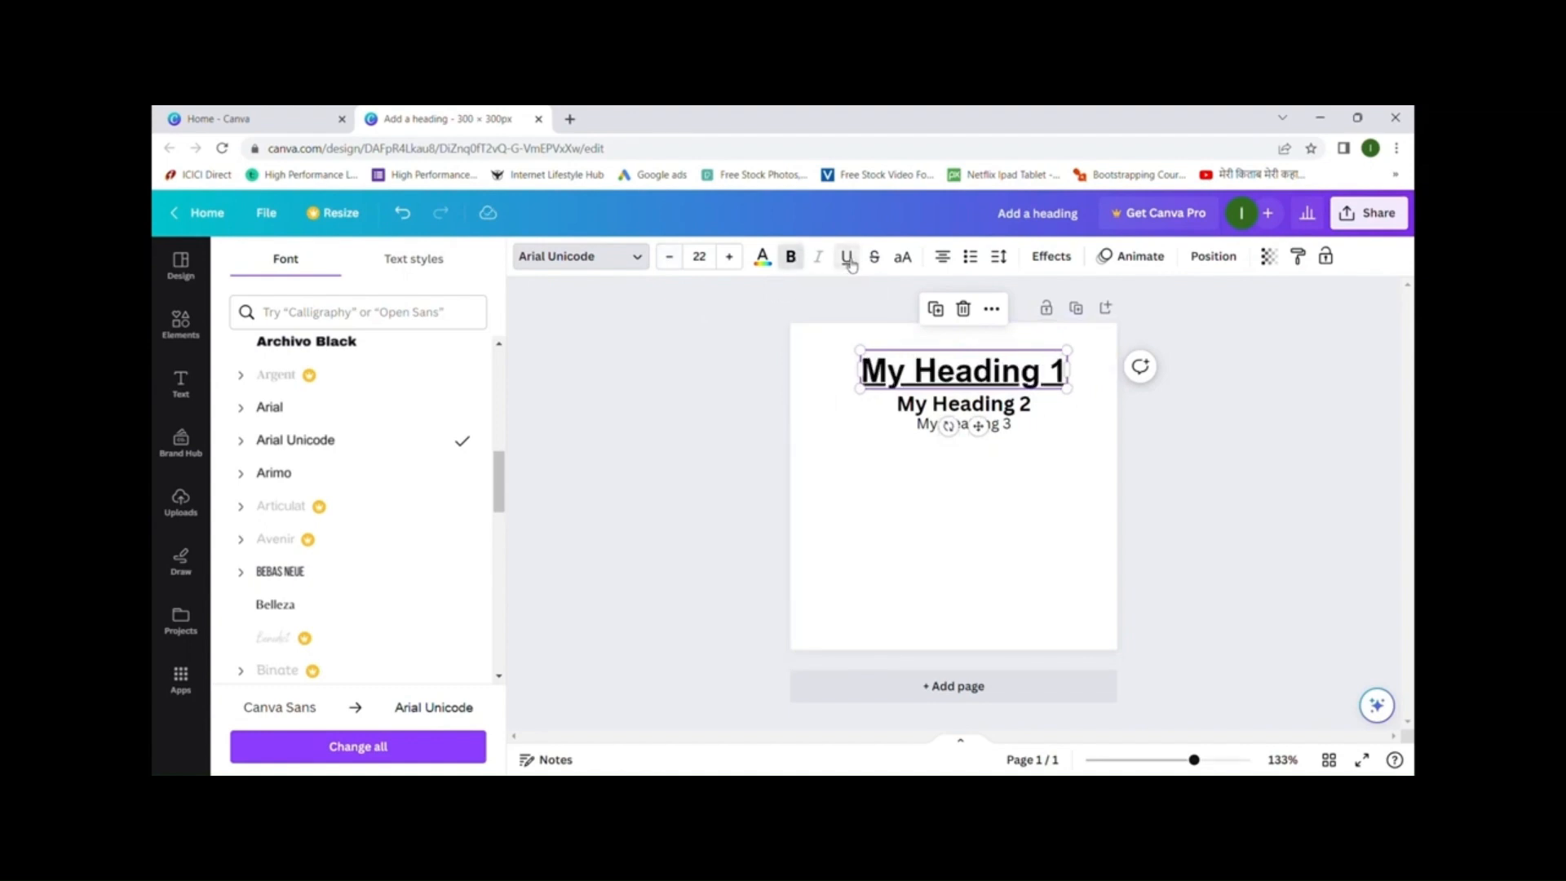
- Colour My Heading 1 bright red and widen its text box on both sides
click(766, 261)
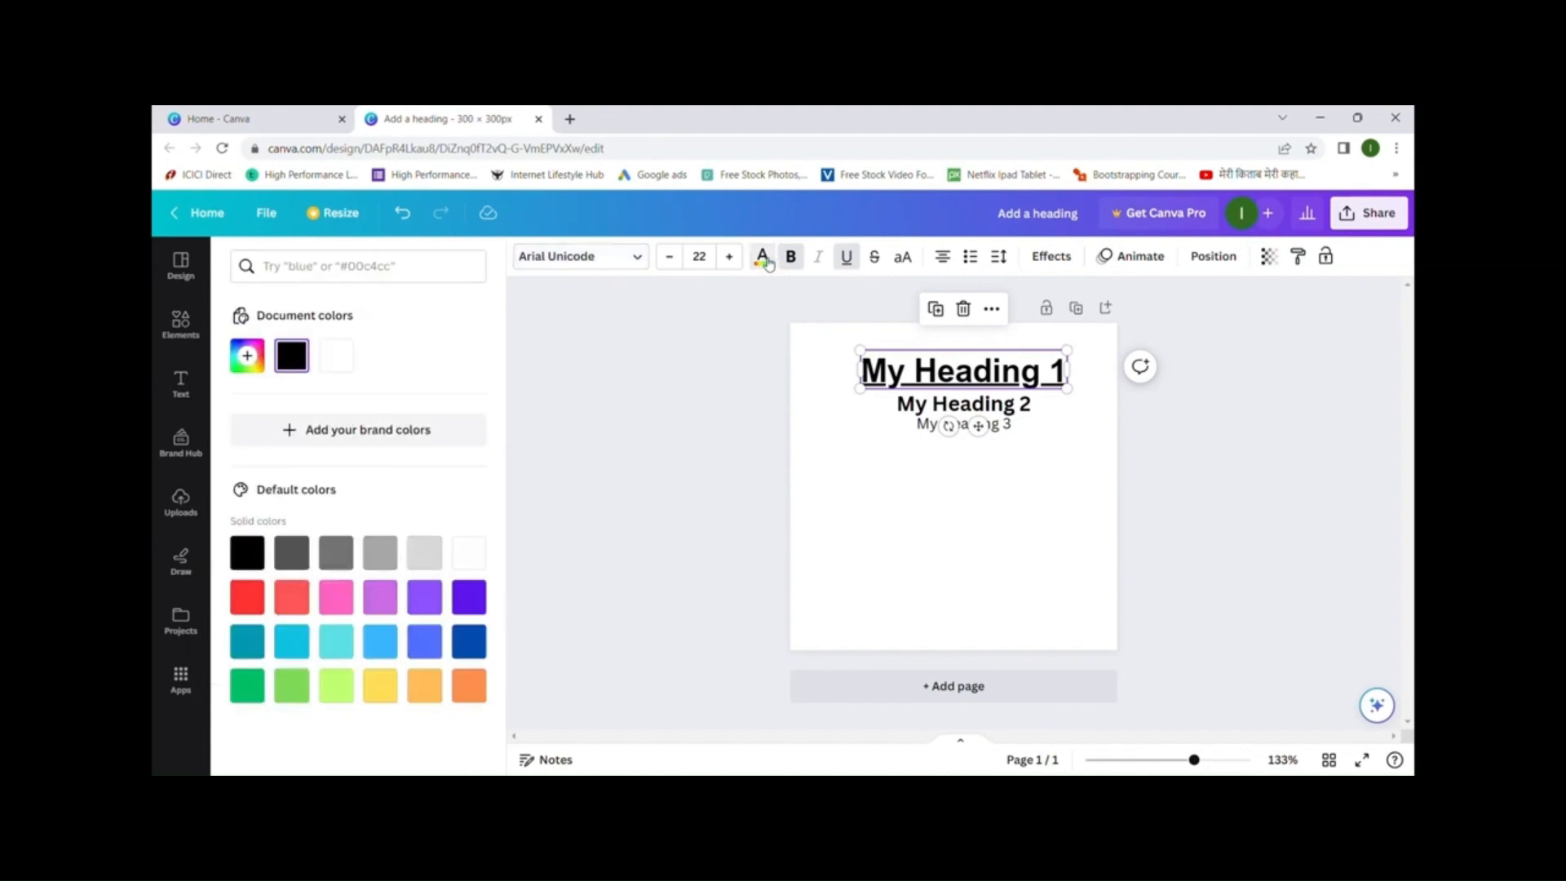
click(247, 597)
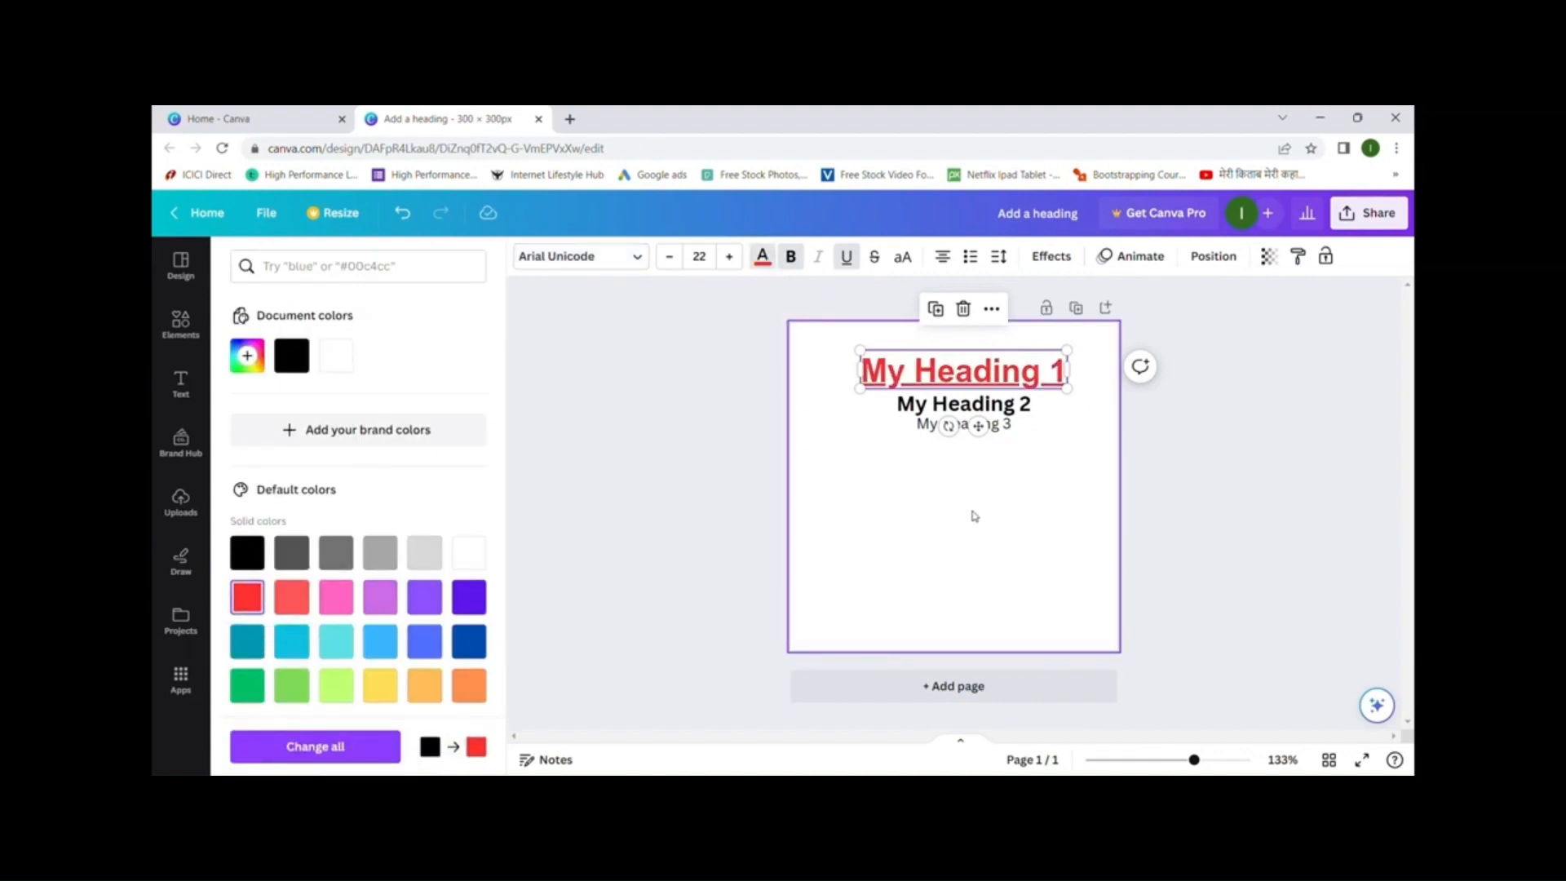
drag(863, 372, 838, 373)
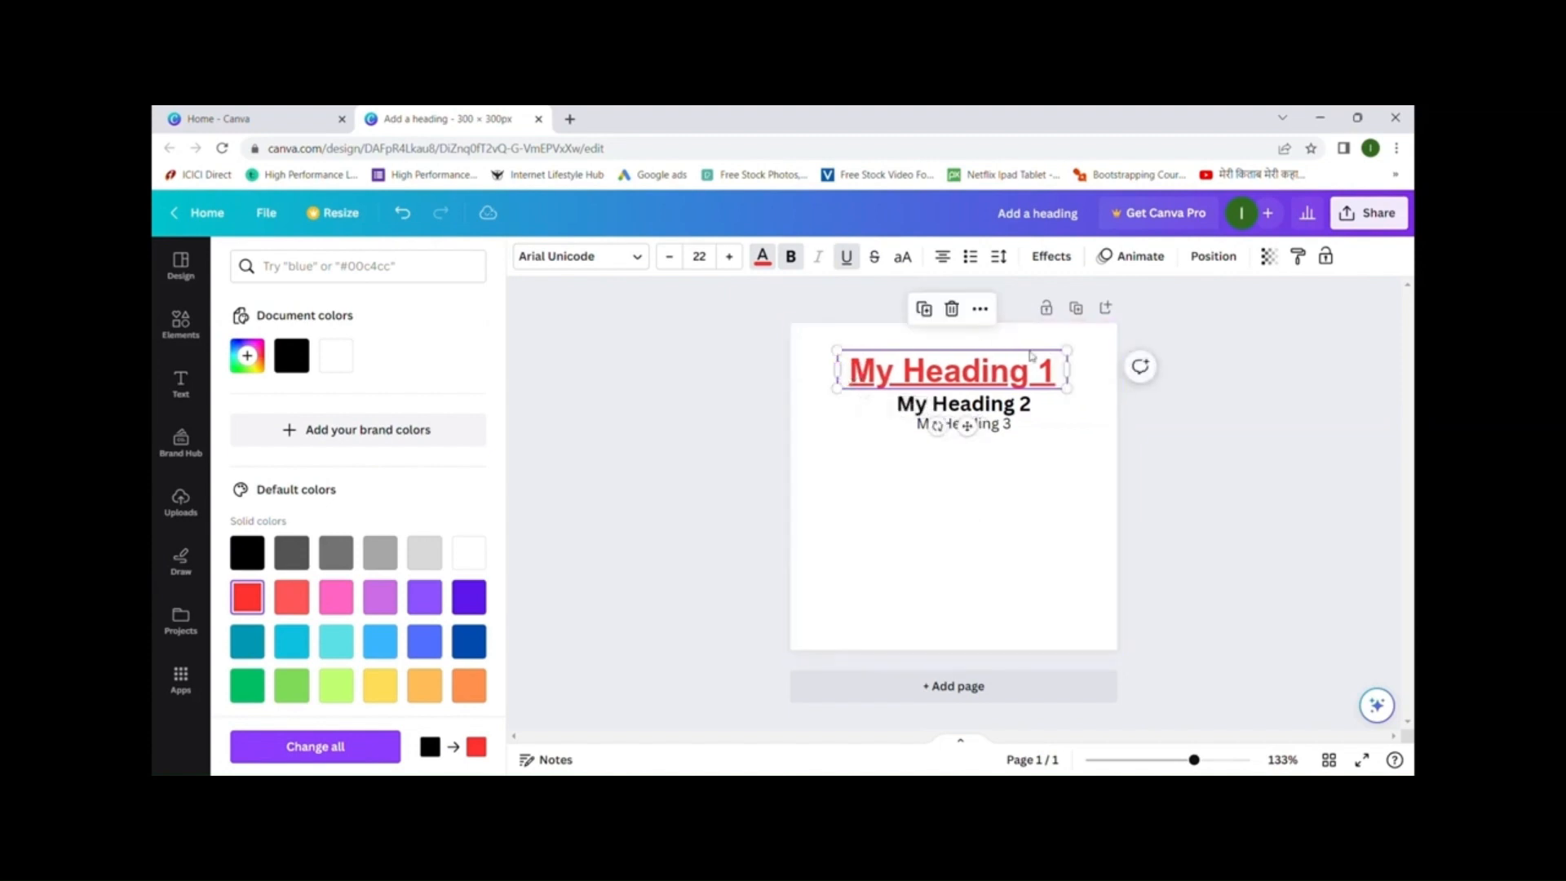
drag(1067, 369, 1092, 368)
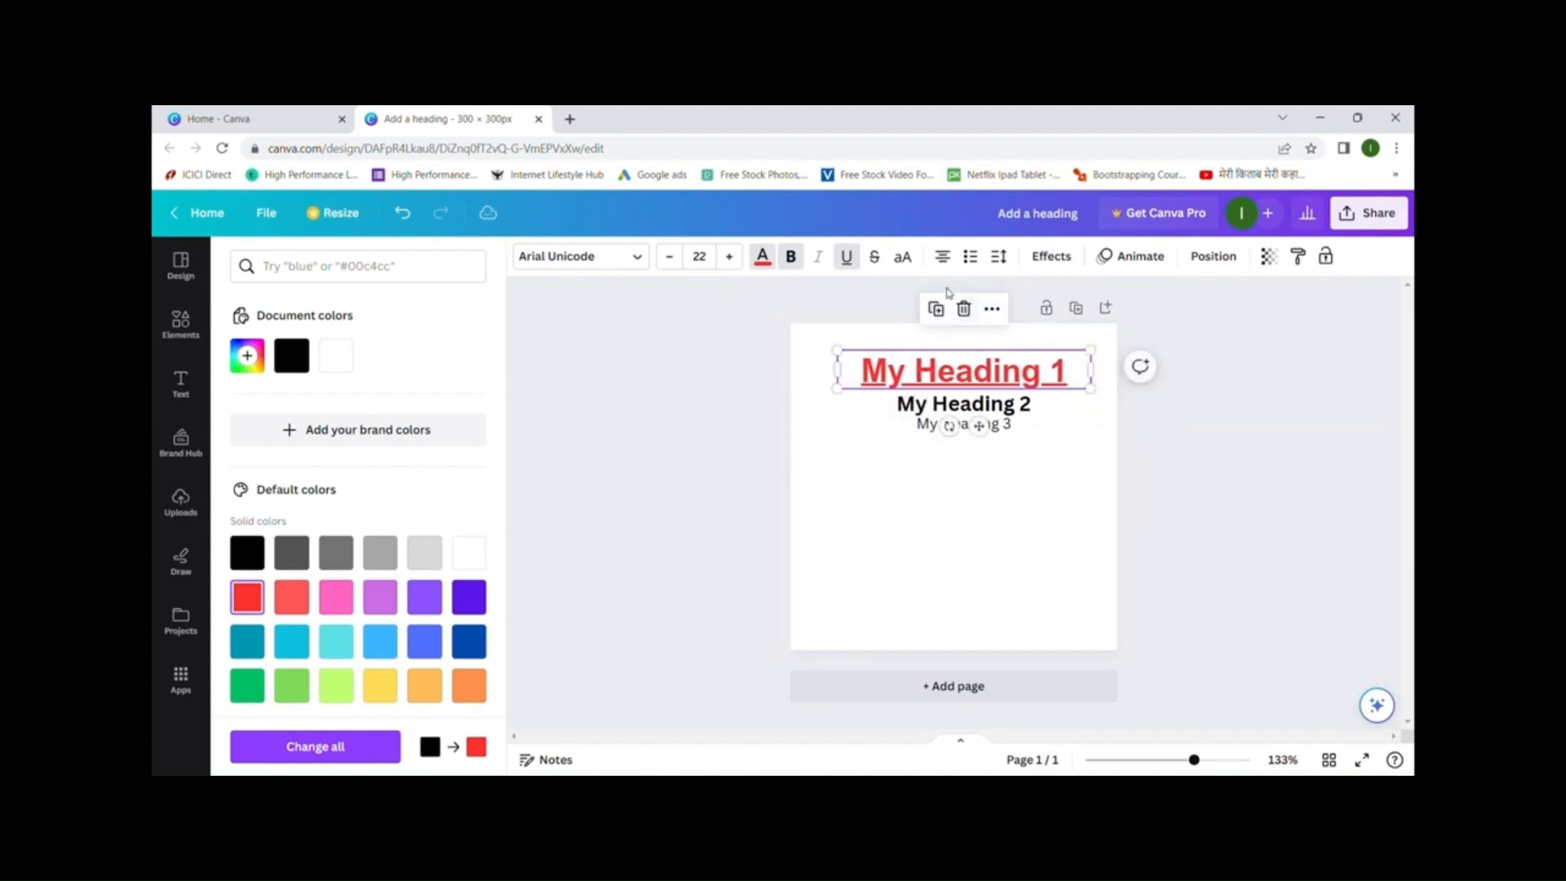
- Left-align My Heading 1
click(942, 260)
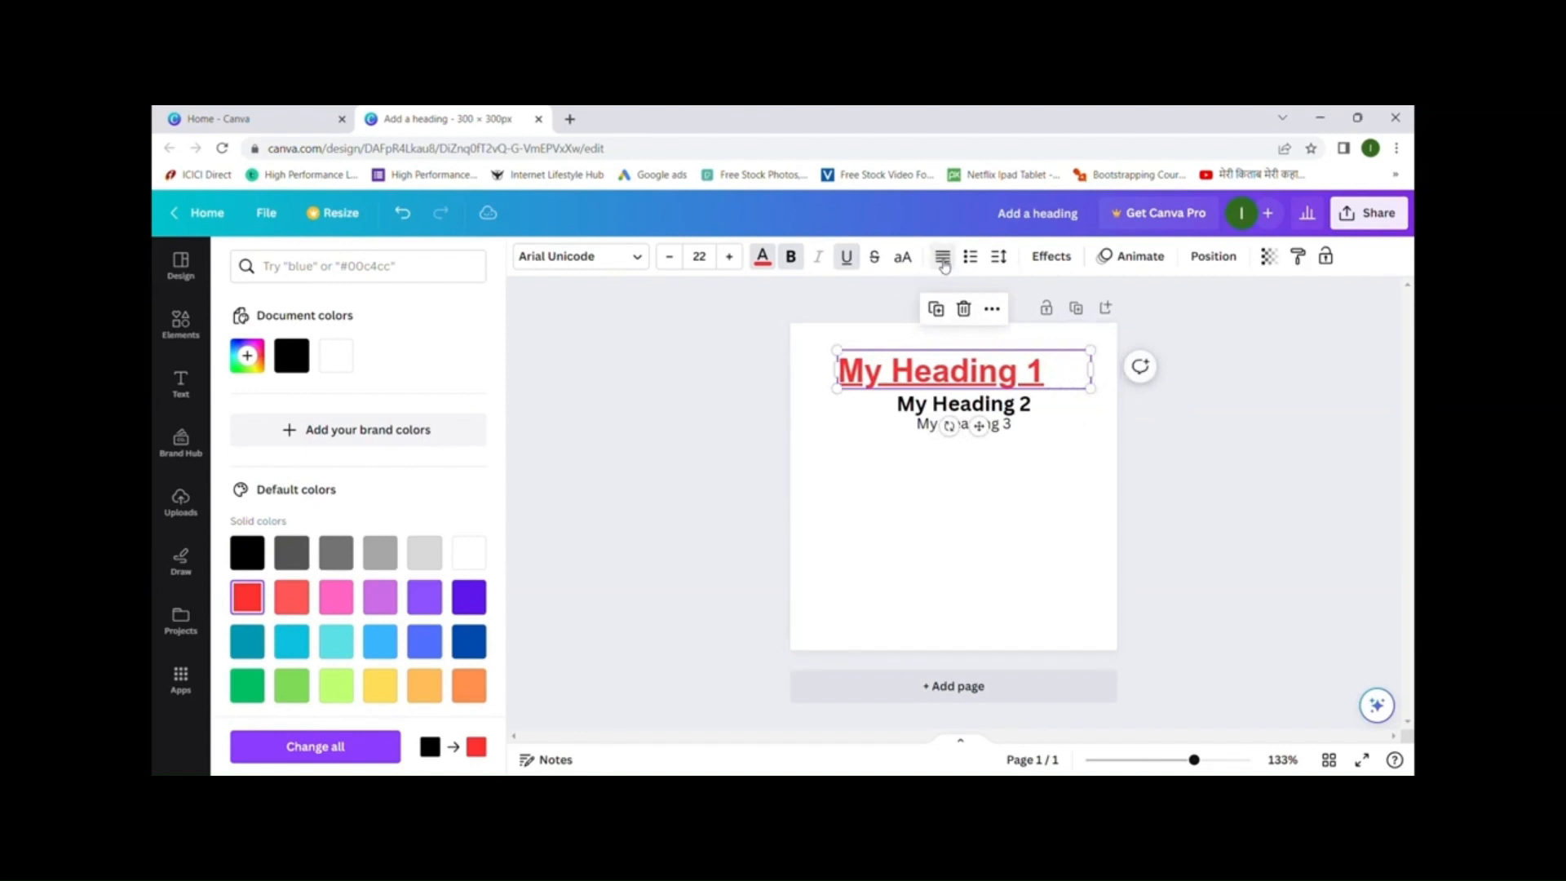
click(942, 259)
click(942, 259)
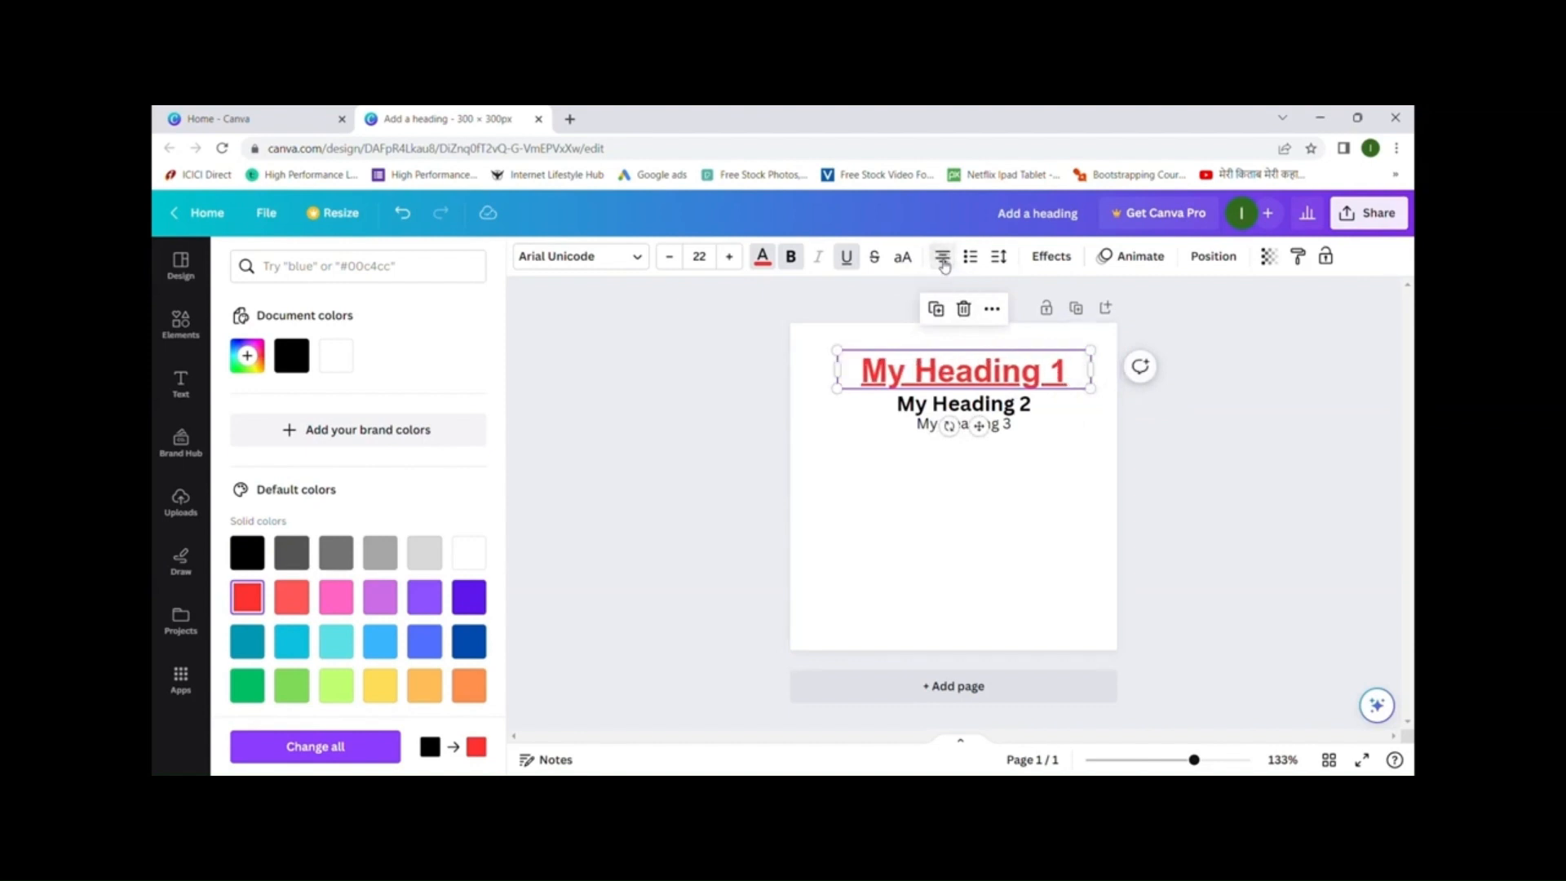
click(942, 259)
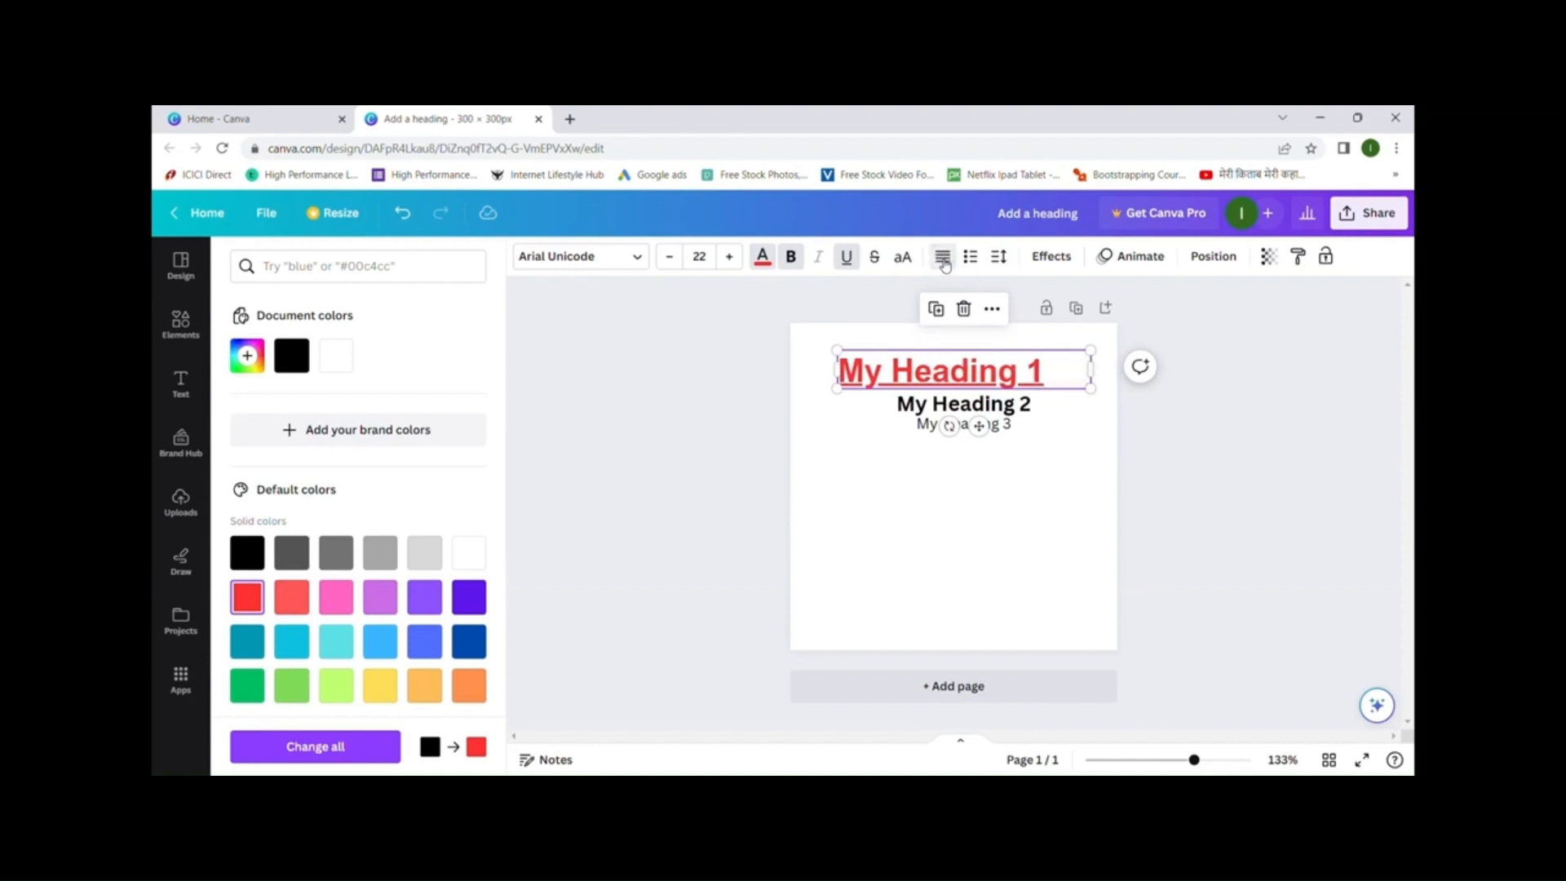
click(1061, 431)
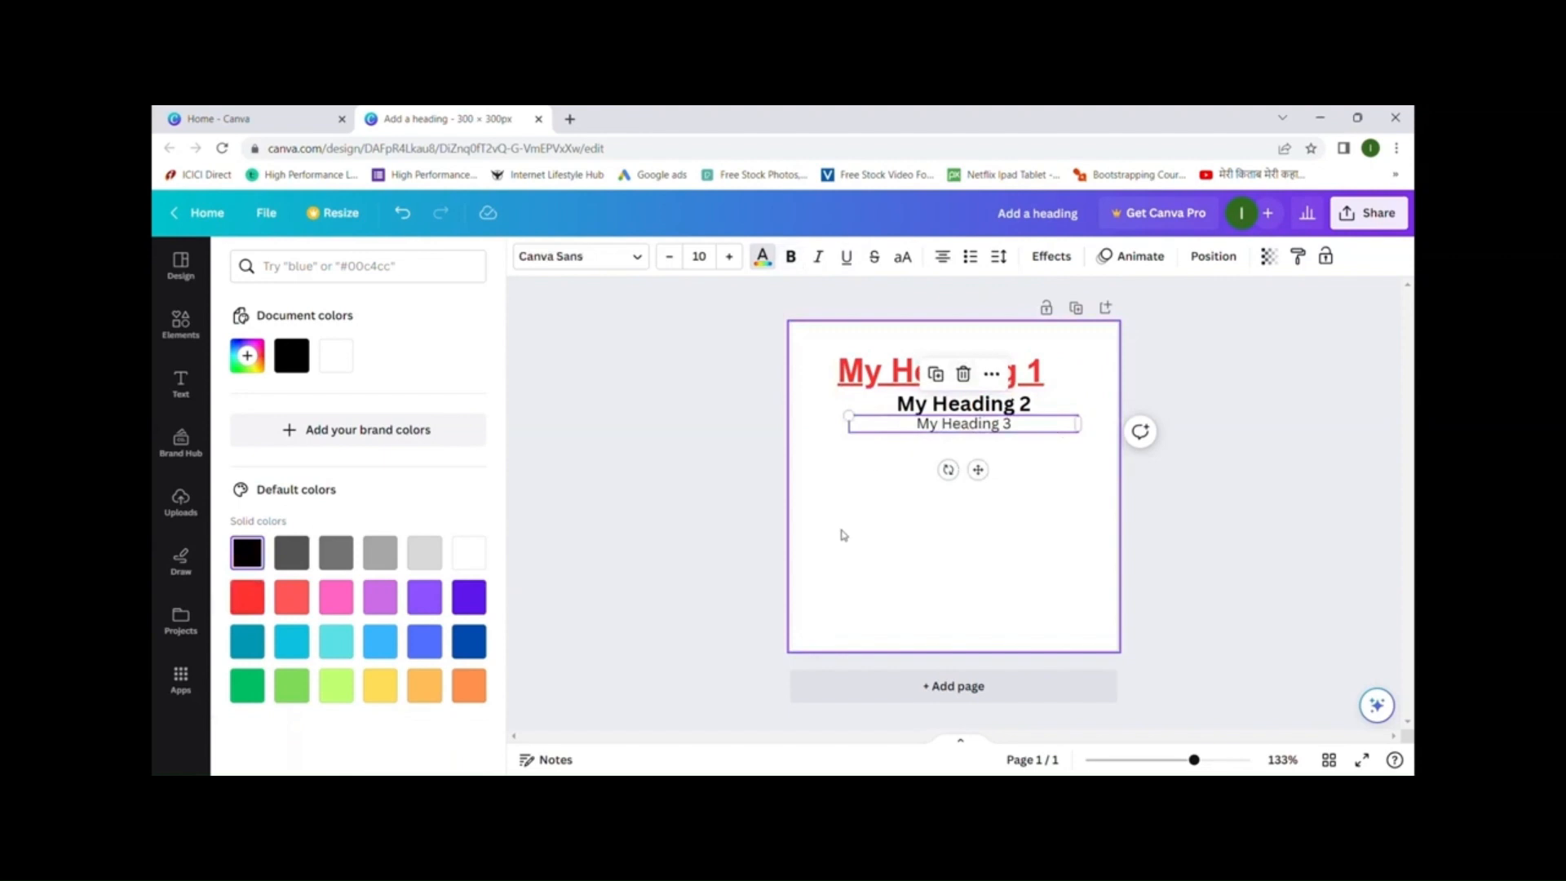
click(181, 383)
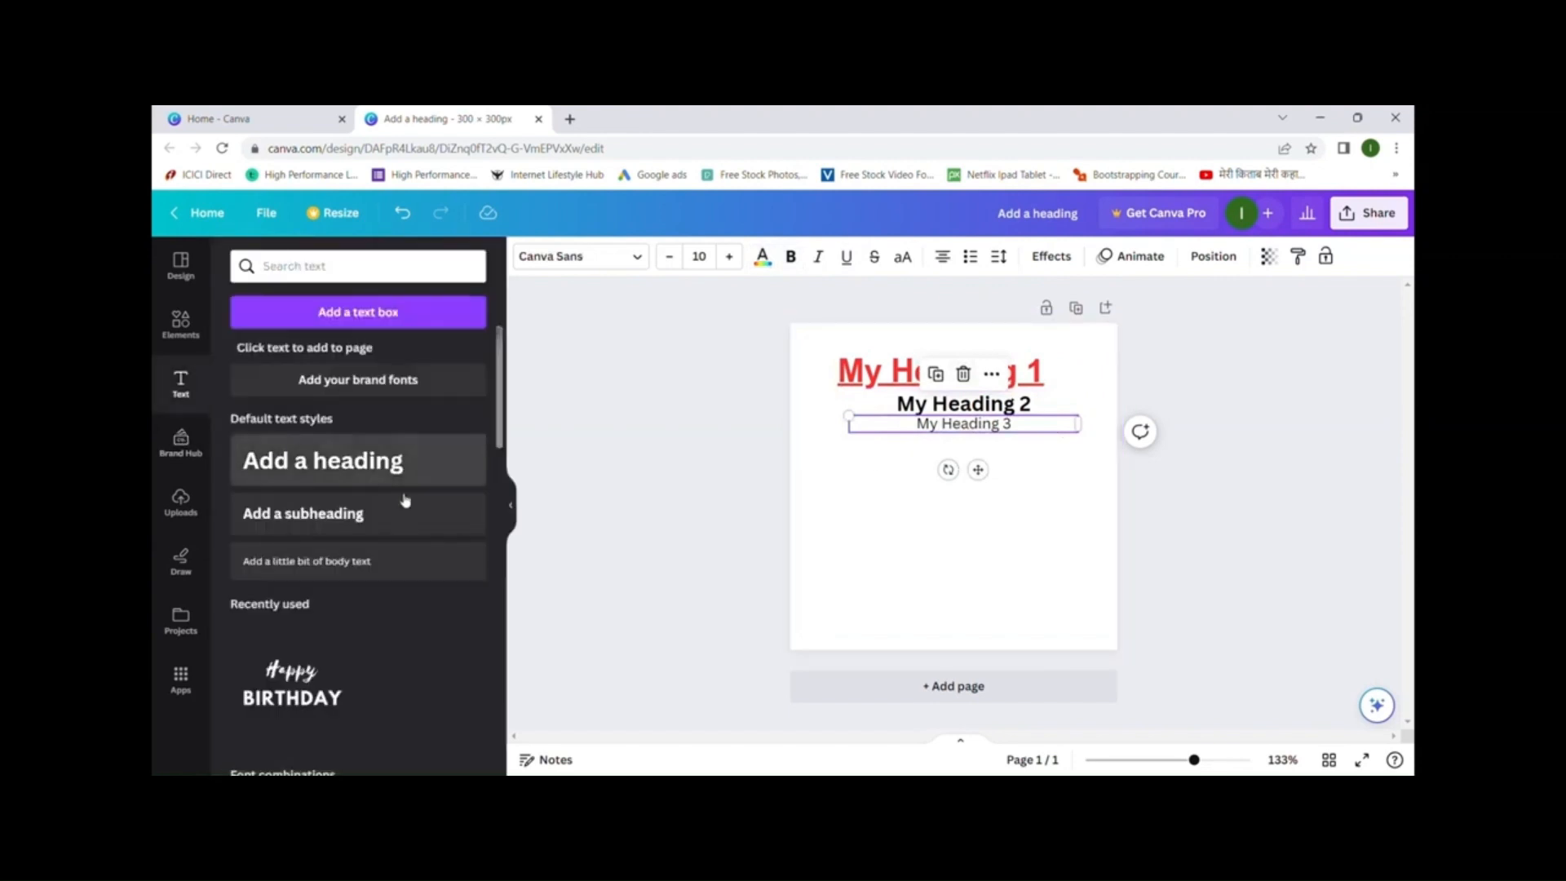
- Add the GAME ON text design from Font combinations and remove its extra copy
scroll(383, 506, down, 3)
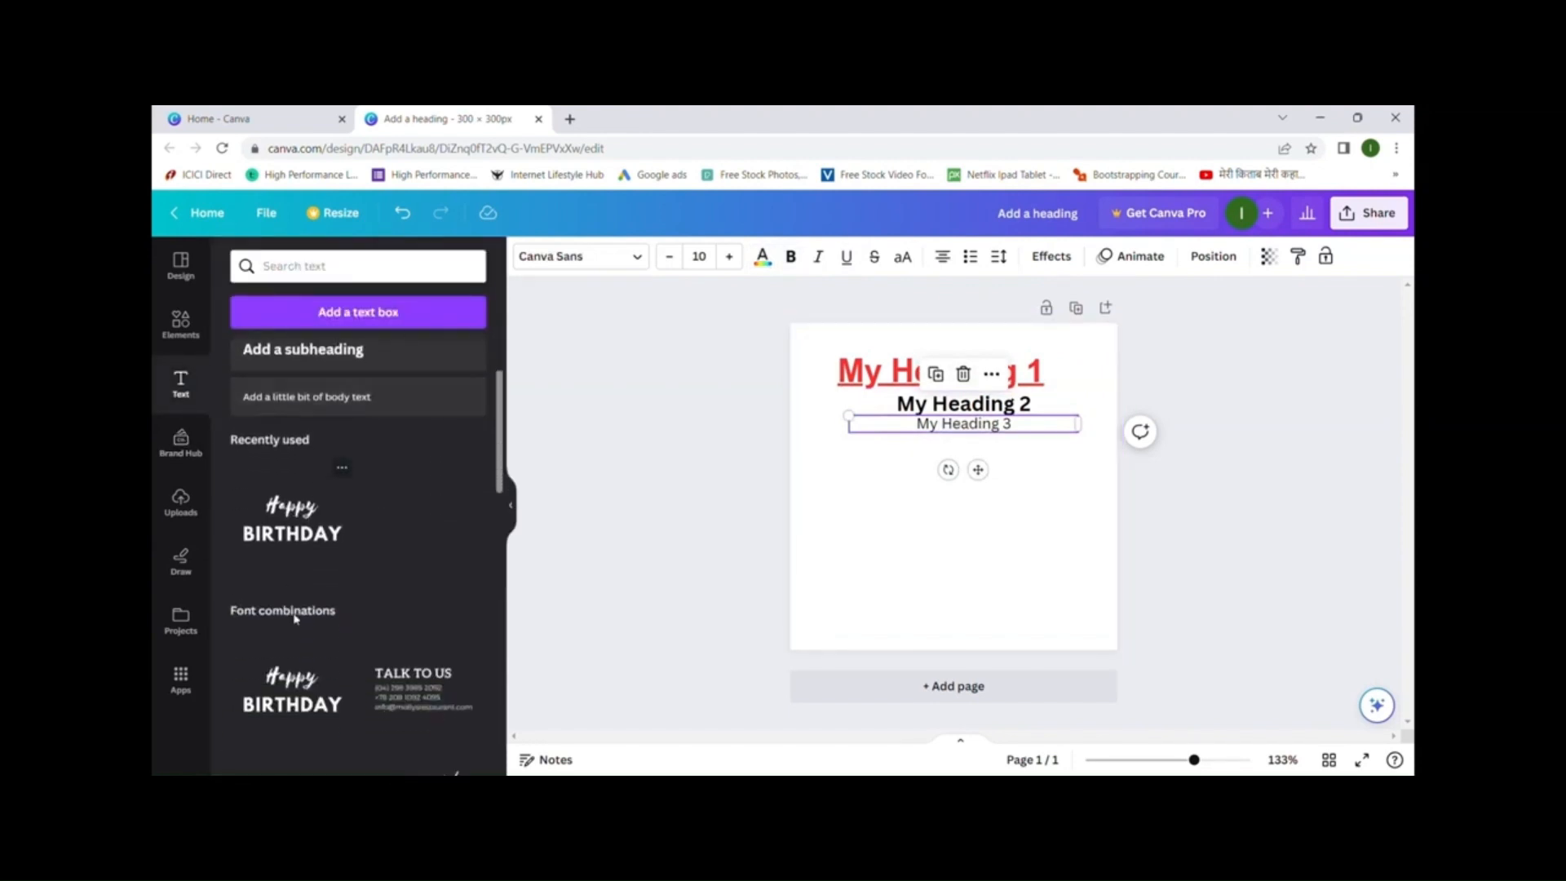
scroll(357, 531, down, 3)
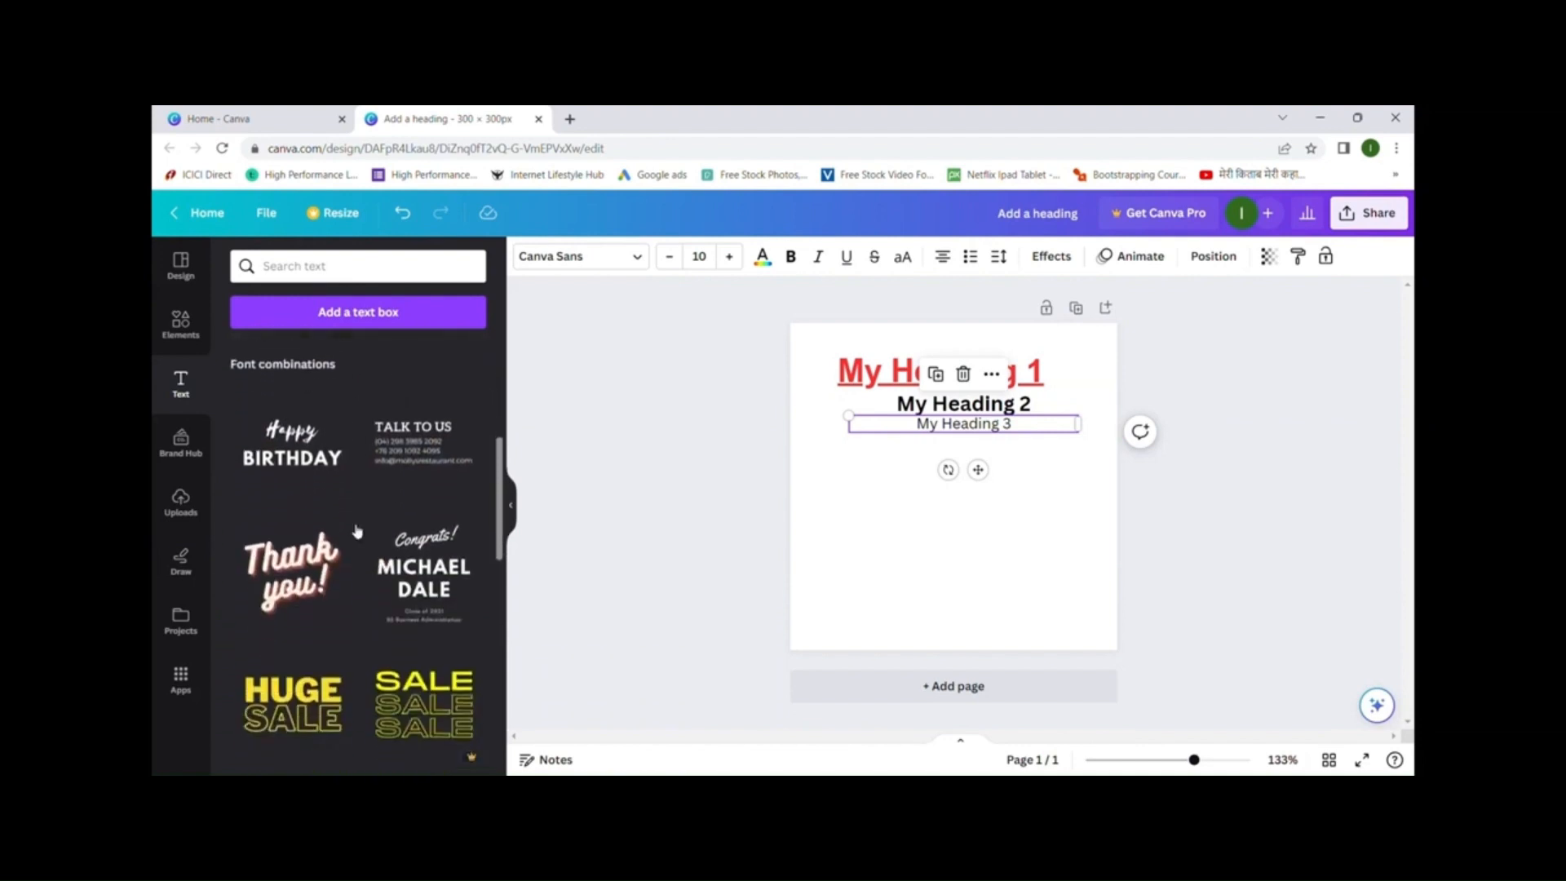
scroll(356, 531, down, 3)
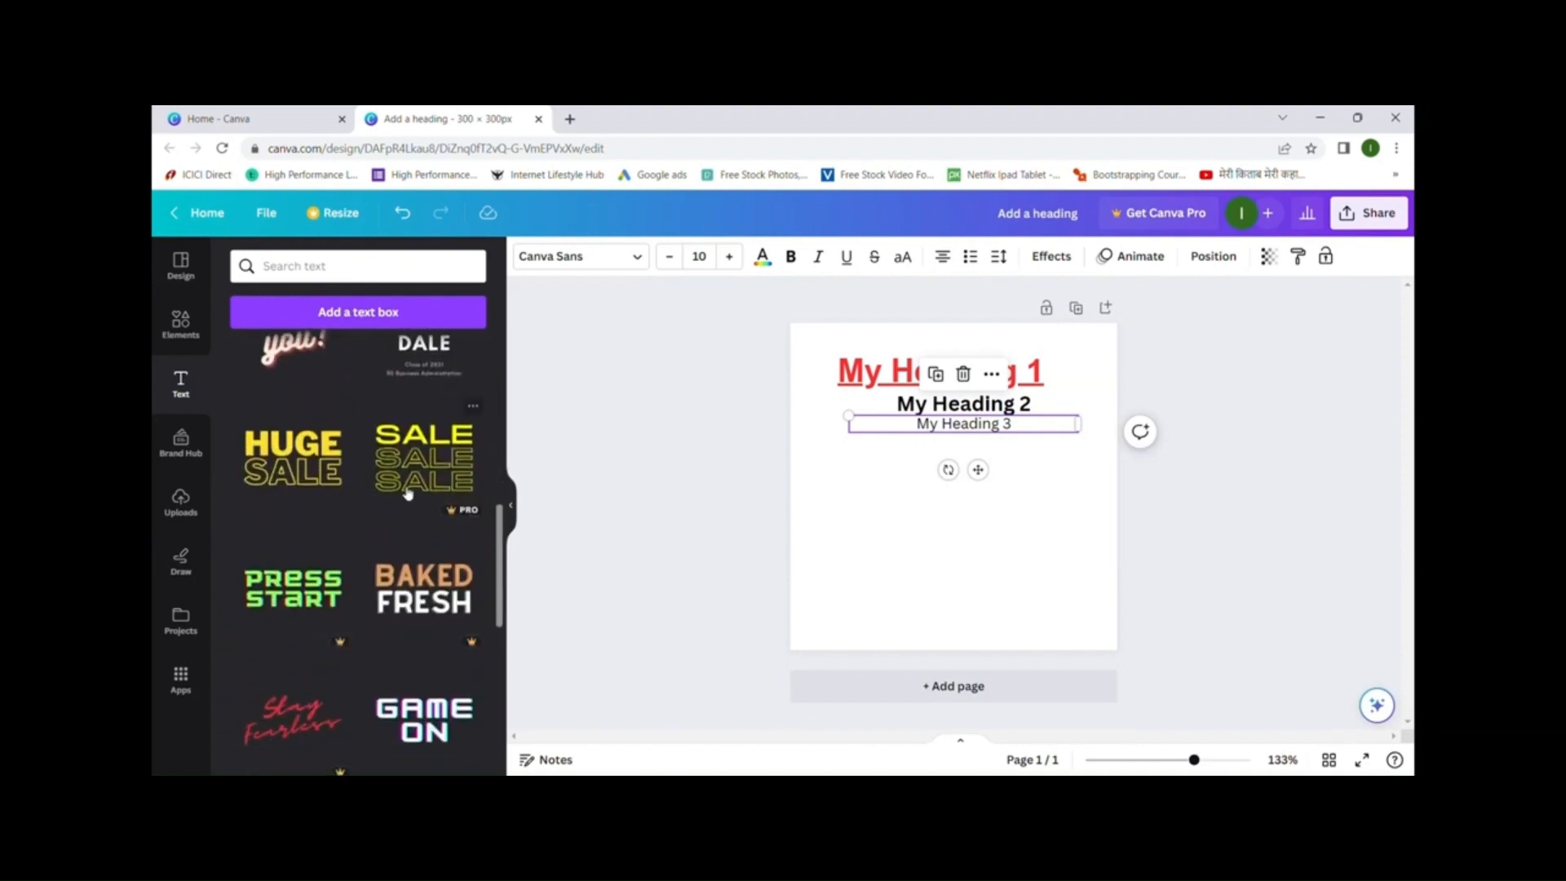
scroll(354, 581, down, 2)
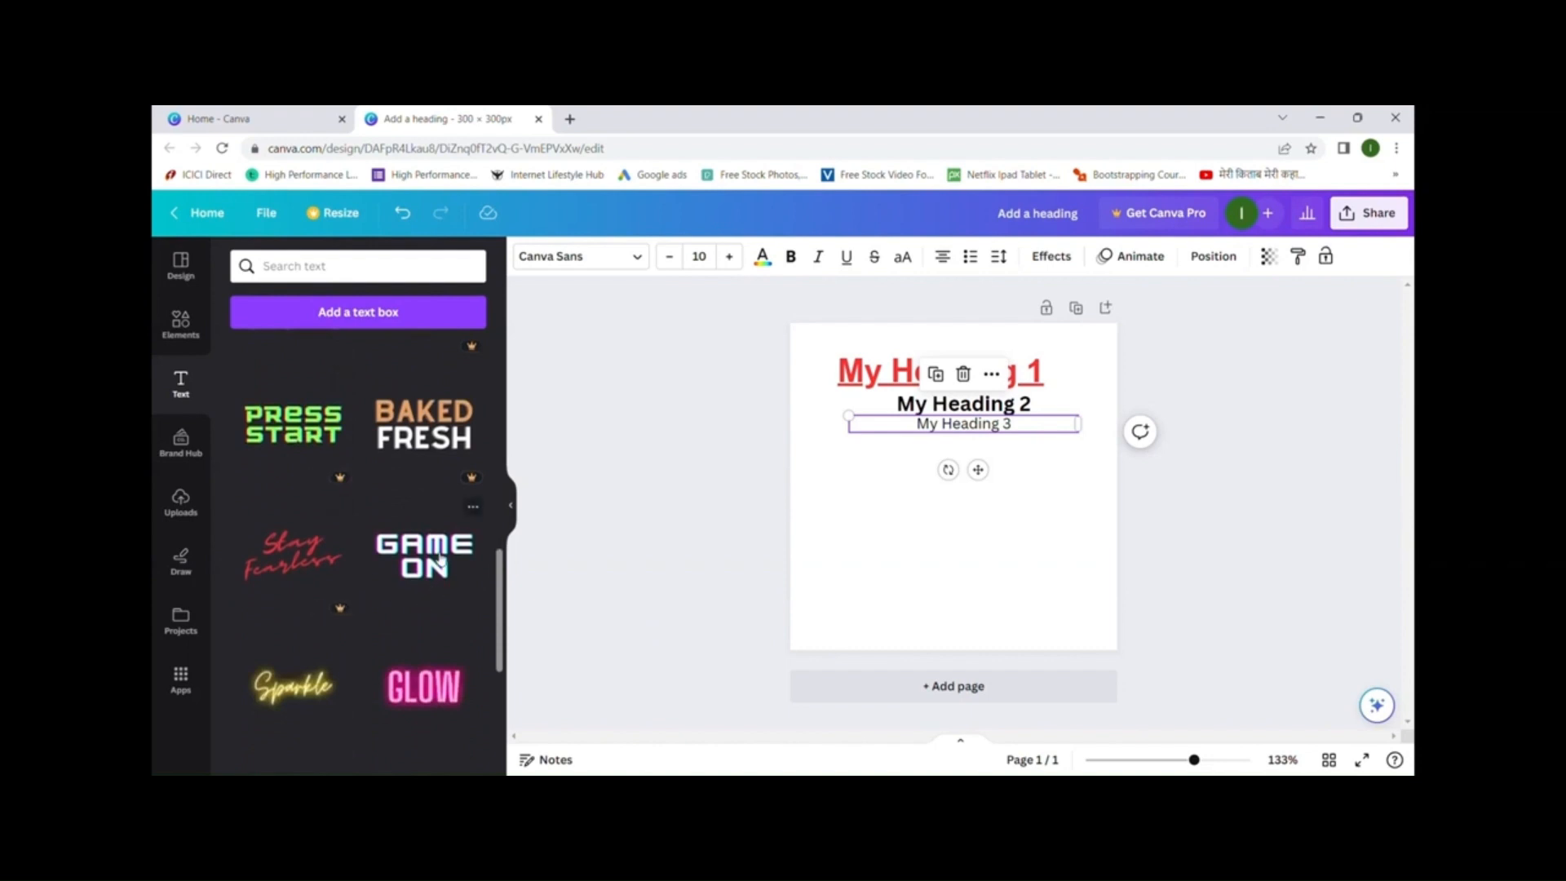
click(439, 557)
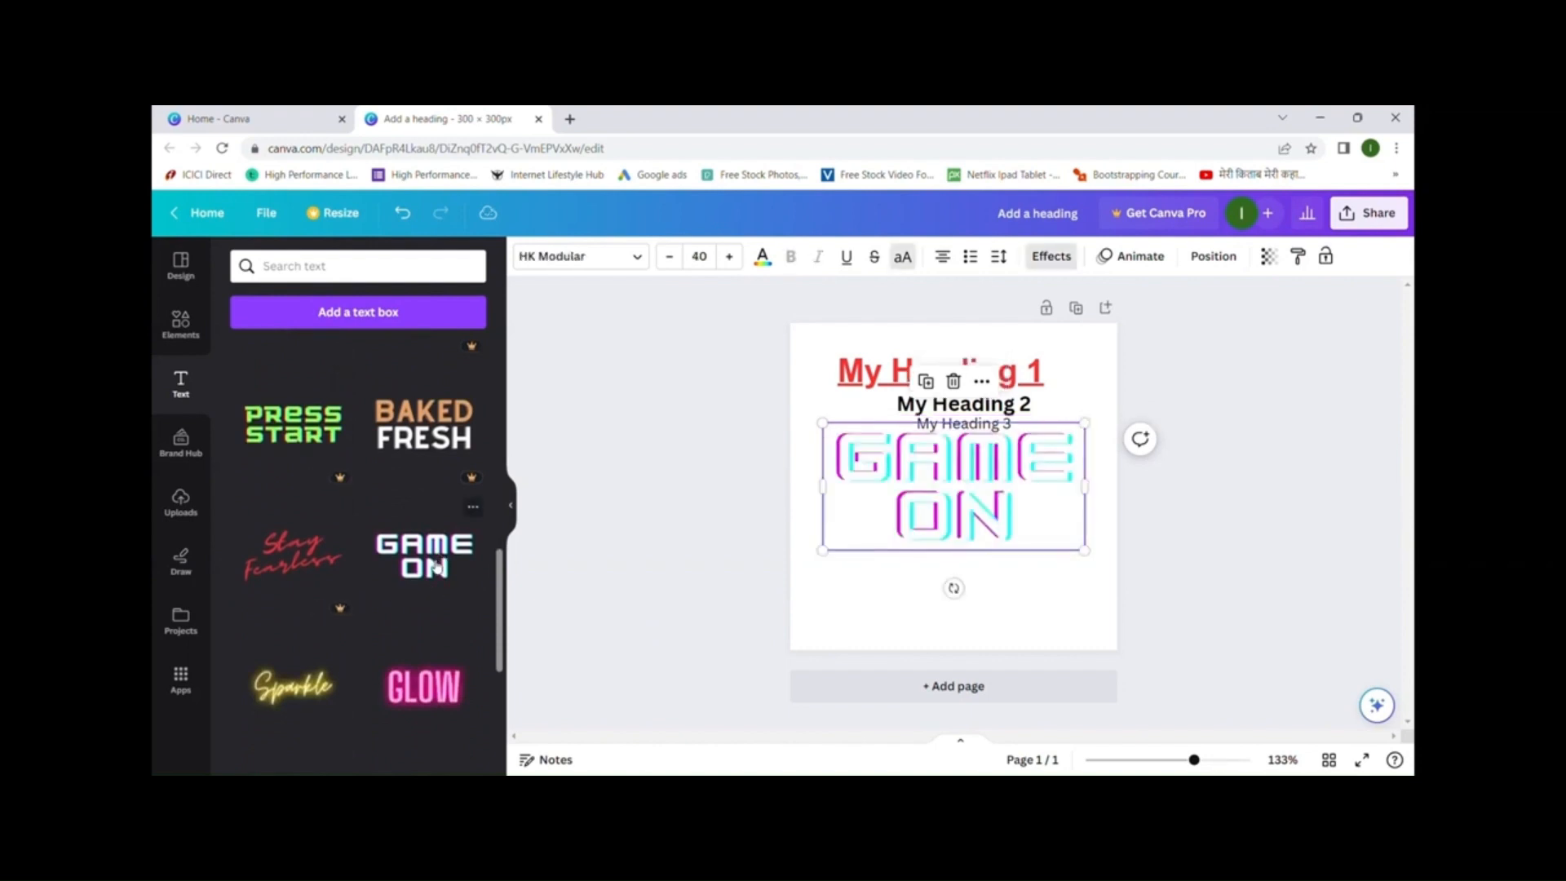
drag(934, 508, 944, 574)
drag(968, 481, 960, 530)
click(960, 418)
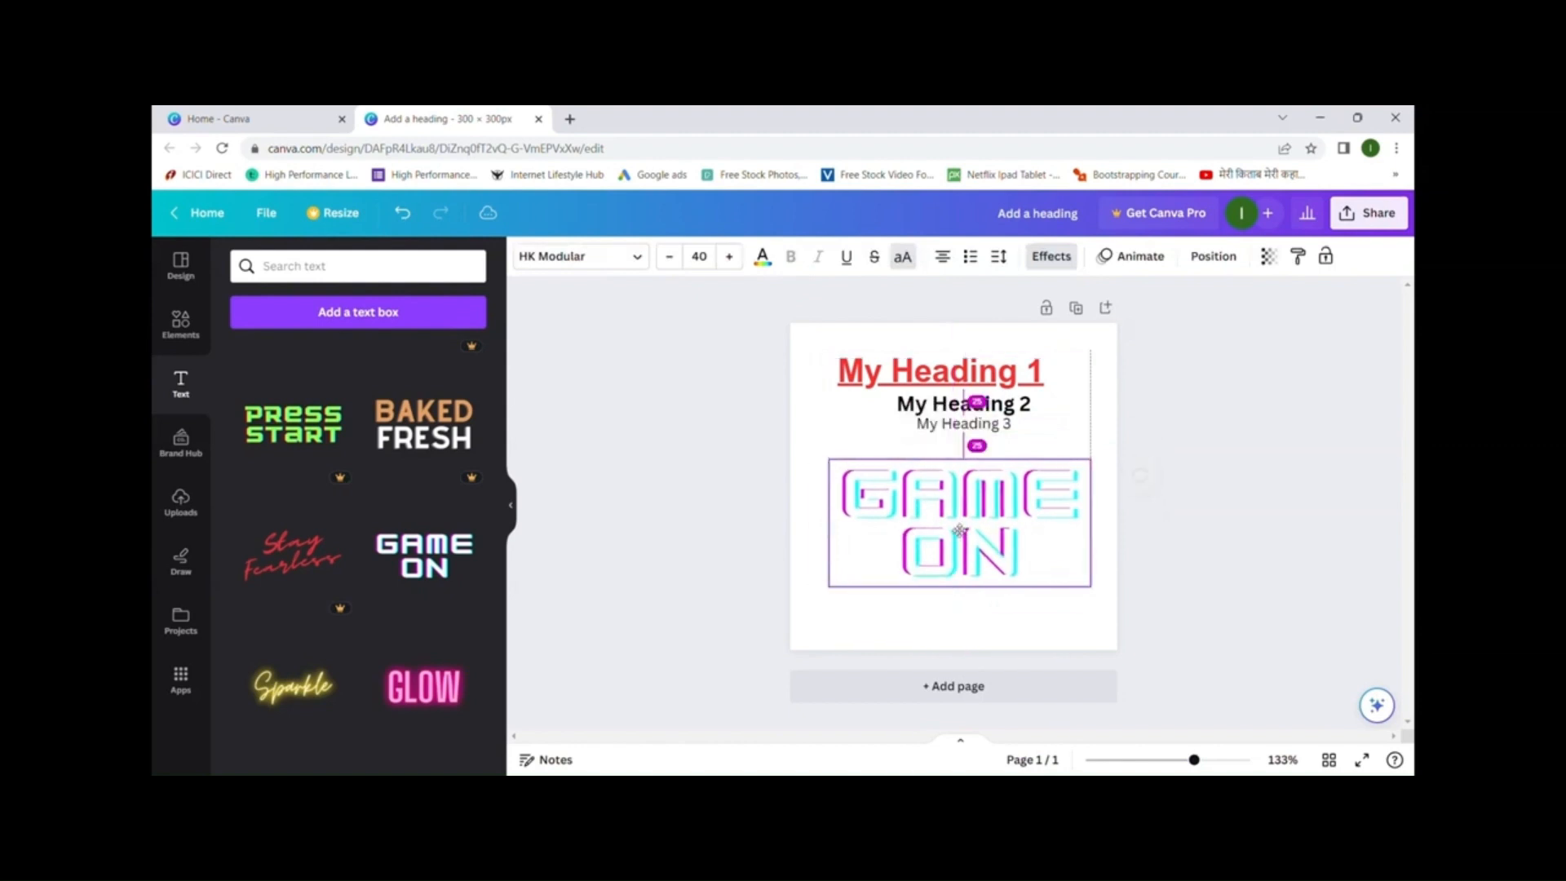
- Add the pink GLOW text design, delete GAME ON, and move GLOW under the headings
scroll(353, 569, down, 3)
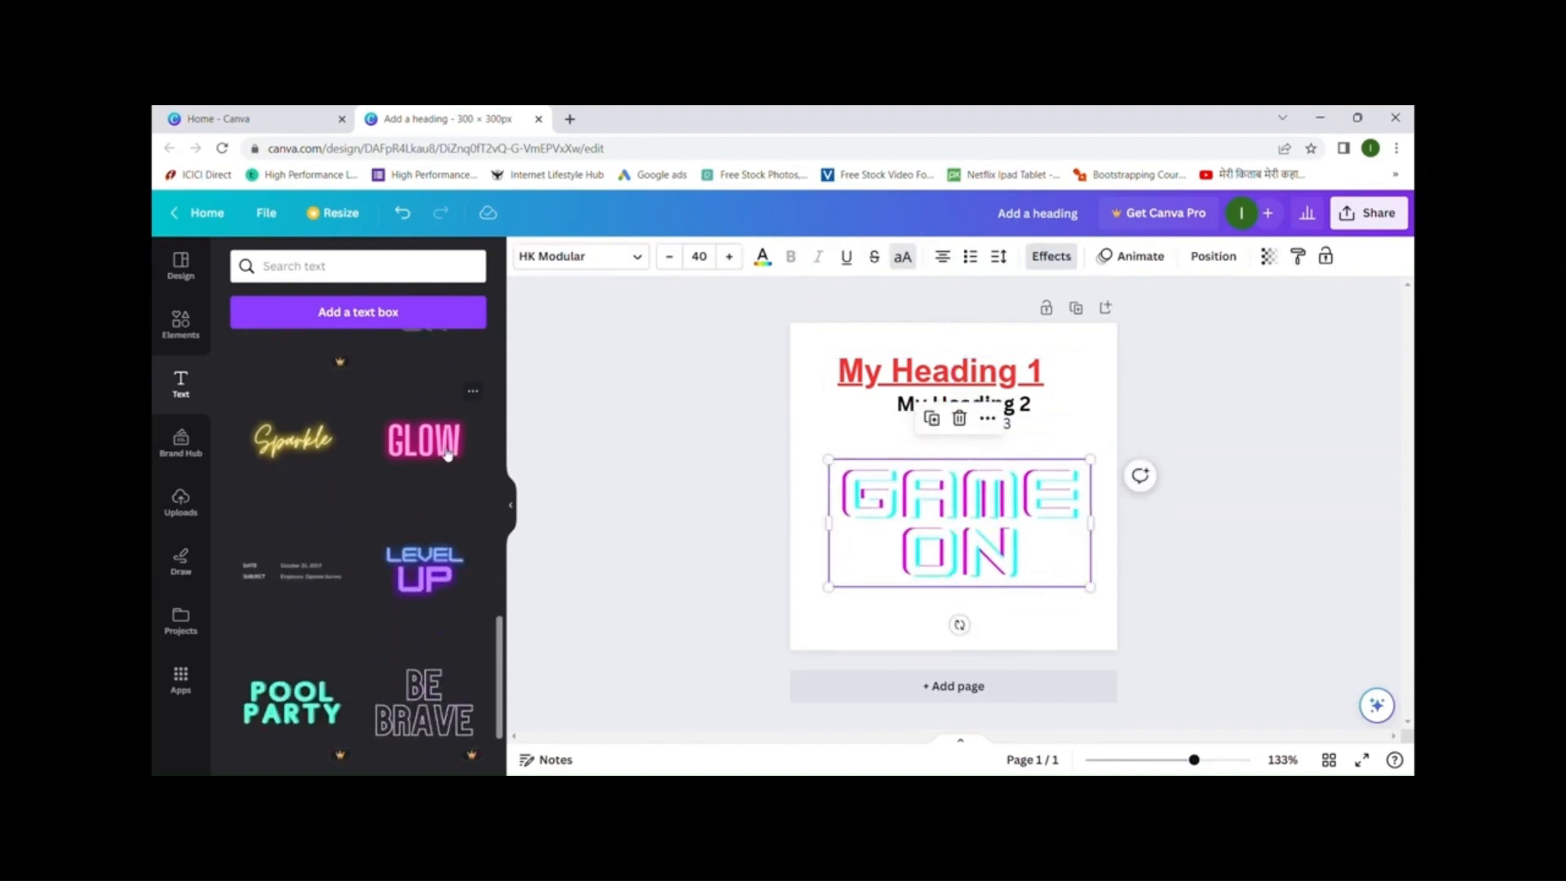
click(438, 472)
drag(982, 509, 982, 608)
click(1004, 506)
drag(1003, 506, 1007, 477)
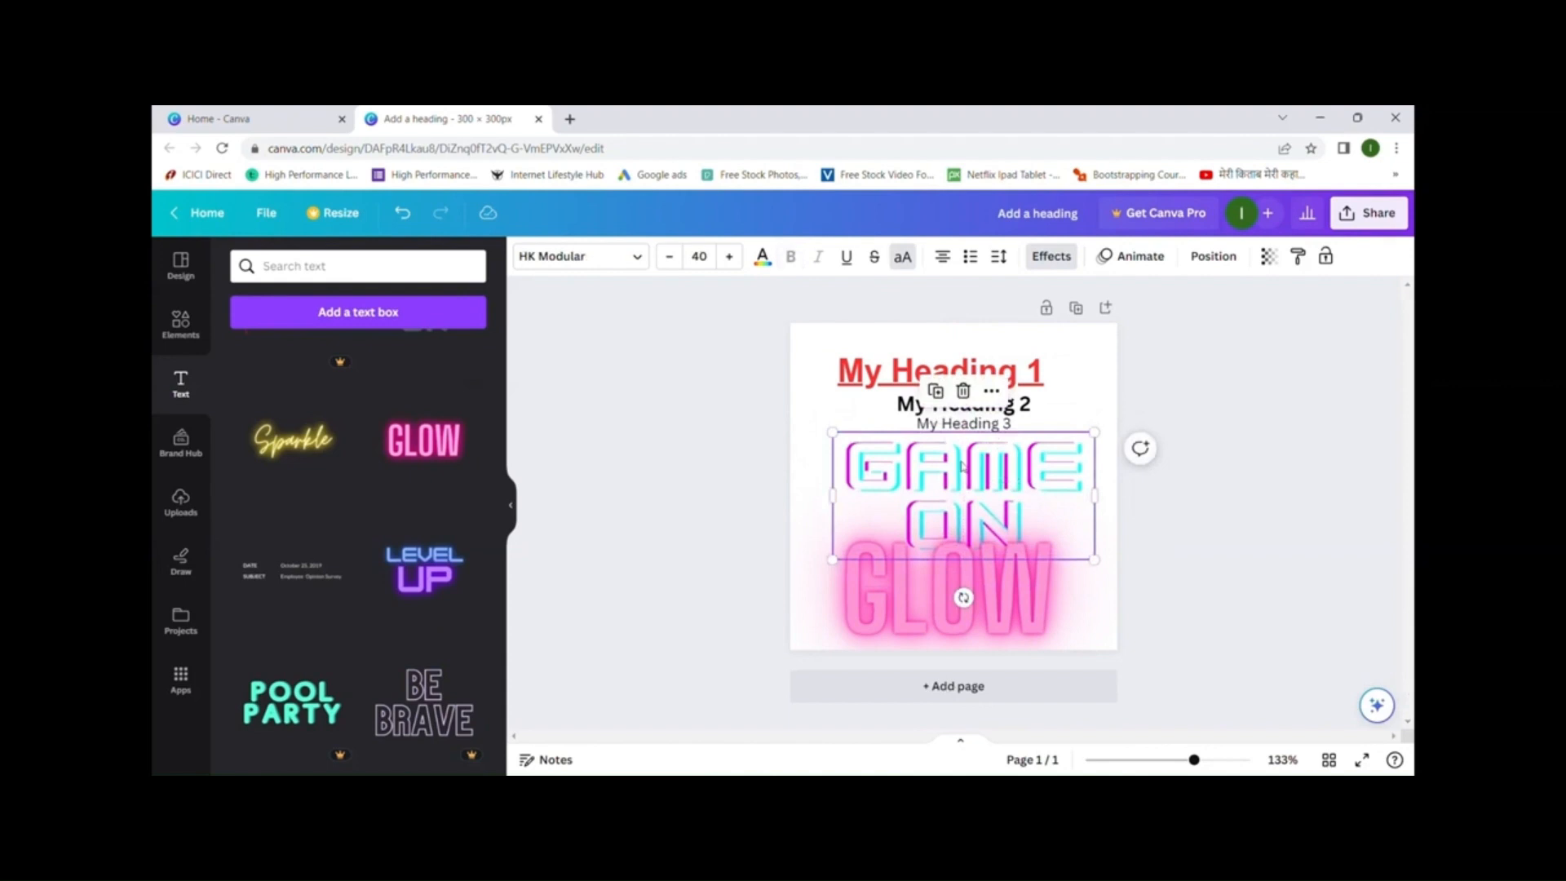
click(964, 394)
drag(955, 584, 965, 527)
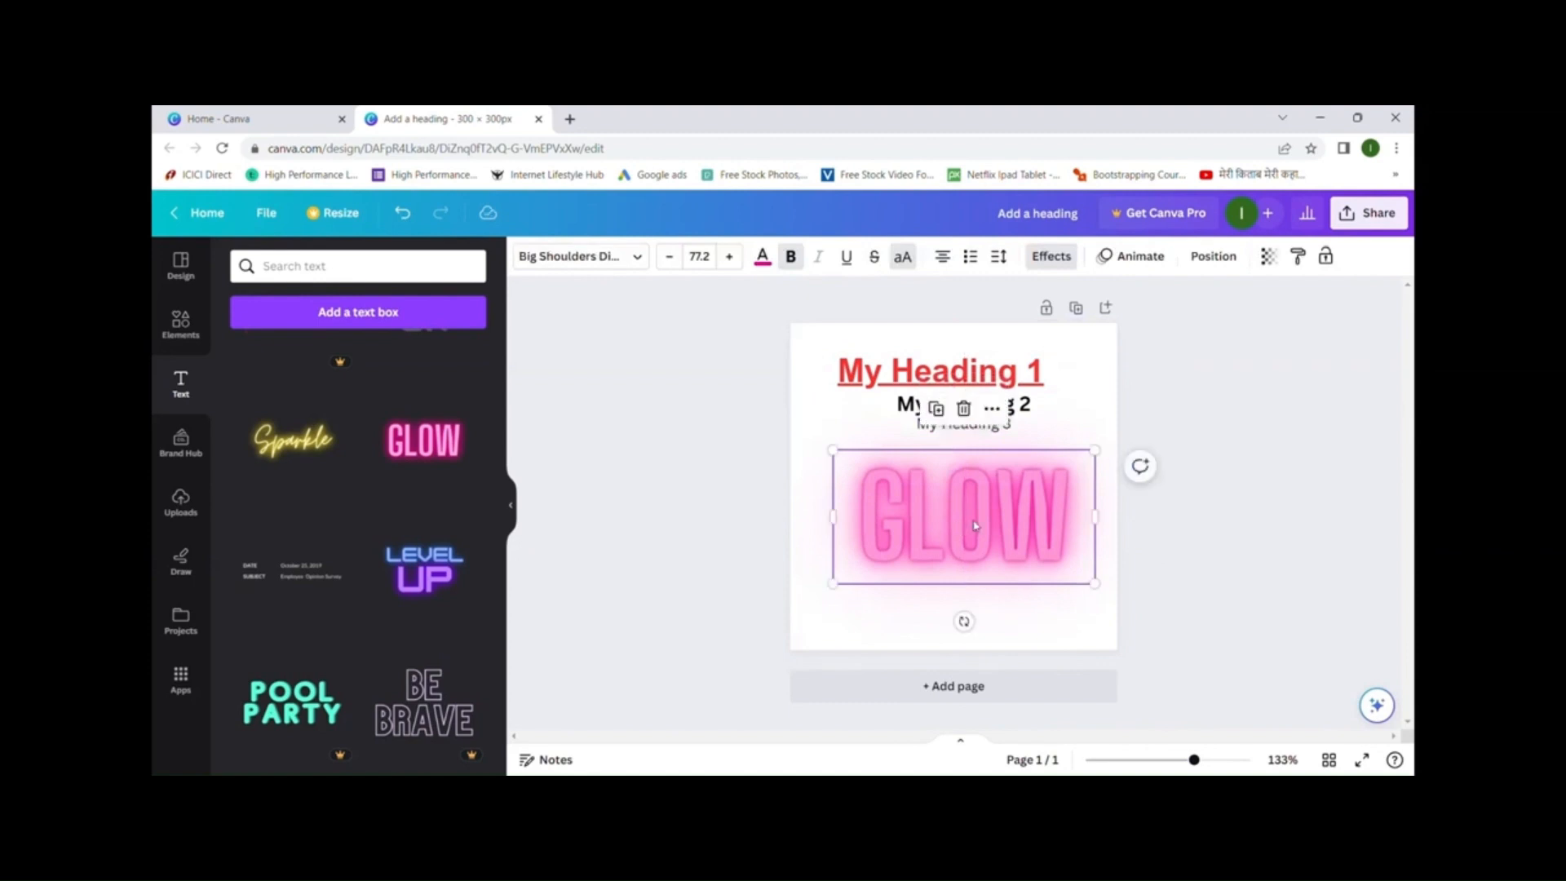
- Search the text designs for 'quotes'
click(365, 271)
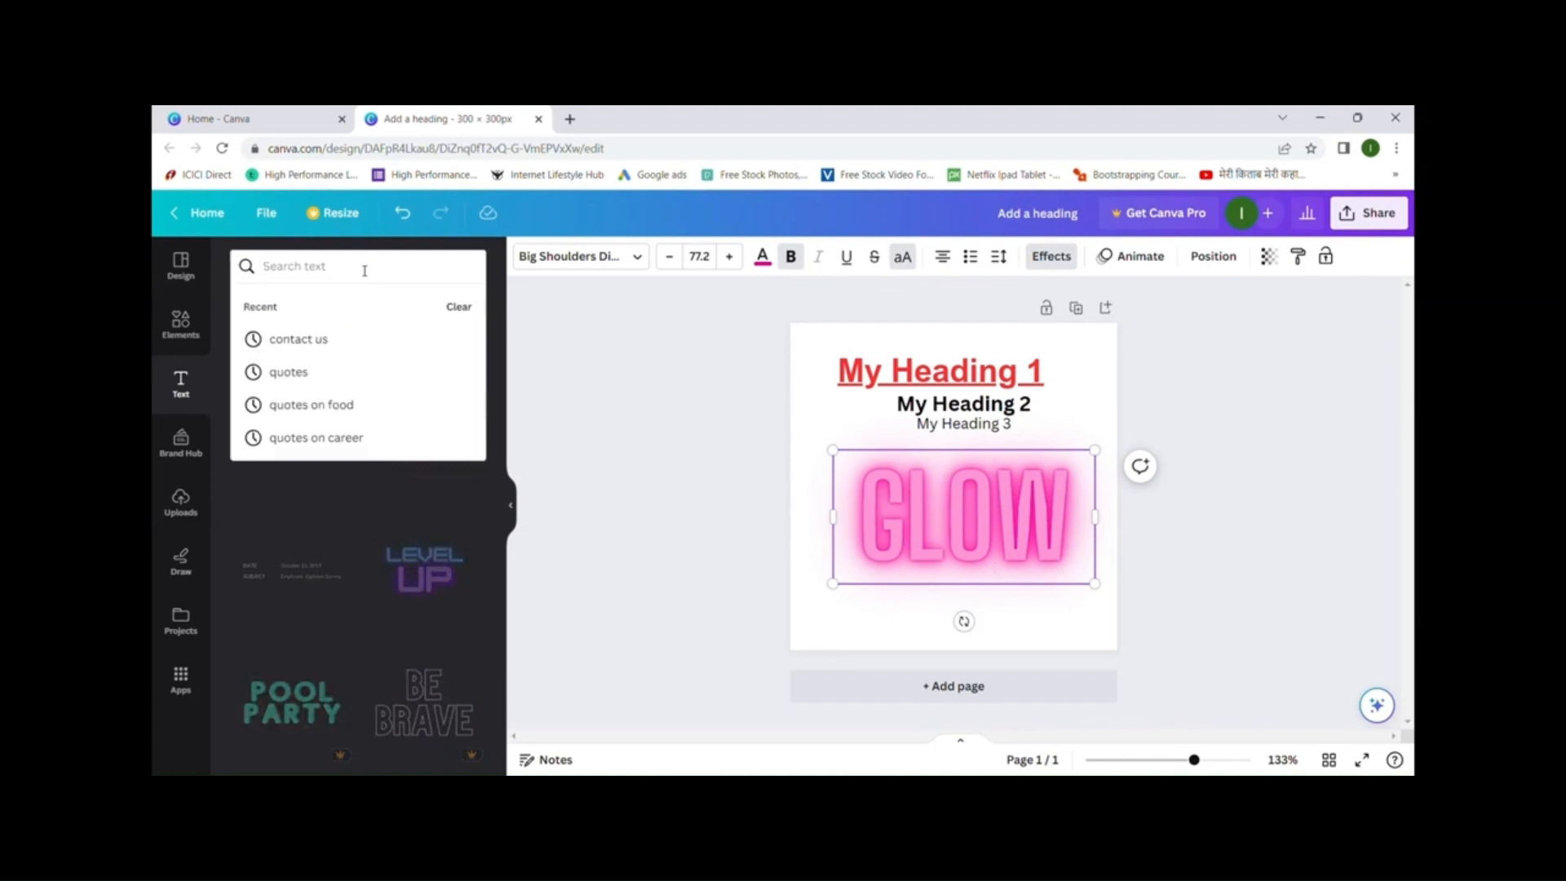
text(u)
key(BackSpace)
text(quote)
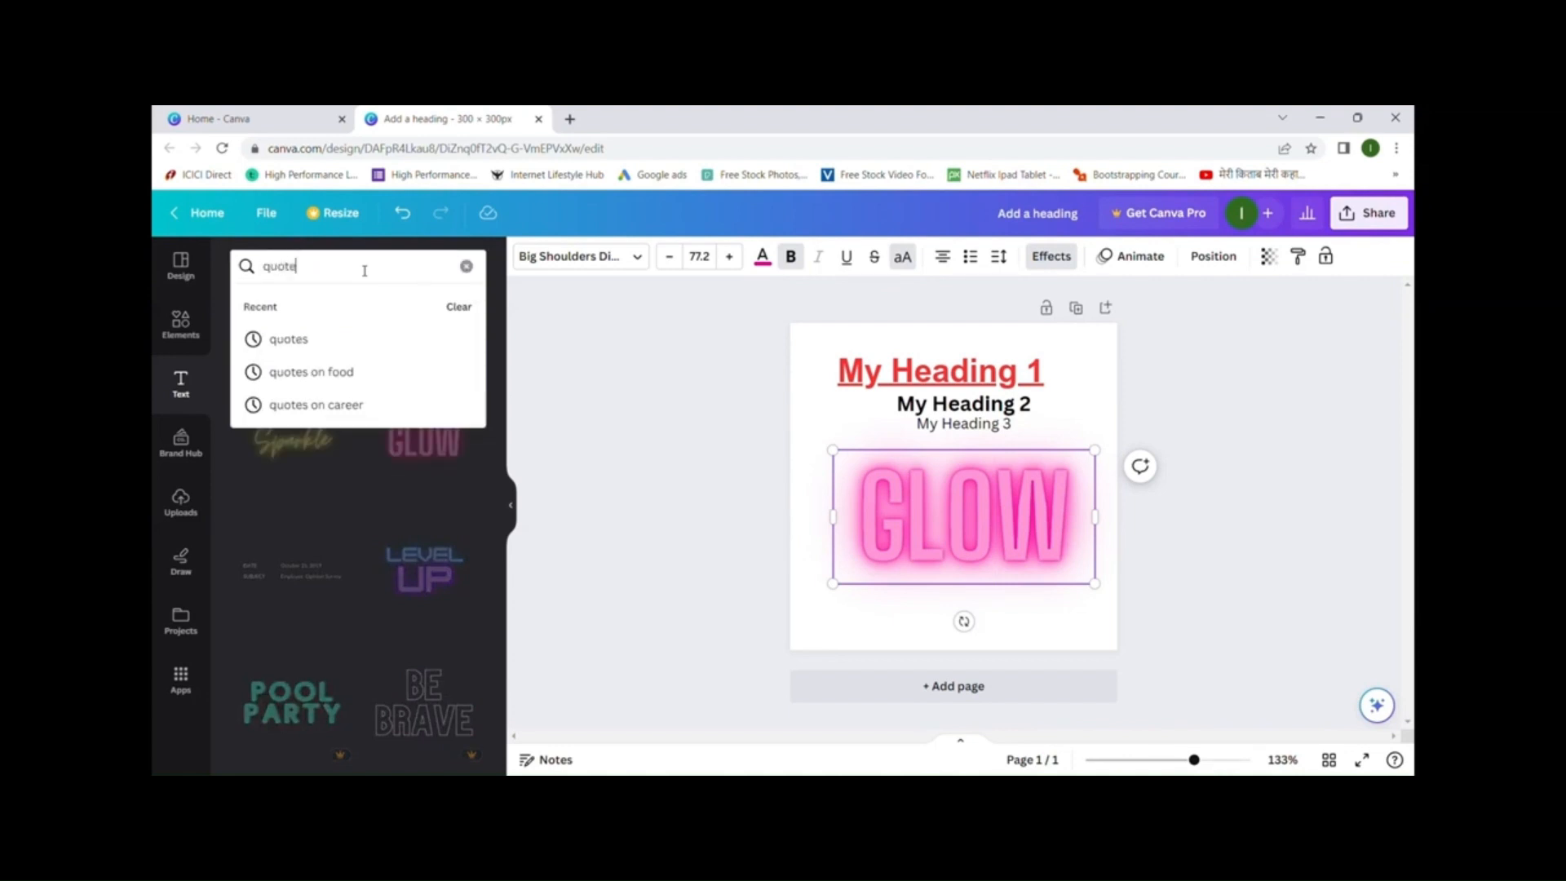
click(362, 340)
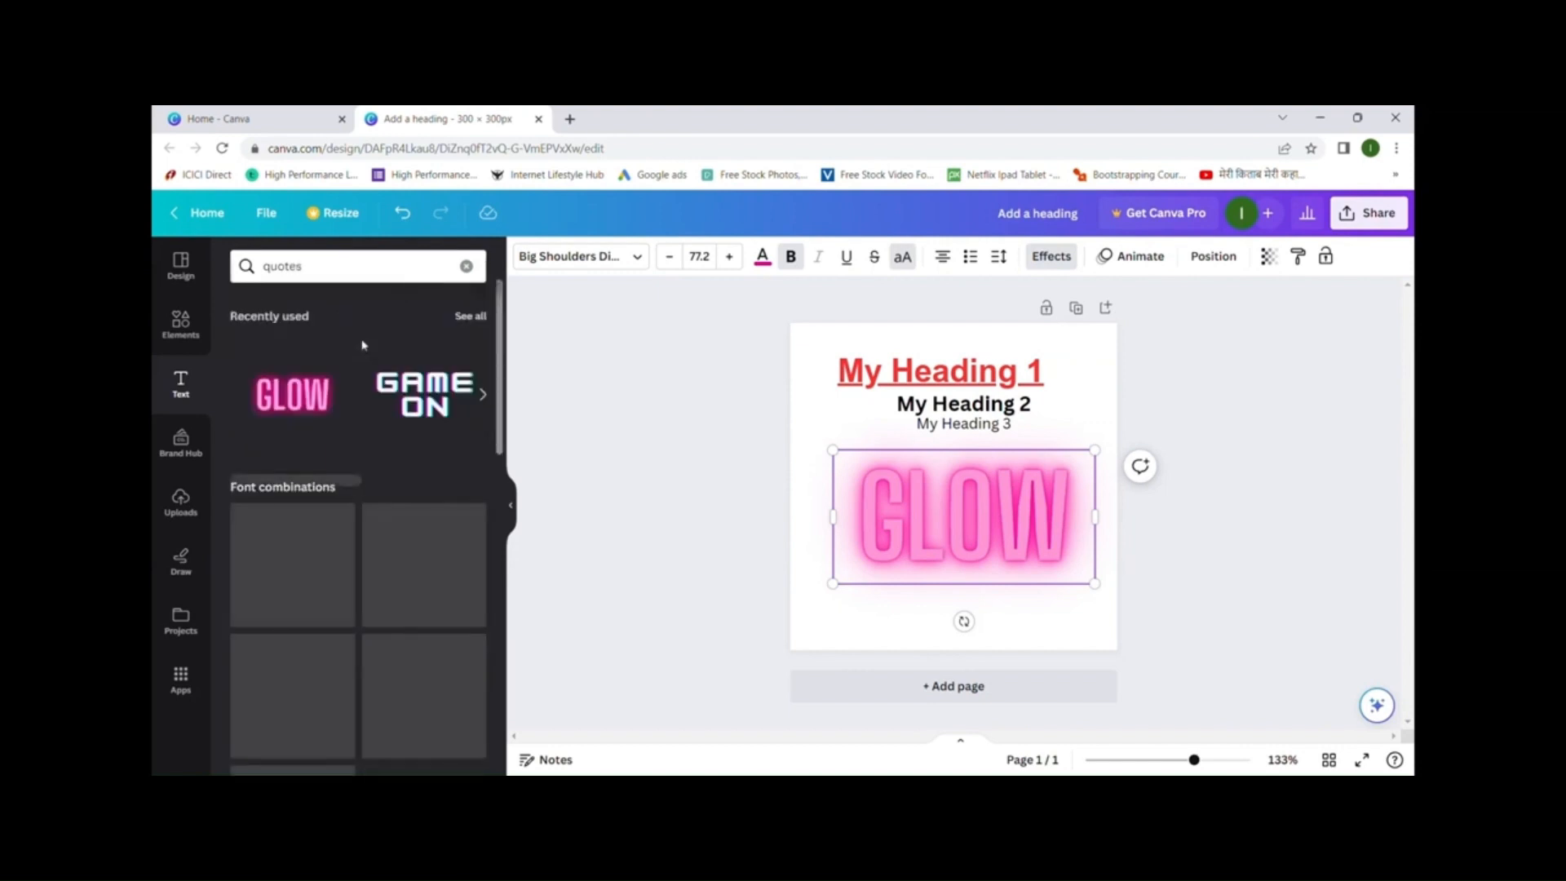
- Browse the quote templates and add a blank second page to the design
scroll(354, 460, down, 4)
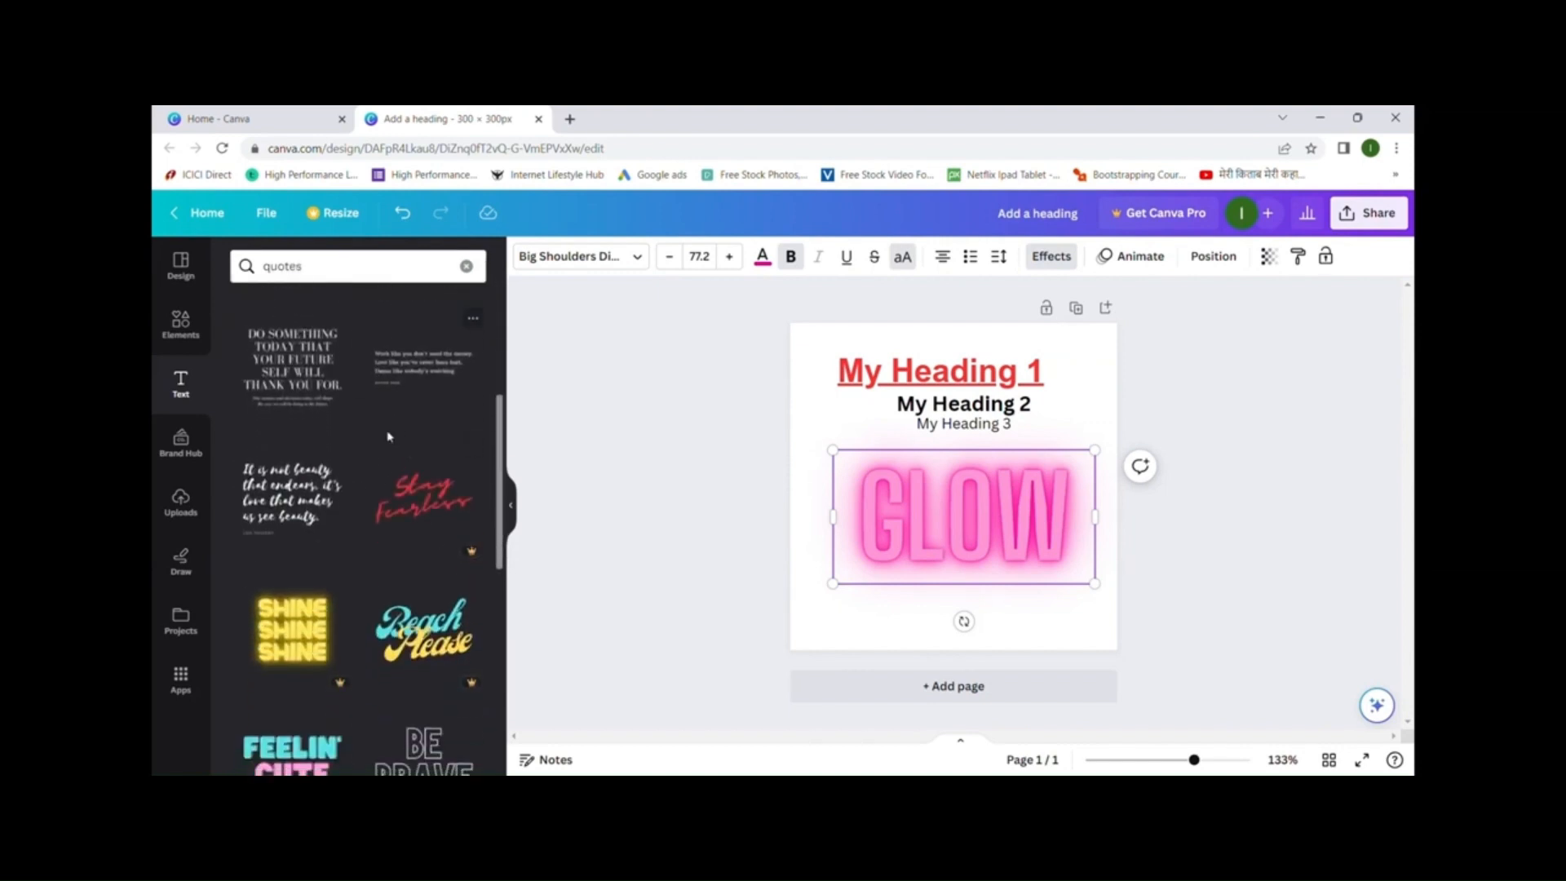
scroll(336, 528, down, 6)
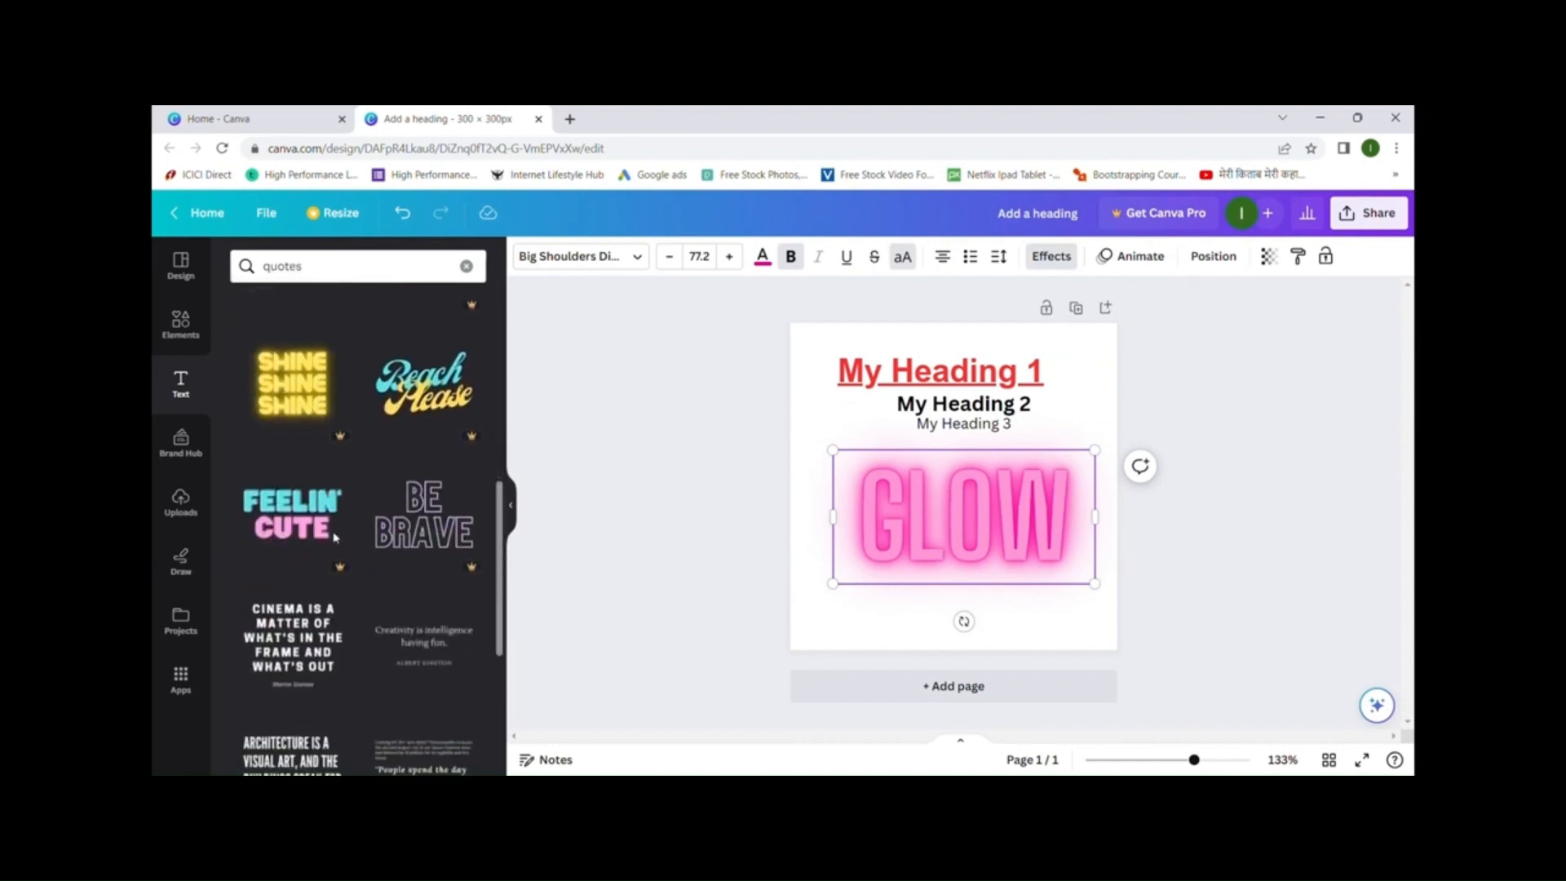
scroll(354, 481, up, 2)
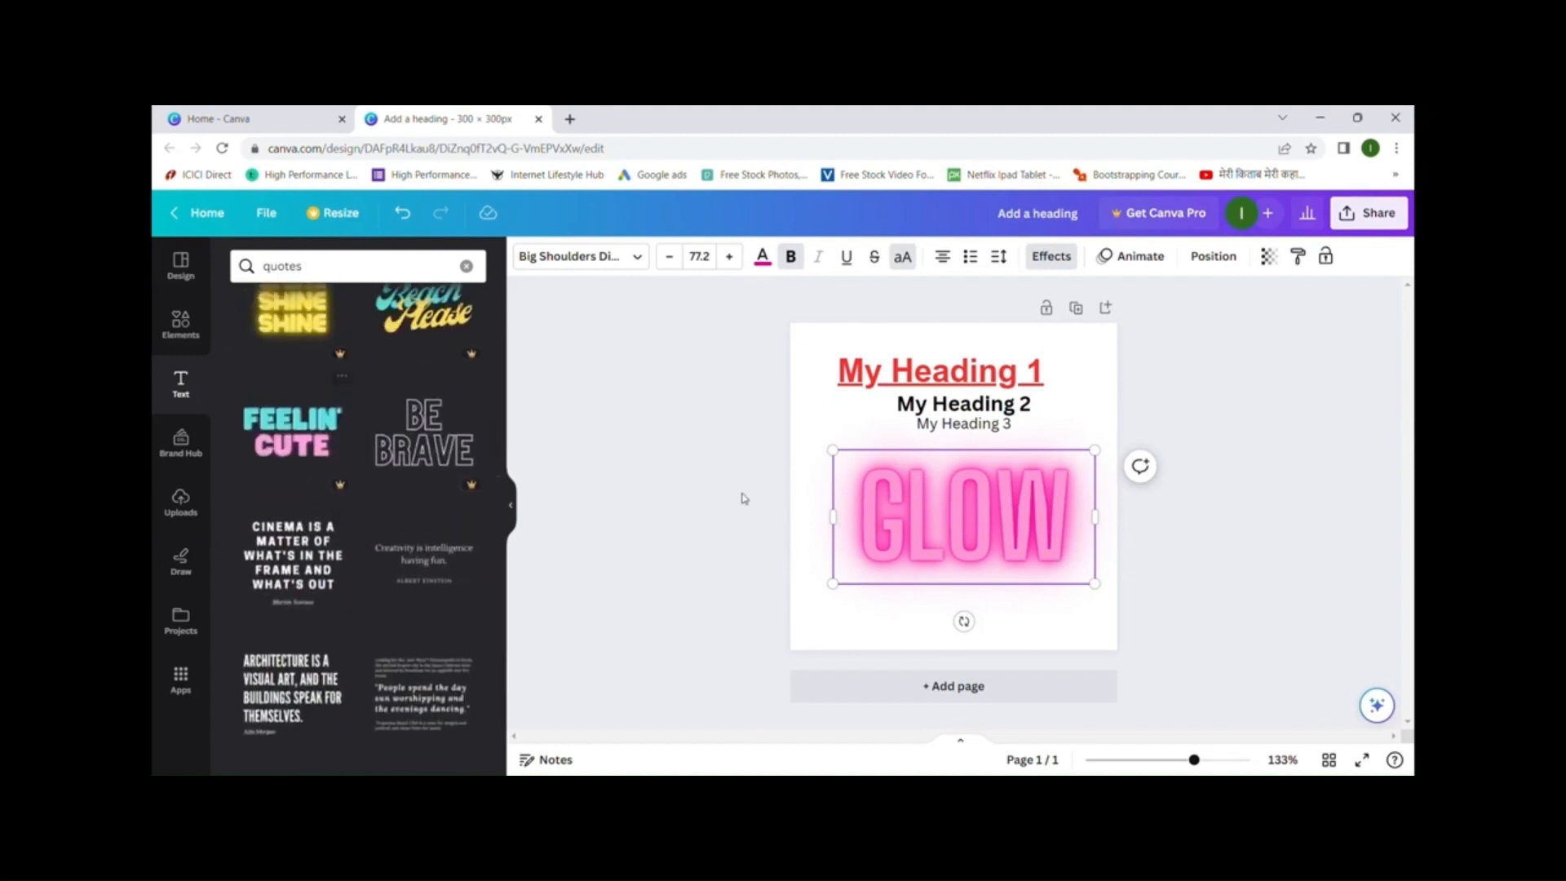
click(1059, 691)
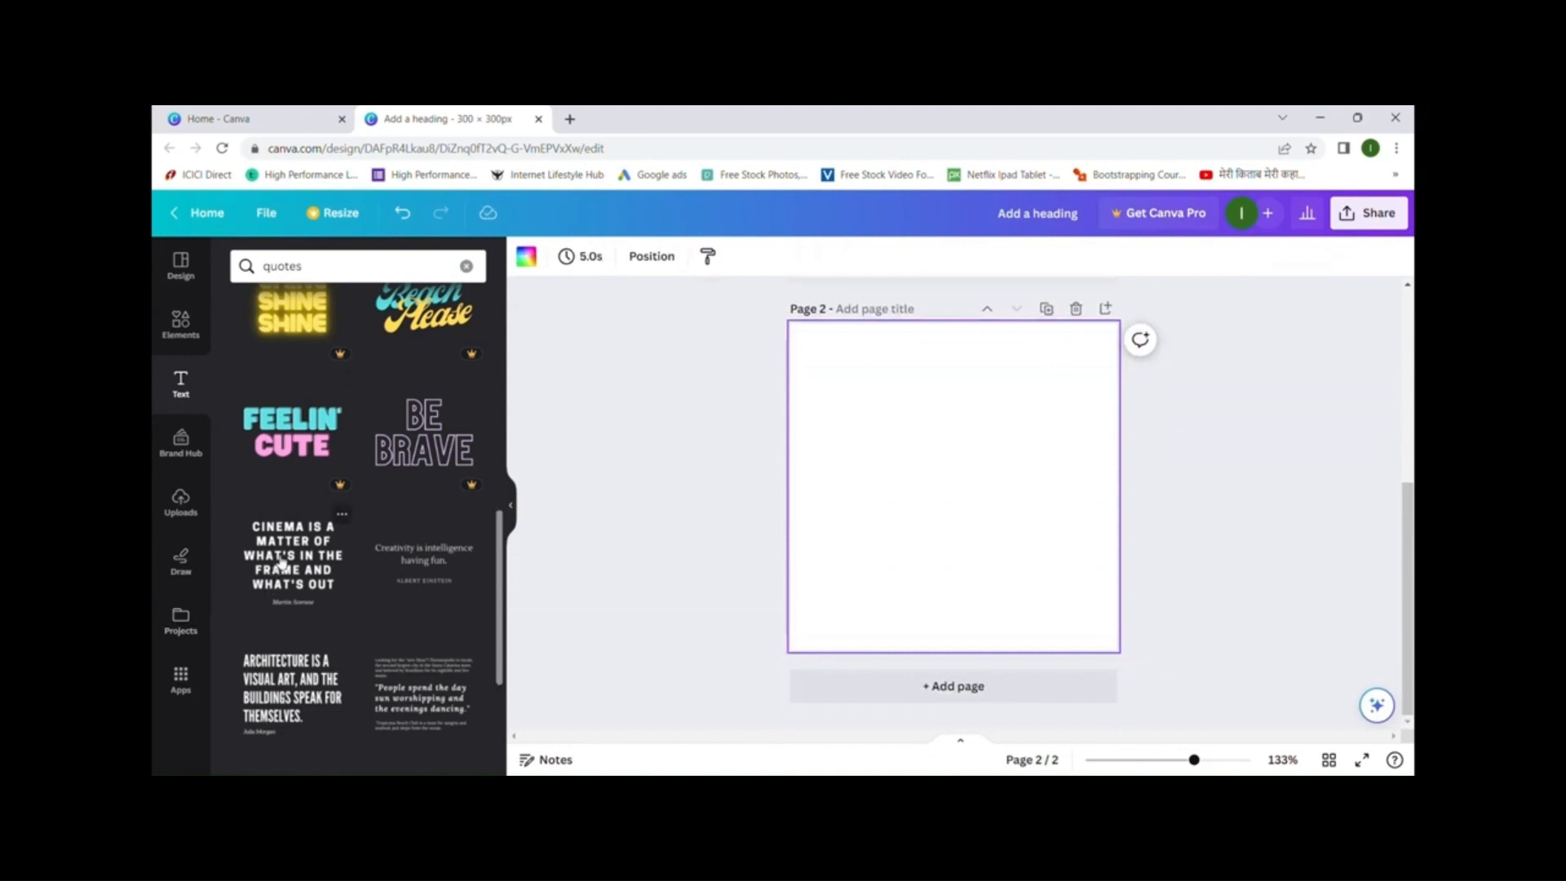
- Add the 'Cinema is a matter of what's in the frame' quote to Page 2 and remove the duplicate copies
click(282, 561)
drag(967, 498, 938, 428)
click(998, 356)
click(985, 336)
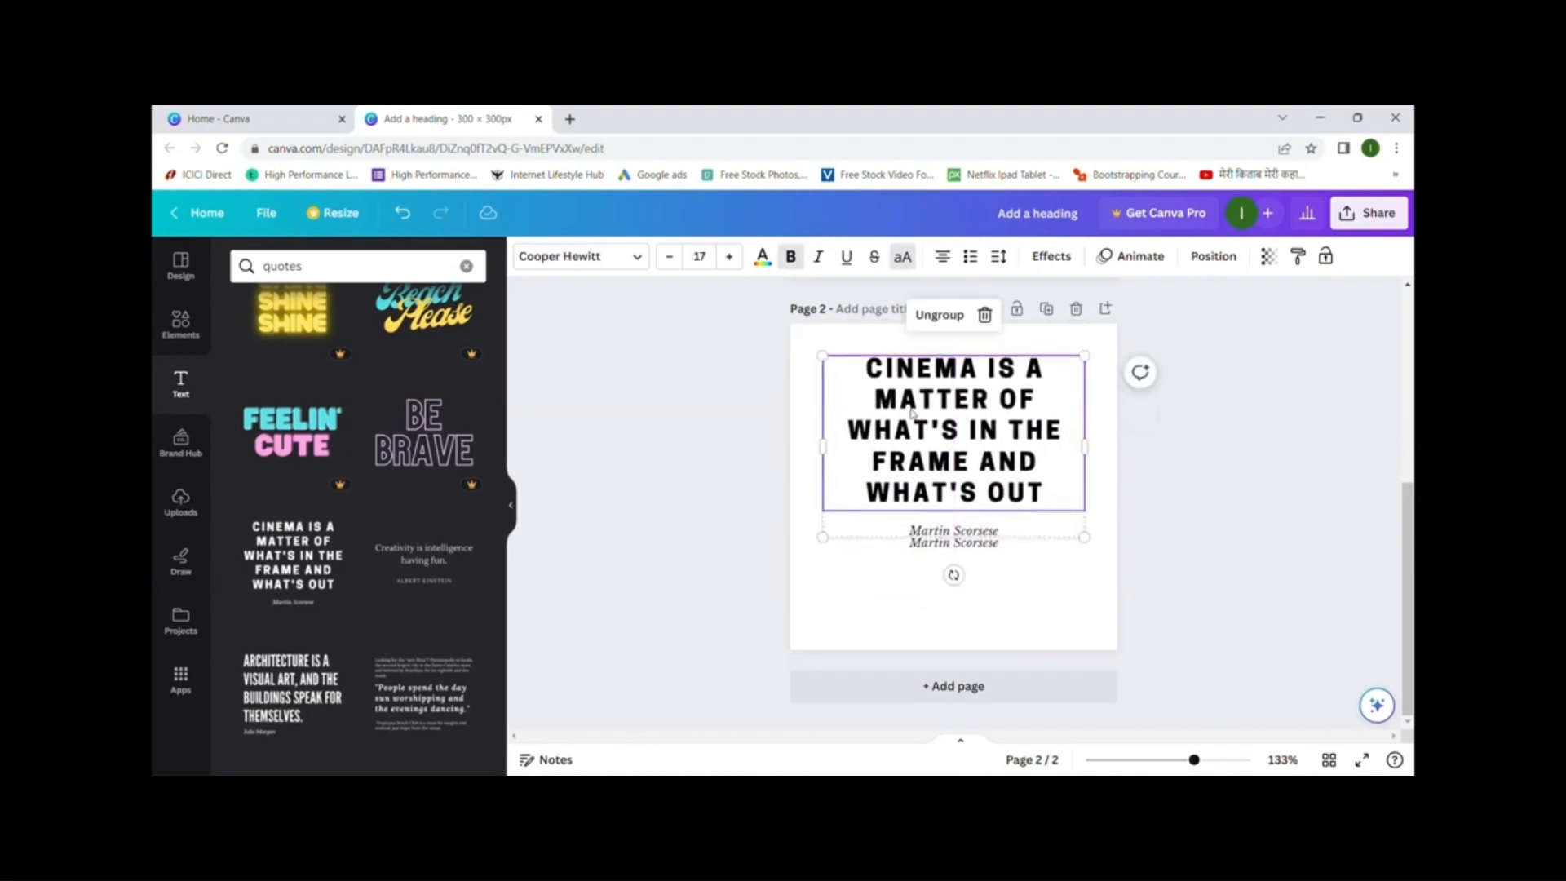
- Recolour the Cinema quote text Cobalt blue
double_click(916, 411)
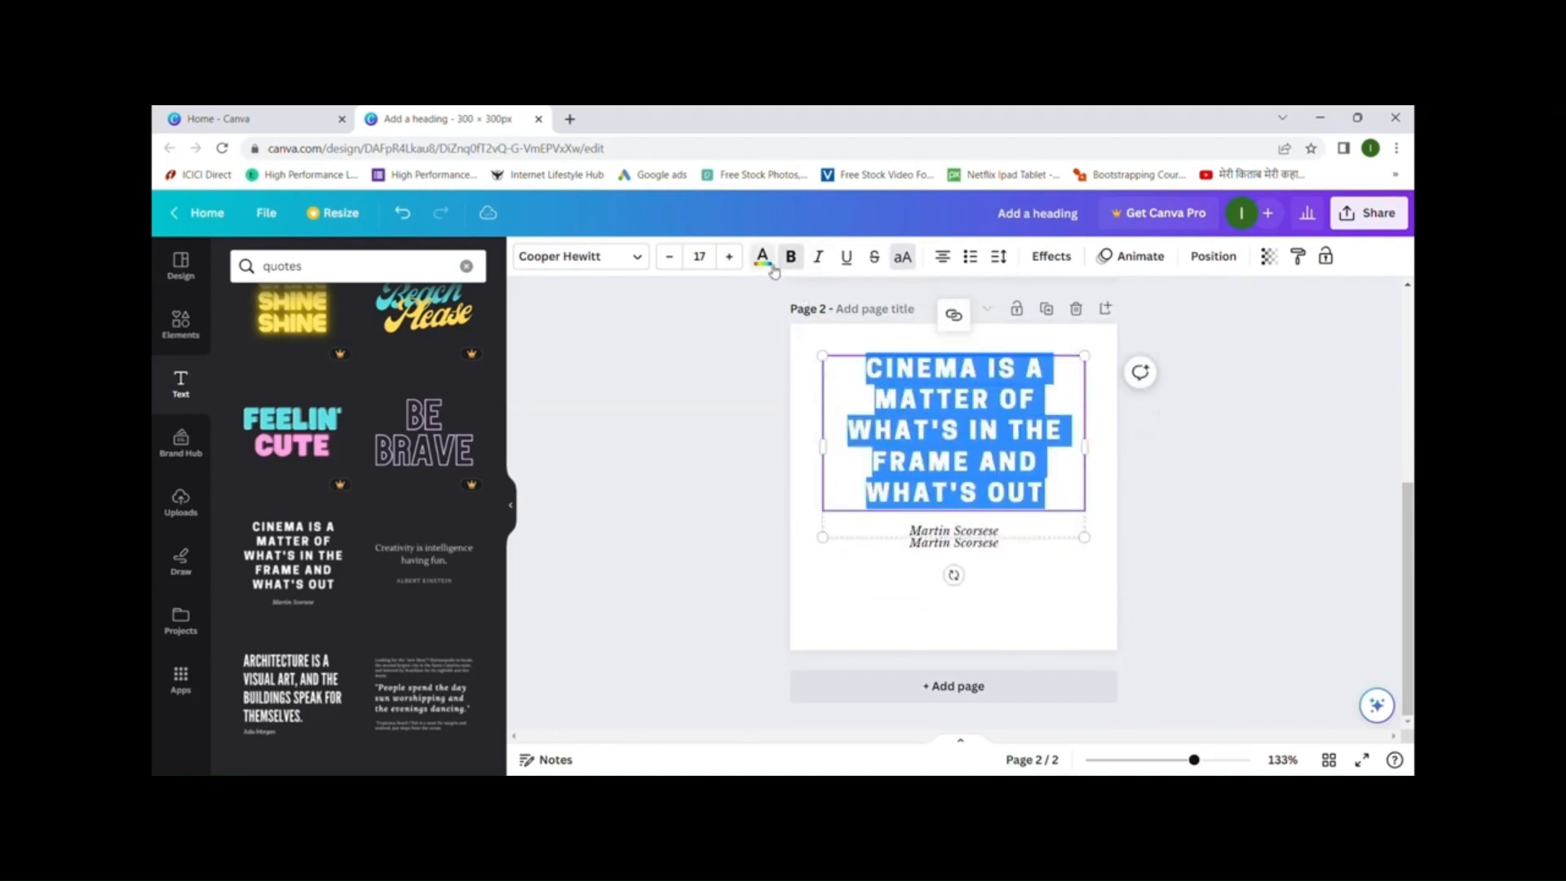
click(761, 258)
click(469, 642)
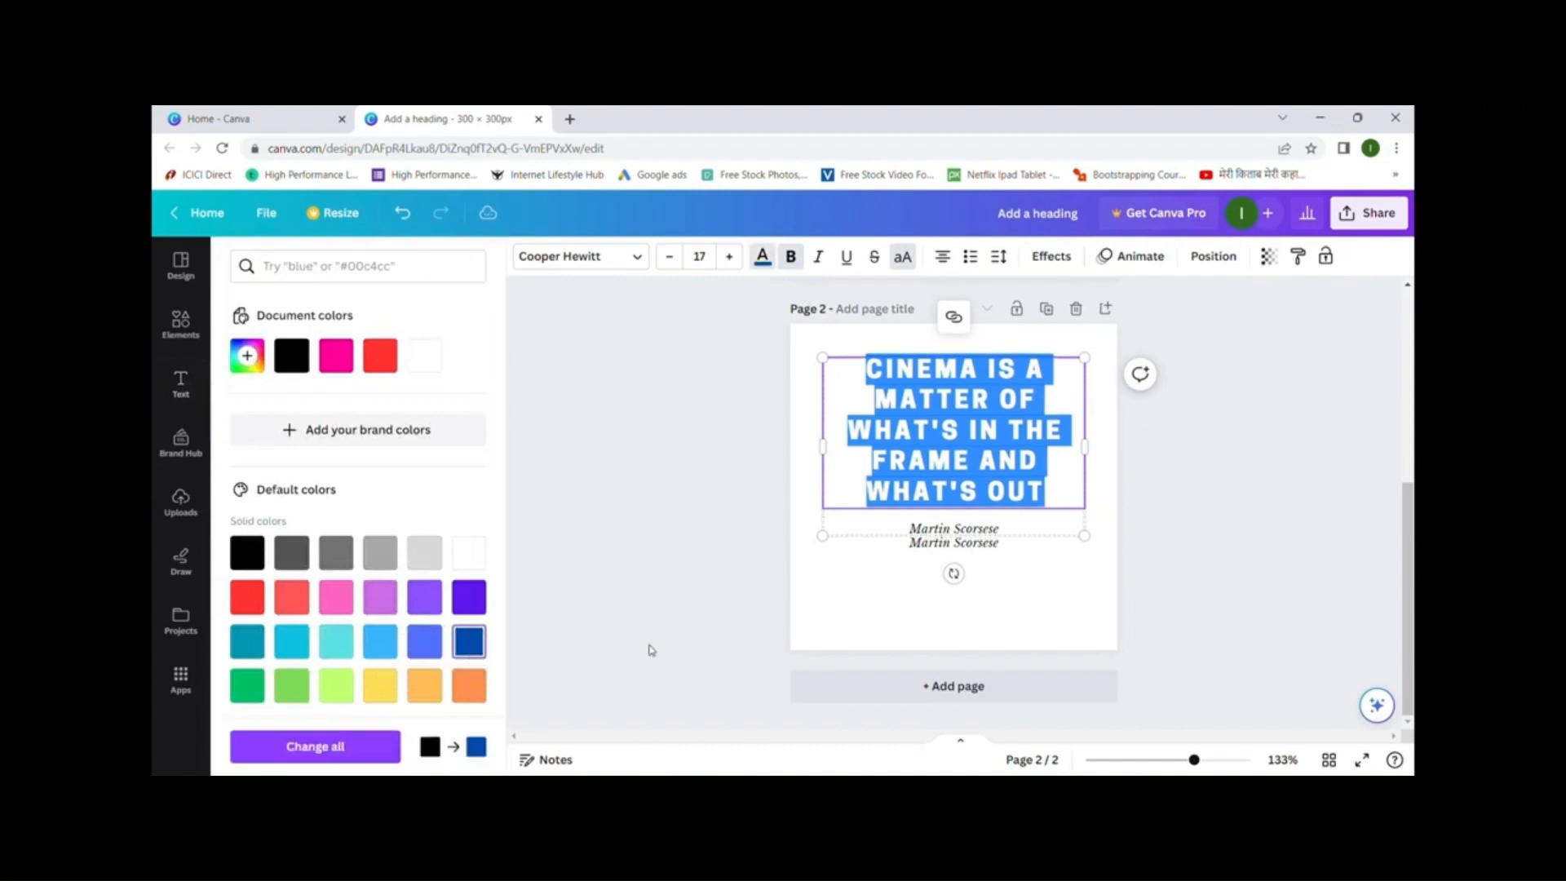
click(991, 617)
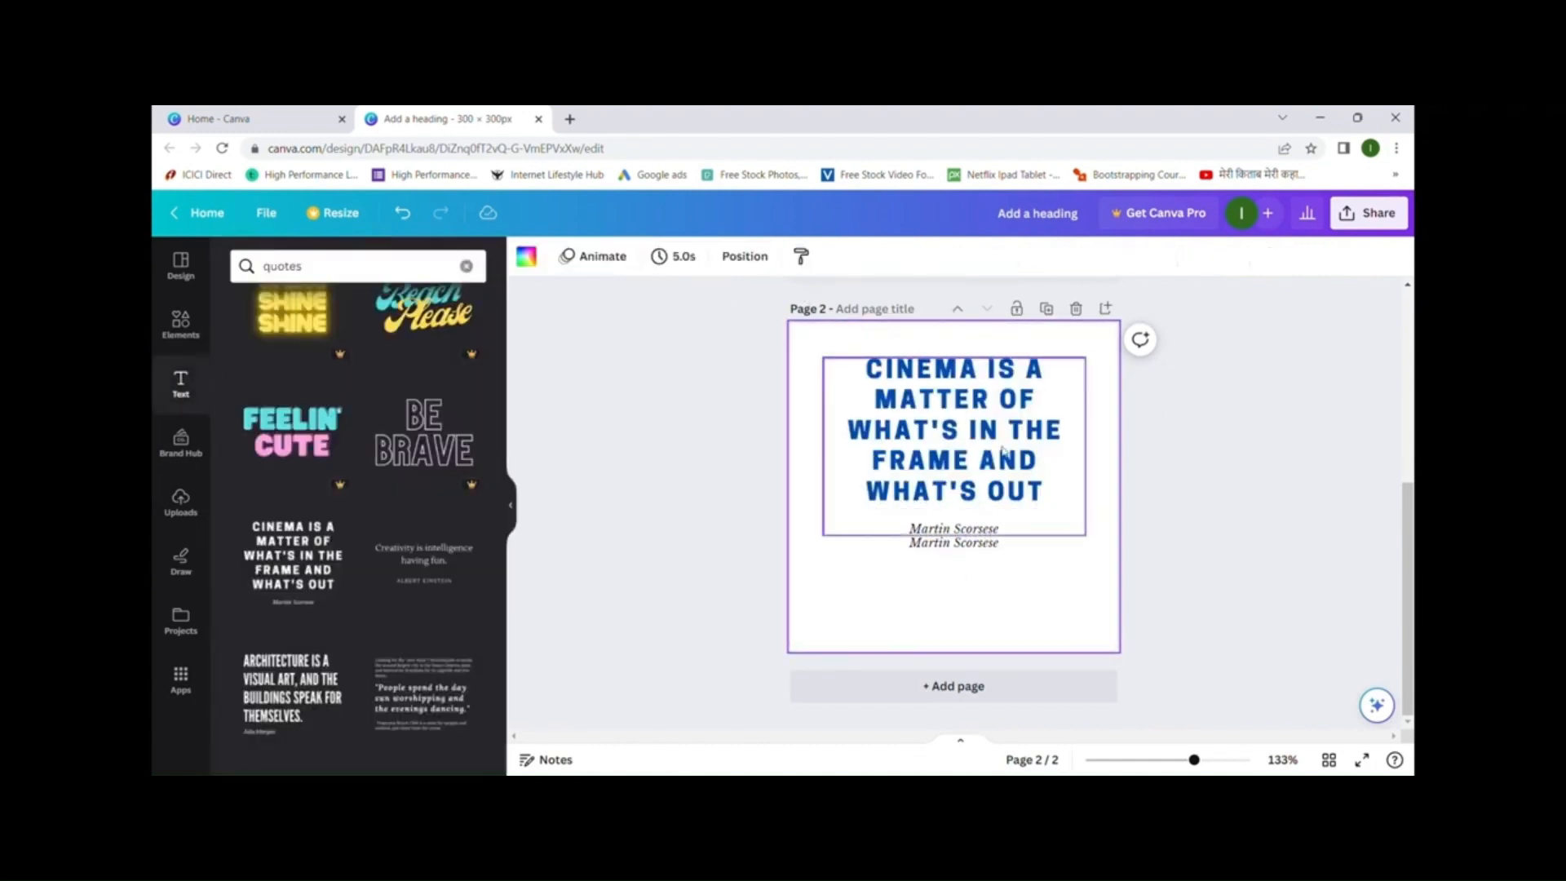
click(356, 270)
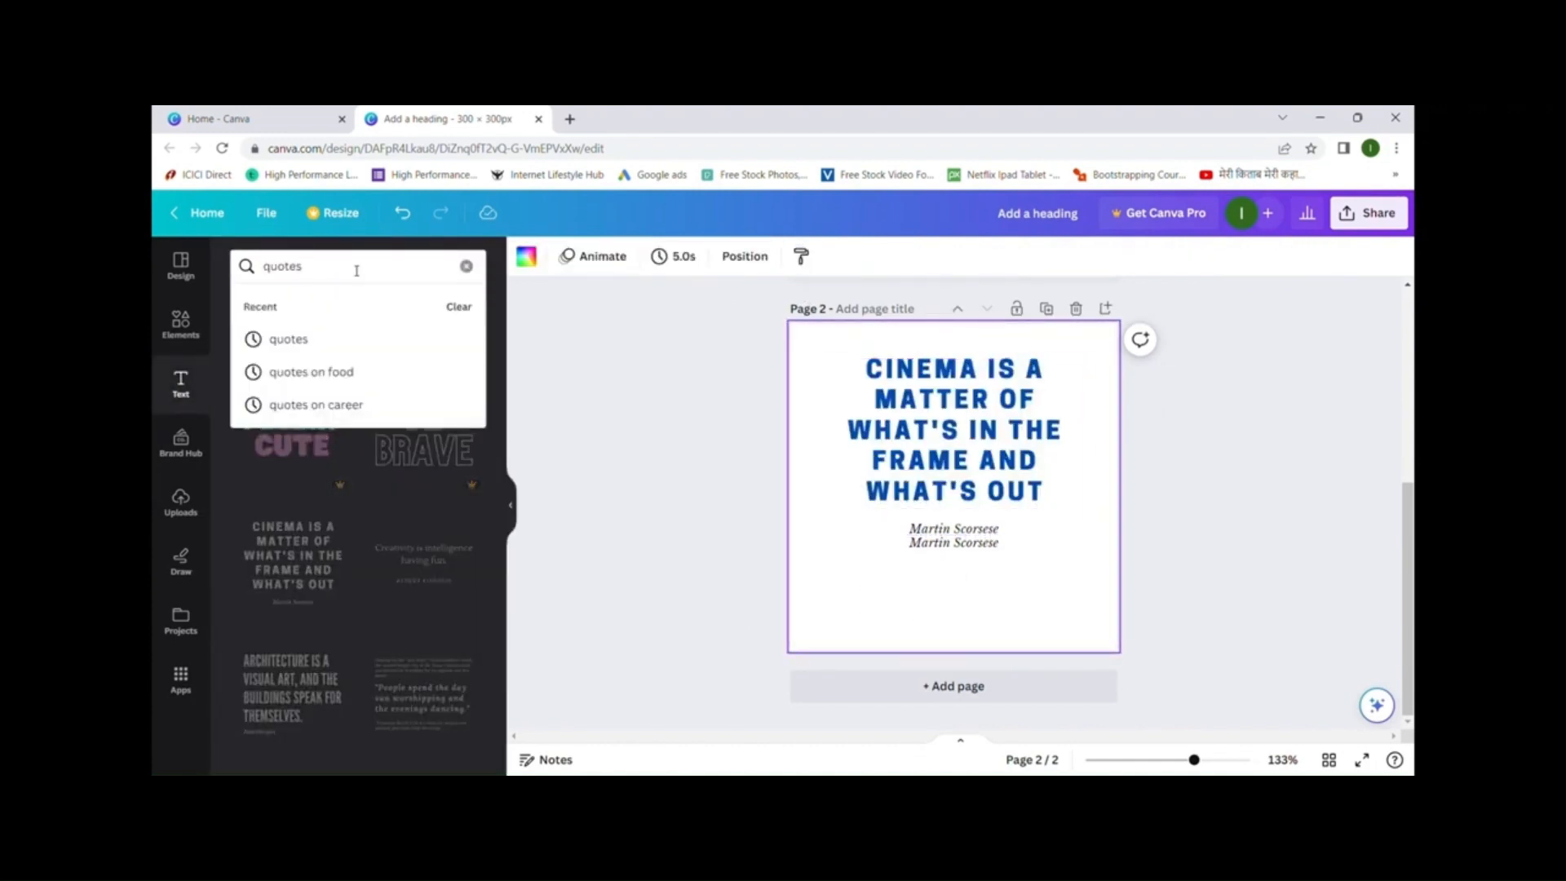
- Search the text templates for 'contact us' and add a blank third page
key(BackSpace)
text(contac)
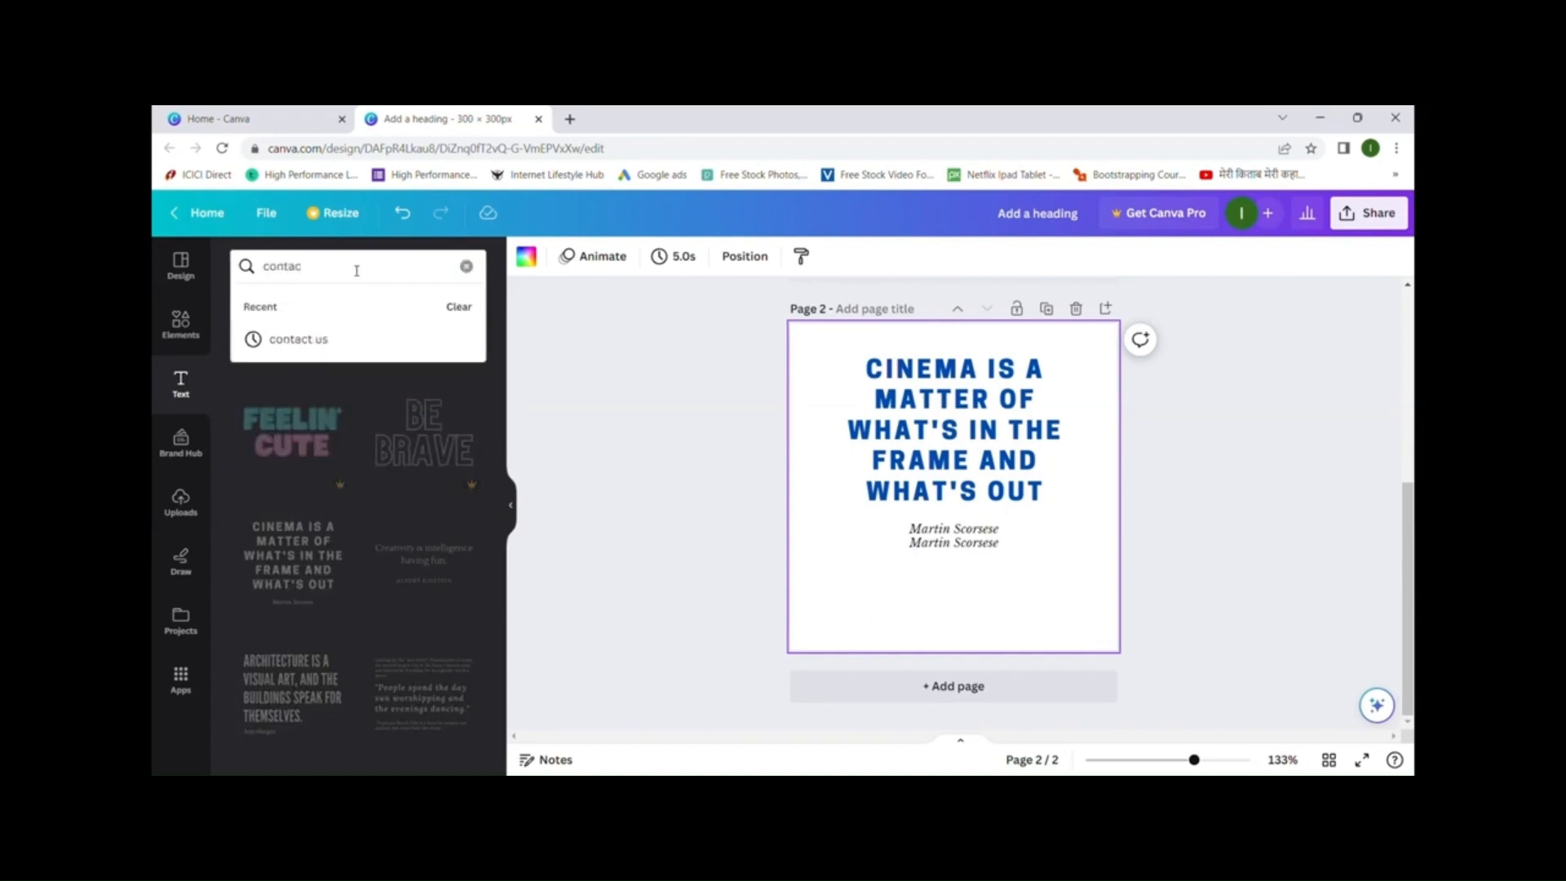
click(343, 337)
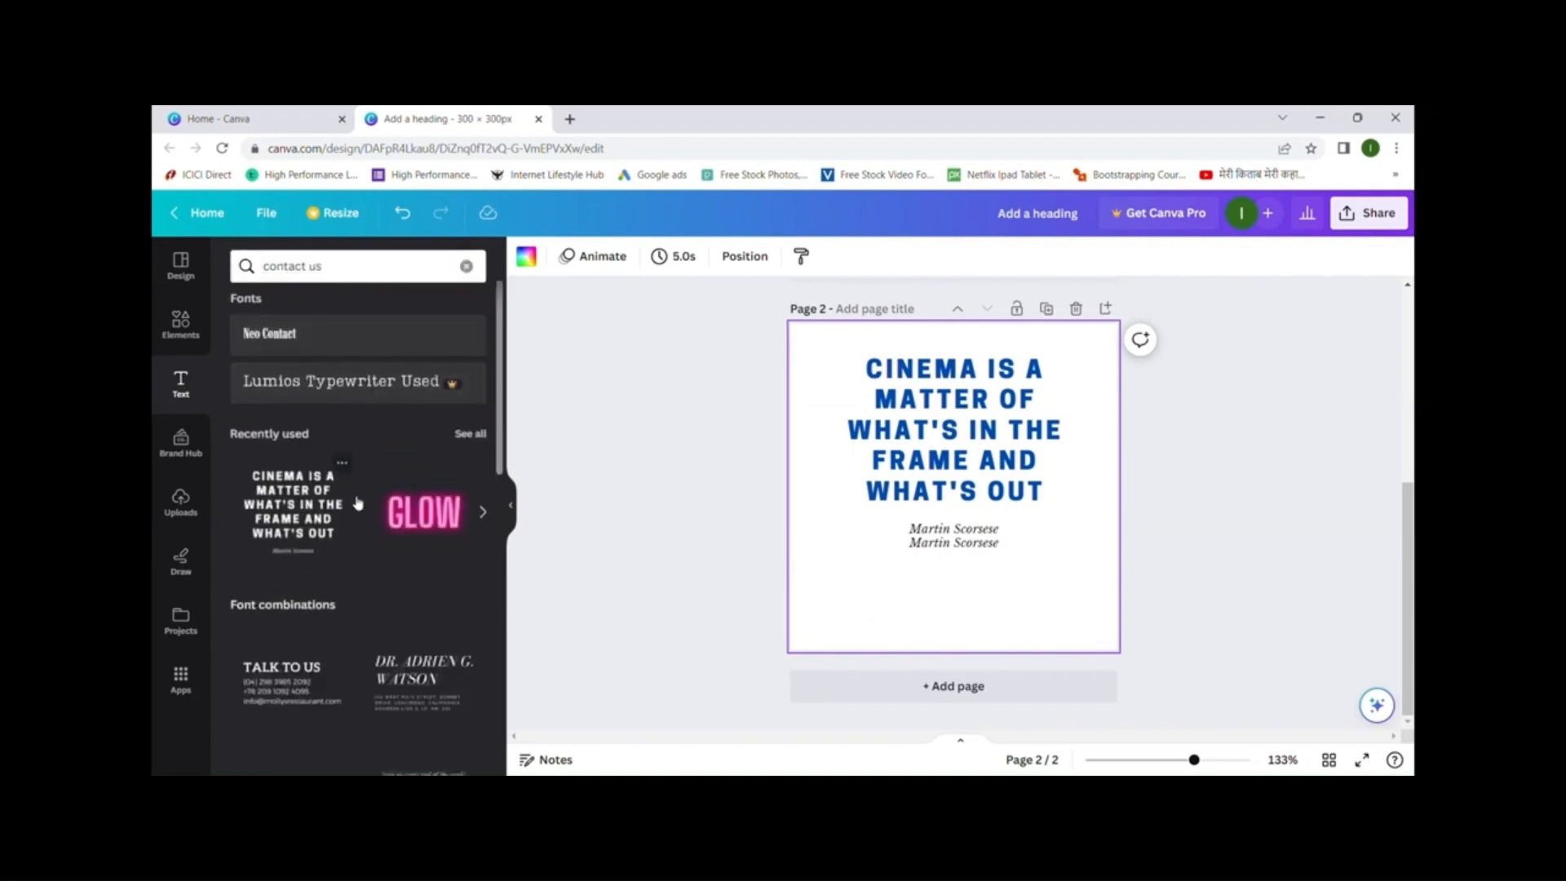
scroll(356, 502, down, 3)
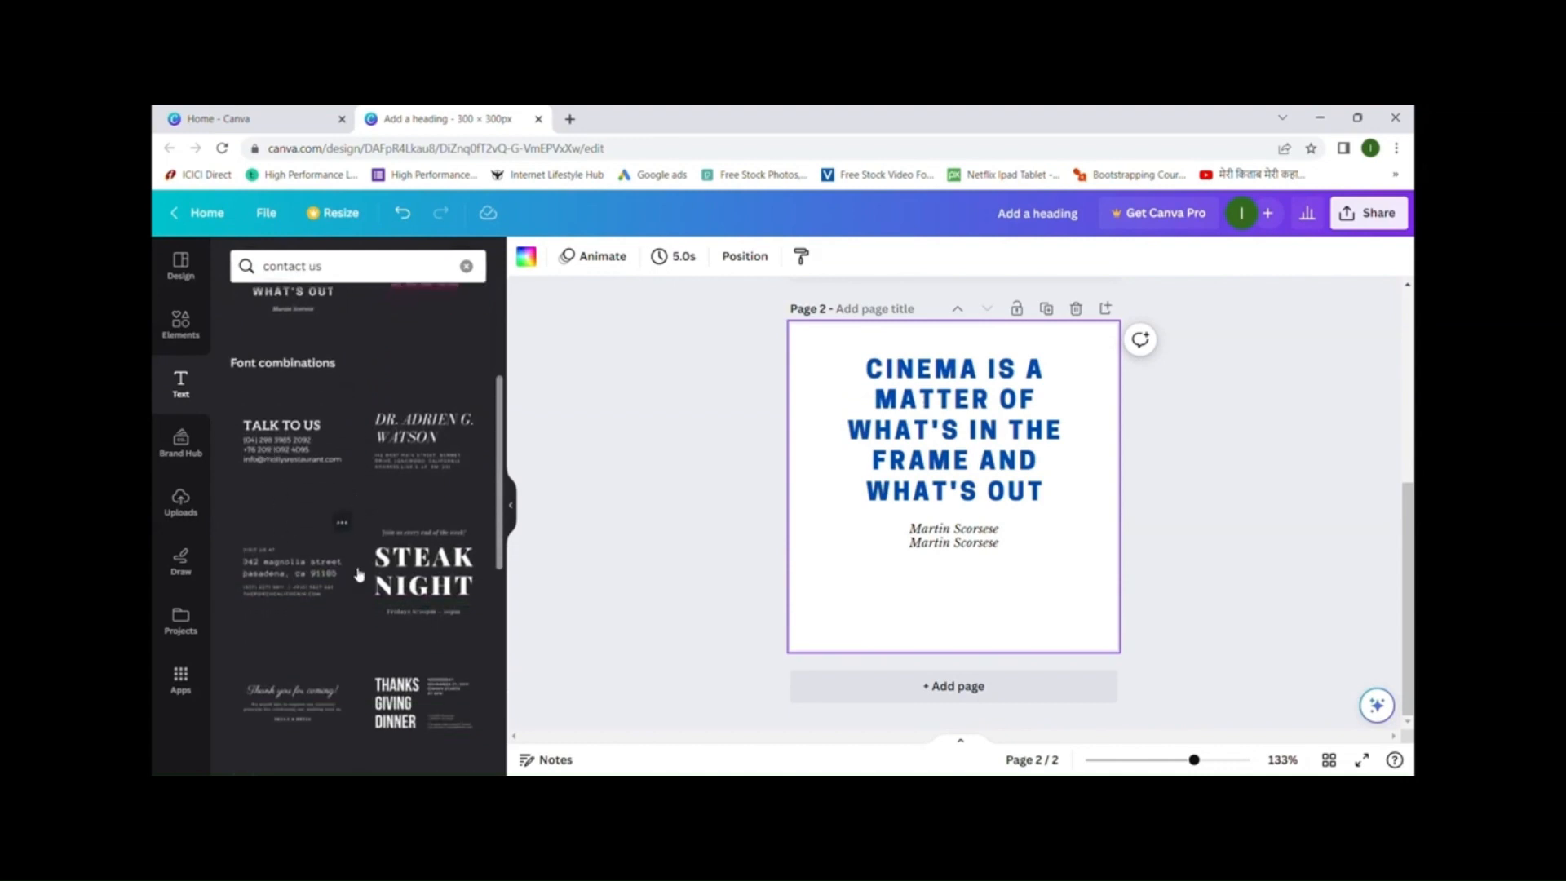
scroll(359, 530, down, 3)
click(1002, 501)
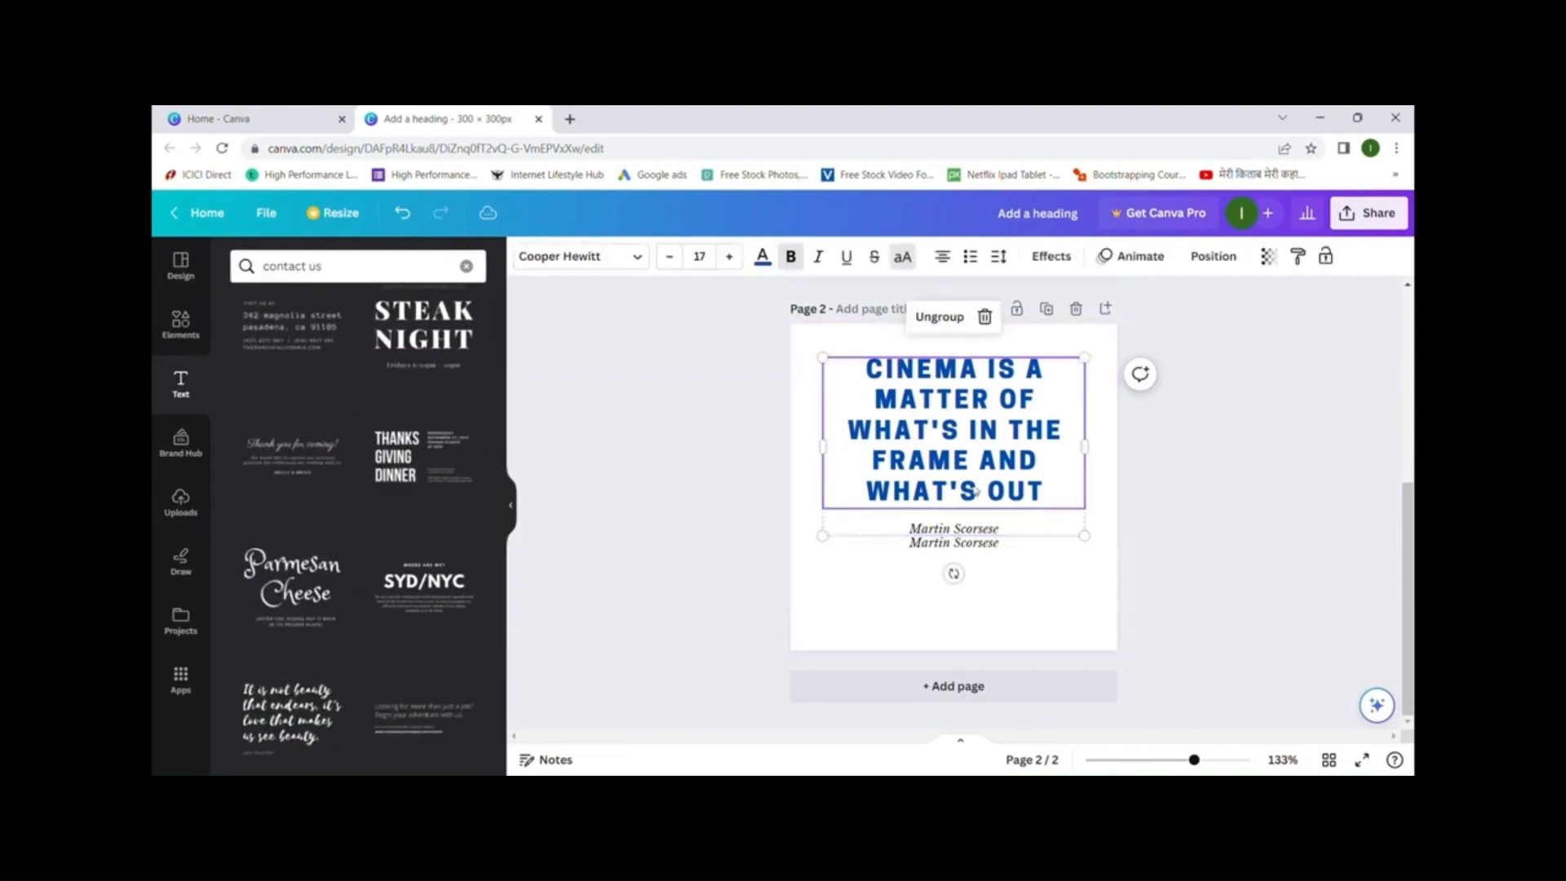
click(1003, 692)
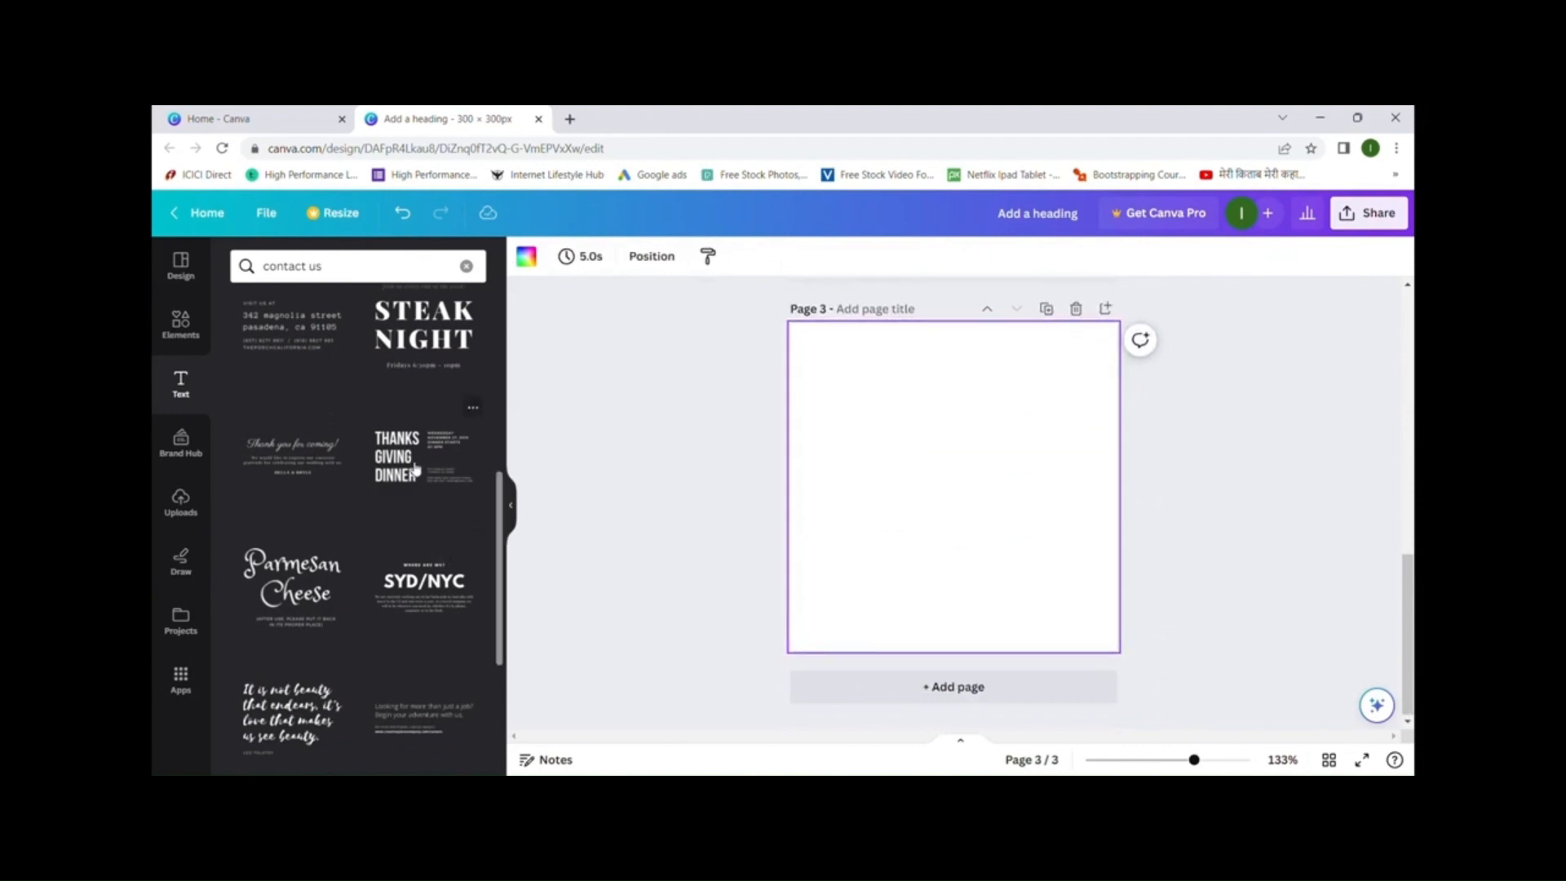
- Place the Thanksgiving Dinner text template on Page 3, nudged slightly higher
click(416, 469)
drag(873, 503, 873, 472)
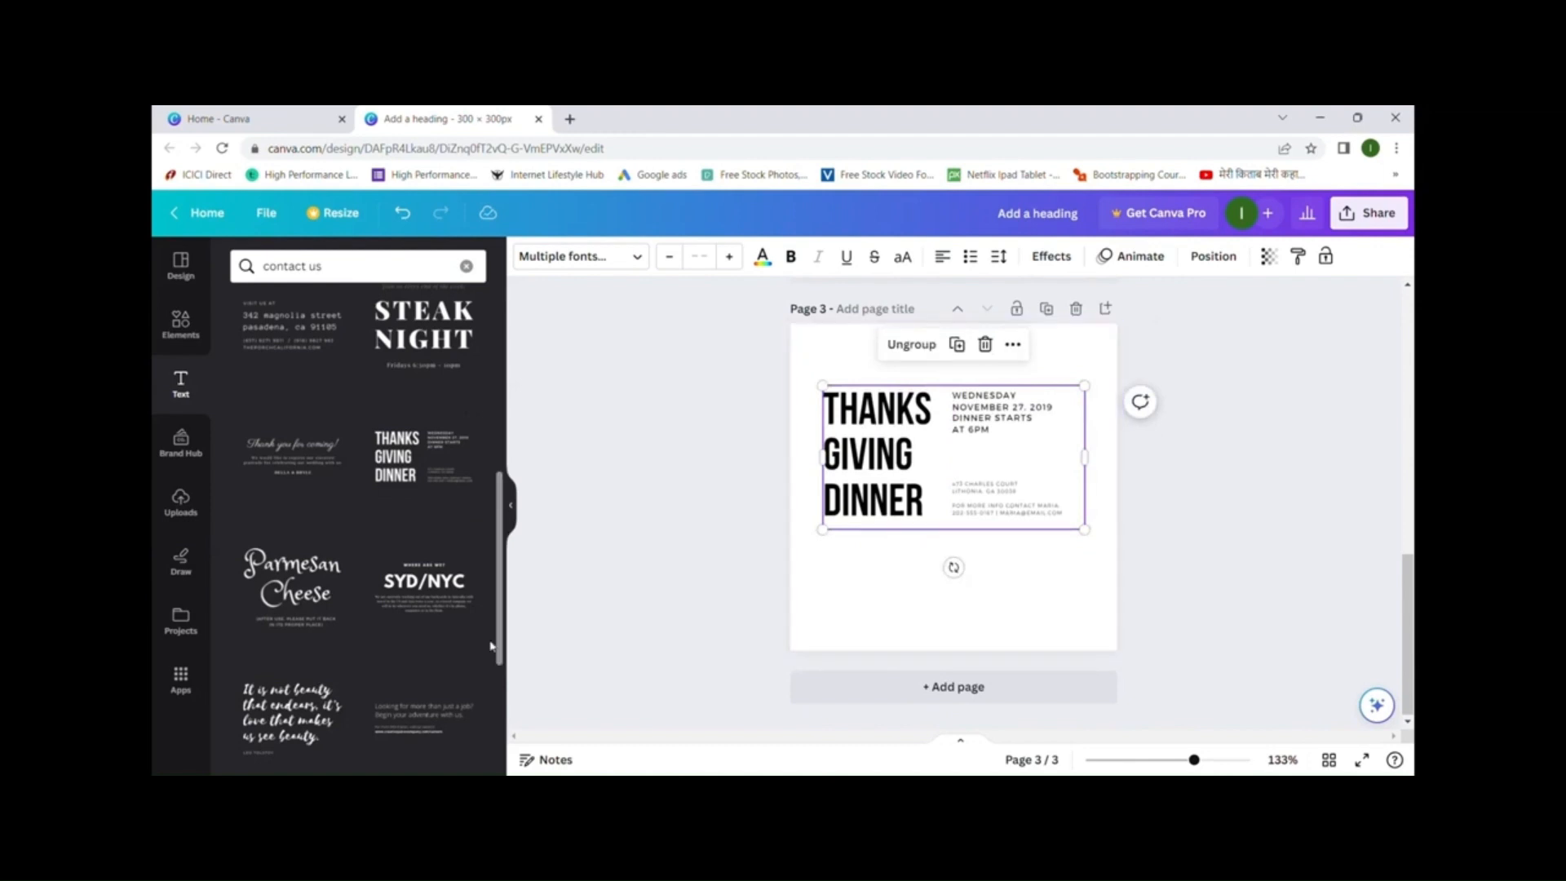
scroll(347, 559, down, 5)
scroll(346, 559, up, 4)
scroll(347, 559, up, 5)
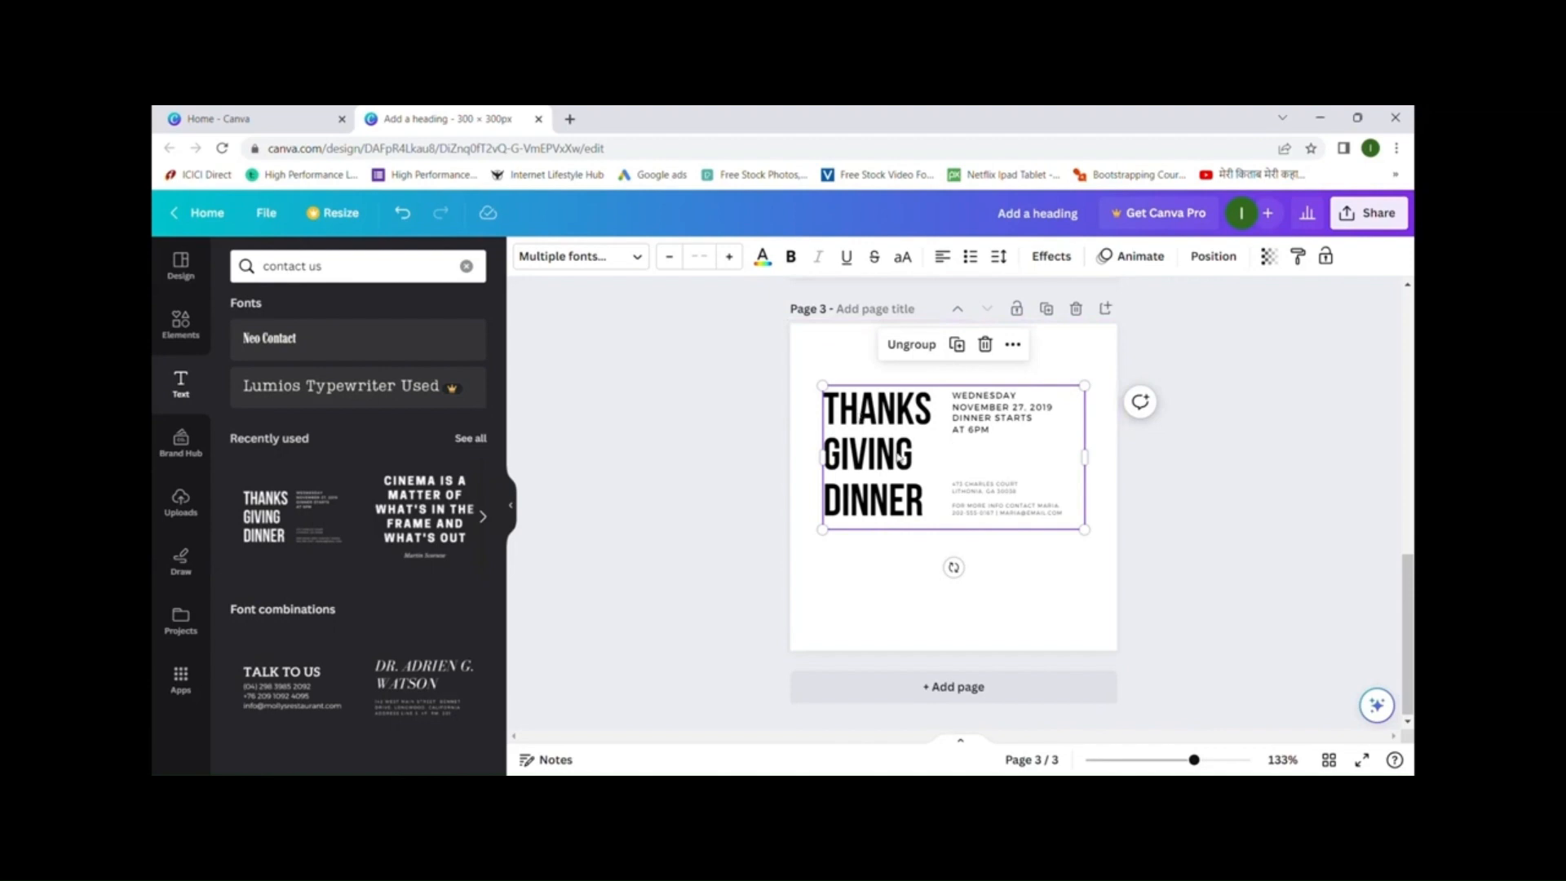
click(182, 397)
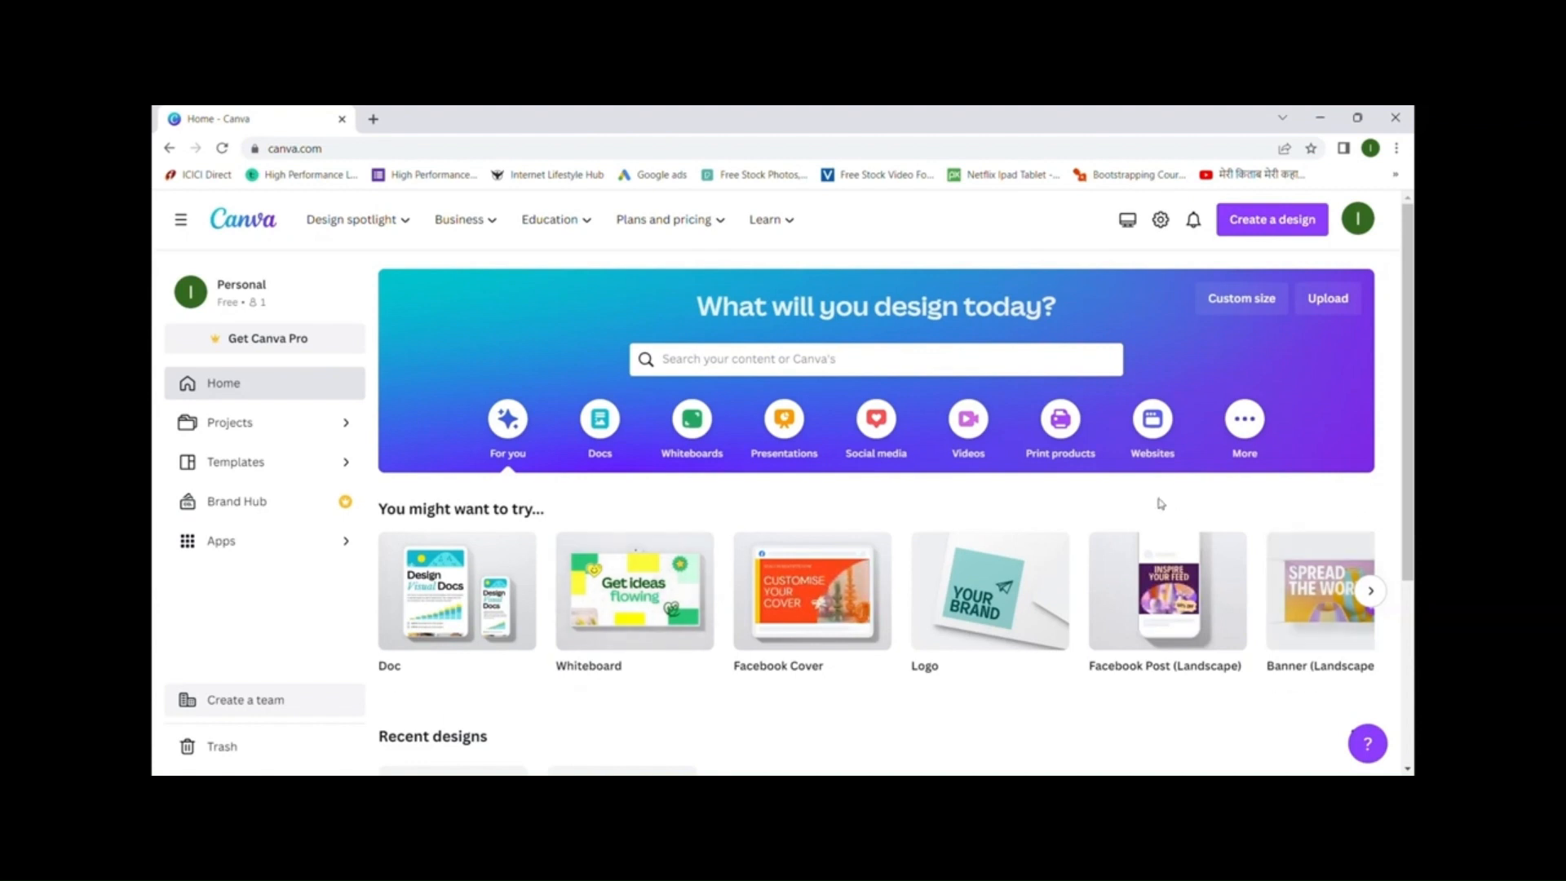
- Create a new custom-size design of 300 × 300 px
click(1241, 299)
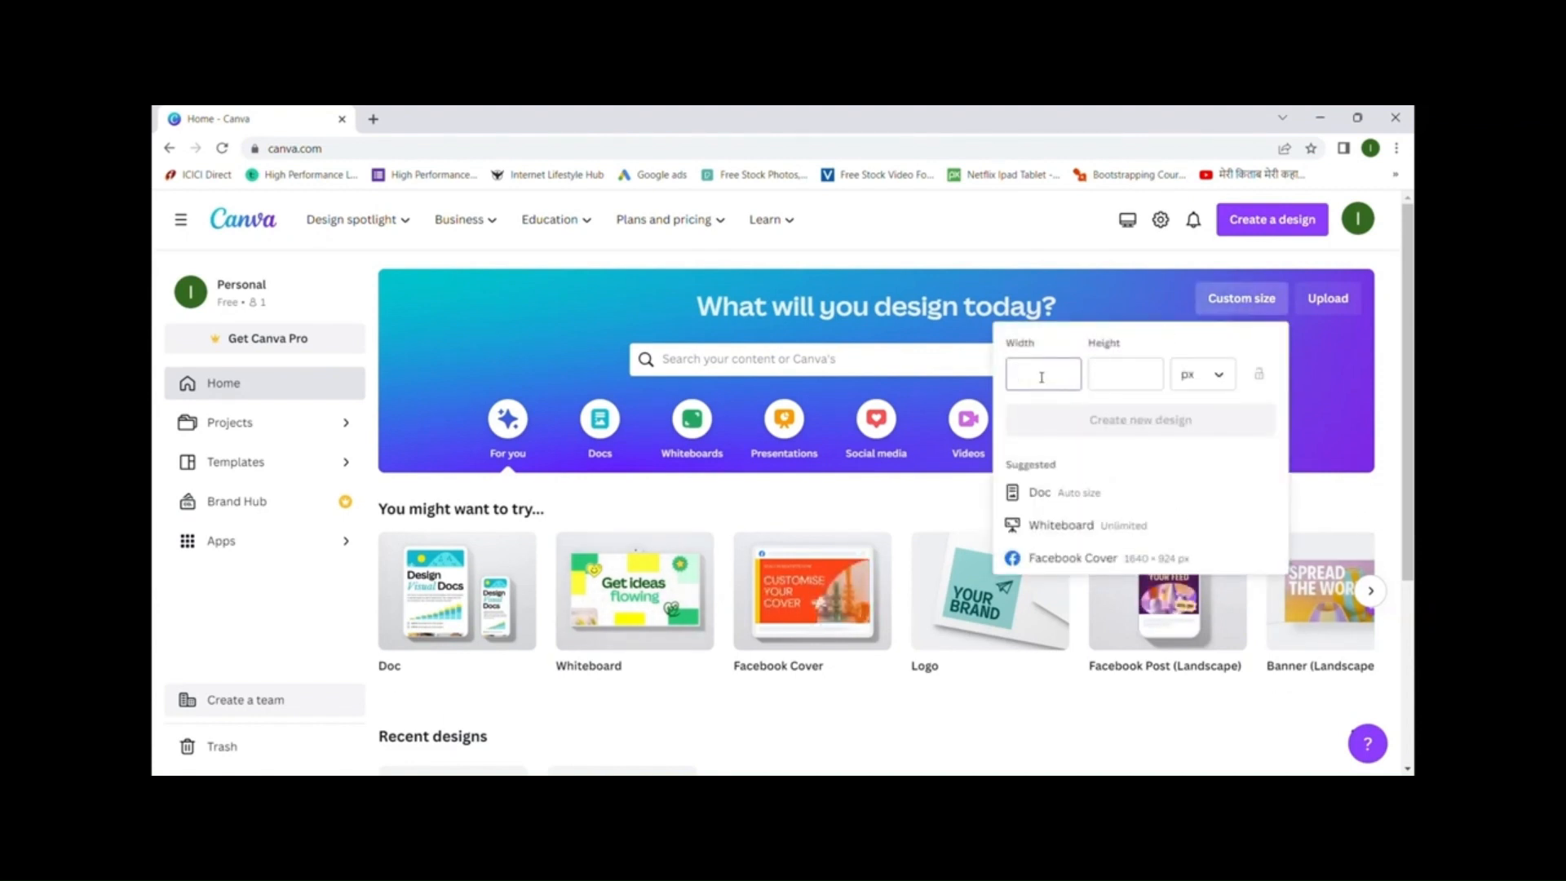
text(300)
key(Tab)
text(300)
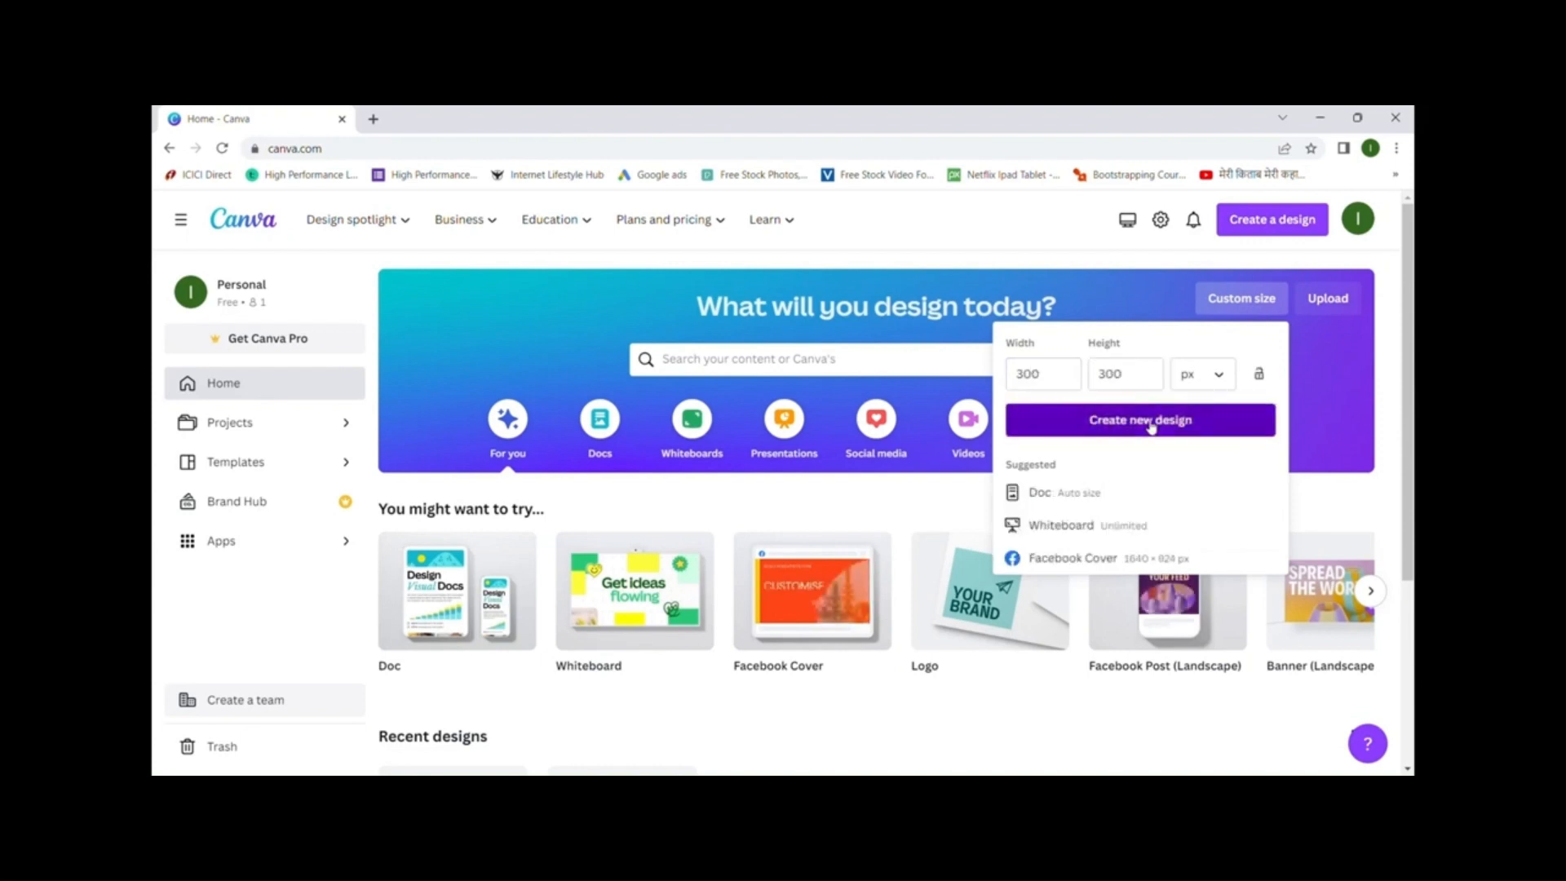
click(1089, 420)
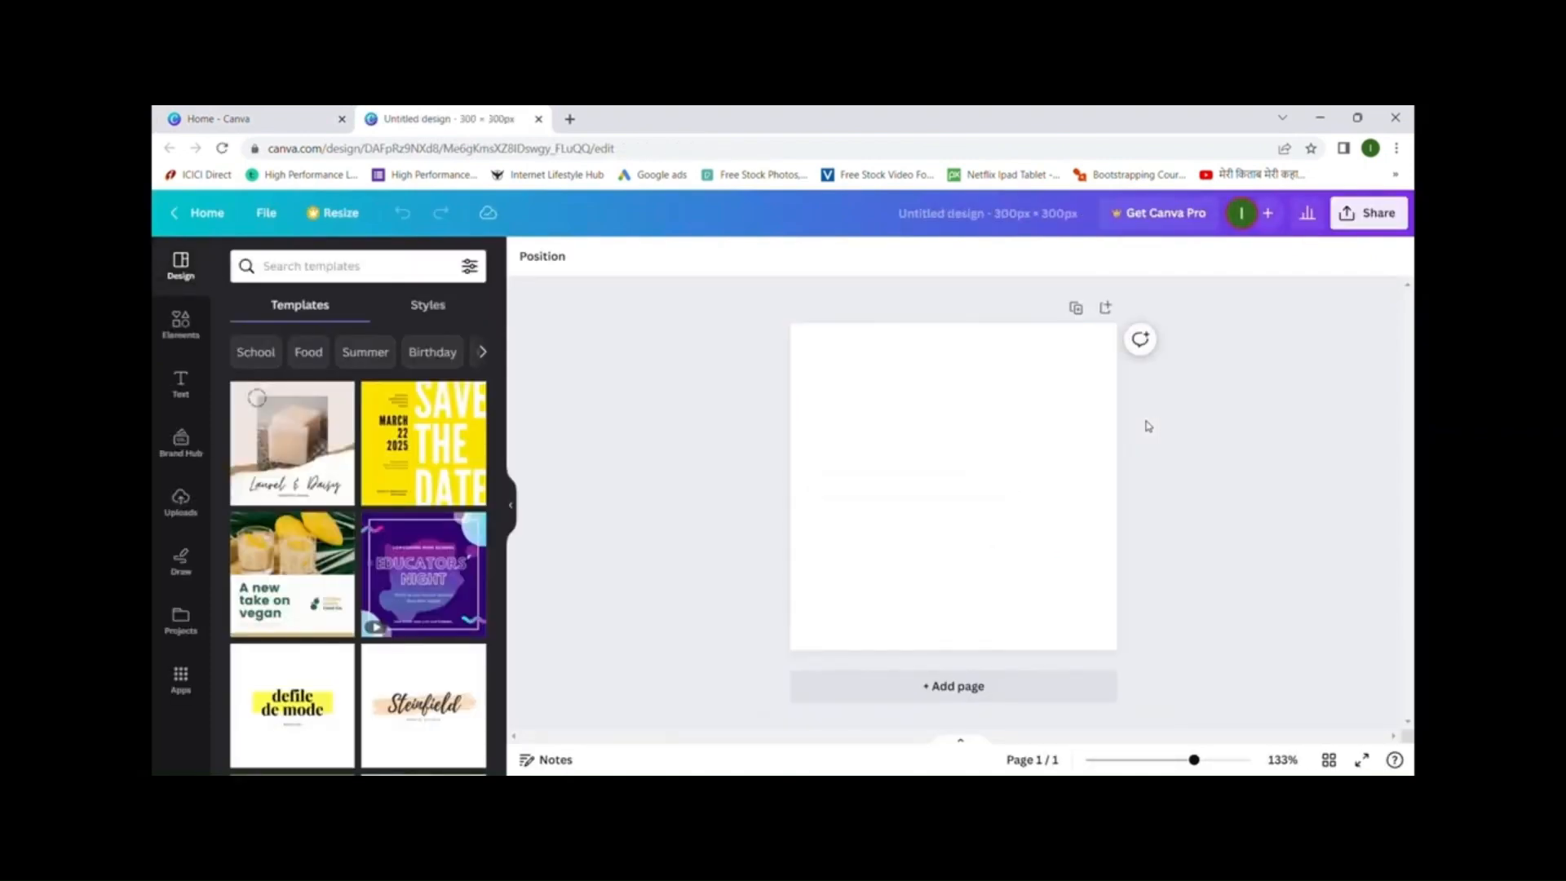
- Search the Elements panel for 'photo frame'
click(178, 336)
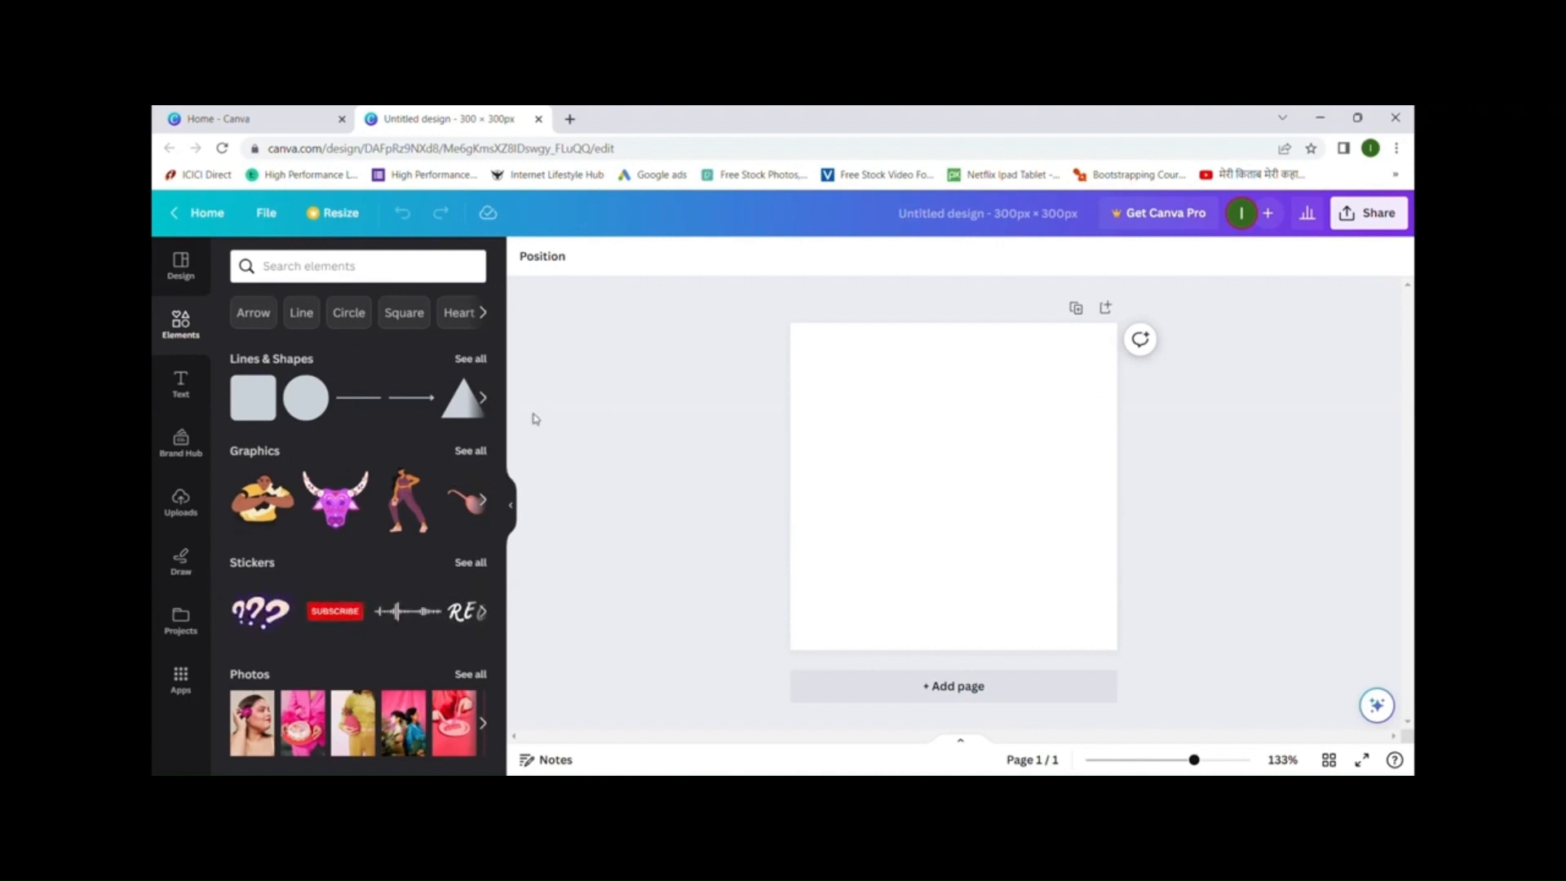
click(381, 275)
text(p)
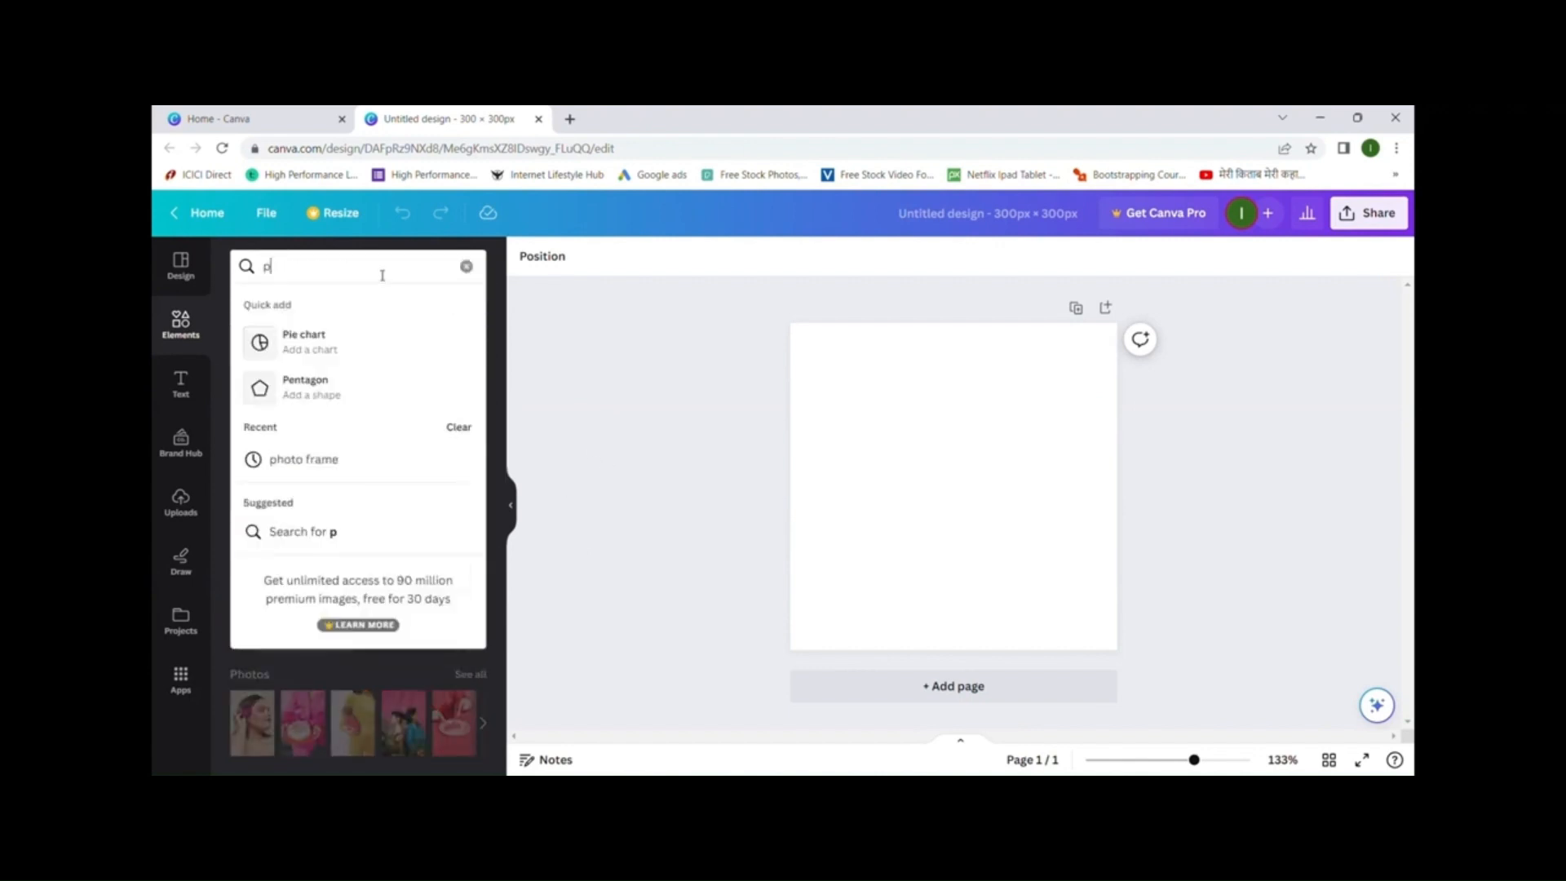
text(hoto frame)
click(330, 338)
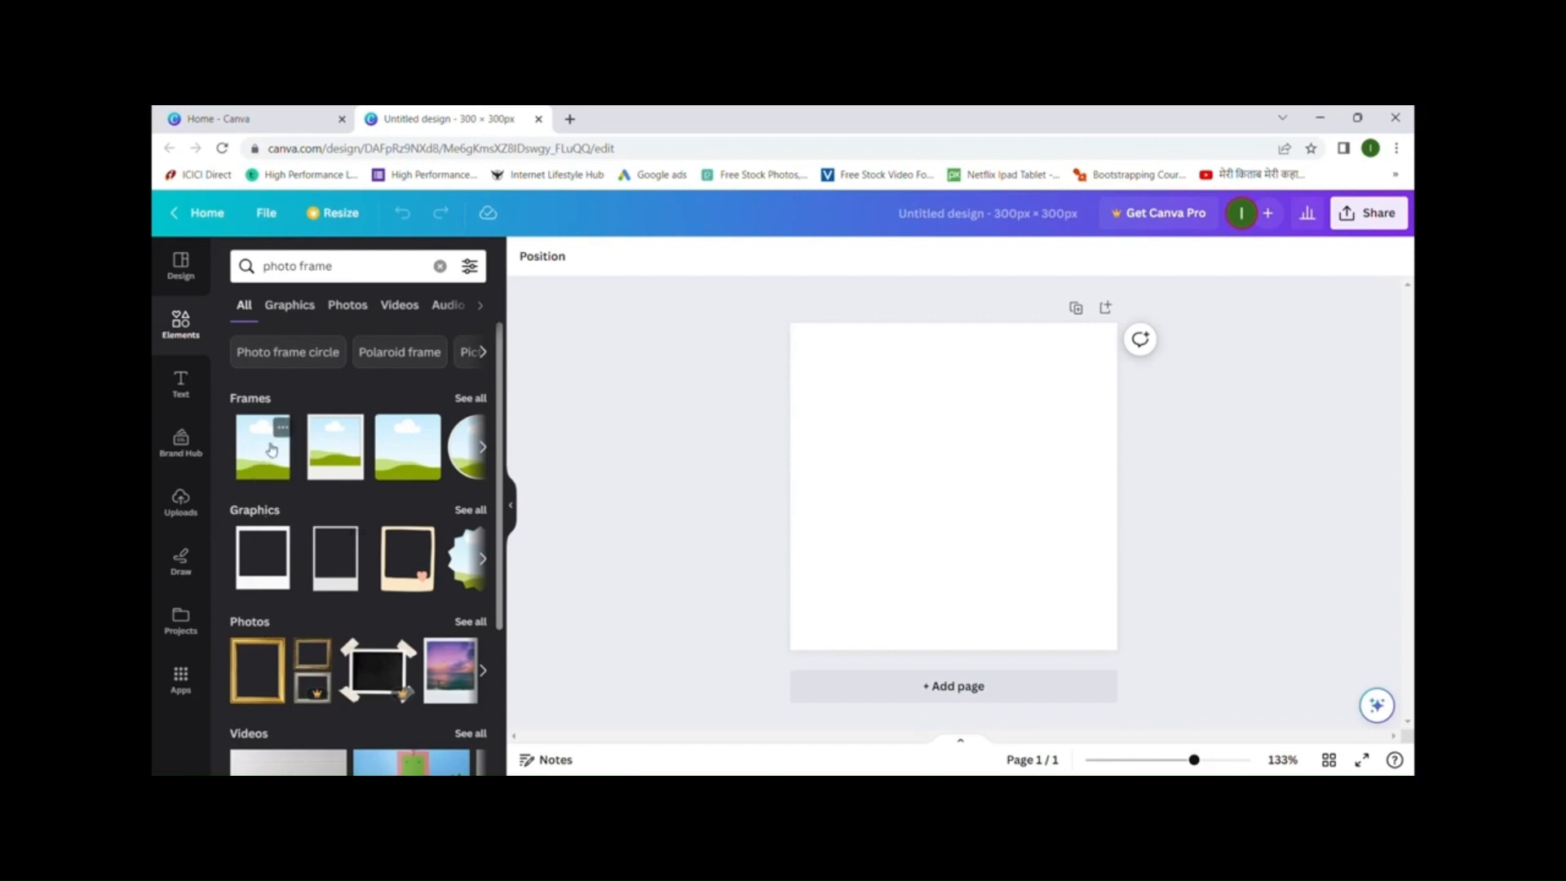
- Show all photo frame shapes, then try the uploaded bakery image on the page and delete it
click(473, 402)
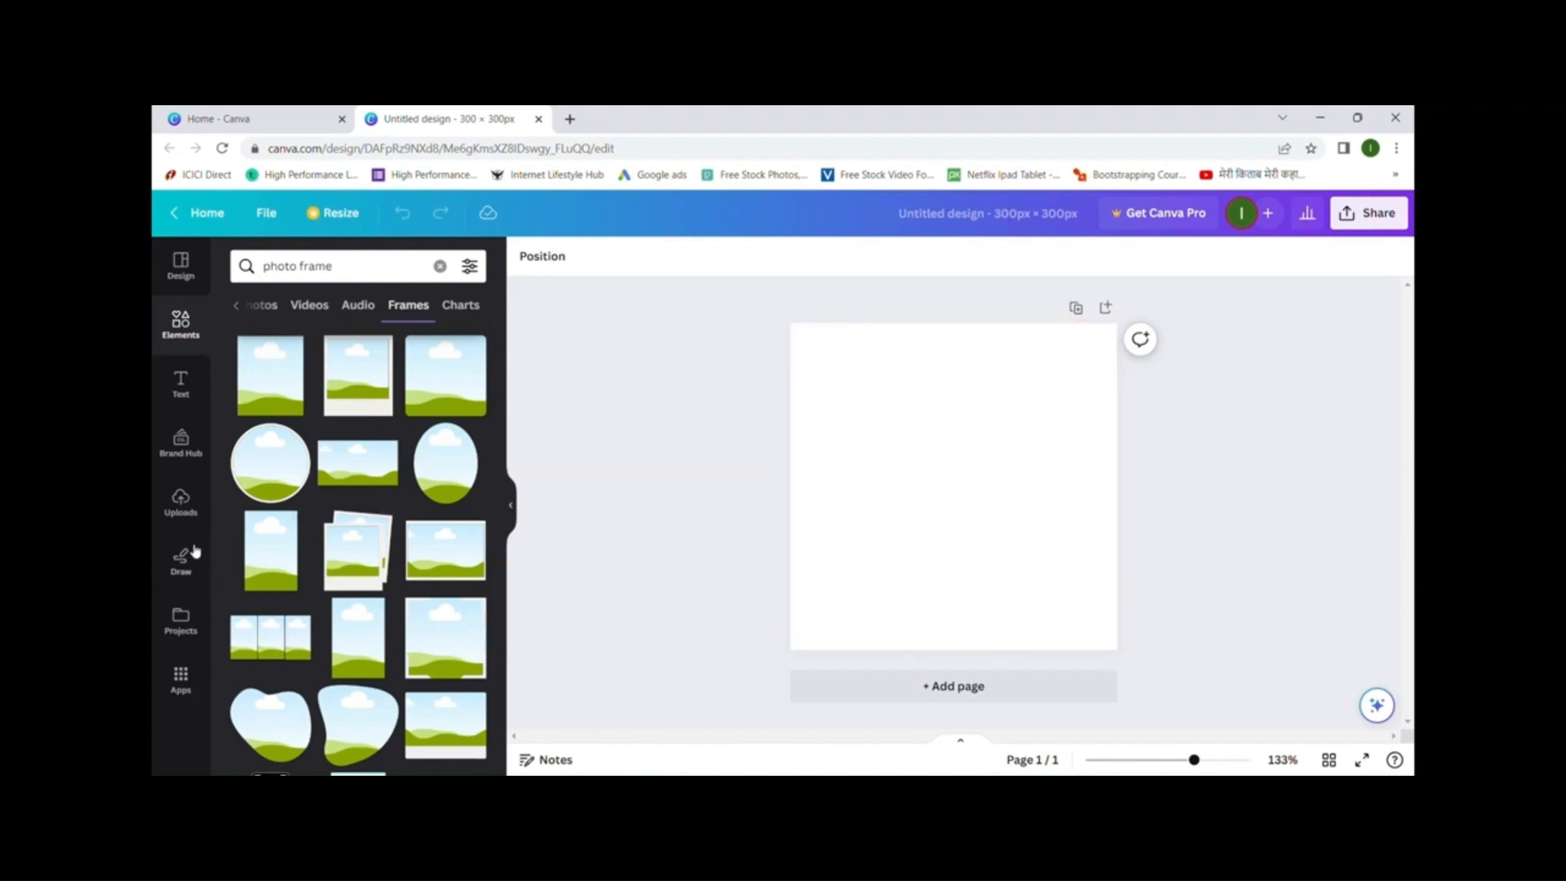
click(185, 522)
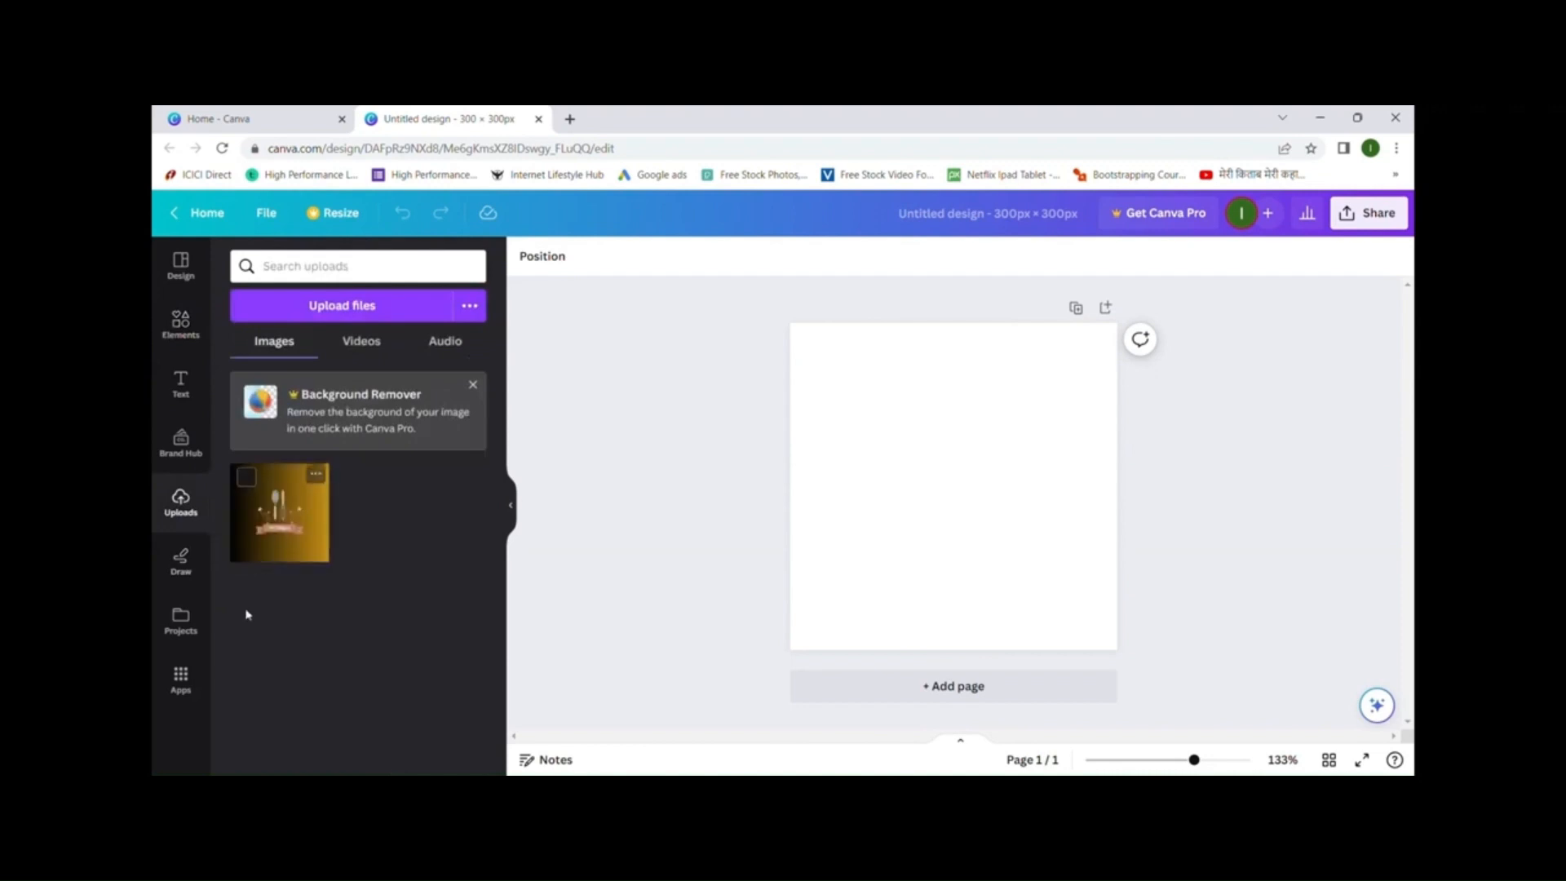
click(303, 521)
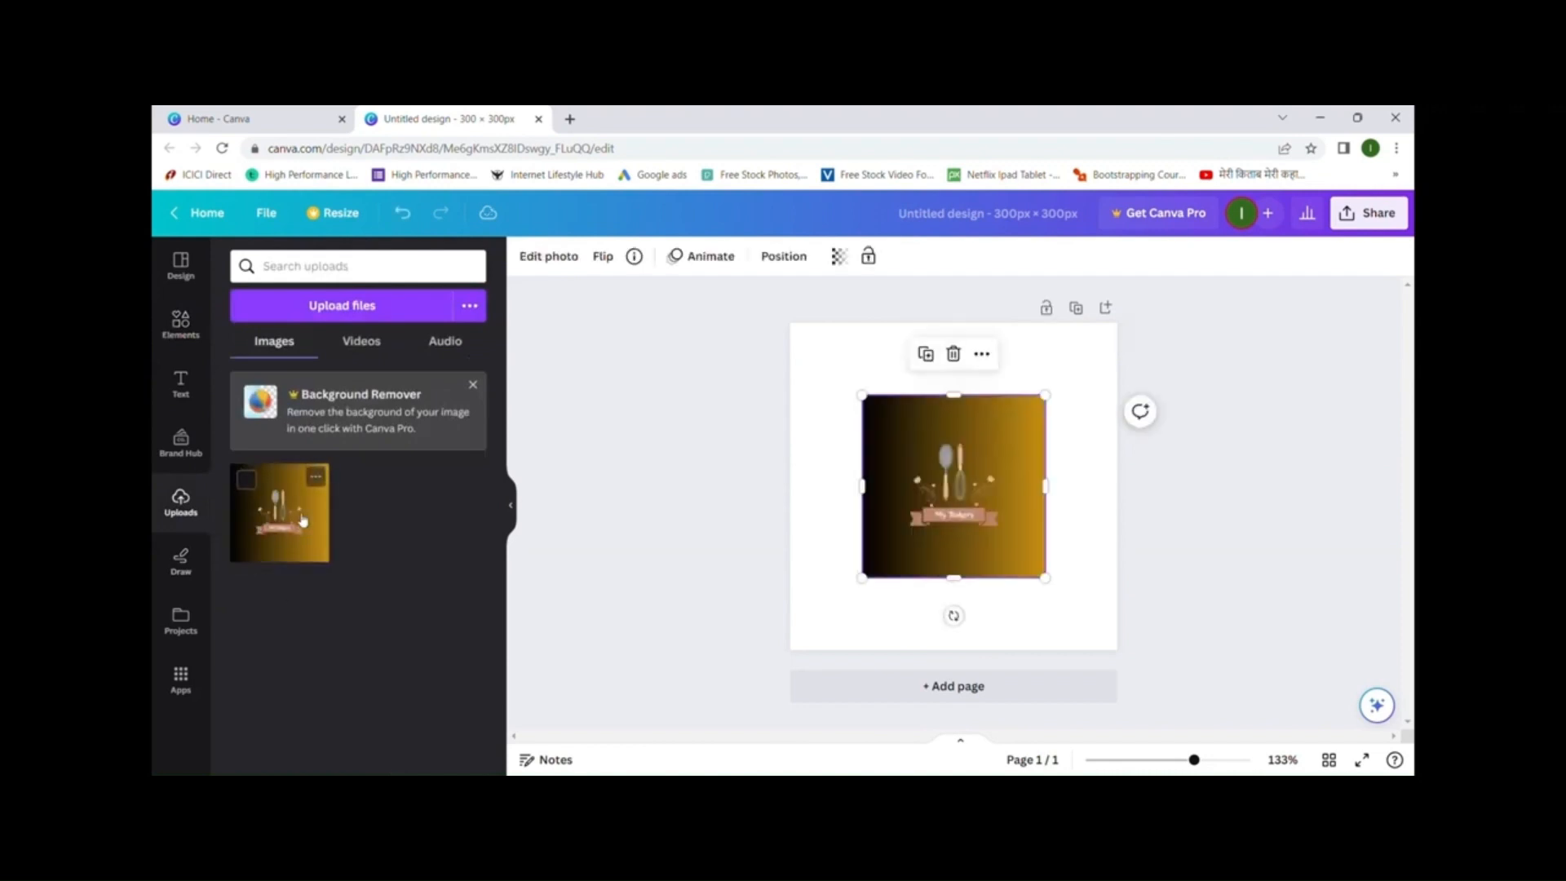
click(1071, 526)
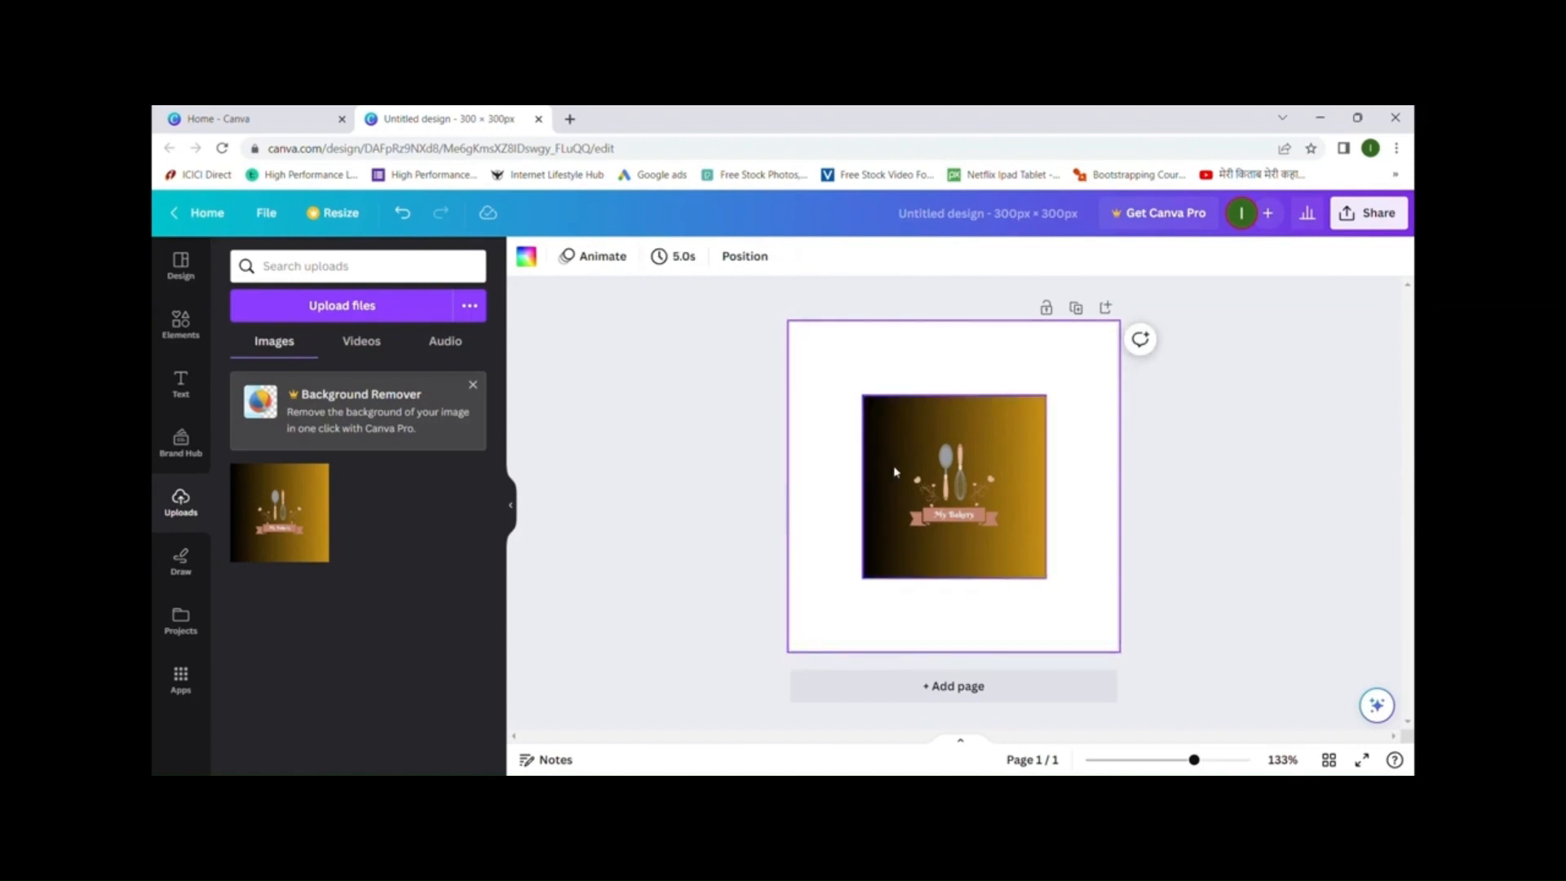
click(966, 466)
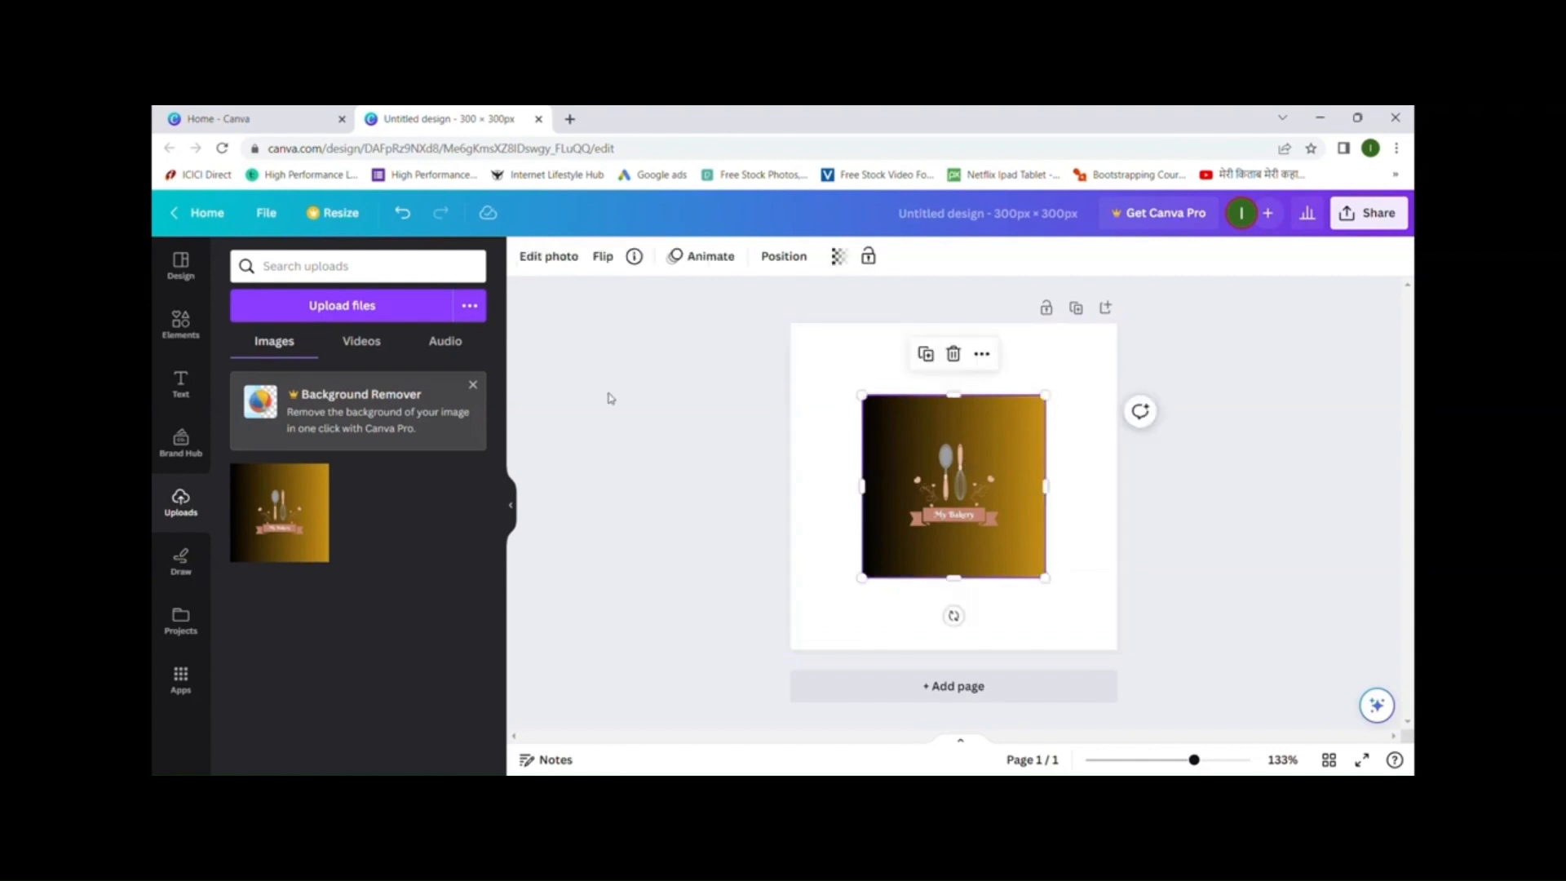
click(180, 322)
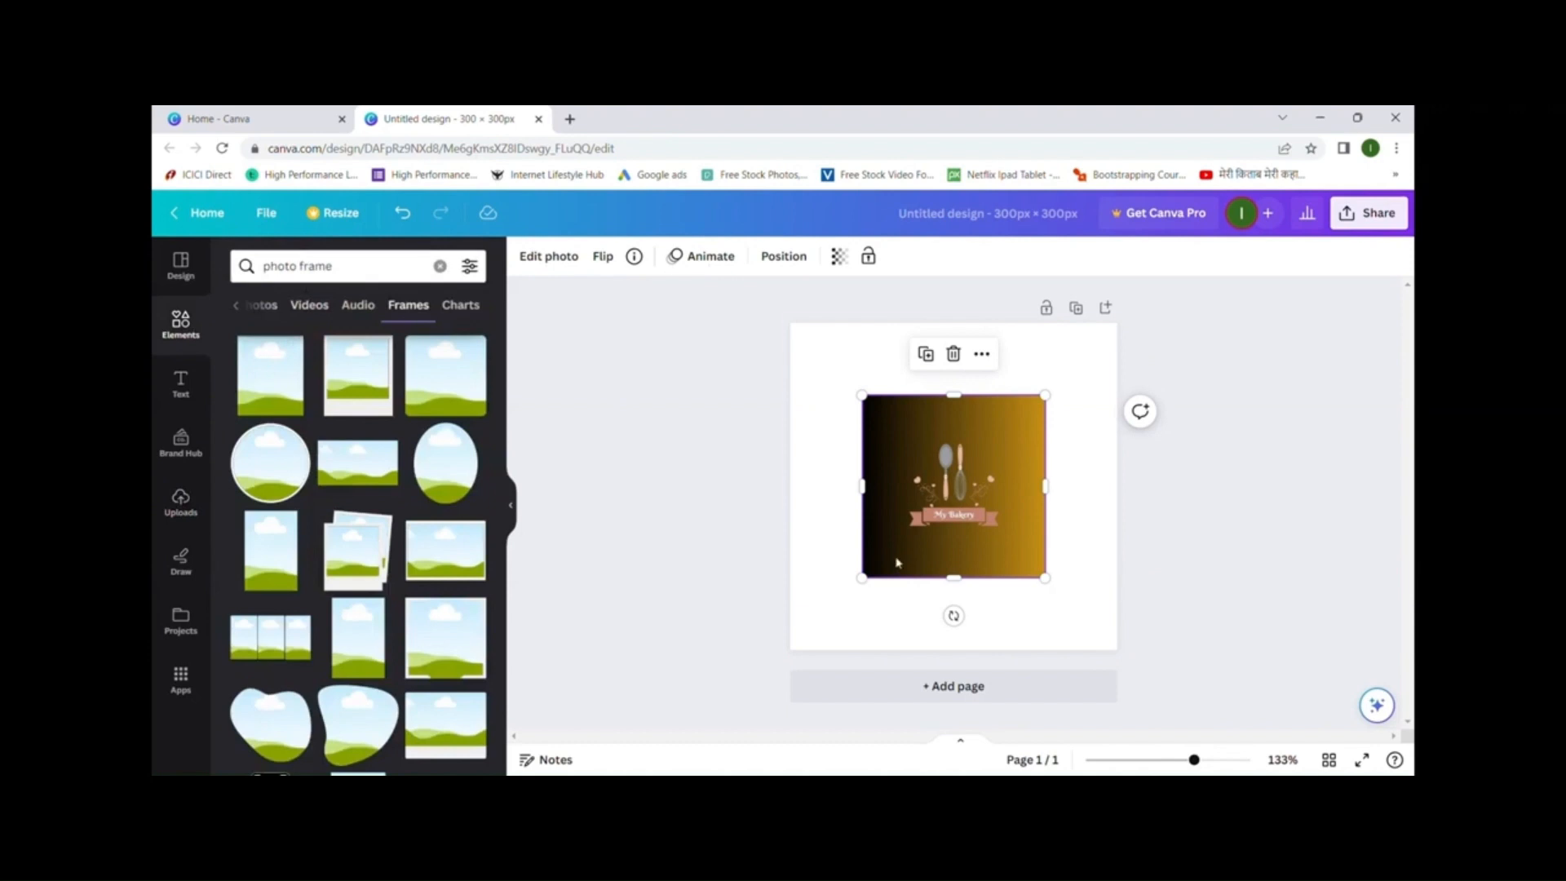
key(Delete)
- Delete the bakery image and place a shrunken circle frame near the page's top-left
click(953, 353)
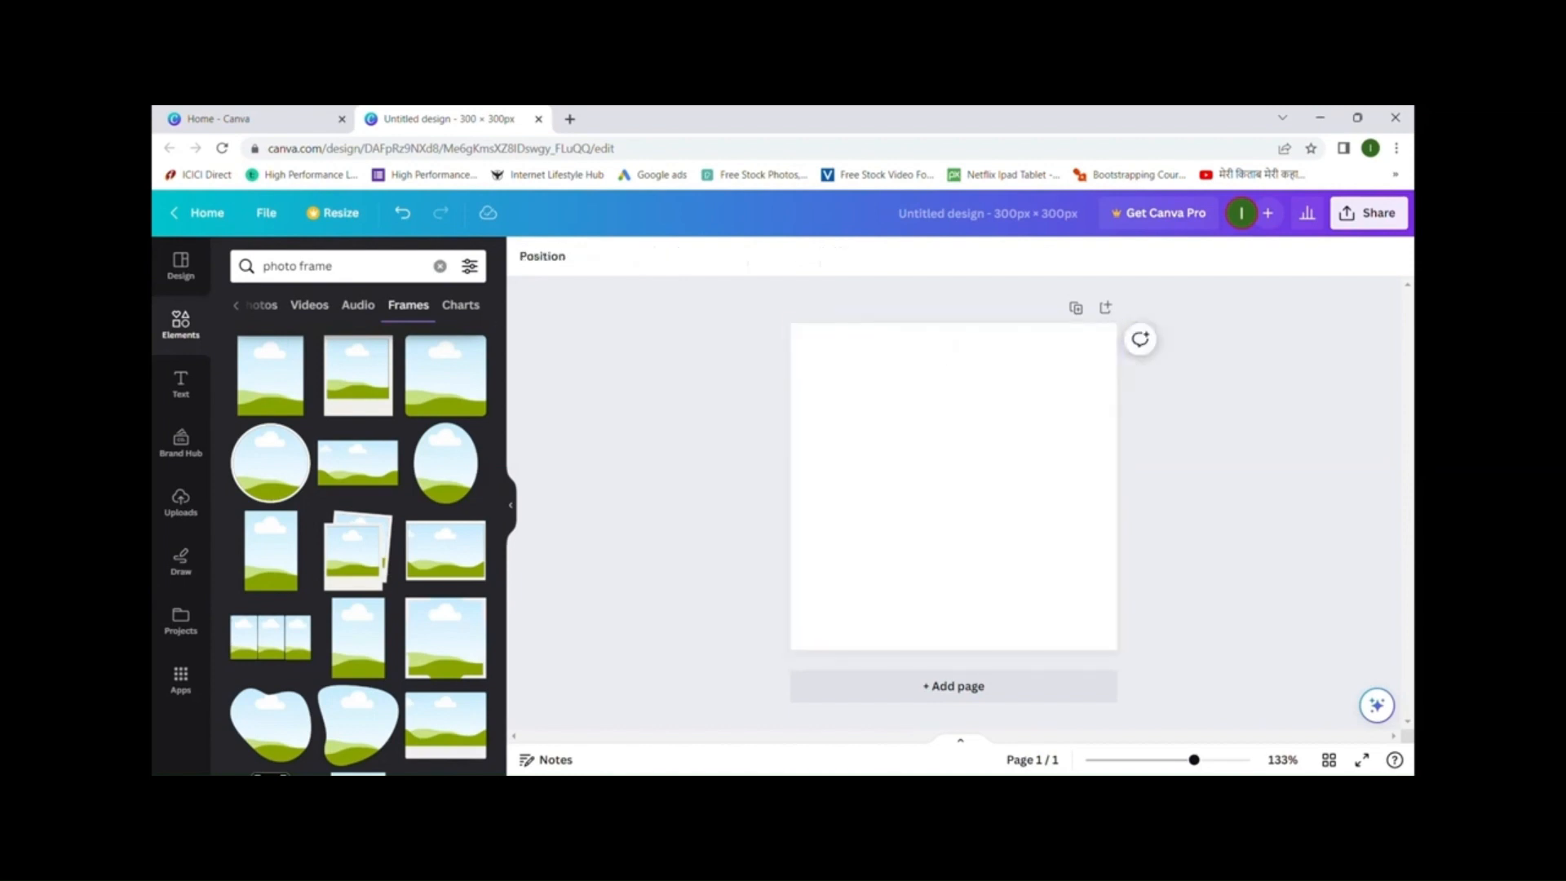
click(274, 470)
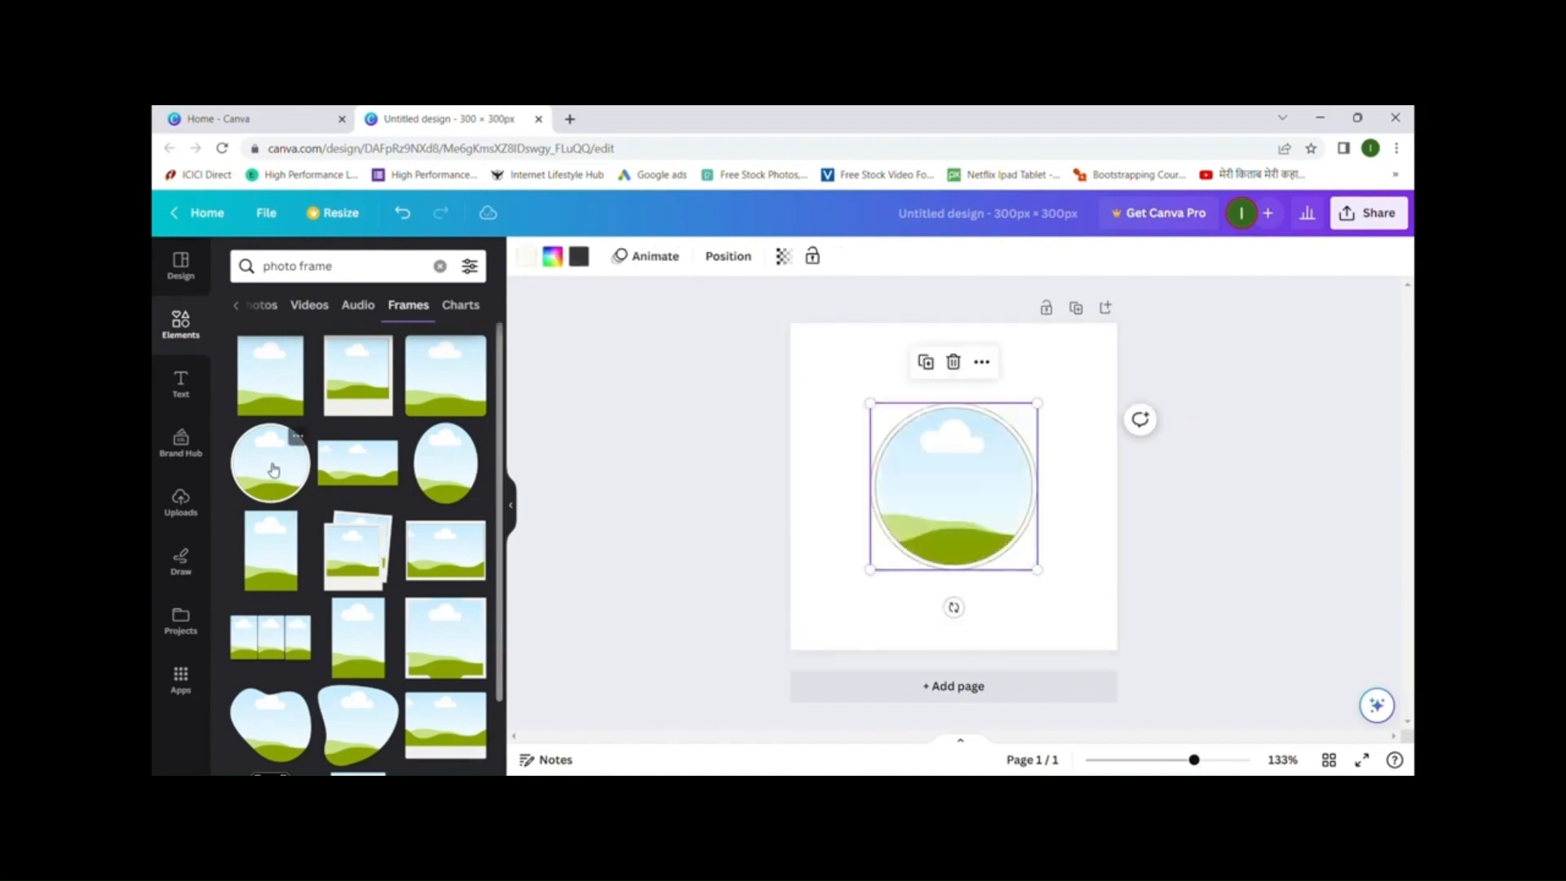
drag(982, 476, 971, 432)
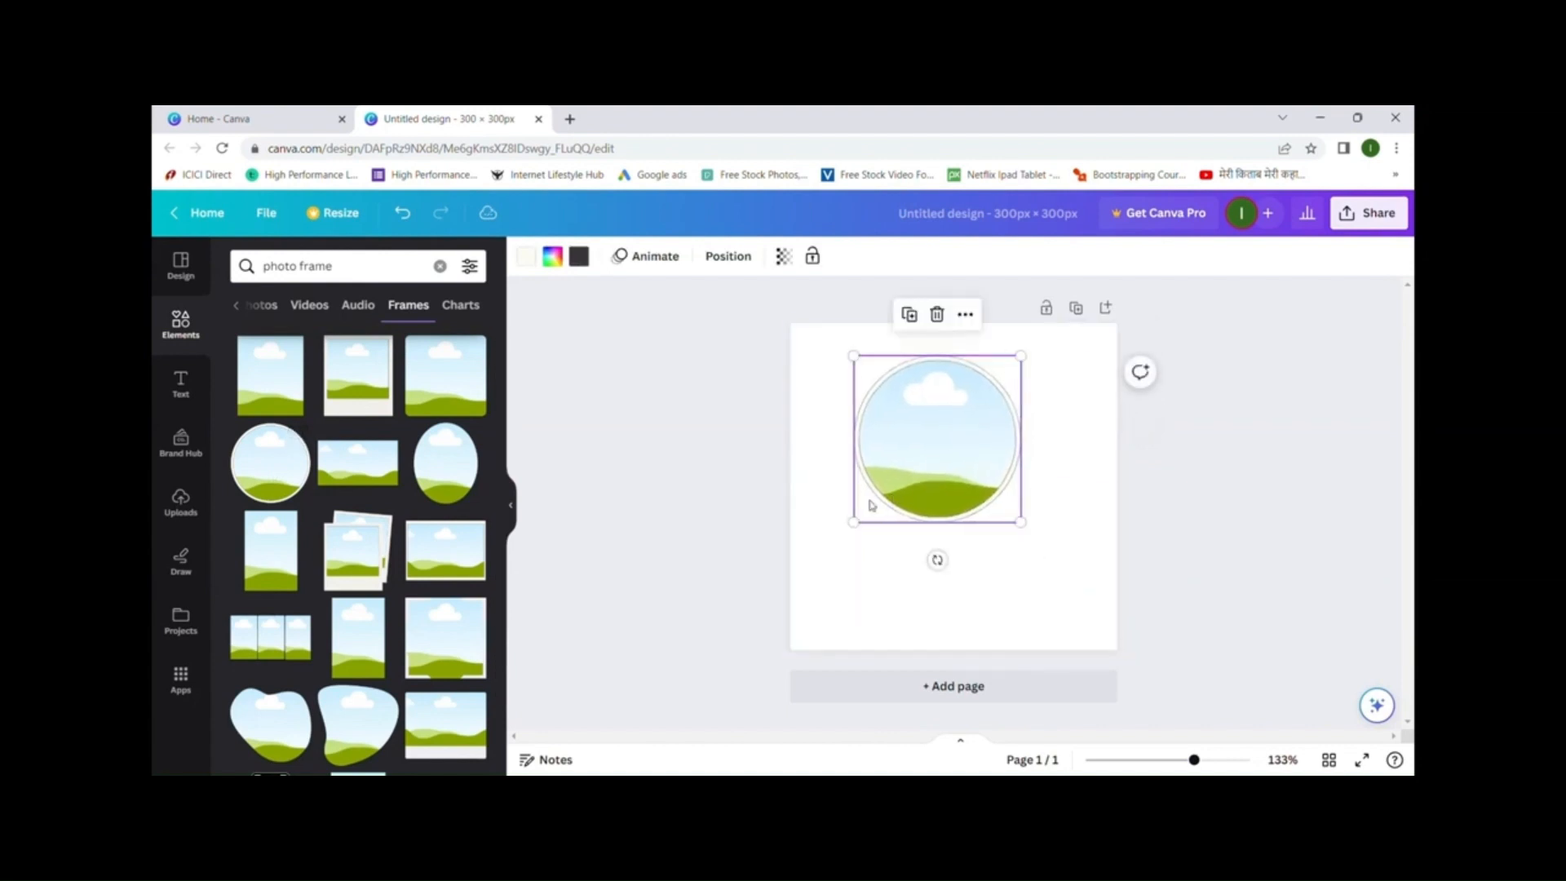
drag(862, 530, 907, 471)
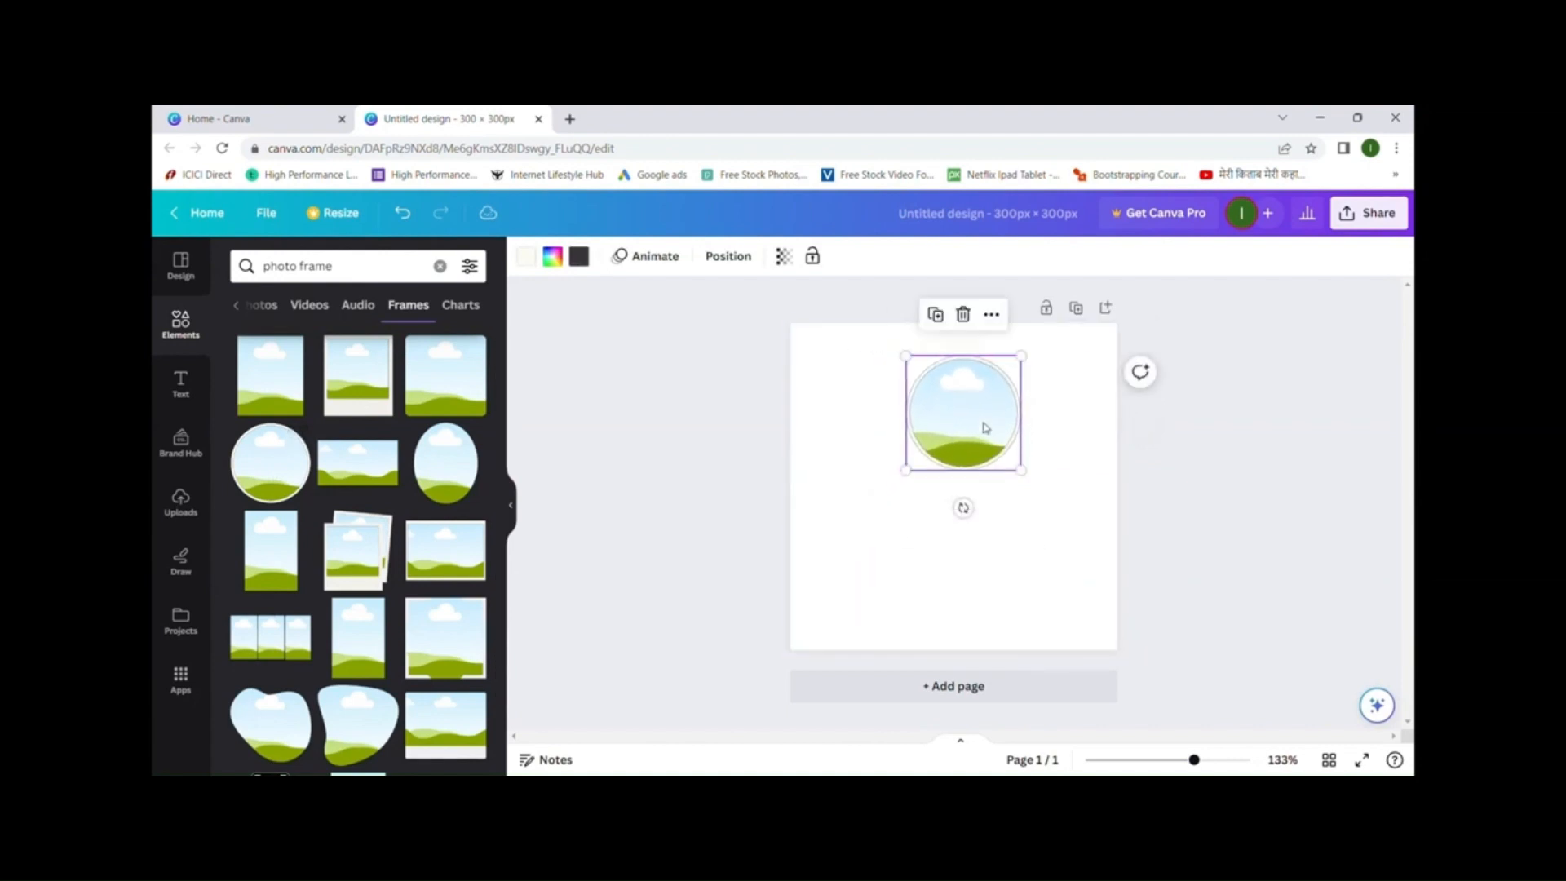
drag(994, 436, 943, 429)
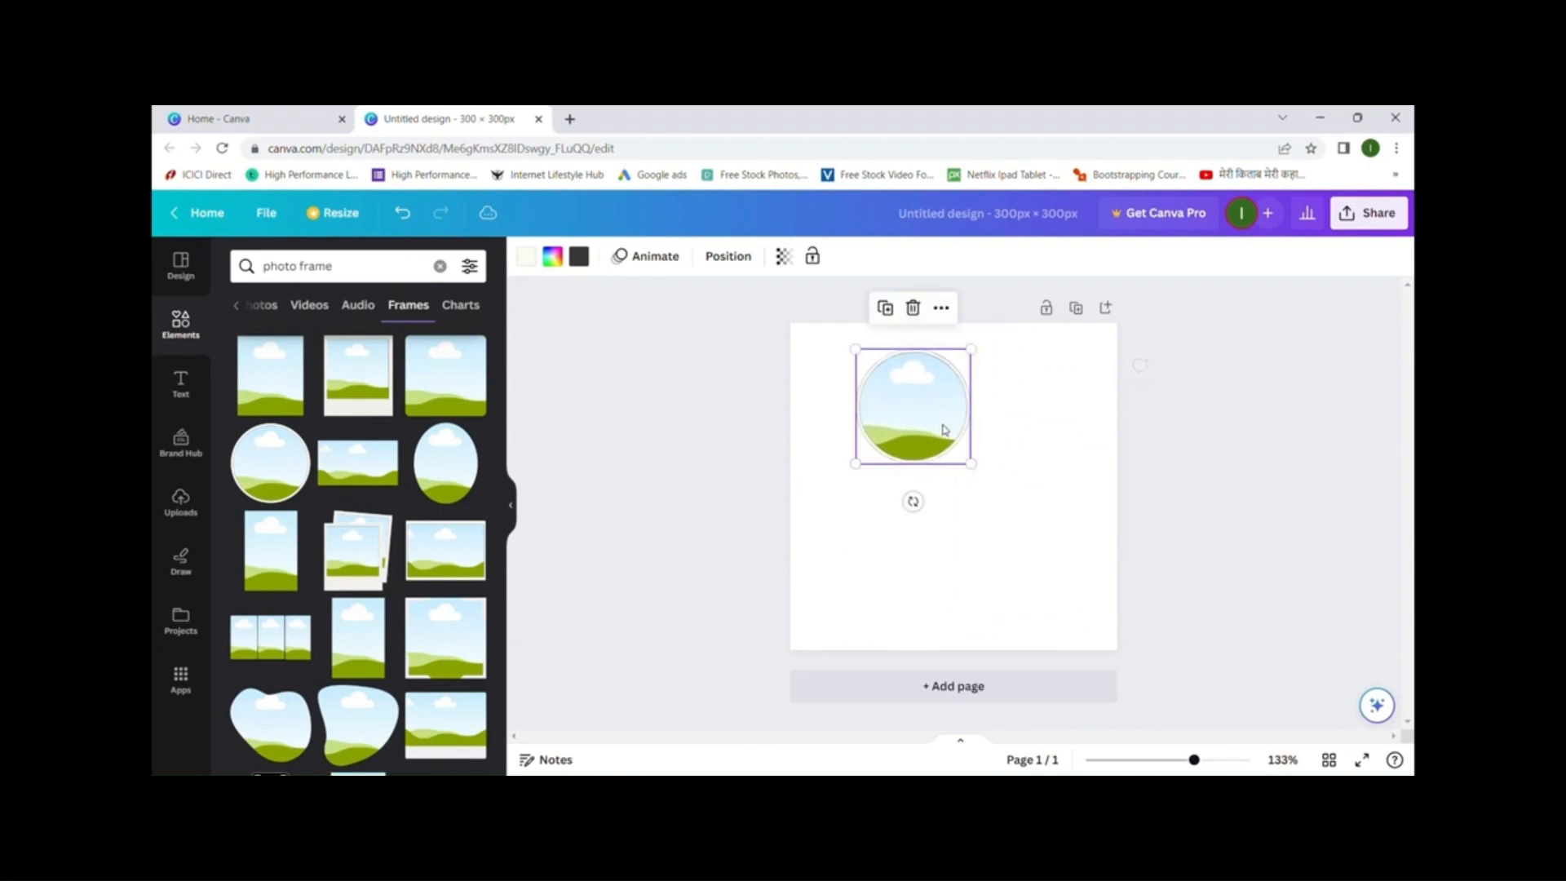
- Fill the circle frame with the uploaded bakery logo
click(178, 494)
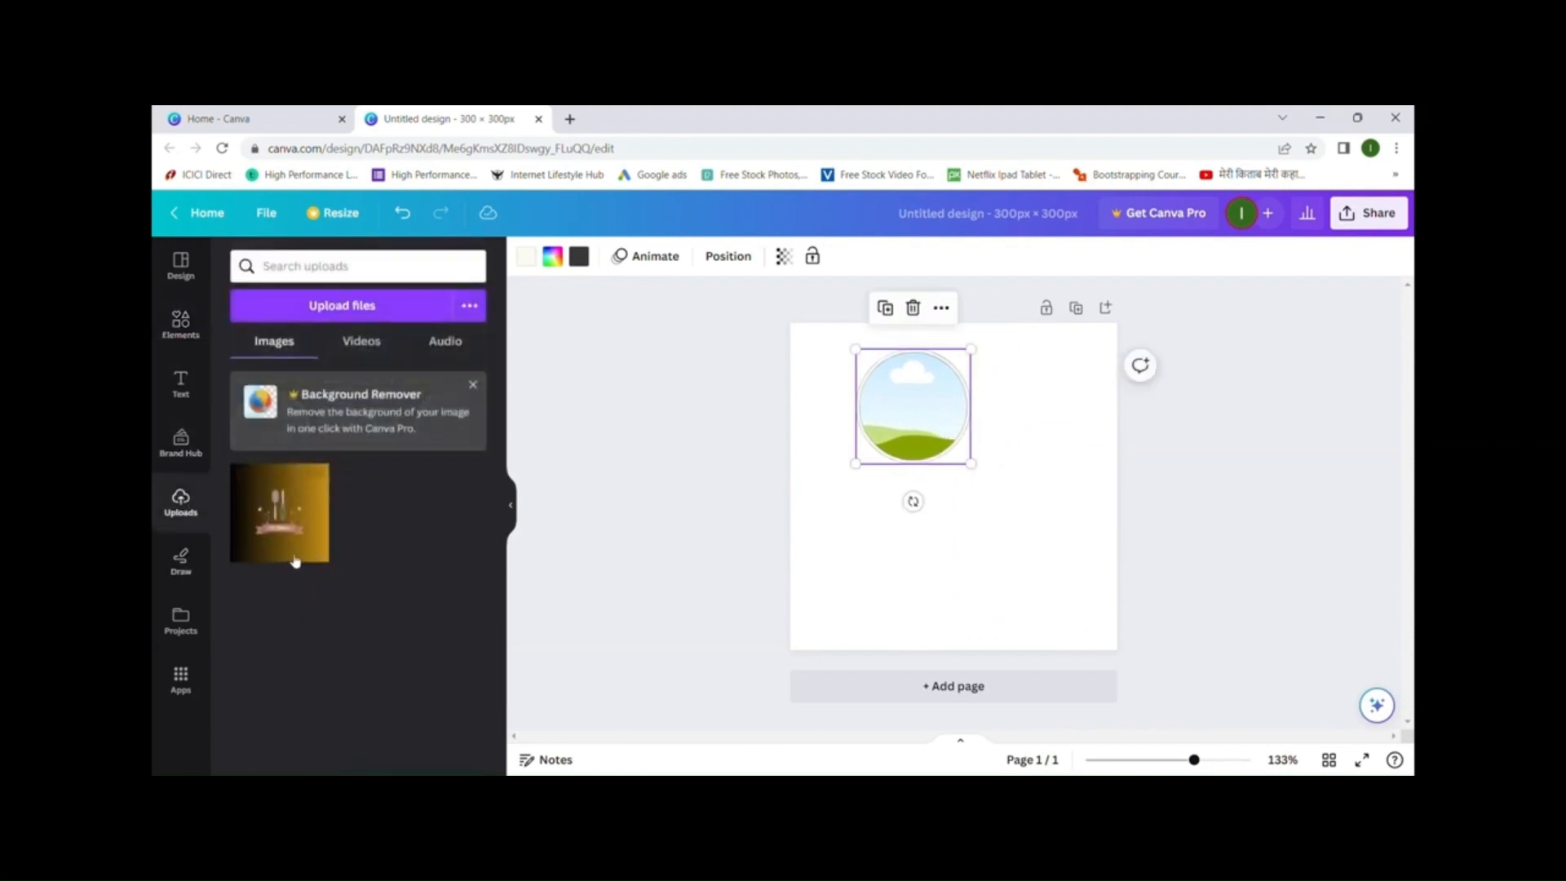
click(300, 516)
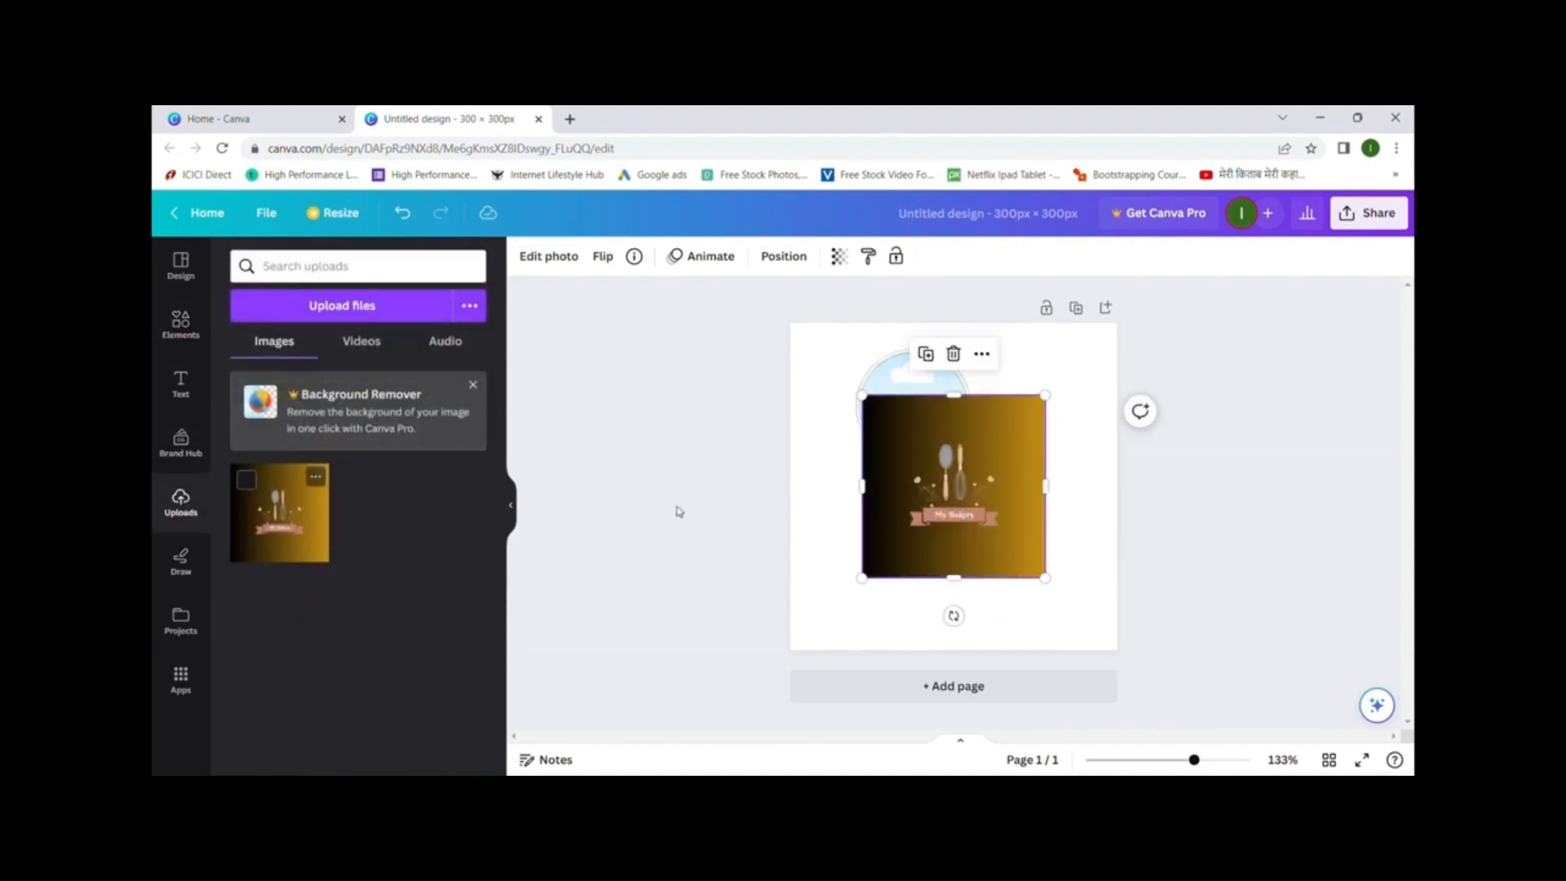
drag(1005, 504, 963, 433)
click(1069, 543)
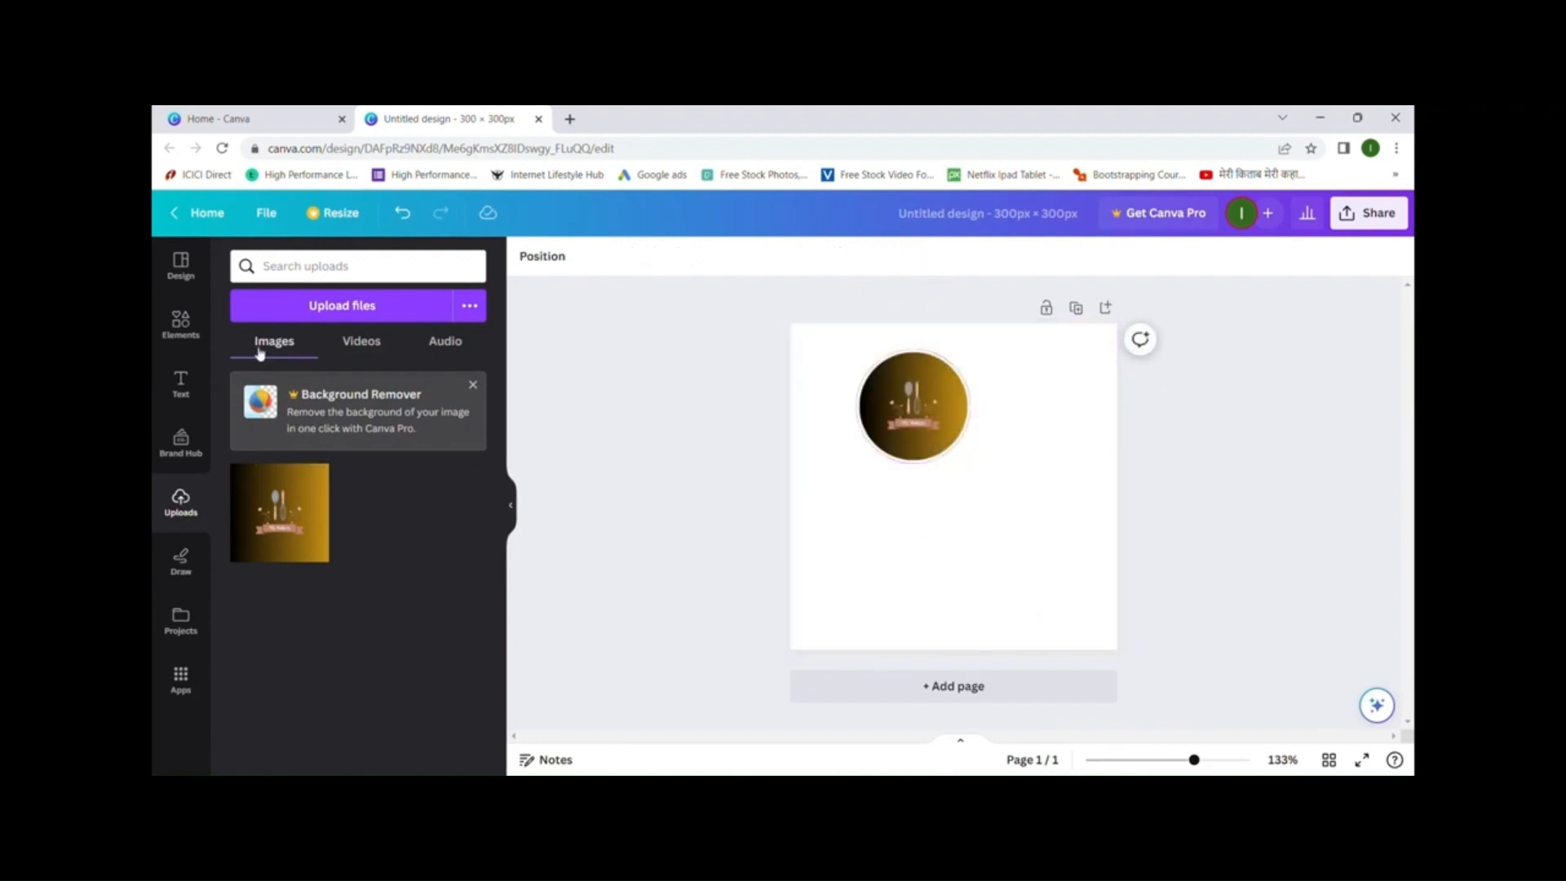
- Add an oval photo frame and fill it with the bakery image
click(179, 322)
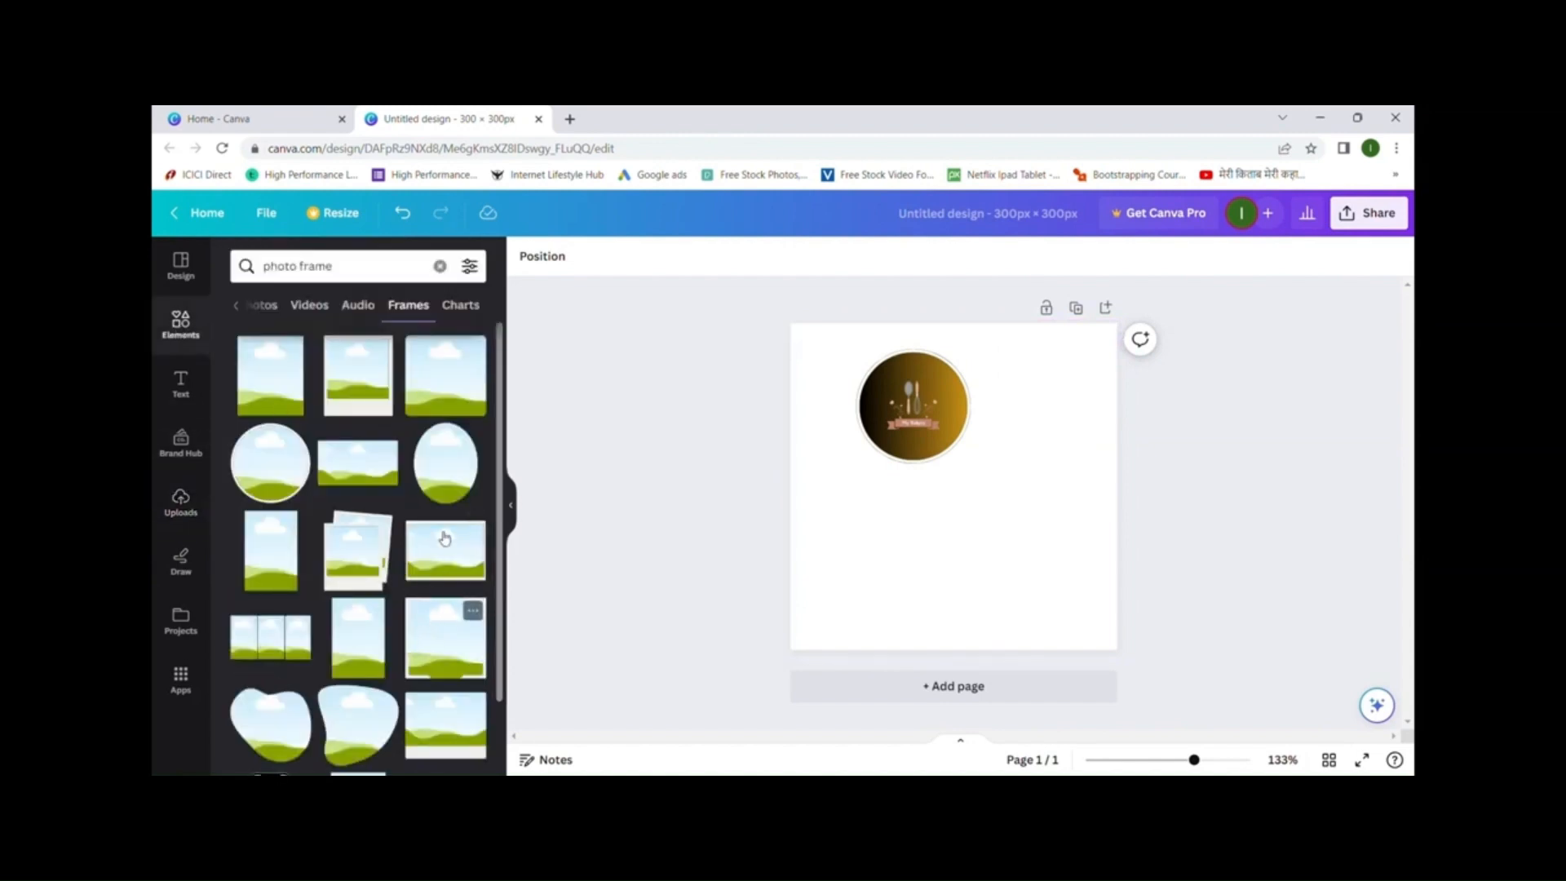
click(445, 468)
drag(978, 550, 1044, 597)
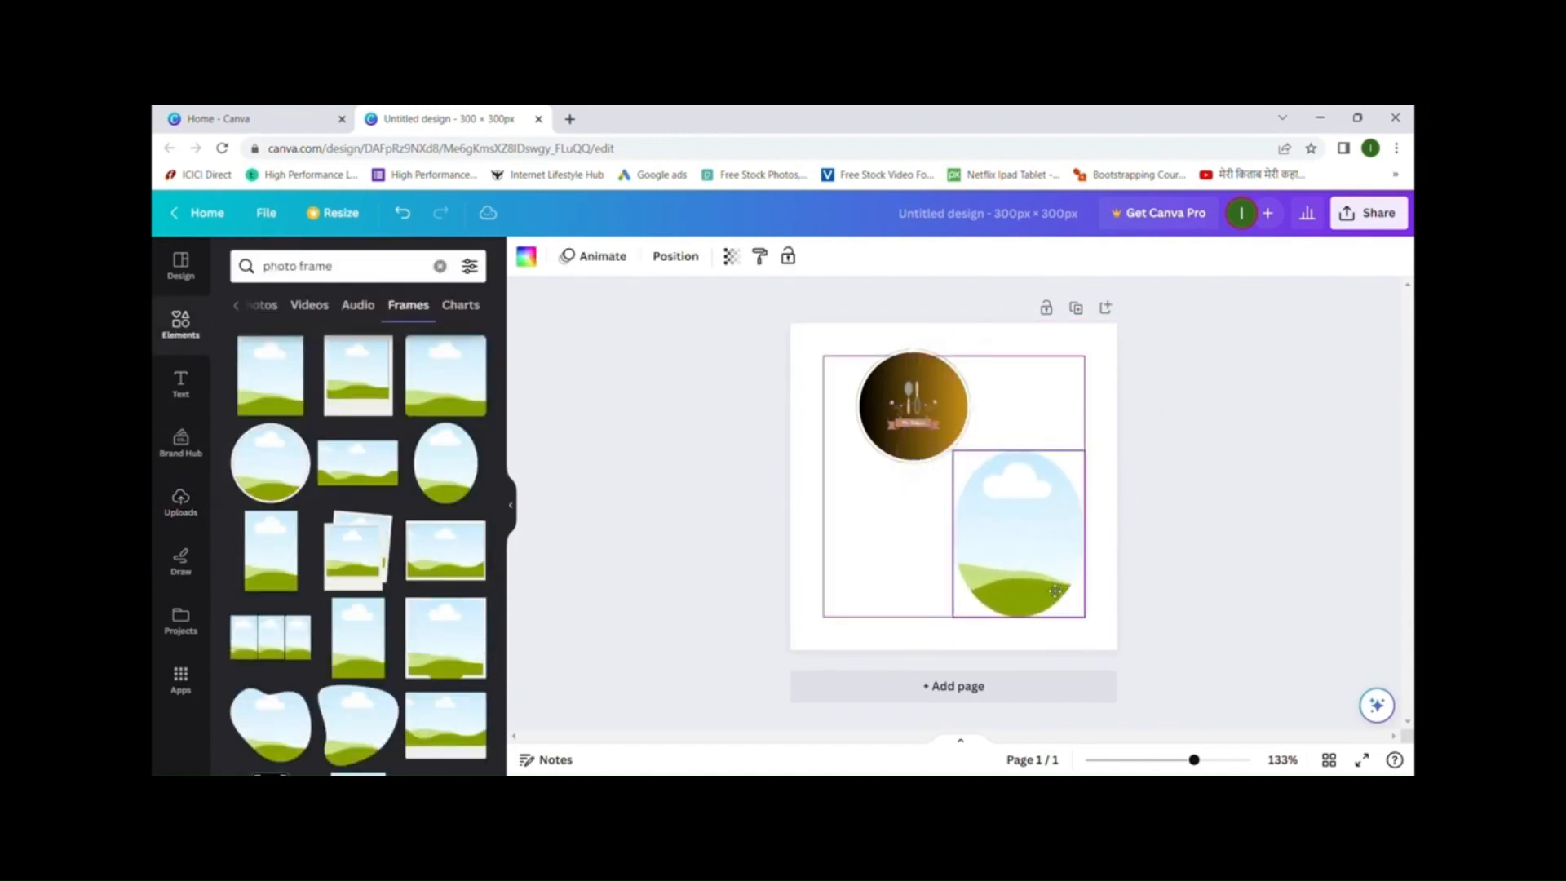
click(181, 499)
click(310, 514)
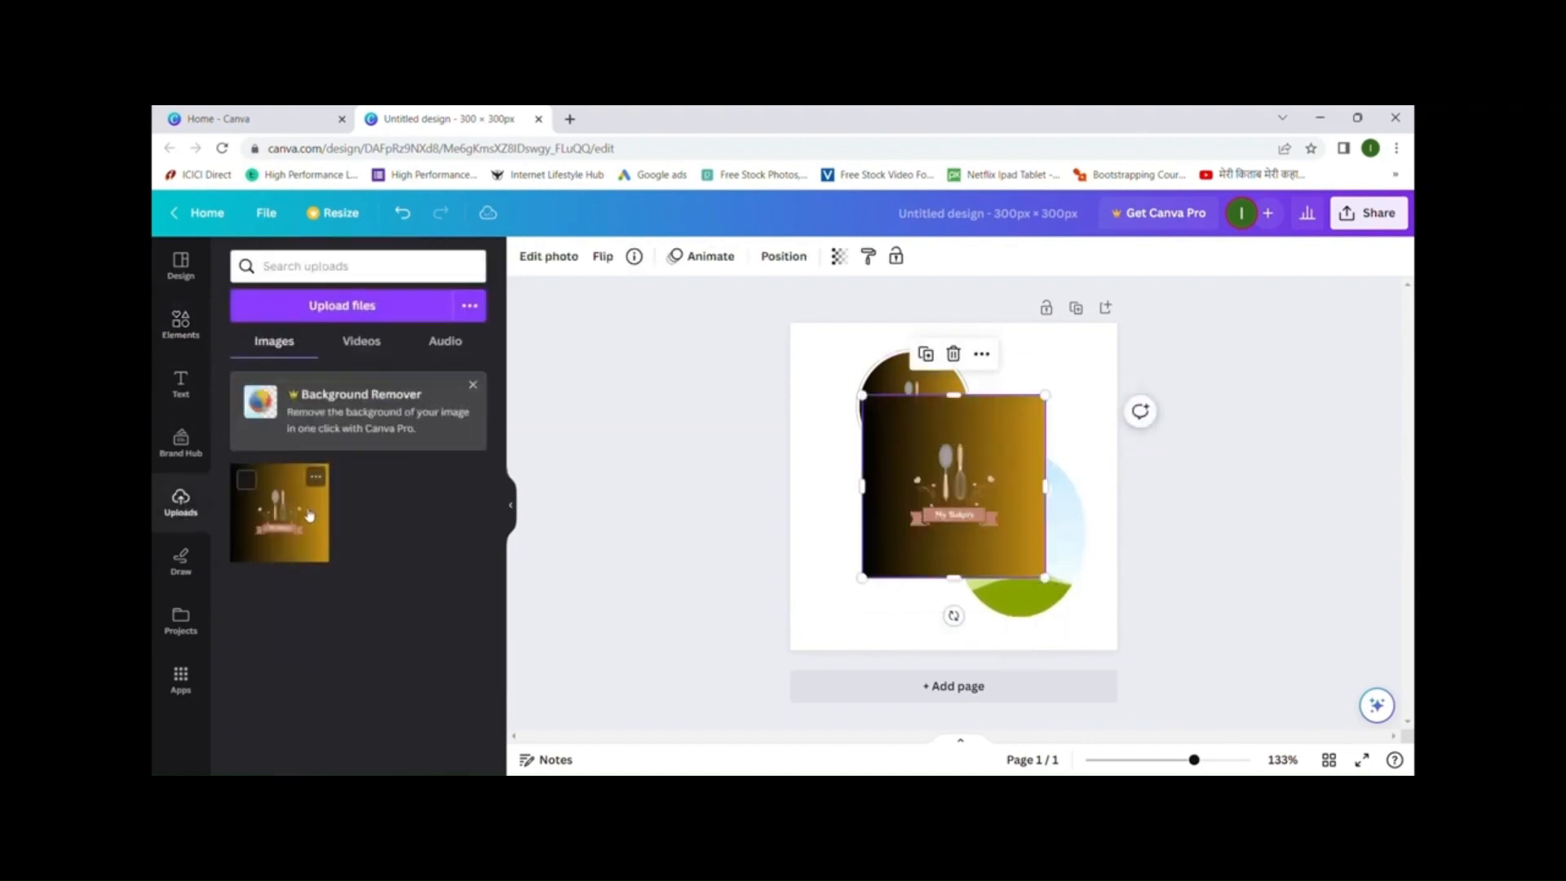
drag(1002, 481, 1029, 511)
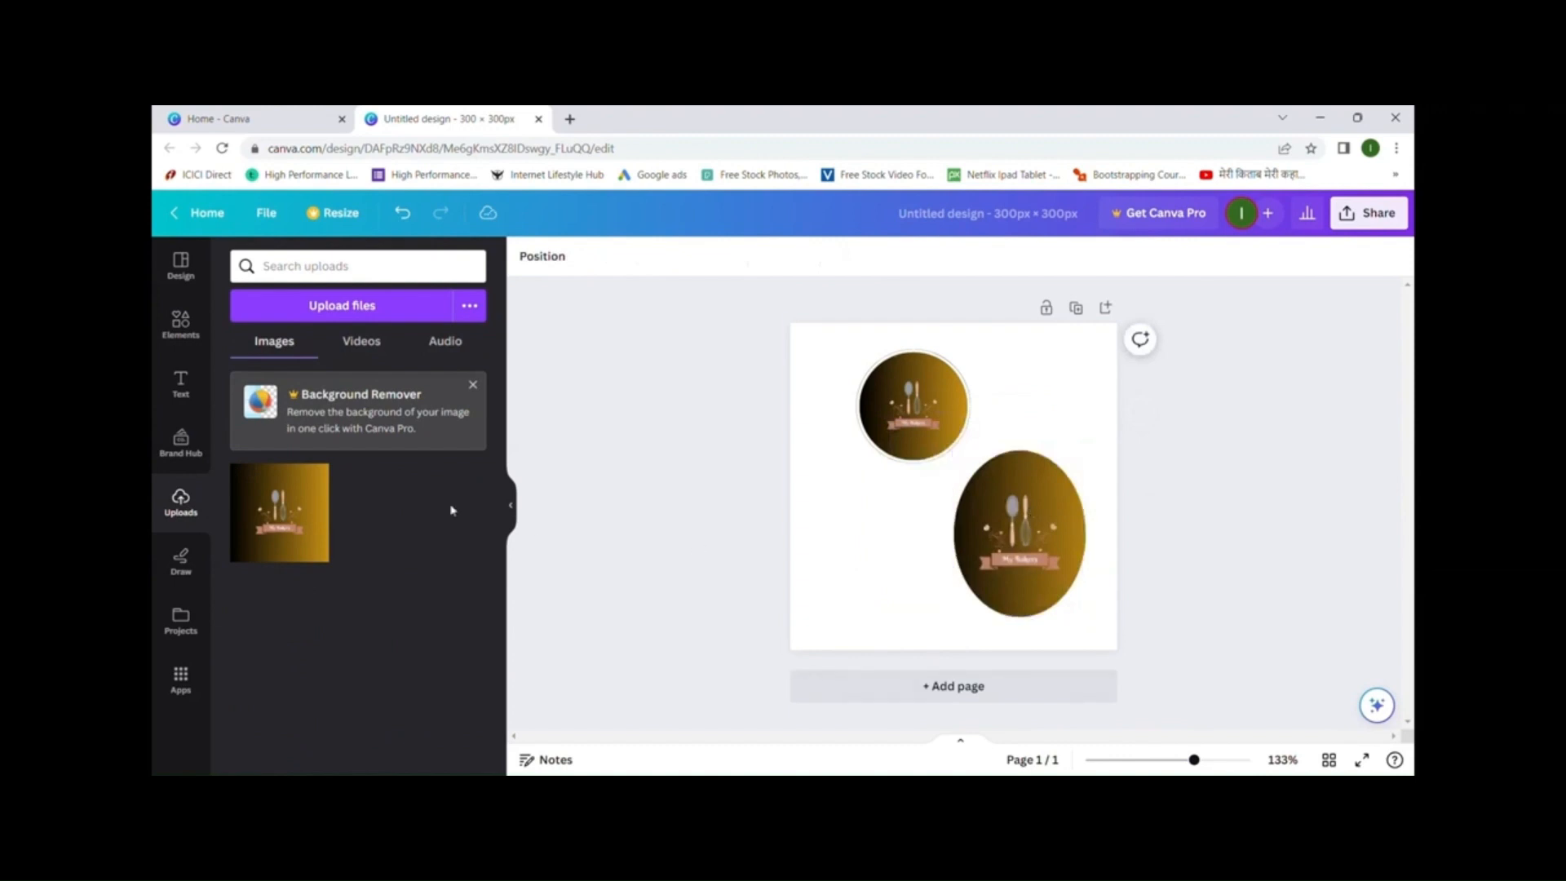
- Add a bordered rectangular frame at the lower left and move the oval to the top right
click(181, 322)
scroll(394, 541, down, 3)
scroll(394, 542, down, 2)
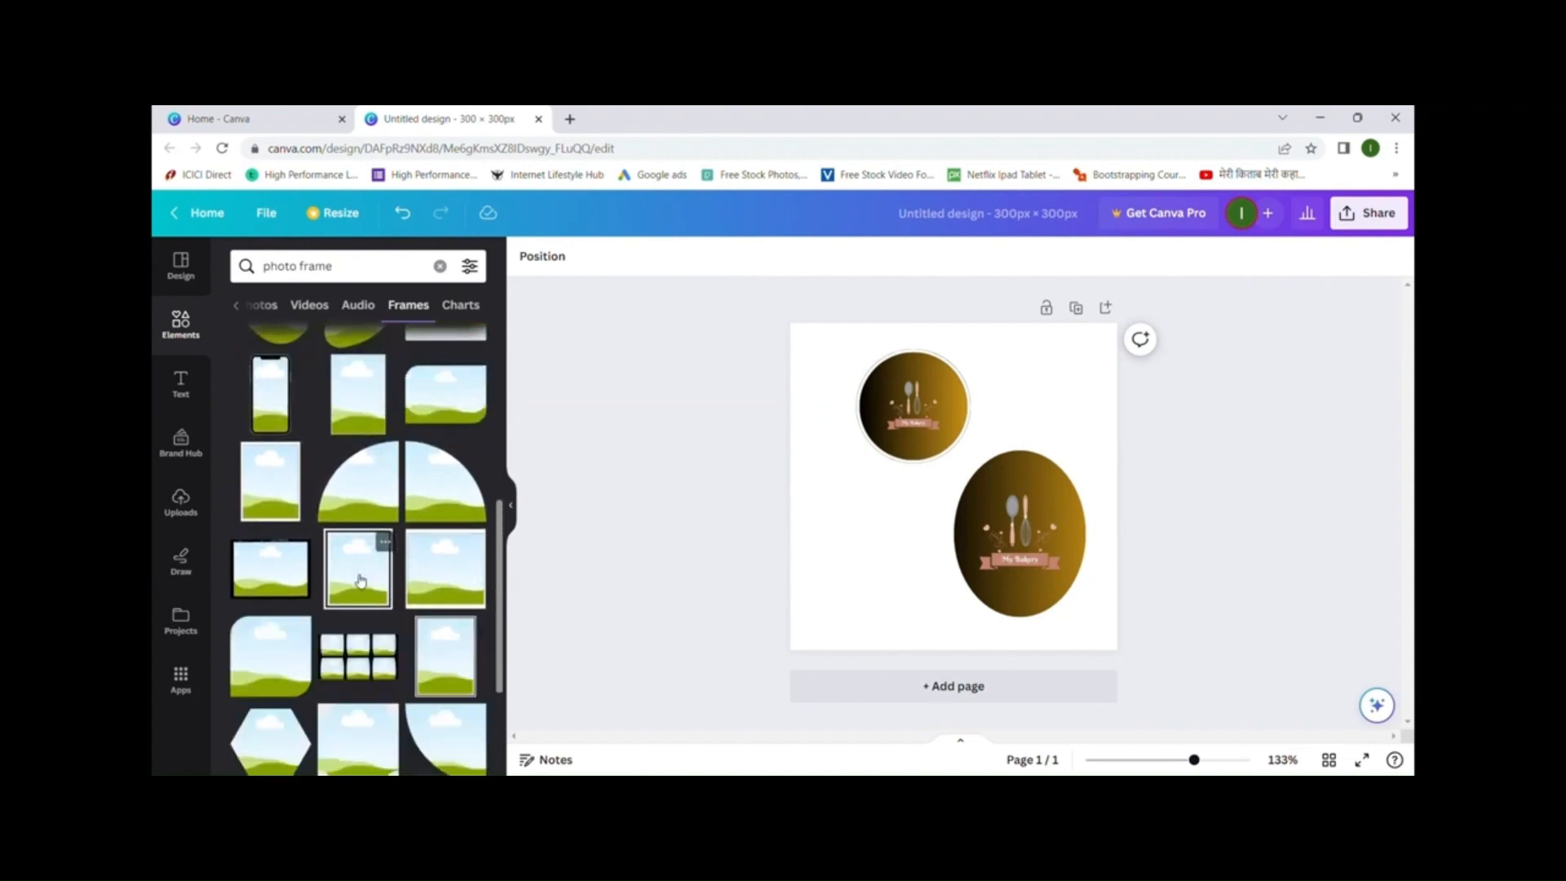
click(360, 580)
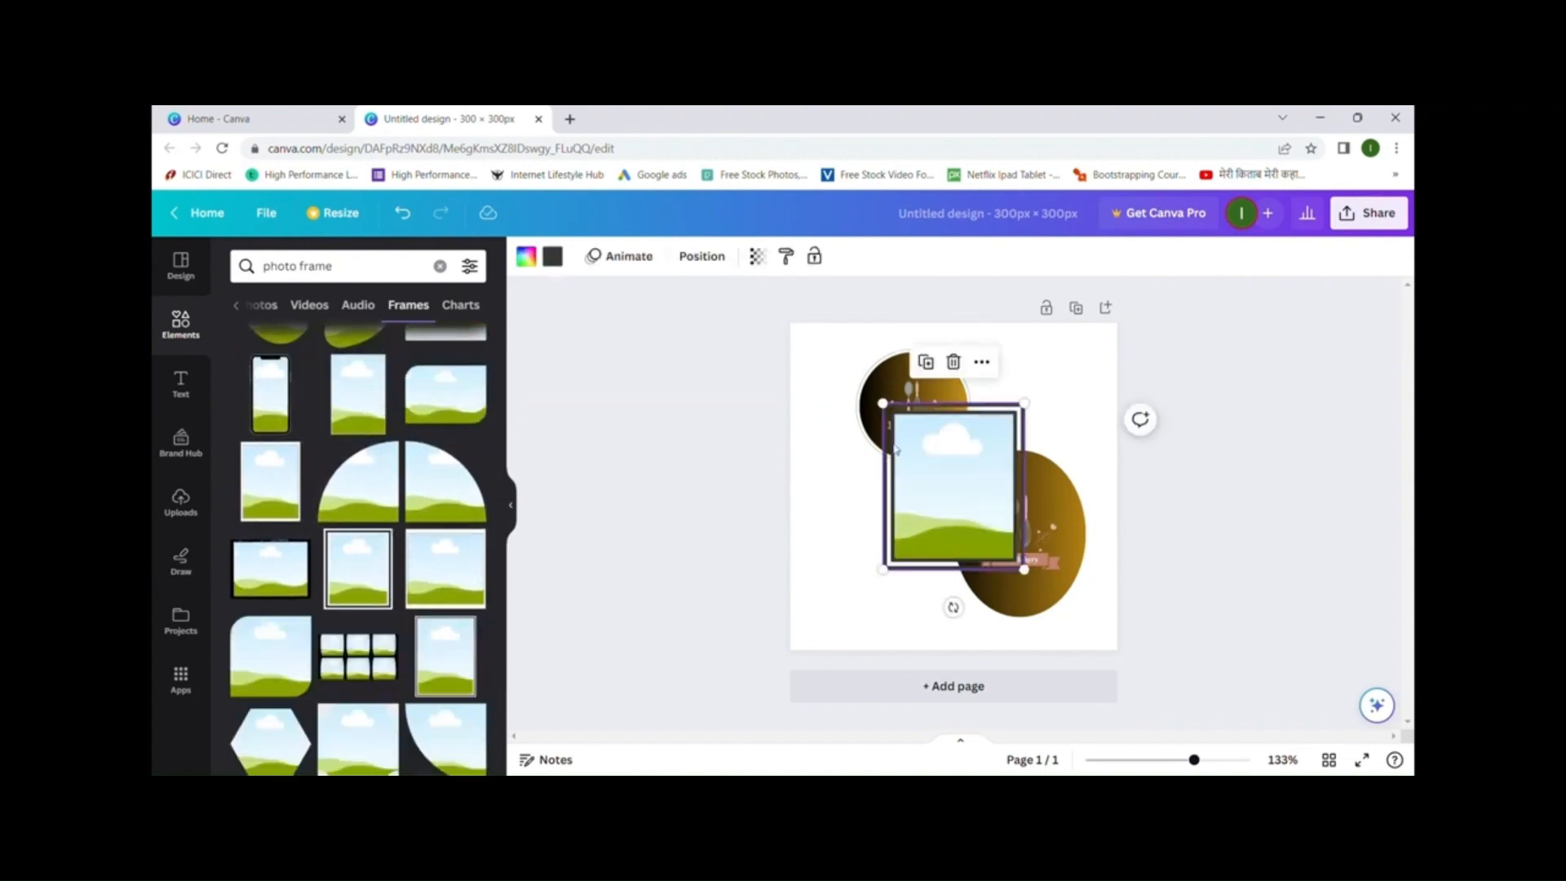
drag(956, 489, 907, 553)
drag(1012, 520, 1029, 407)
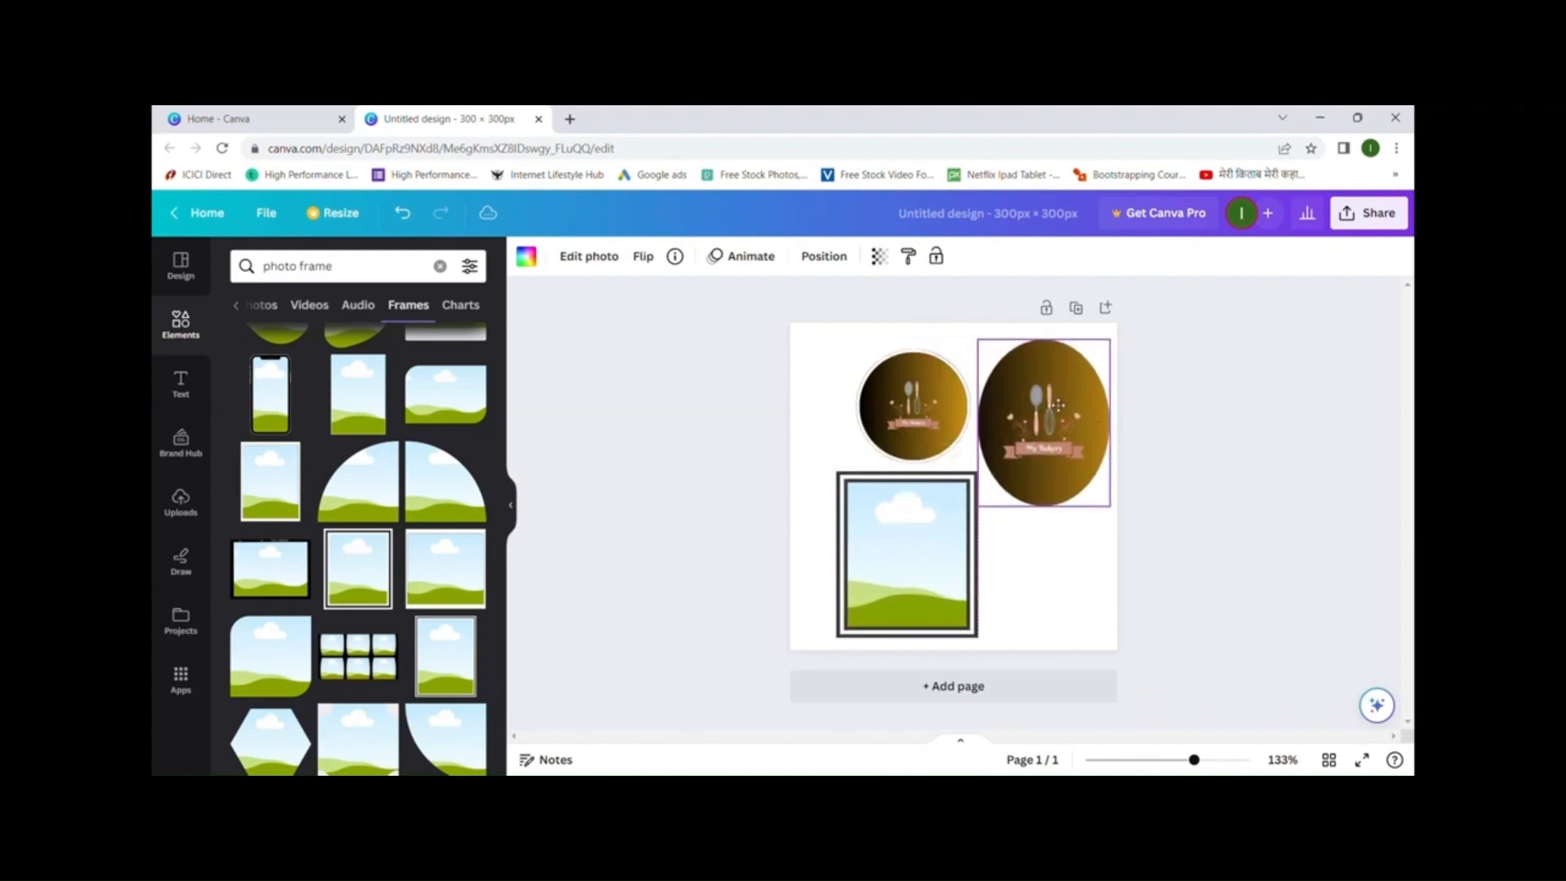
drag(916, 561, 909, 557)
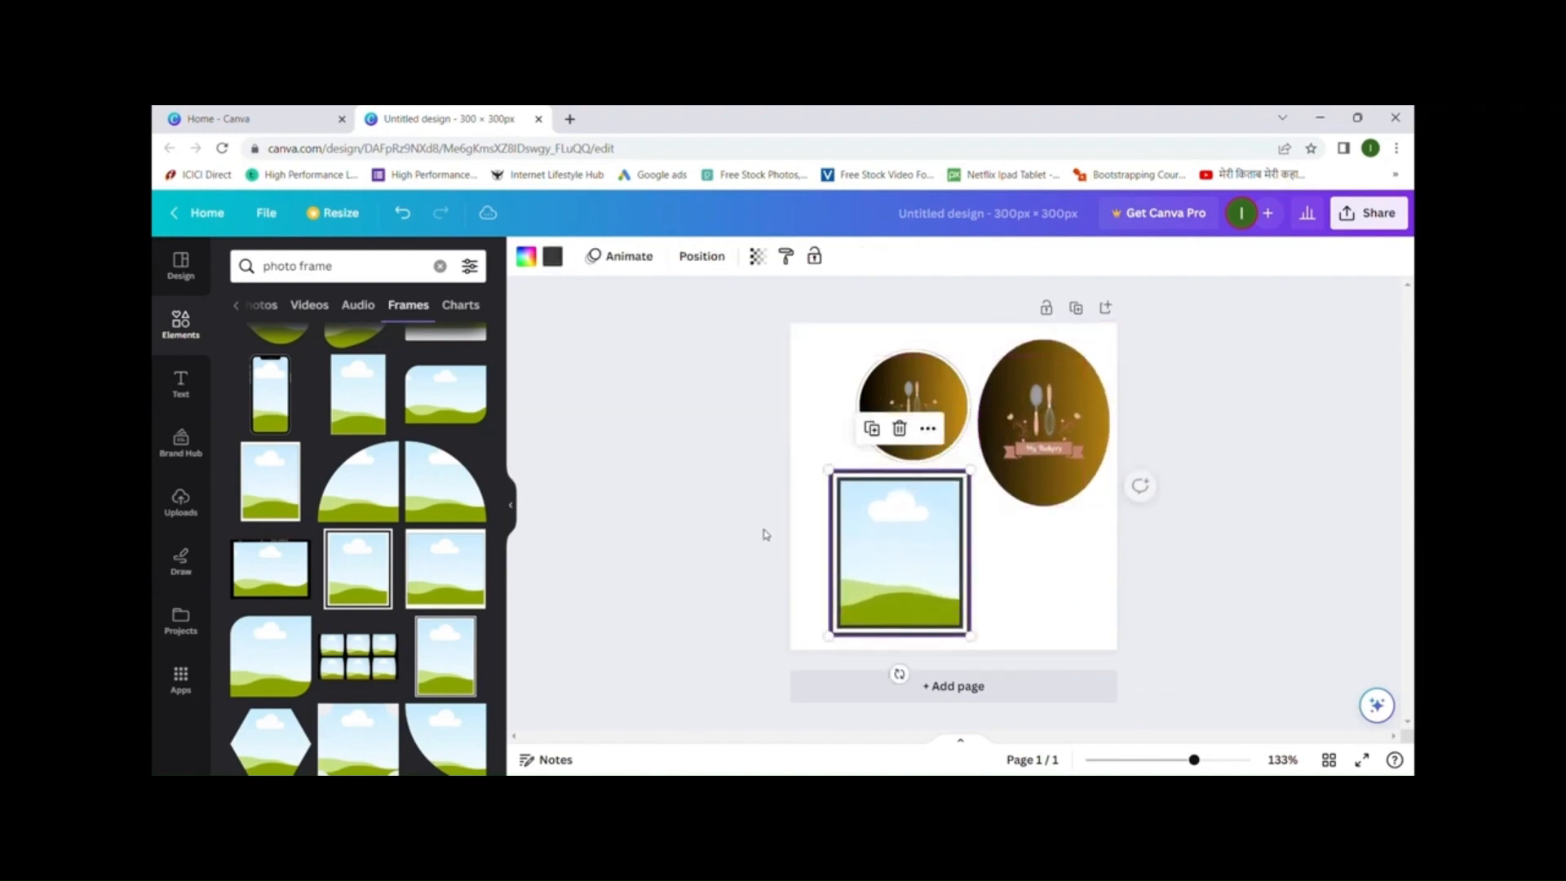
- Fill the rectangular frame with the bakery image
click(187, 513)
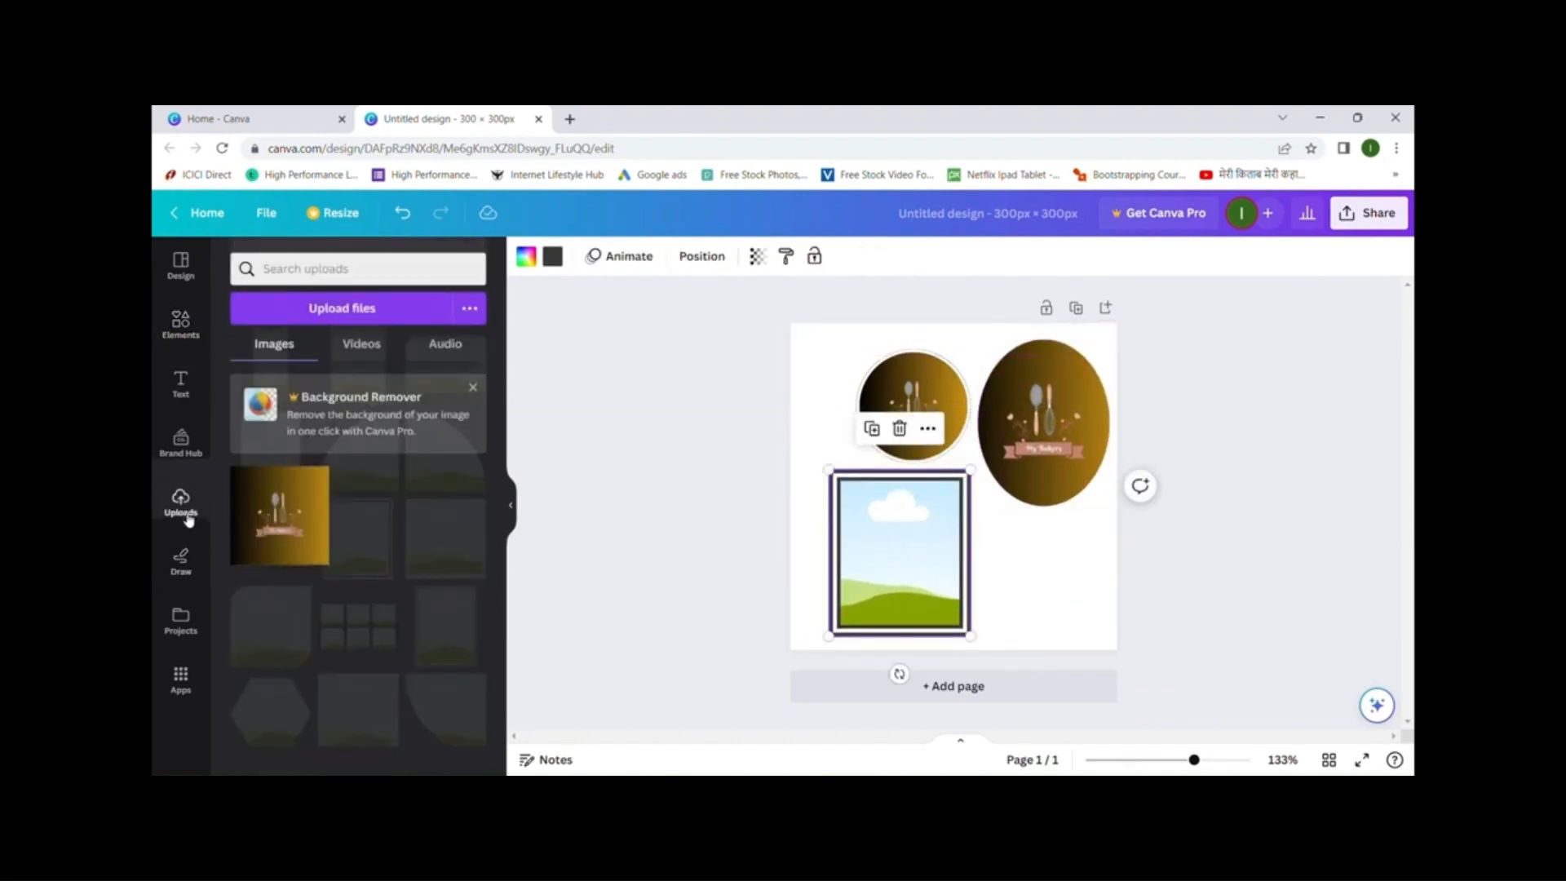
click(280, 513)
drag(1015, 507, 938, 571)
click(1109, 613)
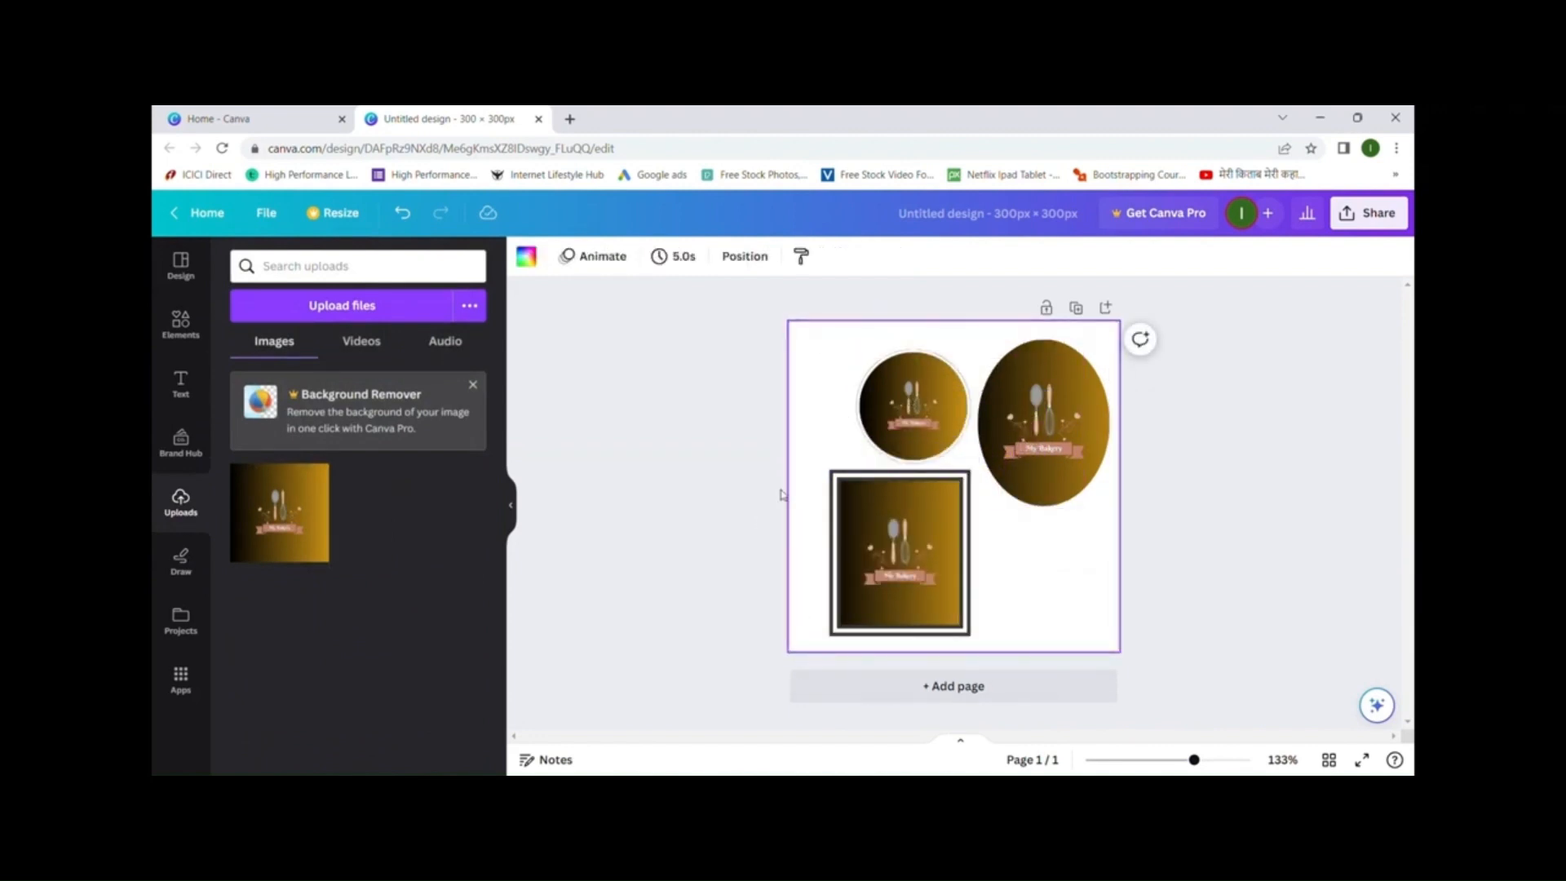
click(182, 326)
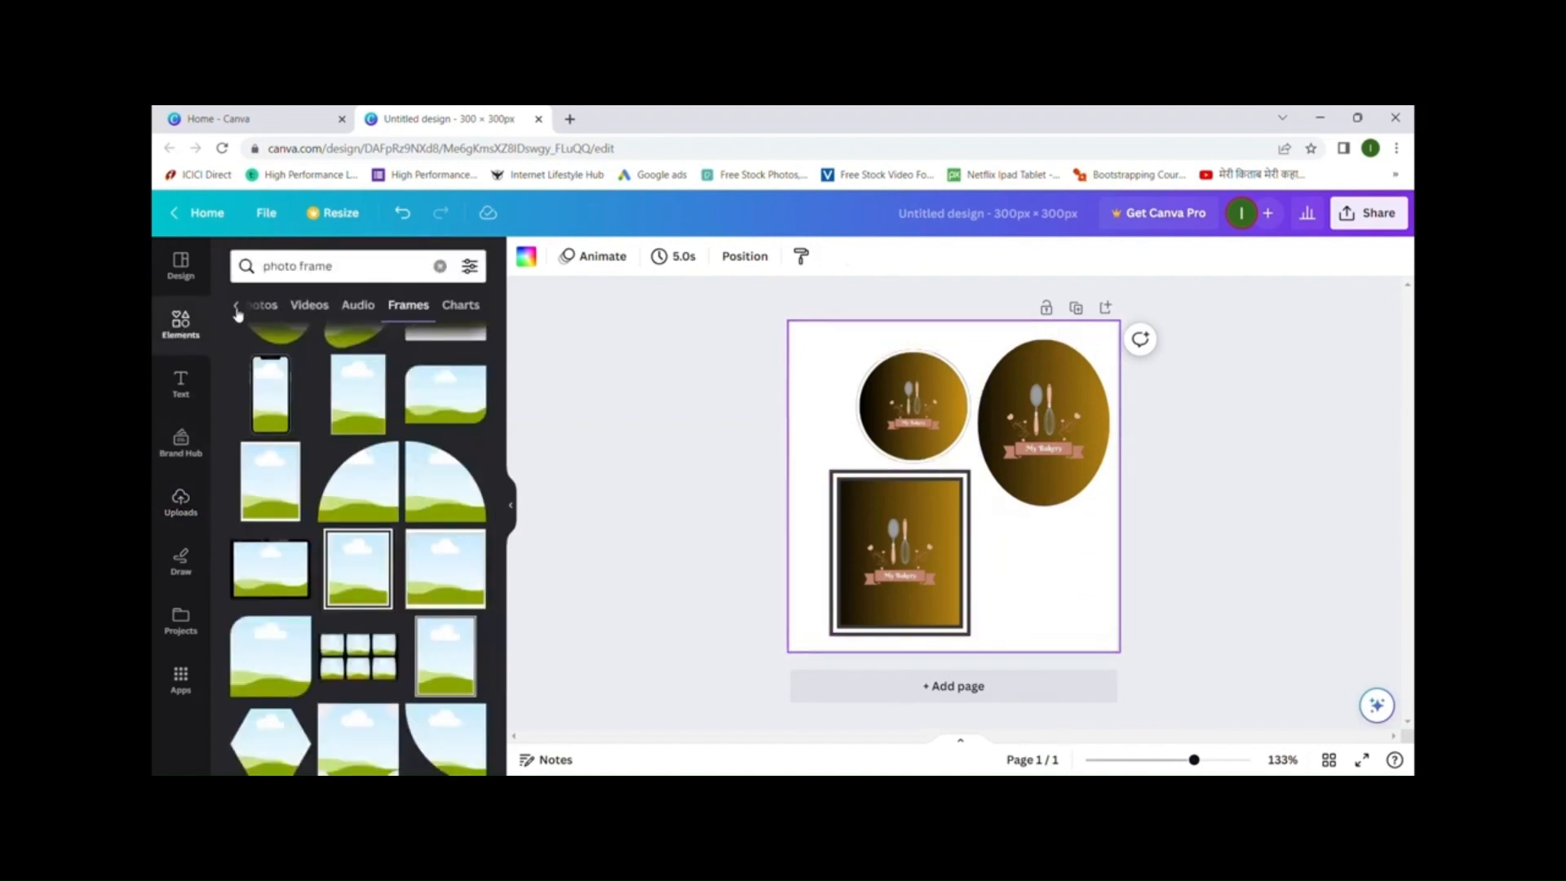
scroll(367, 508, down, 3)
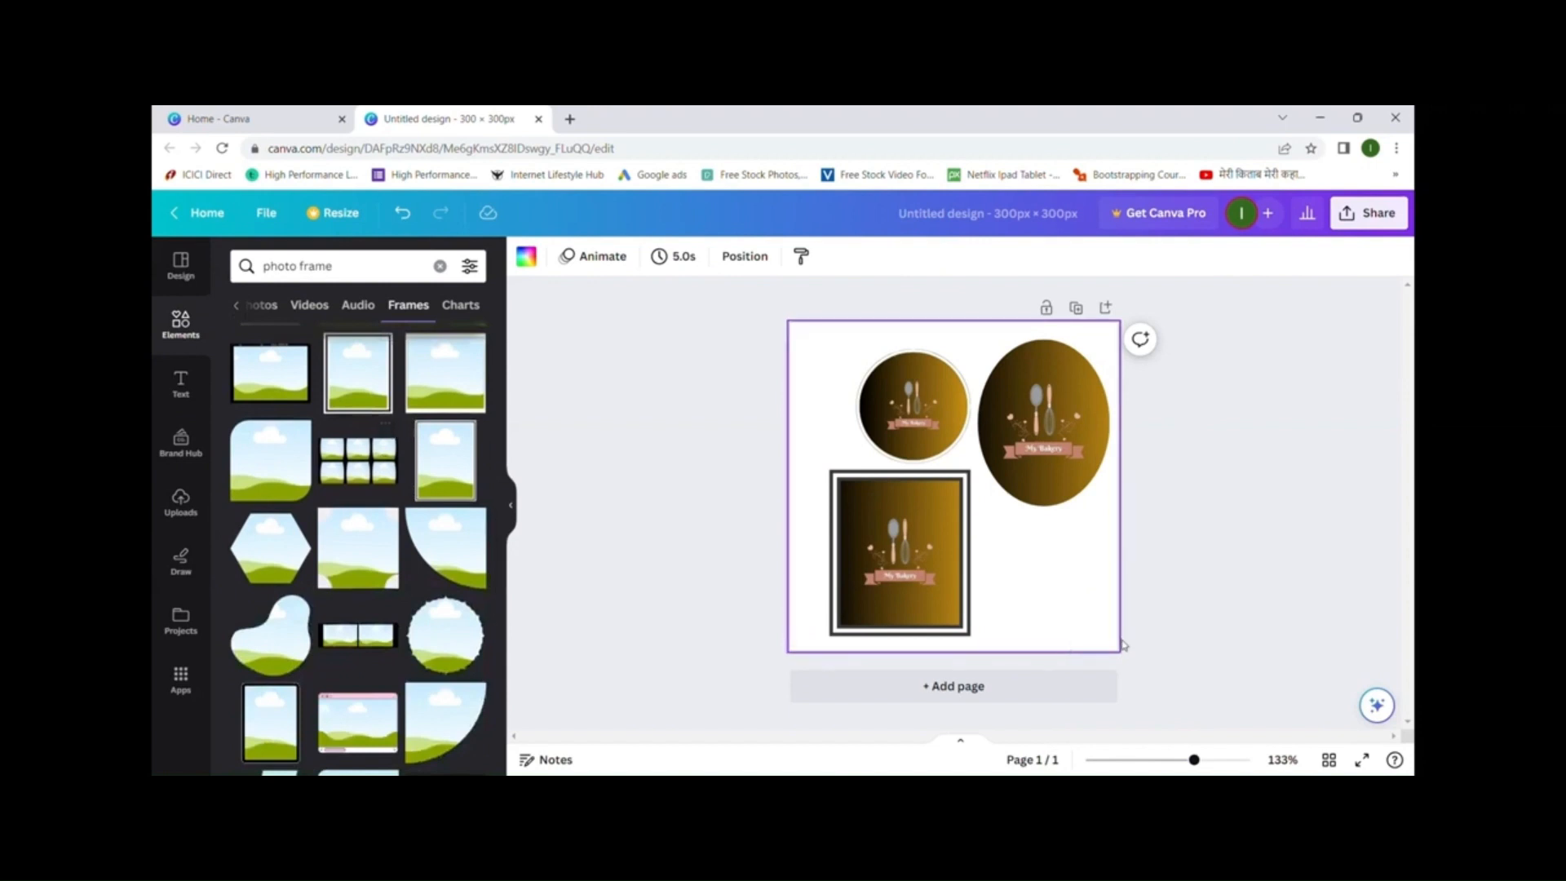
- Add a new page with a six-photo grid frame, enlarged up-left and widened right
click(993, 694)
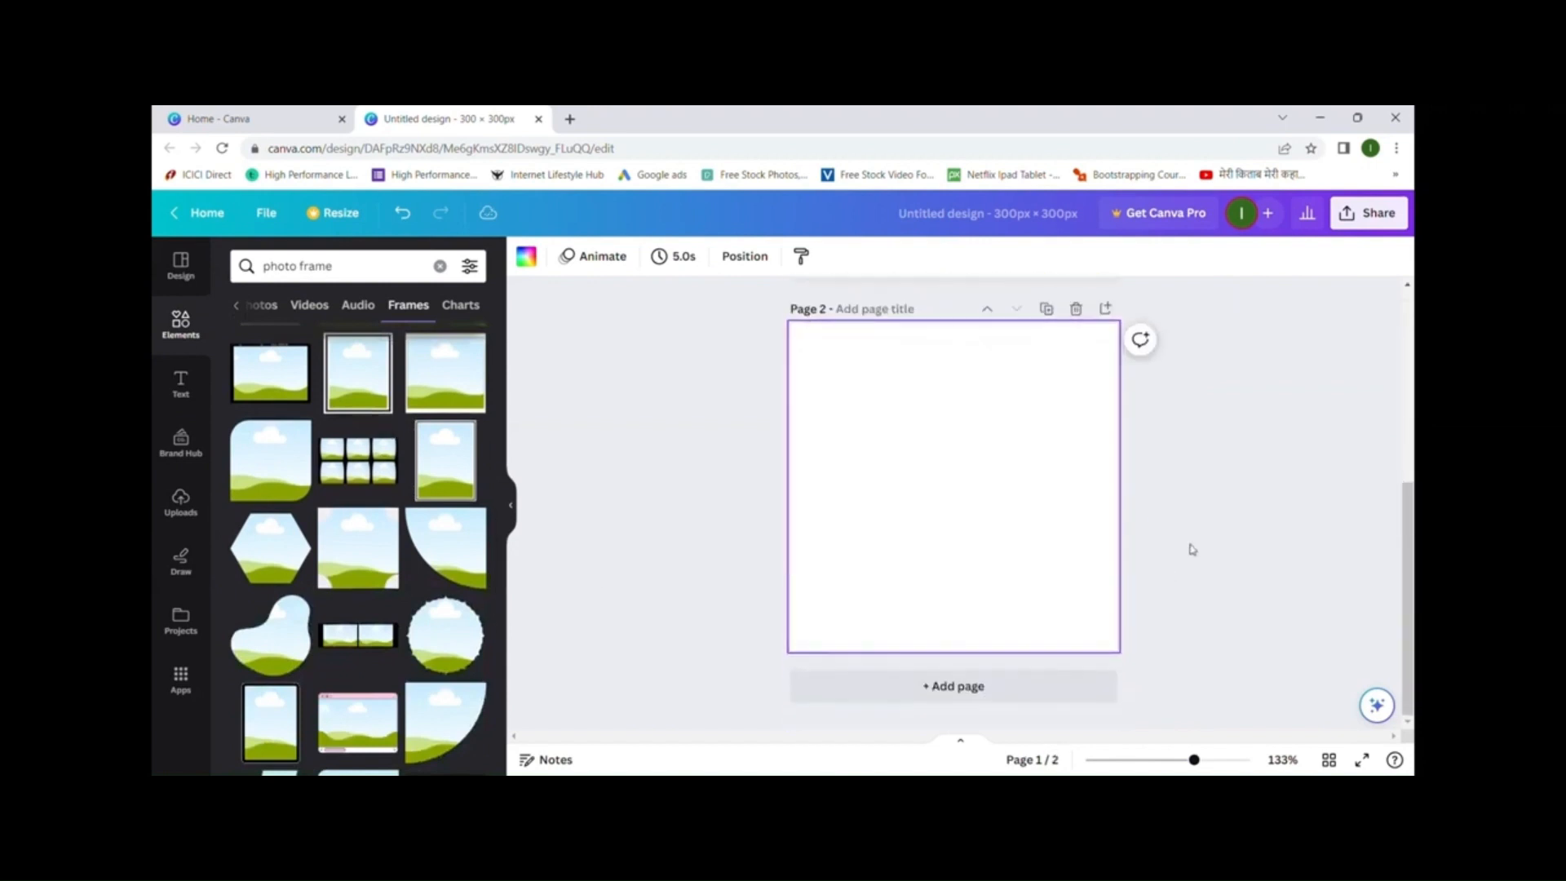
click(364, 477)
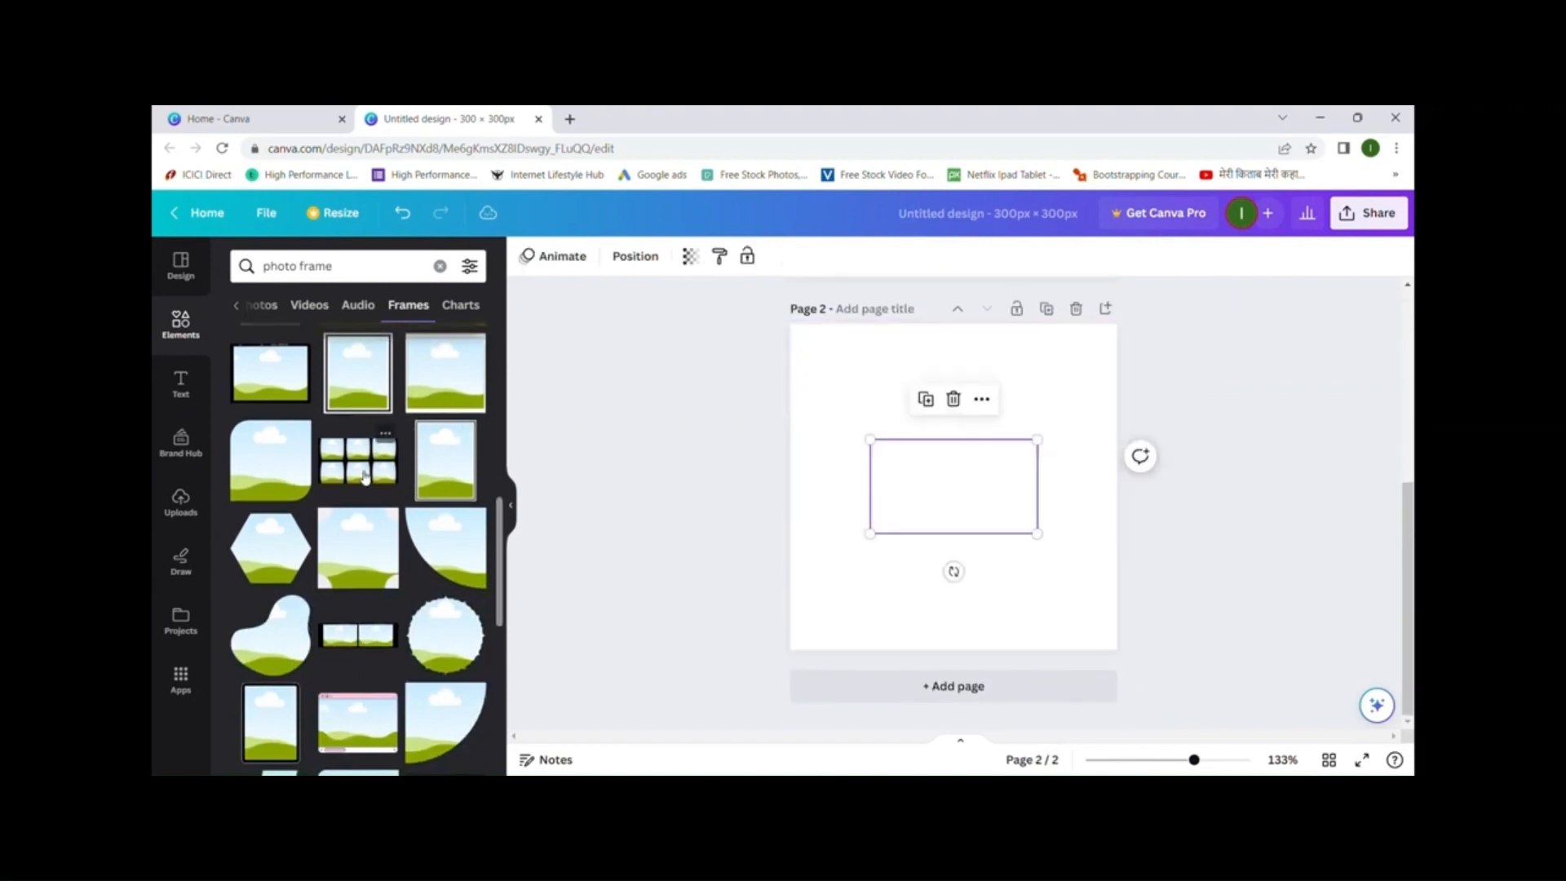
click(1046, 622)
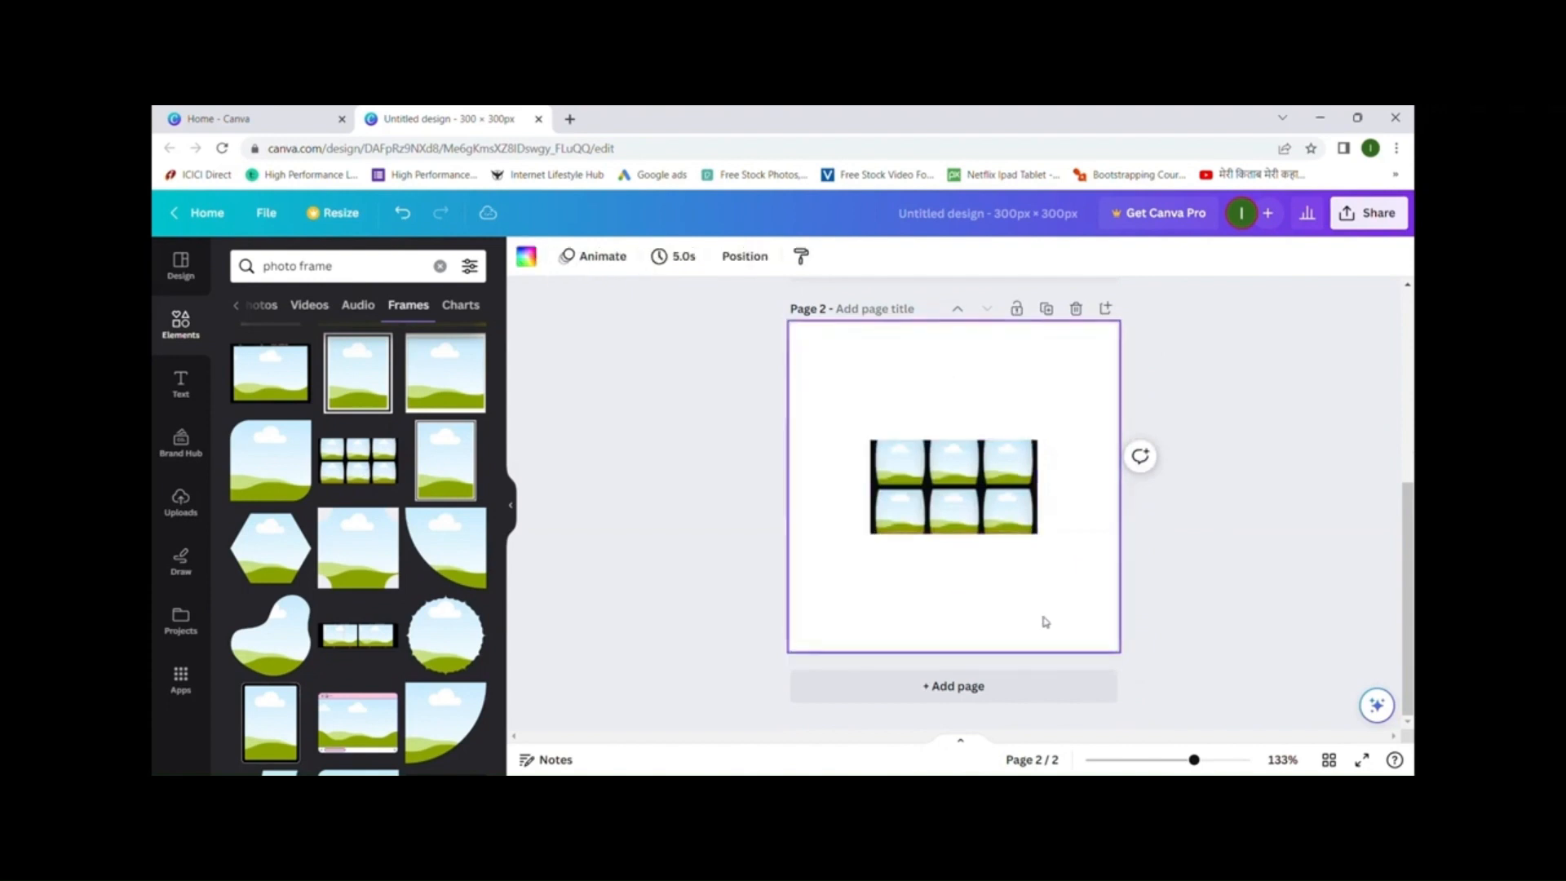
click(878, 451)
drag(871, 440, 811, 400)
drag(1039, 403, 1124, 372)
- Drop the uploaded bakery image into the grid's top-left cell
click(845, 430)
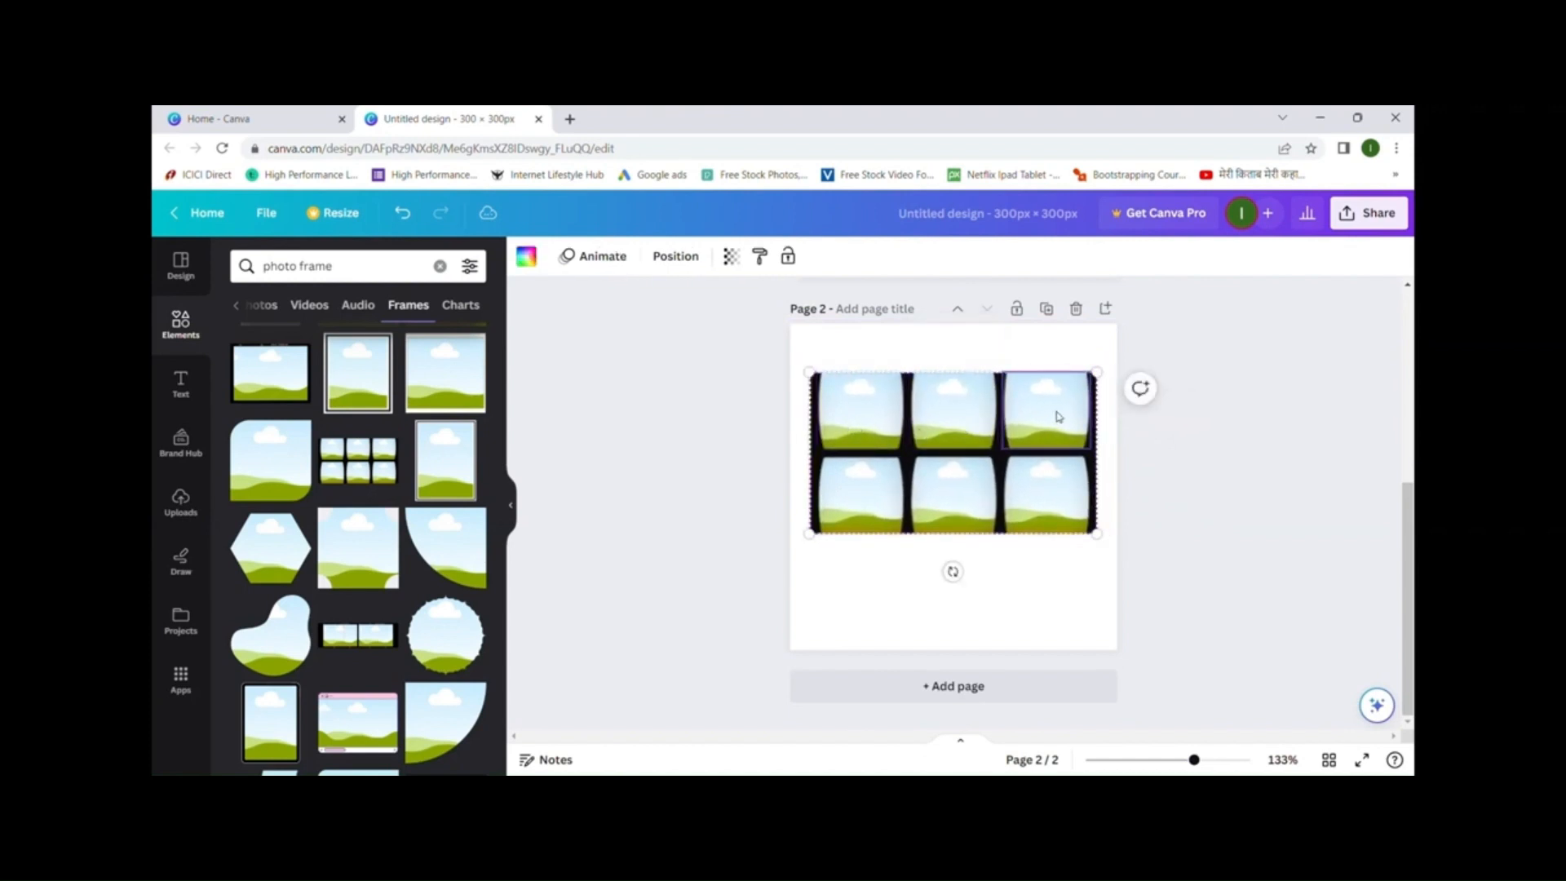
click(180, 501)
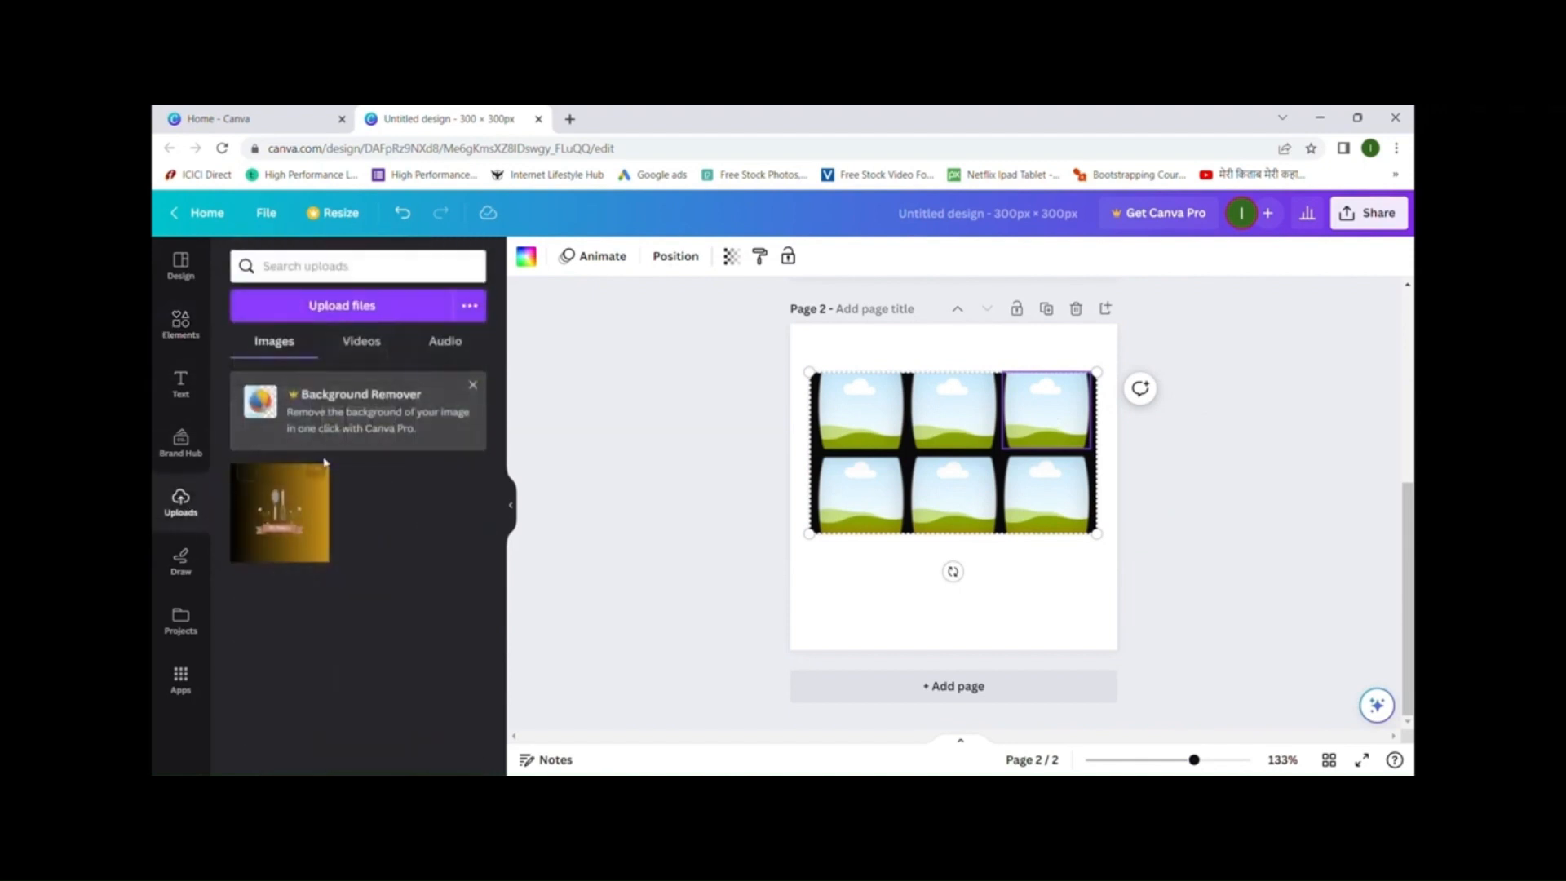
click(311, 472)
drag(964, 465, 856, 416)
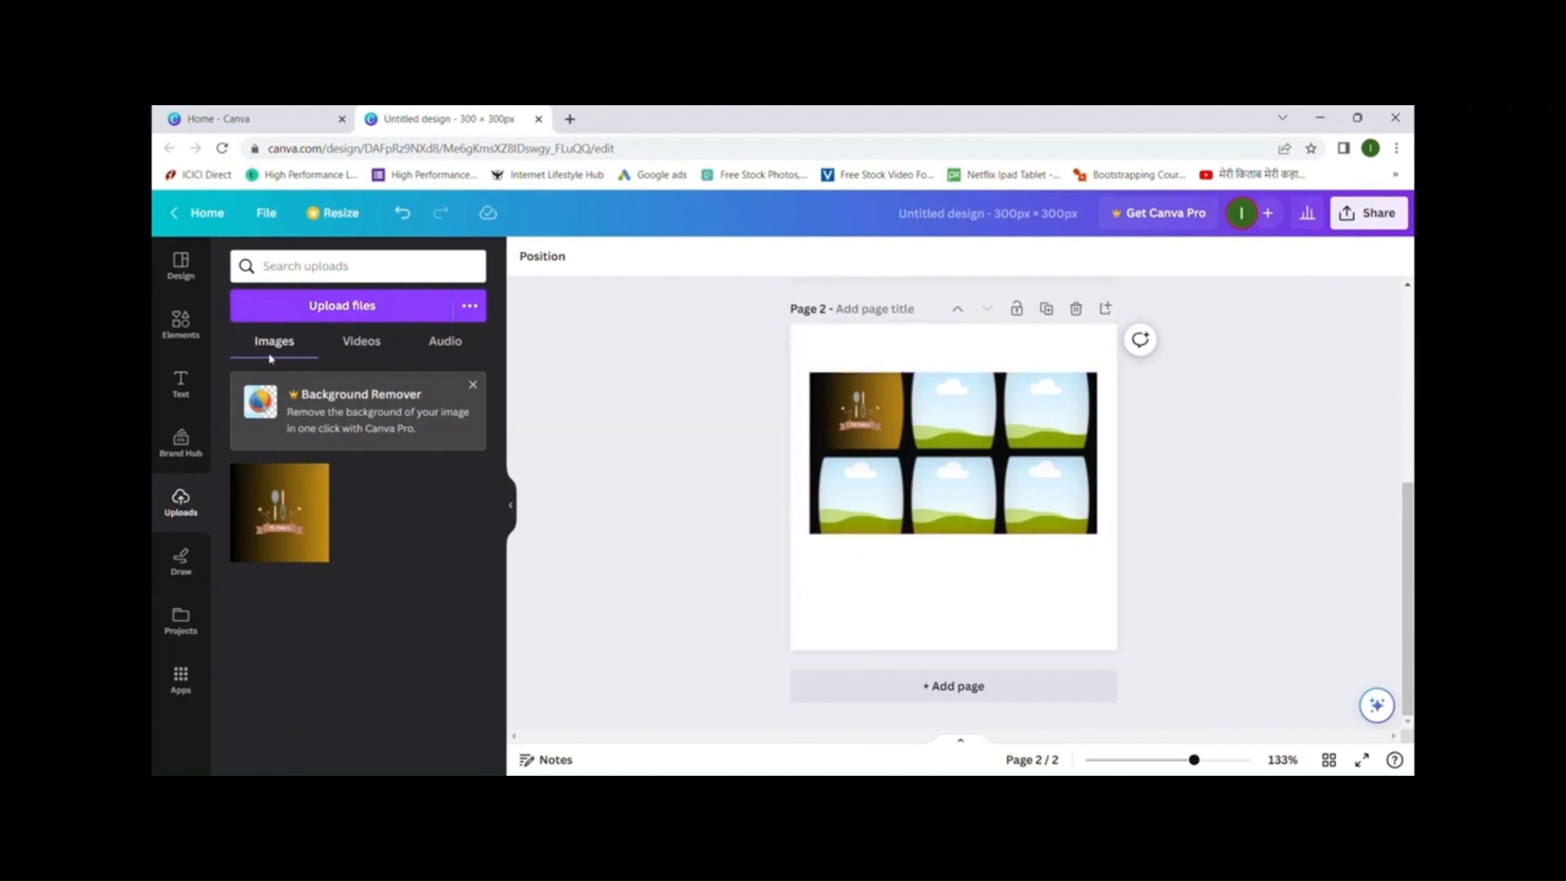
click(181, 322)
scroll(439, 534, down, 10)
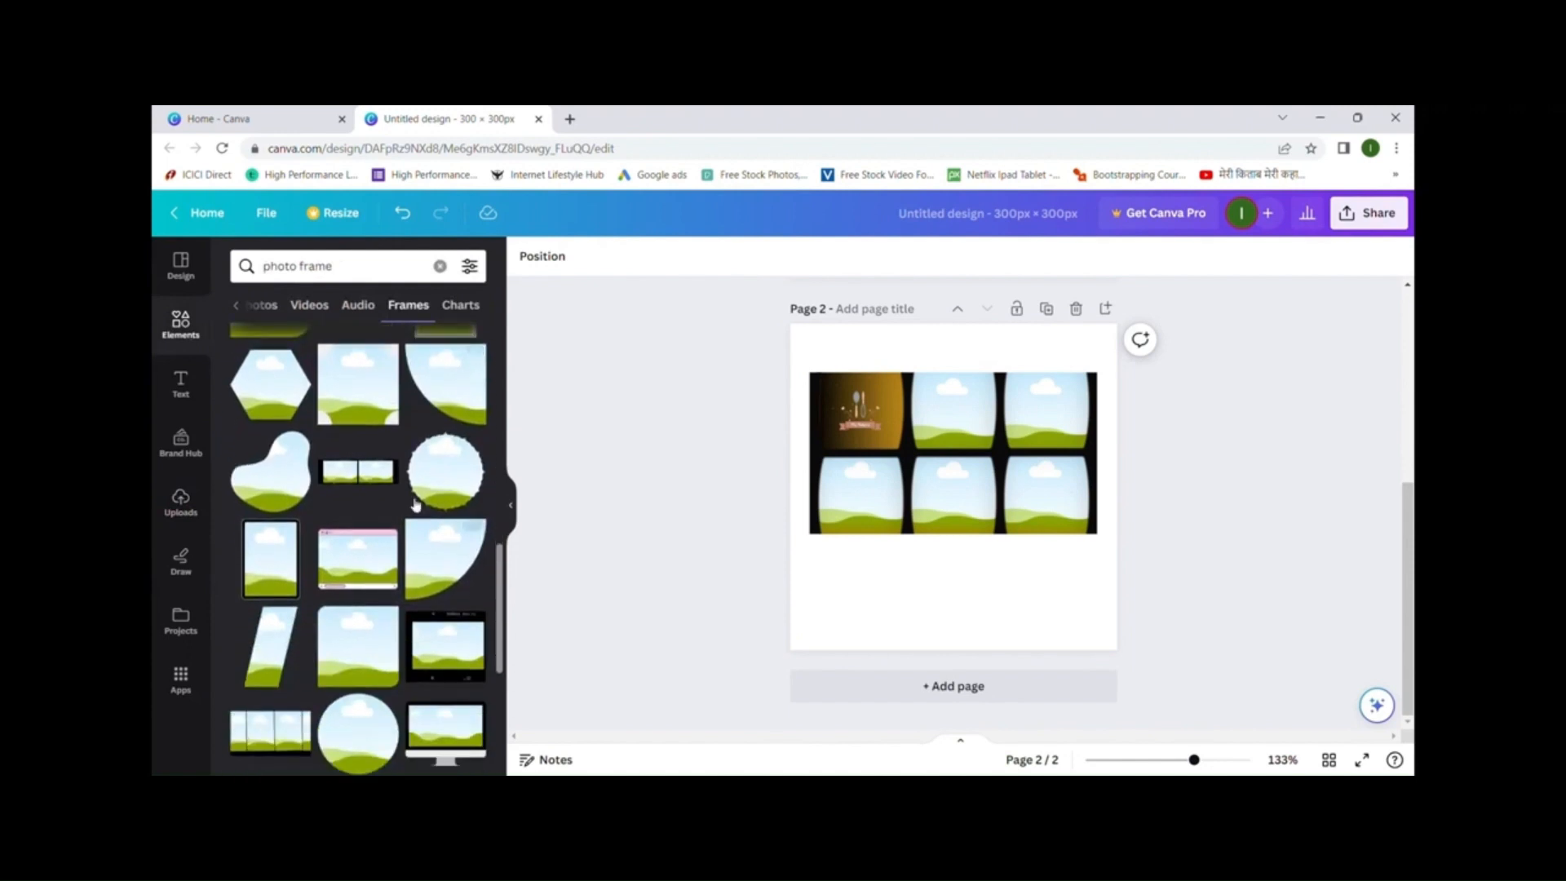
scroll(383, 456, down, 10)
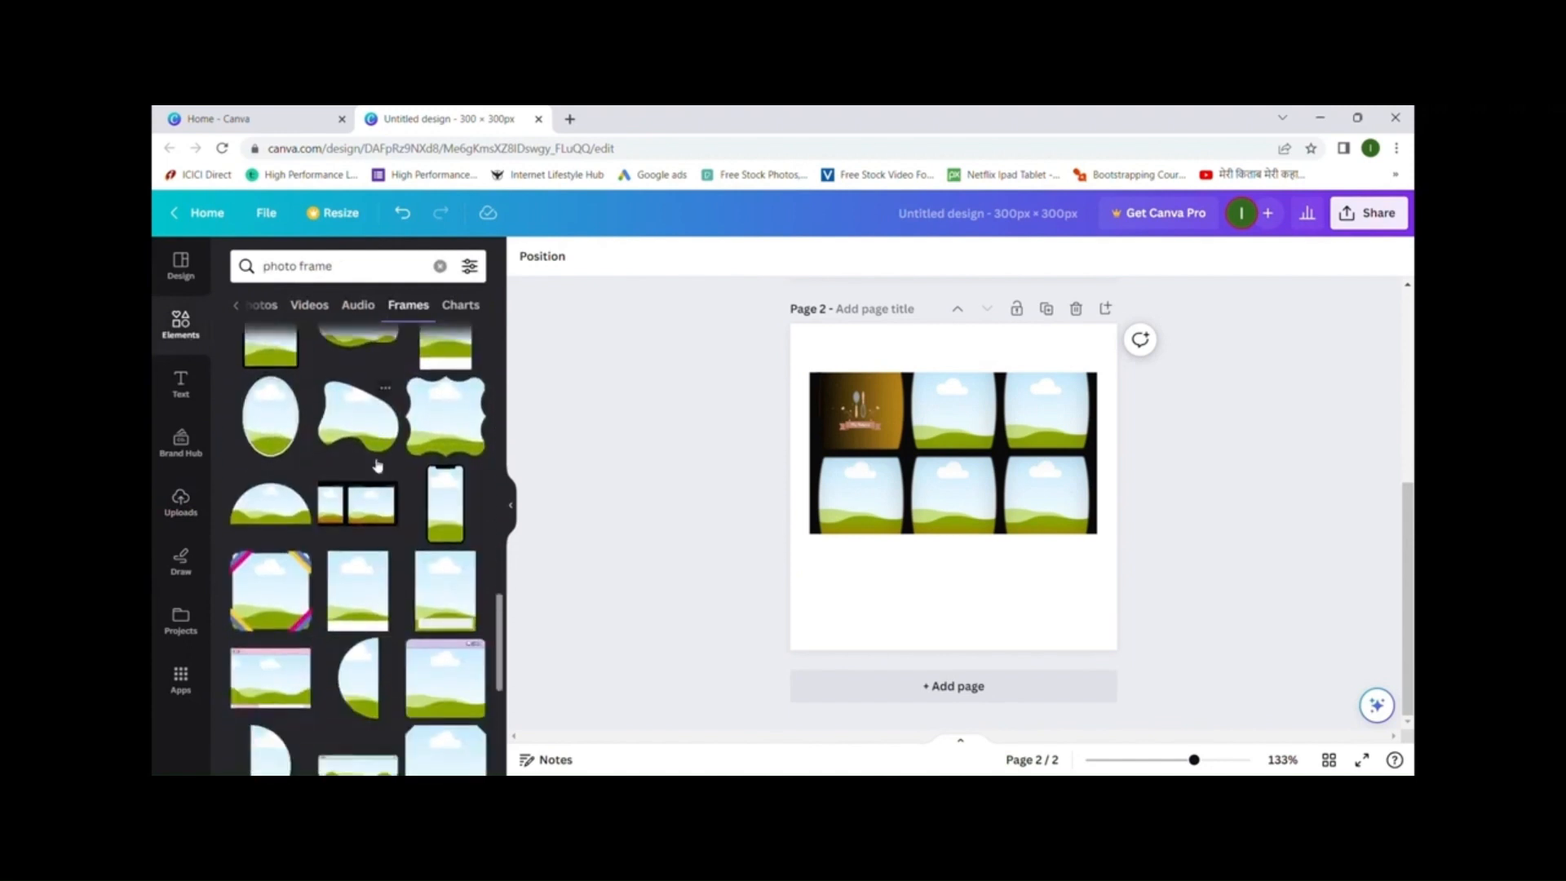
scroll(375, 494, down, 2)
scroll(375, 493, up, 3)
- Add a third page with a striped-corner square frame at top left and a heart frame lower right
click(1008, 695)
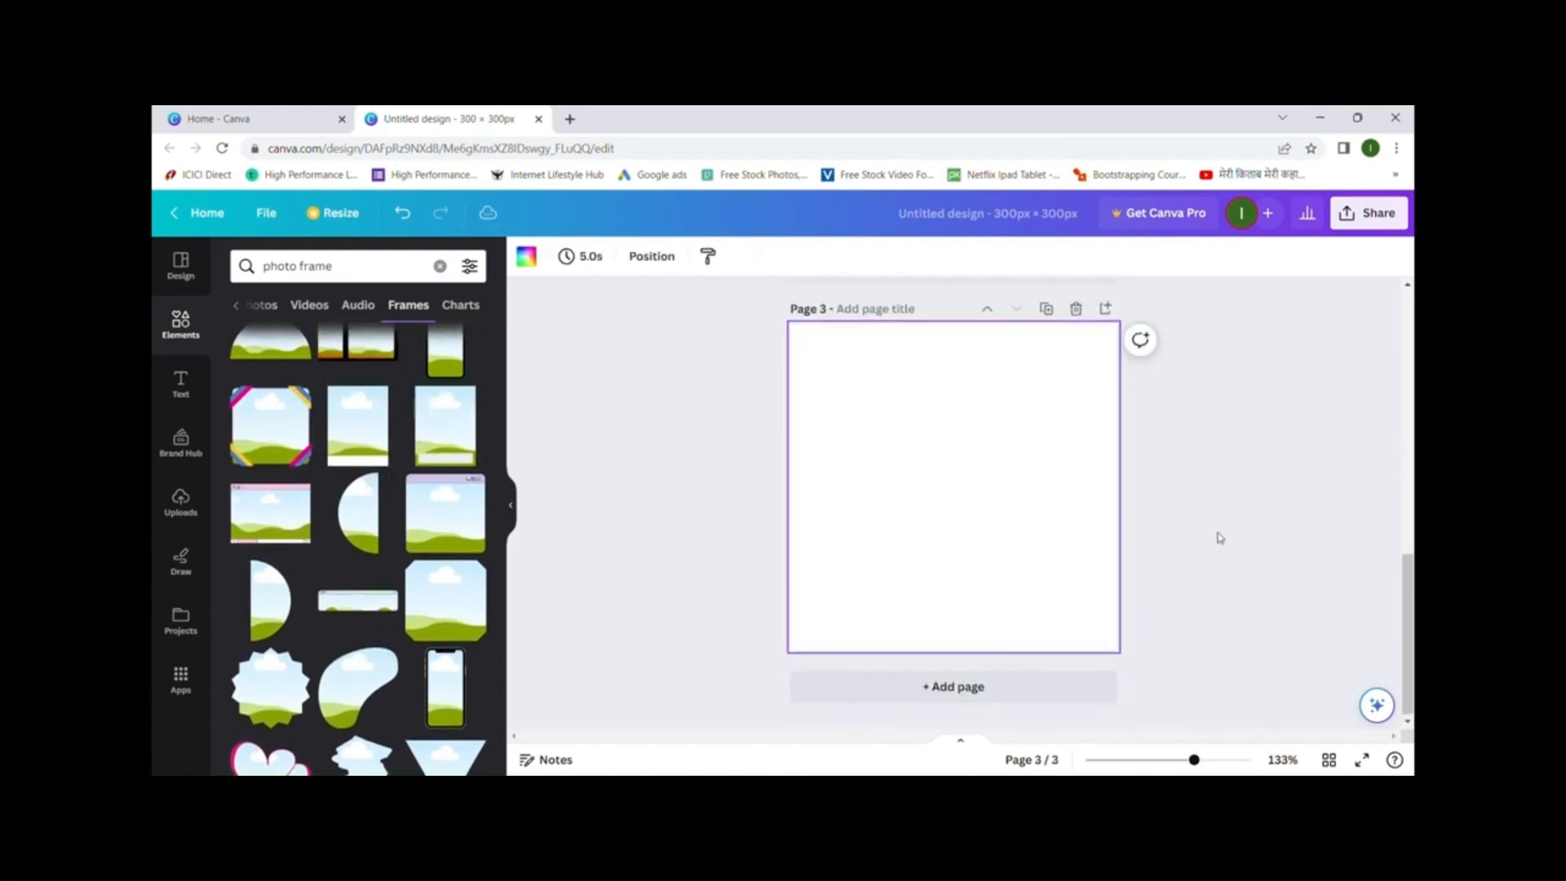
scroll(265, 698, down, 1)
click(265, 698)
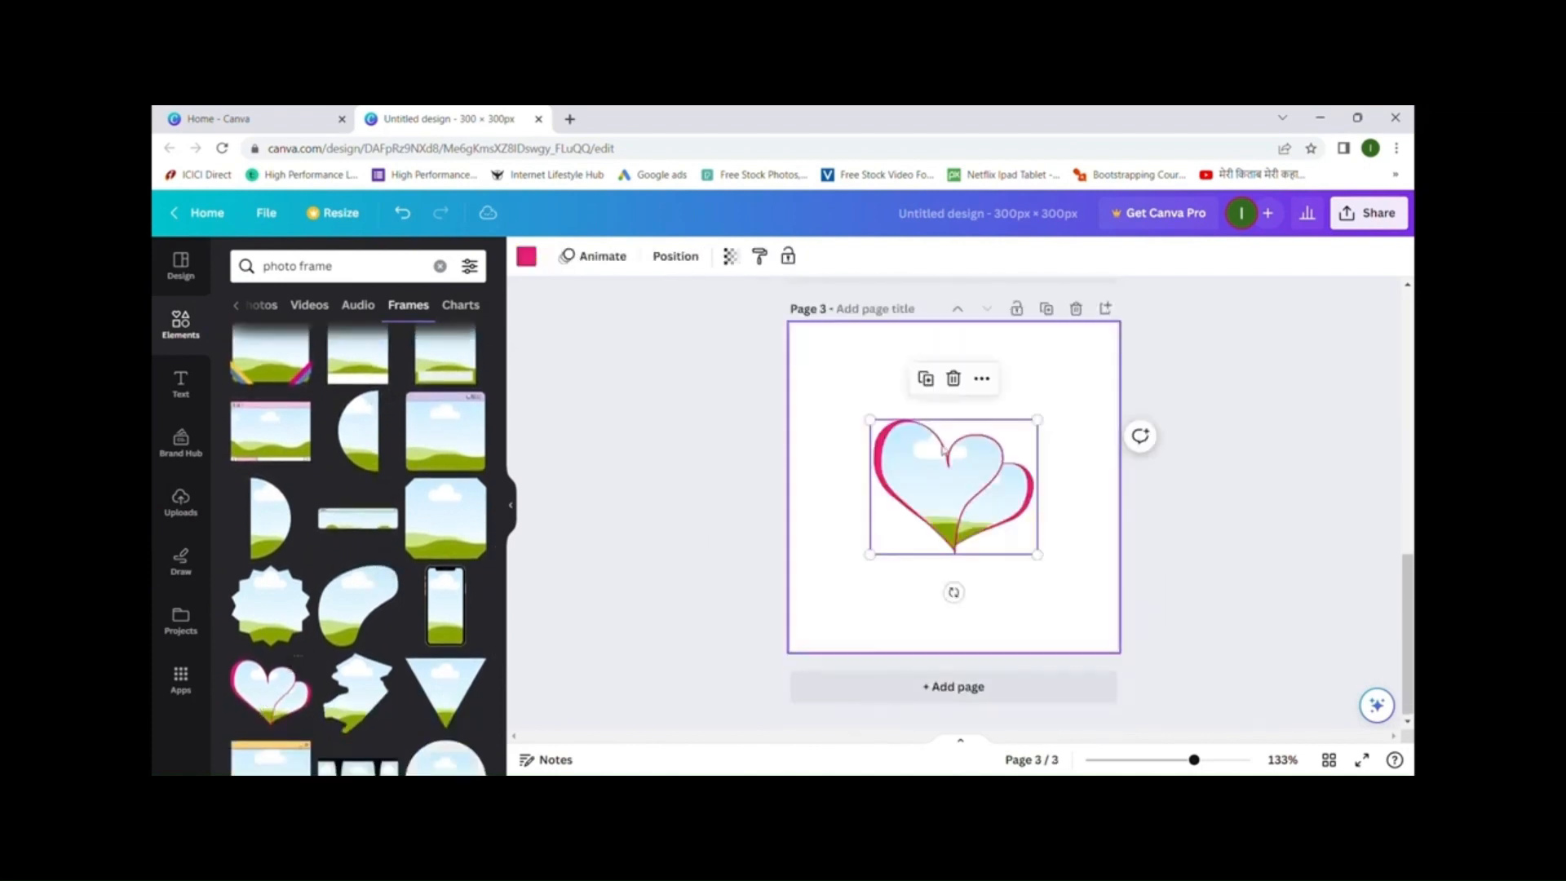
click(271, 367)
drag(979, 466, 918, 354)
click(977, 496)
drag(991, 540, 1029, 610)
mouse_move(938, 436)
mouse_down()
mouse_move(937, 458)
mouse_move(932, 445)
mouse_up()
click(1276, 414)
- Show all photo frame results and scroll through them
scroll(401, 434, up, 1)
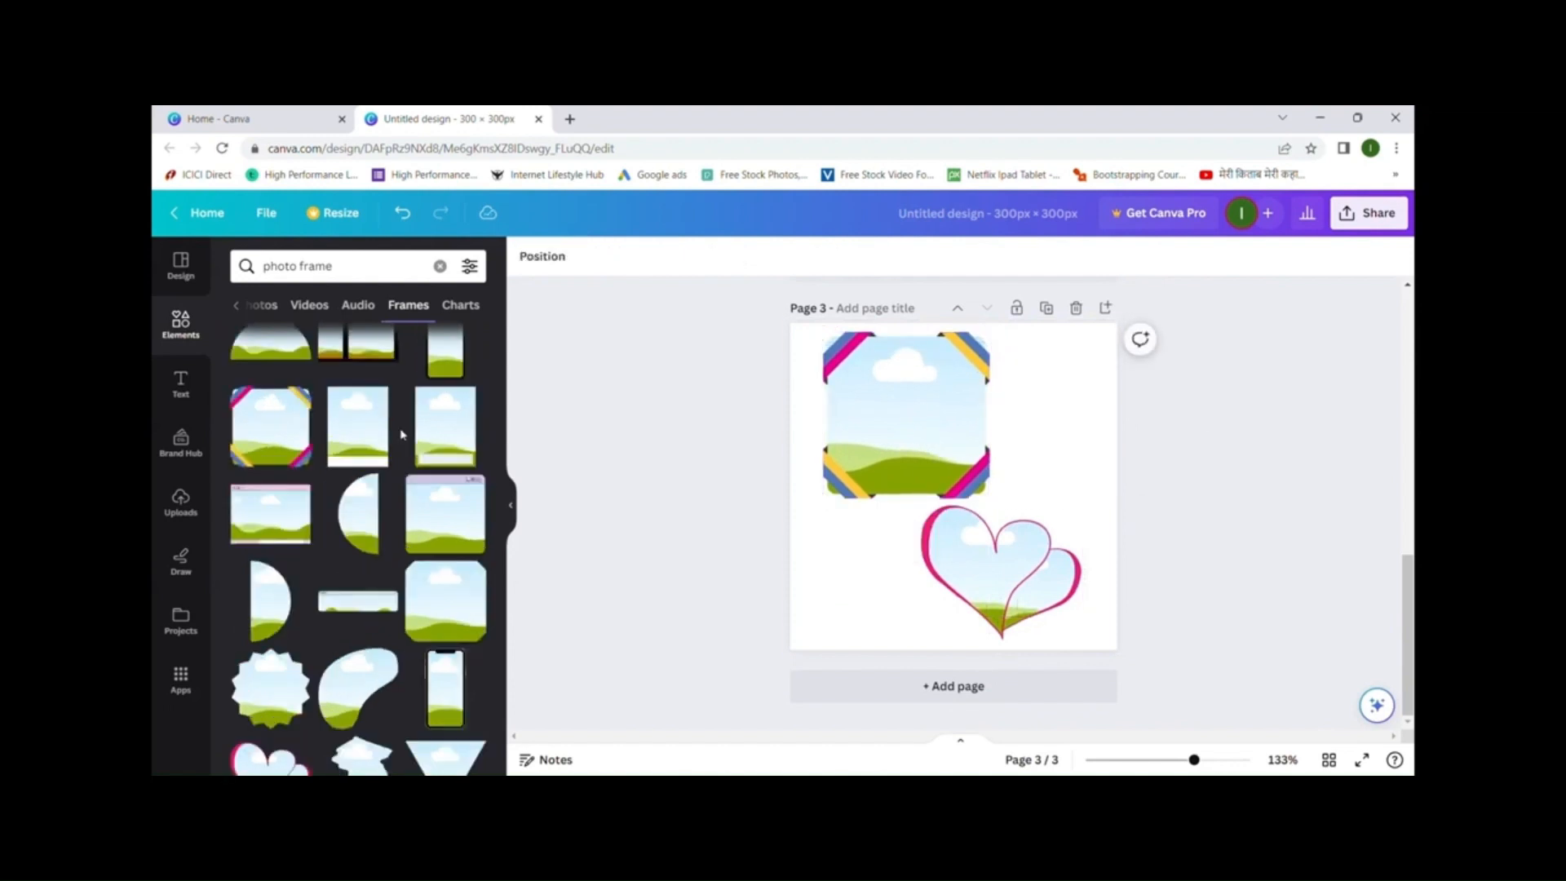
click(238, 310)
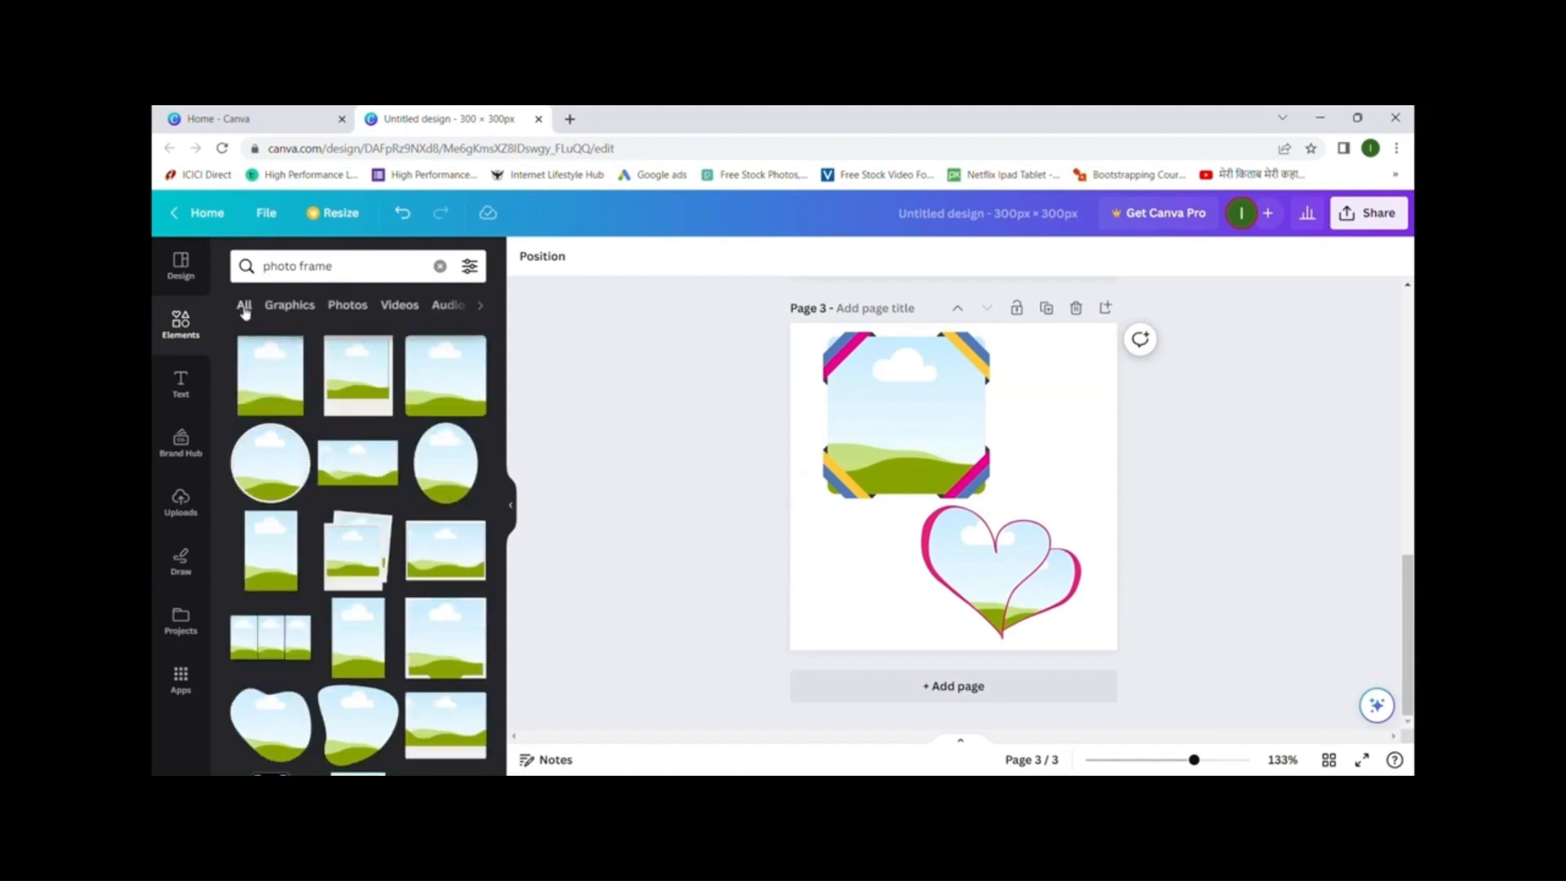
scroll(407, 416, down, 1)
scroll(408, 416, down, 1)
scroll(291, 599, down, 1)
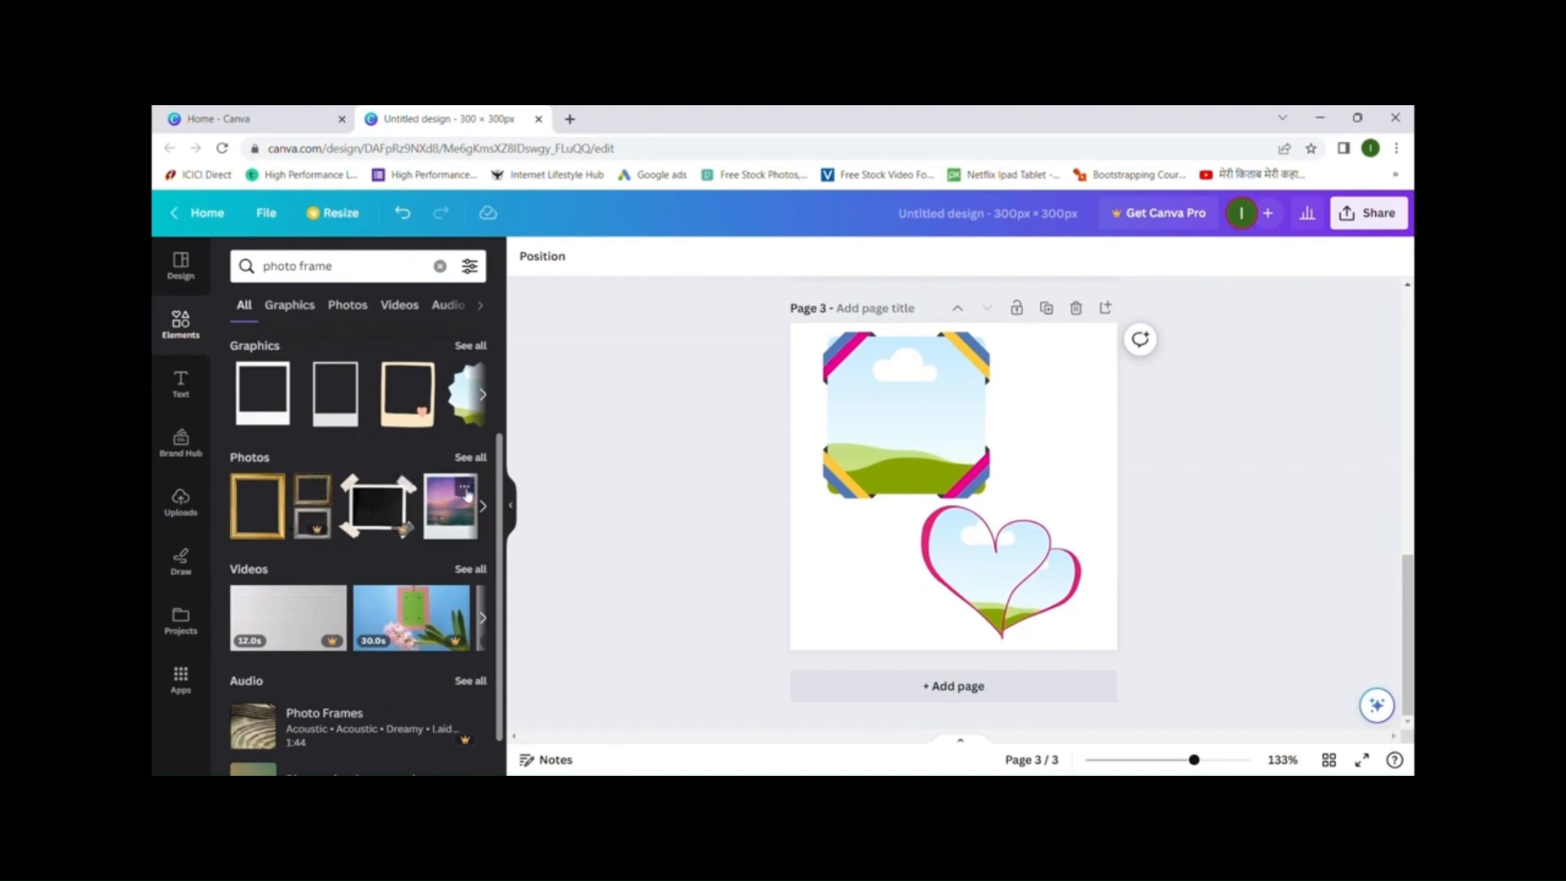
- Add a fourth page with the three-frame photo, enlarged and moved against the right edge
click(944, 689)
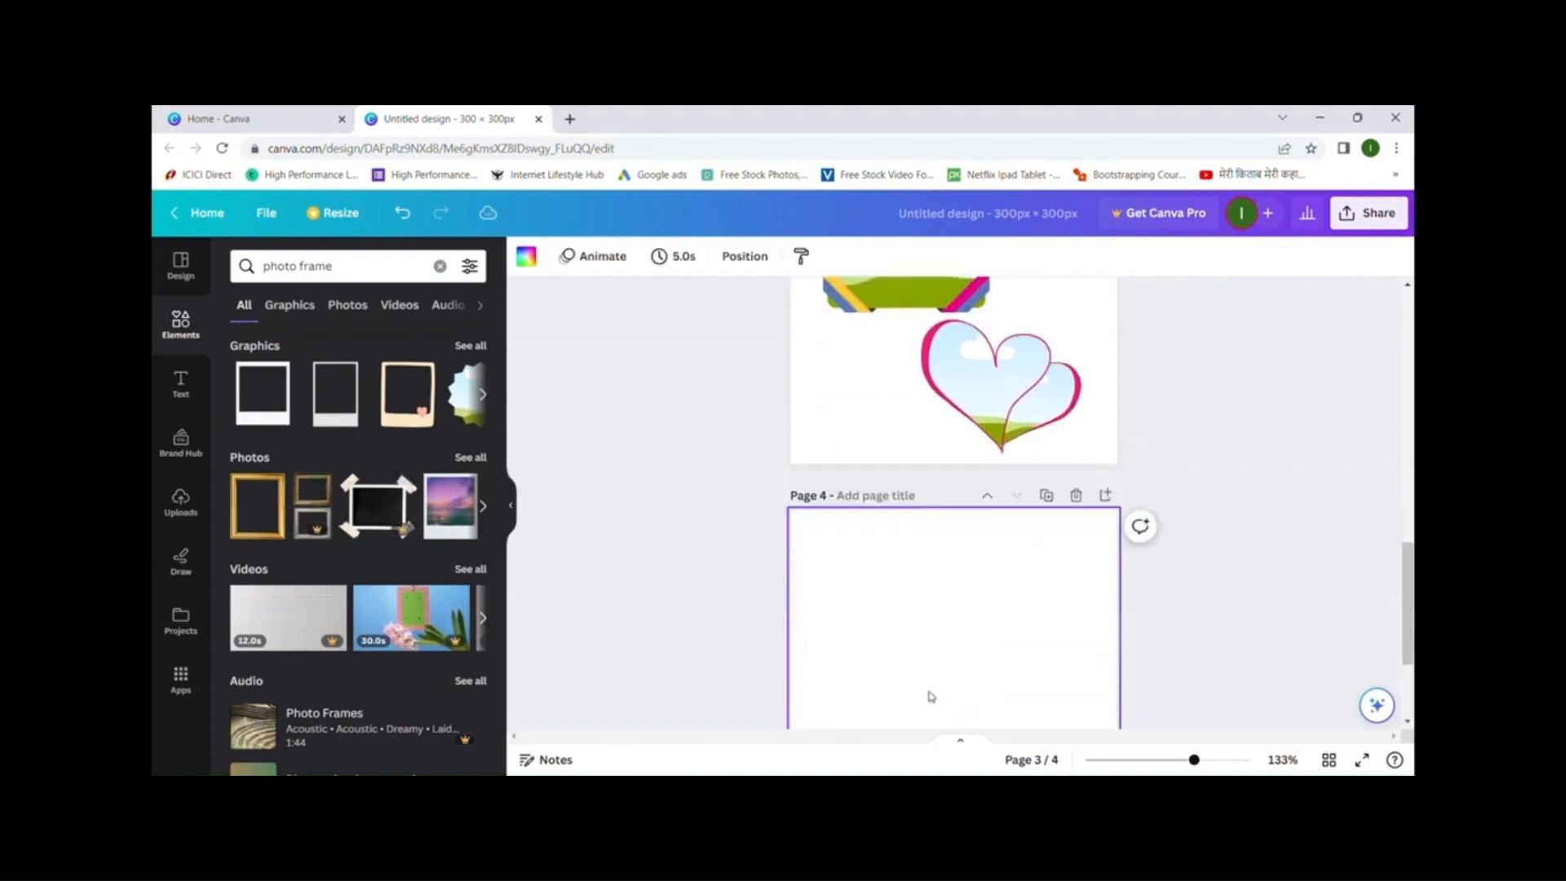
click(258, 515)
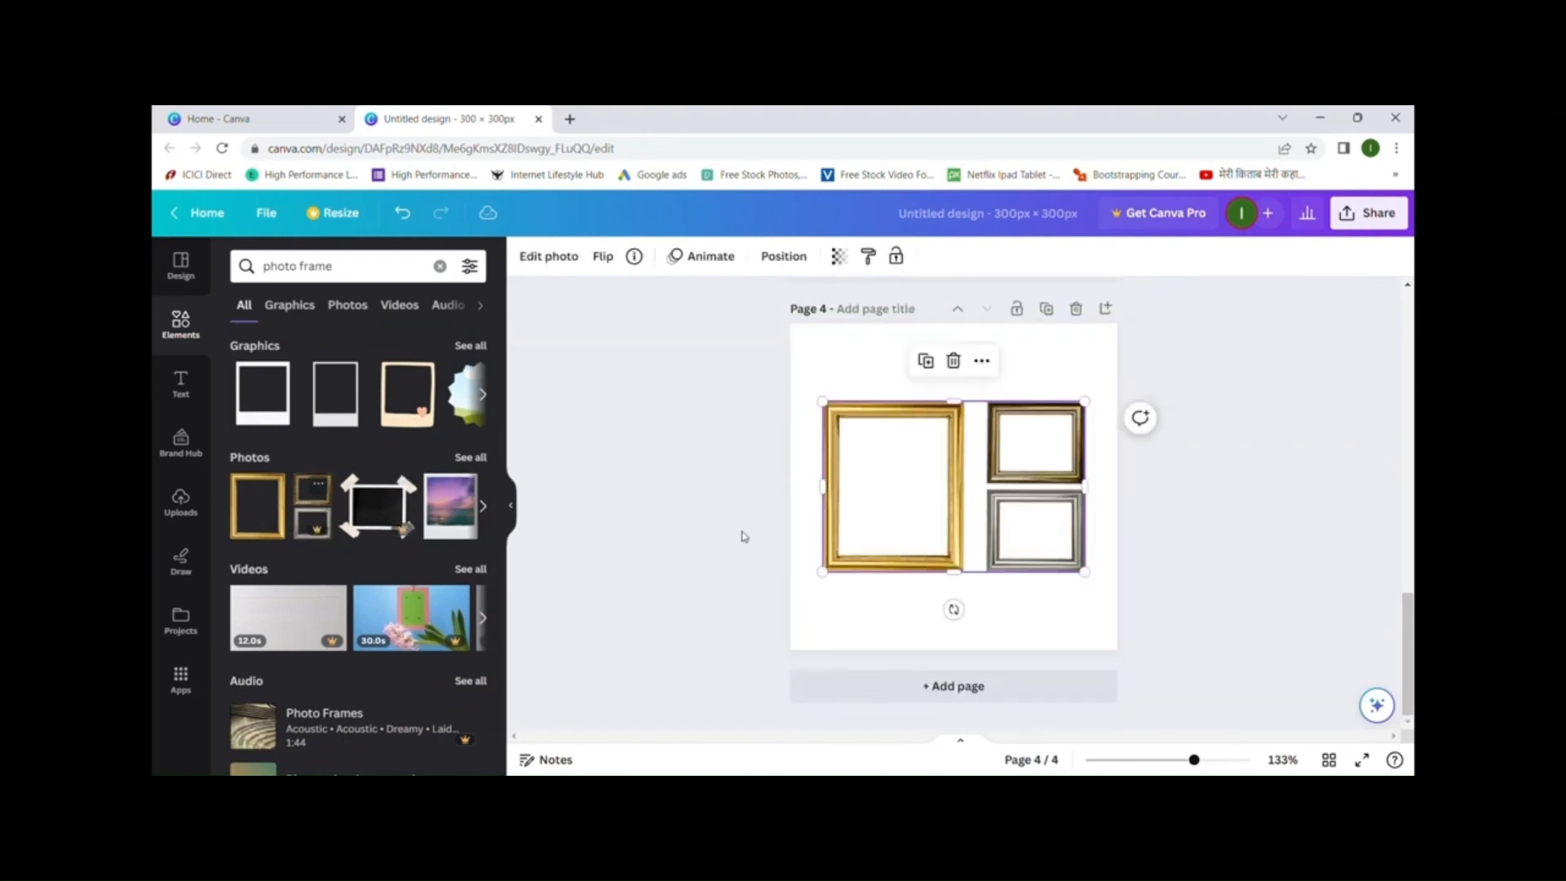
drag(822, 401, 801, 387)
drag(932, 469, 954, 446)
- Fit a landscape picture frame over the large gold frame
scroll(332, 556, up, 3)
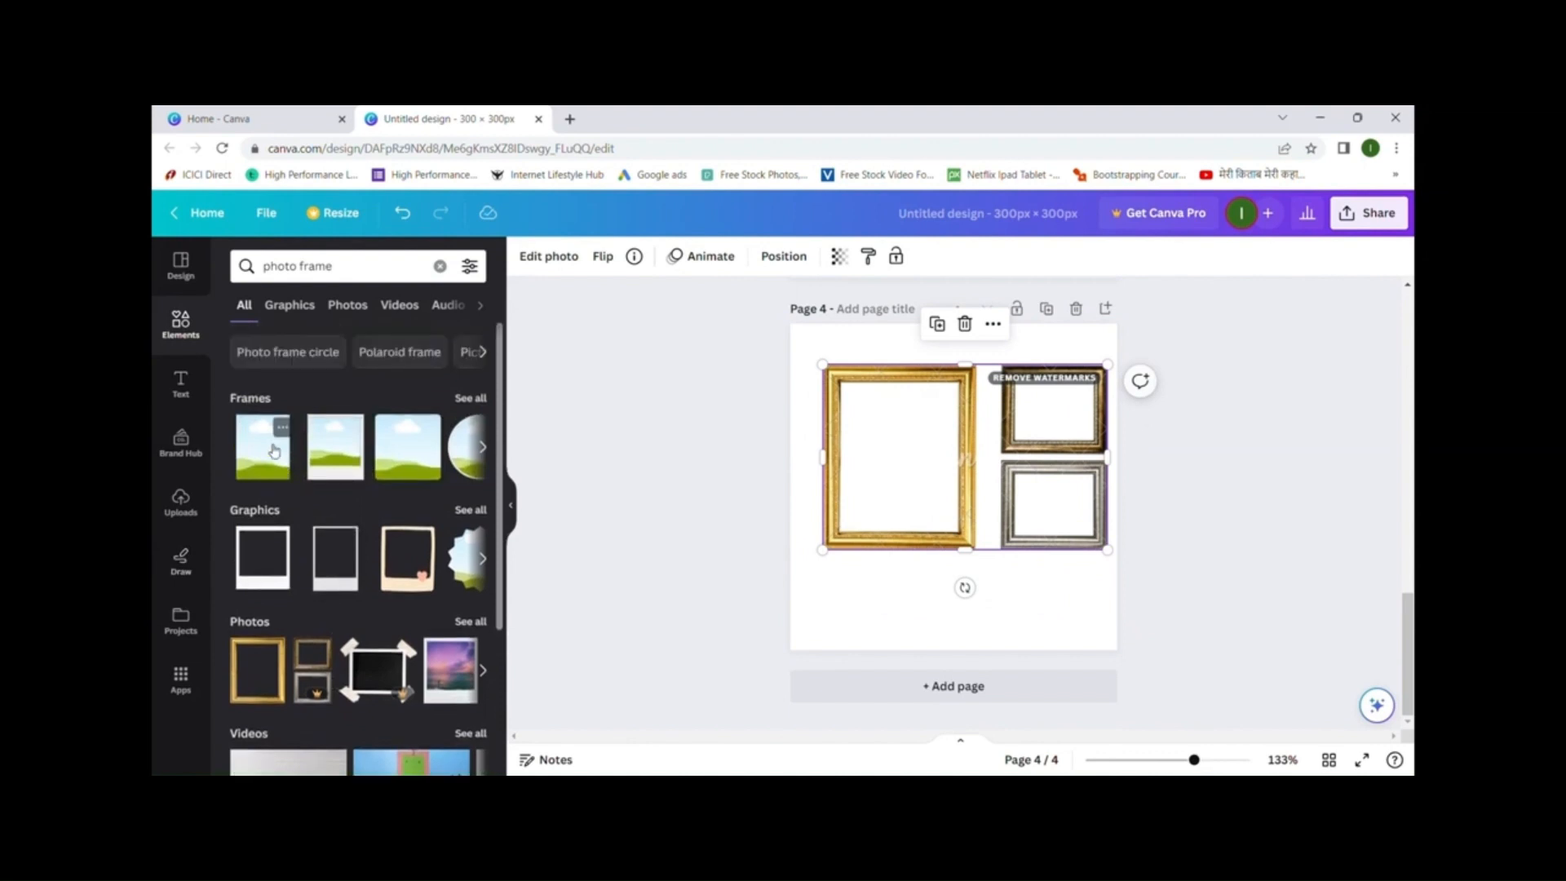
click(274, 451)
drag(941, 509, 892, 484)
mouse_move(974, 541)
mouse_down()
mouse_move(964, 552)
mouse_move(971, 539)
mouse_up()
click(960, 588)
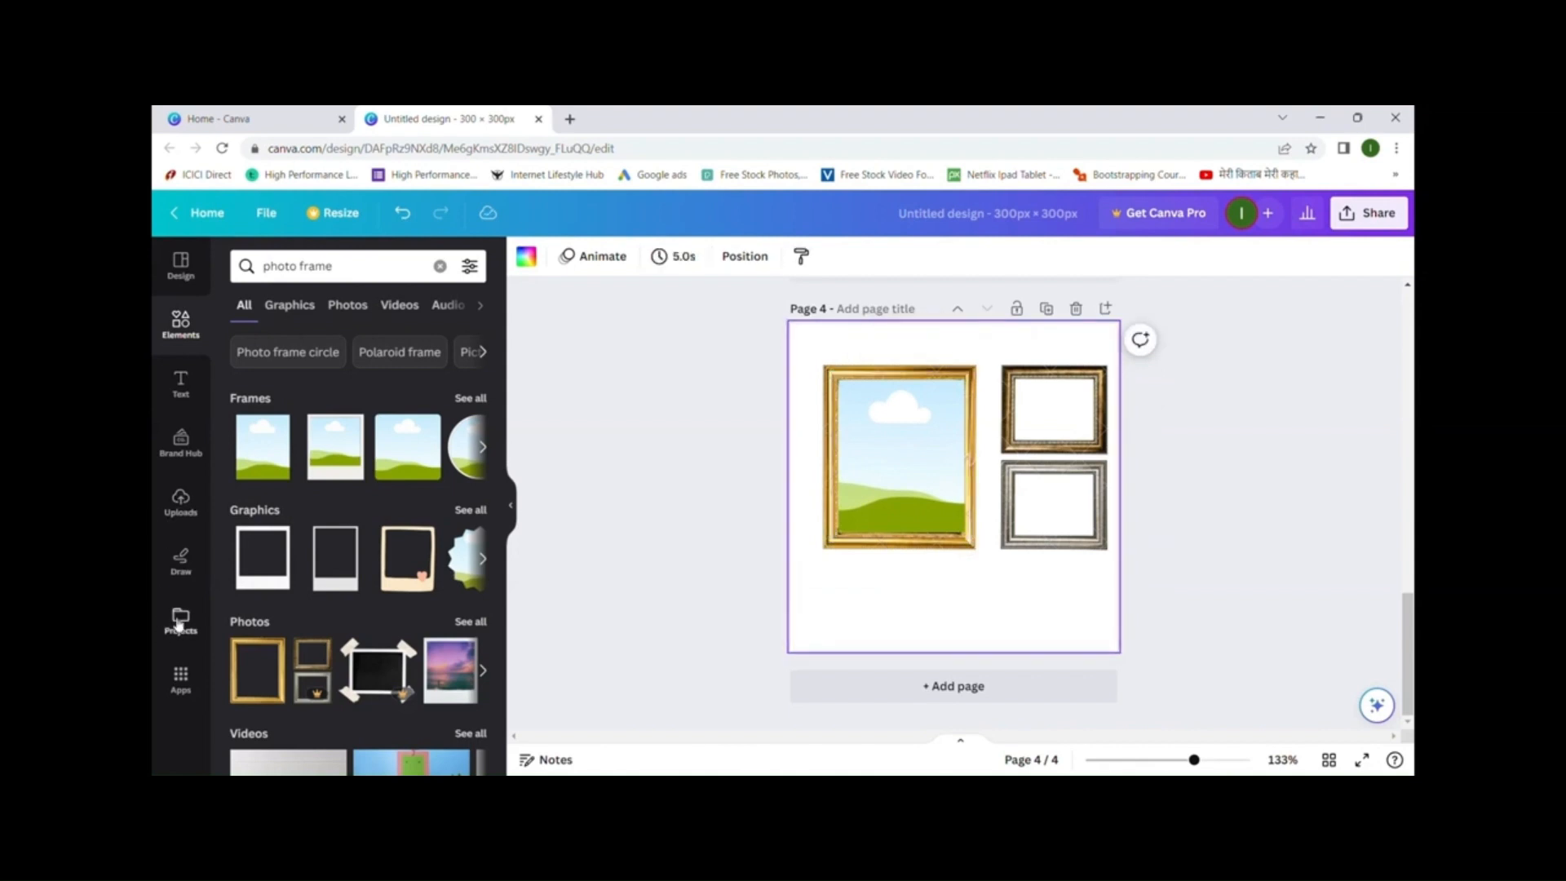
- Drop the uploaded bakery image into the gold frame
click(181, 501)
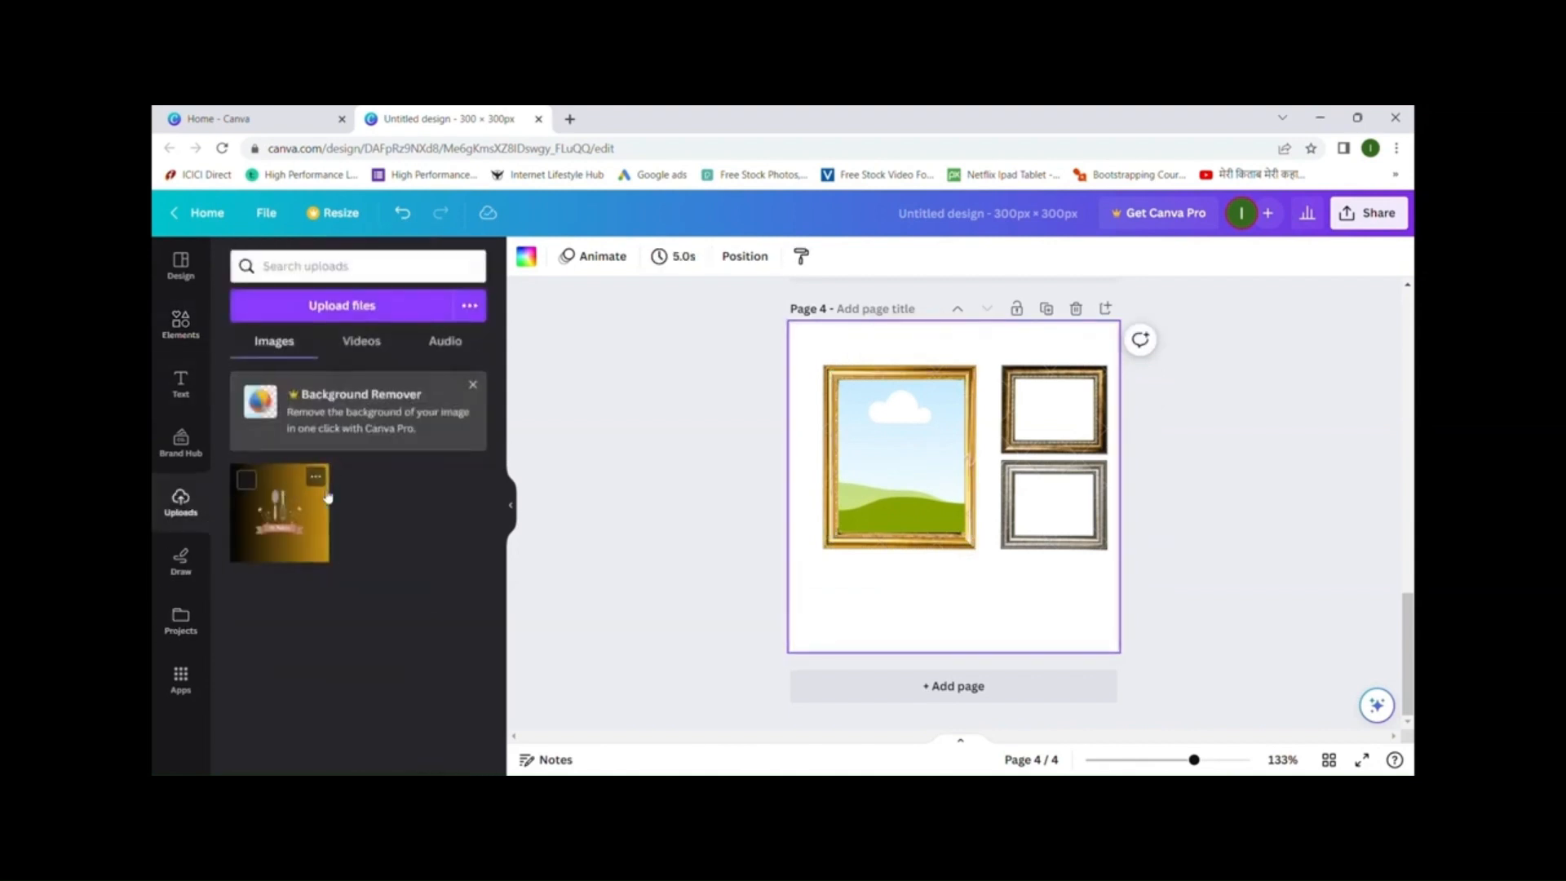
click(286, 510)
drag(987, 510, 938, 489)
click(968, 636)
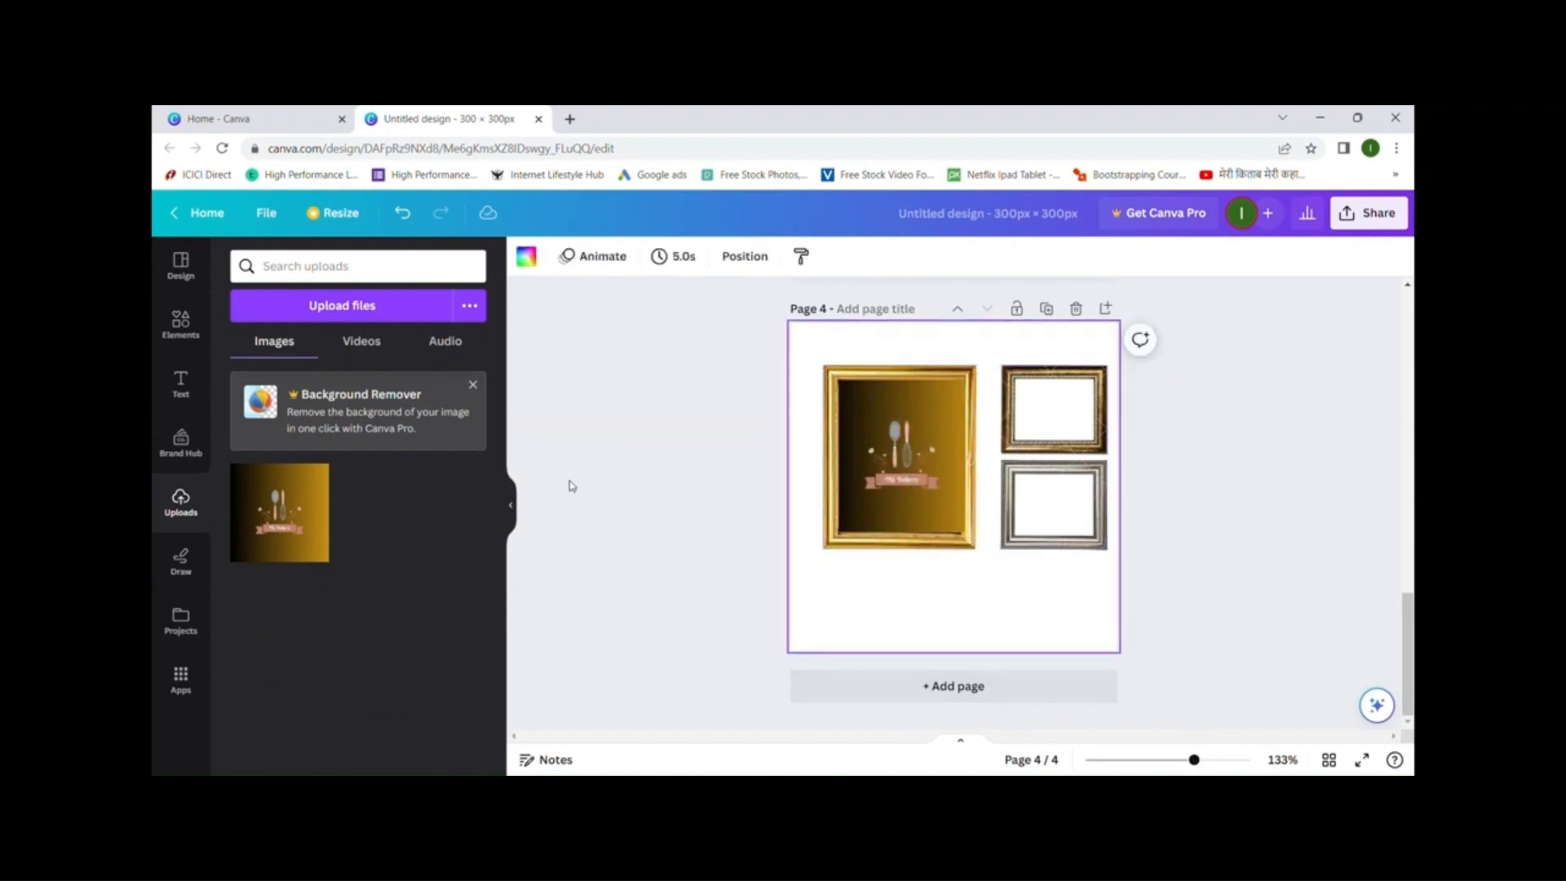
- Return to the photo frame search results and scroll through them
click(208, 330)
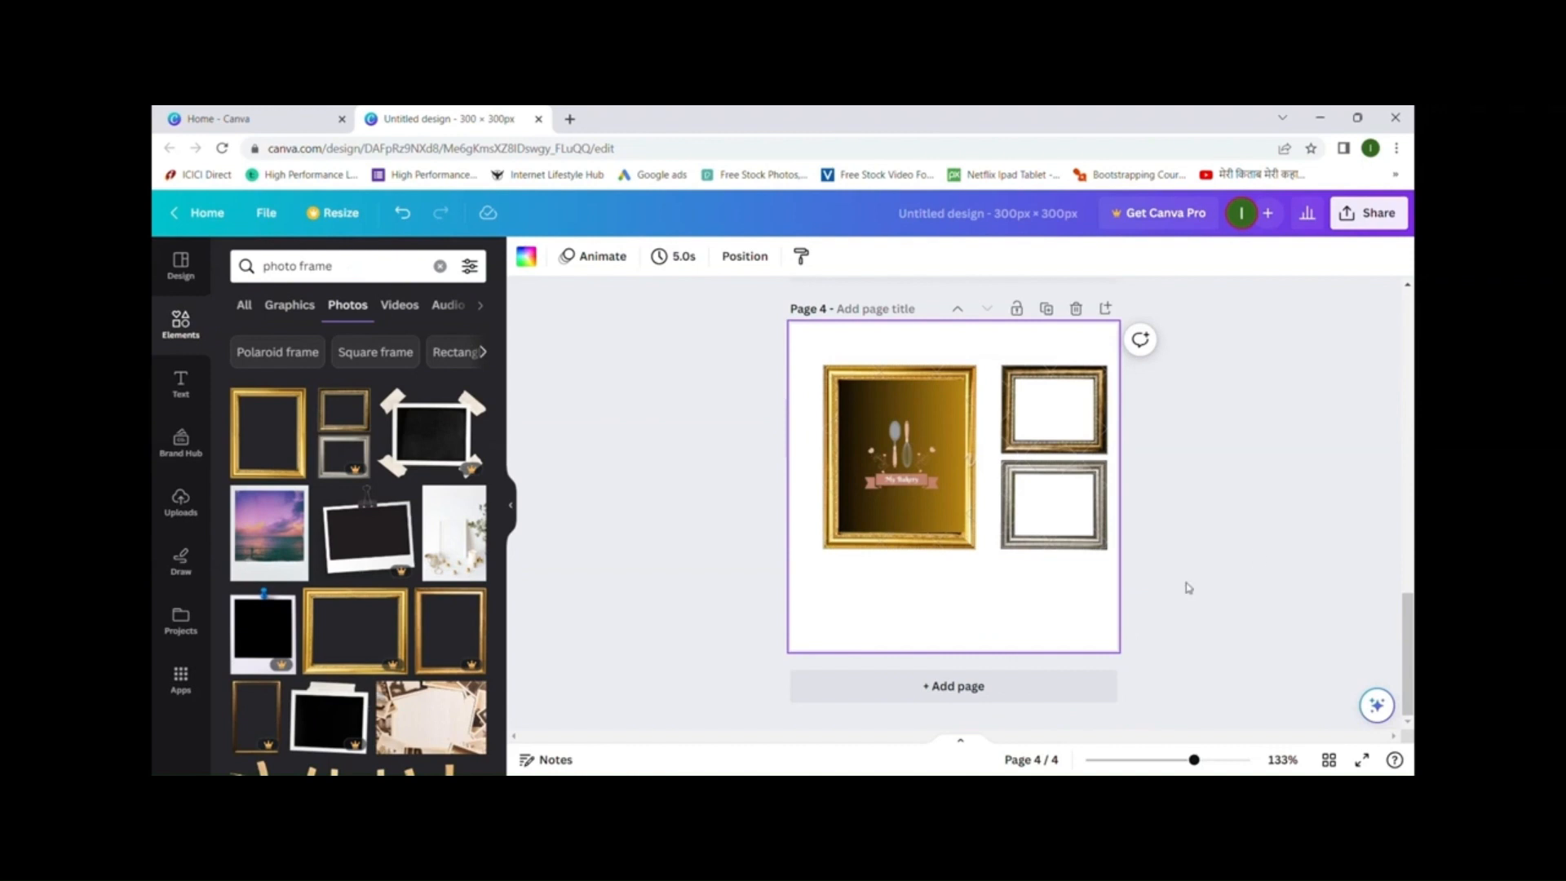
scroll(406, 545, down, 3)
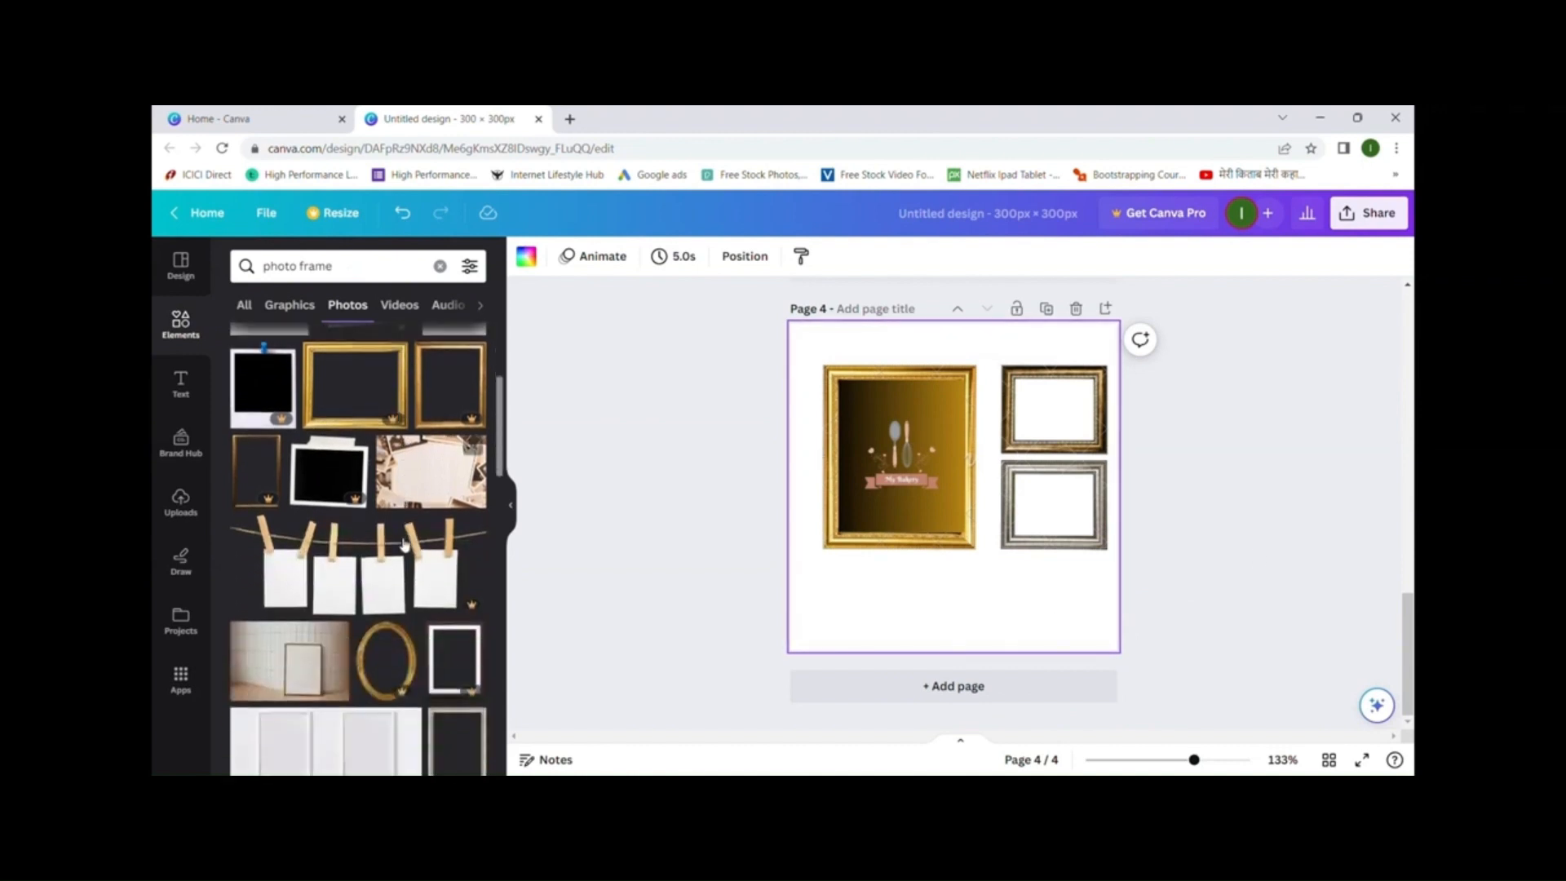
scroll(405, 544, down, 5)
scroll(406, 545, down, 3)
scroll(406, 545, up, 15)
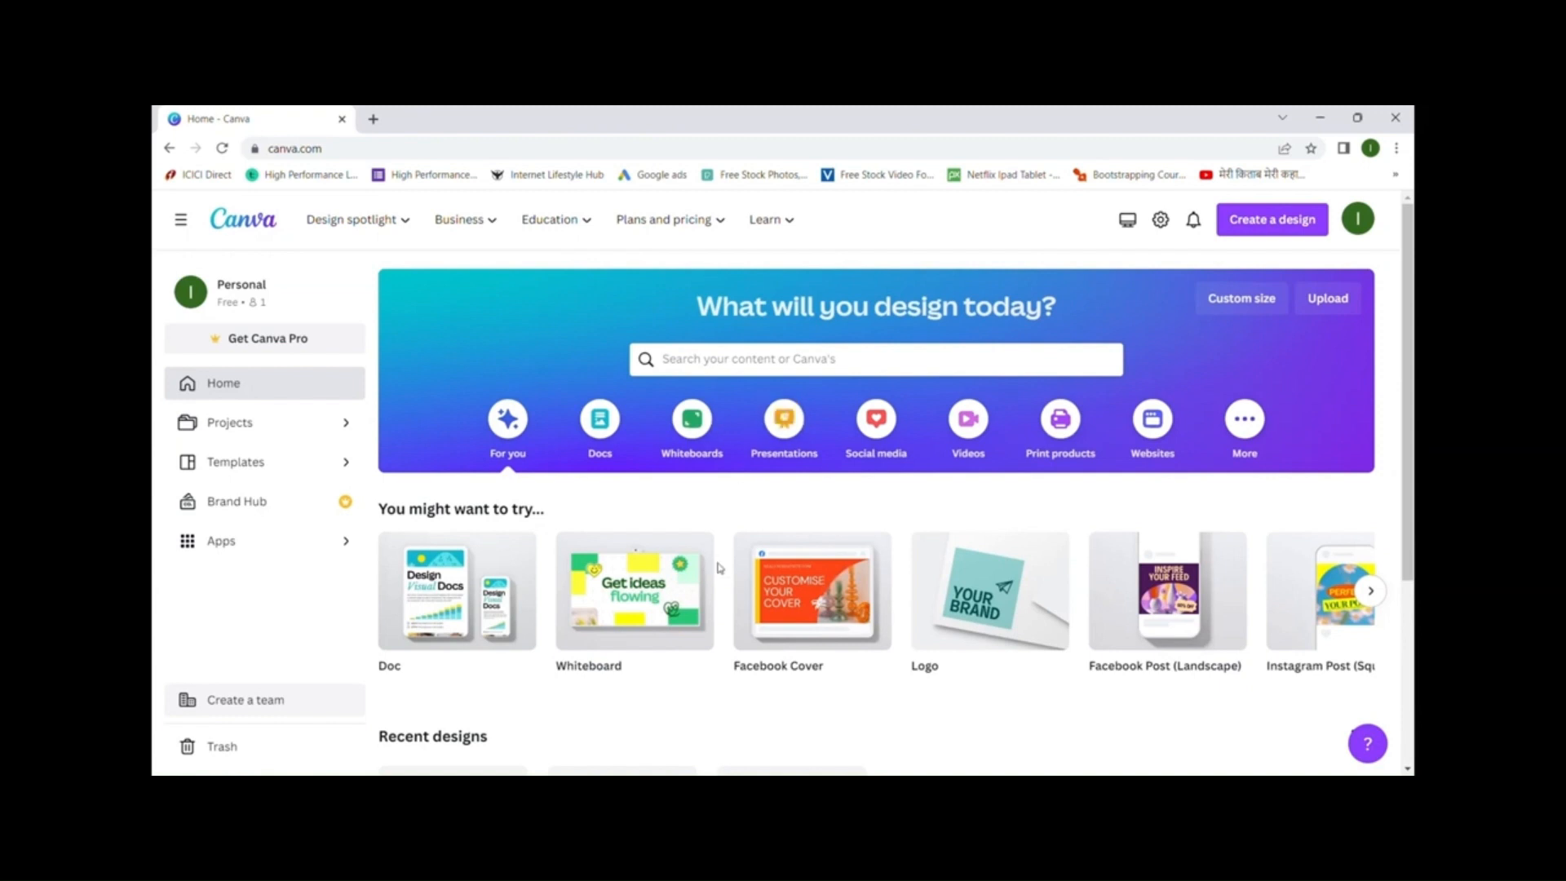
- Create a new custom-size design 300 px wide and 300 px high
click(1241, 299)
click(1042, 387)
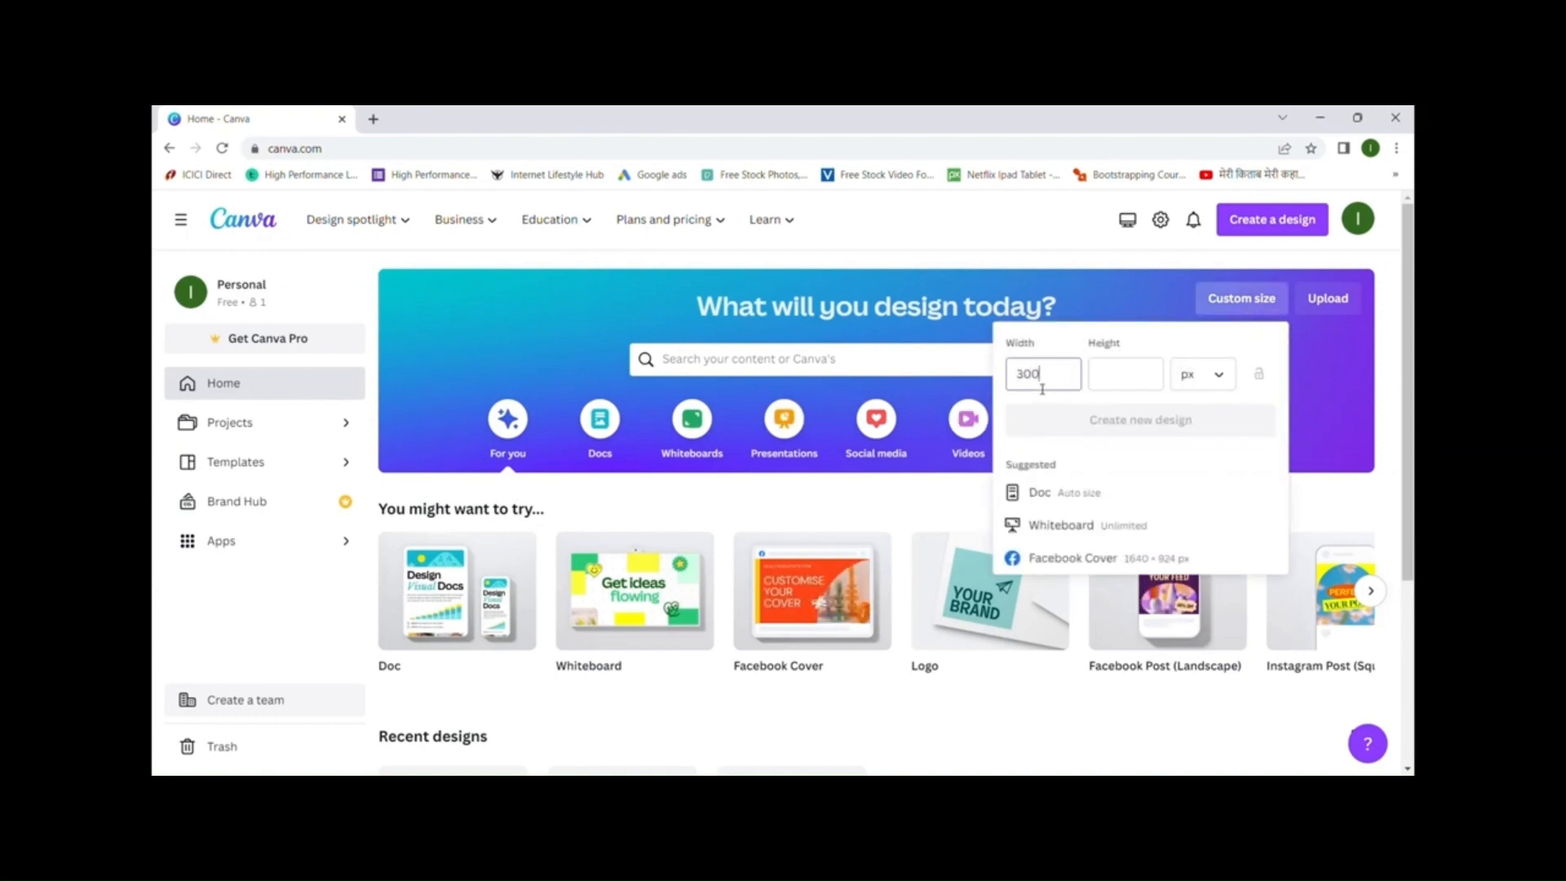
key(Tab)
text(300)
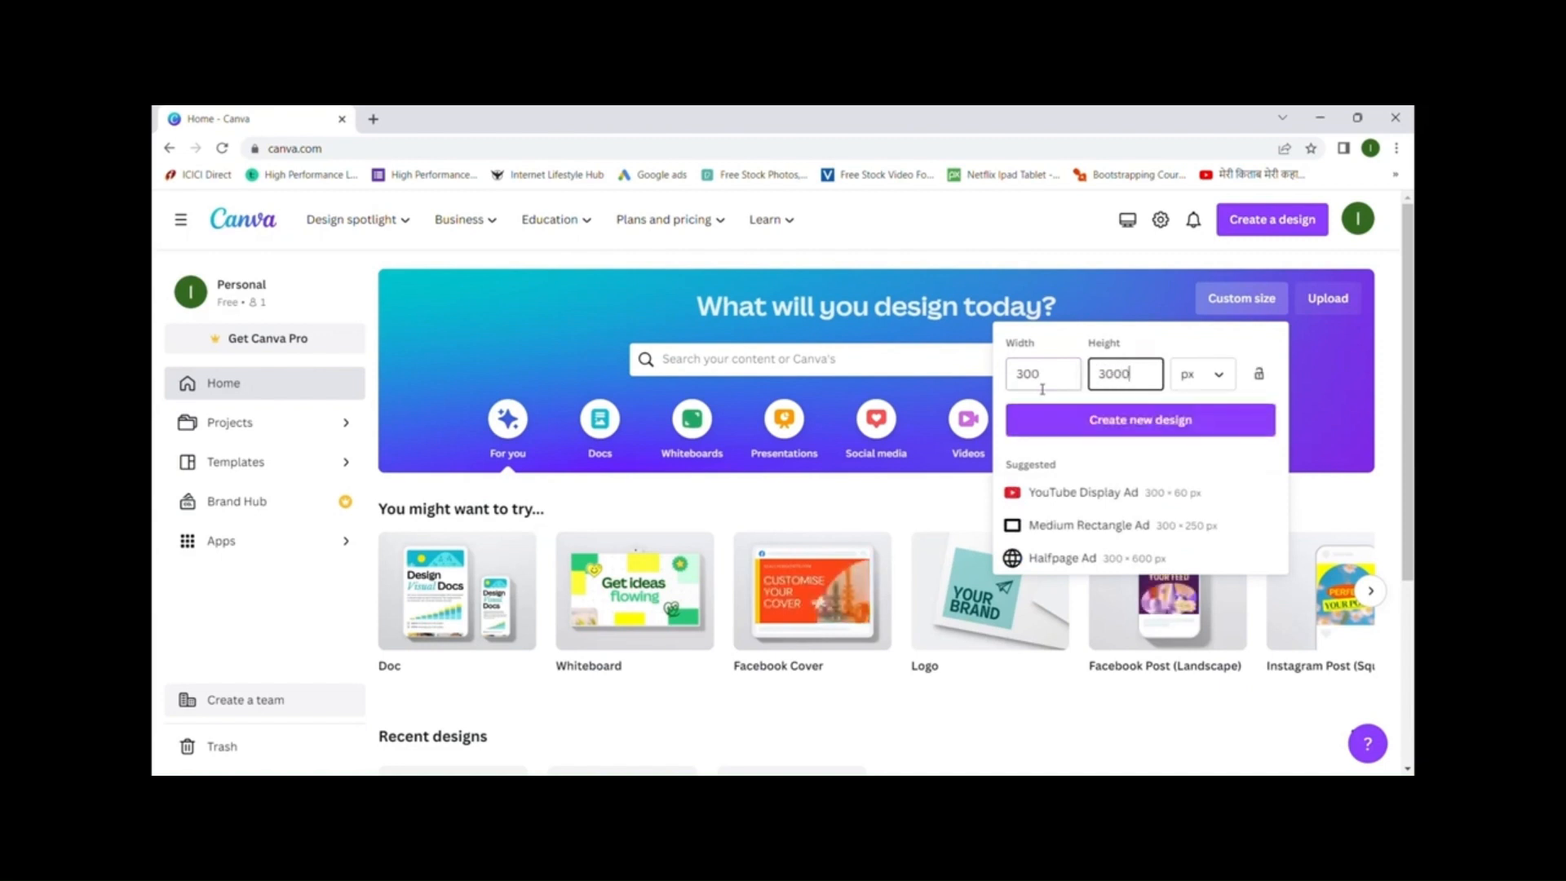
click(1202, 420)
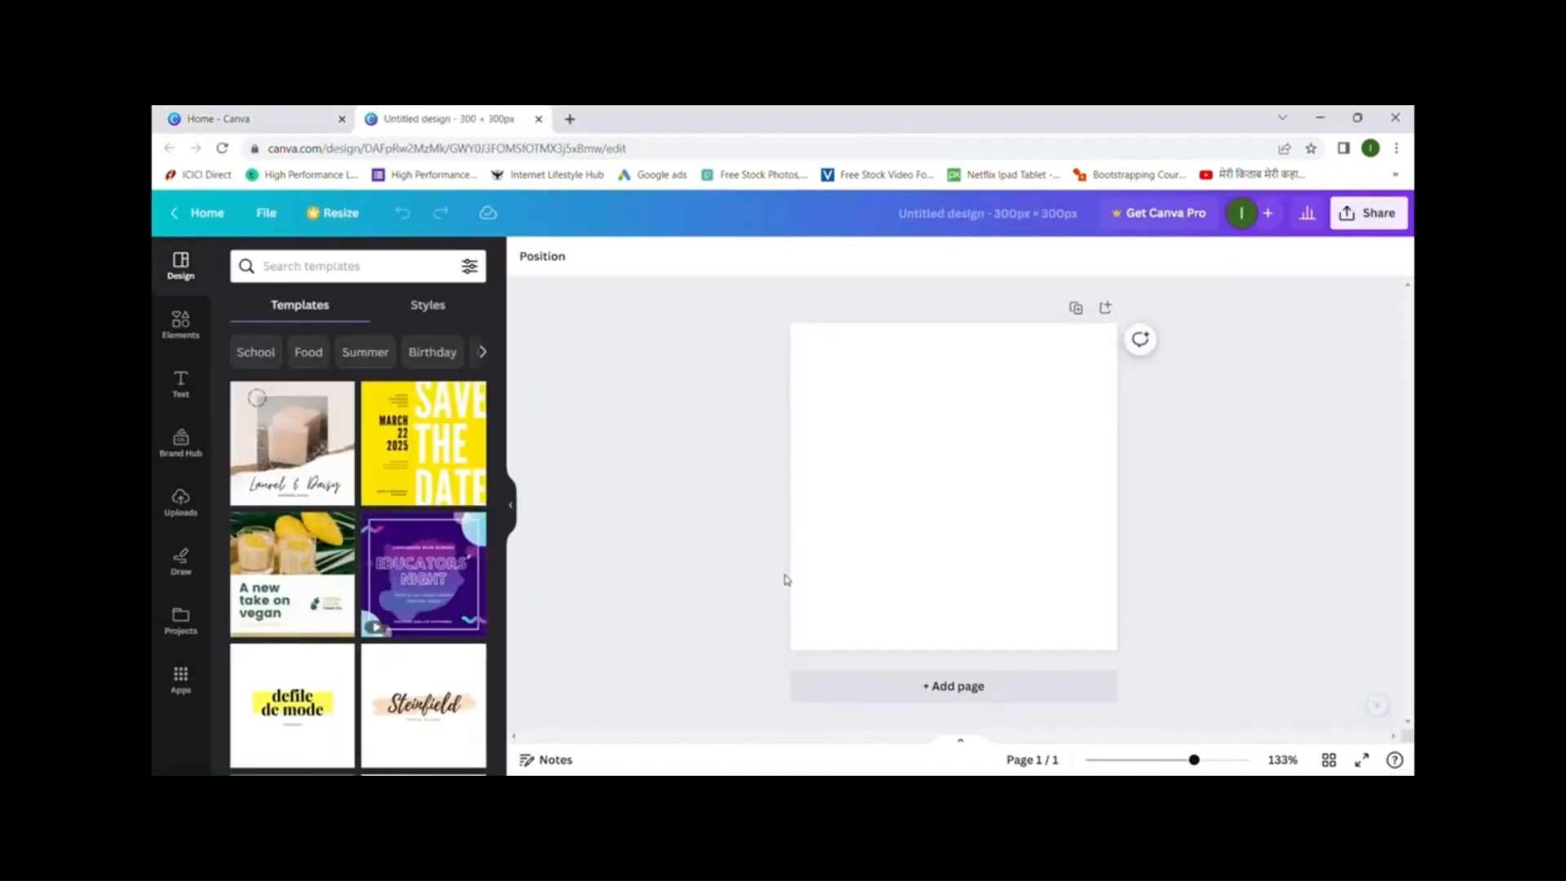
click(181, 326)
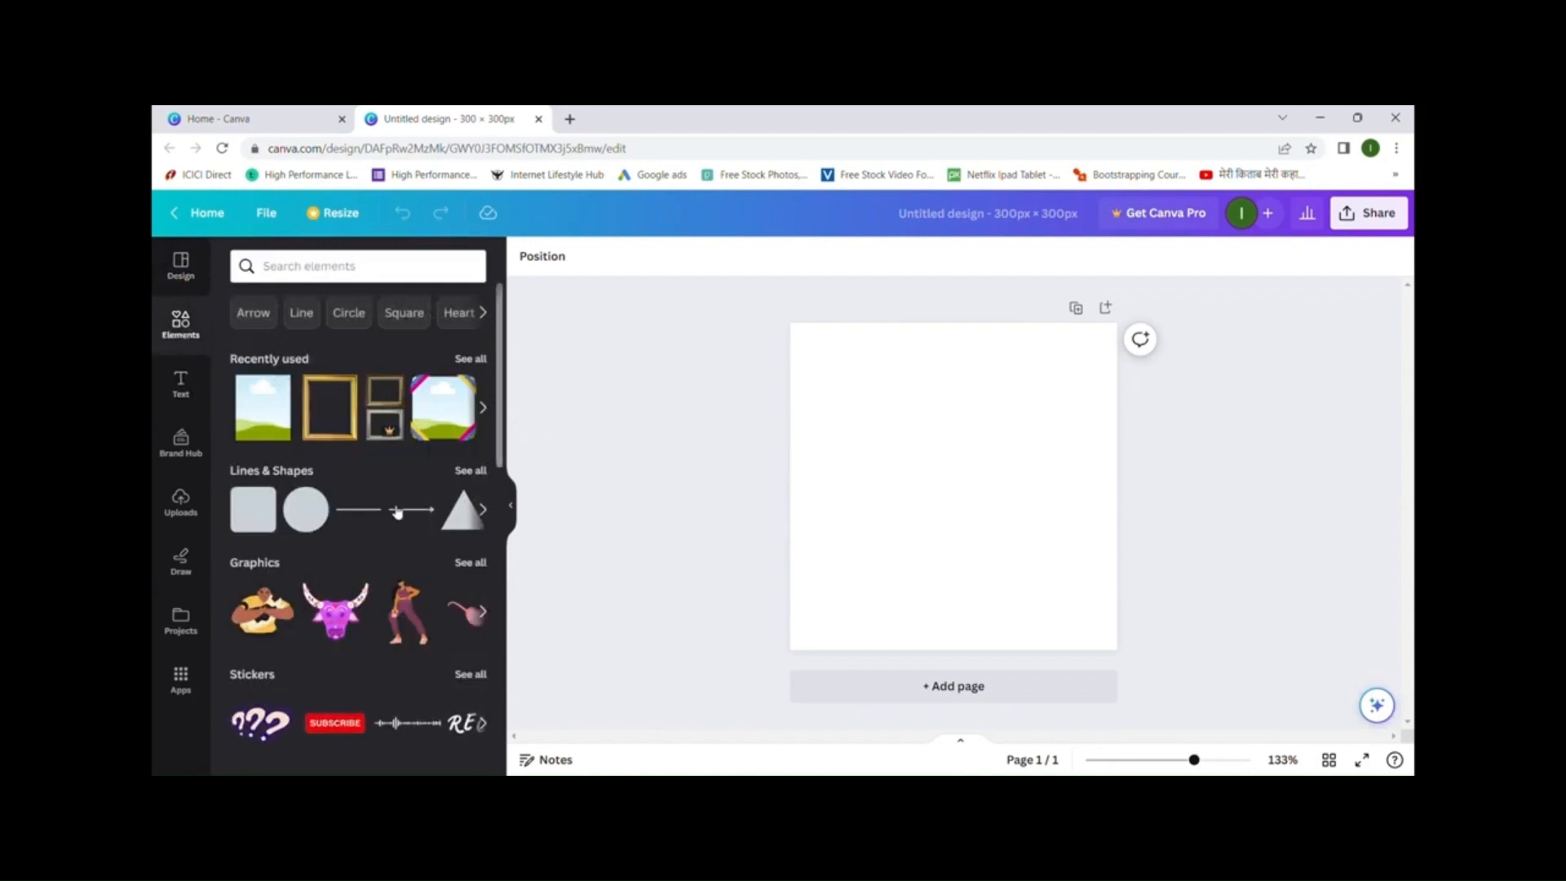
- Open the full Photos library from Elements and scroll through the pictures
scroll(395, 512, down, 2)
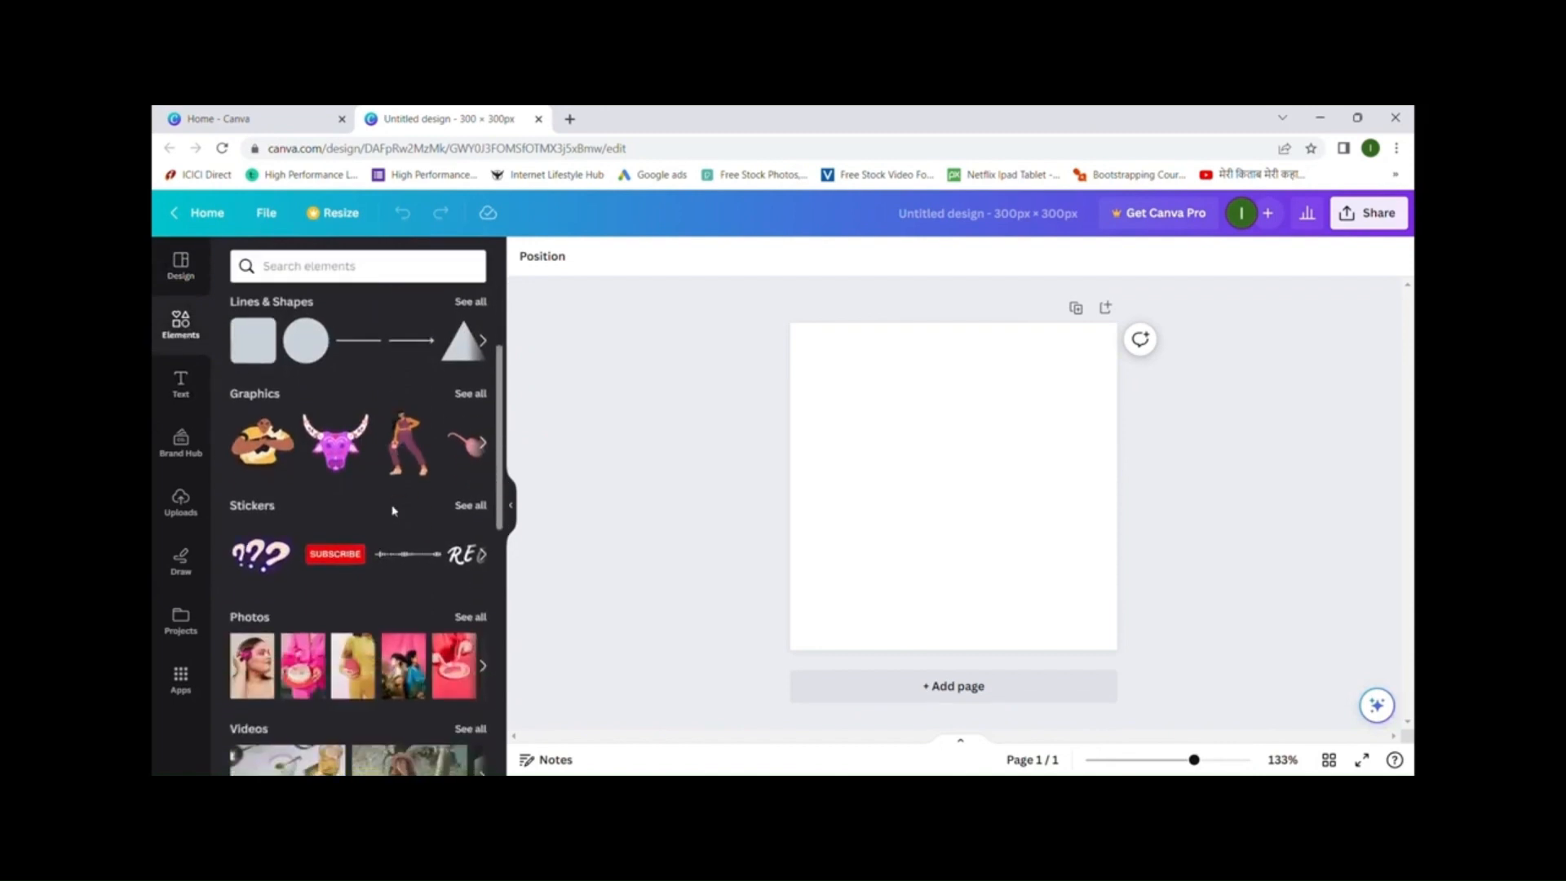
scroll(393, 511, down, 3)
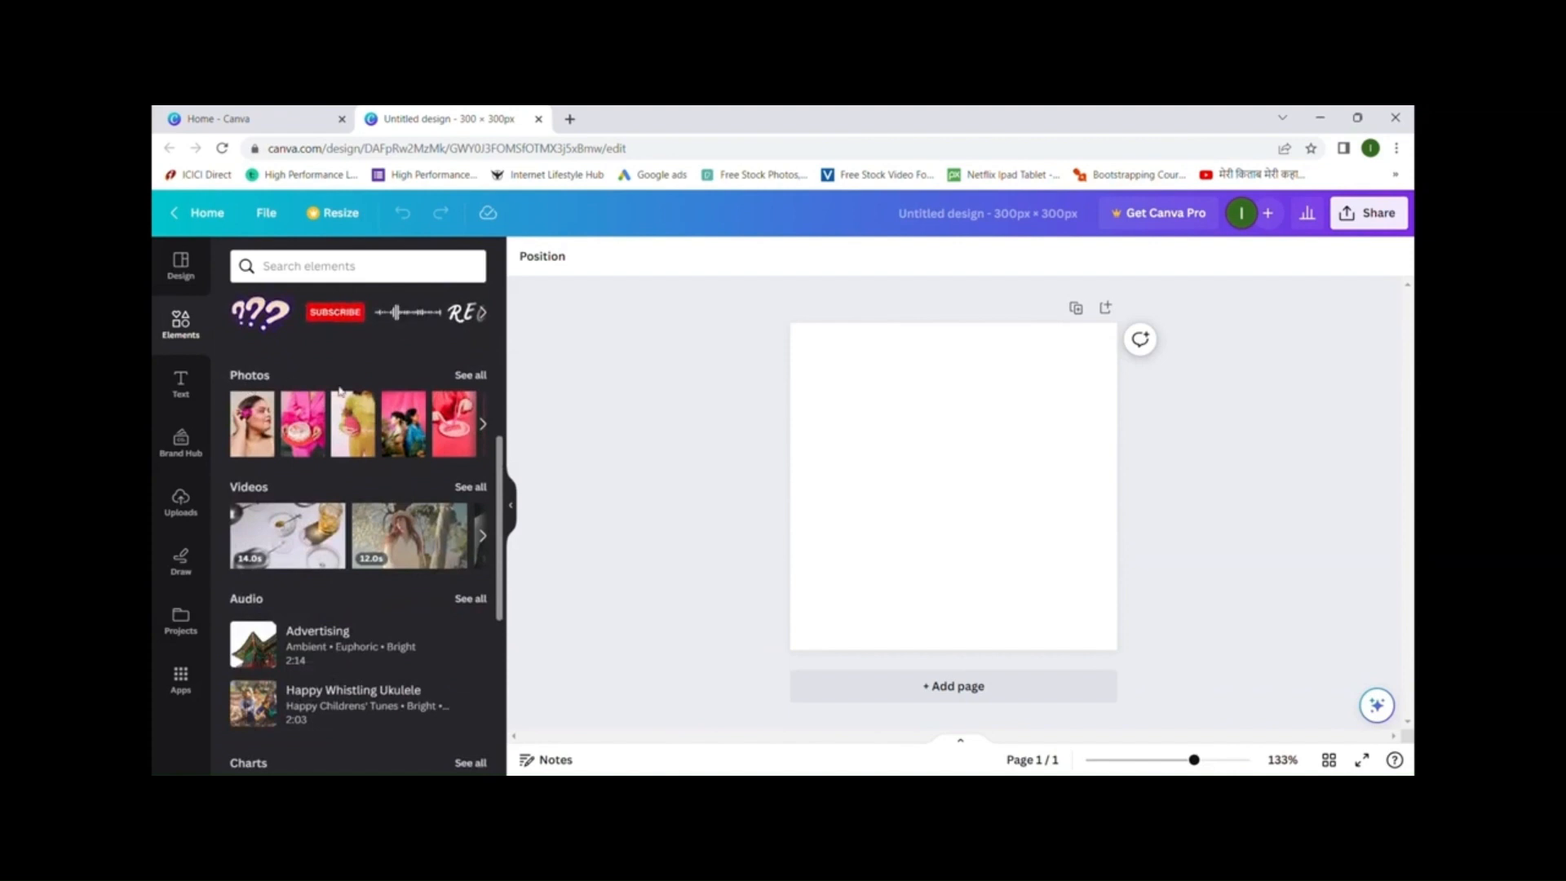
click(480, 377)
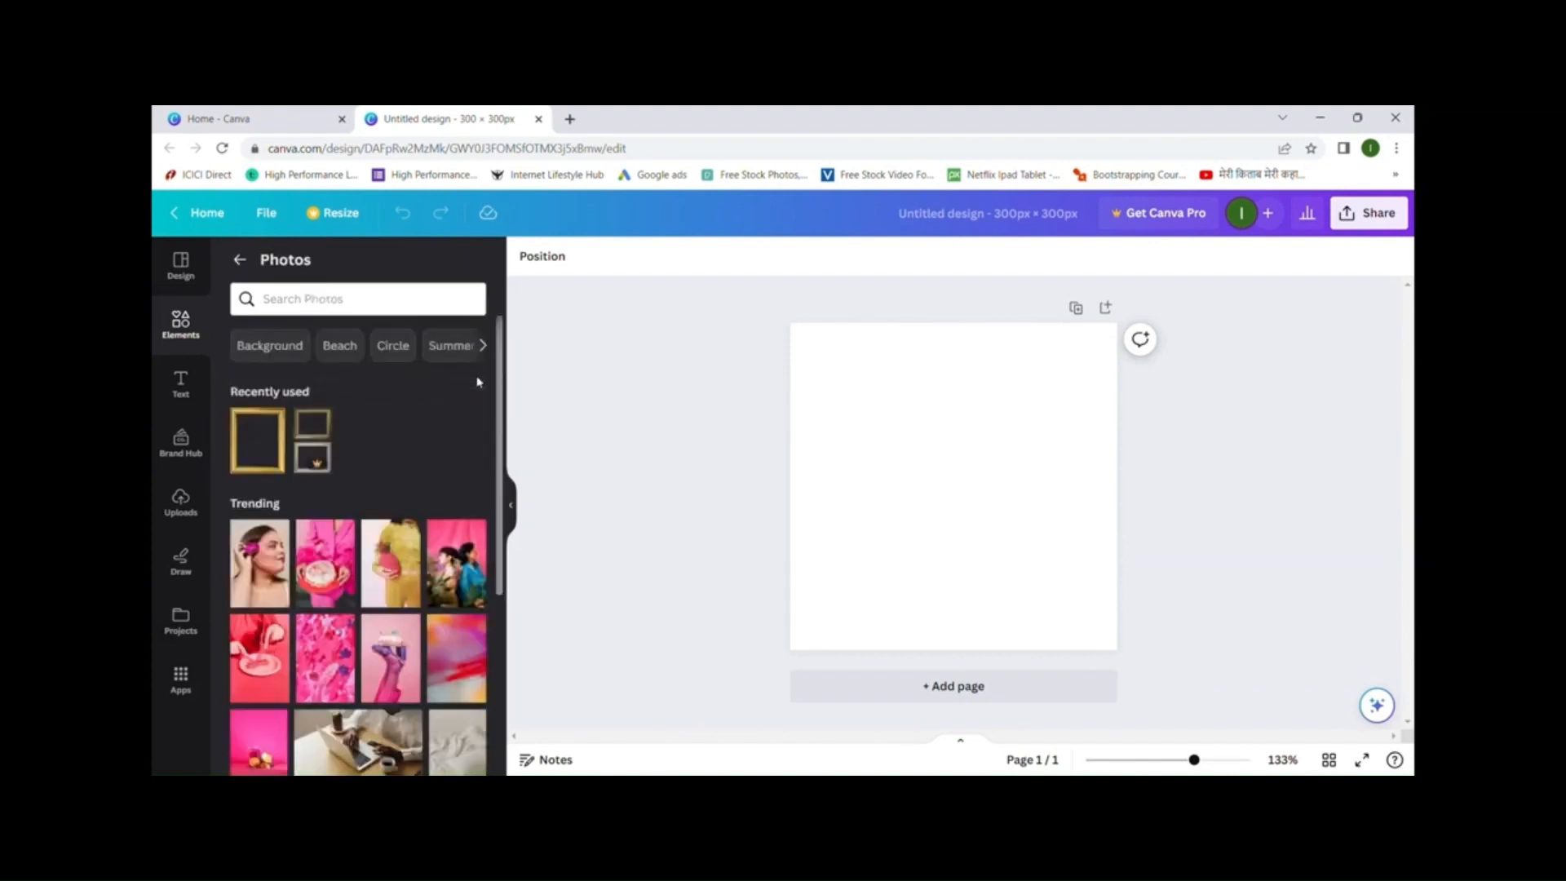
scroll(439, 448, down, 5)
scroll(439, 448, down, 10)
scroll(439, 448, down, 10)
scroll(439, 448, down, 10)
scroll(438, 449, down, 2)
scroll(439, 449, up, 3)
scroll(439, 448, up, 15)
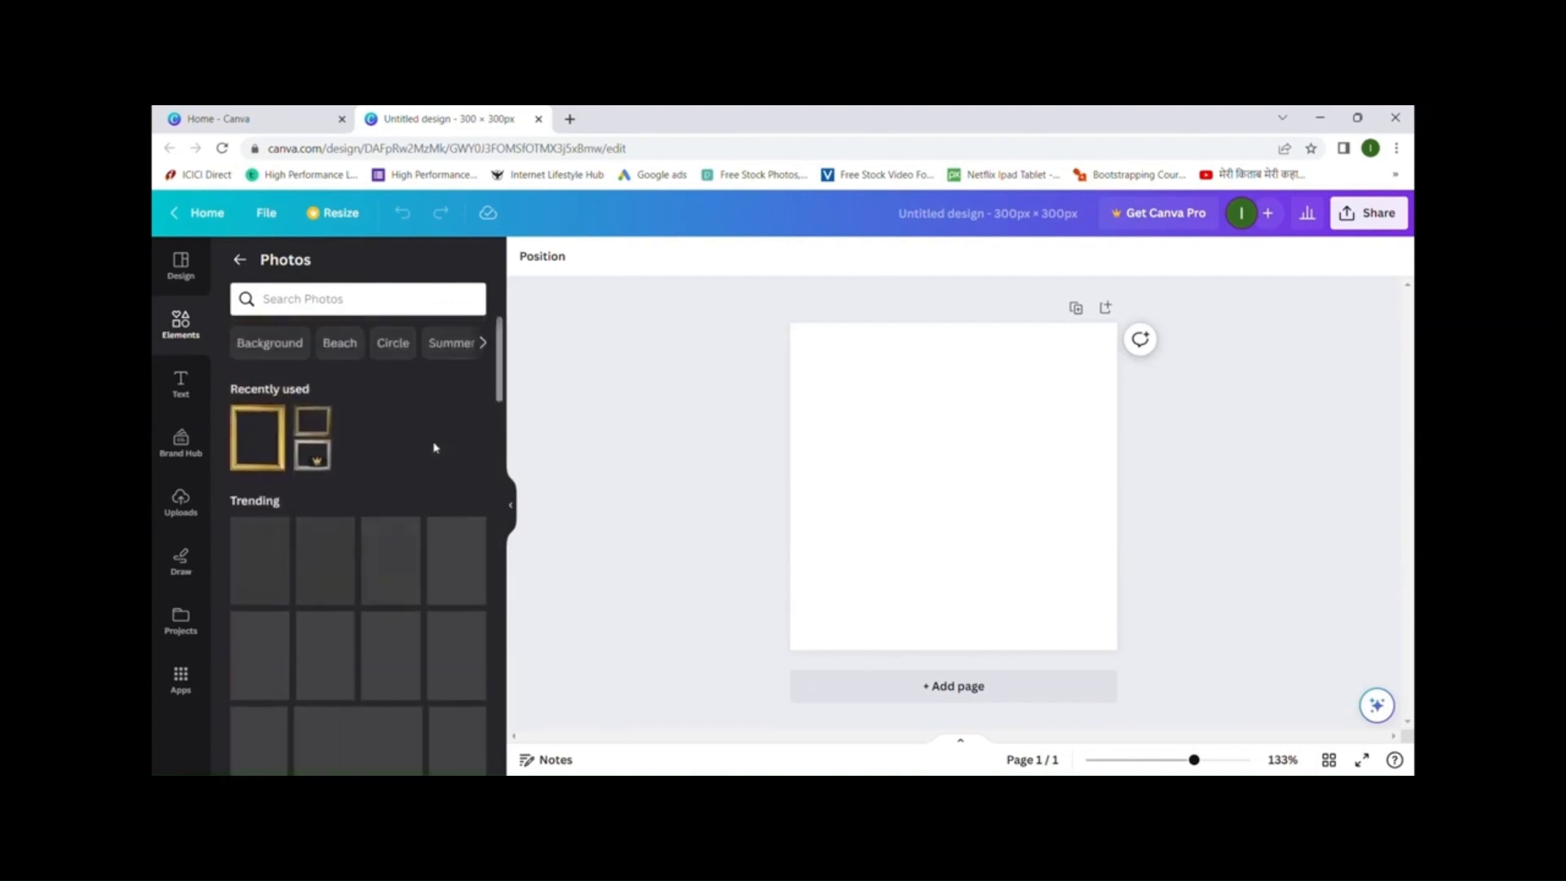
- Search photos for 'computer' and place the laptop photo higher on the page
click(355, 301)
text(computer)
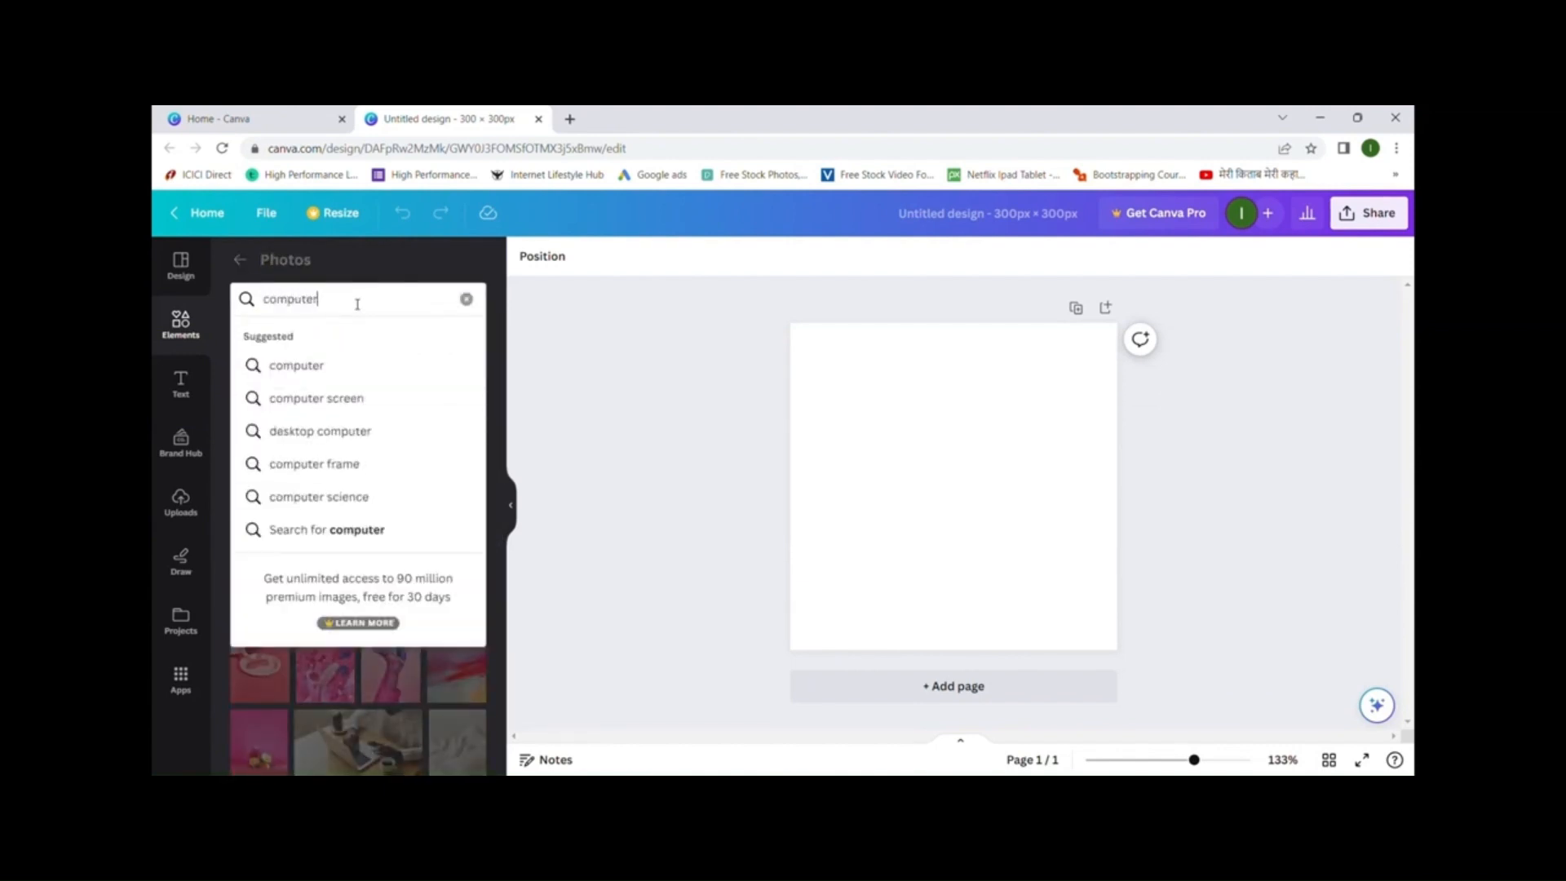
click(338, 371)
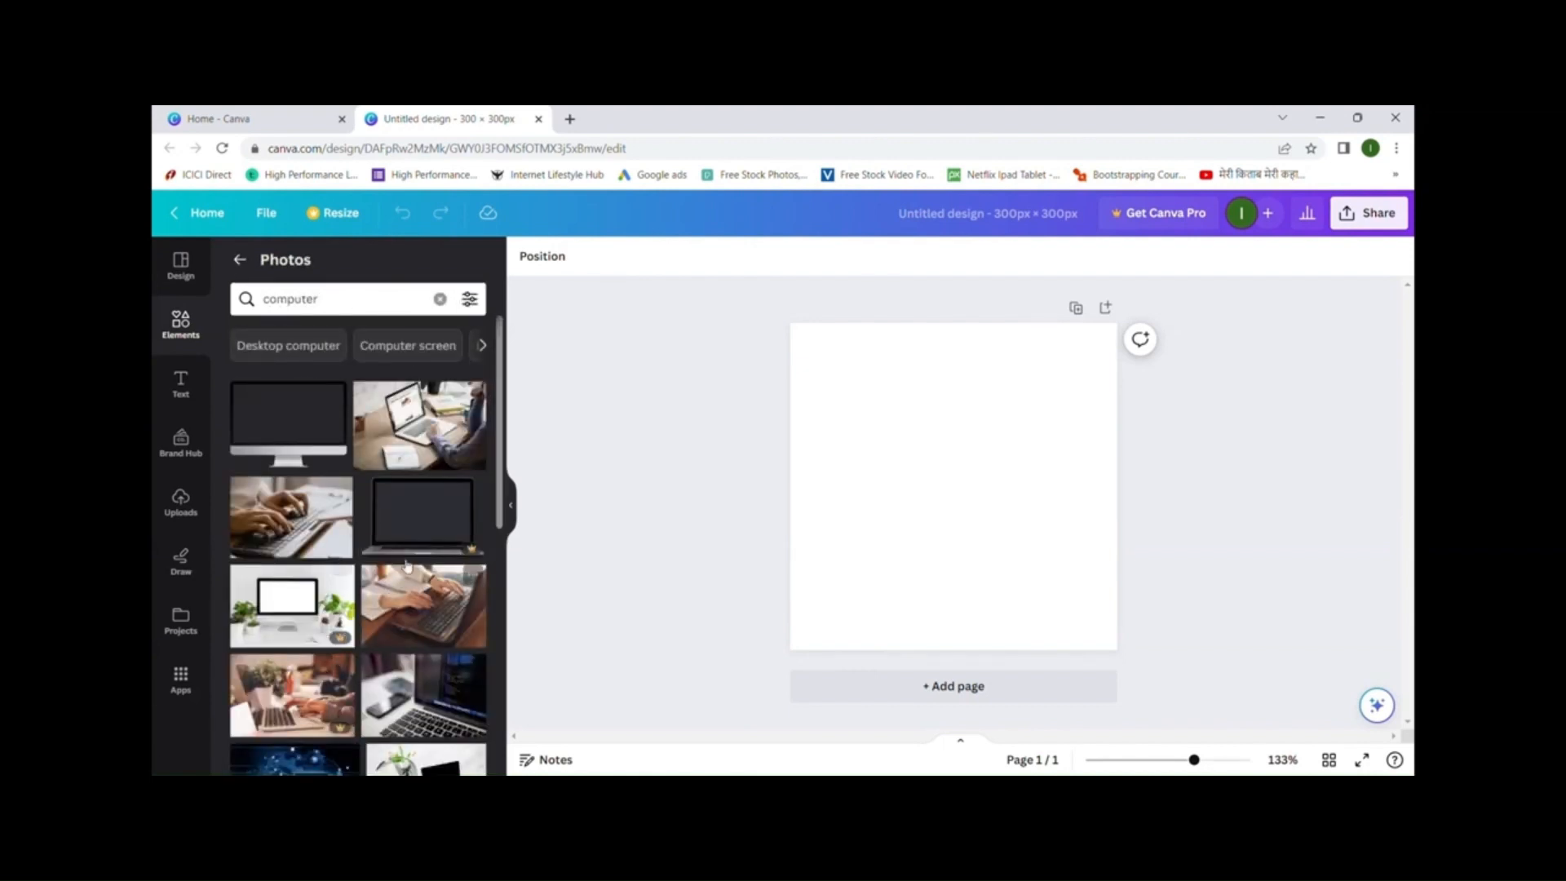
scroll(442, 463, down, 5)
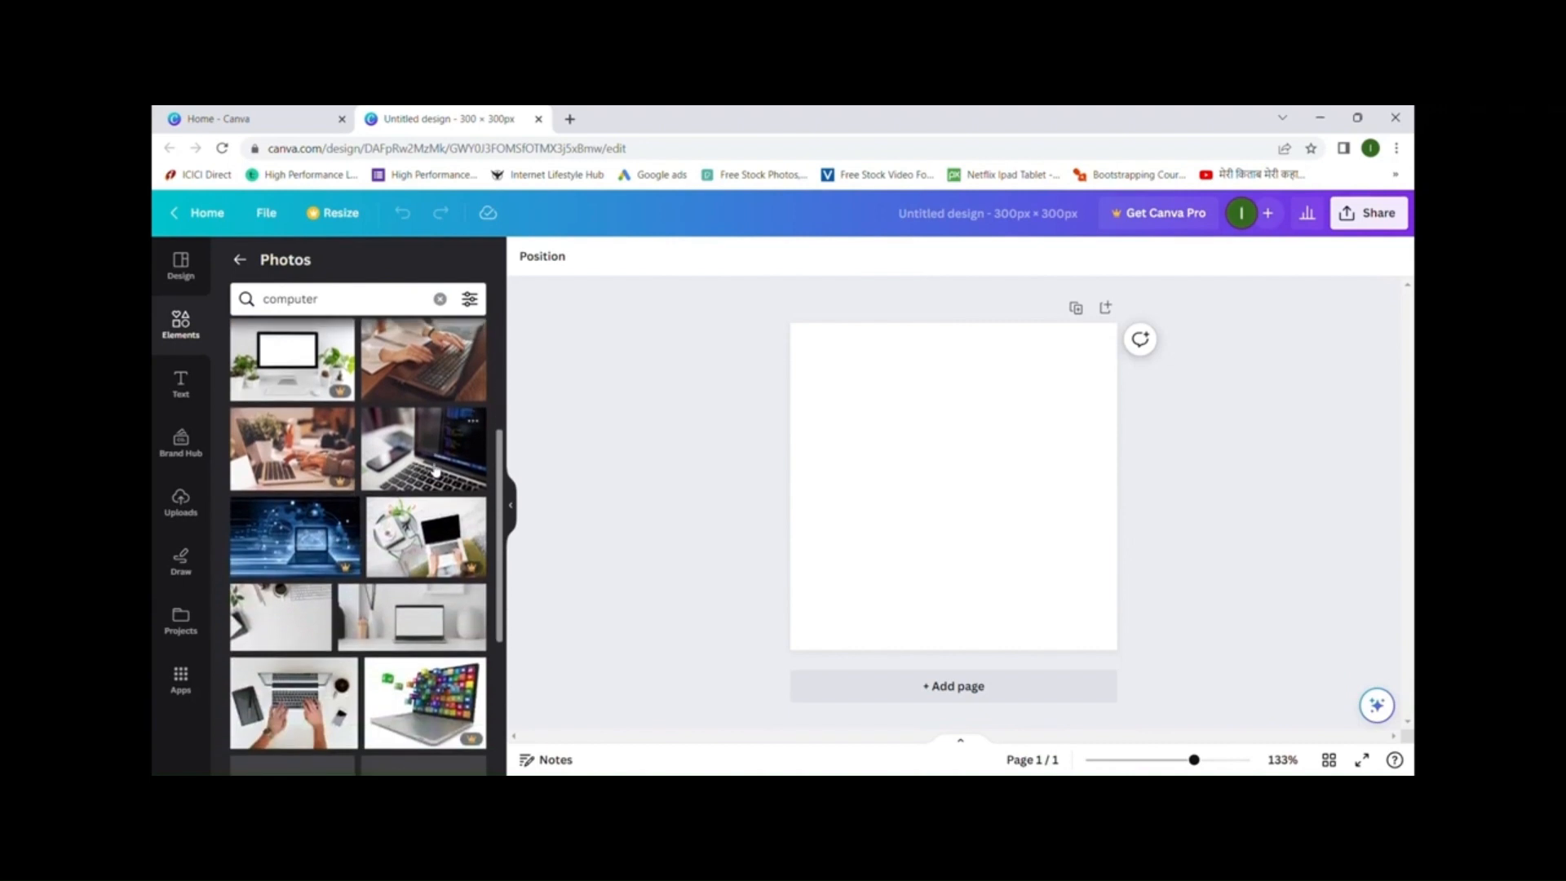
scroll(435, 471, down, 3)
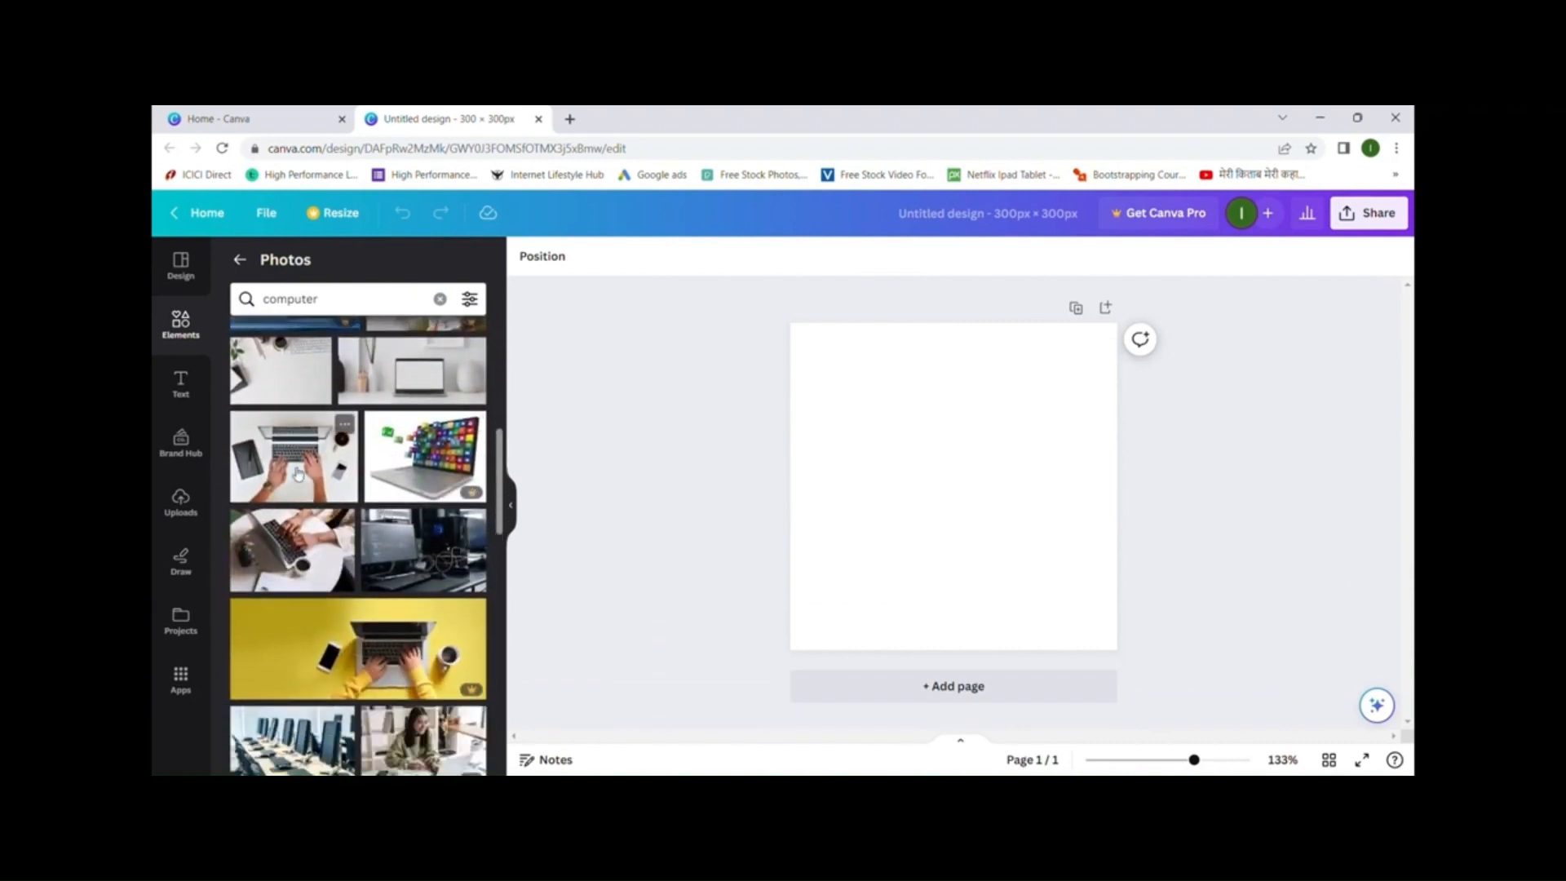
click(297, 557)
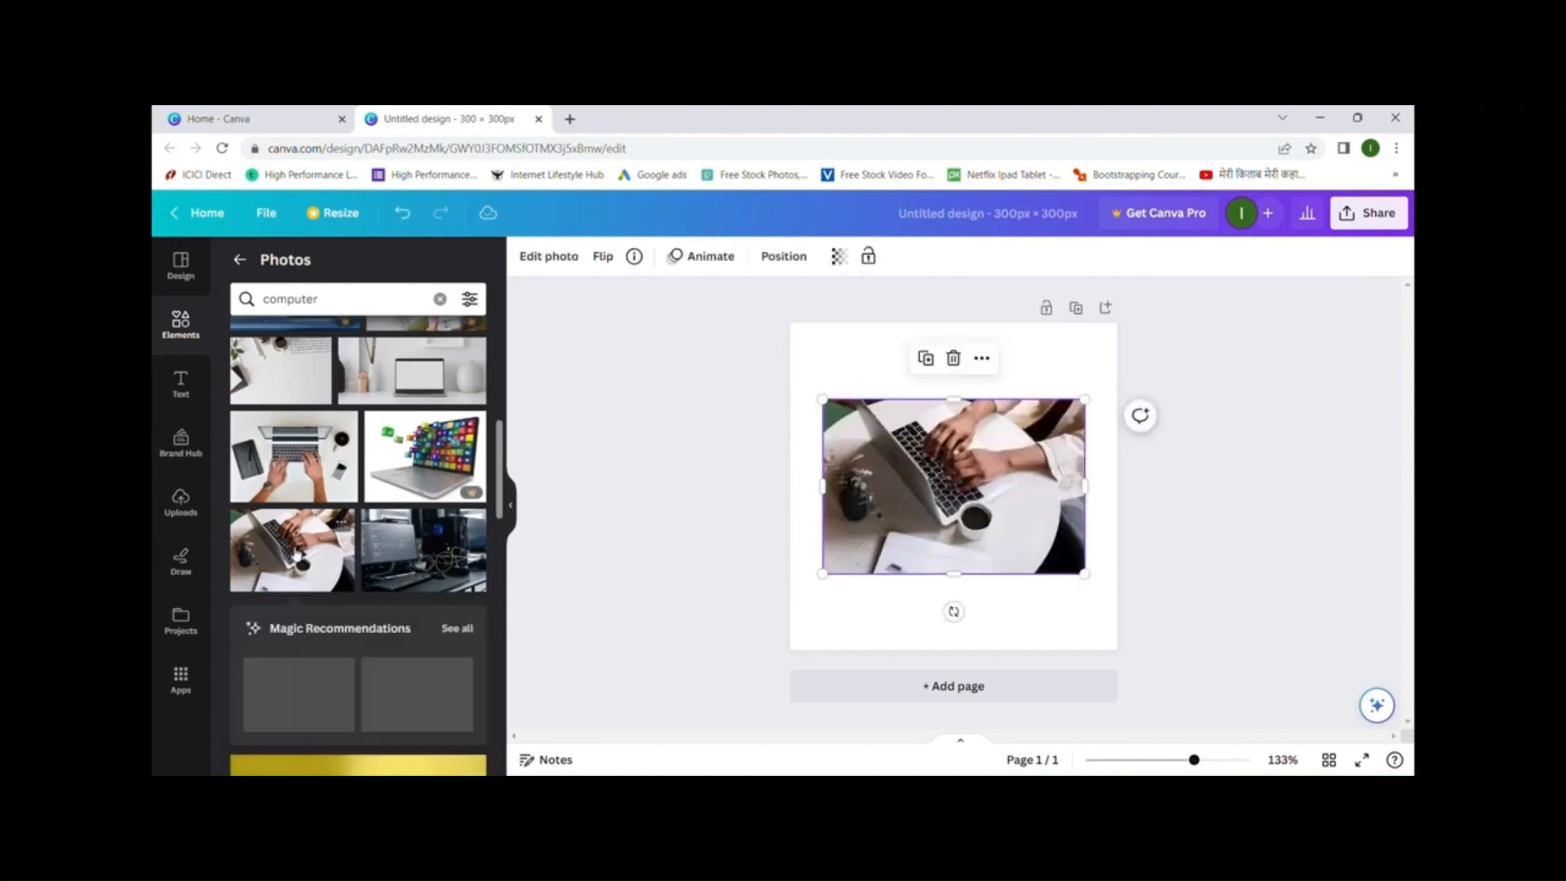
drag(938, 474, 938, 430)
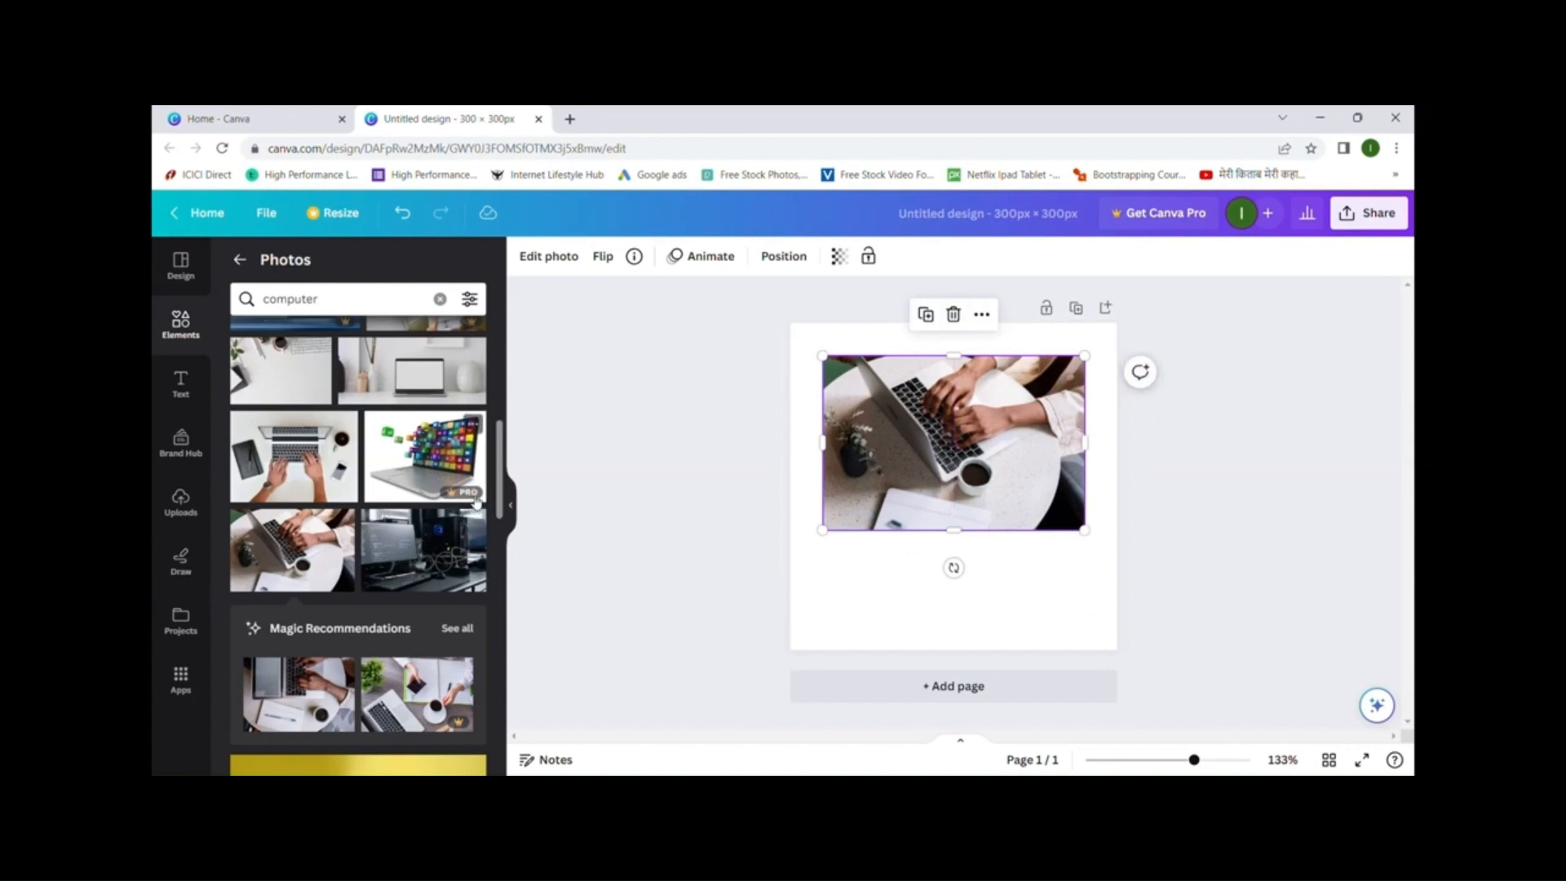
- Try the Desktop computer, Computer screen, Laptop screen and Working on laptop suggestions
scroll(408, 522, up, 5)
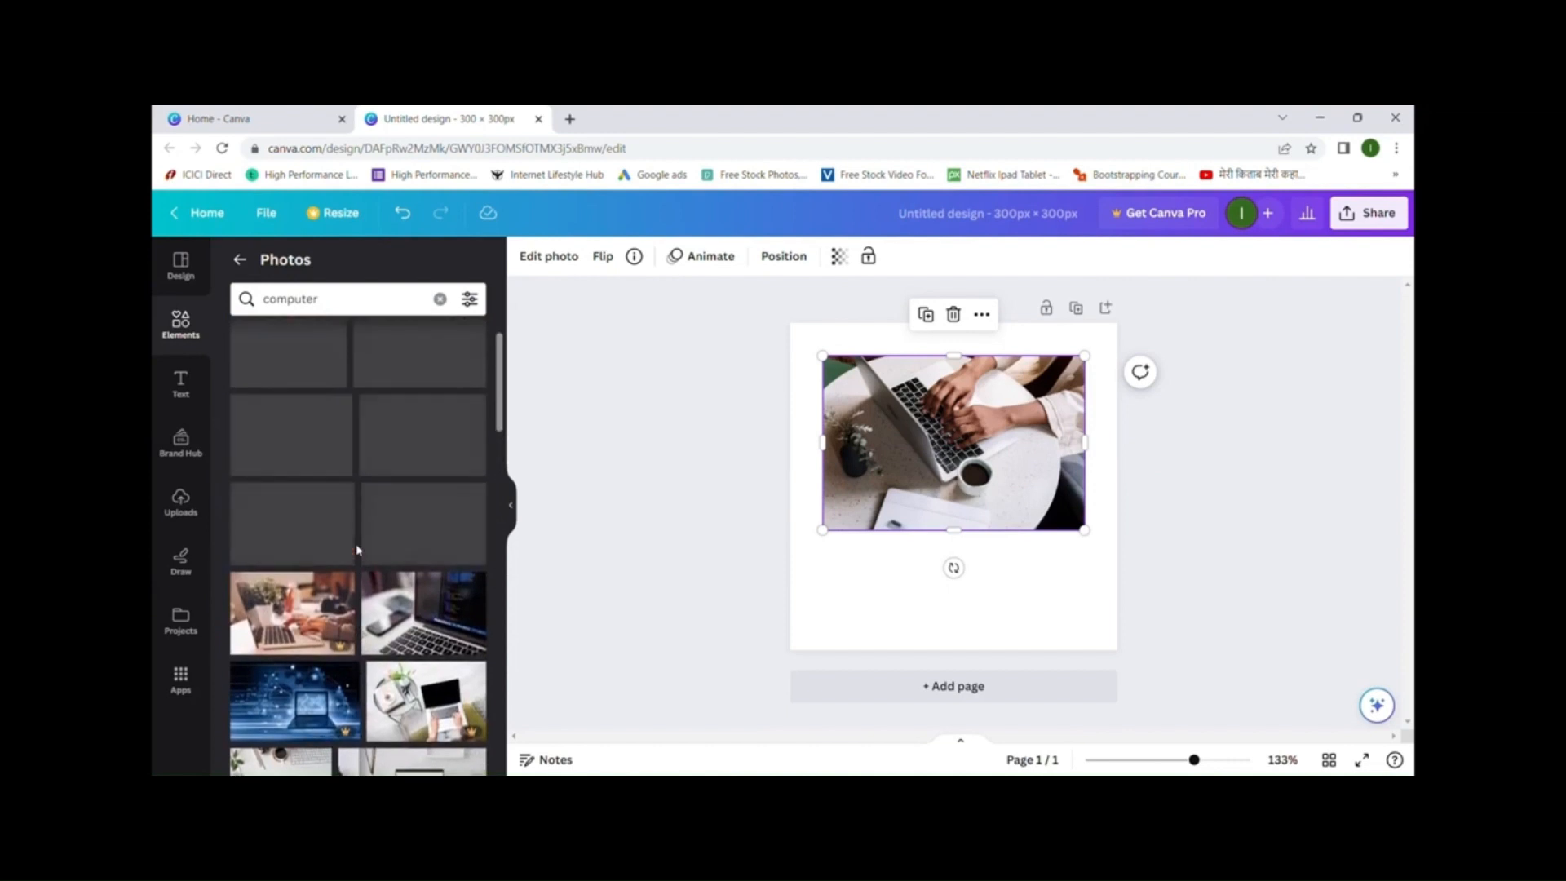
scroll(359, 551, up, 2)
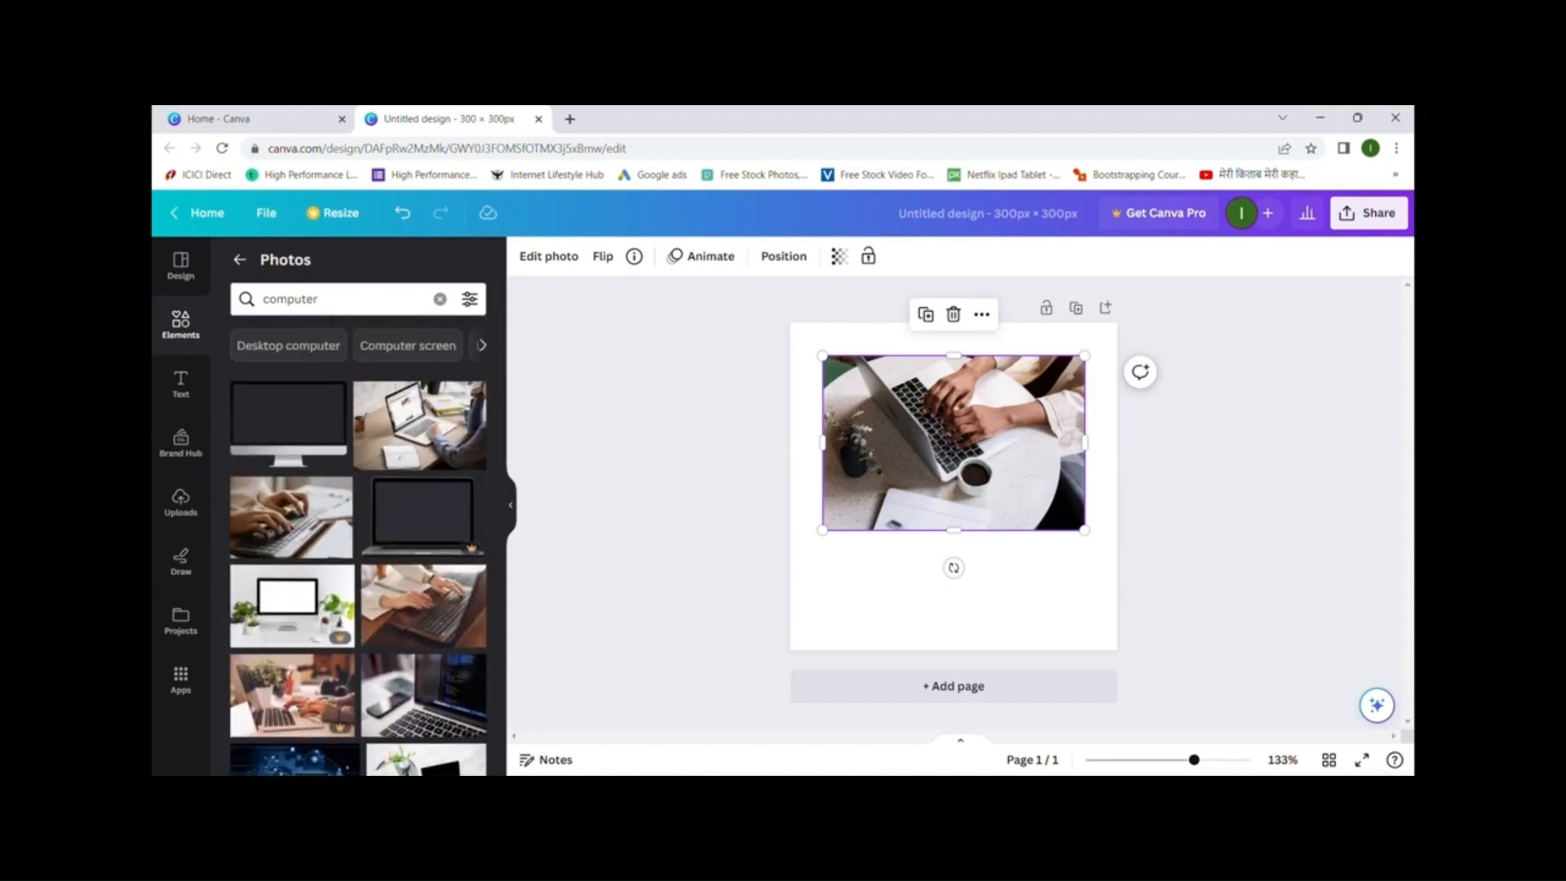
click(303, 357)
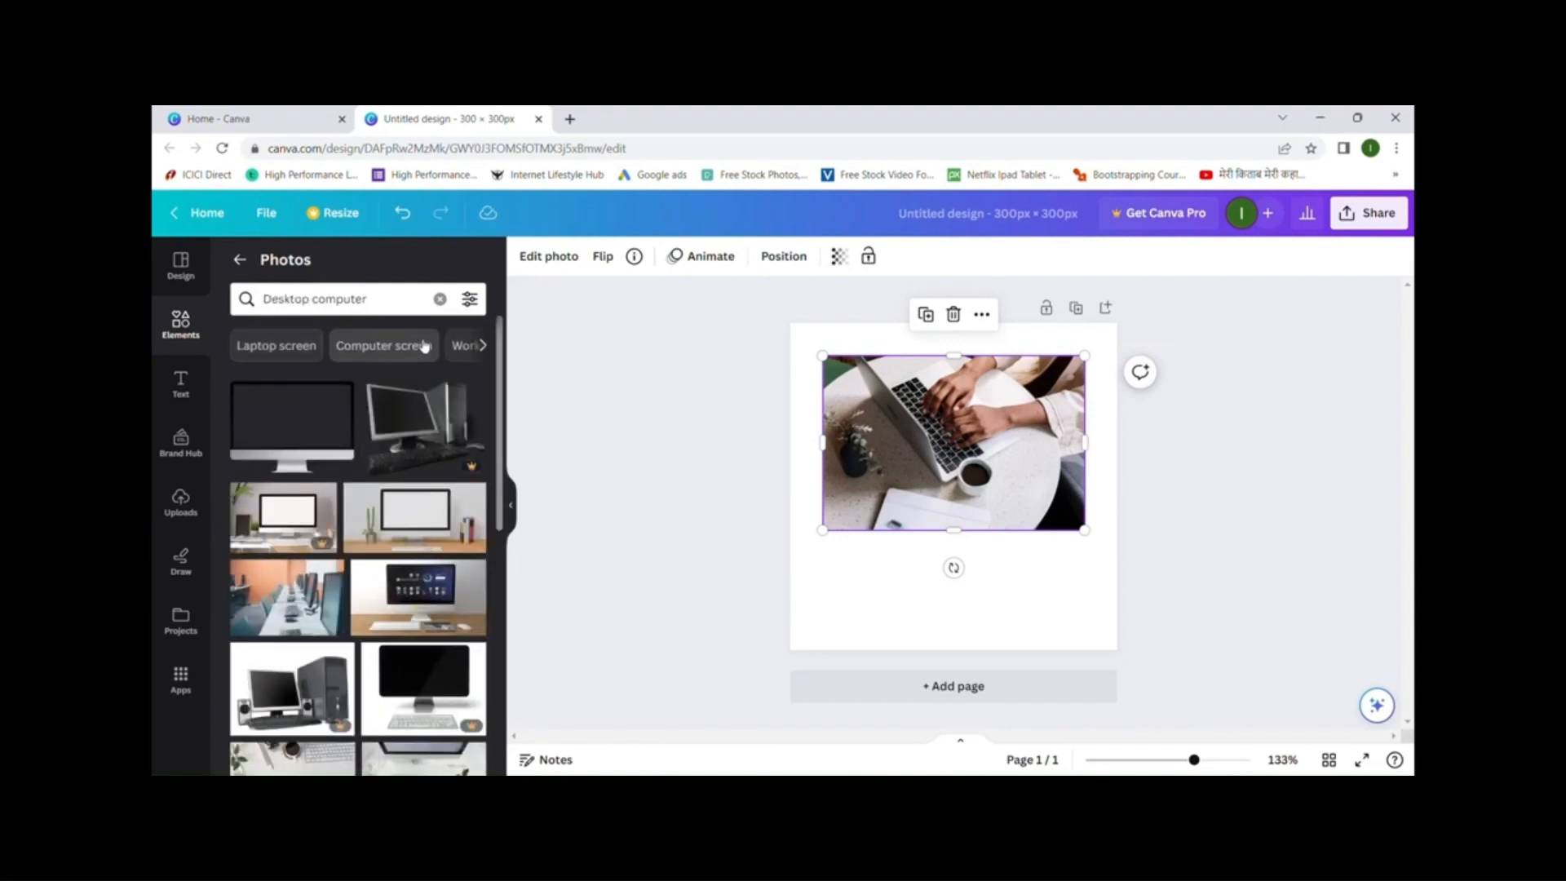
click(424, 346)
click(420, 354)
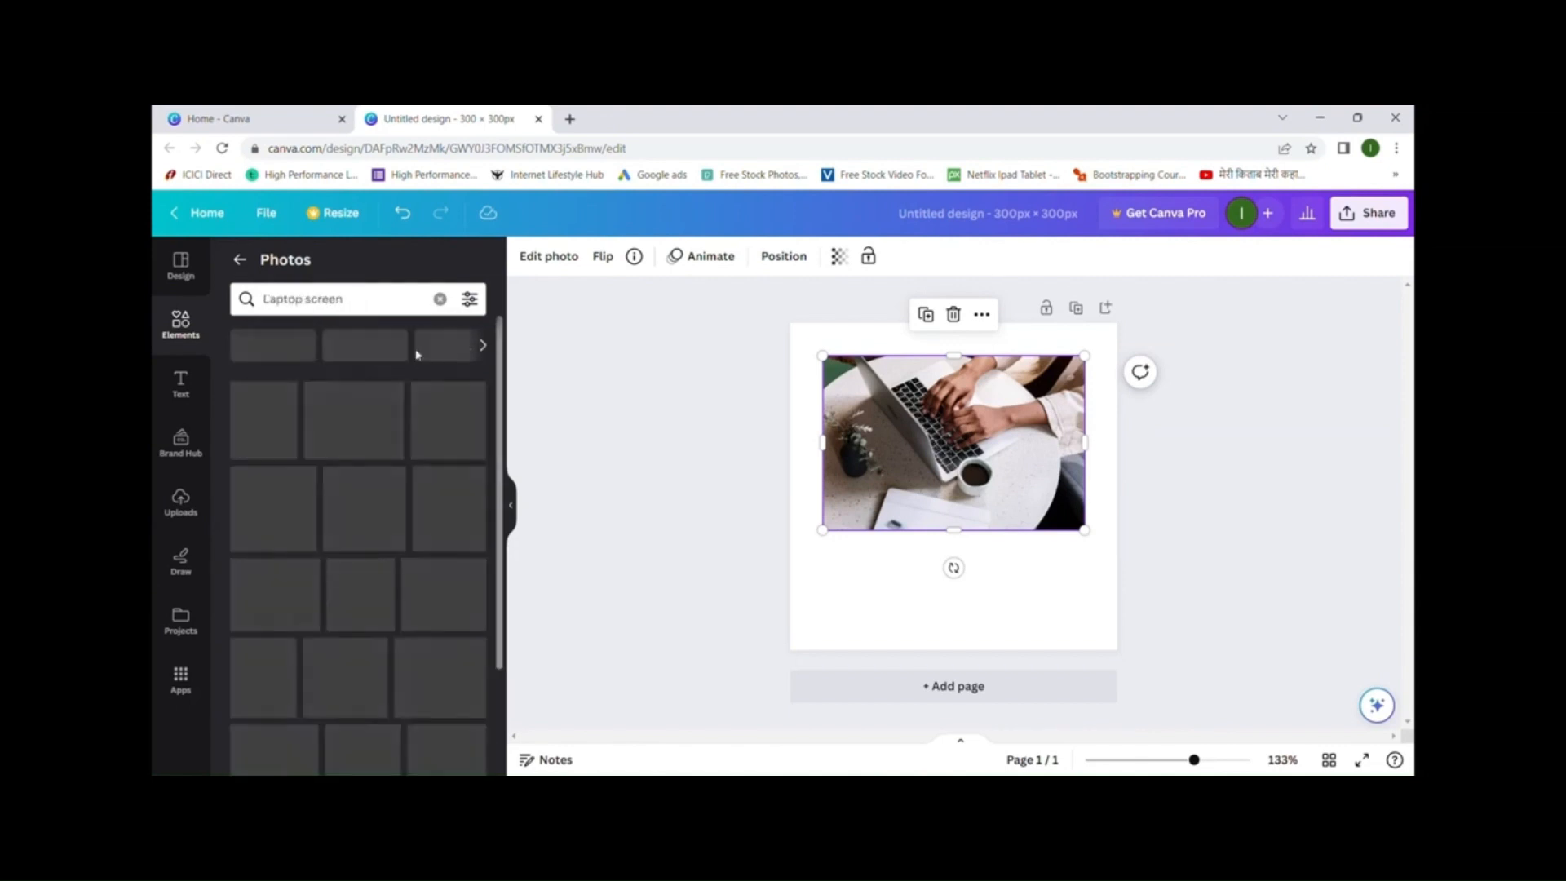
click(482, 345)
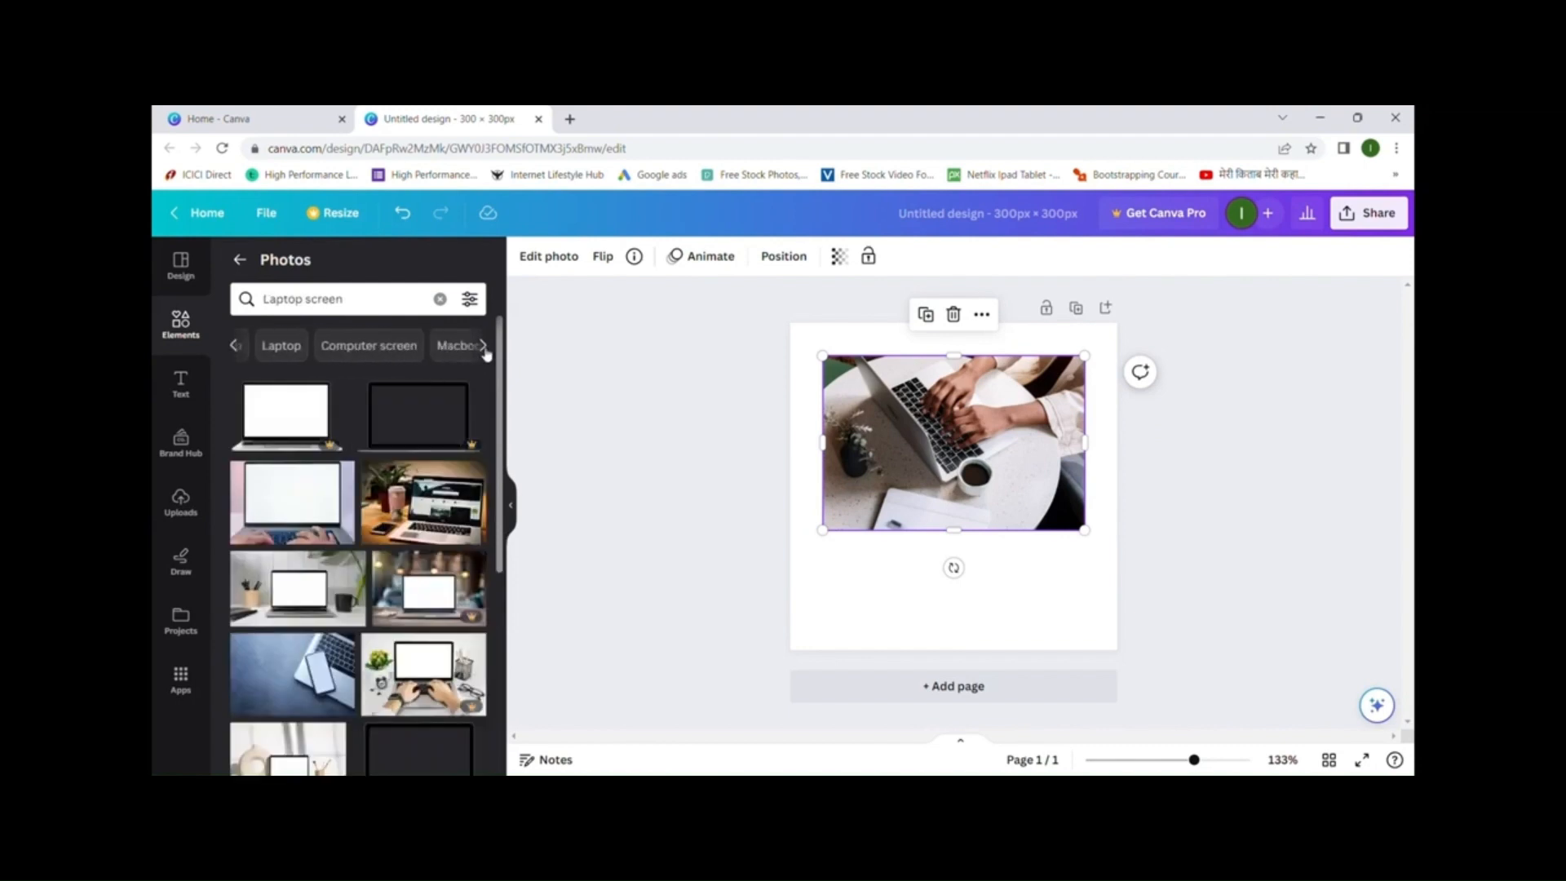
click(235, 346)
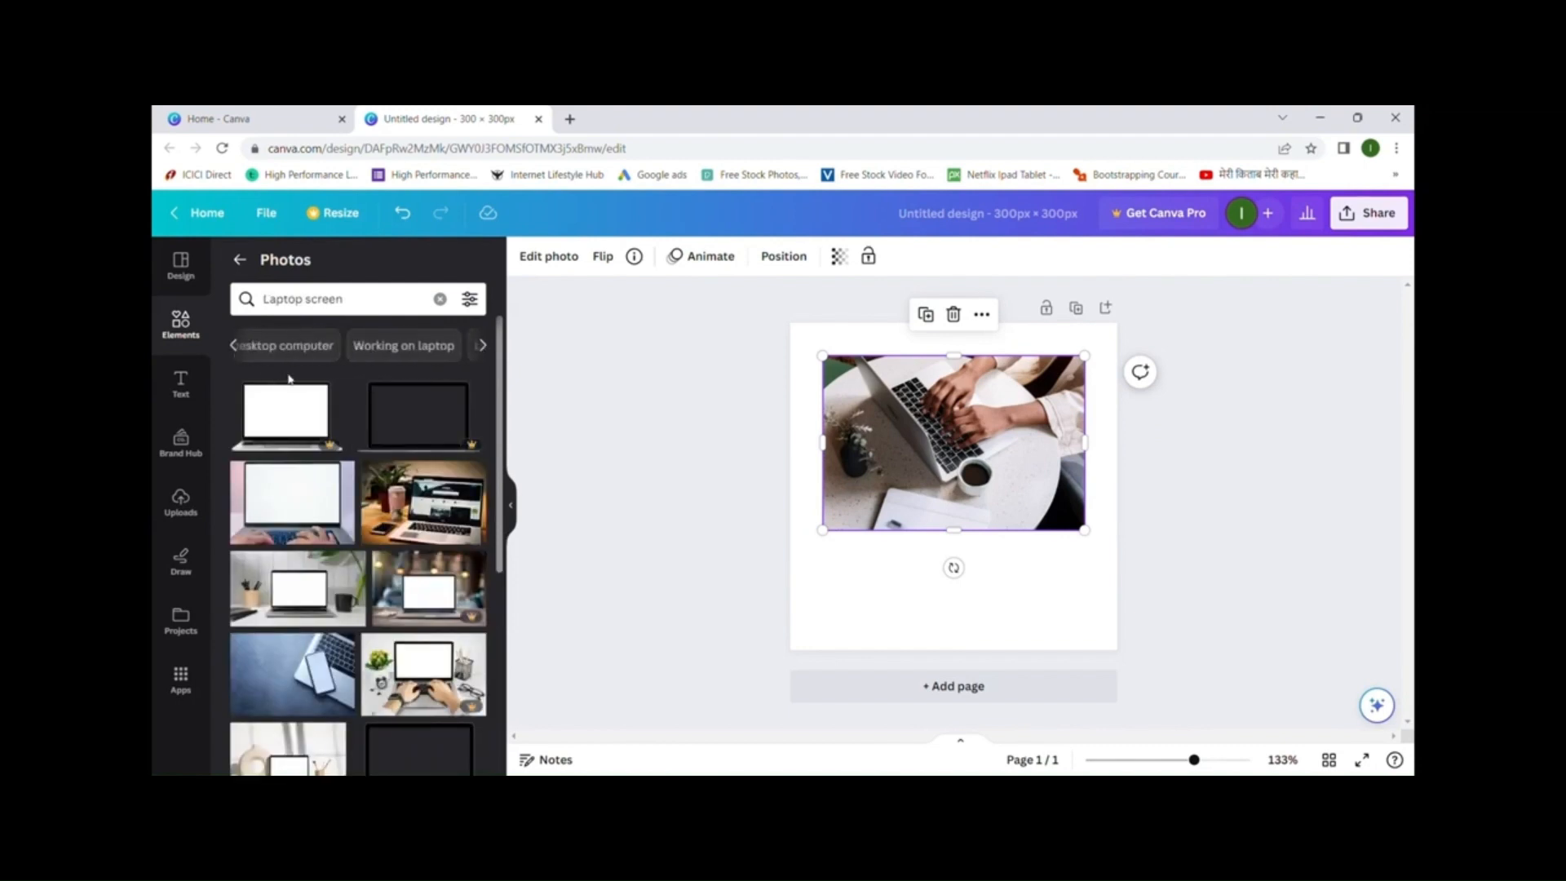
click(409, 353)
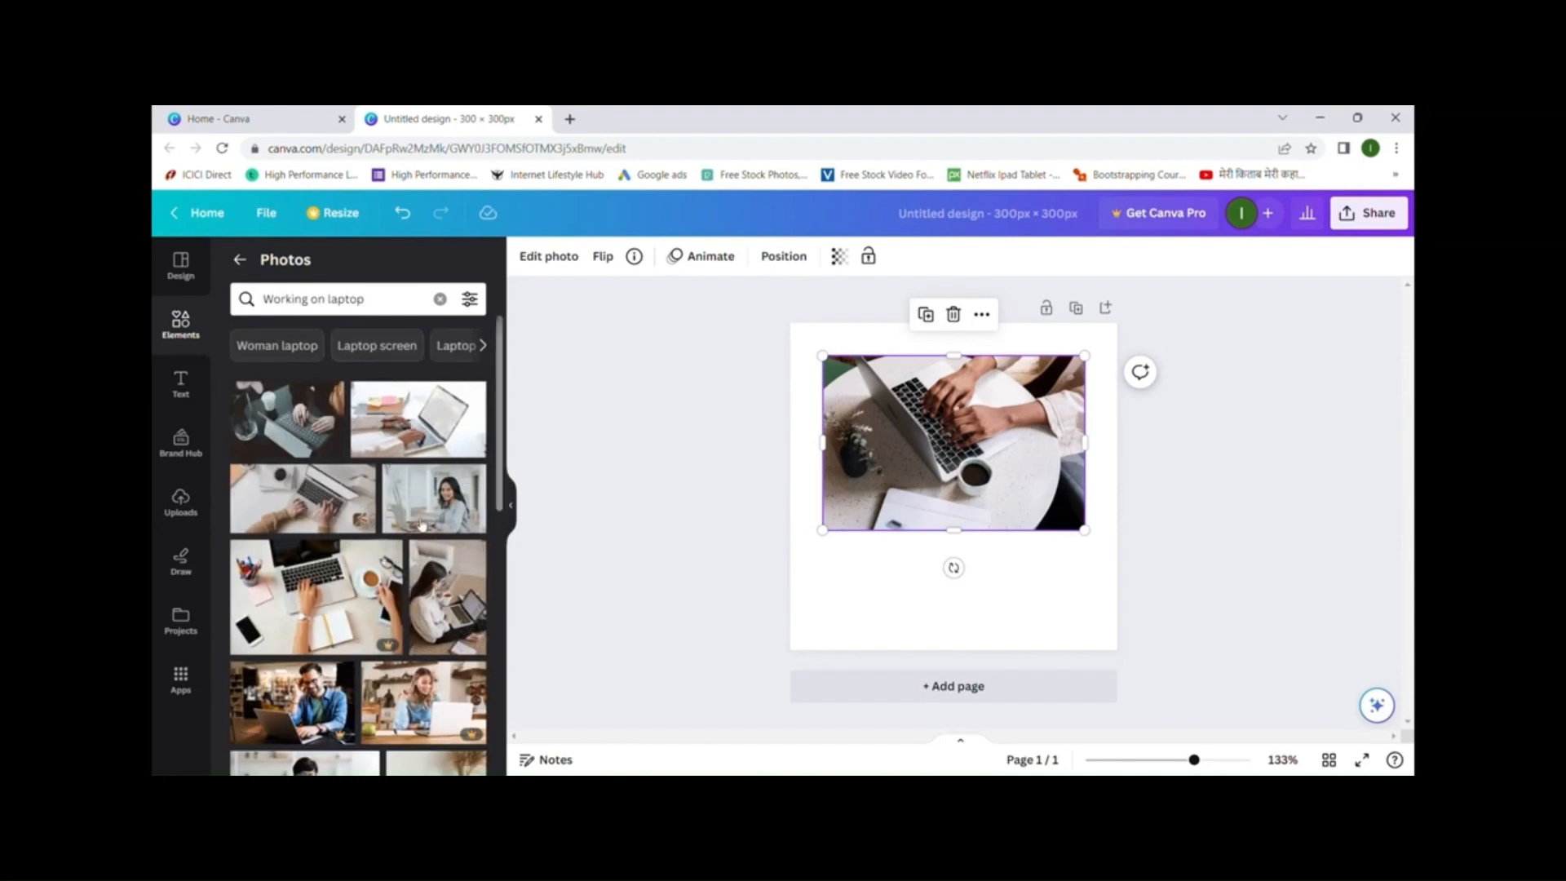
- Show 'work from home' photo results and reveal more suggestion chips
click(486, 345)
click(486, 346)
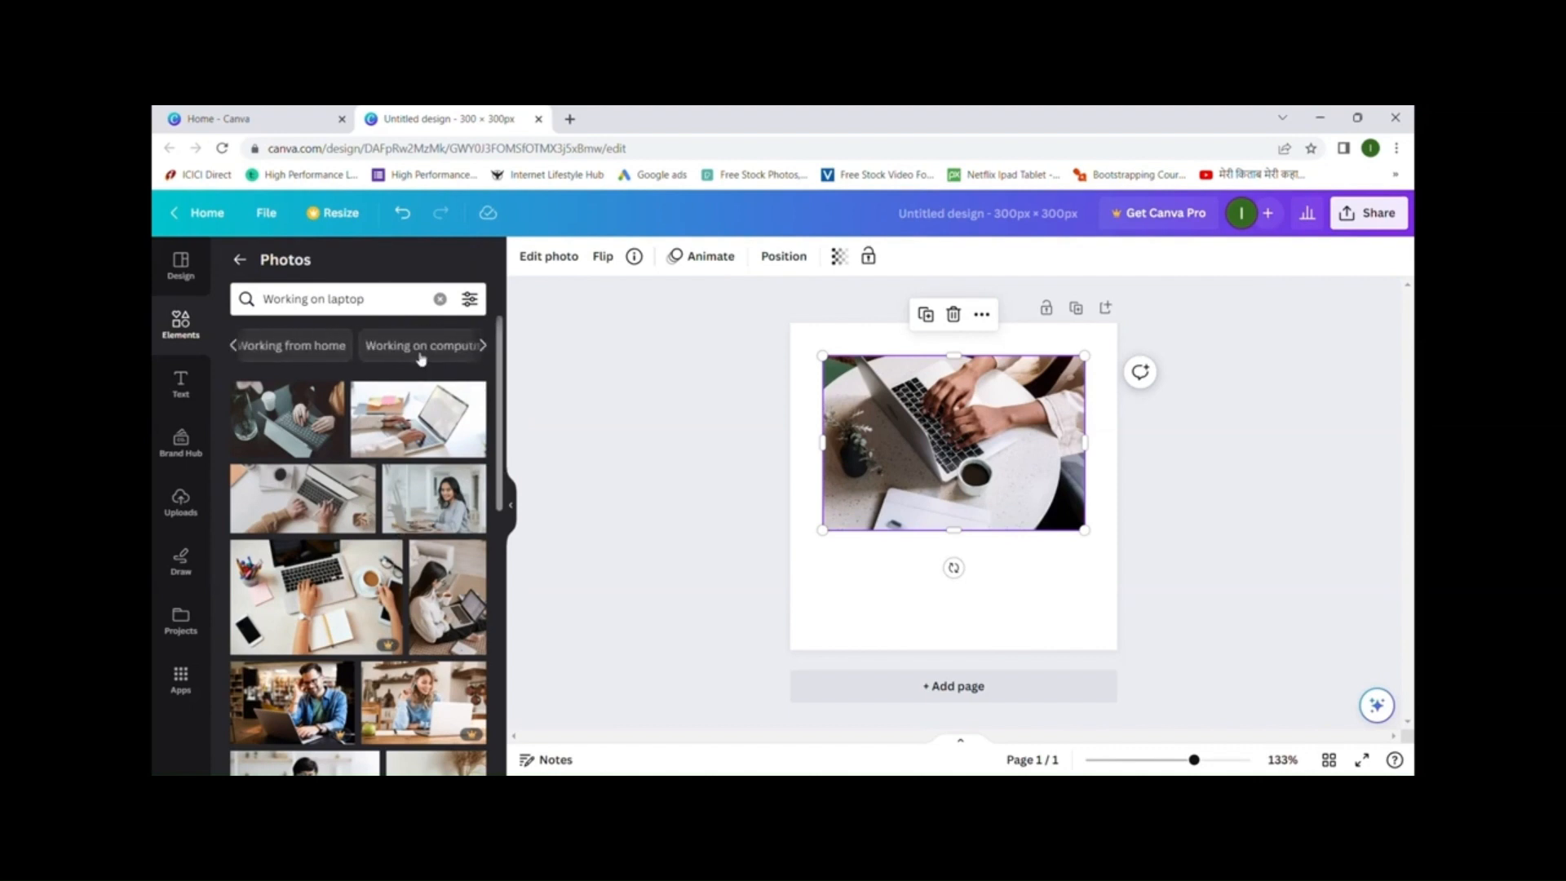
click(234, 346)
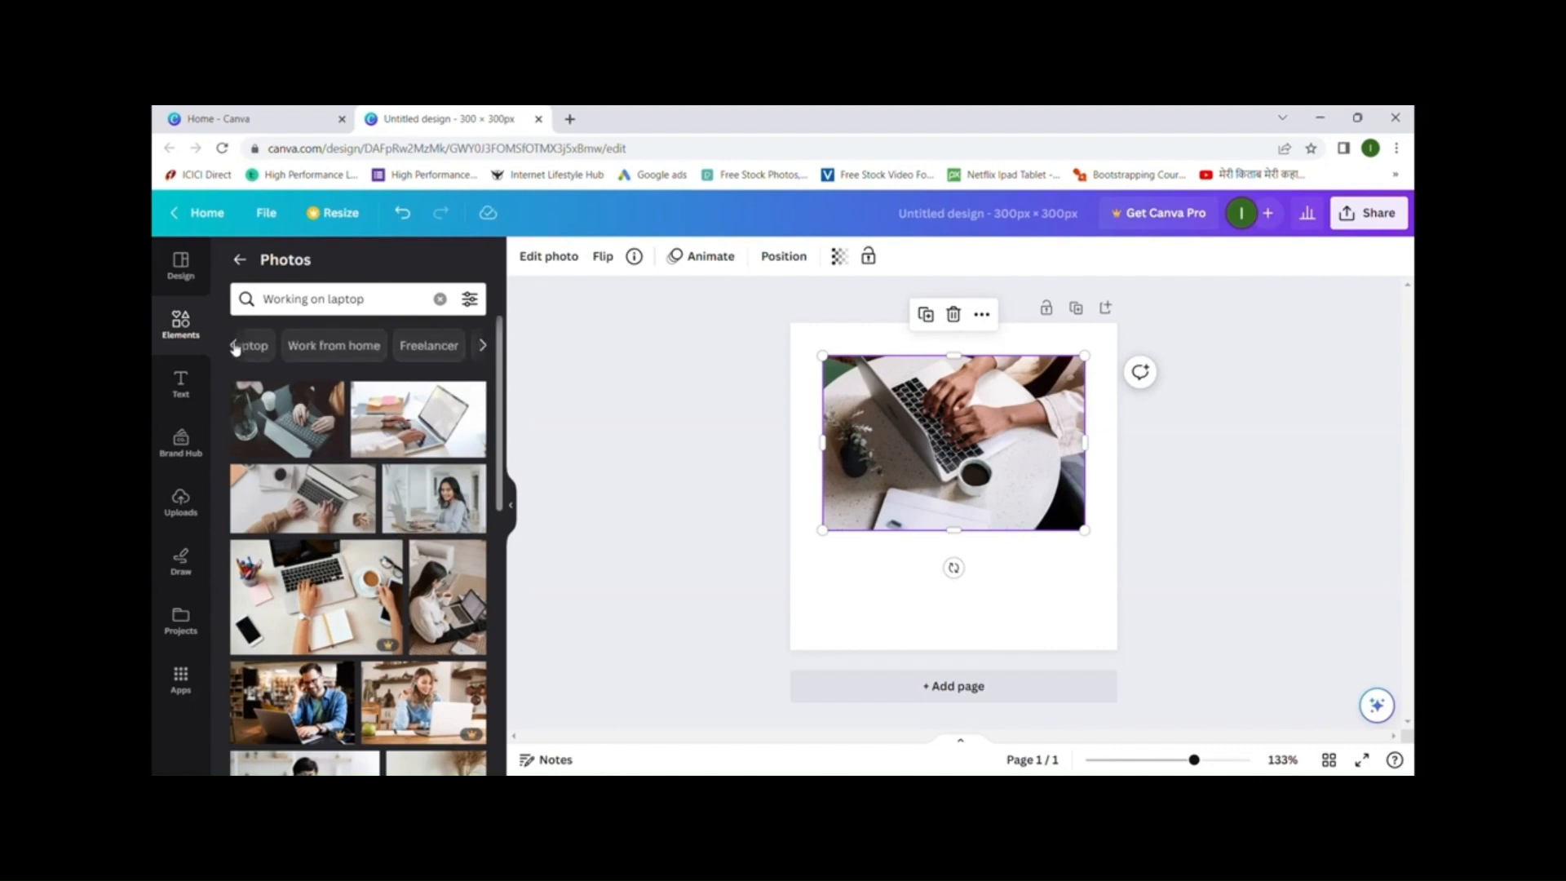
click(330, 351)
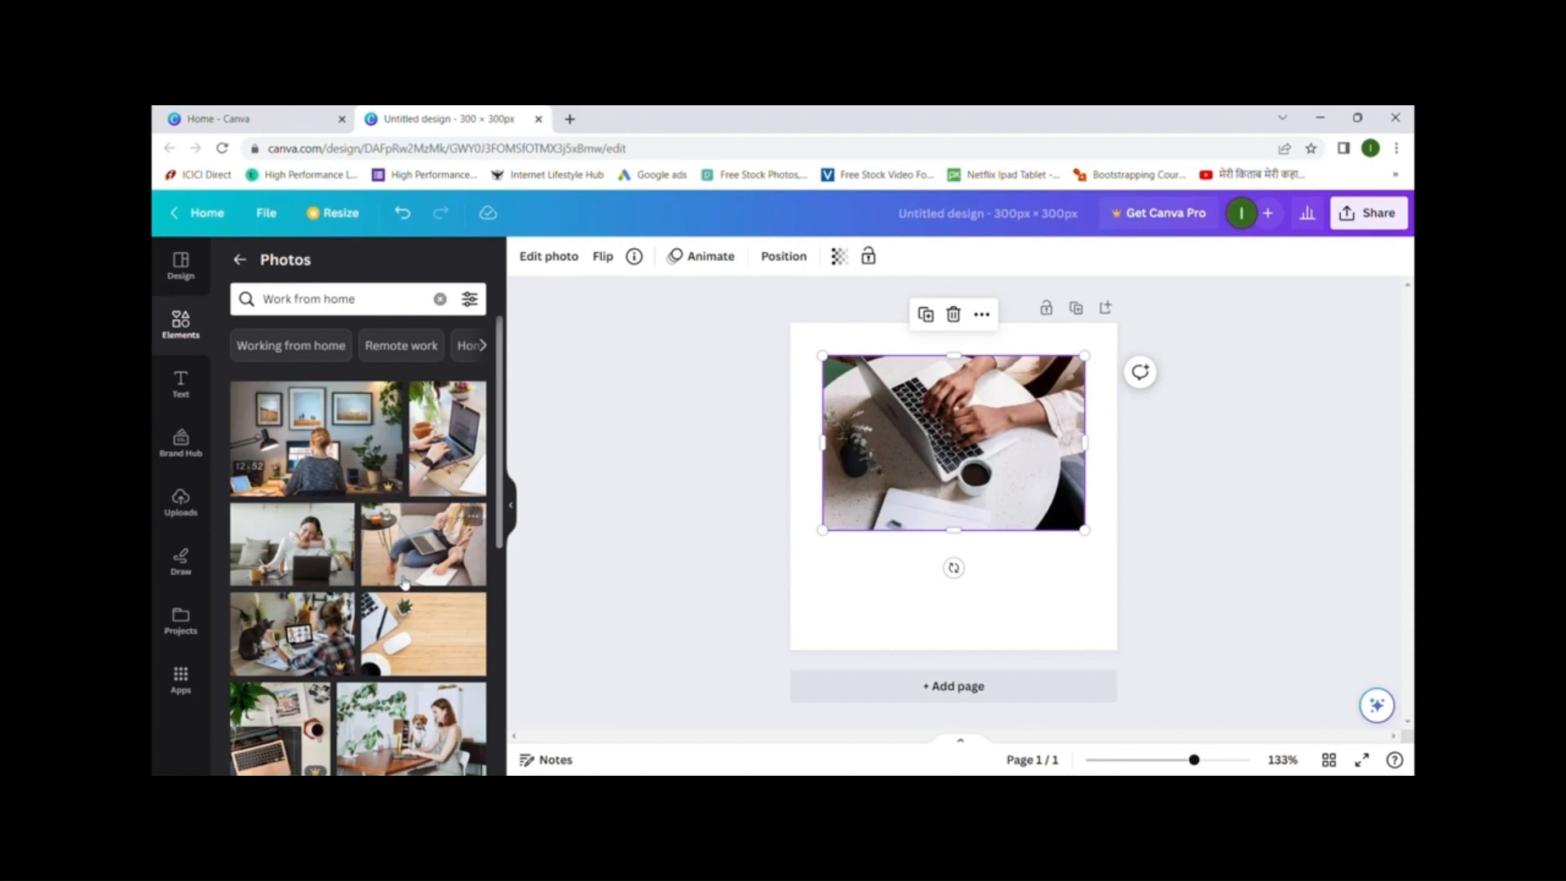
click(484, 347)
click(484, 347)
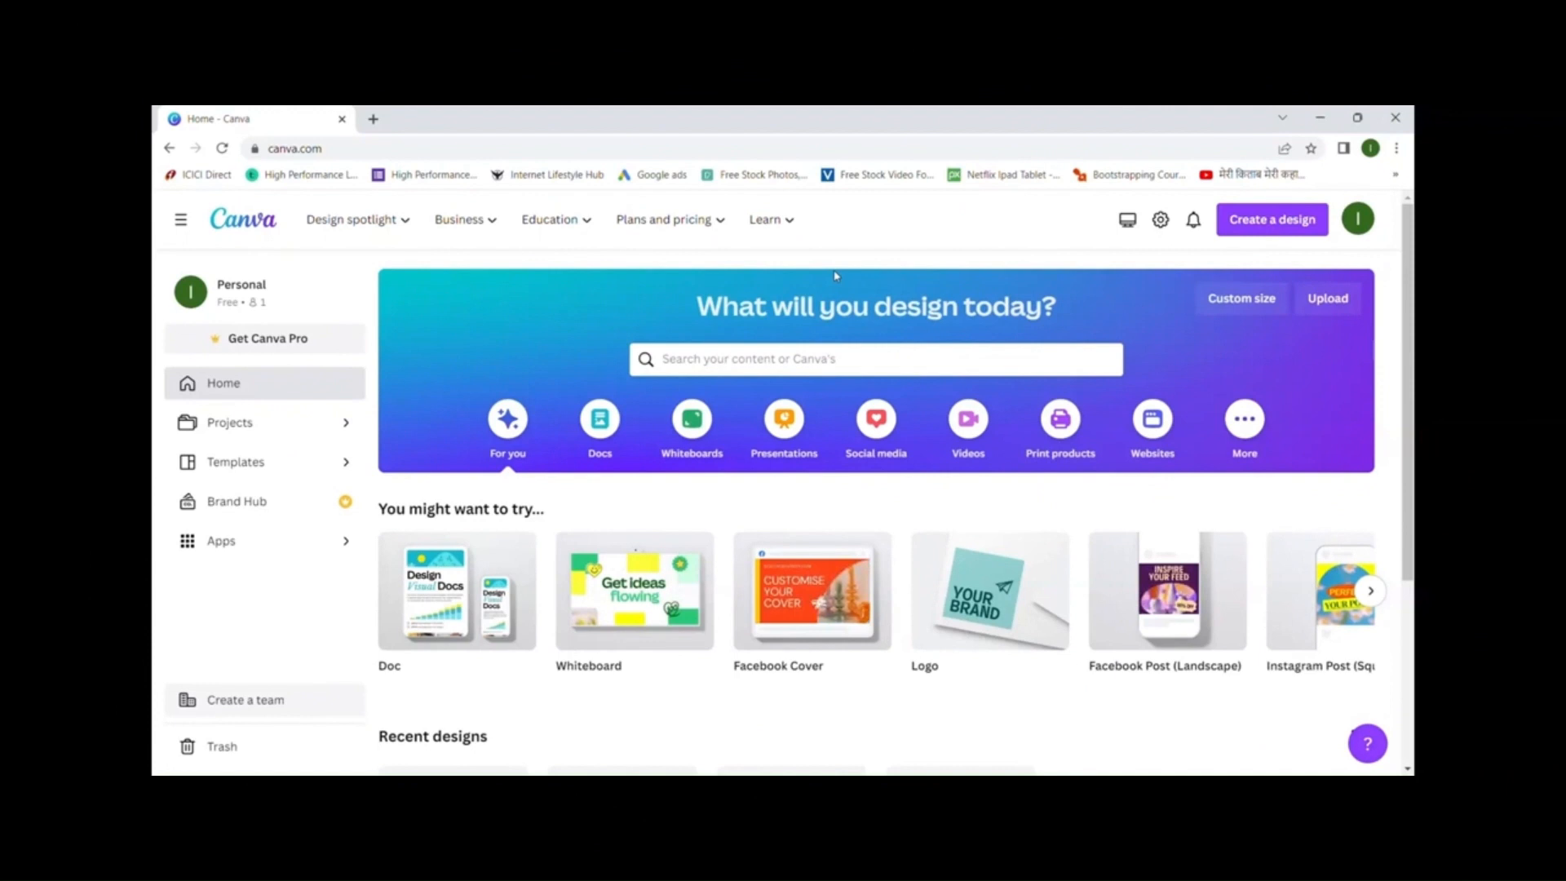
- Create another custom-size design of 300 × 300 px
click(1265, 309)
click(1063, 385)
text(30)
key(Tab)
text(300)
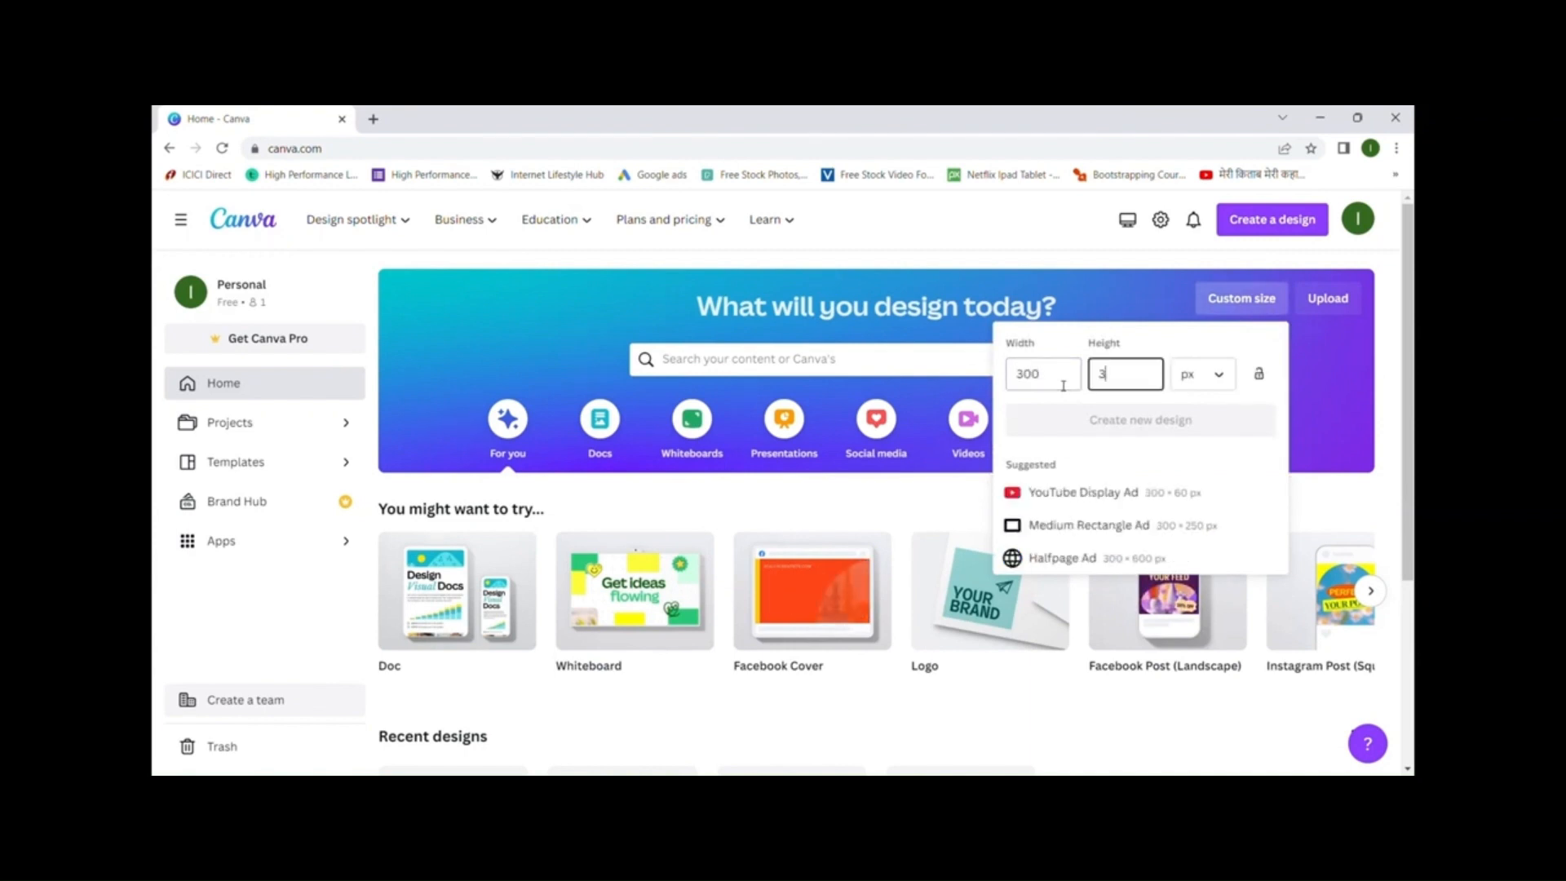
click(1172, 428)
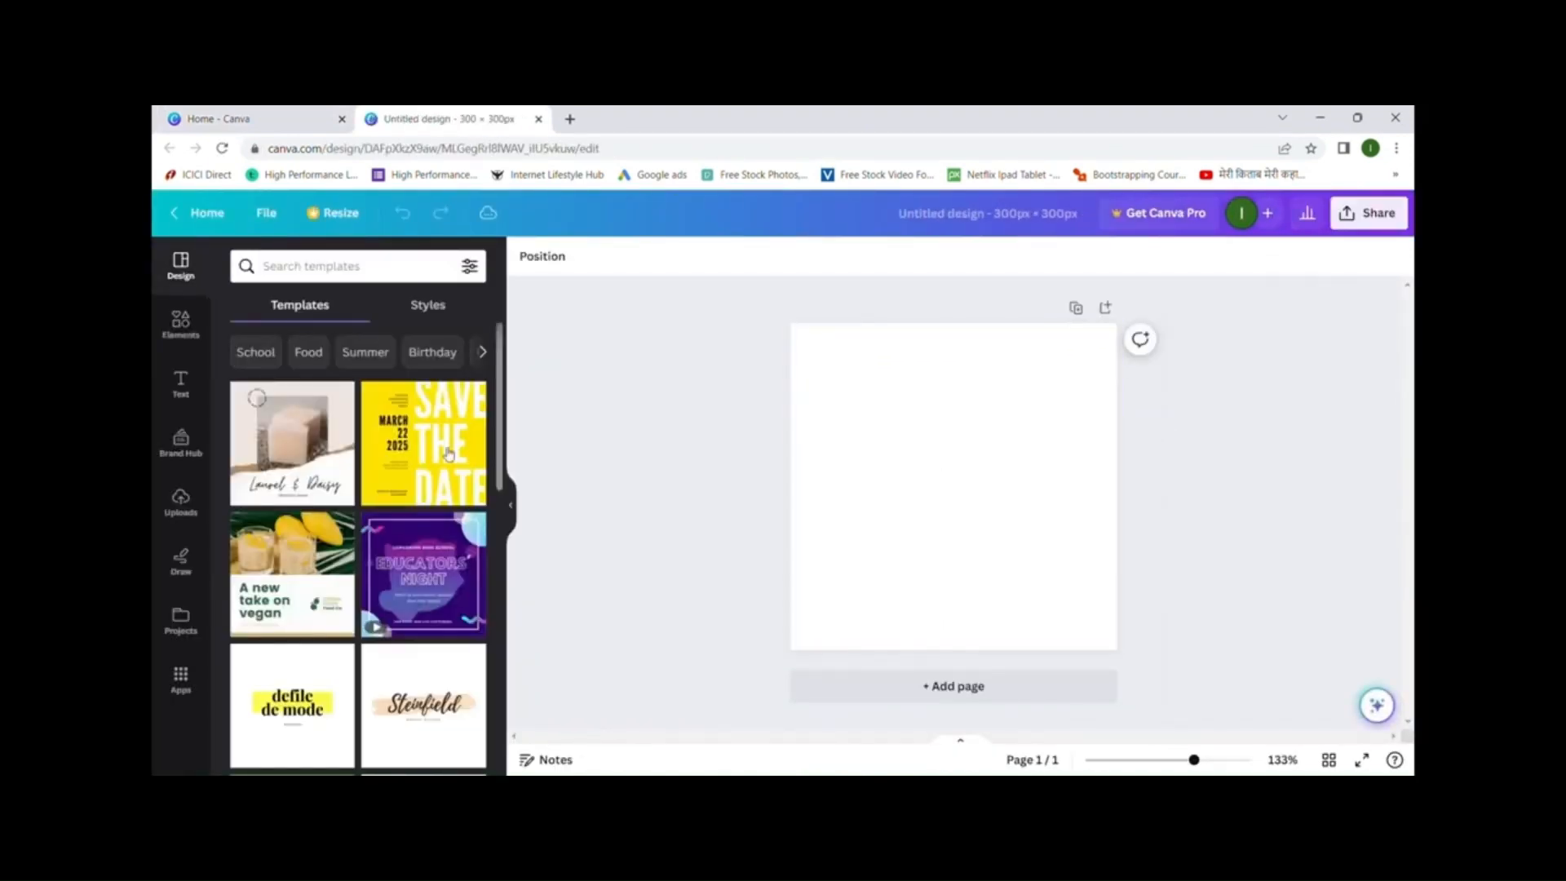
- Open the full Graphics library from Elements and place the cursor in its search box
click(178, 334)
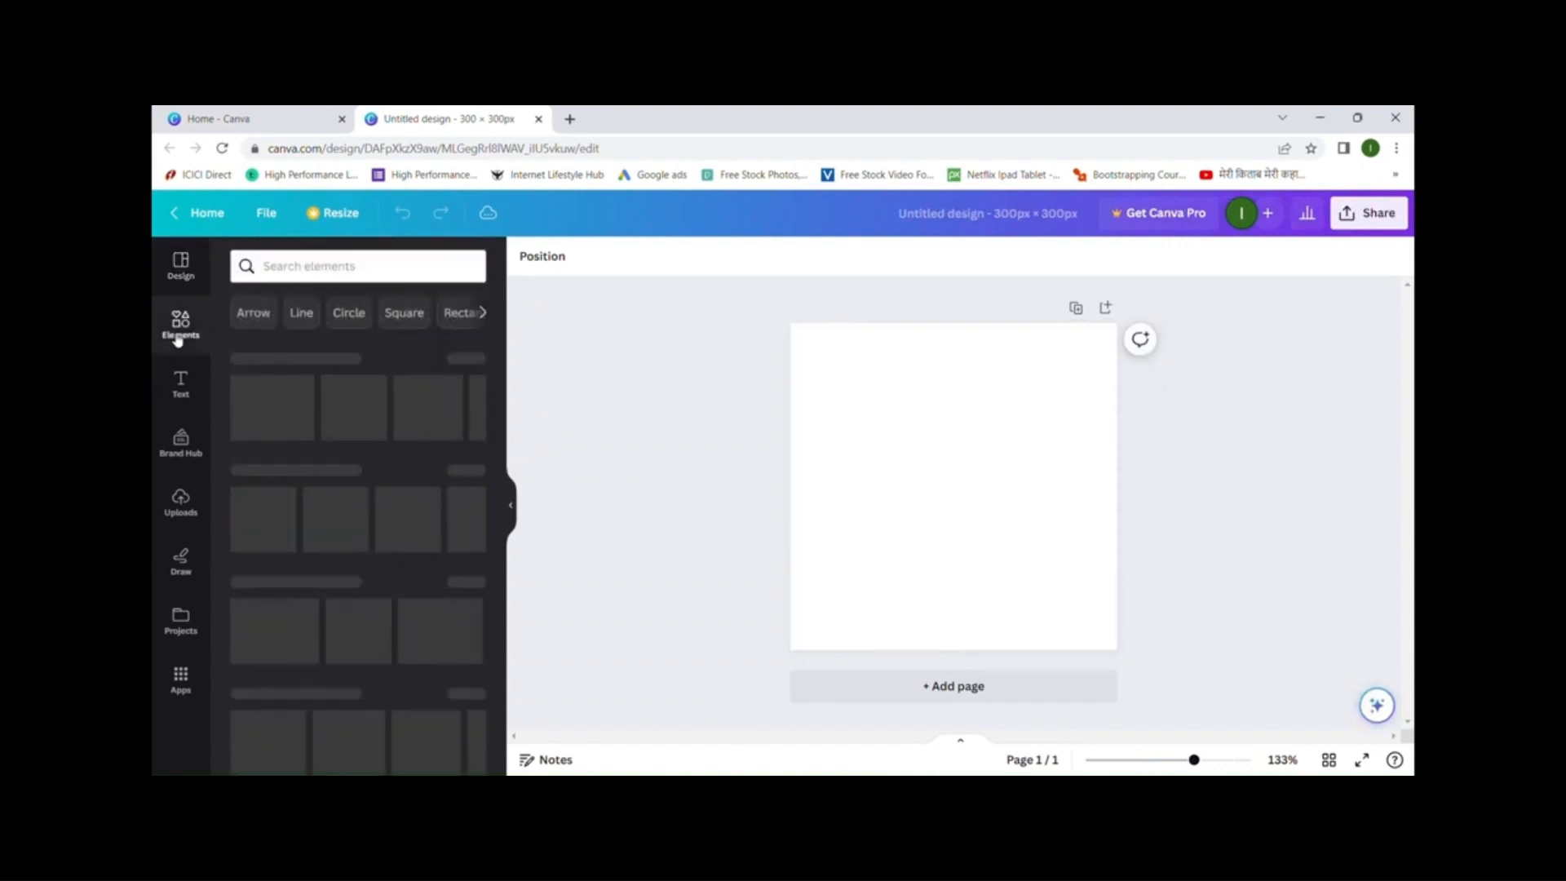
scroll(306, 408, down, 1)
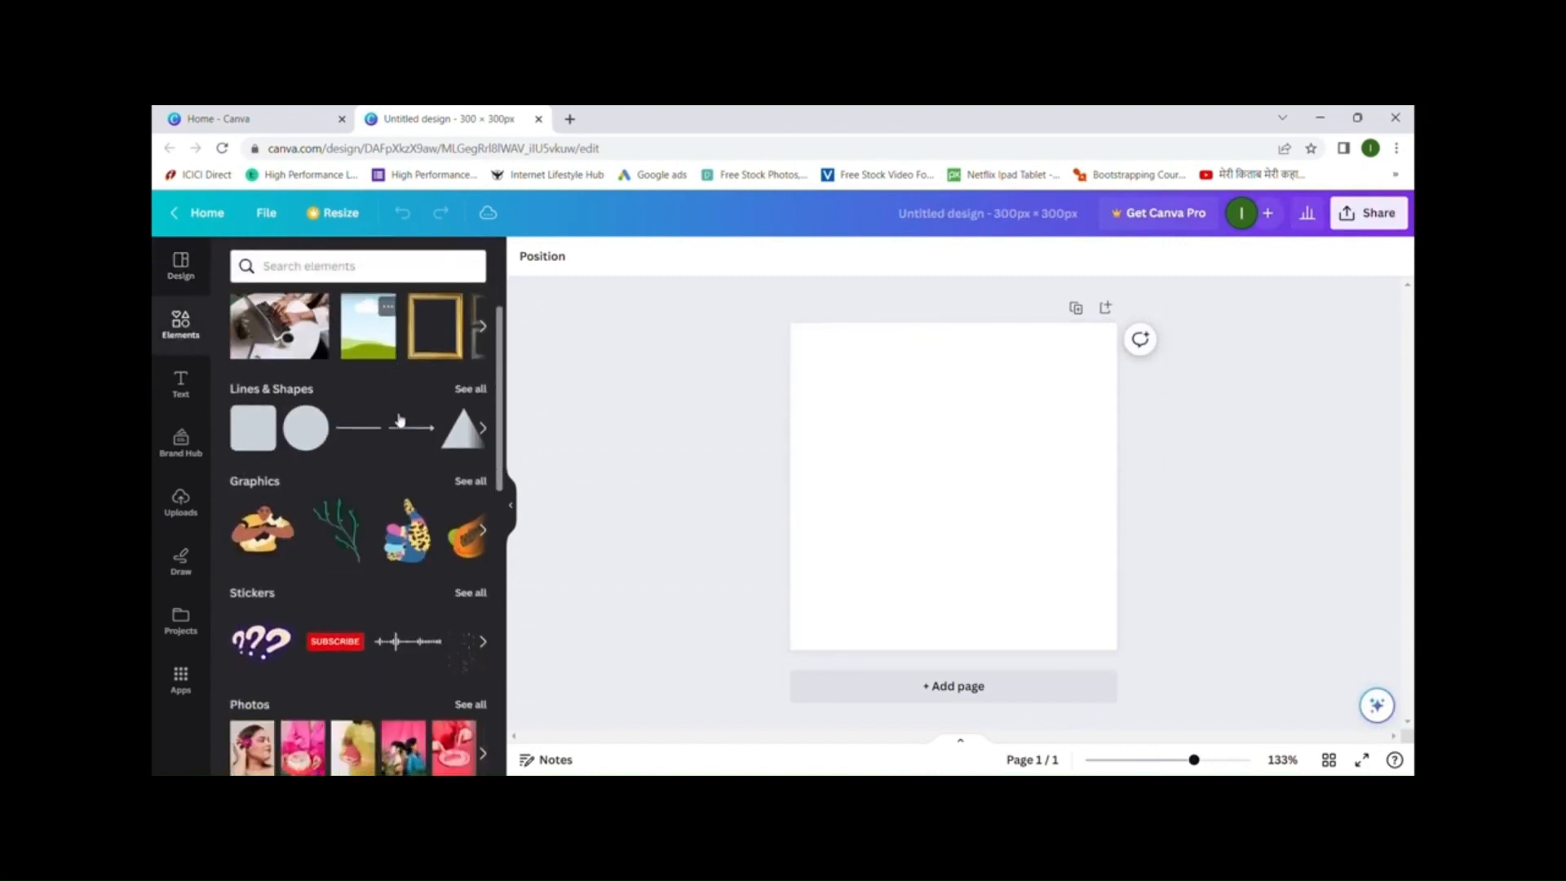
click(470, 482)
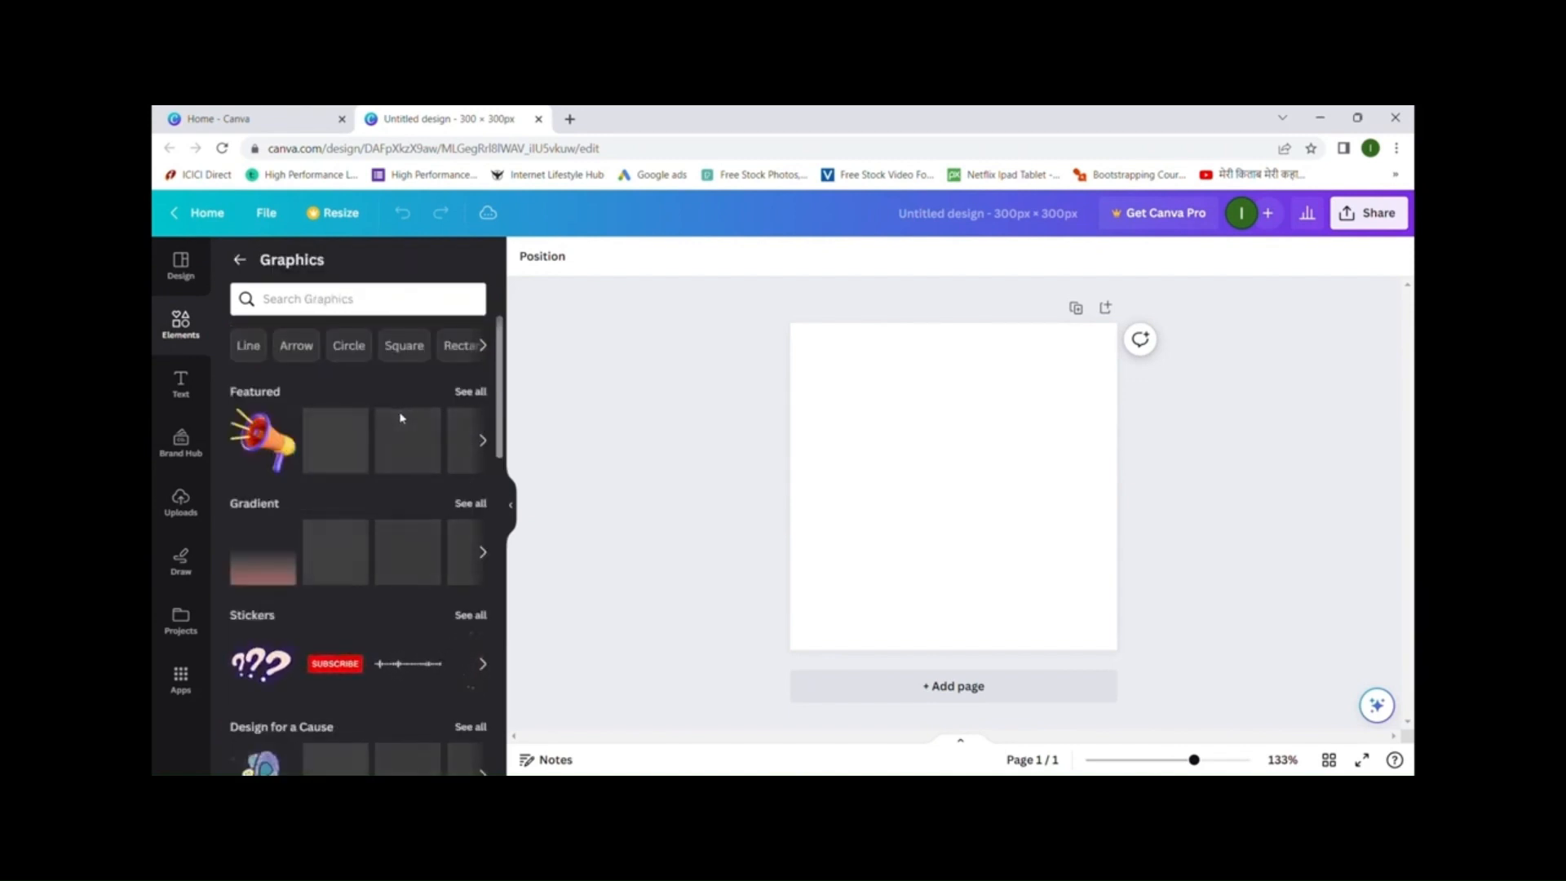
scroll(401, 414, down, 4)
scroll(402, 417, down, 8)
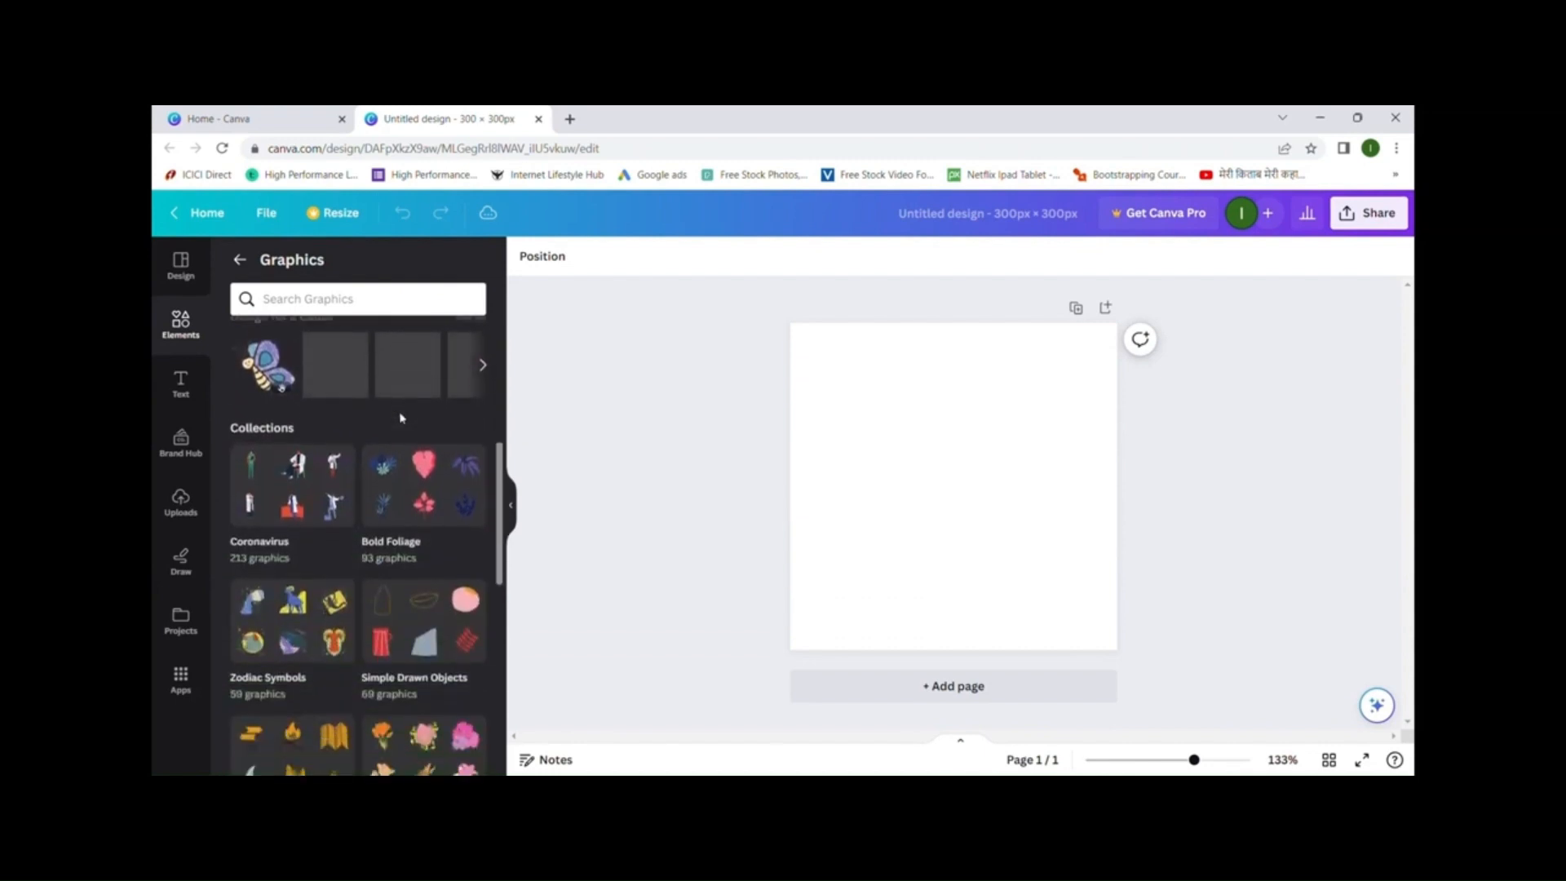
scroll(401, 418, down, 2)
scroll(402, 416, up, 15)
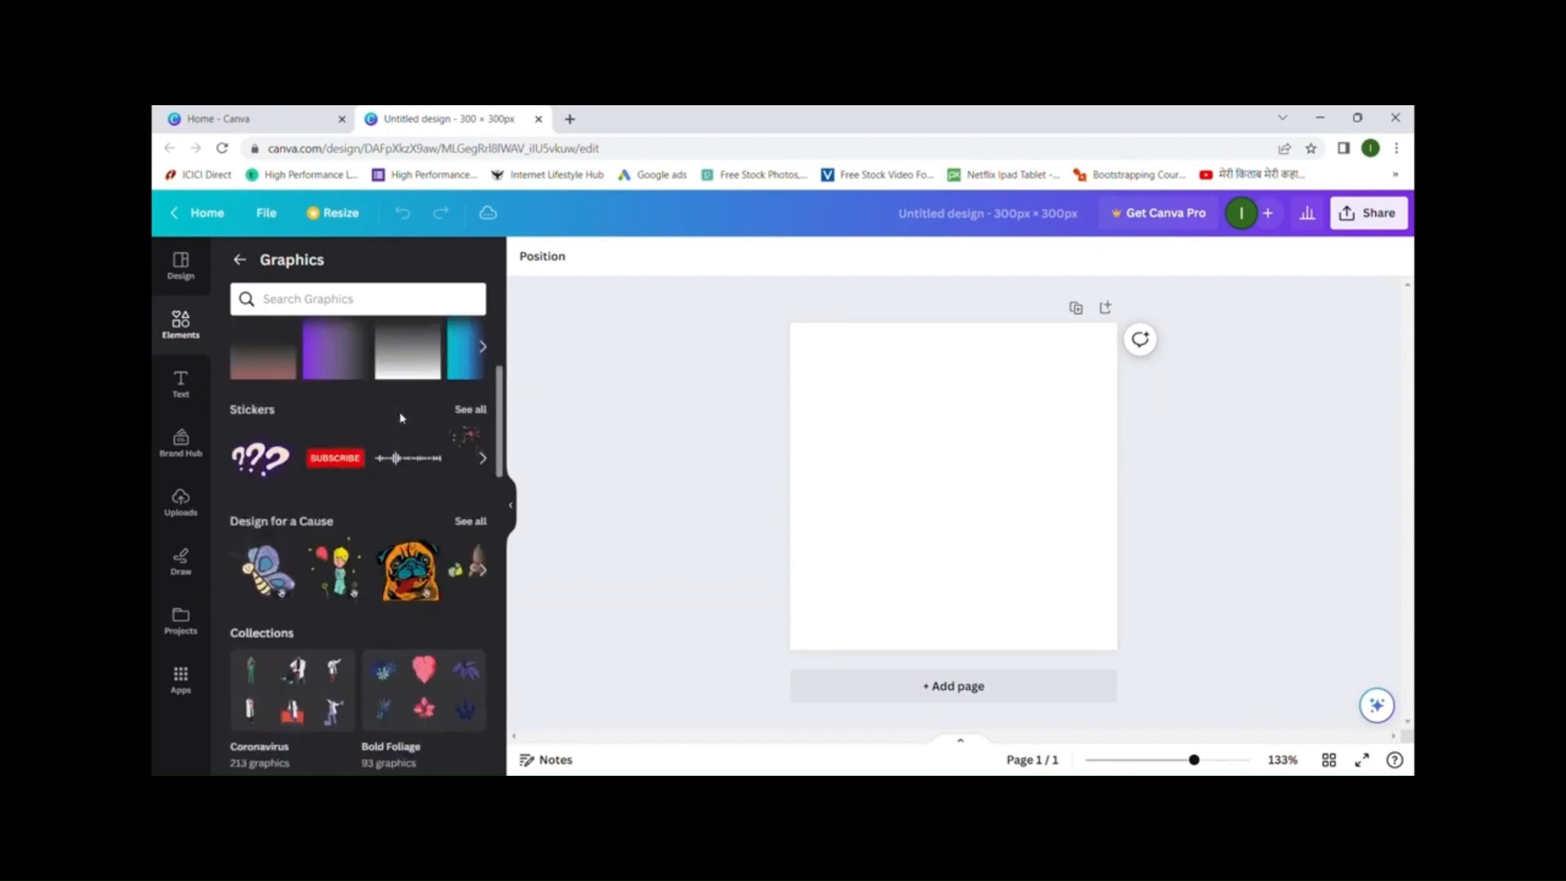
click(412, 308)
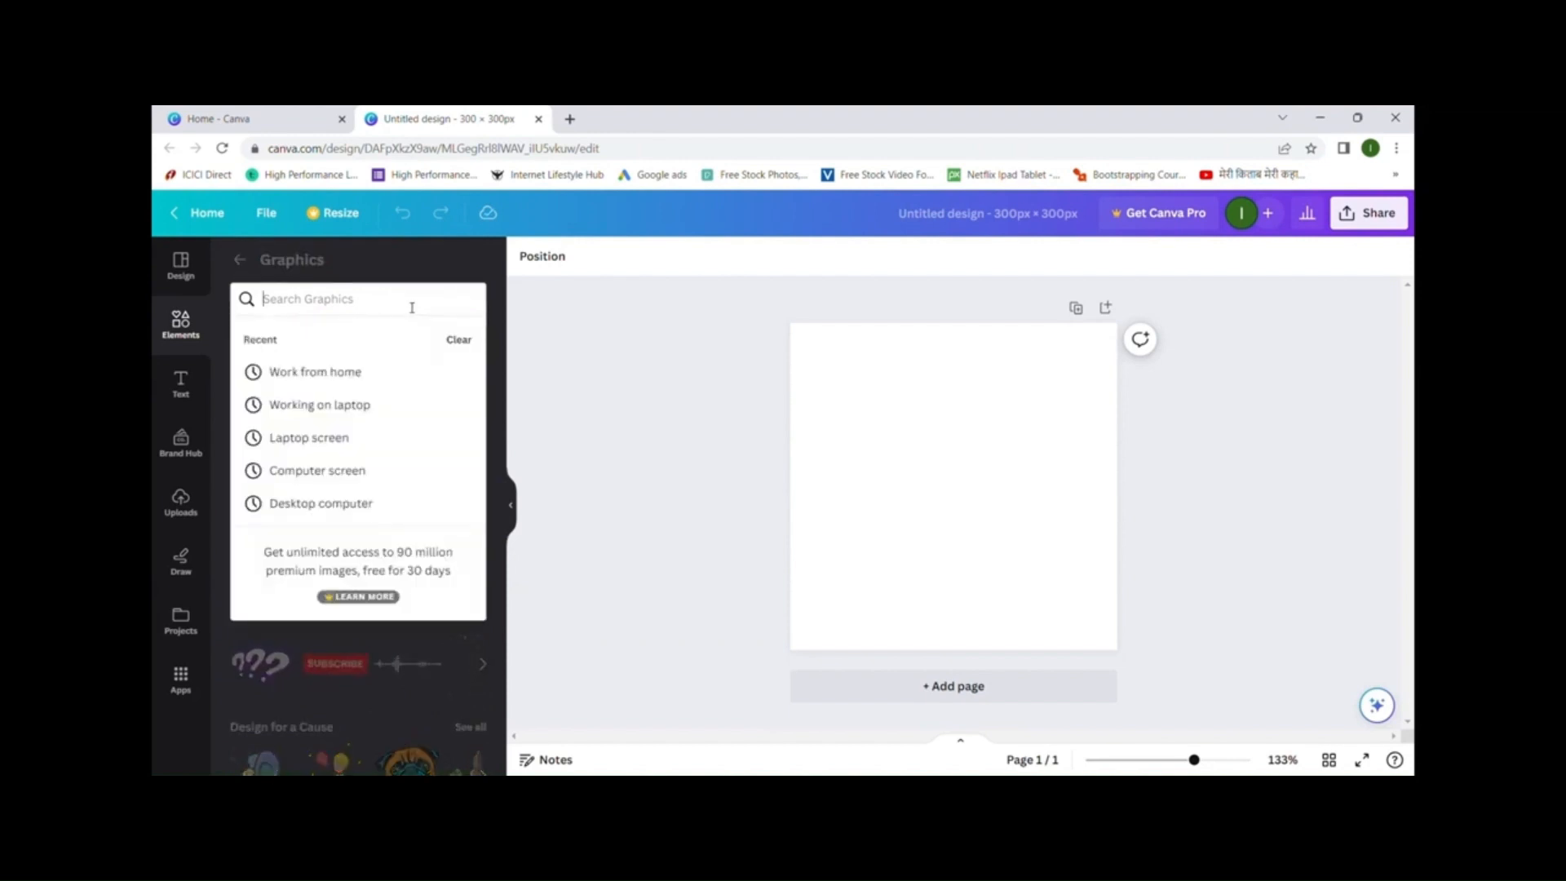
- Search graphics for 'dog' and place the cartoon corgi at the page's top-left
text(dog)
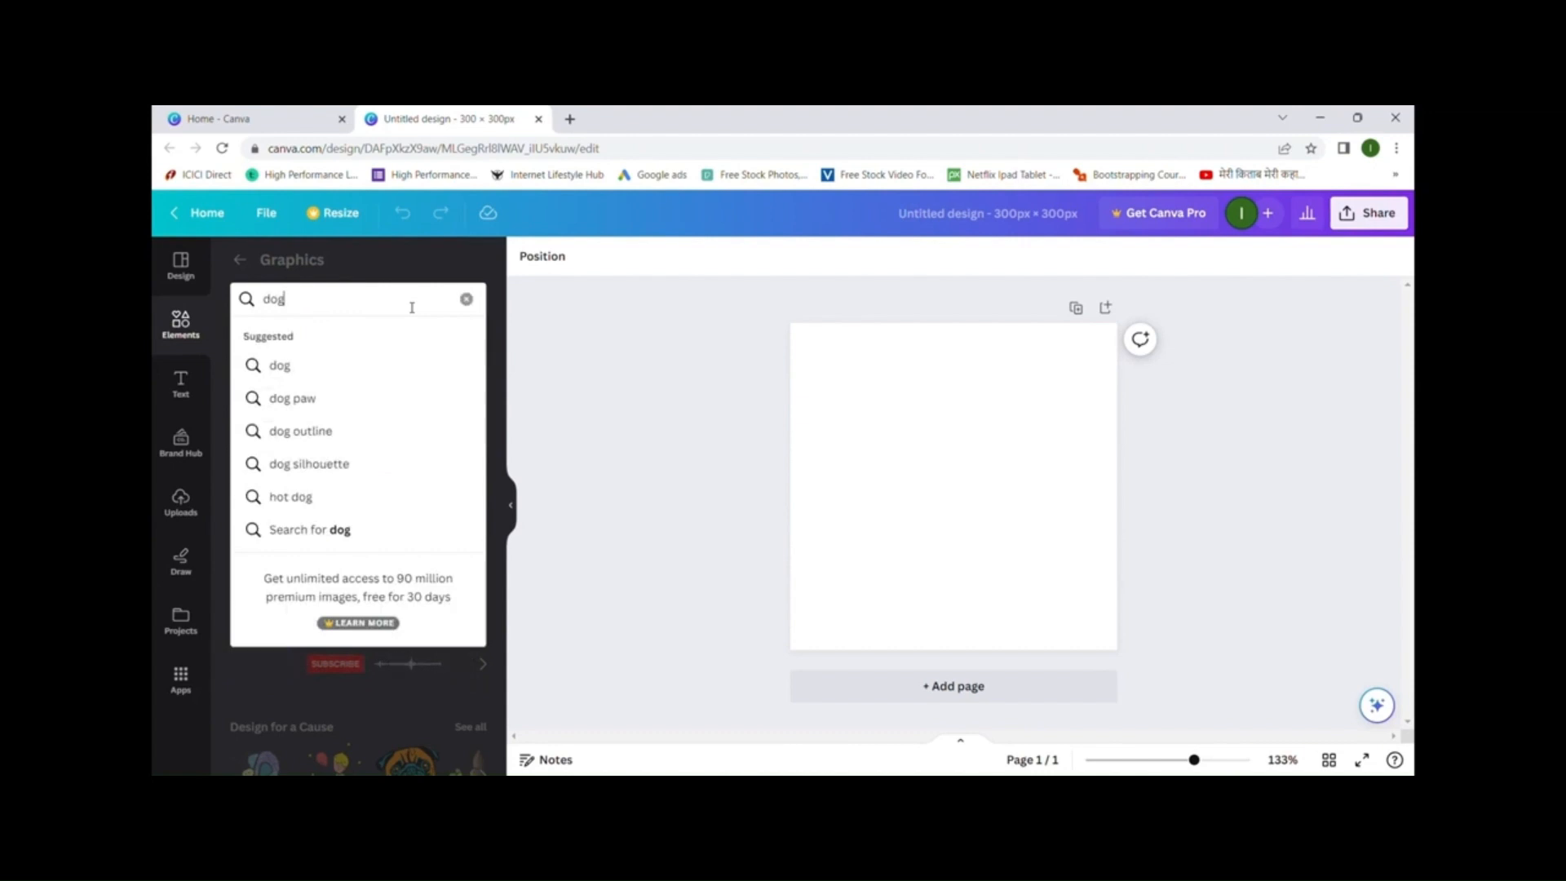
click(281, 366)
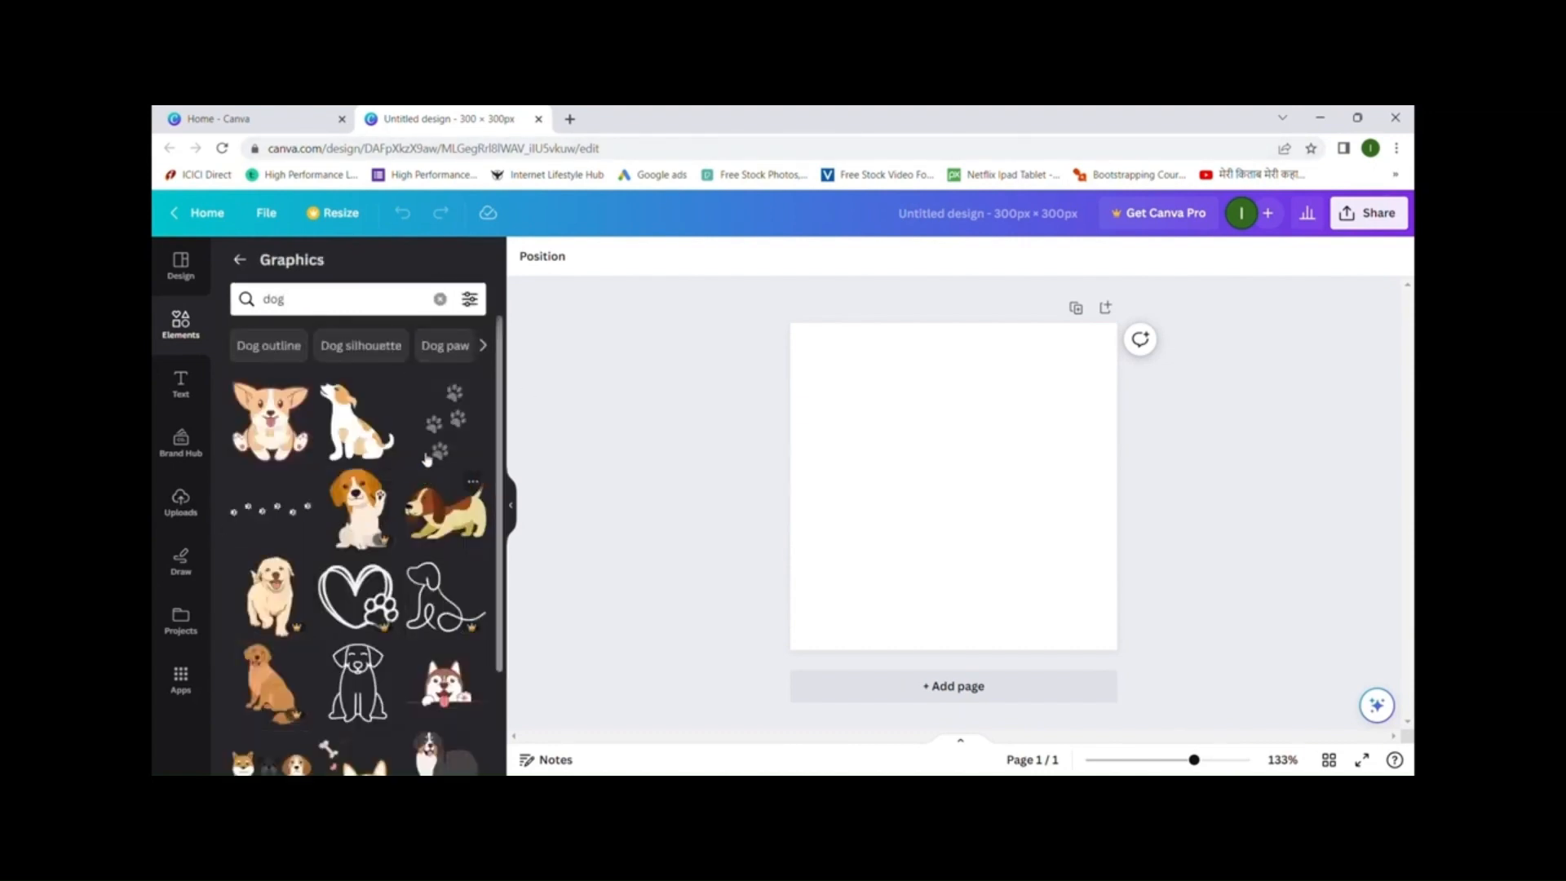
scroll(424, 457, down, 5)
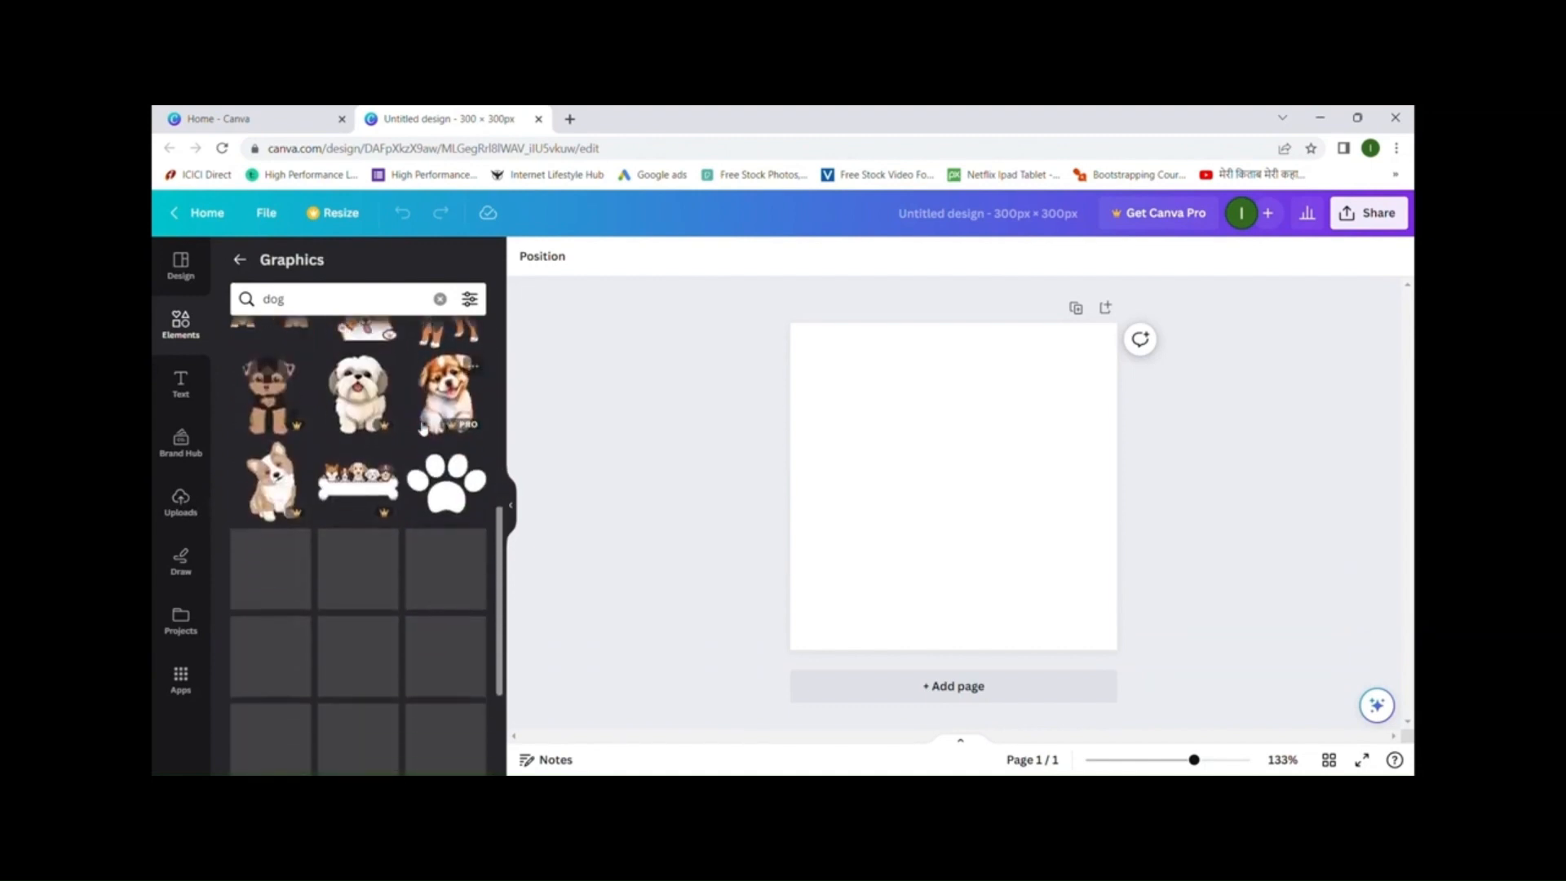
scroll(422, 430, down, 3)
scroll(420, 426, up, 10)
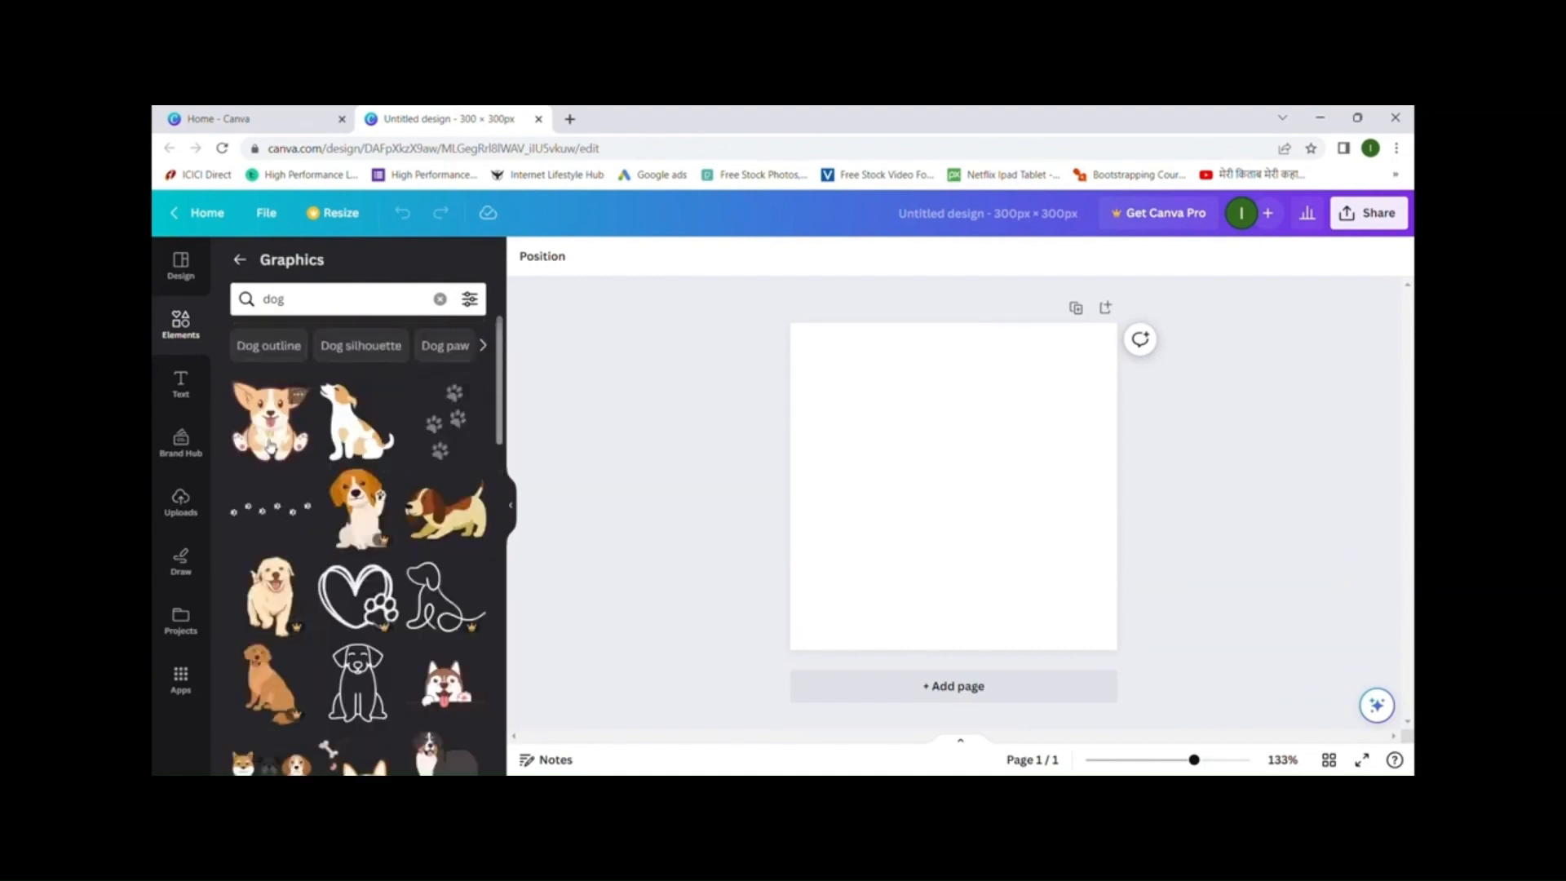
click(271, 435)
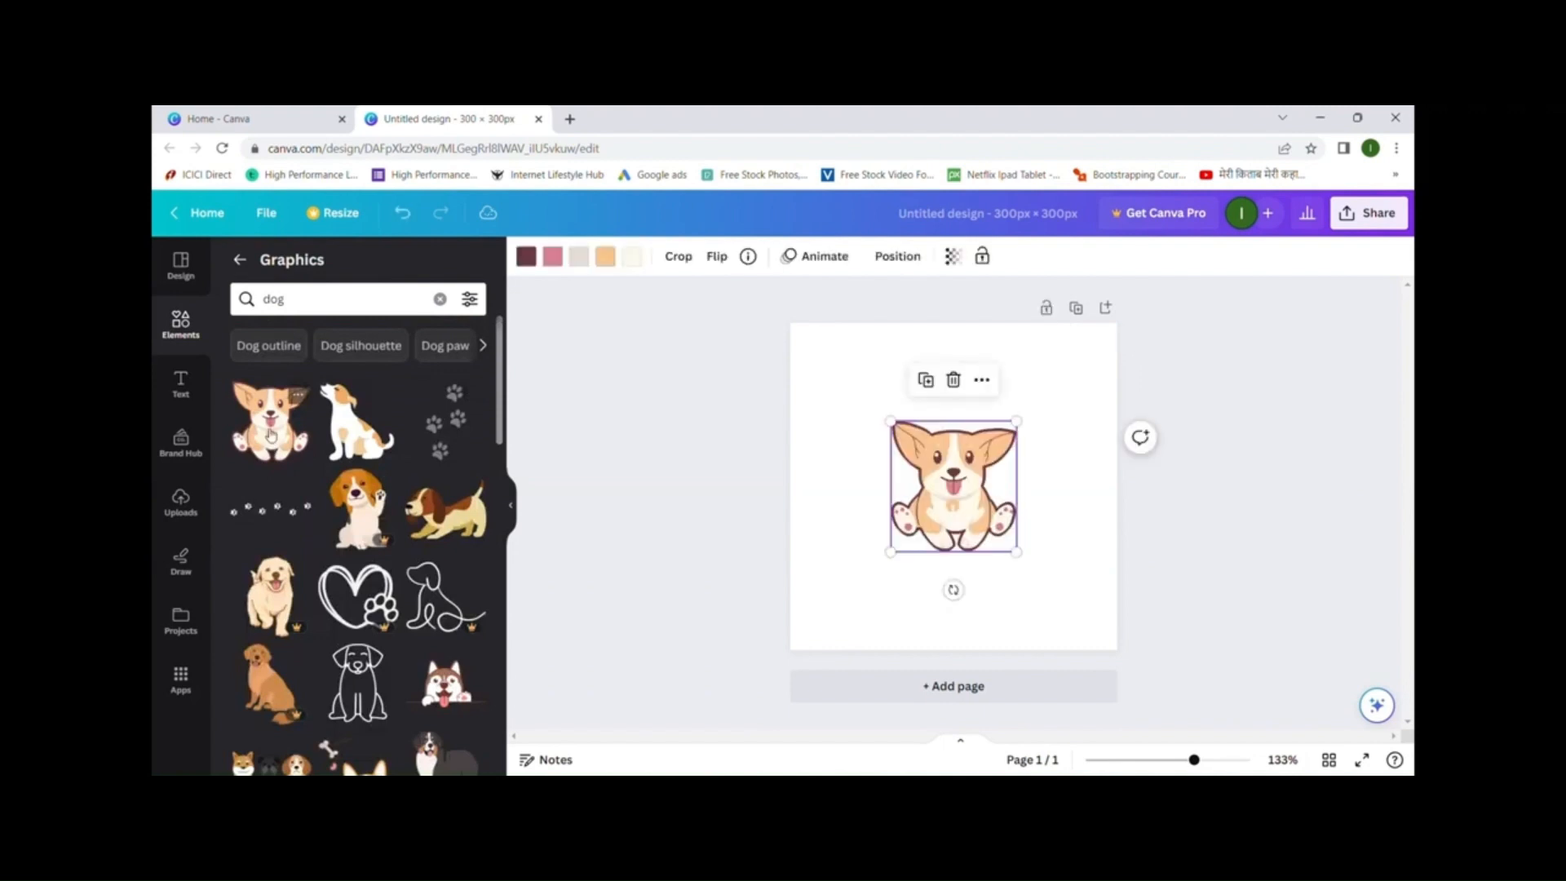
drag(983, 485, 934, 404)
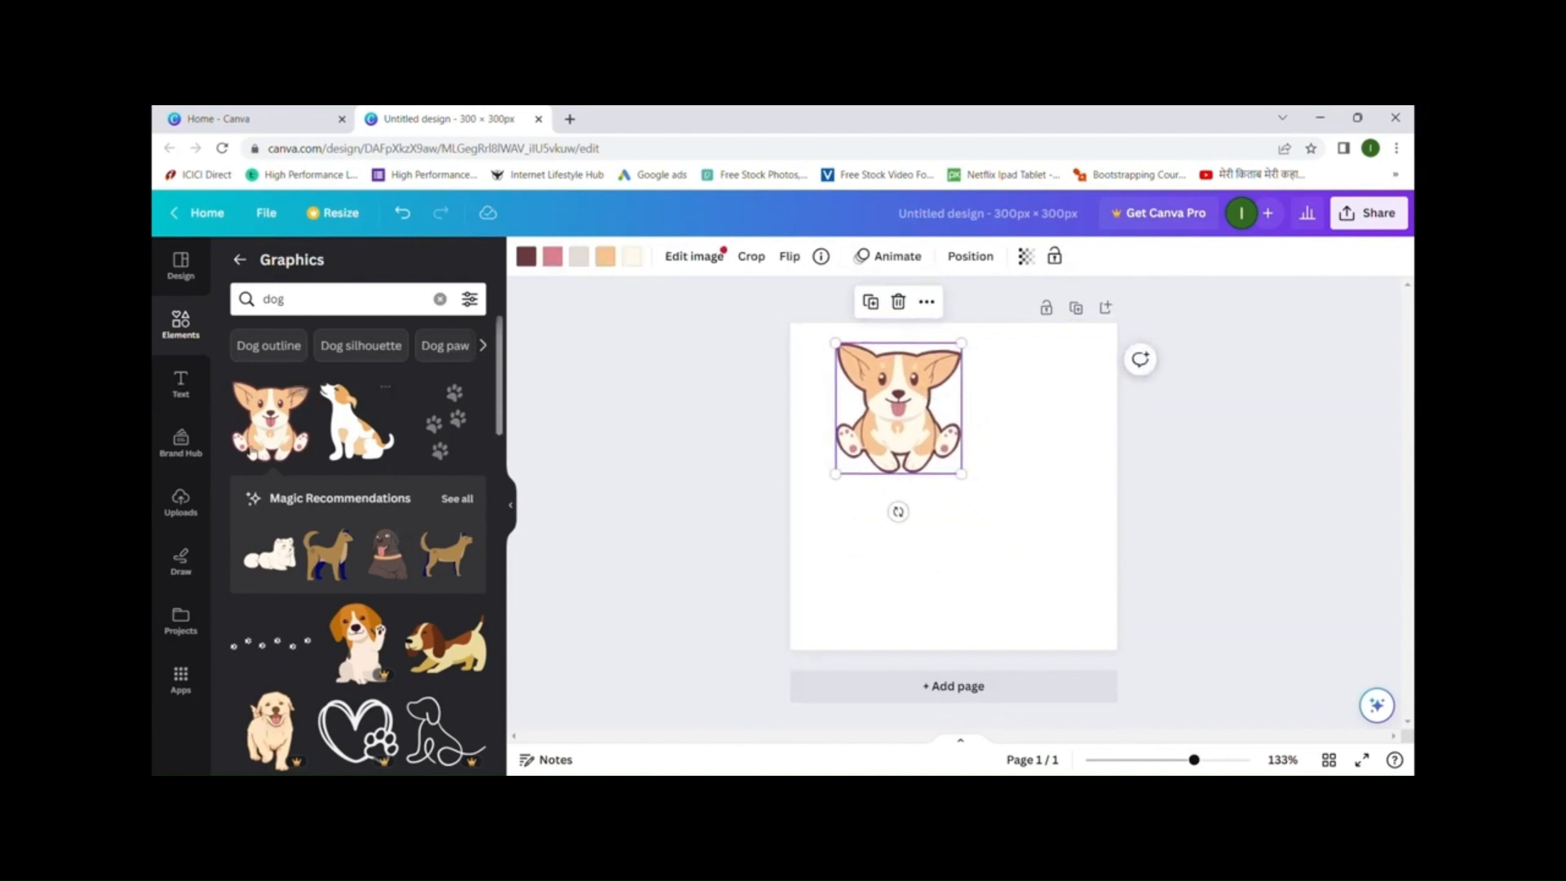
- Try the 'Dog paw' suggestion and view more related suggestions
click(447, 352)
scroll(386, 575, down, 2)
scroll(386, 575, down, 2)
scroll(490, 400, up, 4)
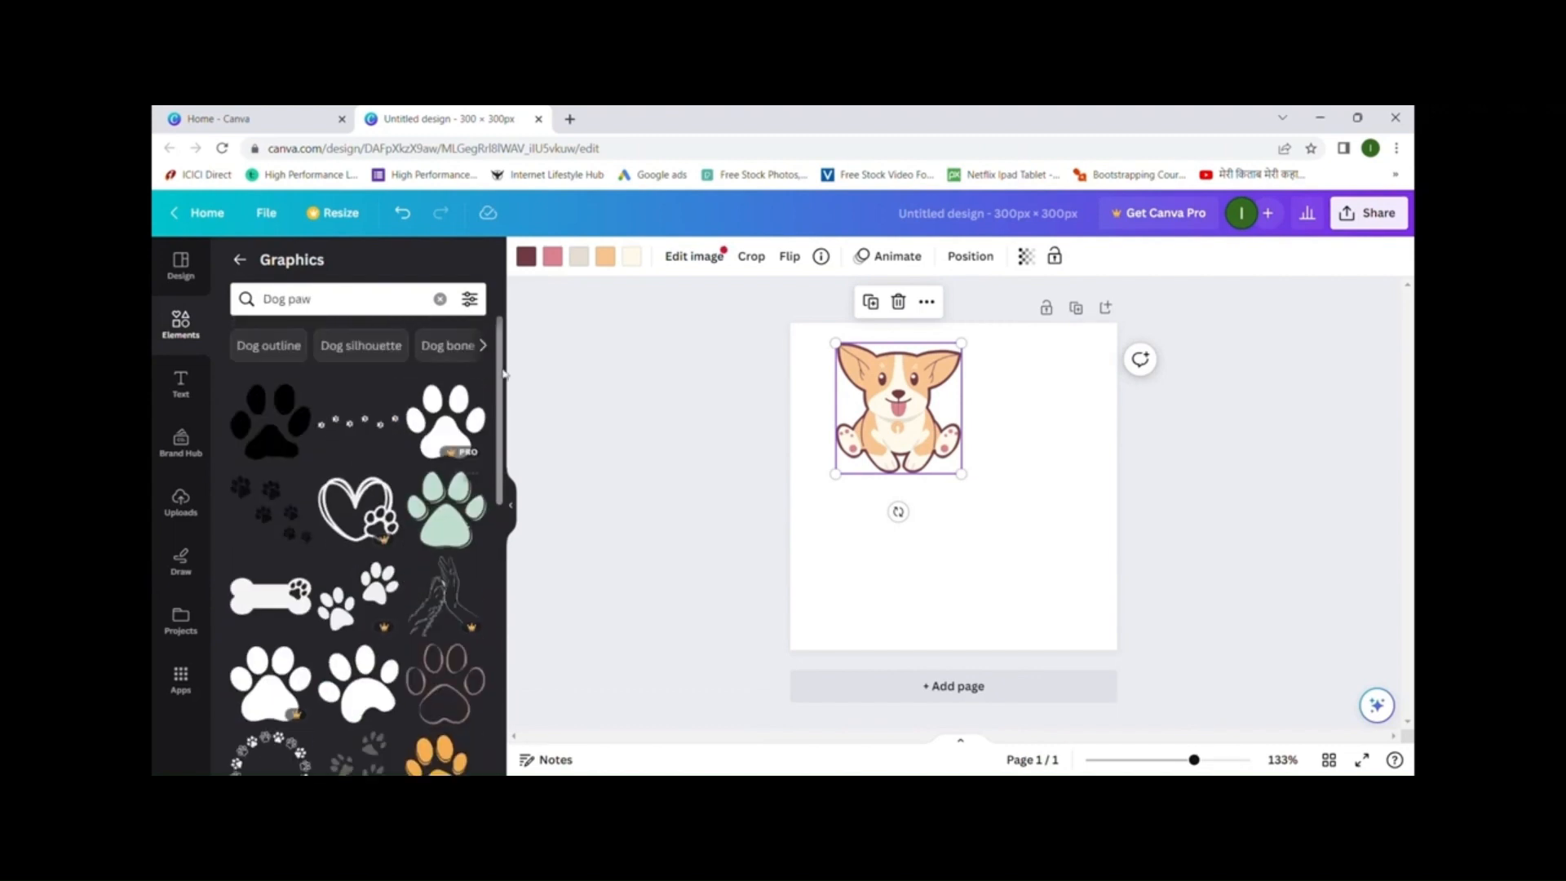
click(482, 345)
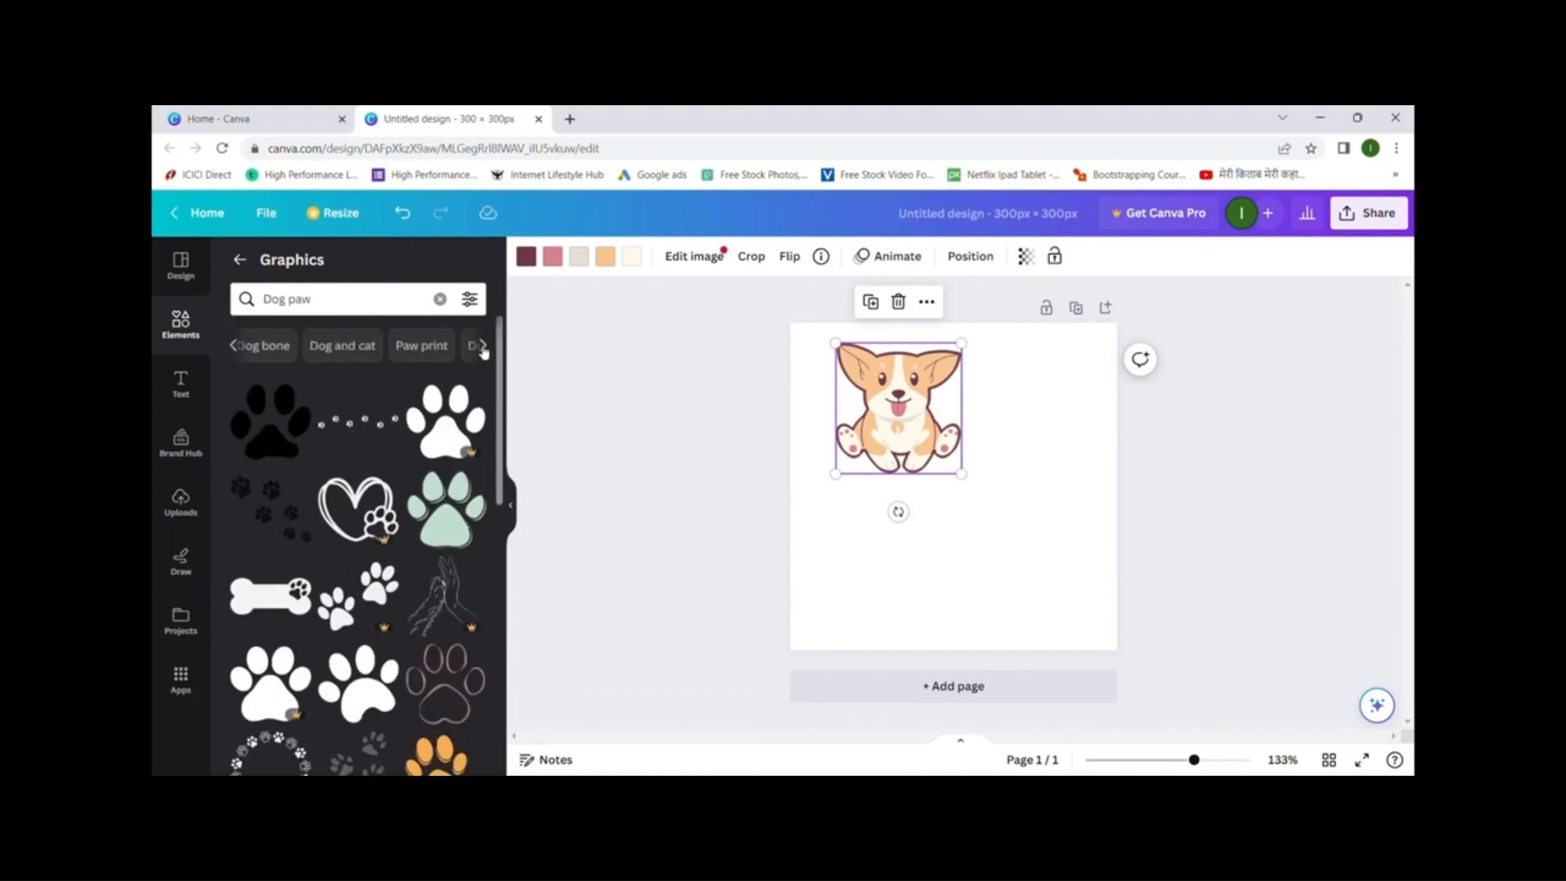
- Replace the search text with 'computer' to list computer graphics
click(380, 308)
key(BackSpace)
key(BackSpace)
key(BackSpace)
key(BackSpace)
key(BackSpace)
key(BackSpace)
text(computer)
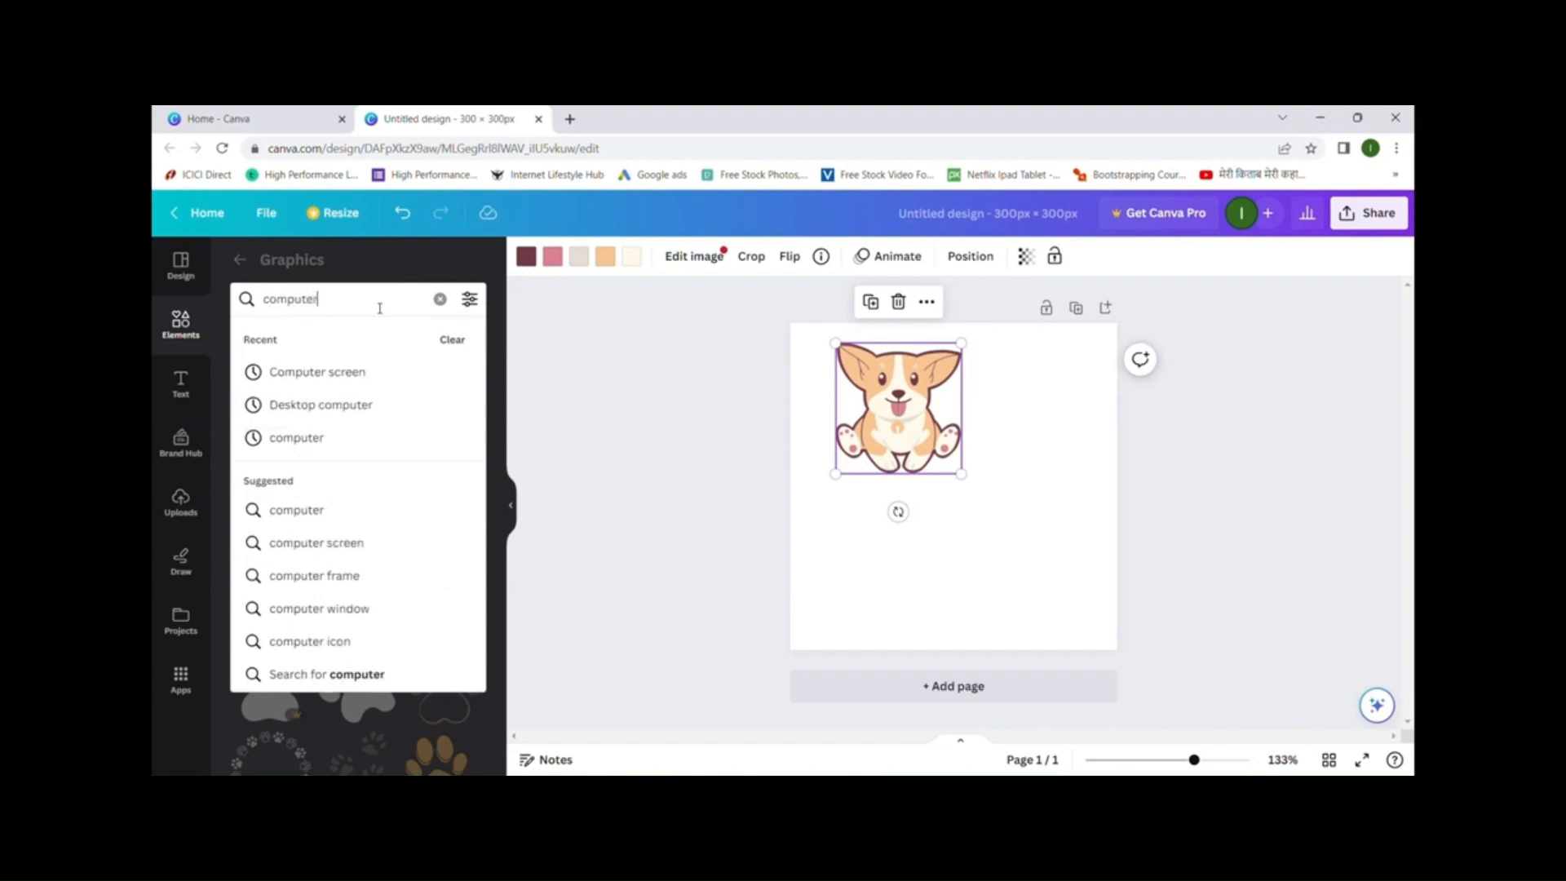
key(Return)
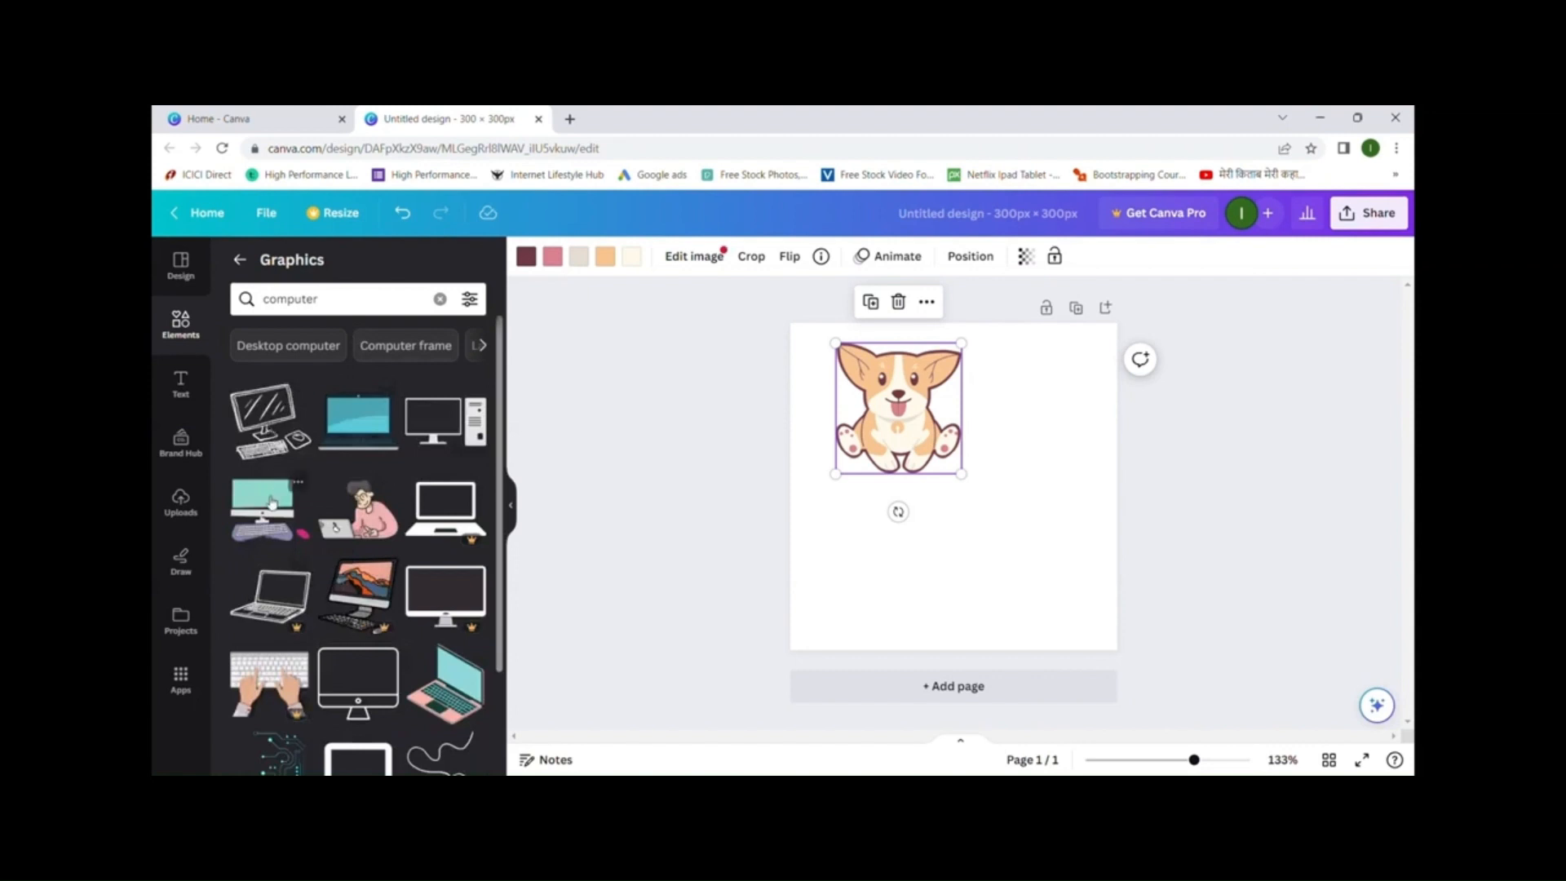
- Add the teal desktop computer graphic and move it to the page's lower-right
click(264, 501)
drag(957, 498, 1022, 561)
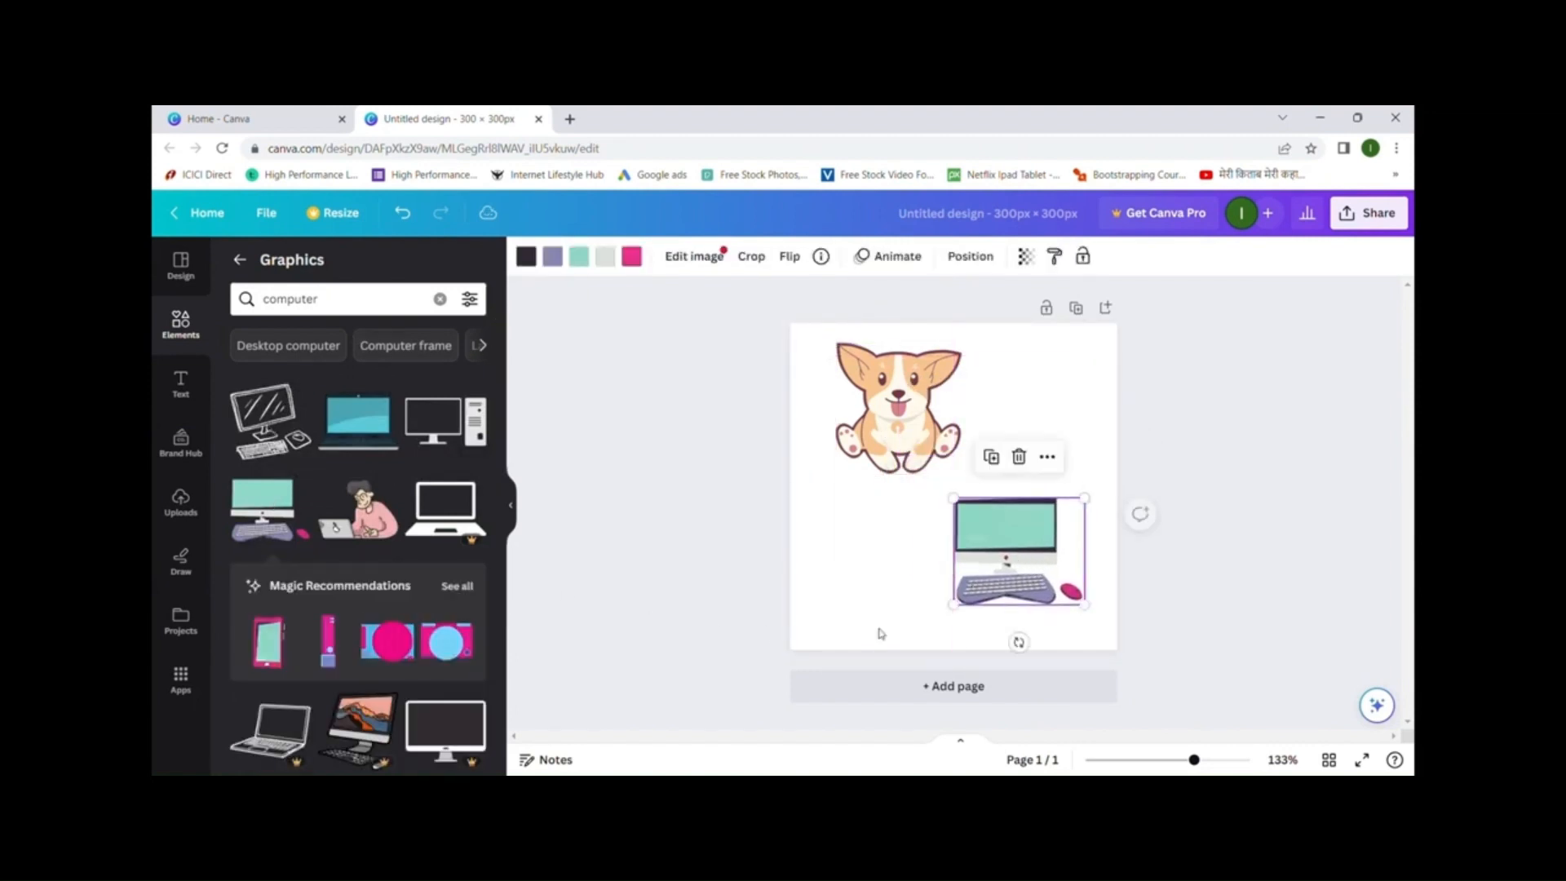
scroll(369, 465, down, 10)
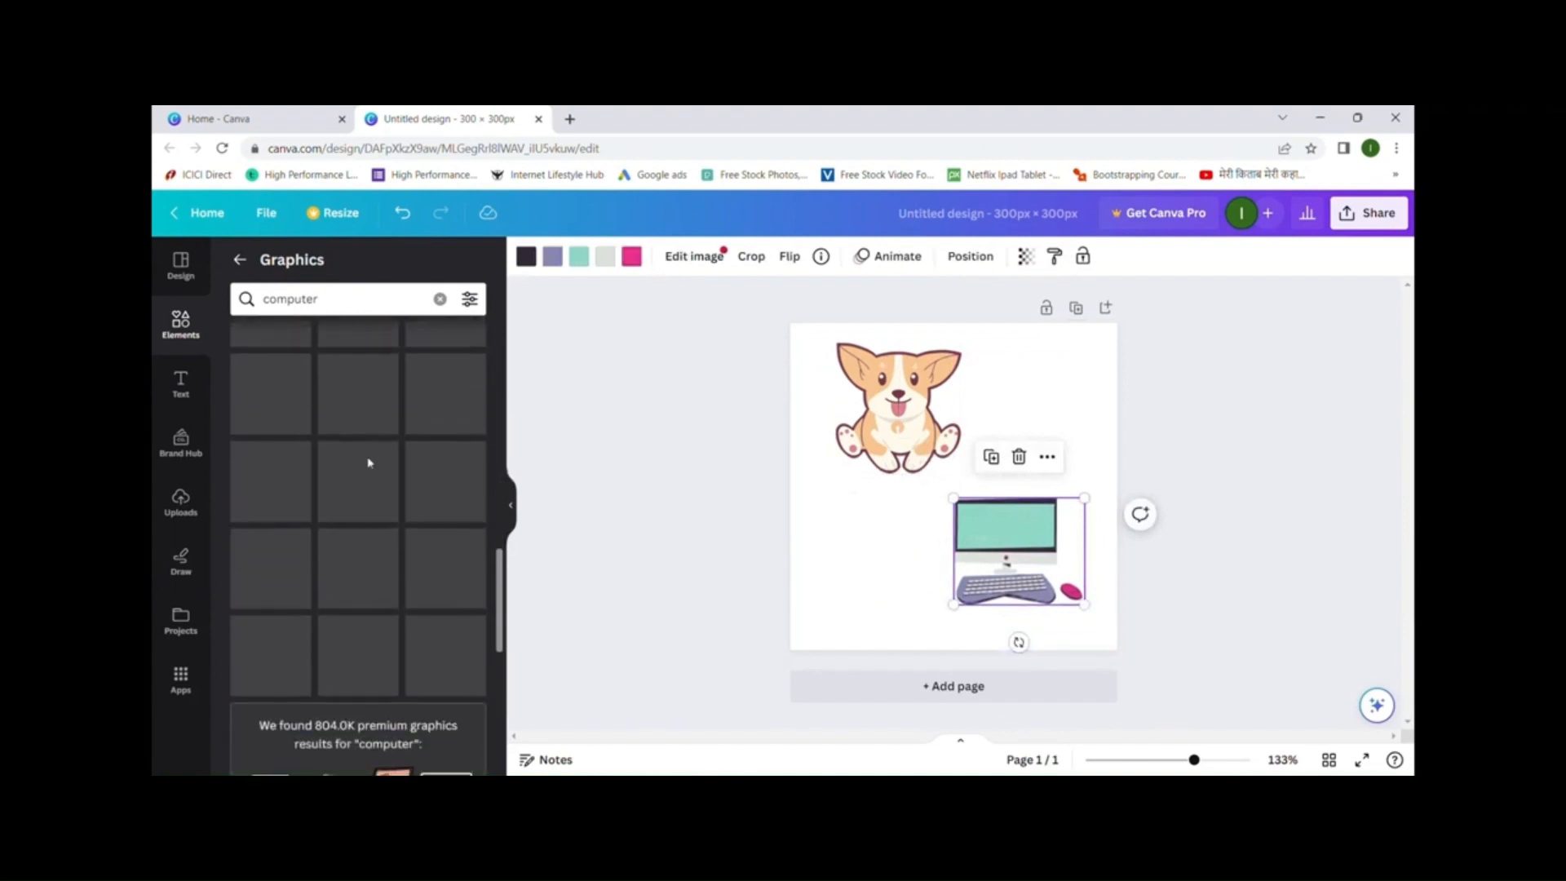
scroll(369, 464, up, 4)
scroll(372, 464, up, 5)
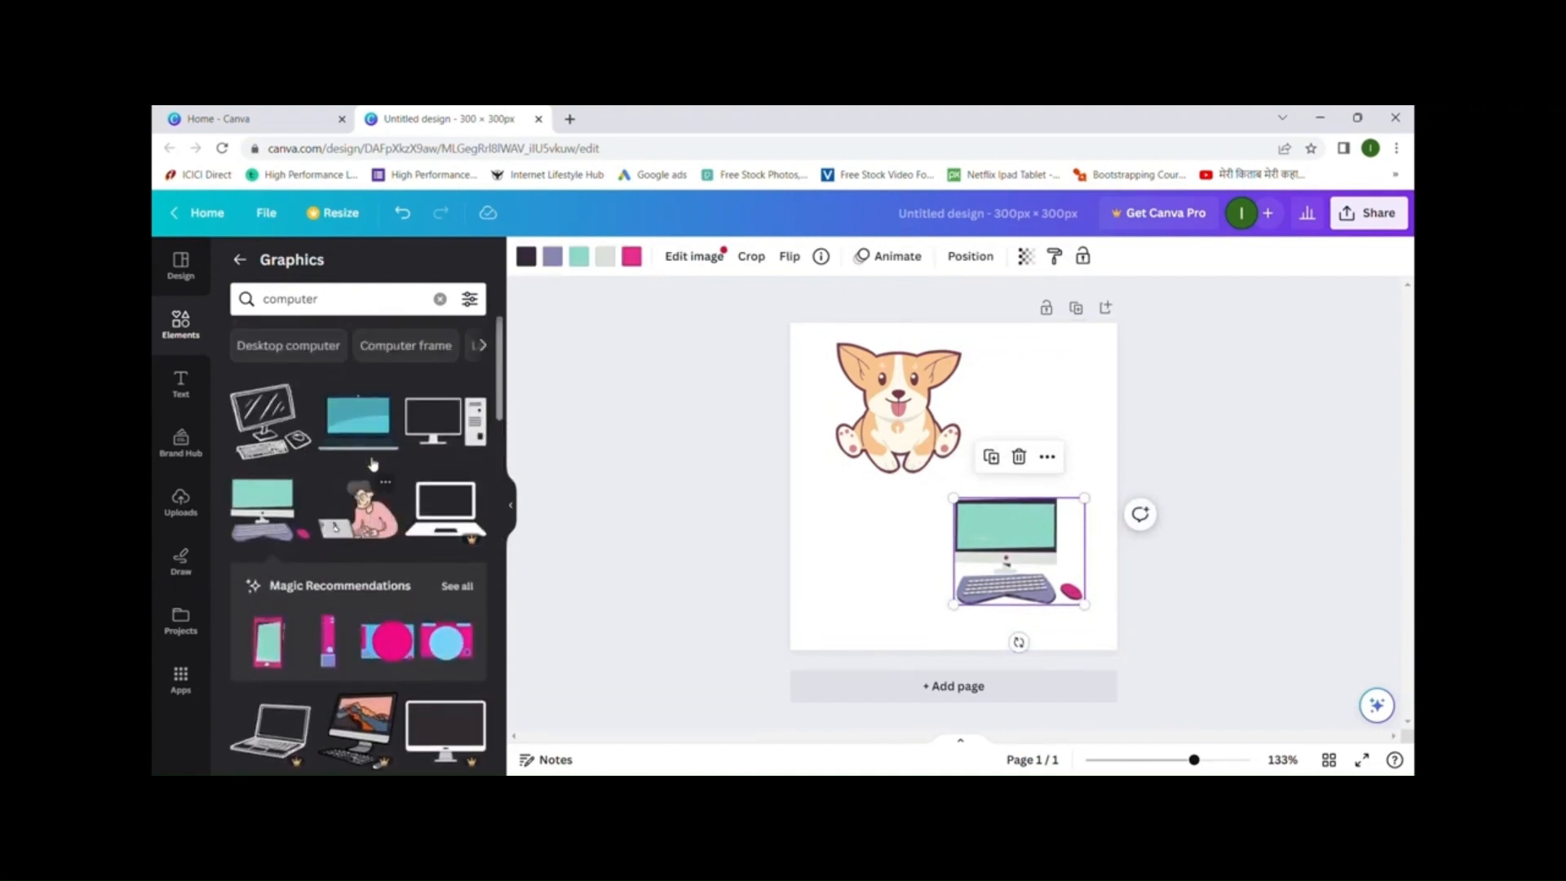
scroll(372, 464, down, 3)
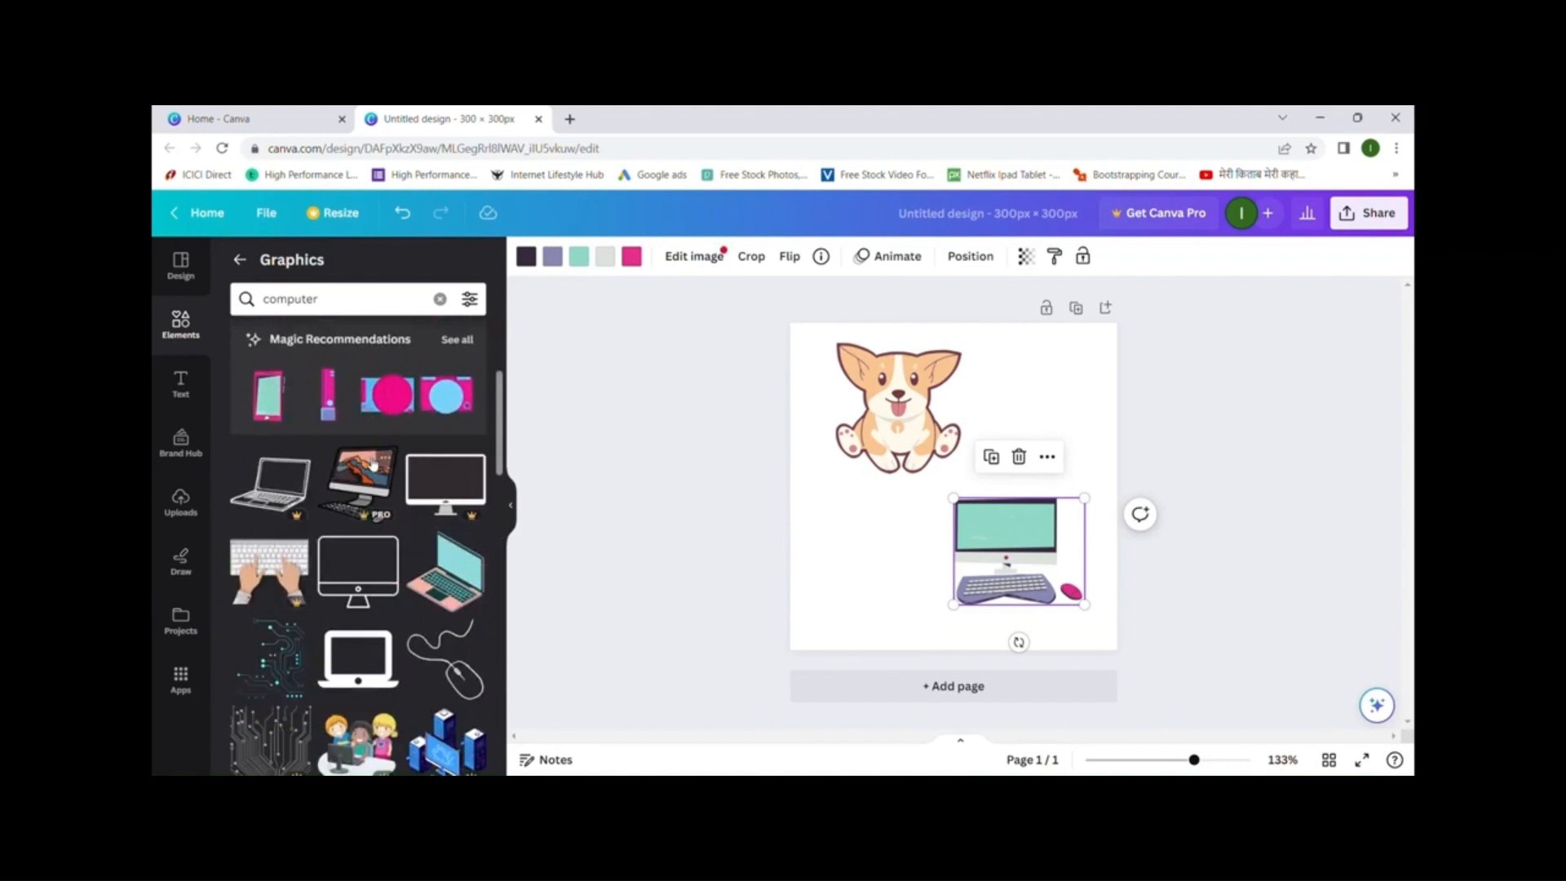
scroll(390, 518, up, 3)
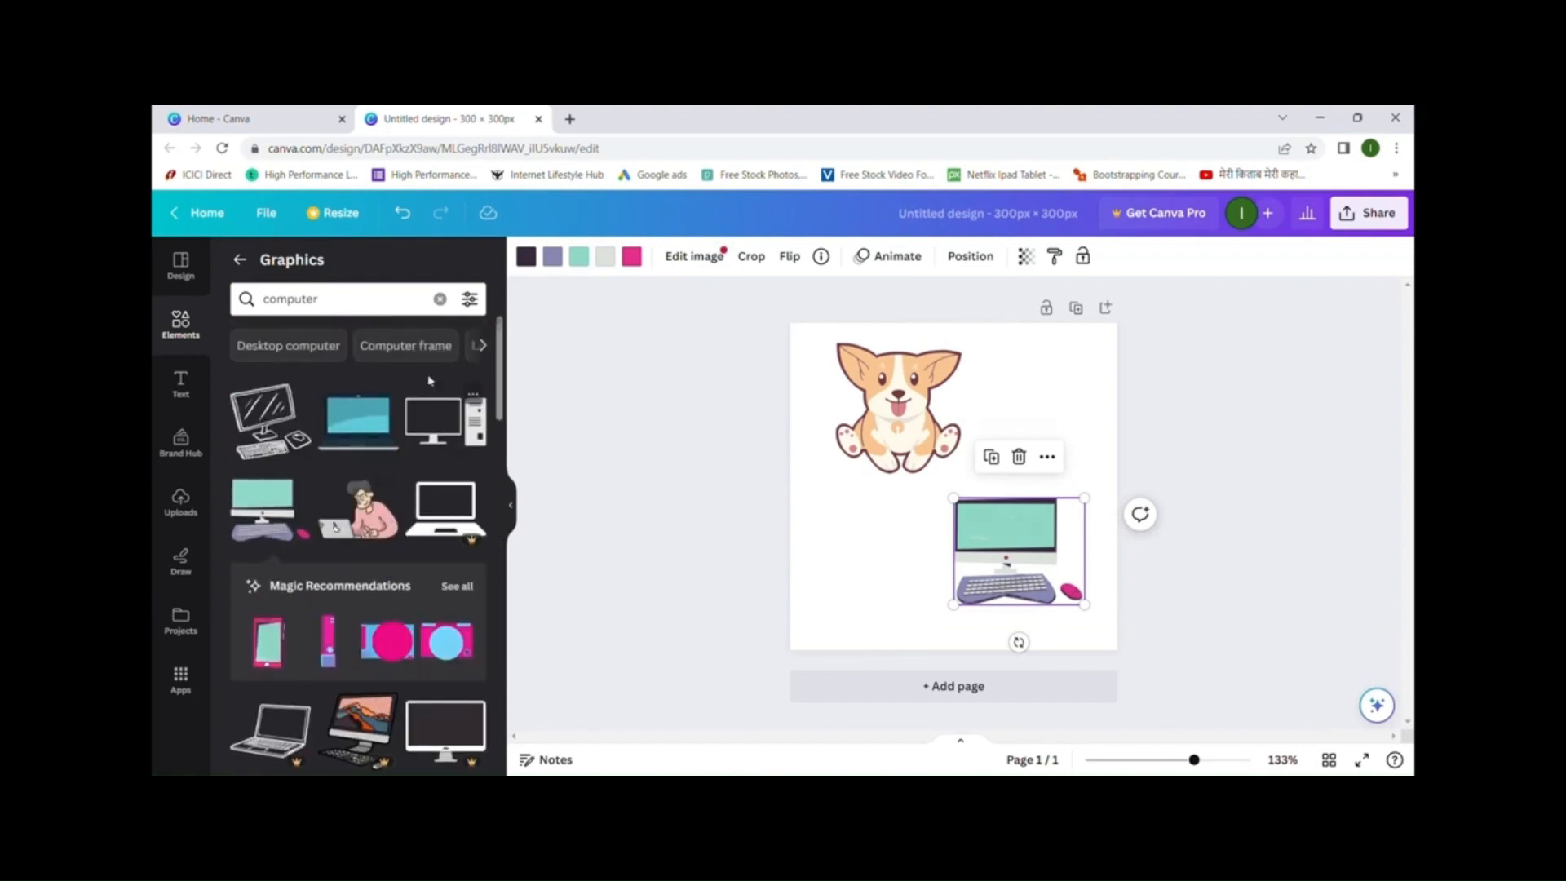
- Deselect the computer graphic and scroll through the computer graphics results
click(359, 303)
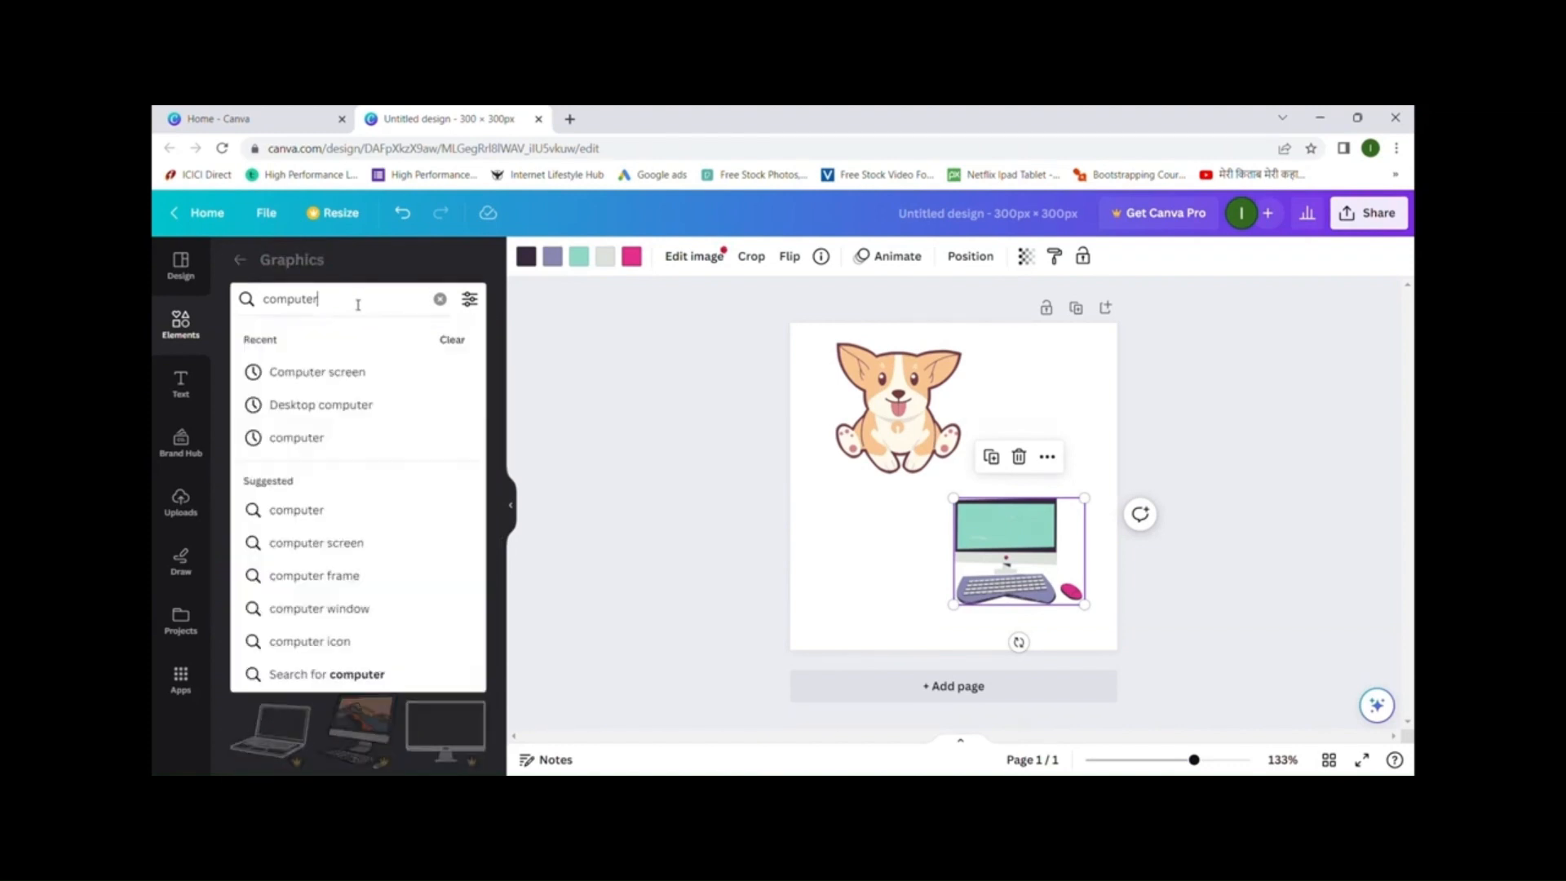
click(537, 449)
scroll(391, 483, down, 10)
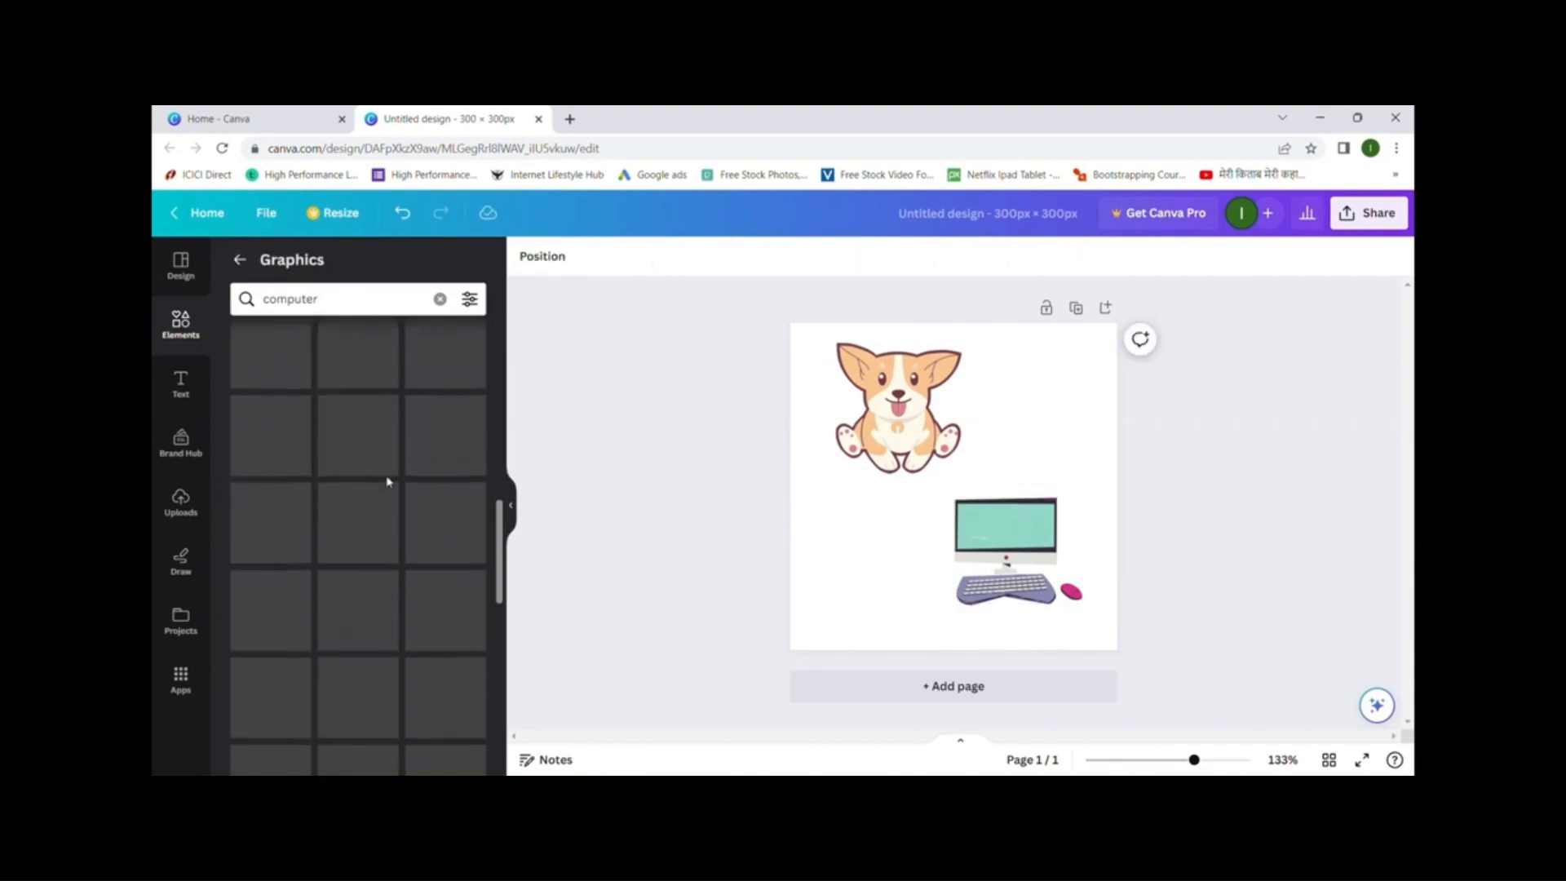
scroll(389, 481, down, 5)
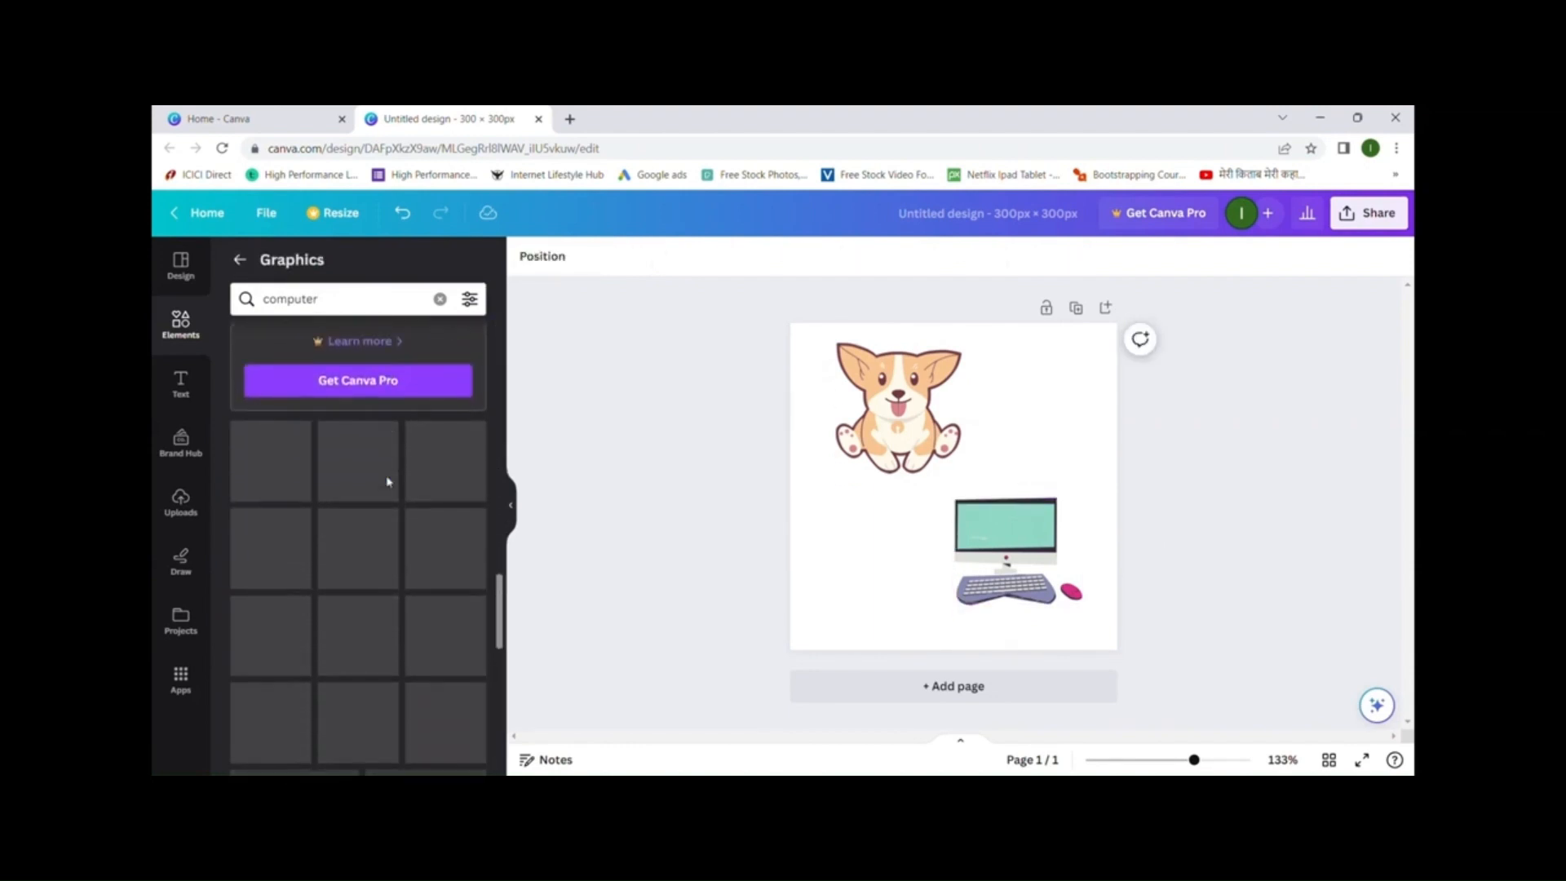
scroll(390, 482, up, 3)
scroll(392, 483, up, 3)
scroll(389, 481, down, 5)
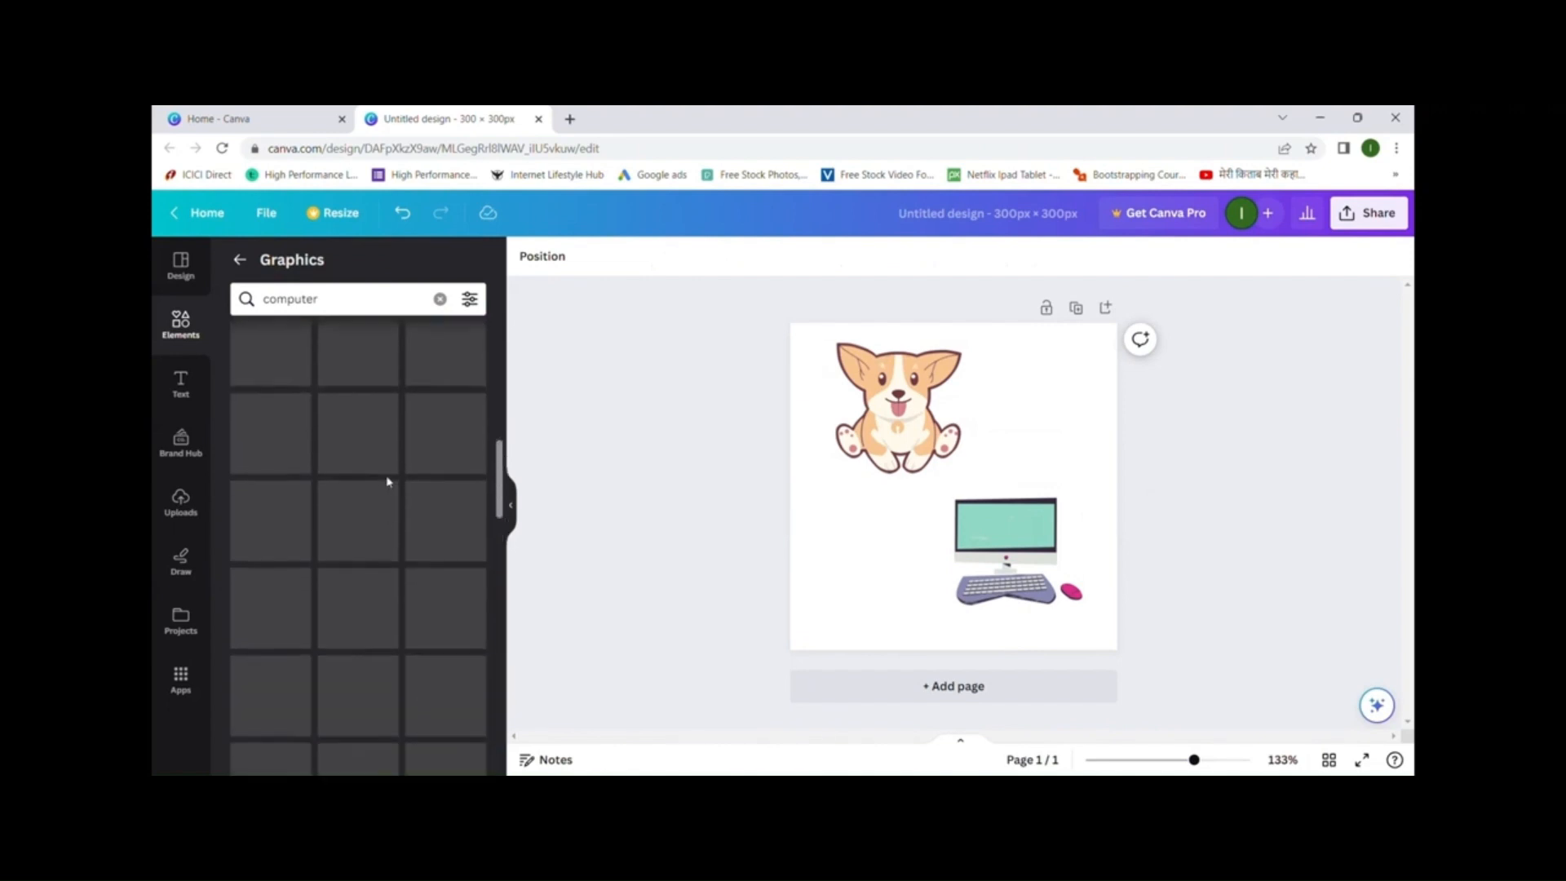
scroll(388, 481, up, 3)
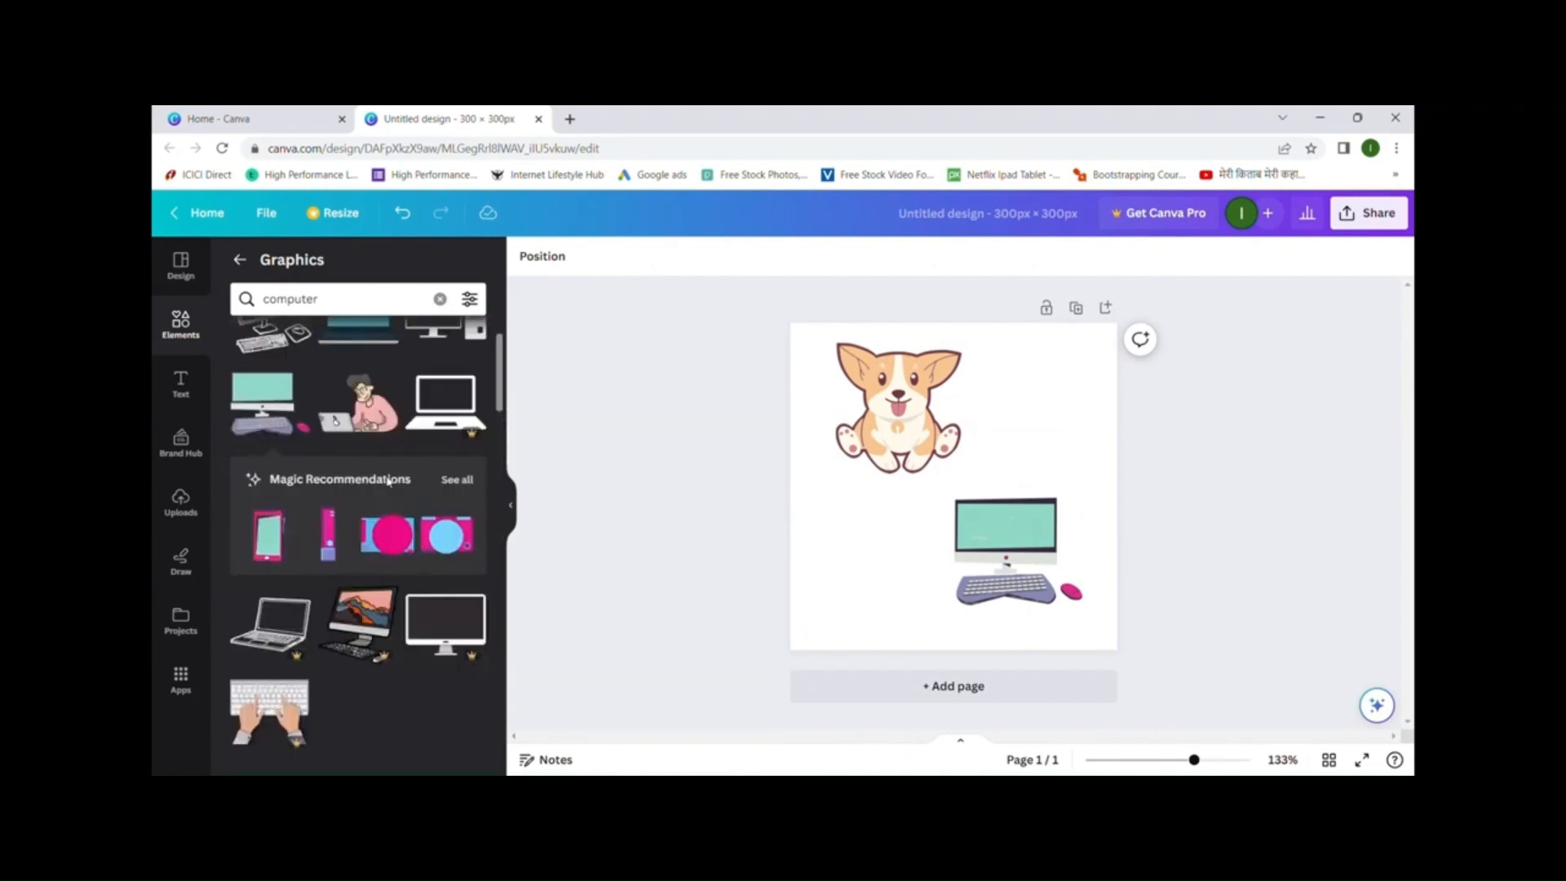
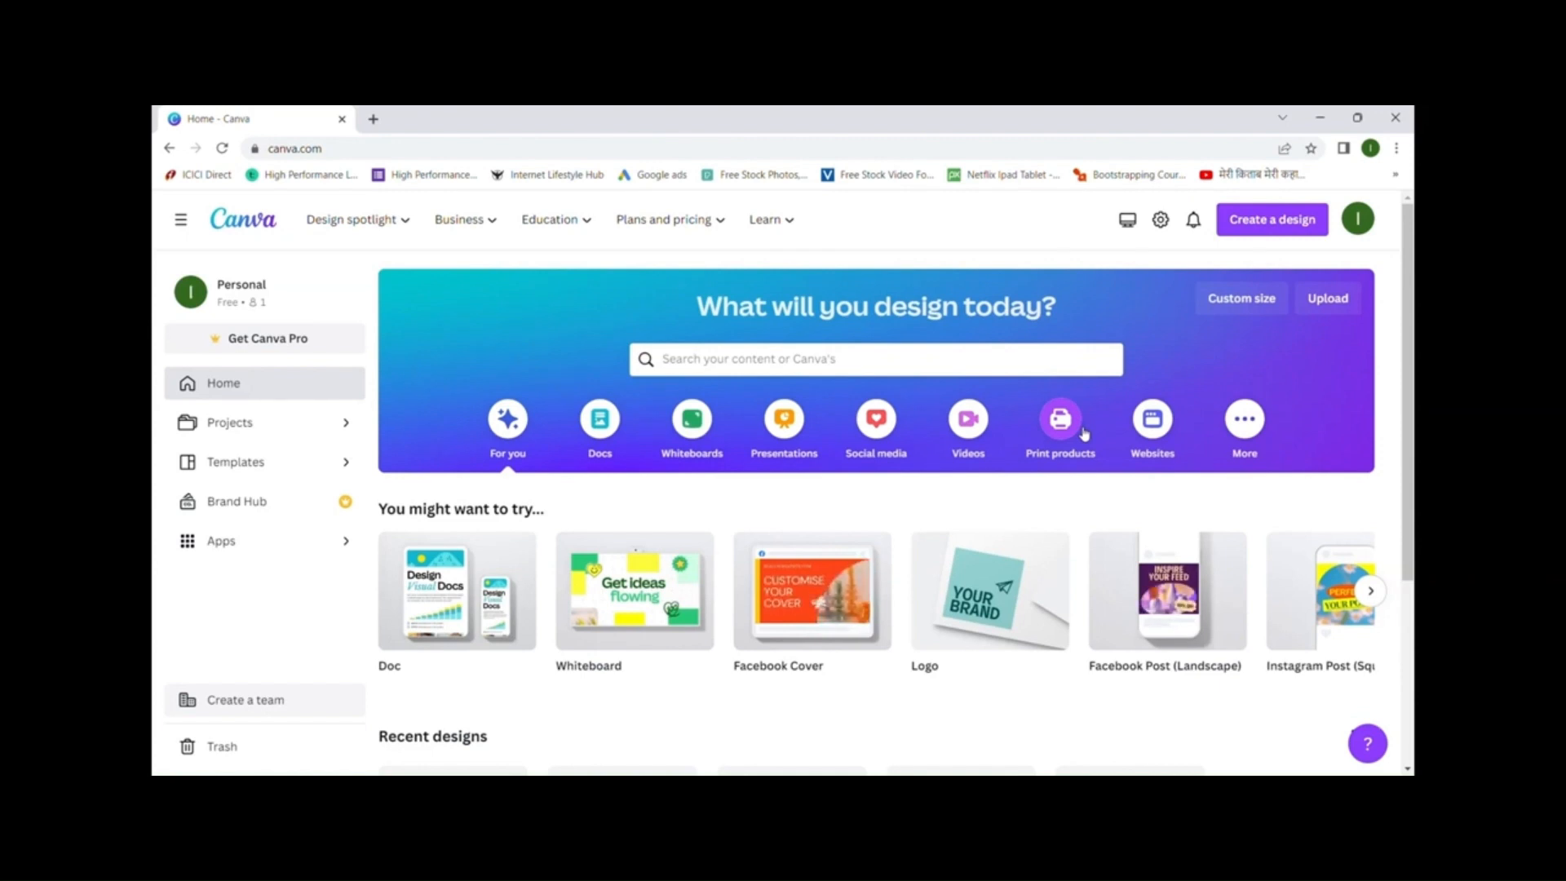
- Create a new custom-size design of 300 × 300 px
click(1242, 299)
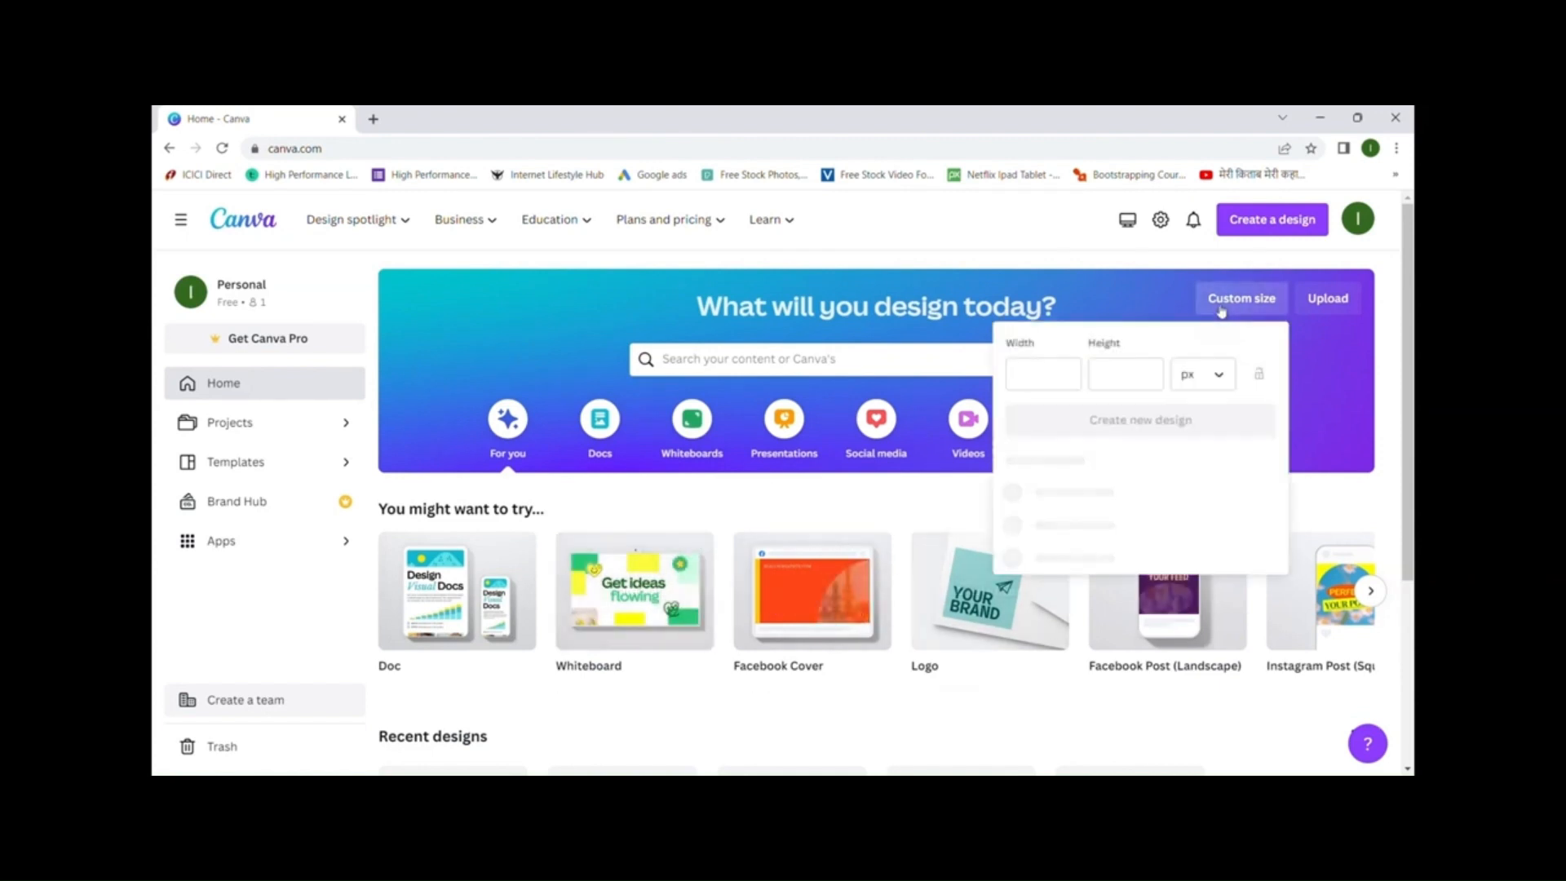
click(1056, 377)
text(300)
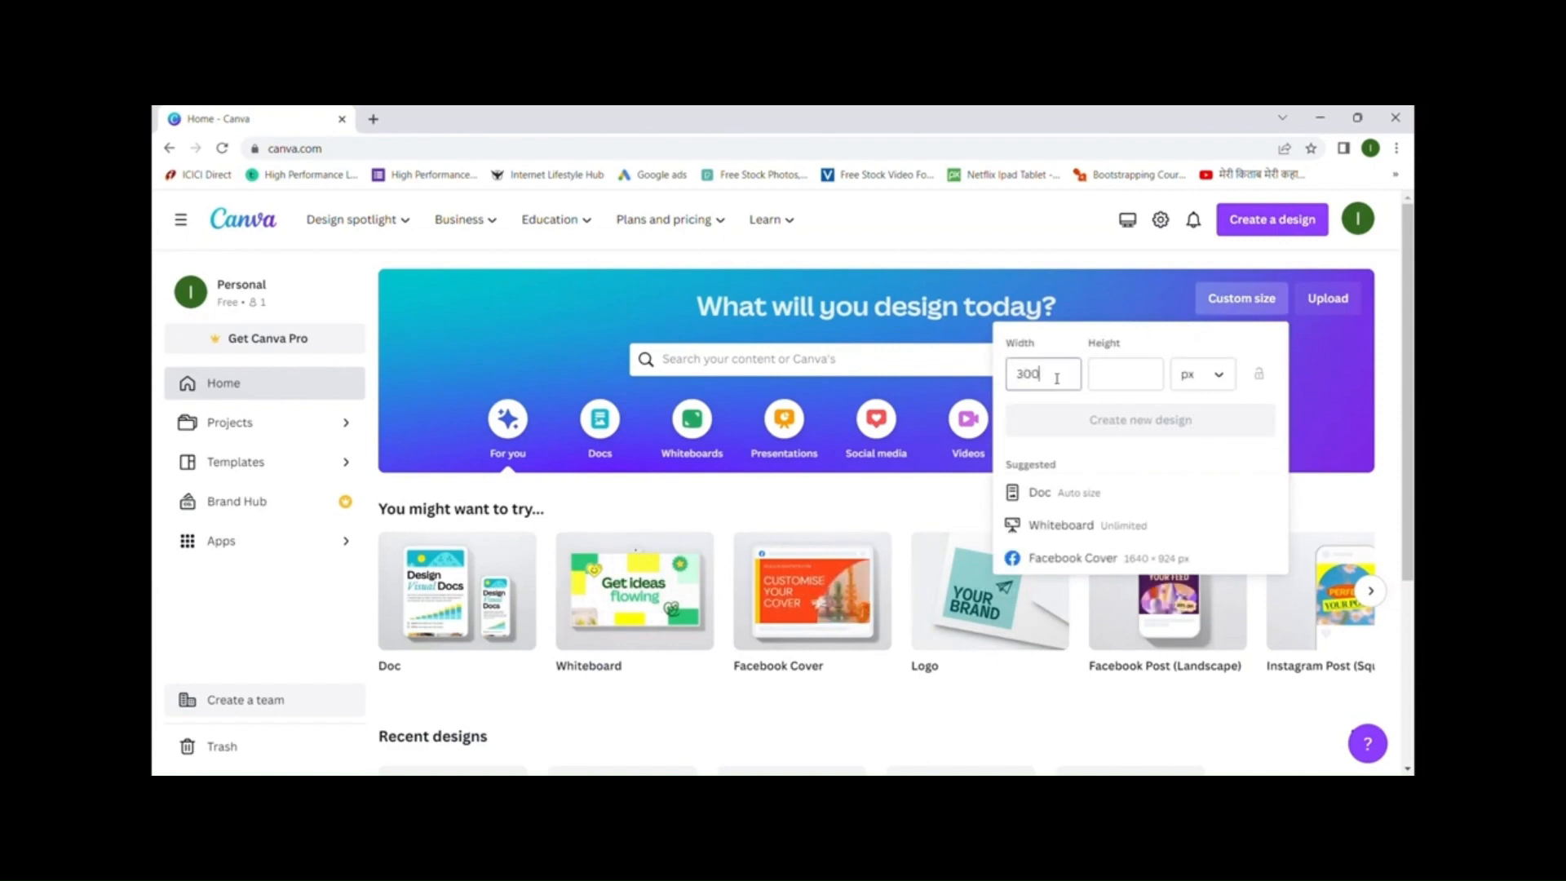
key(Tab)
text(300)
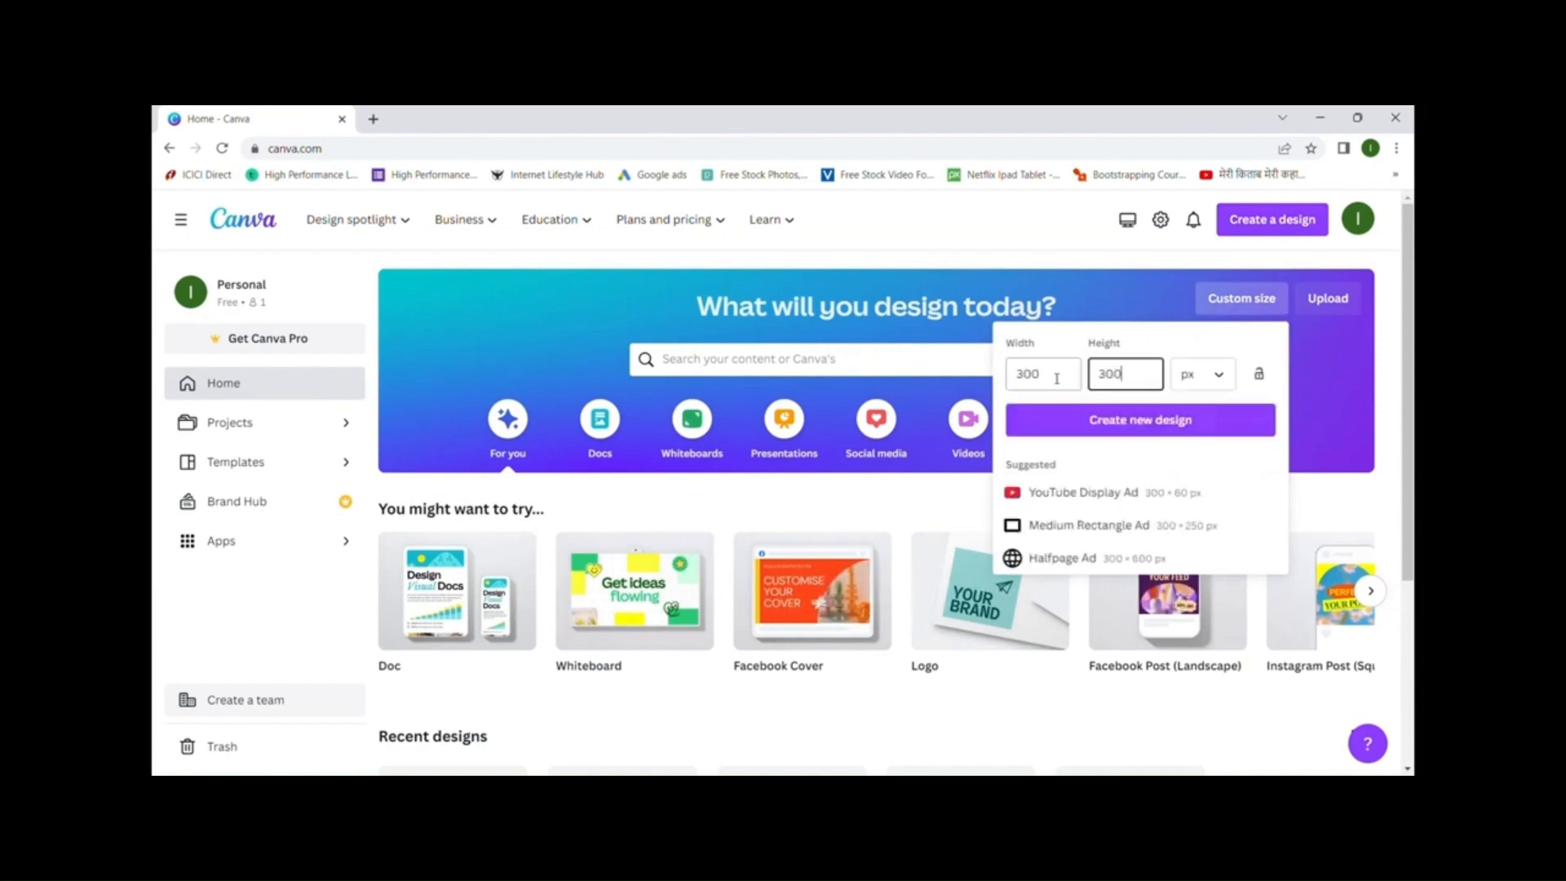
click(1060, 419)
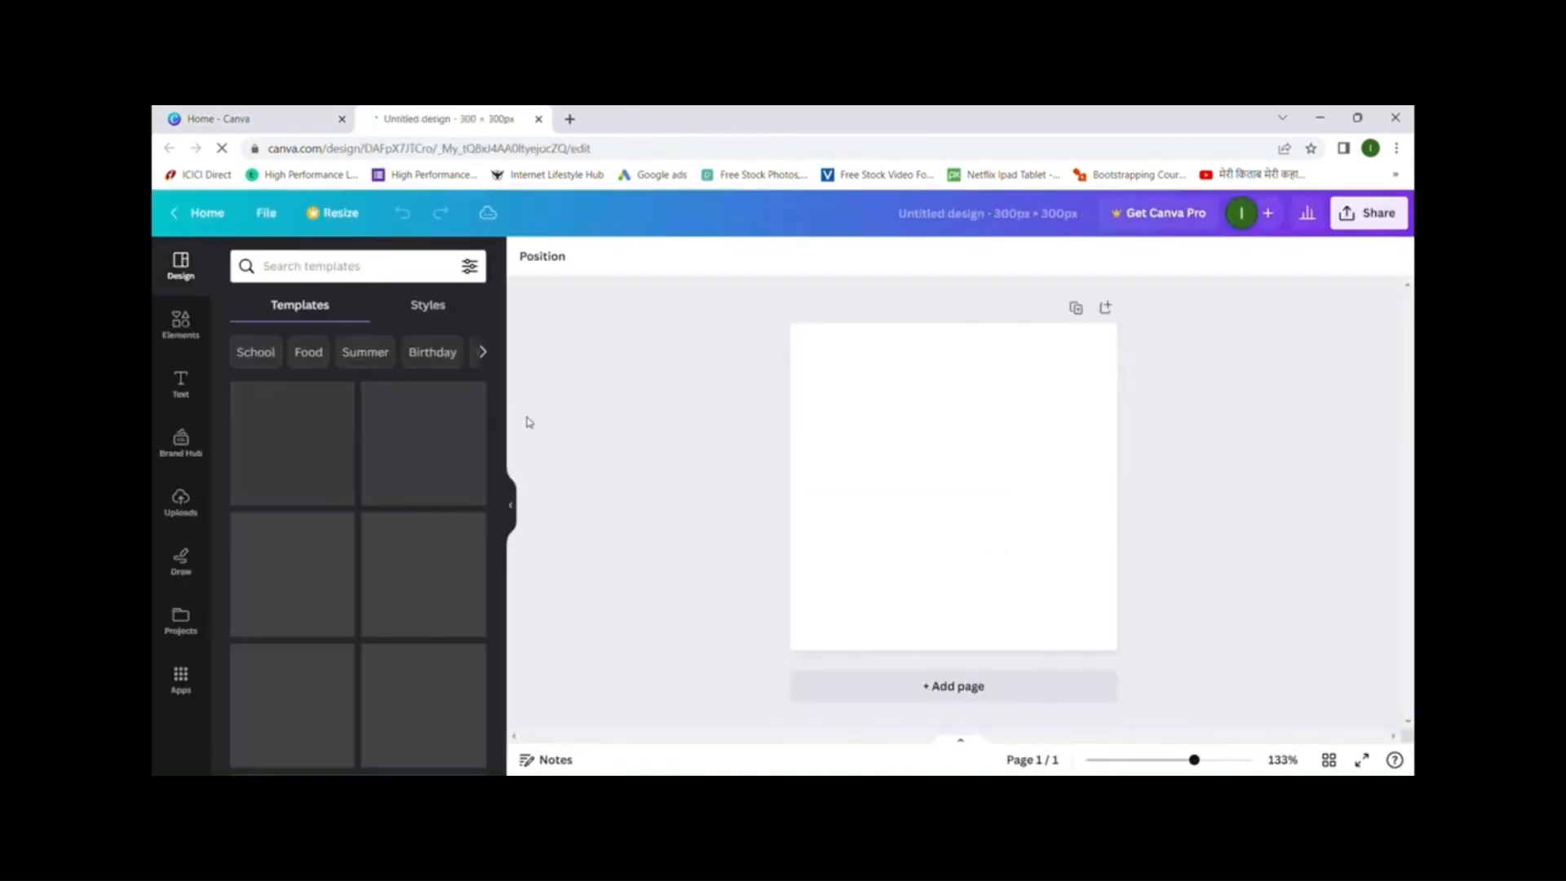
- Search the Elements library for 'social media icon'
click(181, 323)
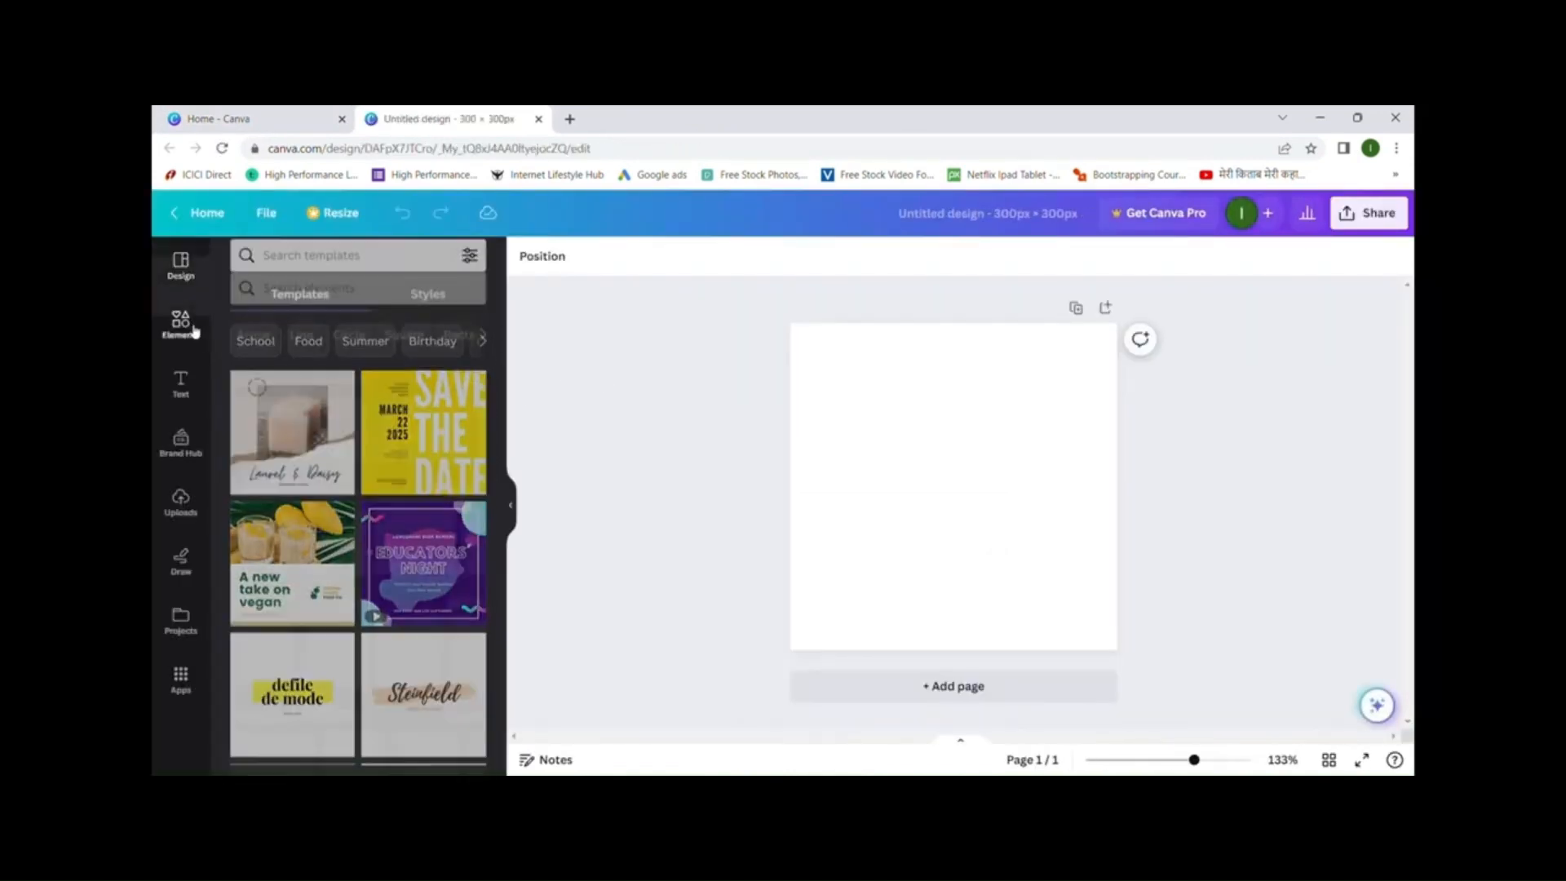
click(352, 274)
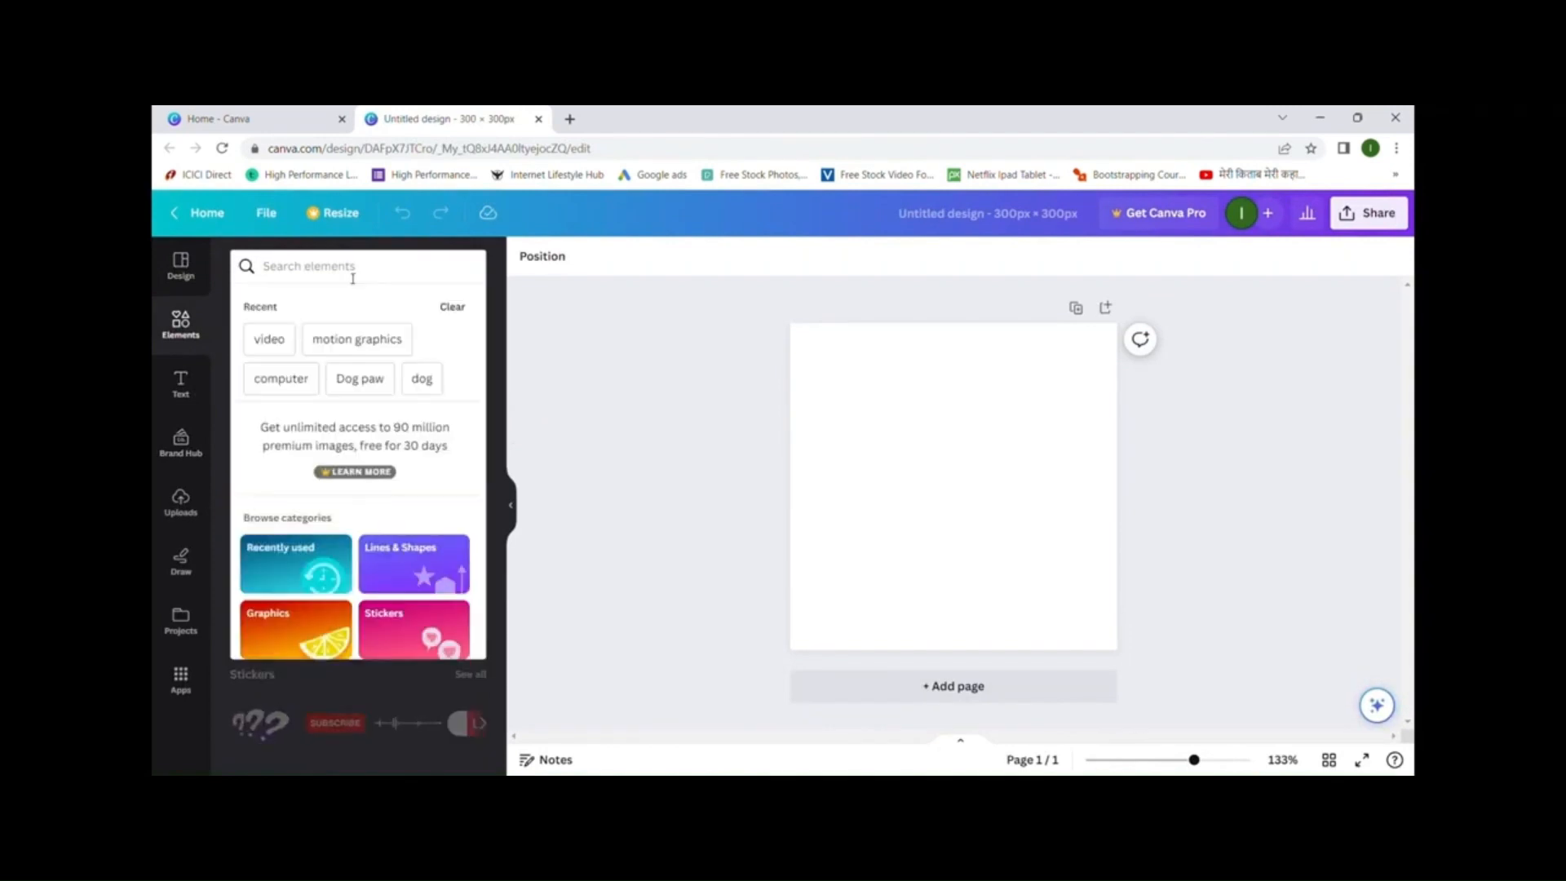
text(soc)
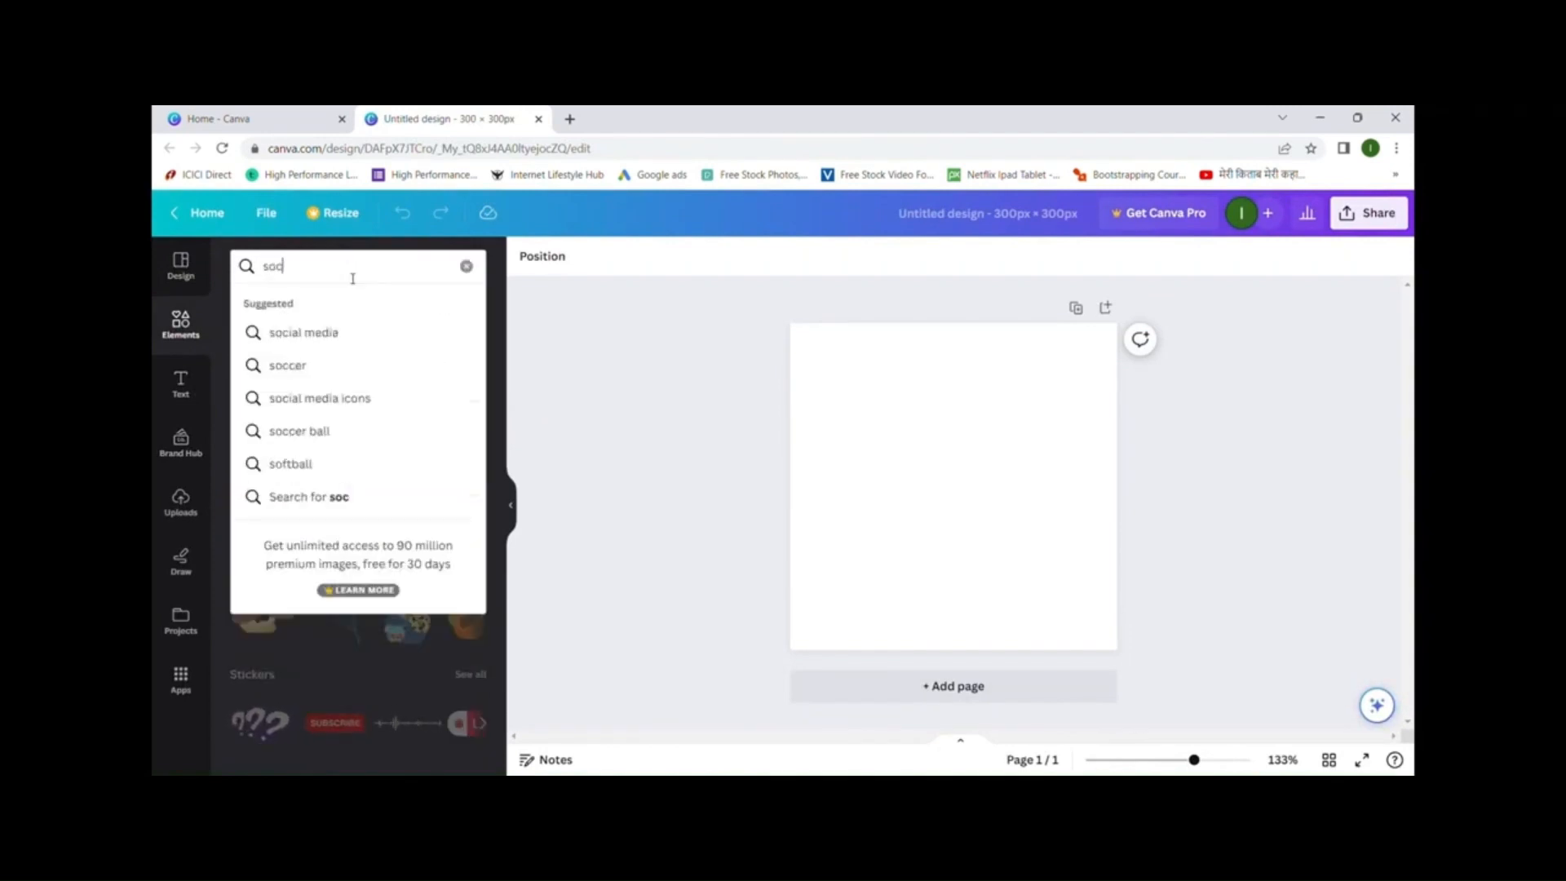
text(ial media )
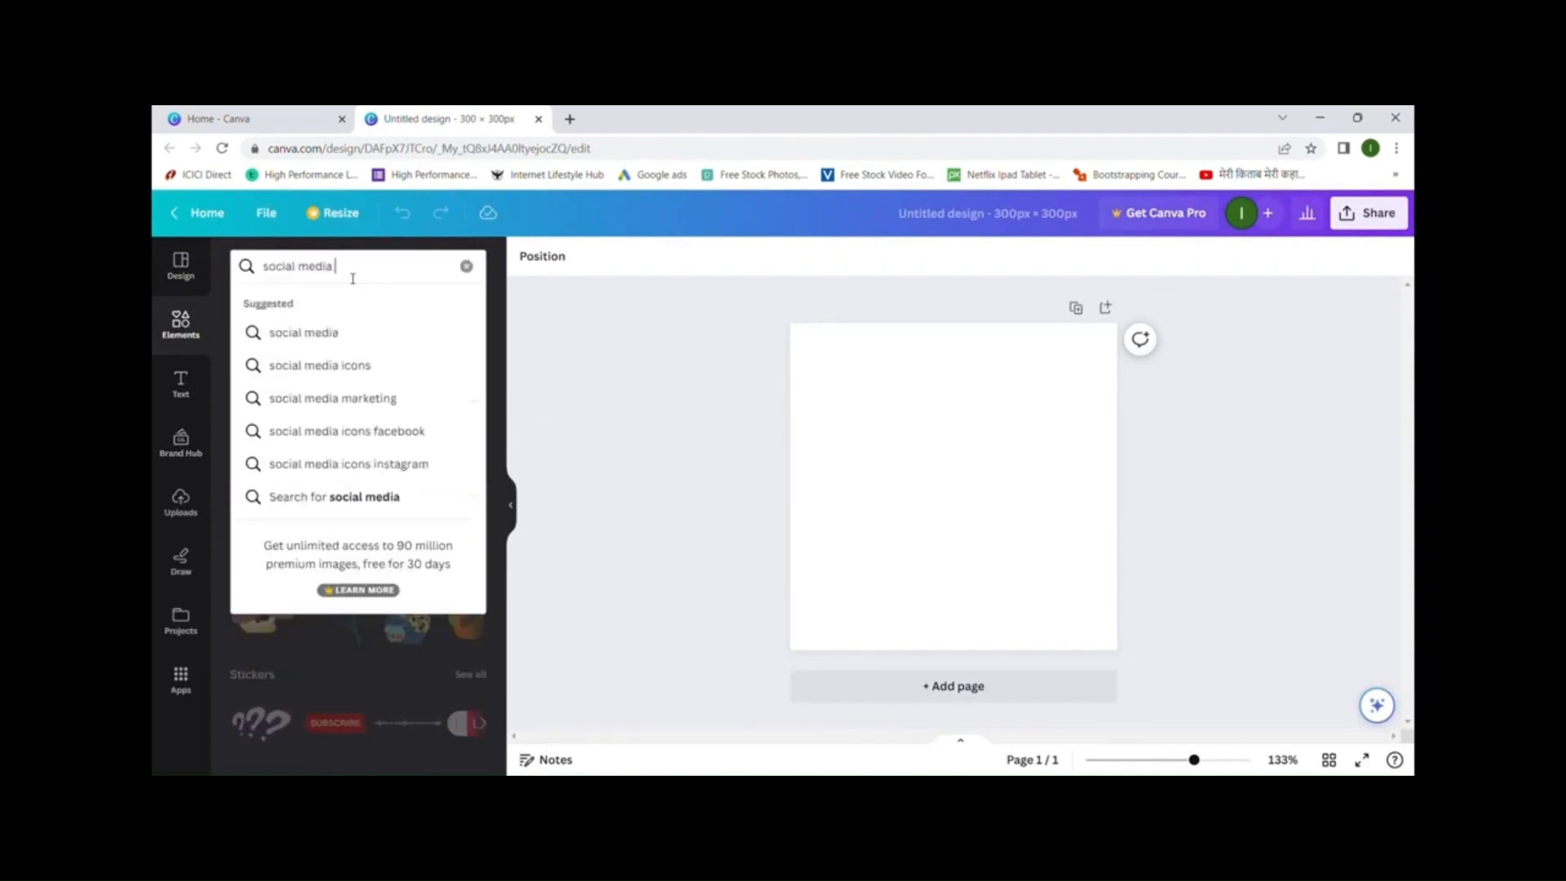
text(icon)
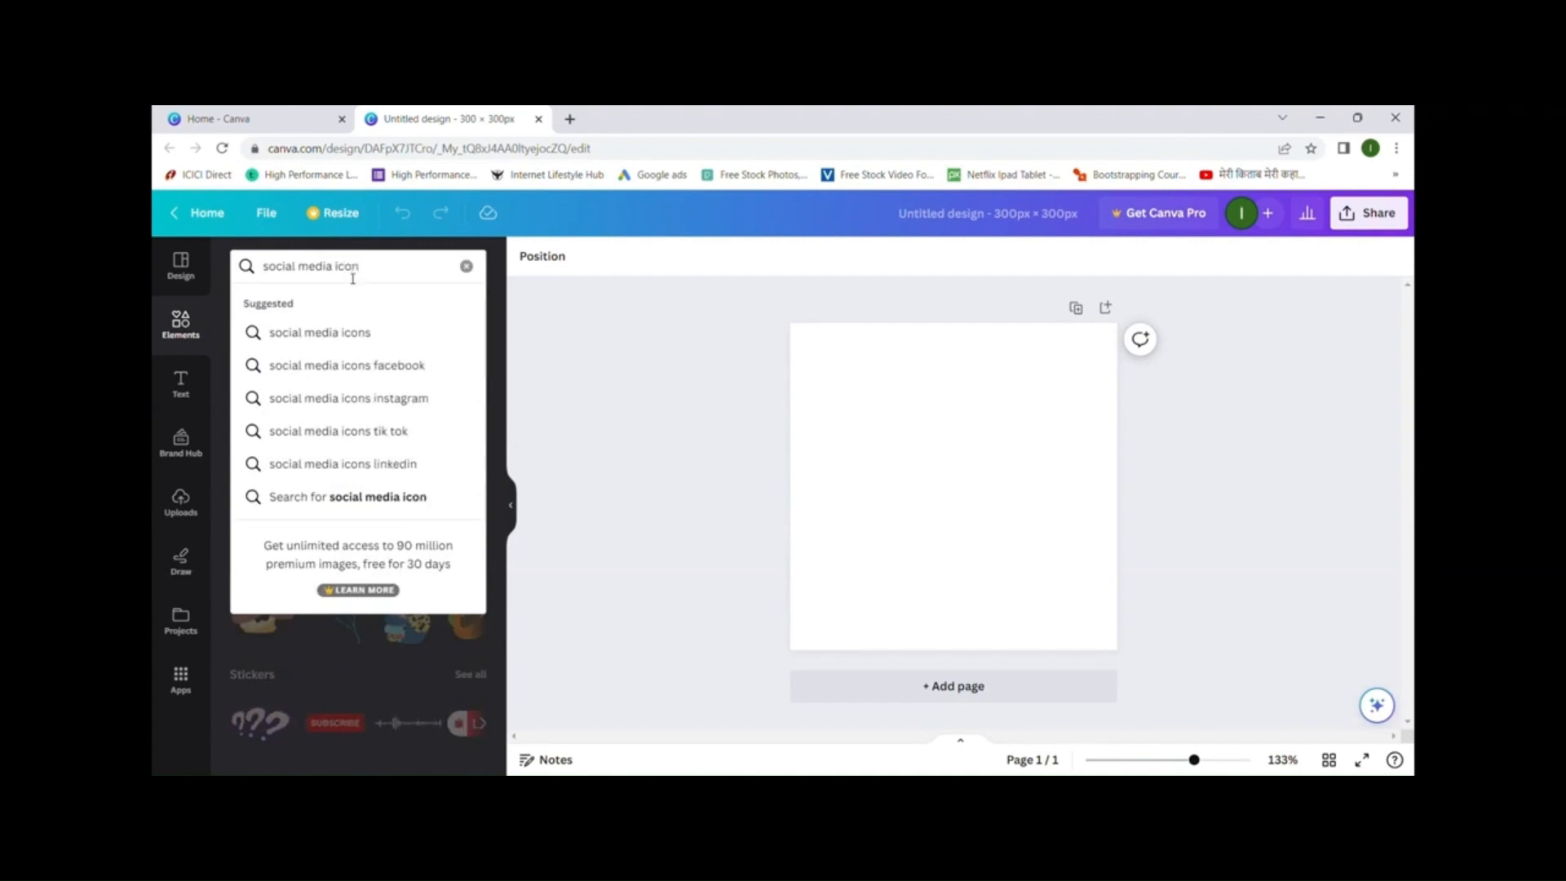
click(402, 338)
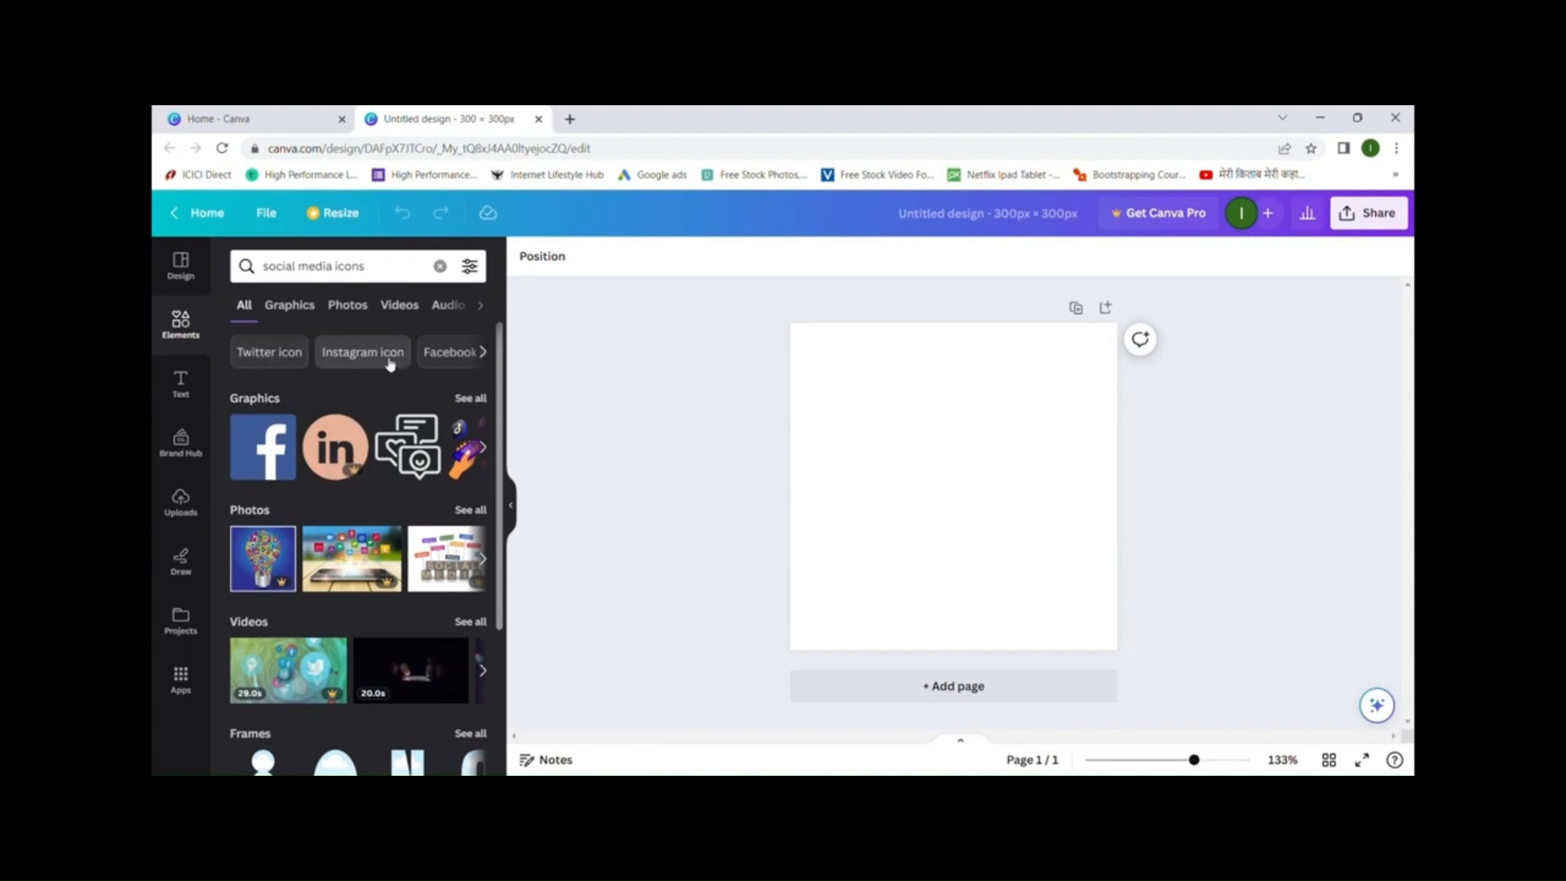
- Add Facebook, YouTube and Pinterest icons, shrink them and line them up along the page bottom
click(469, 400)
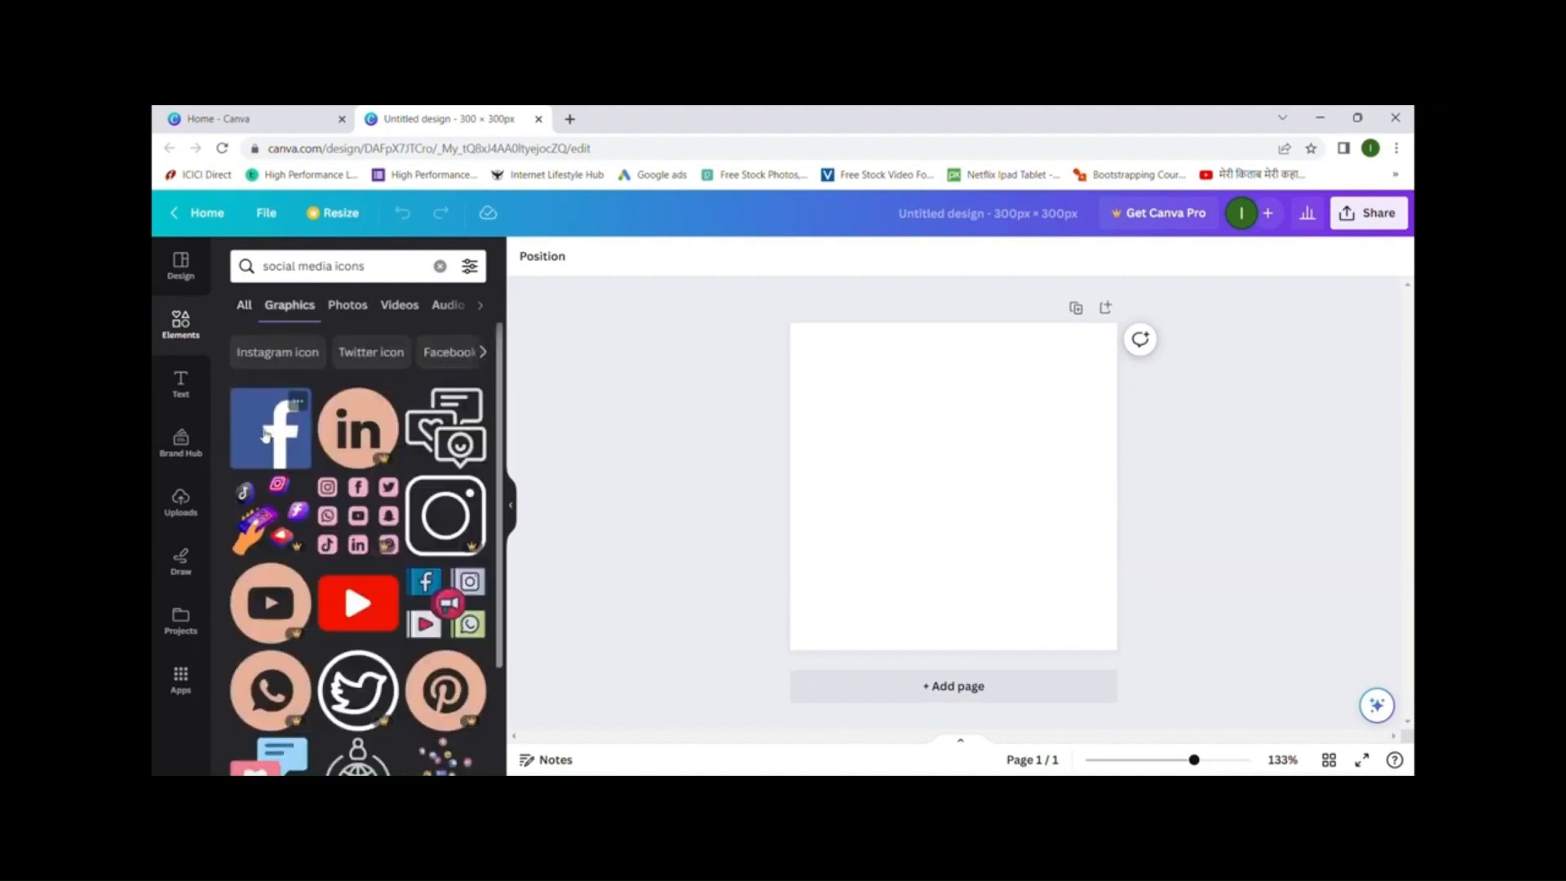
click(265, 436)
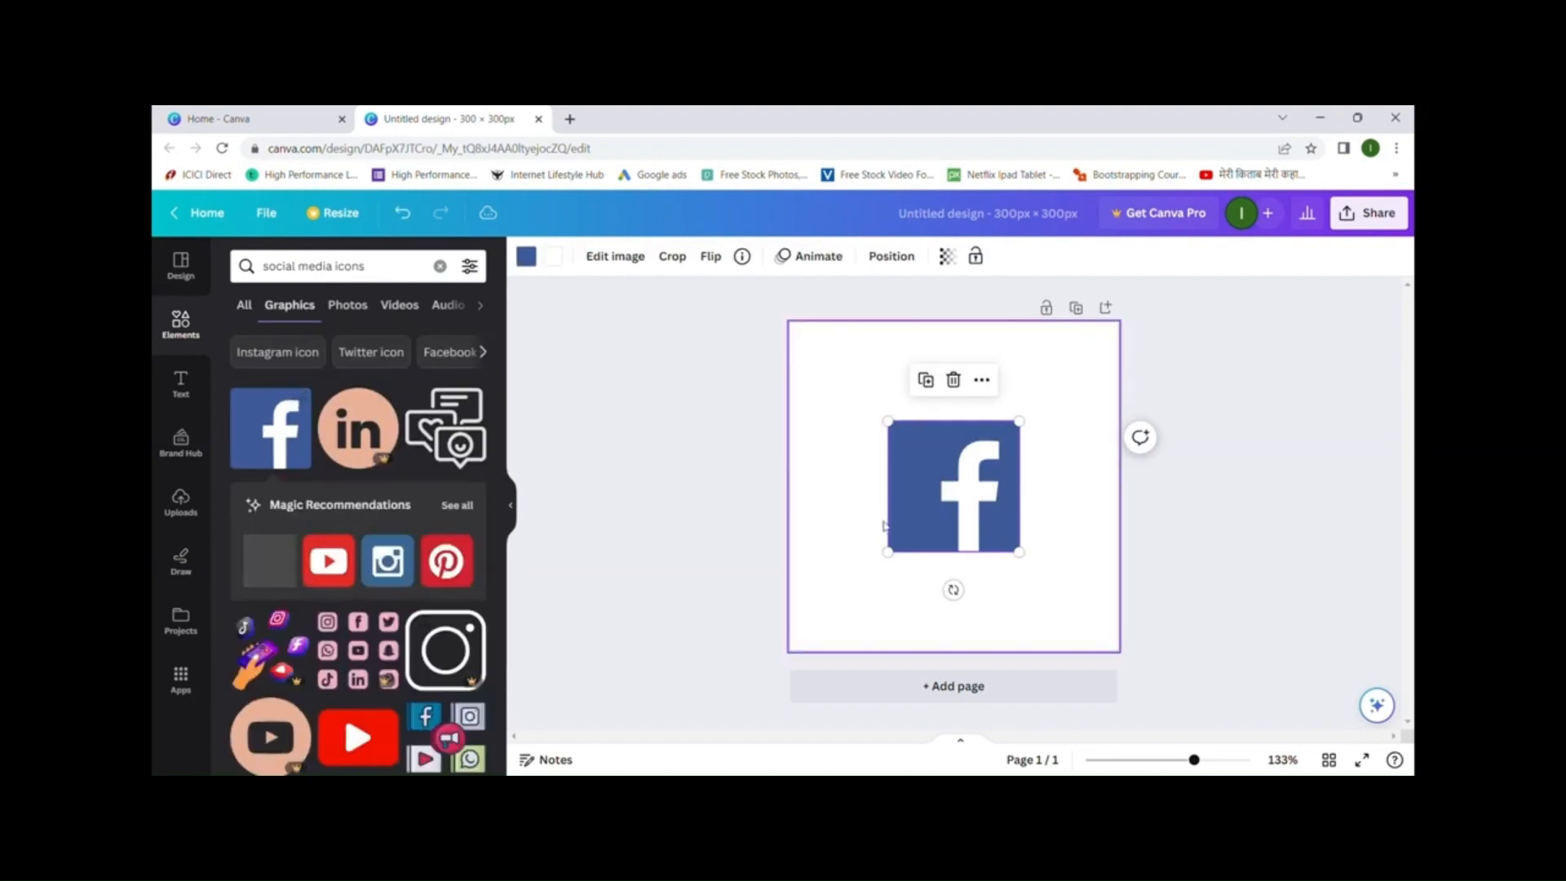
drag(898, 557, 865, 608)
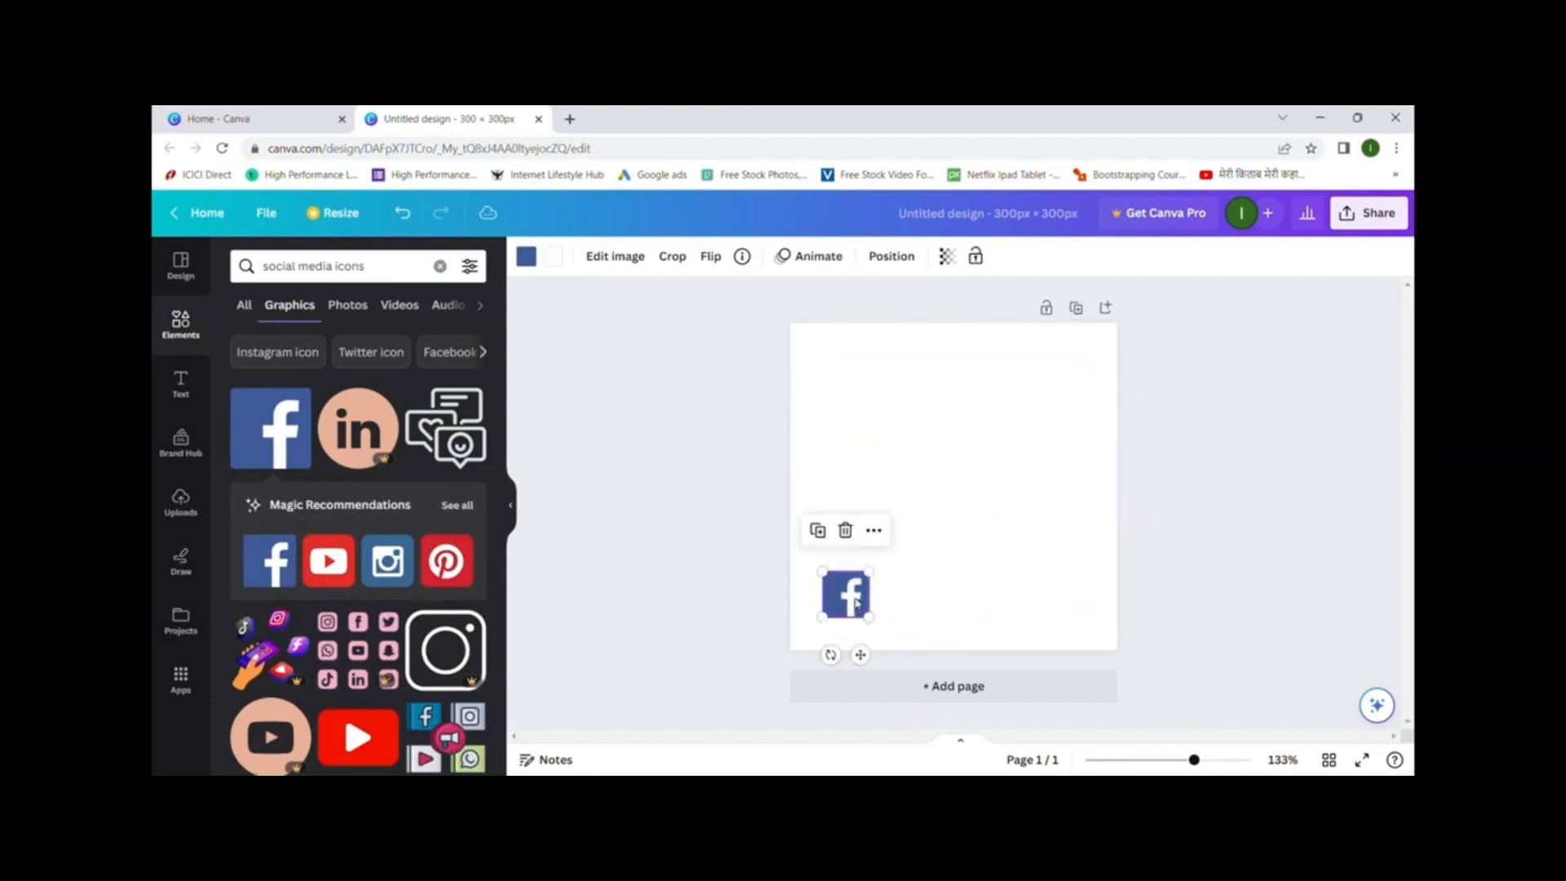
click(334, 574)
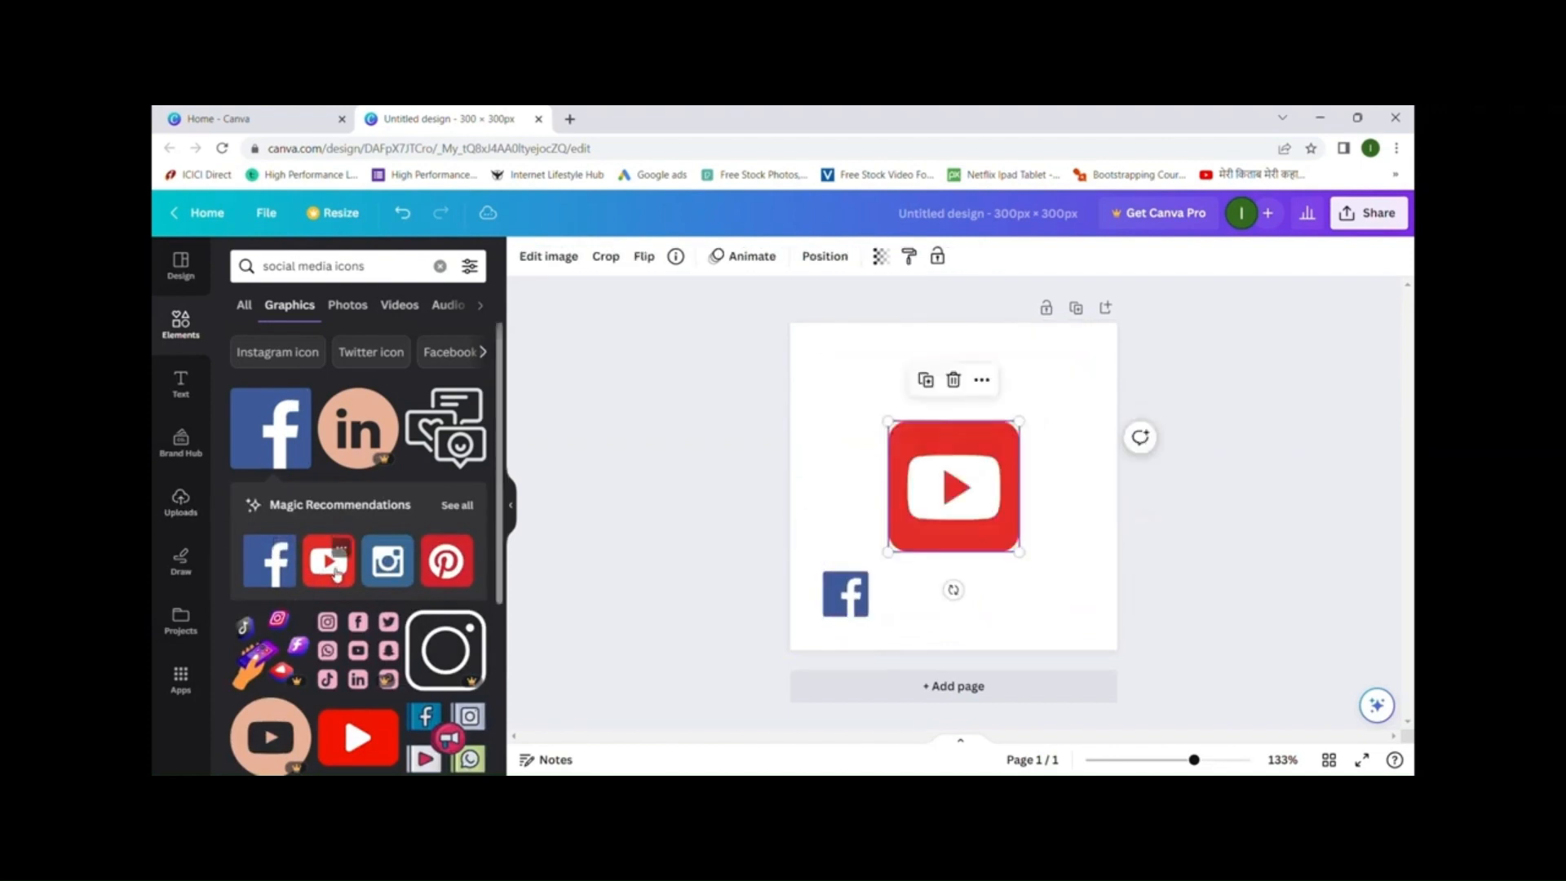
drag(890, 554, 927, 596)
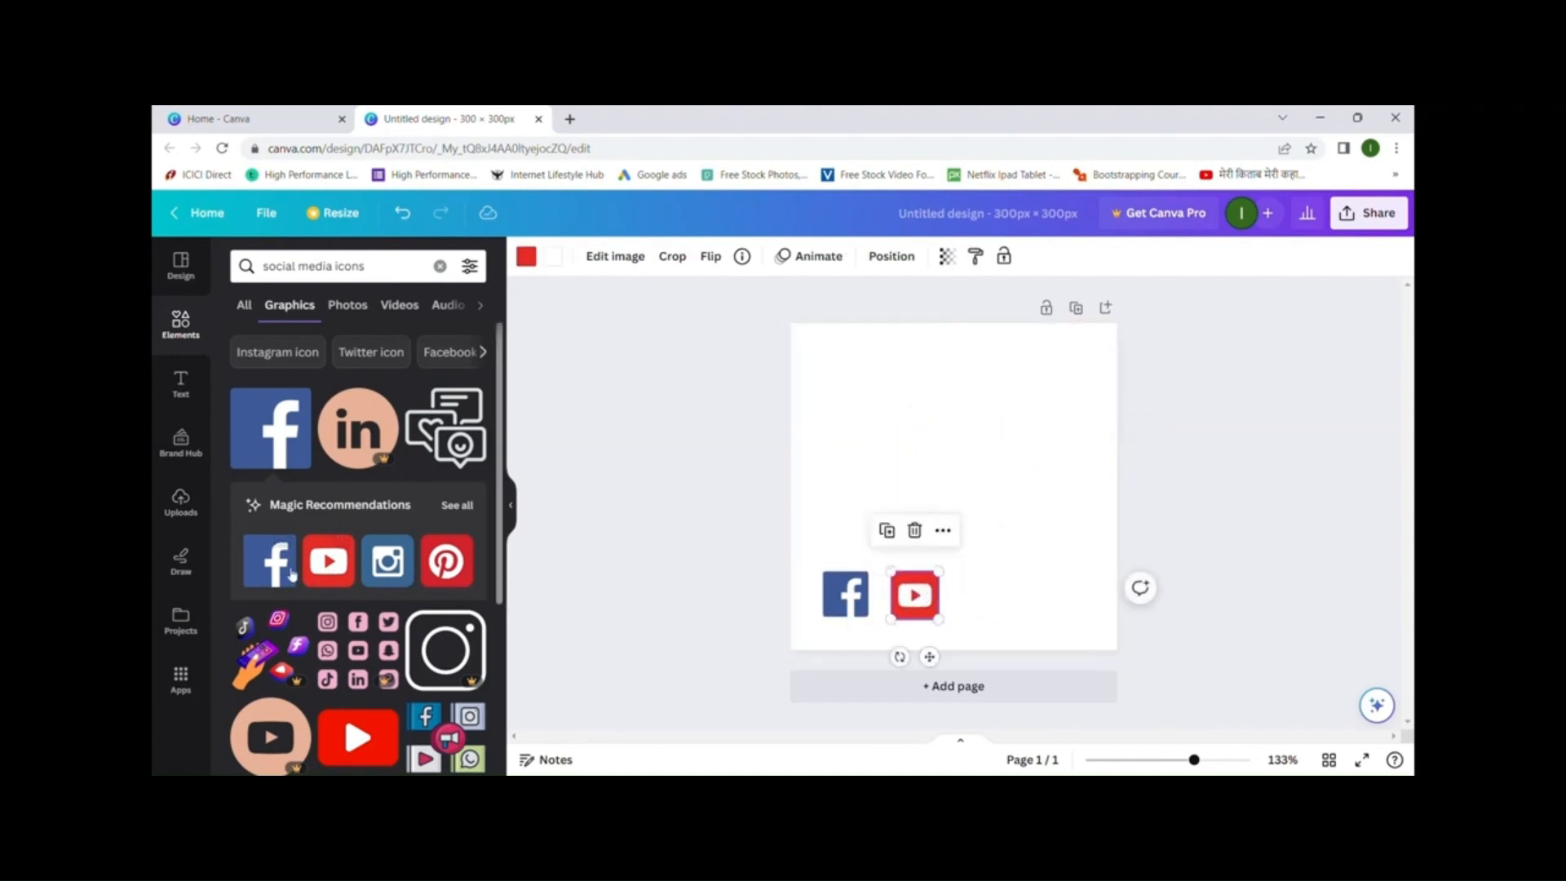
click(446, 563)
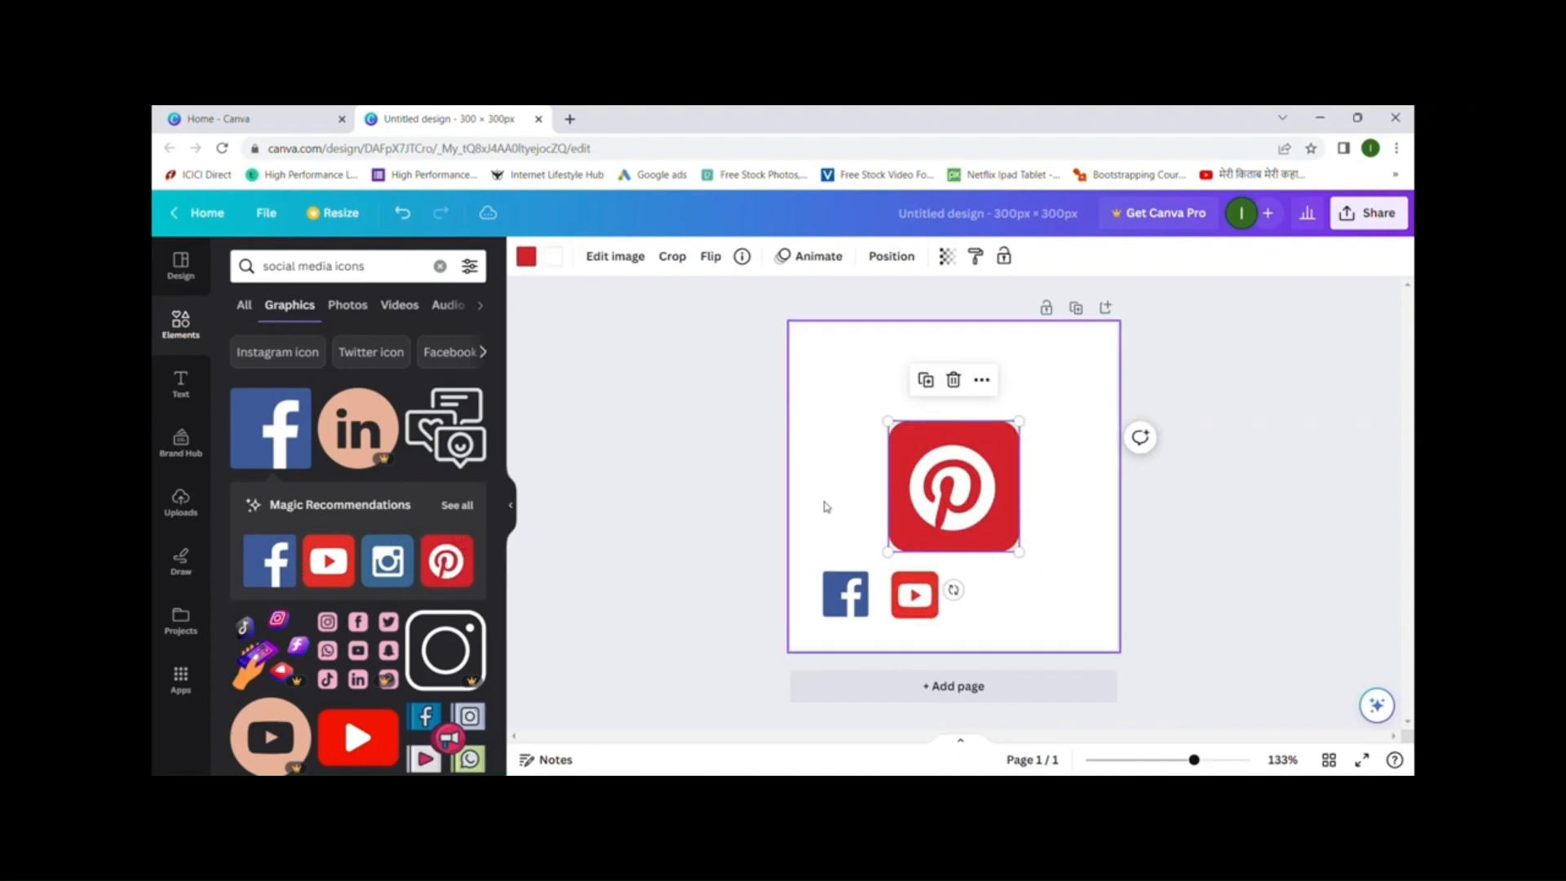
drag(888, 552, 1020, 595)
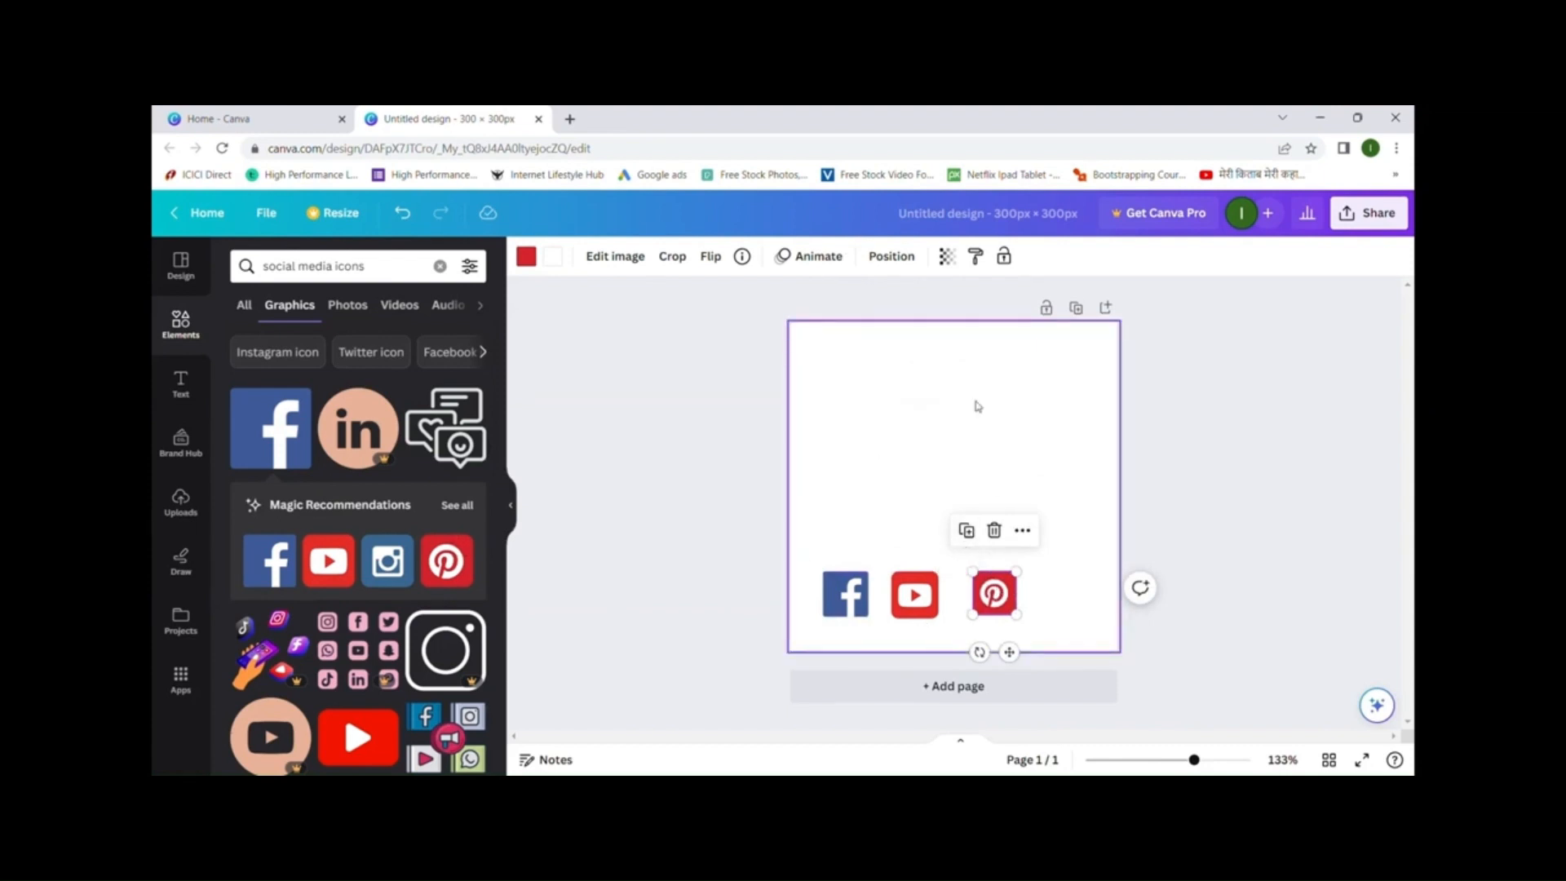
click(246, 308)
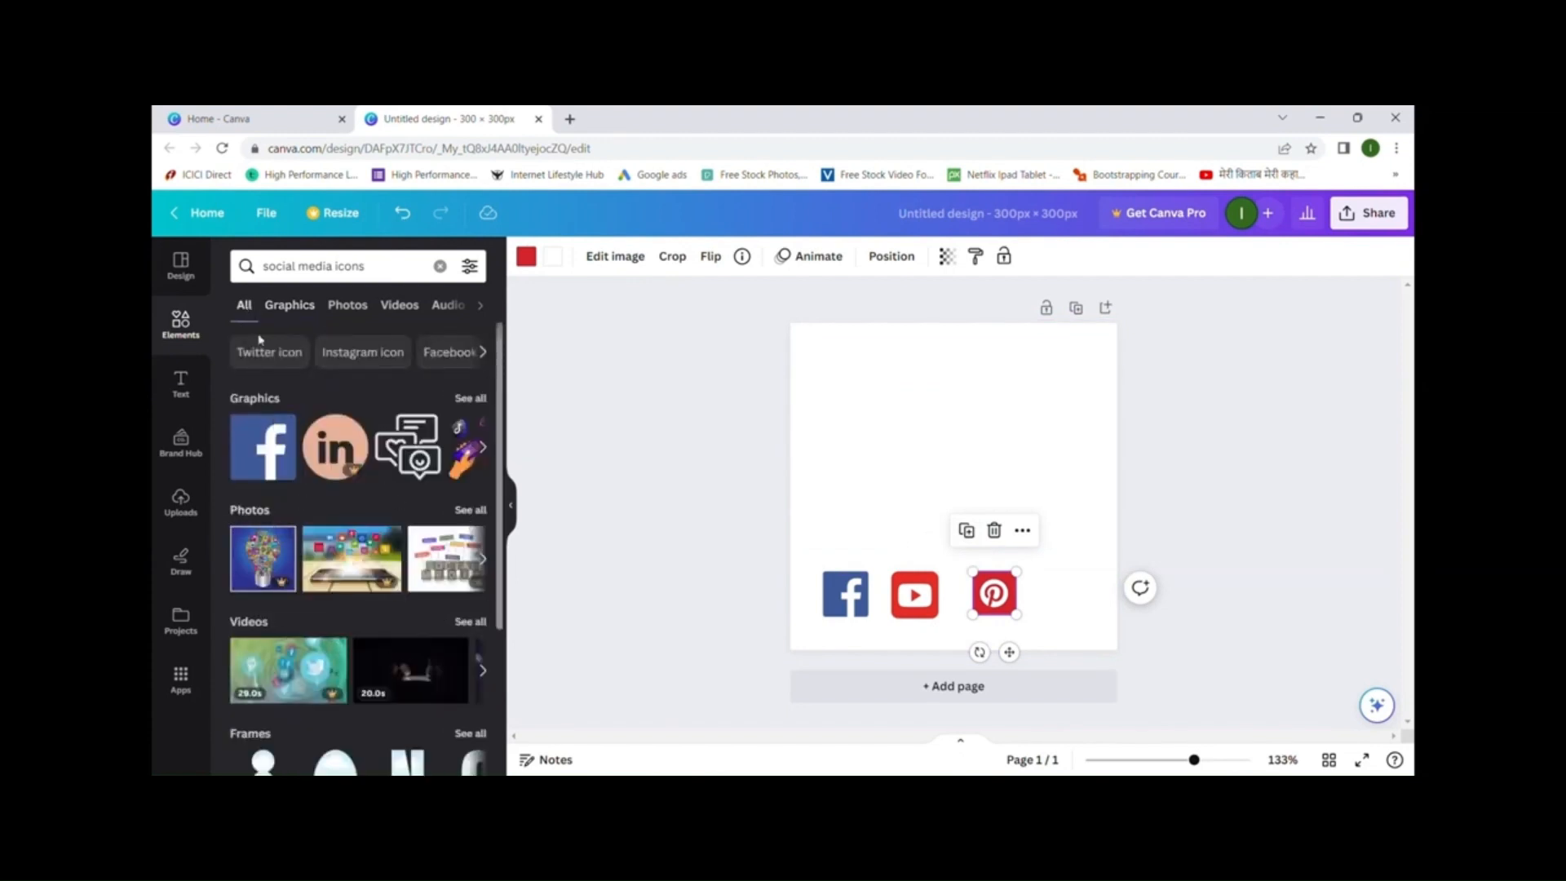
- Add the green social-icons photo from the photo results and trim its top edge
click(463, 512)
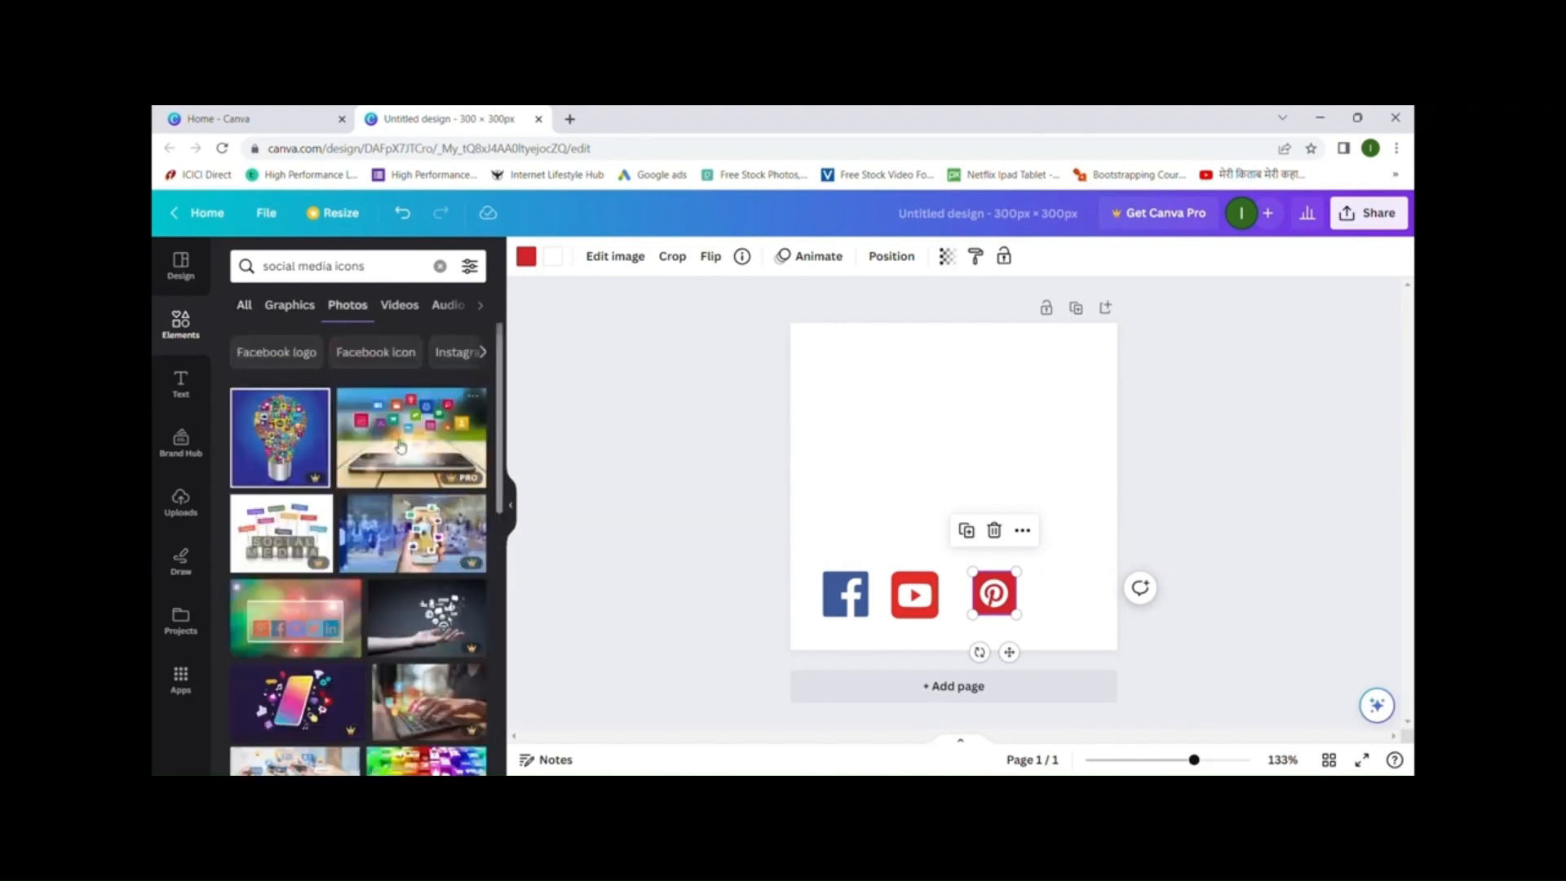
scroll(371, 433, down, 3)
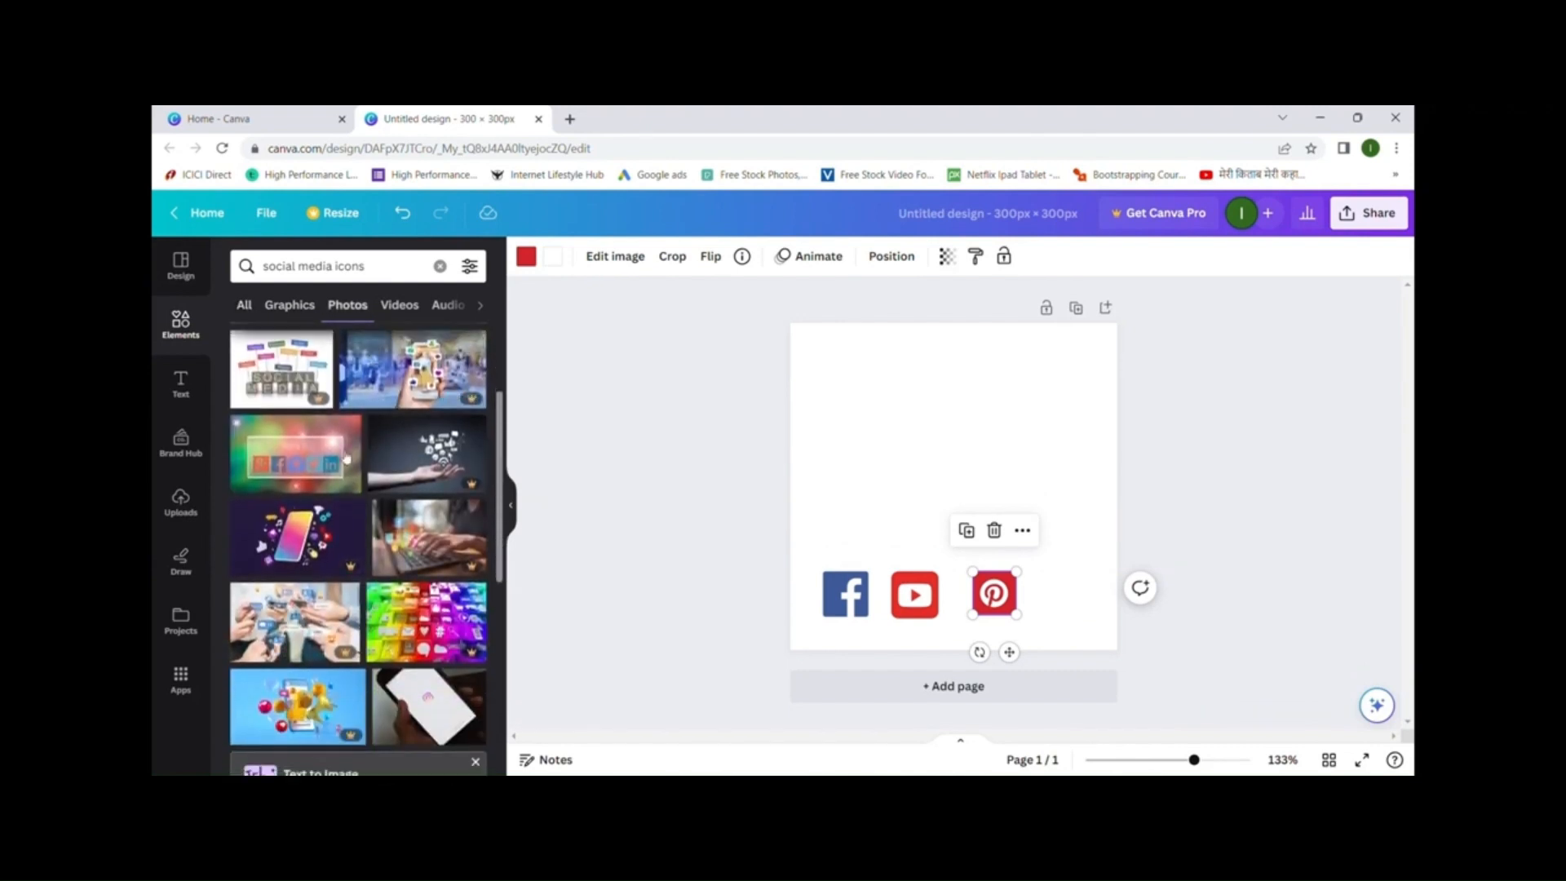
click(281, 466)
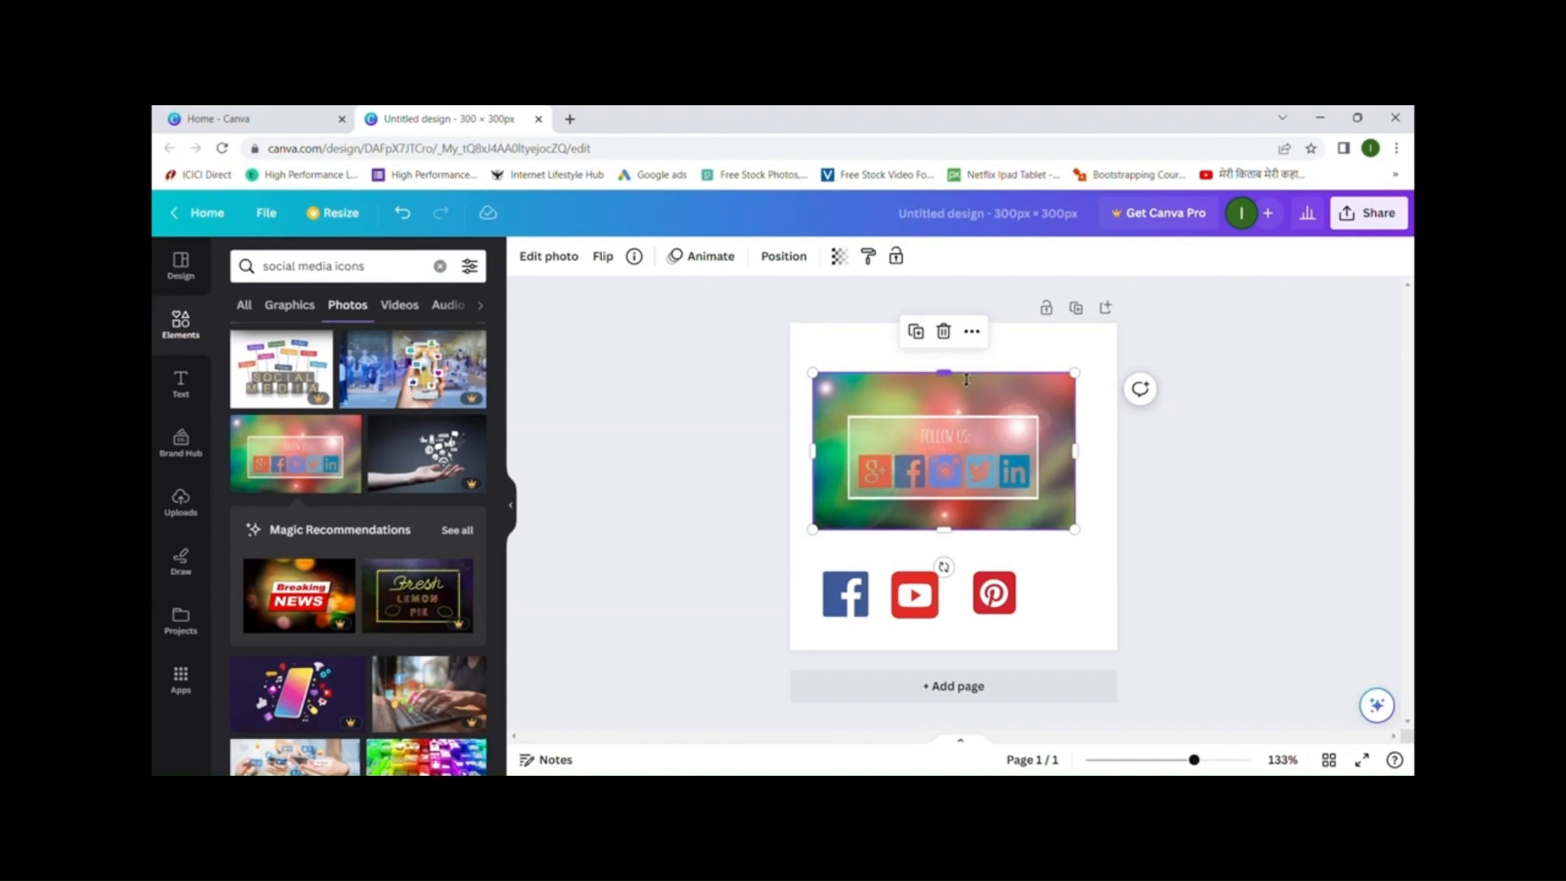
mouse_move(962, 374)
mouse_down()
mouse_move(963, 392)
mouse_move(963, 377)
mouse_up()
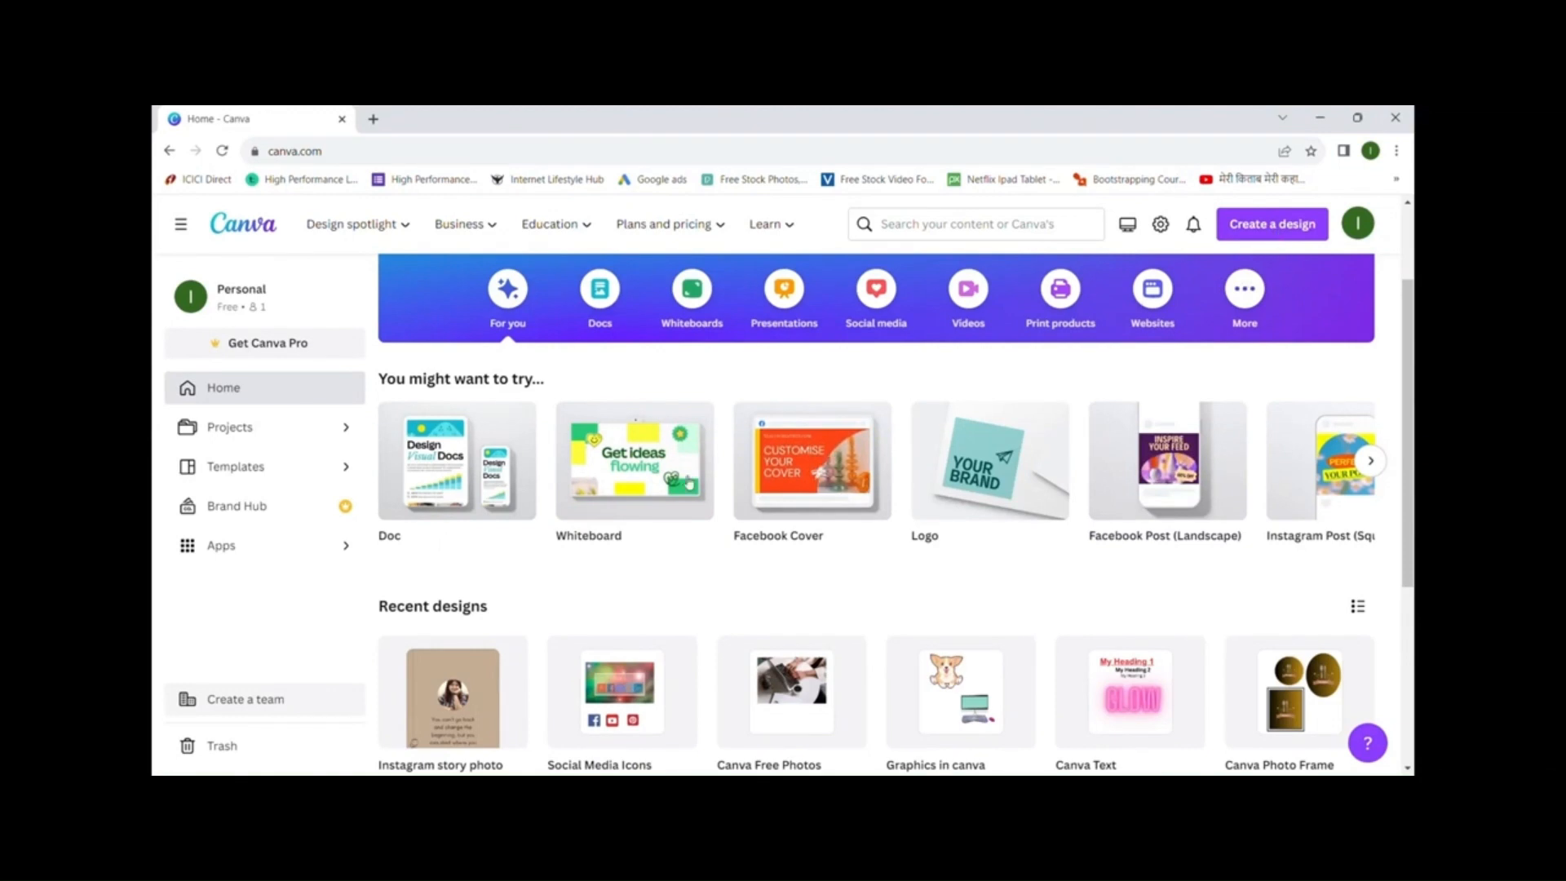
- Start a new Instagram Story Video design from the 'insta' search and dismiss the timing tip
click(1276, 228)
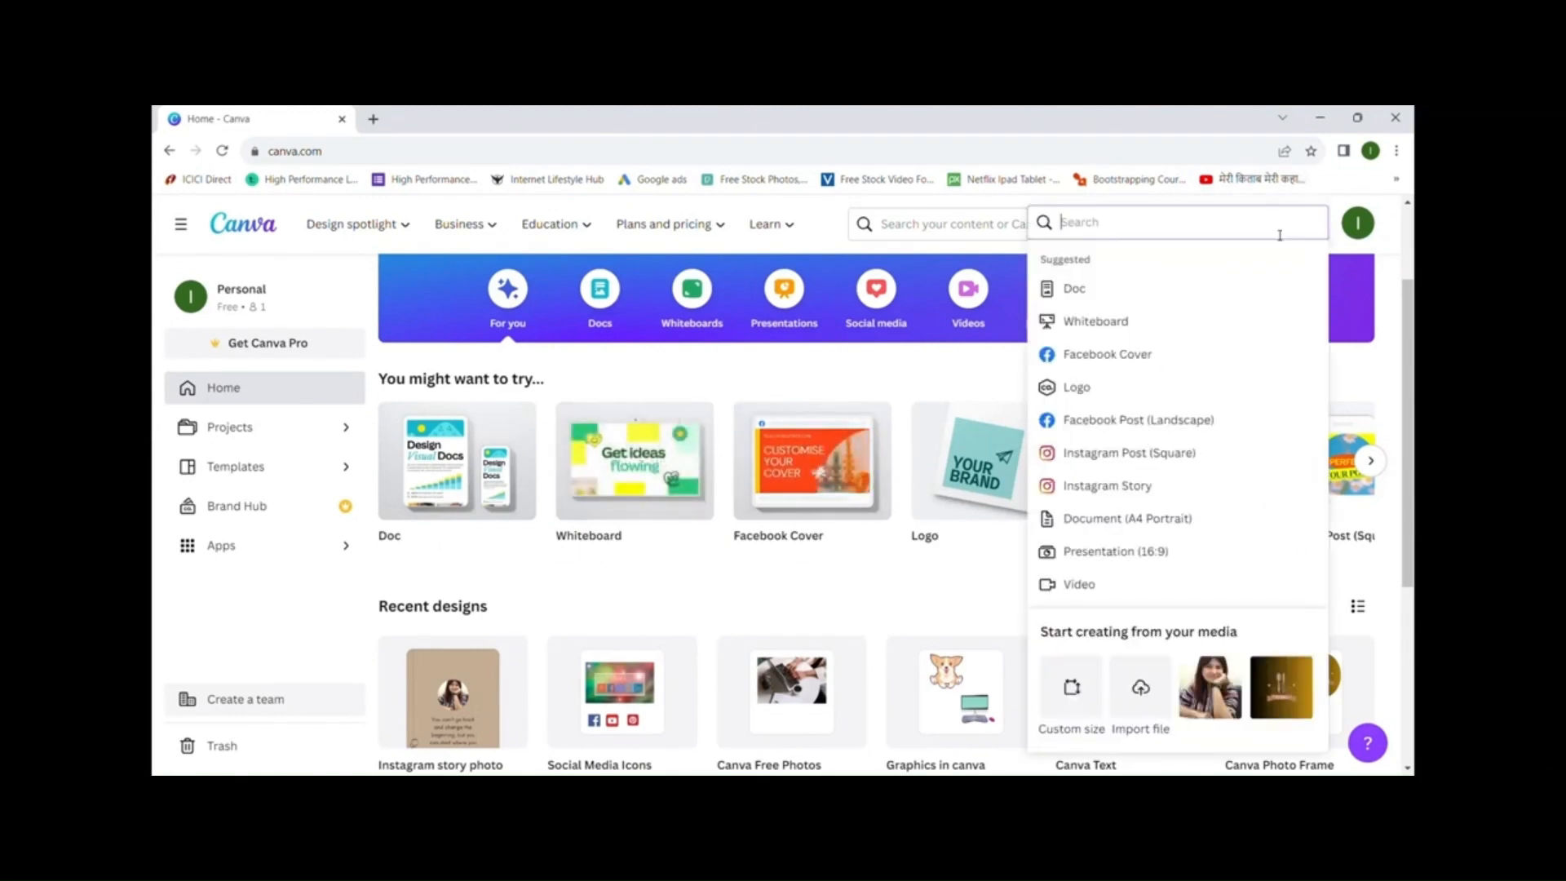
text(insta)
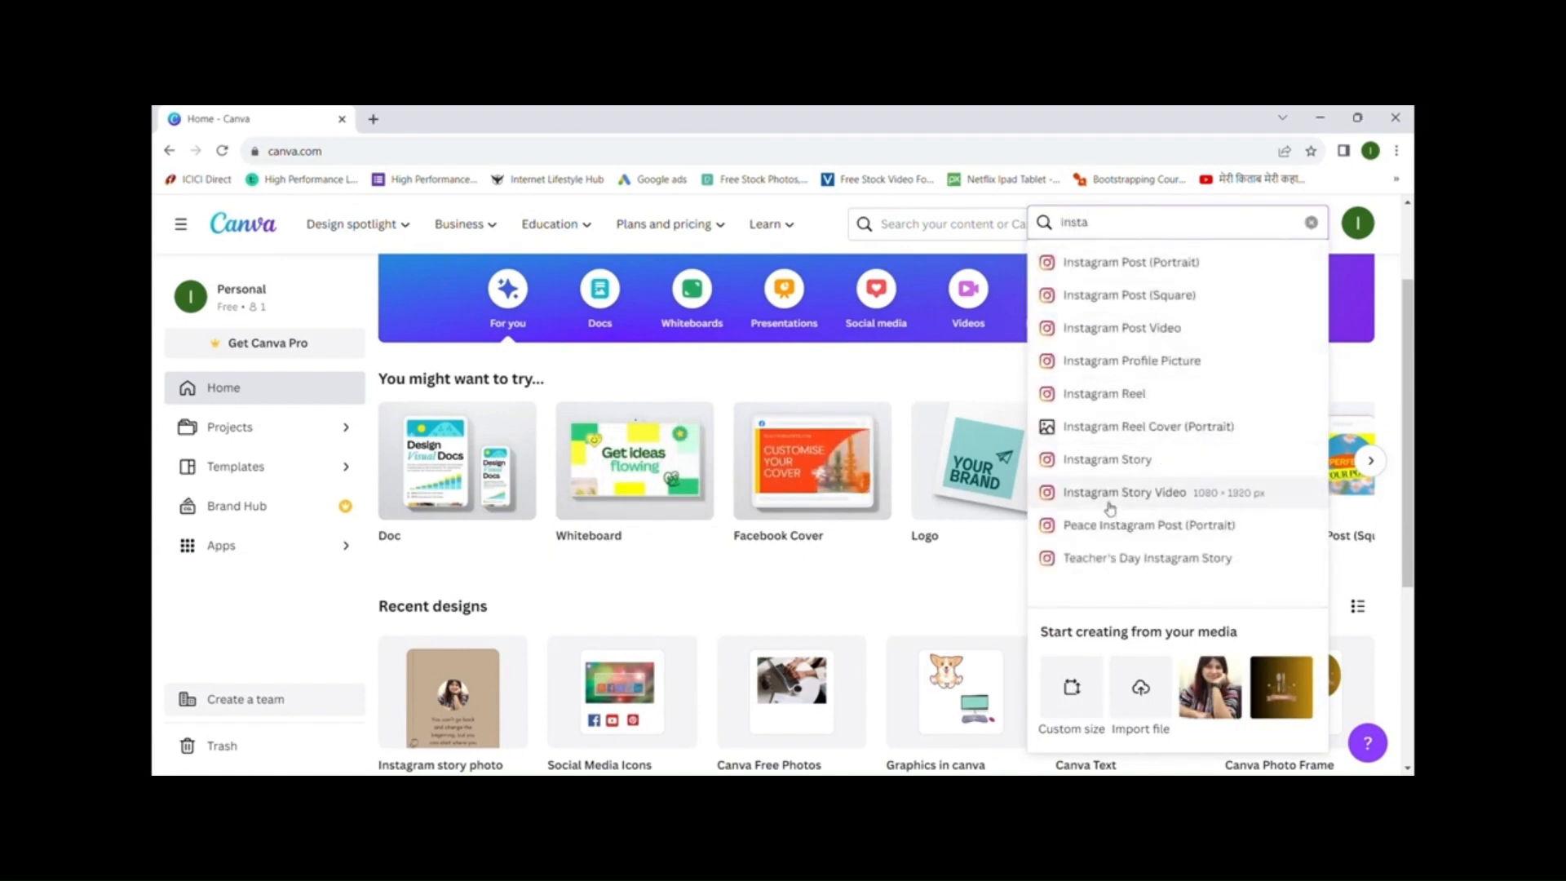
click(1181, 494)
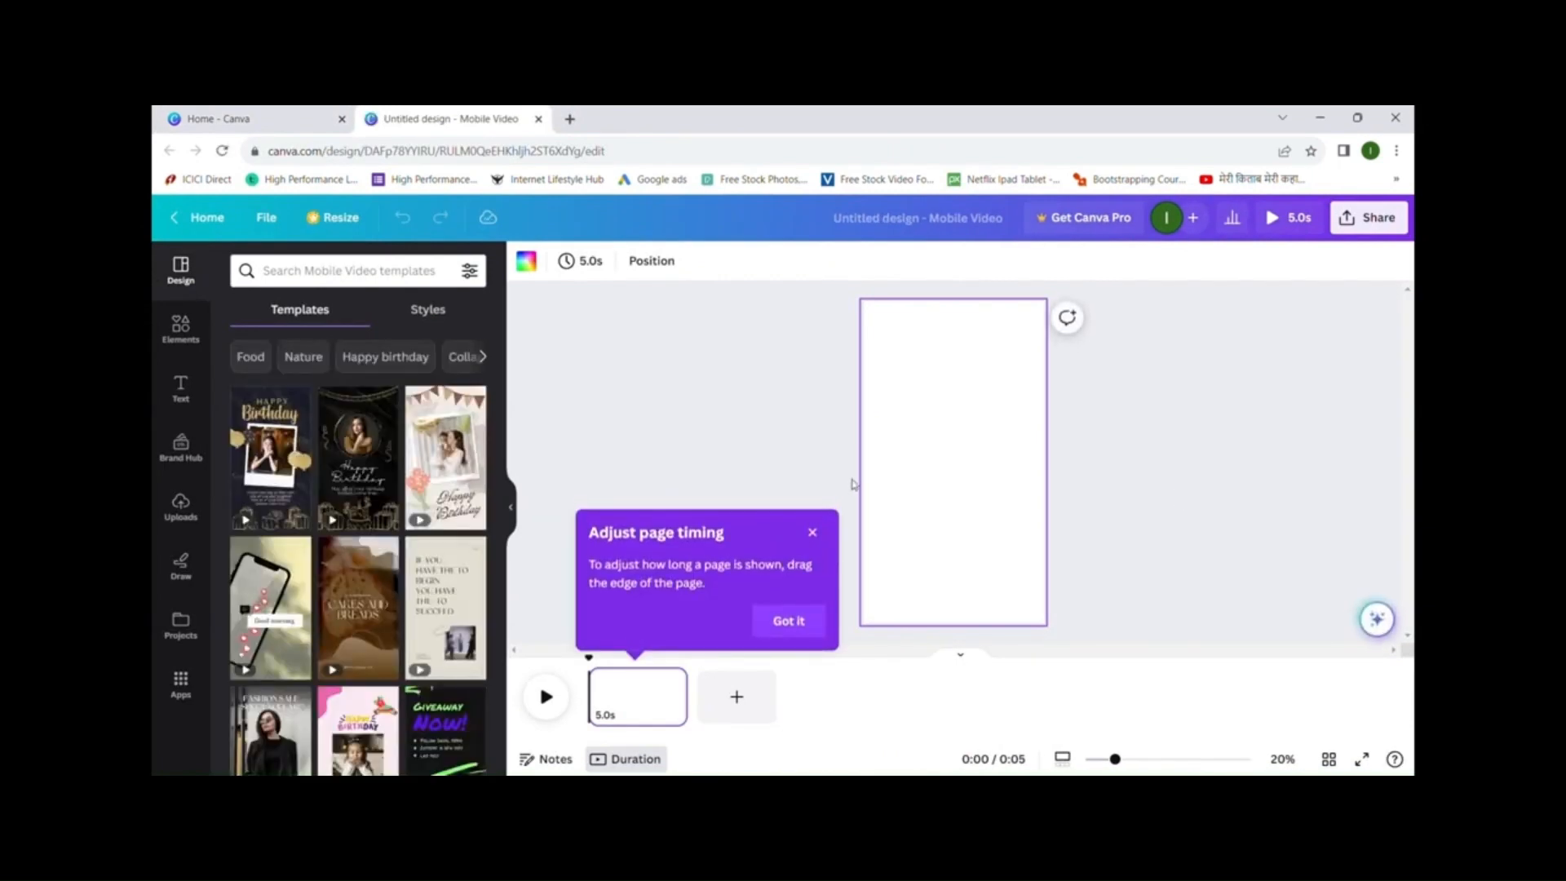
click(814, 532)
scroll(427, 464, down, 2)
scroll(427, 464, down, 6)
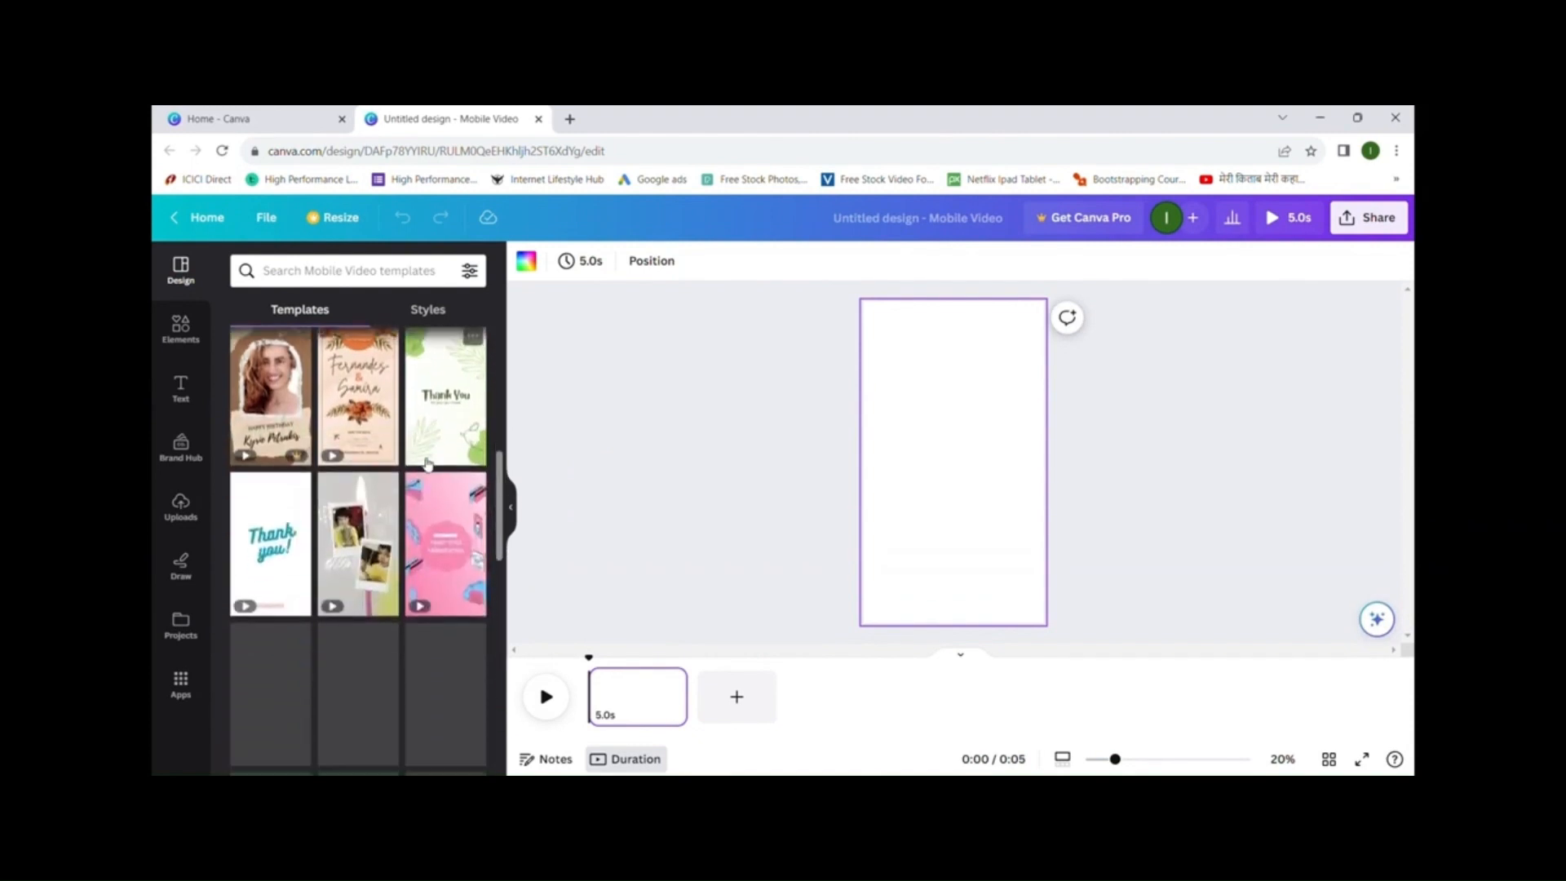
scroll(427, 465, down, 5)
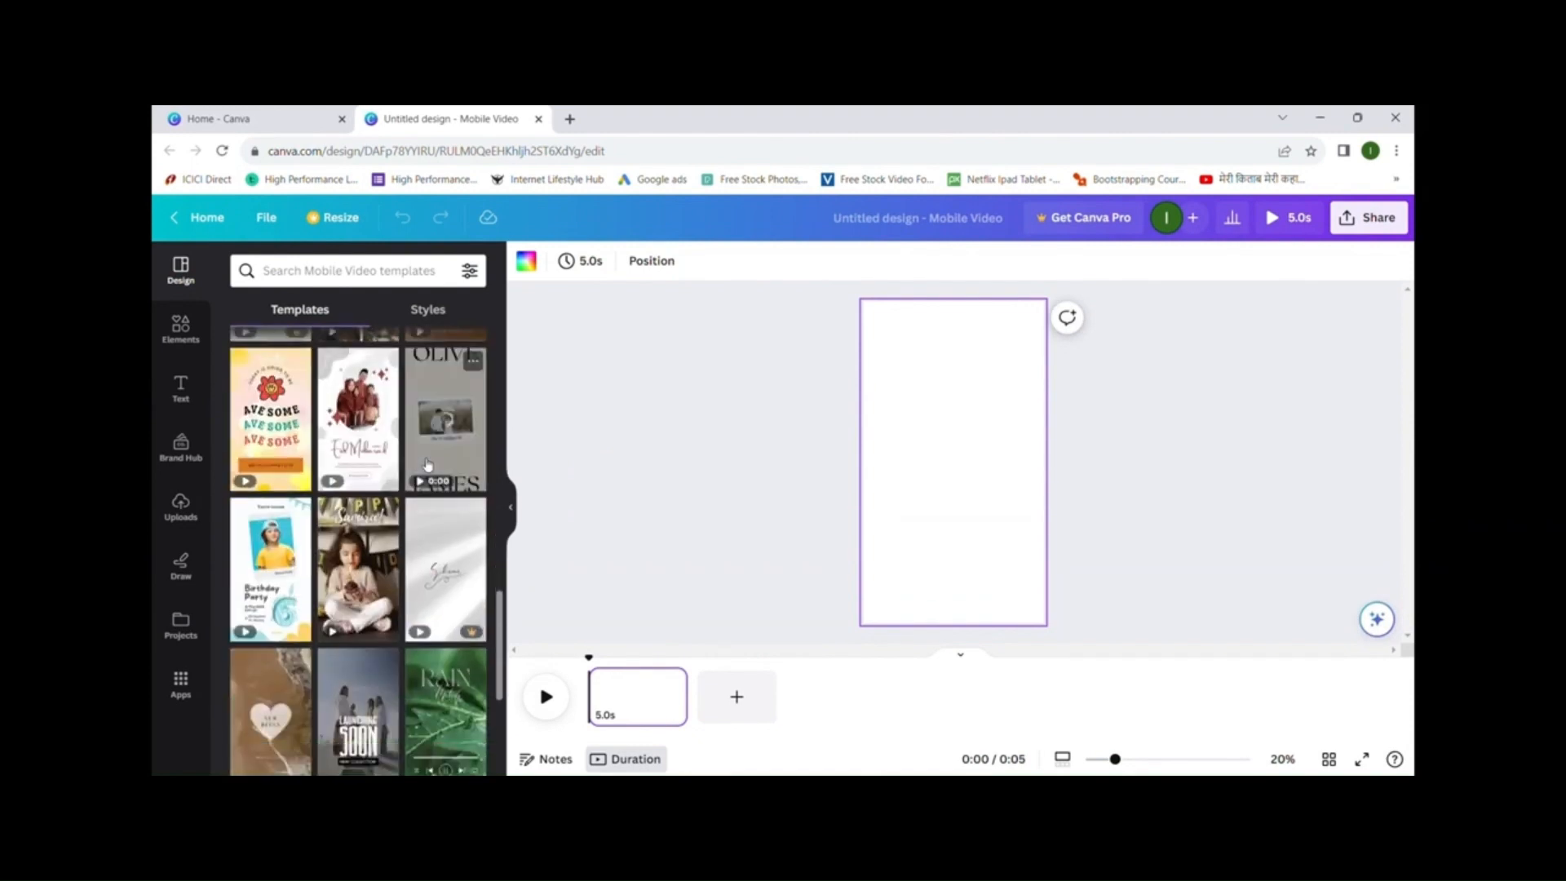
scroll(424, 463, up, 8)
scroll(422, 463, up, 3)
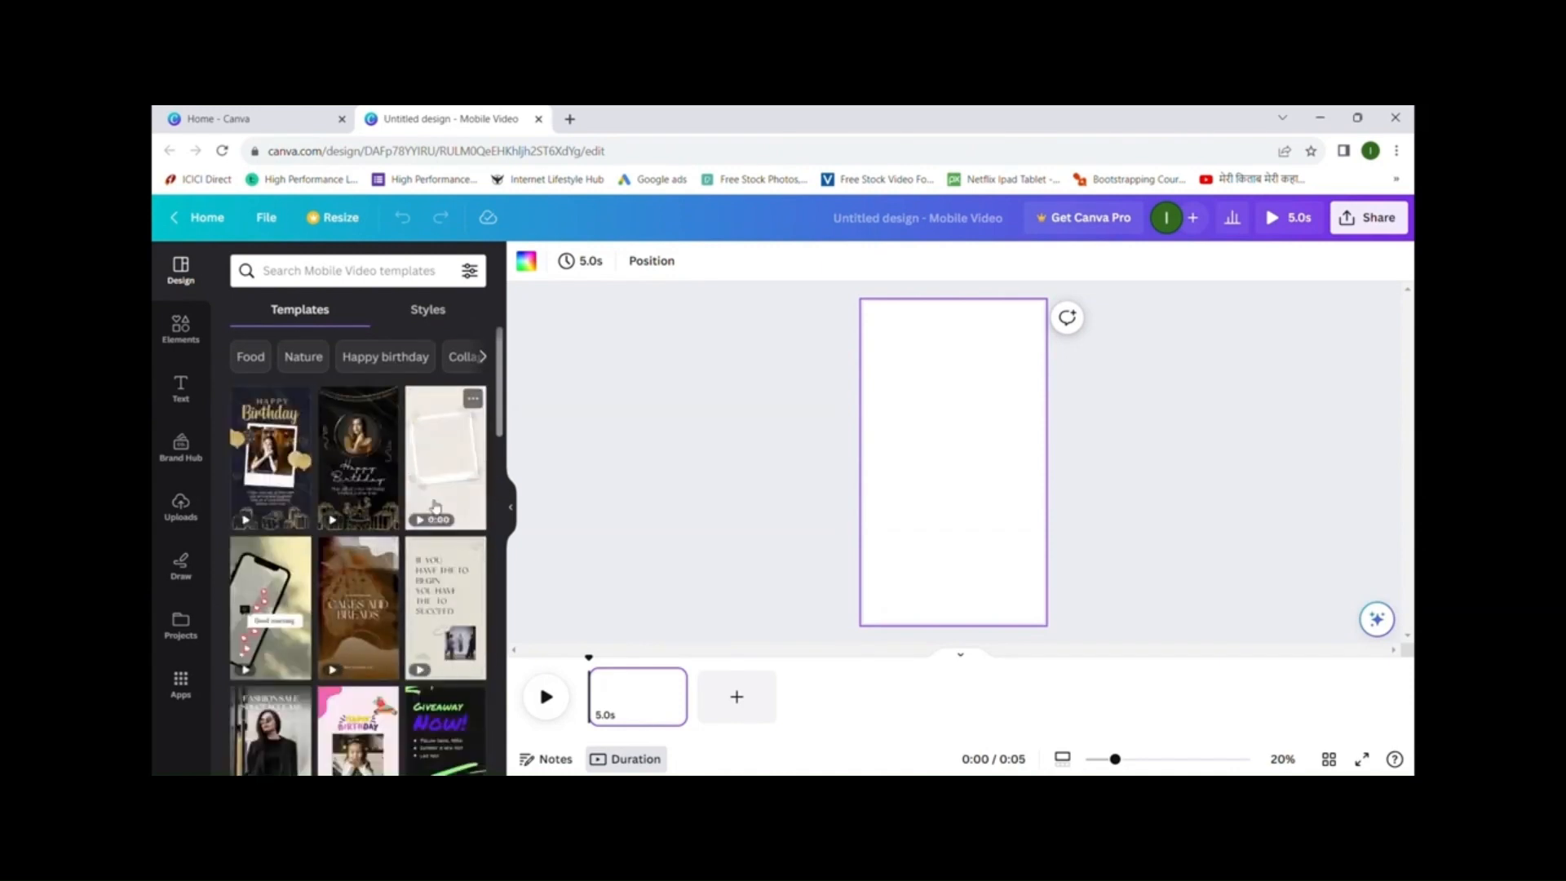
- Search templates for 'food' and apply the first White Simple Recipe Instagram Story Video template
click(411, 276)
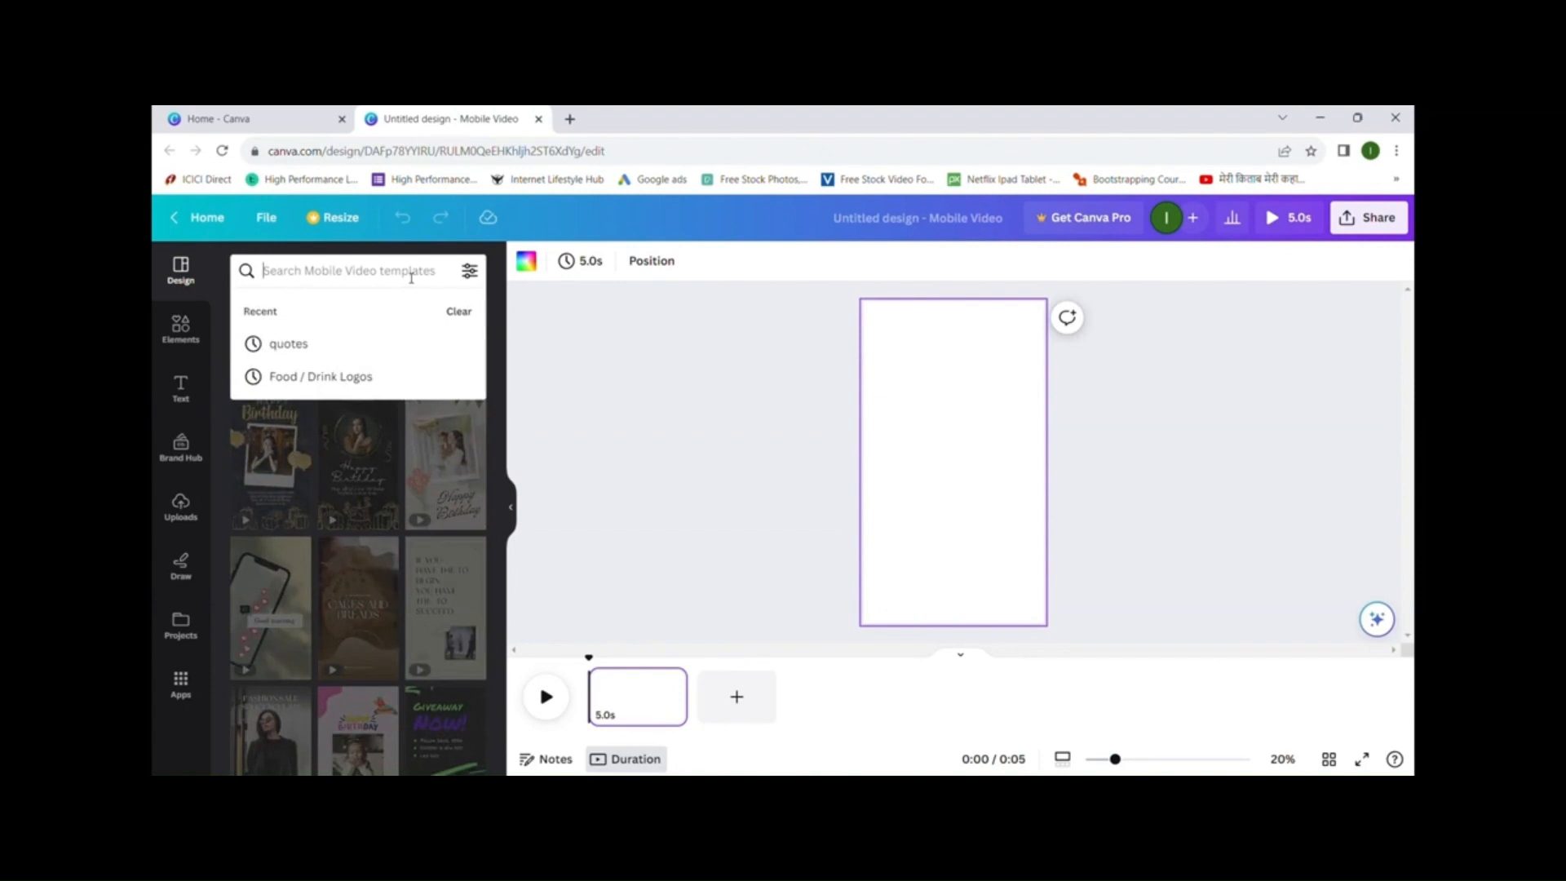
text(food)
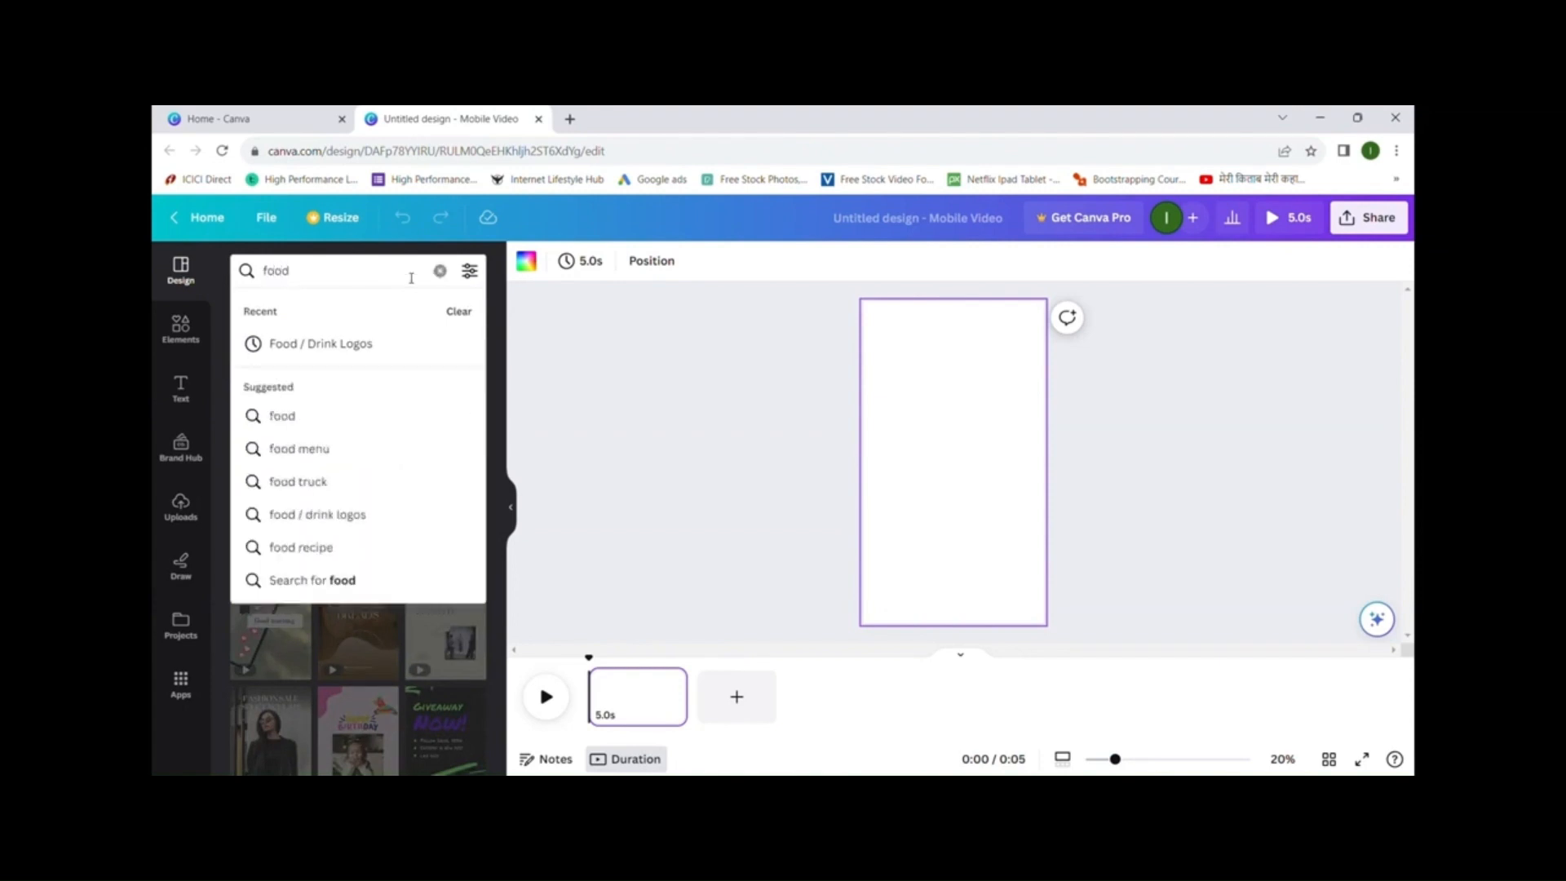
click(332, 416)
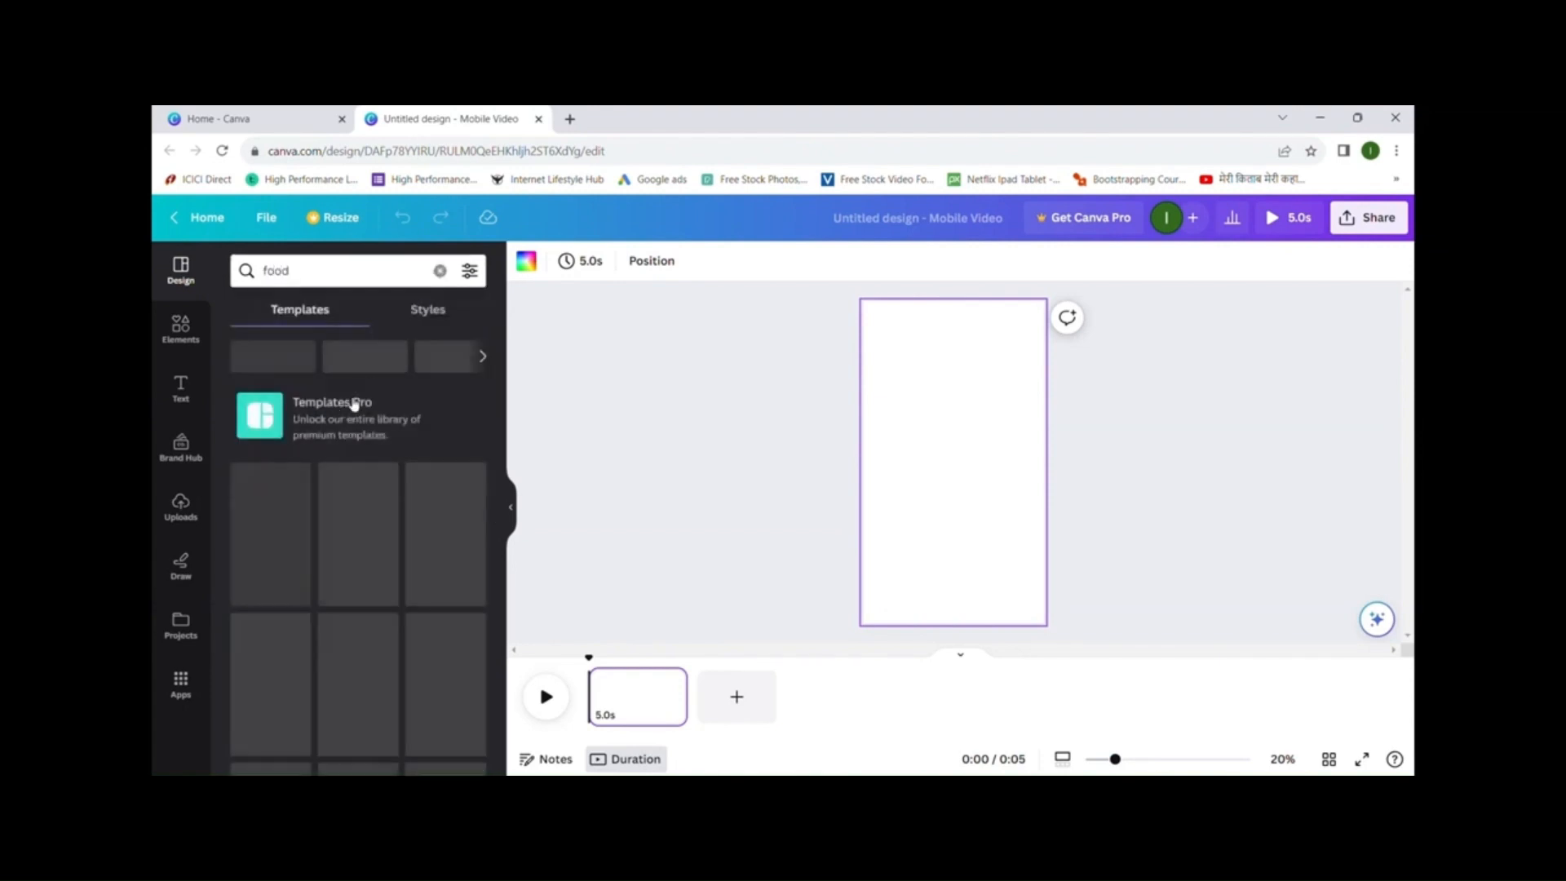
scroll(397, 458, down, 2)
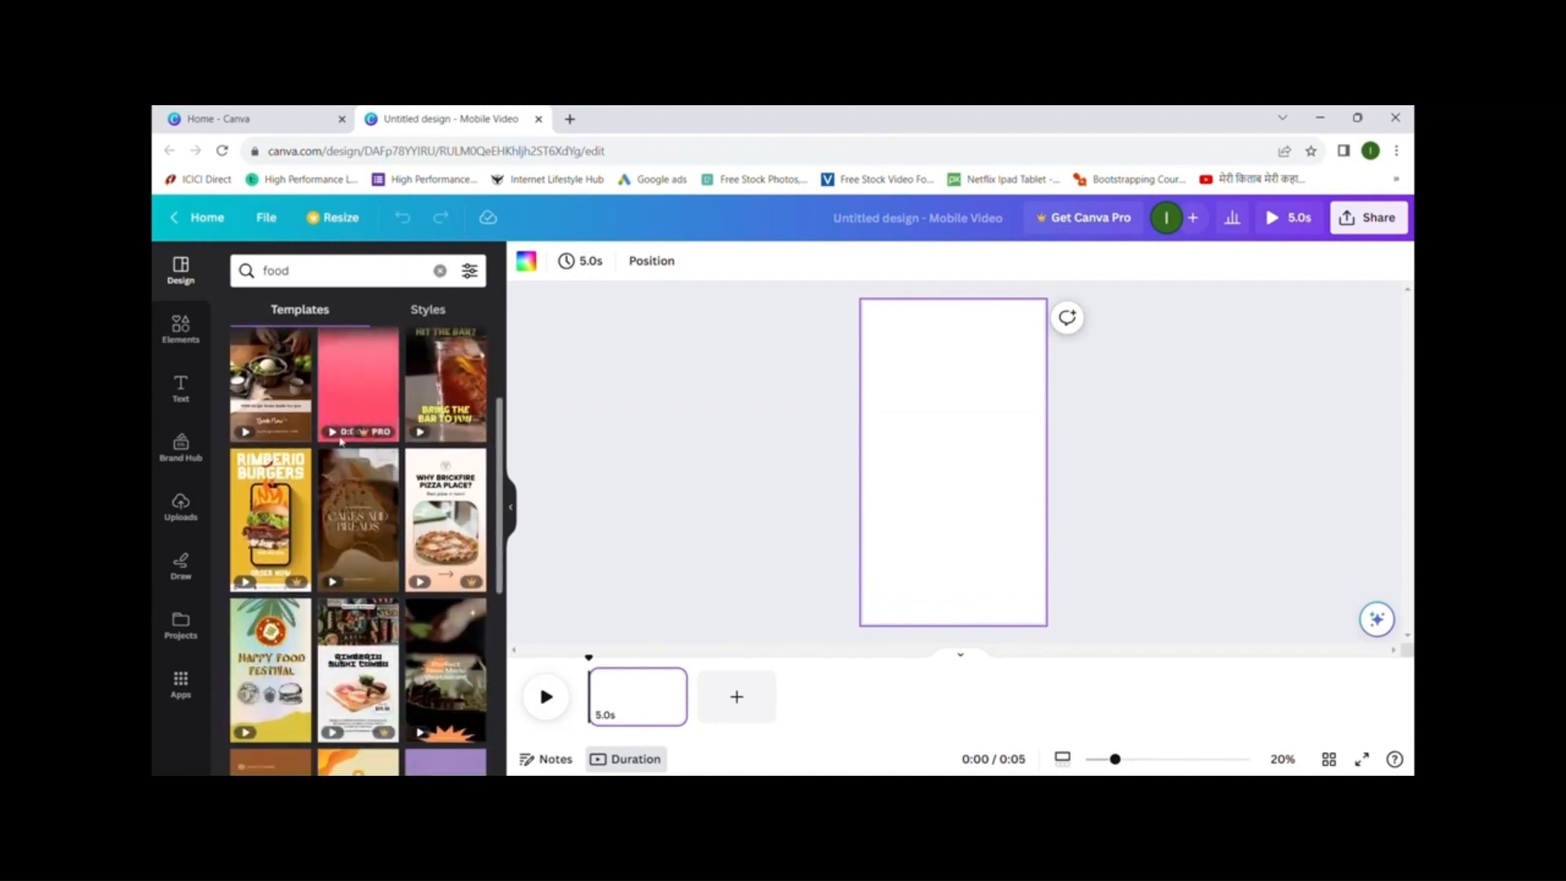
click(284, 369)
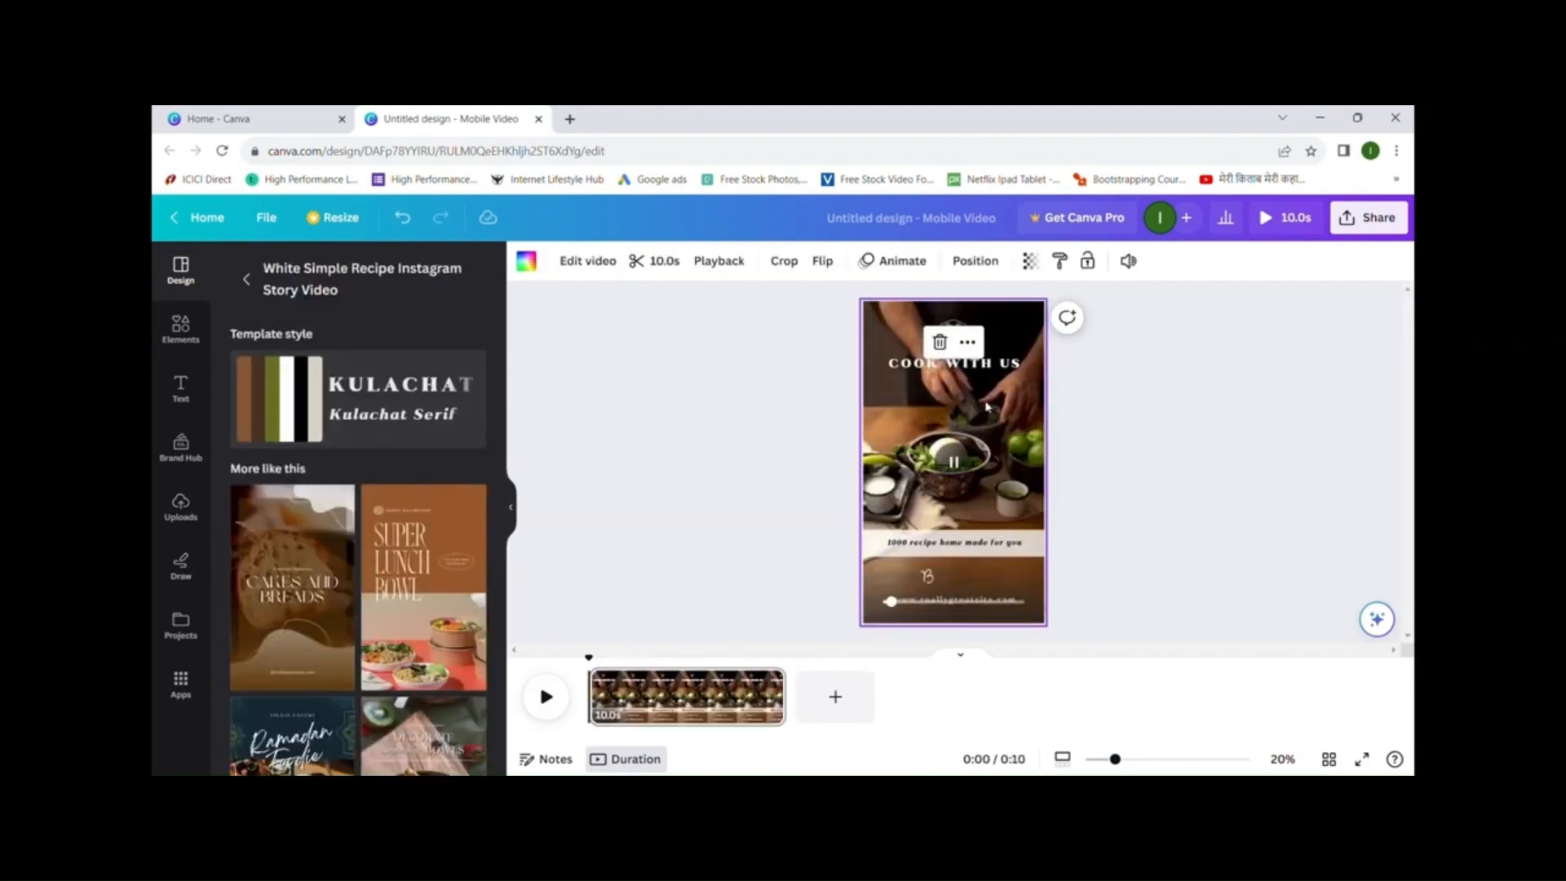
- Change the COOK WITH US heading to 'KITCHEN PARTNER' / 'HUM TUM' on two lines
click(1015, 363)
double_click(1016, 363)
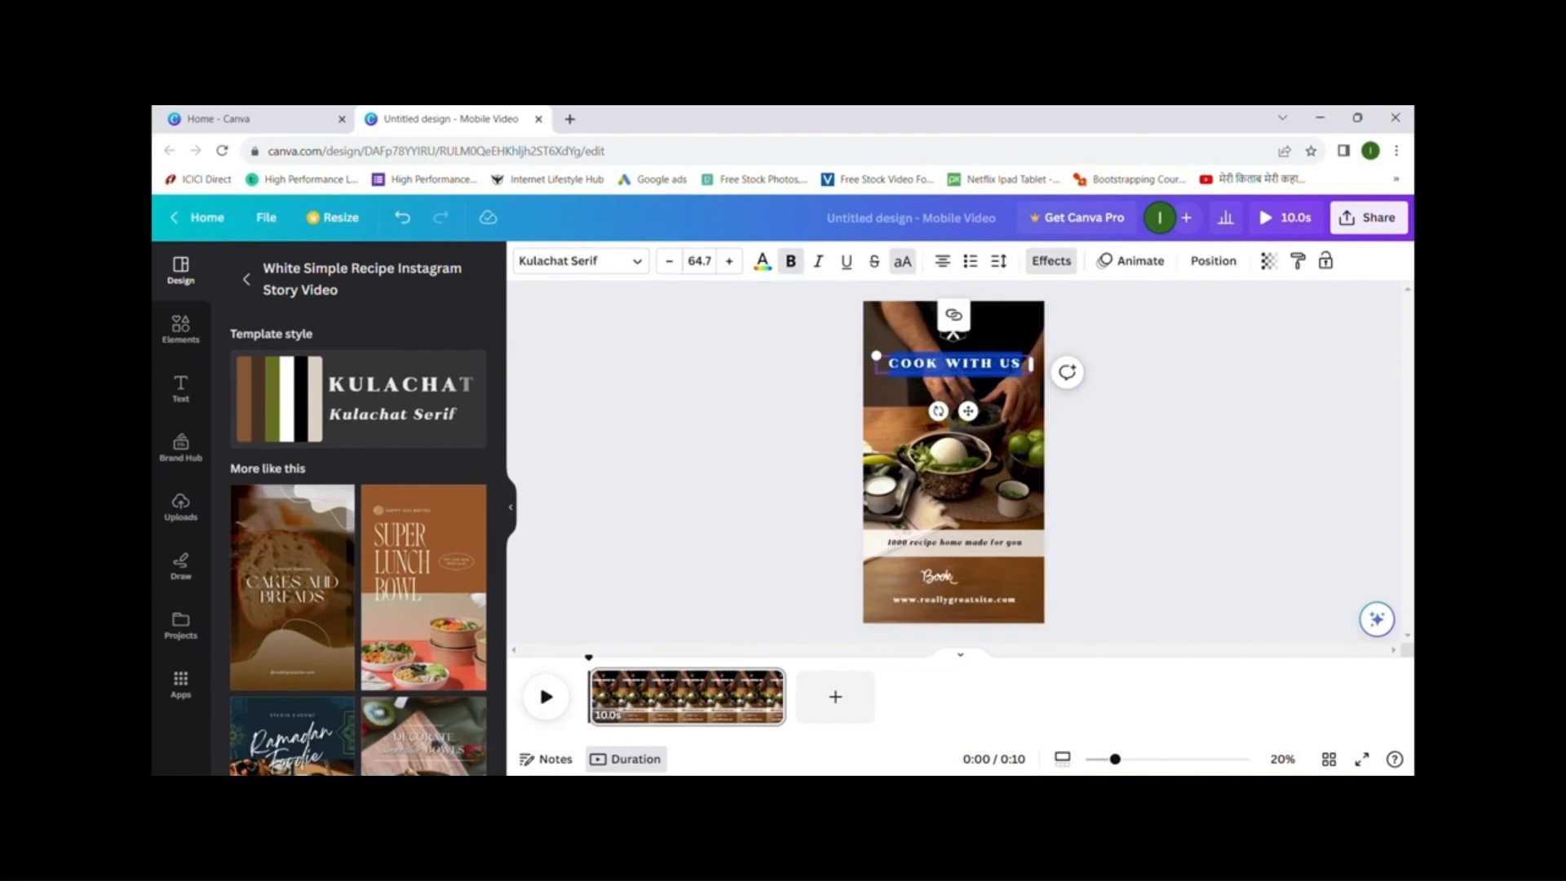
text(KITCHEN PARTNER)
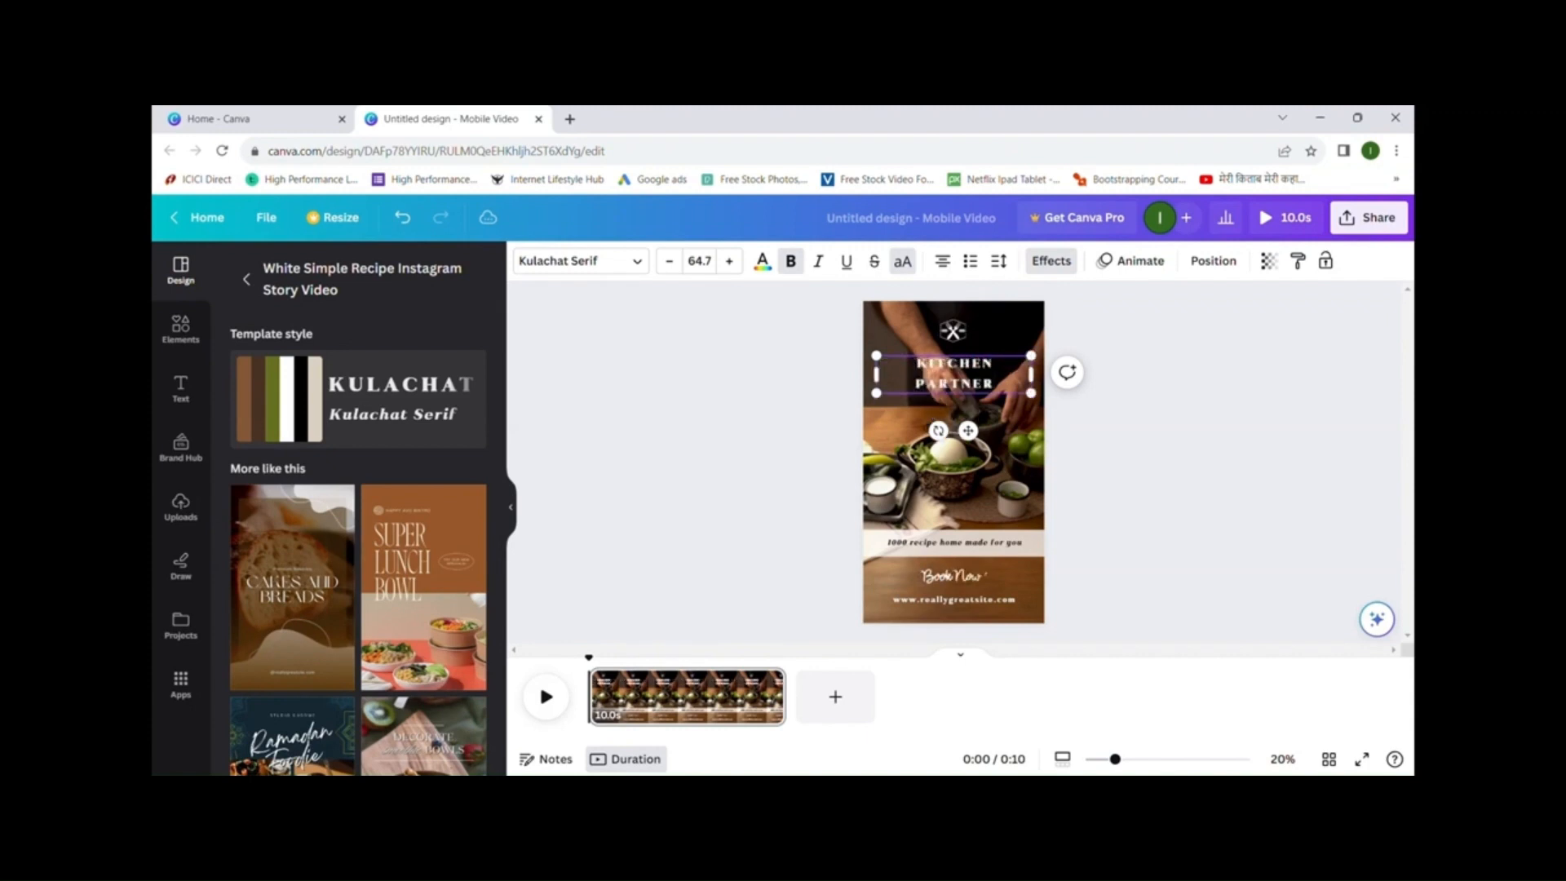
key(Return)
text(HUM TUM)
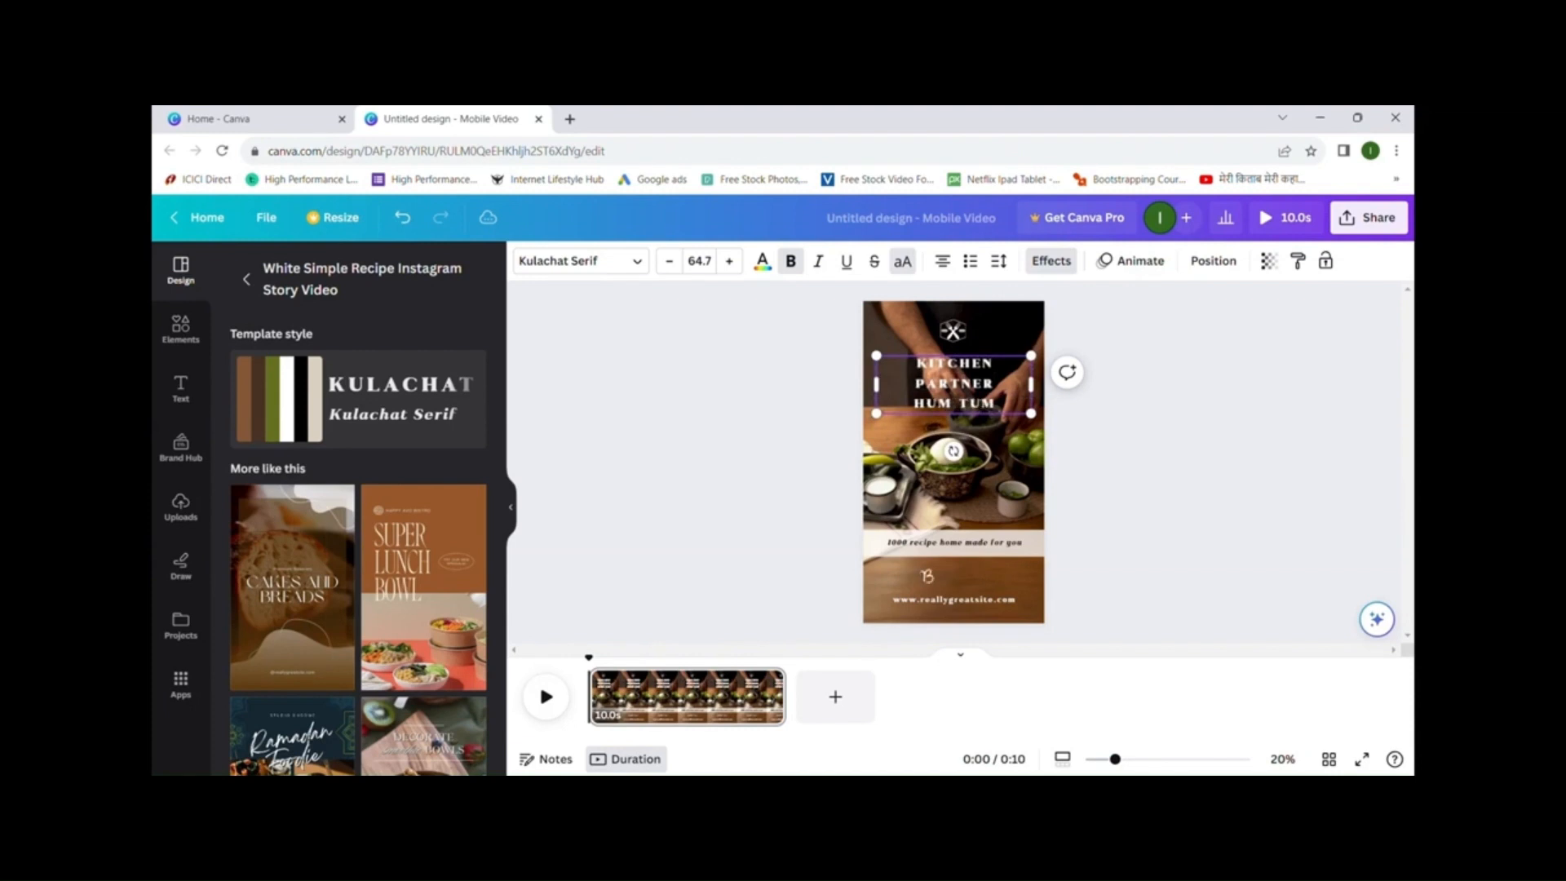
click(1241, 497)
- Rewrite the tagline as 'Tue Thur Sat' / 'New Recipe' and delete the Book Now sticker
click(1005, 546)
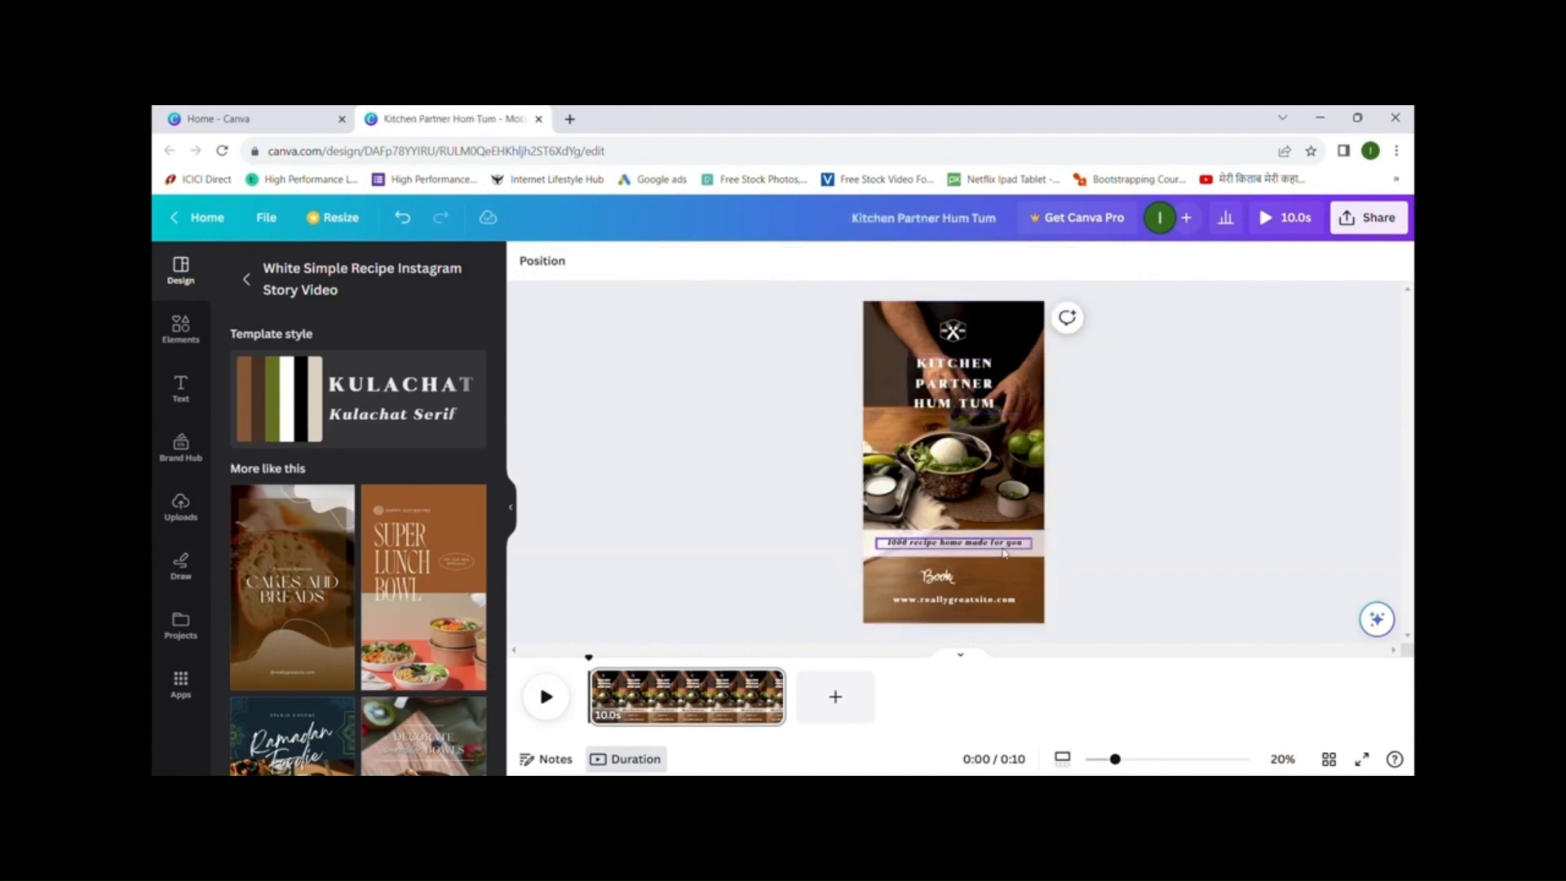
click(1005, 547)
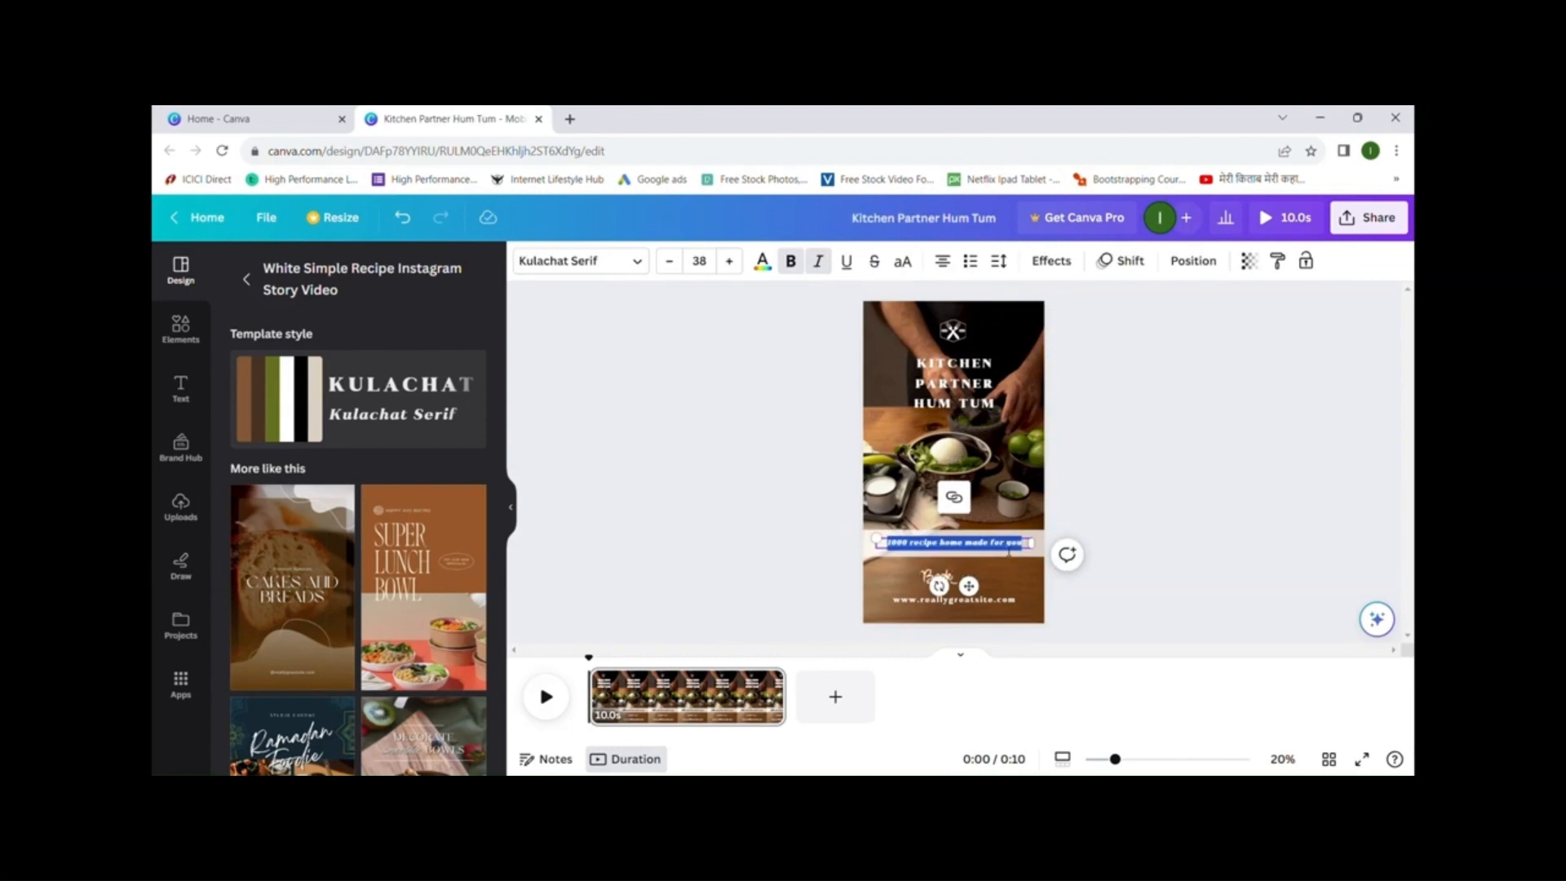
key(BackSpace)
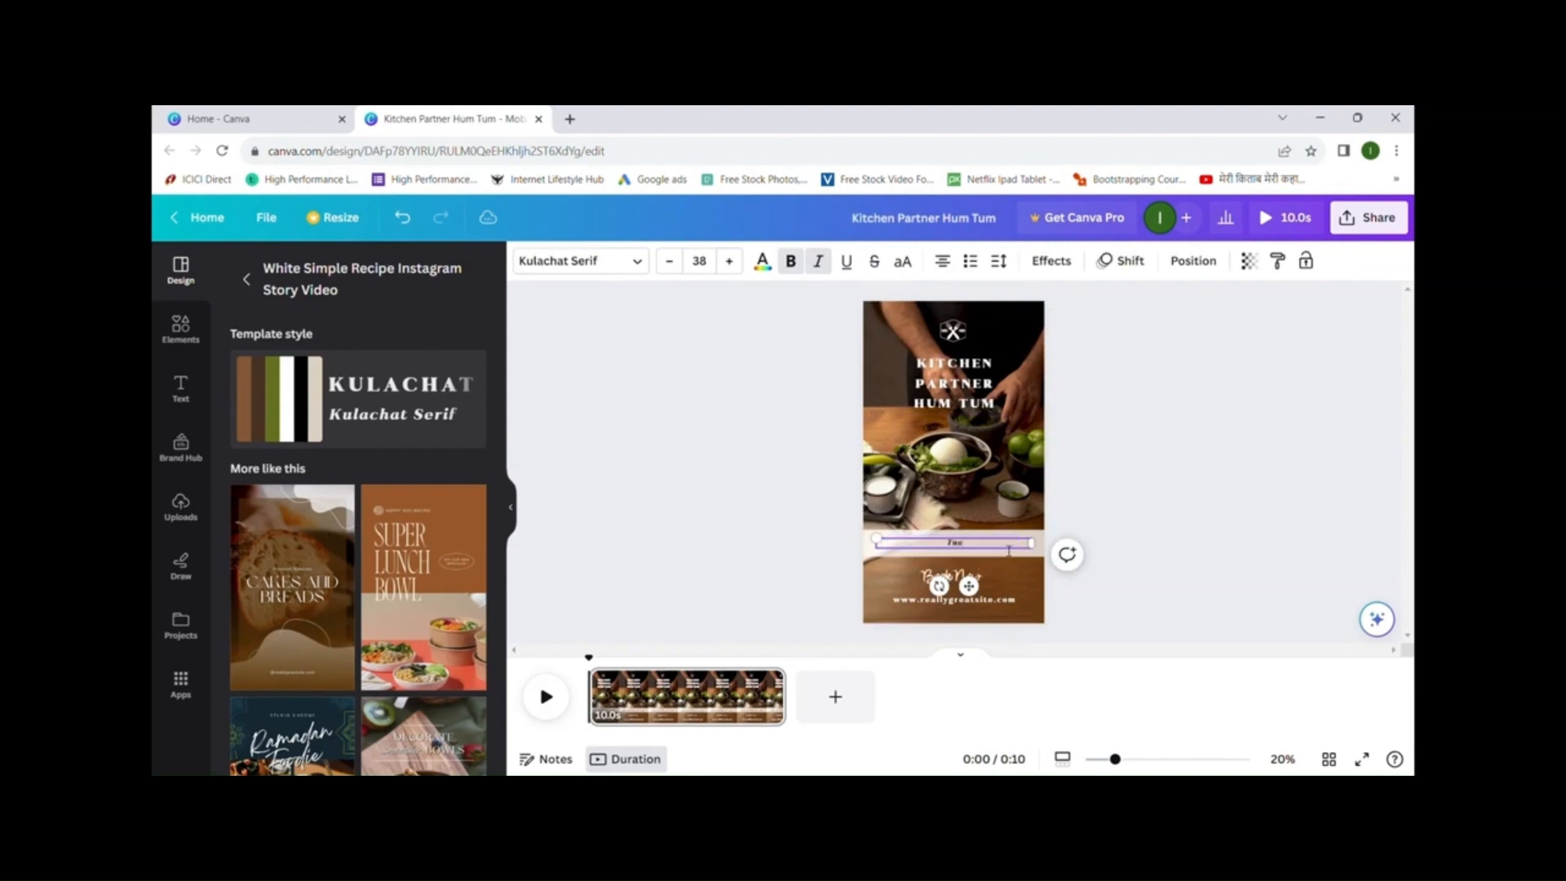
text(Tue Thur Sat)
key(Return)
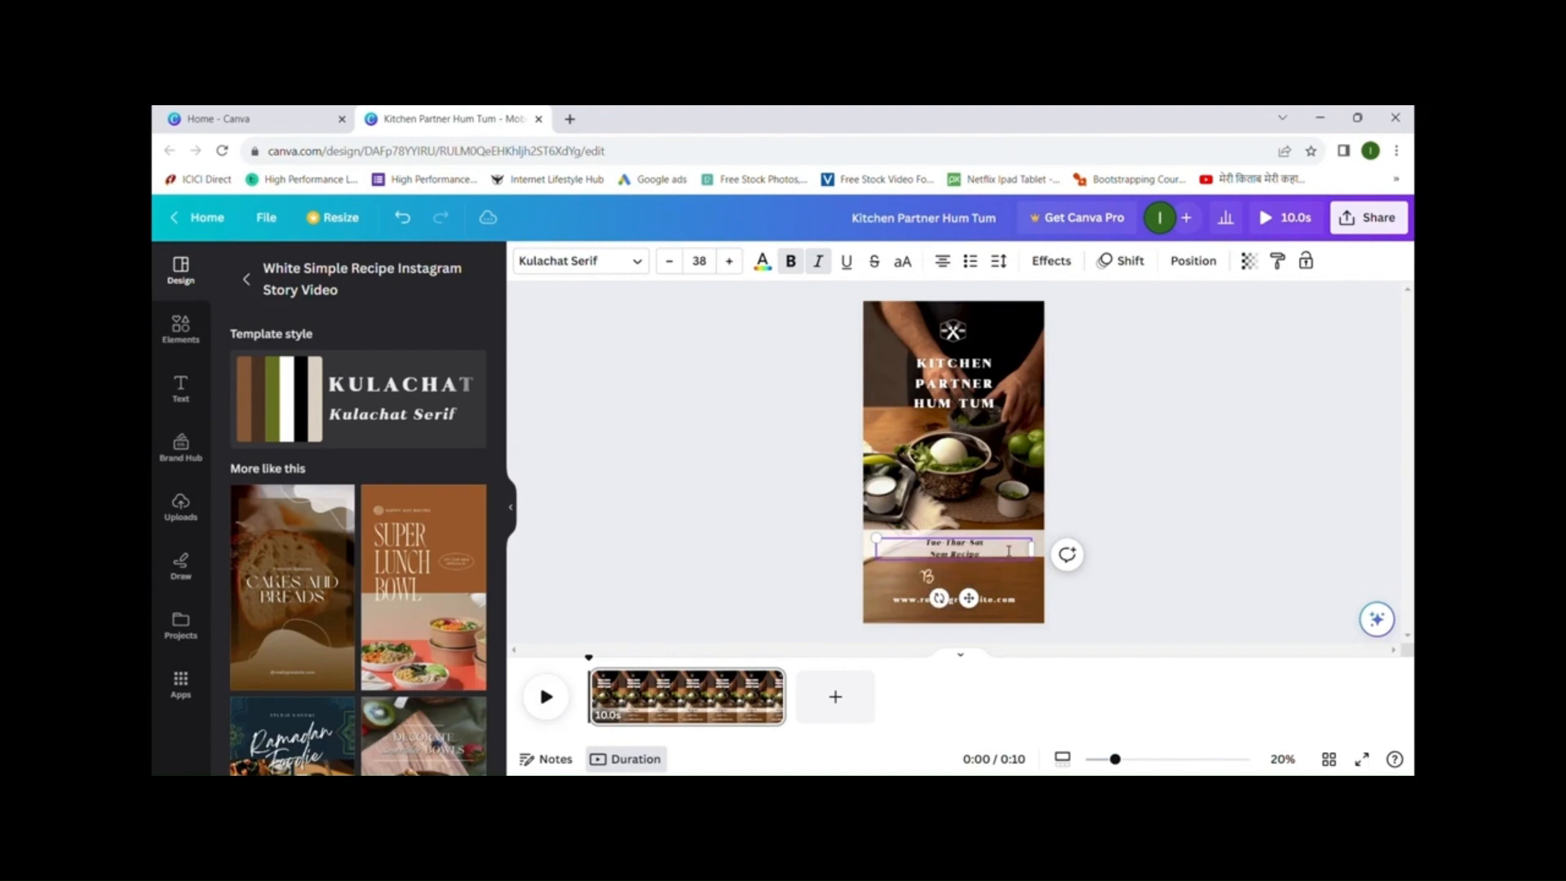
click(966, 495)
drag(971, 555, 972, 550)
click(970, 576)
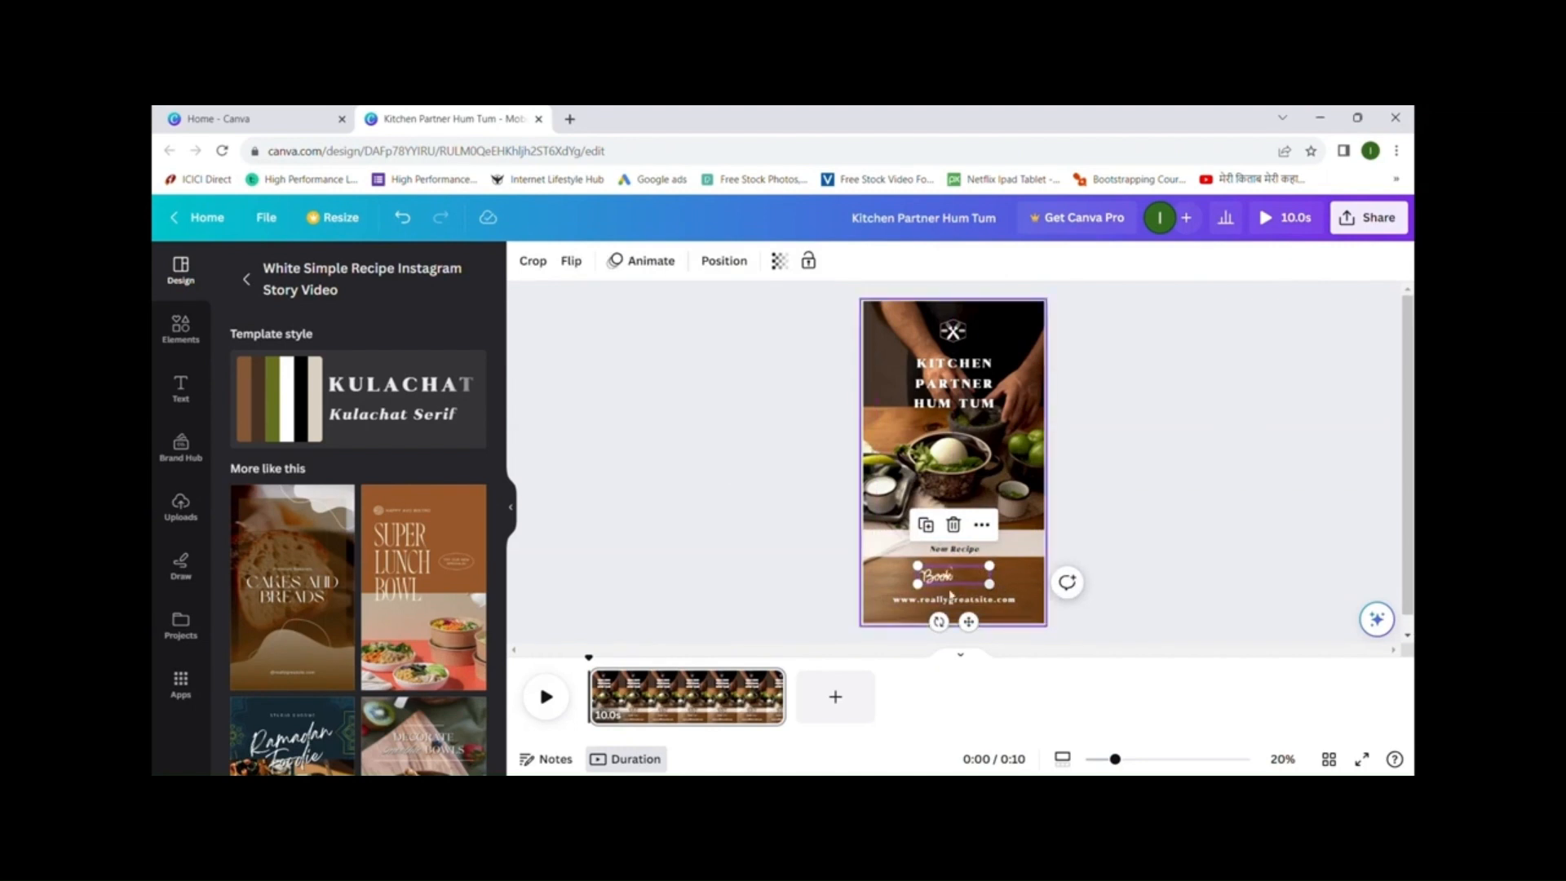
click(960, 531)
- Add a red SUBSCRIBE button graphic from an elements search and move it to the page bottom
click(180, 327)
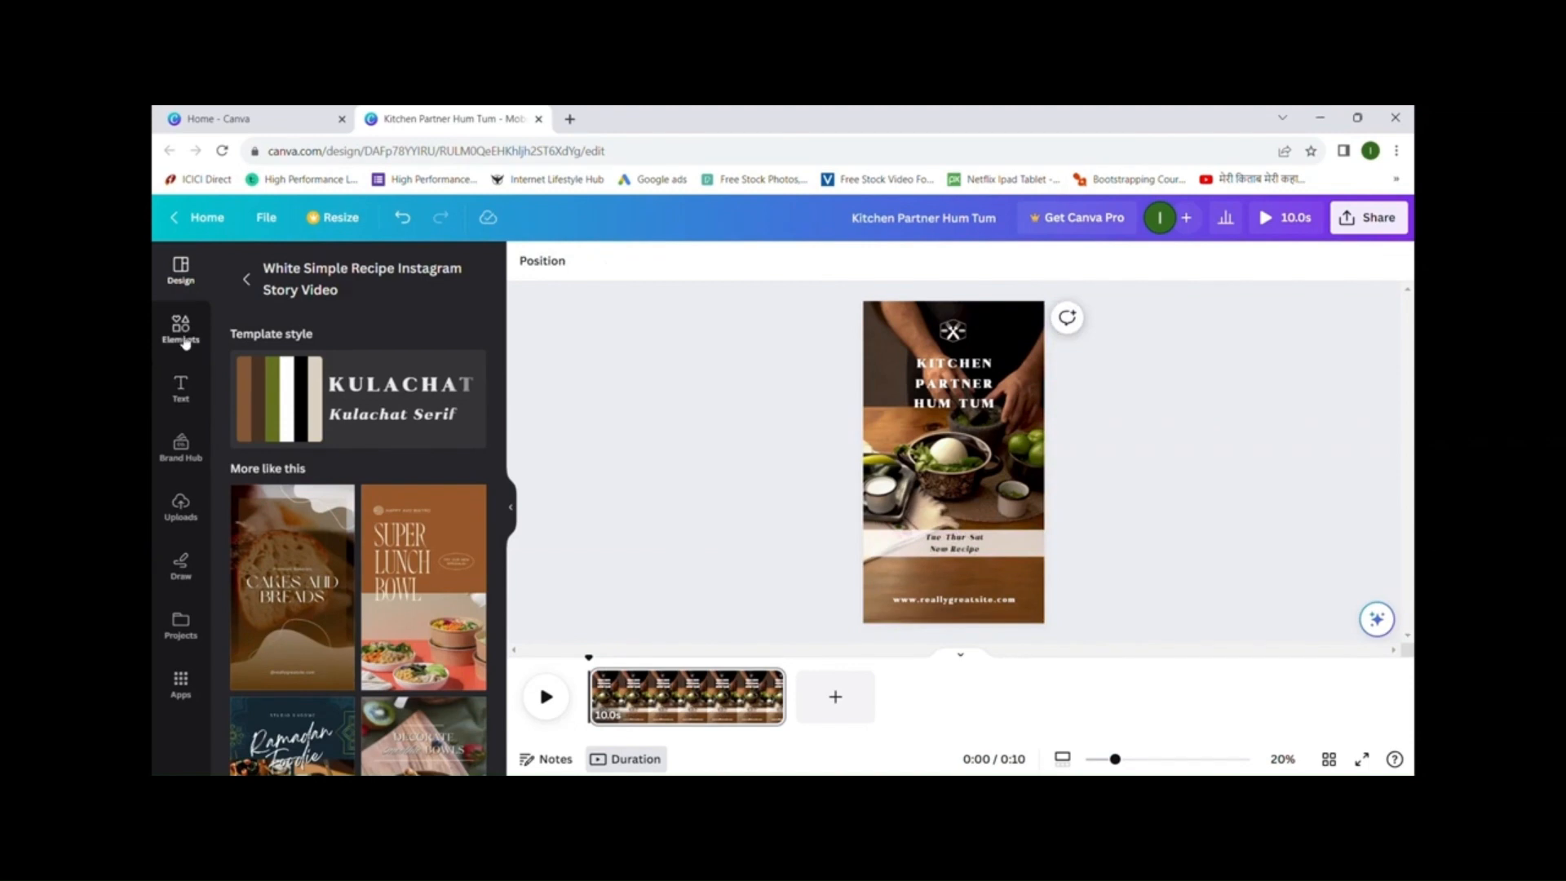
click(329, 272)
text(subsc)
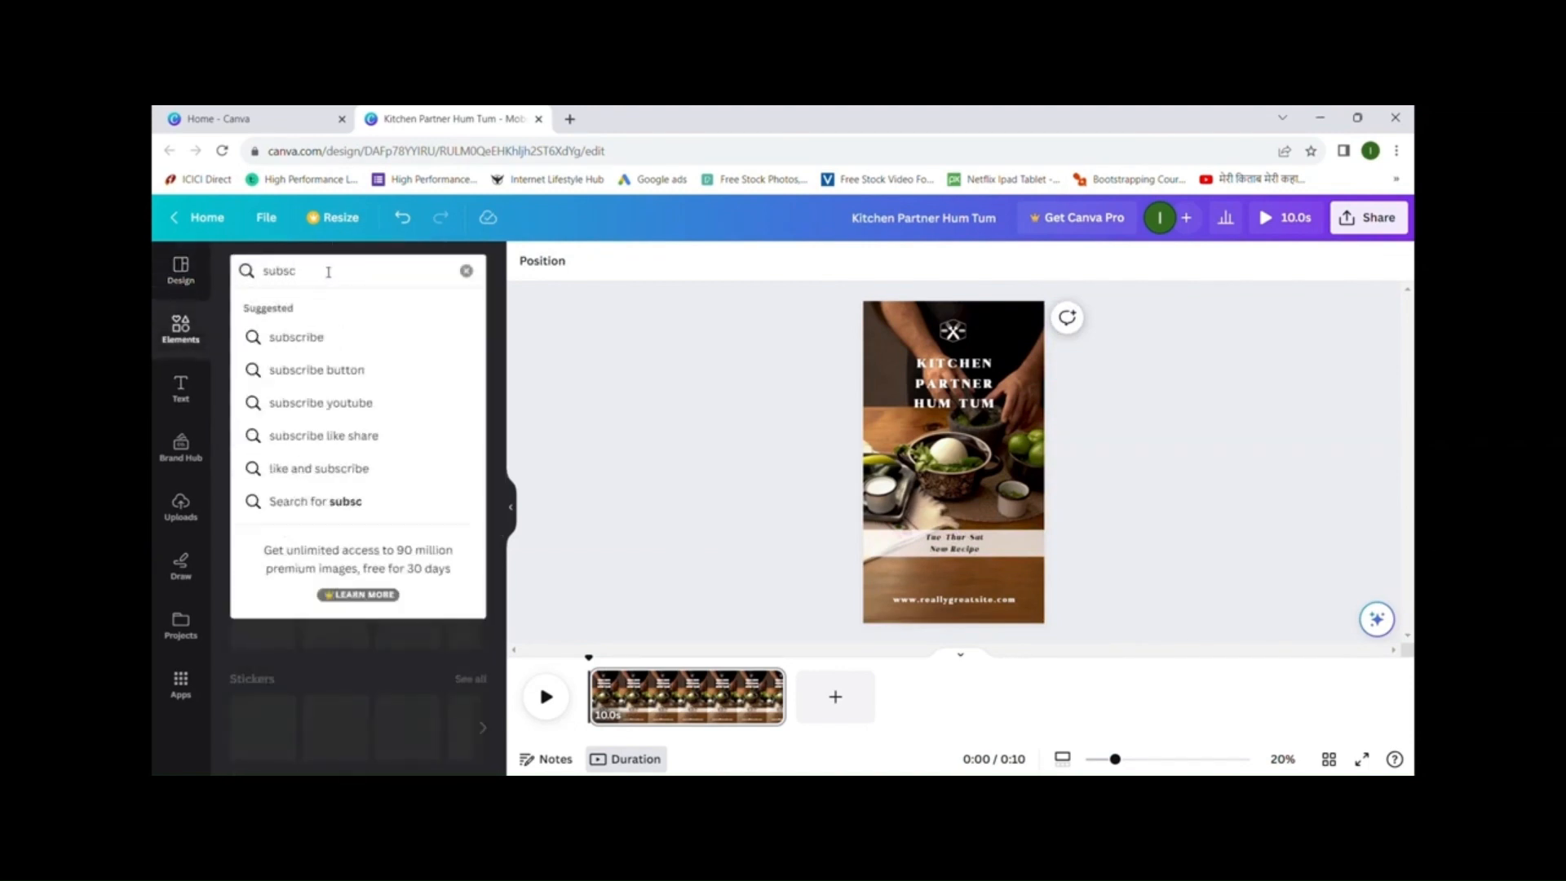
click(349, 372)
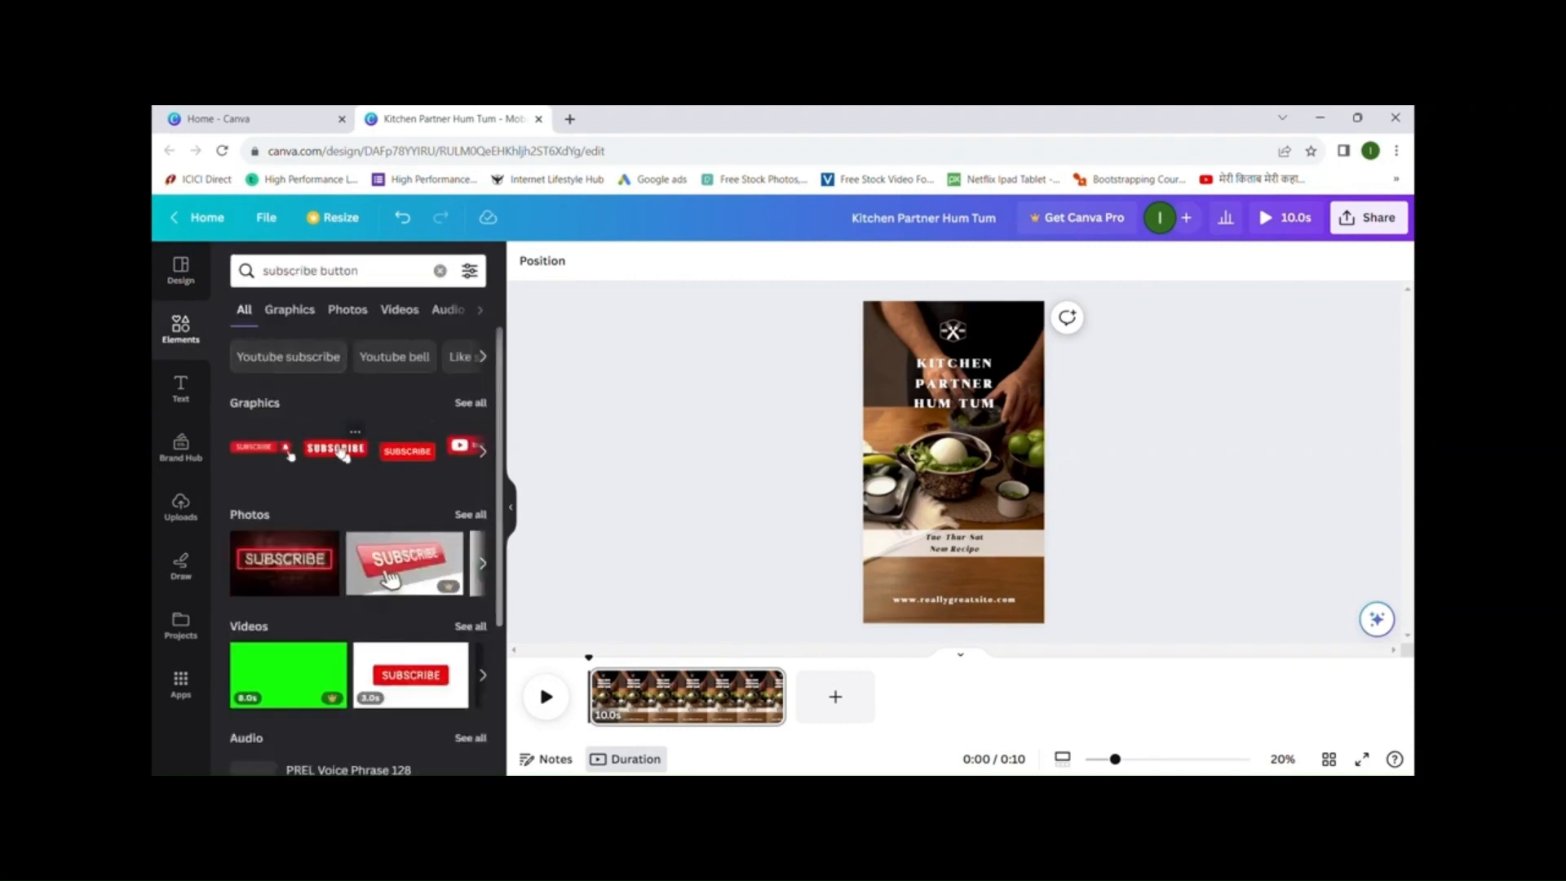
scroll(351, 514, down, 1)
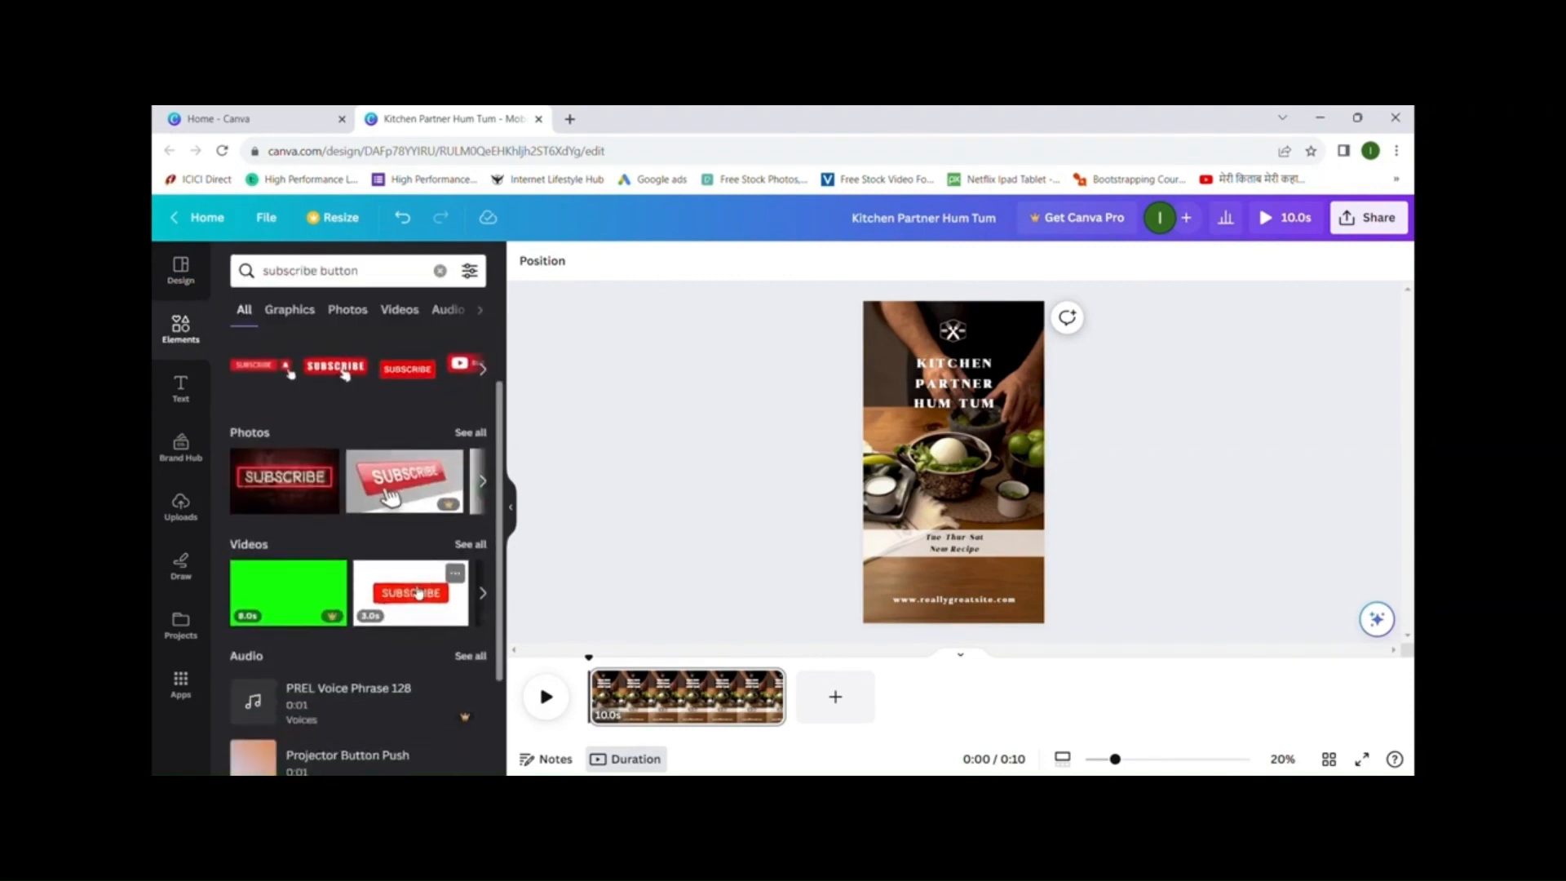
scroll(408, 384, up, 1)
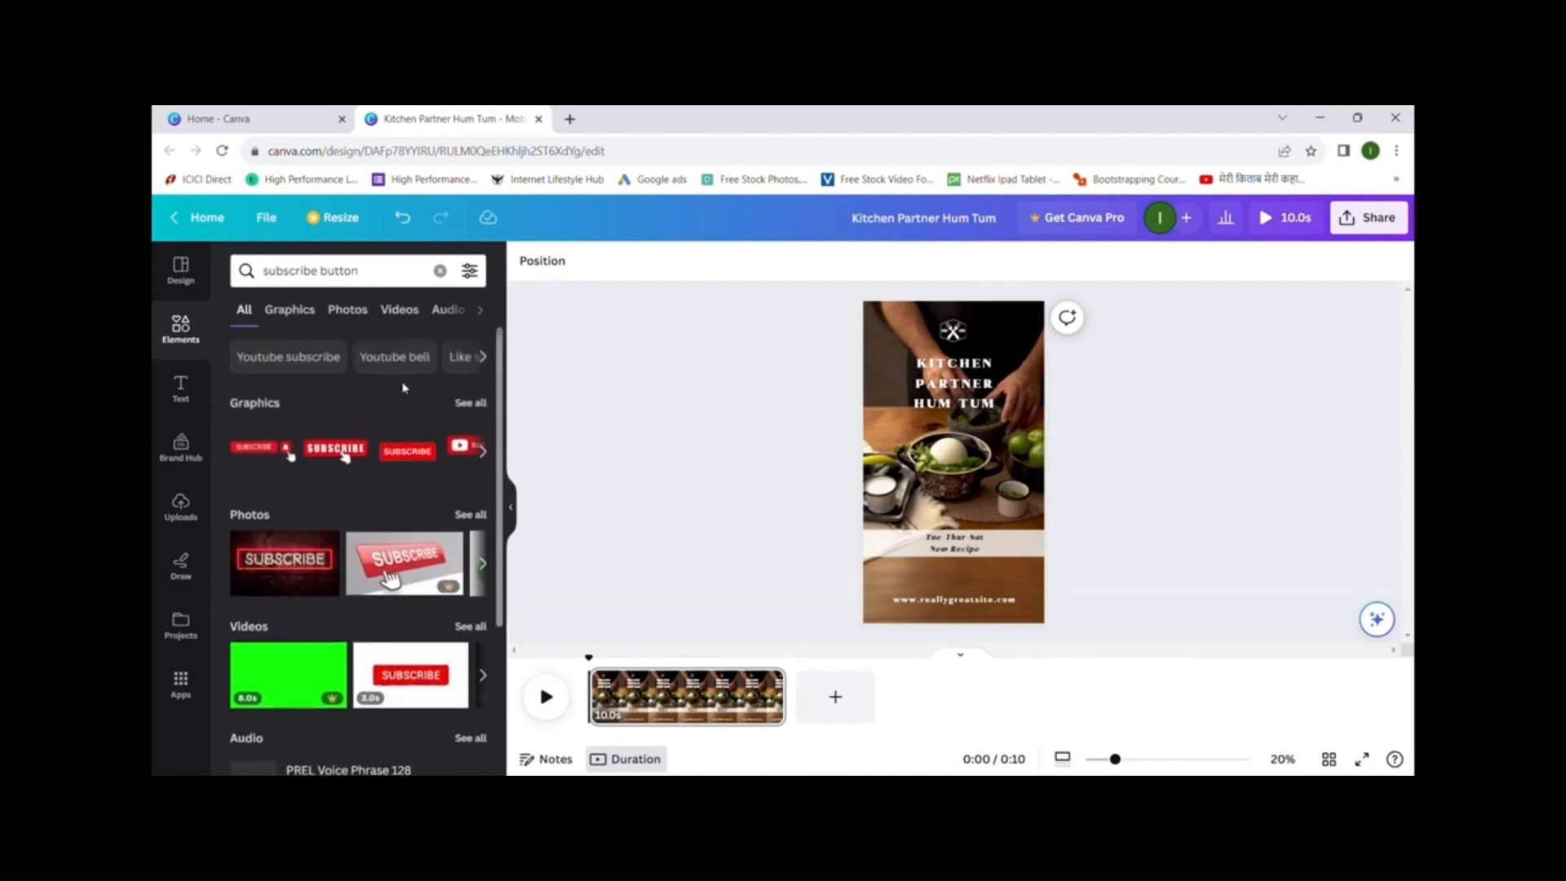
click(419, 463)
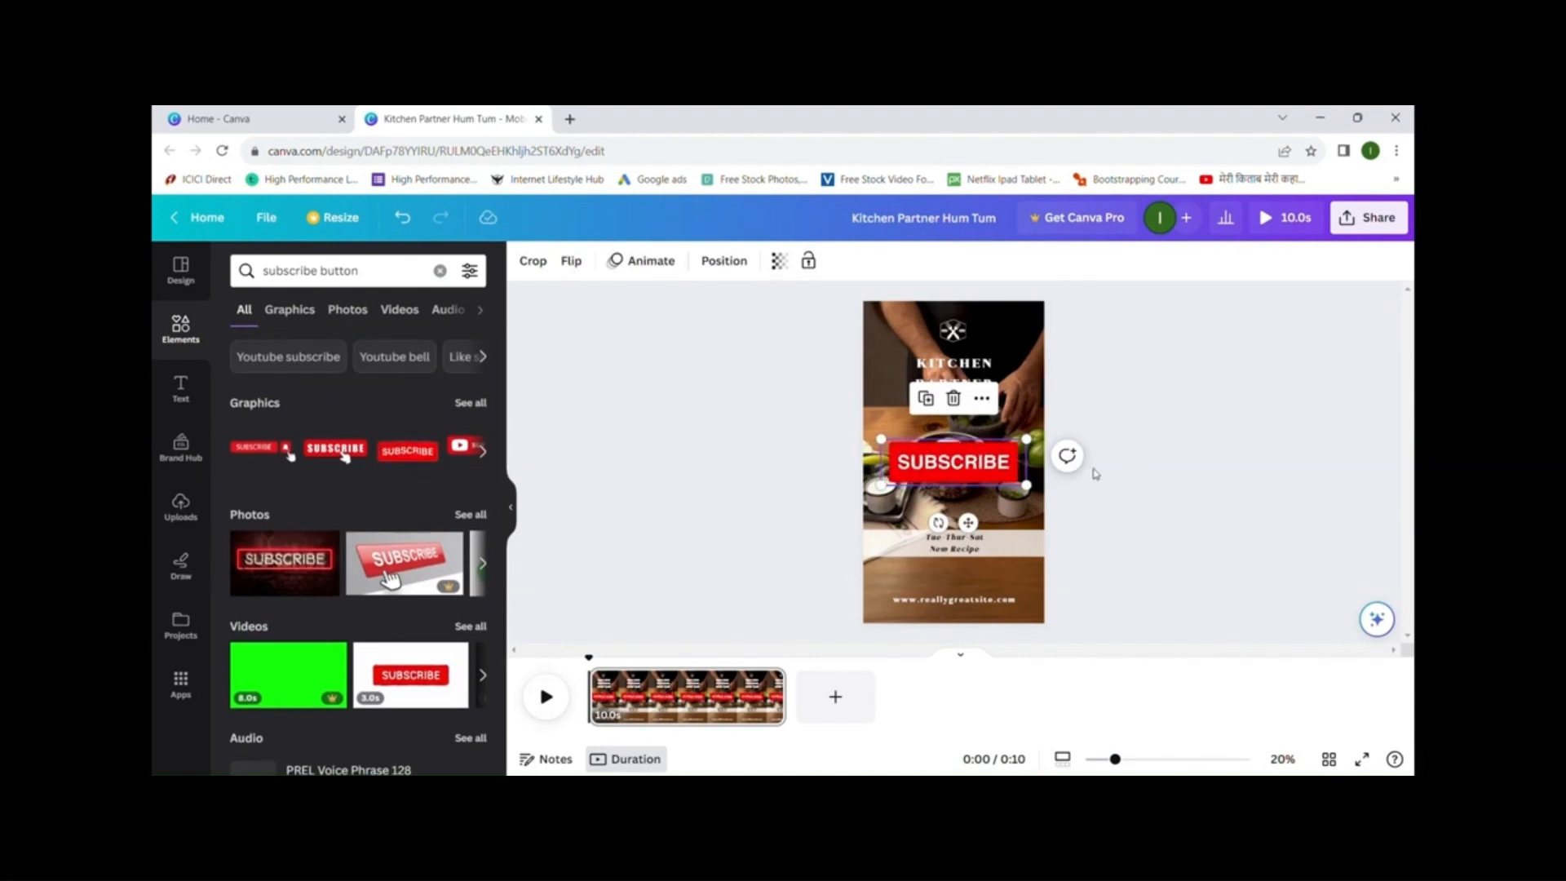
drag(1000, 469, 983, 580)
- Delete the website address text and the fork-and-knife logo icon
double_click(979, 599)
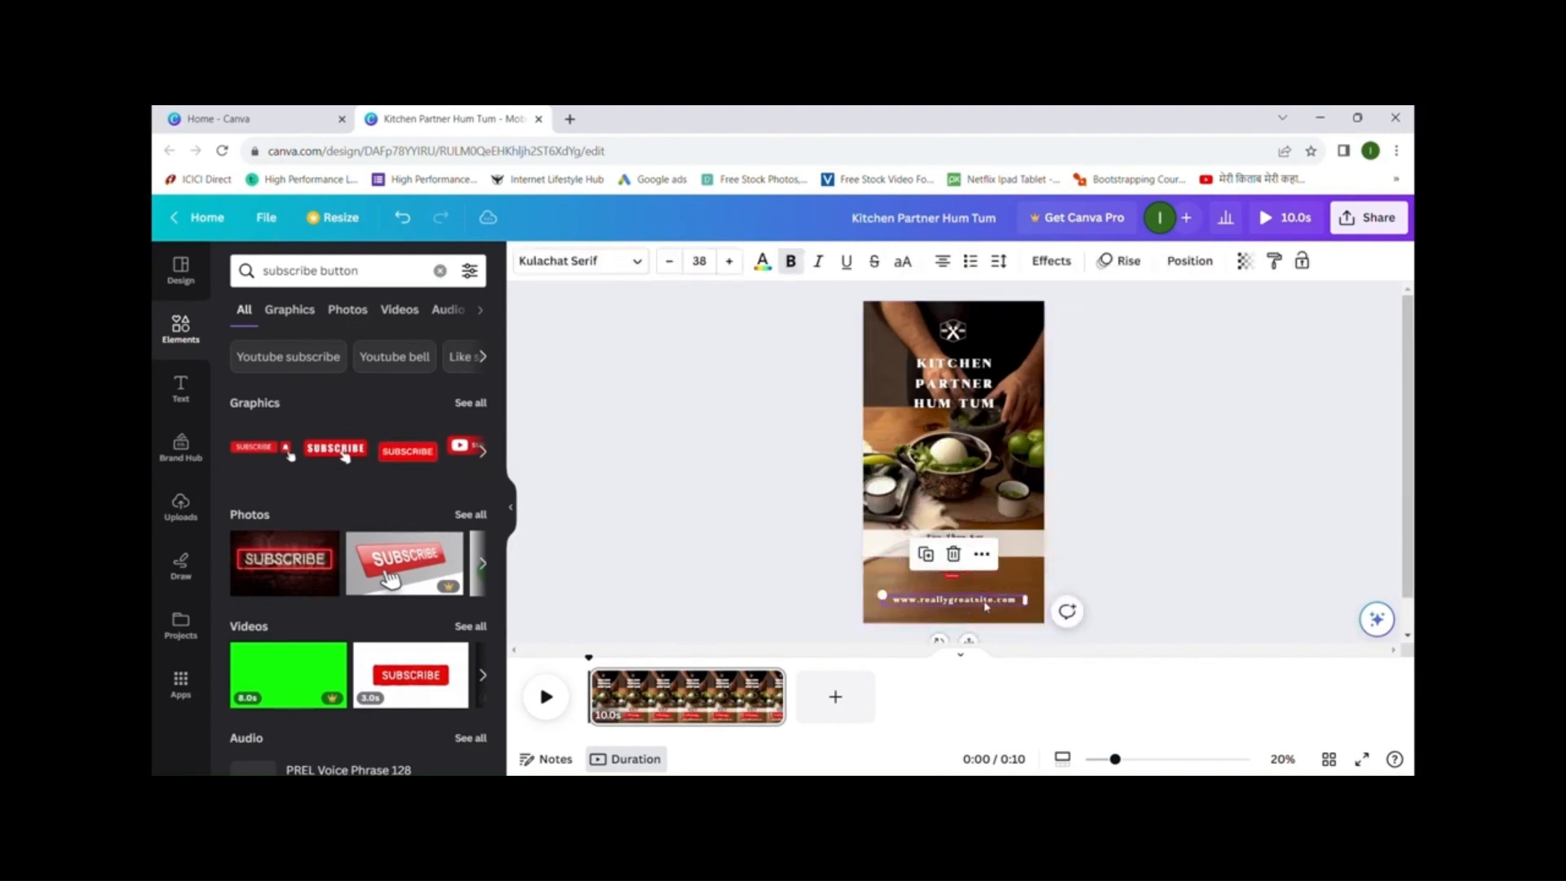
key(BackSpace)
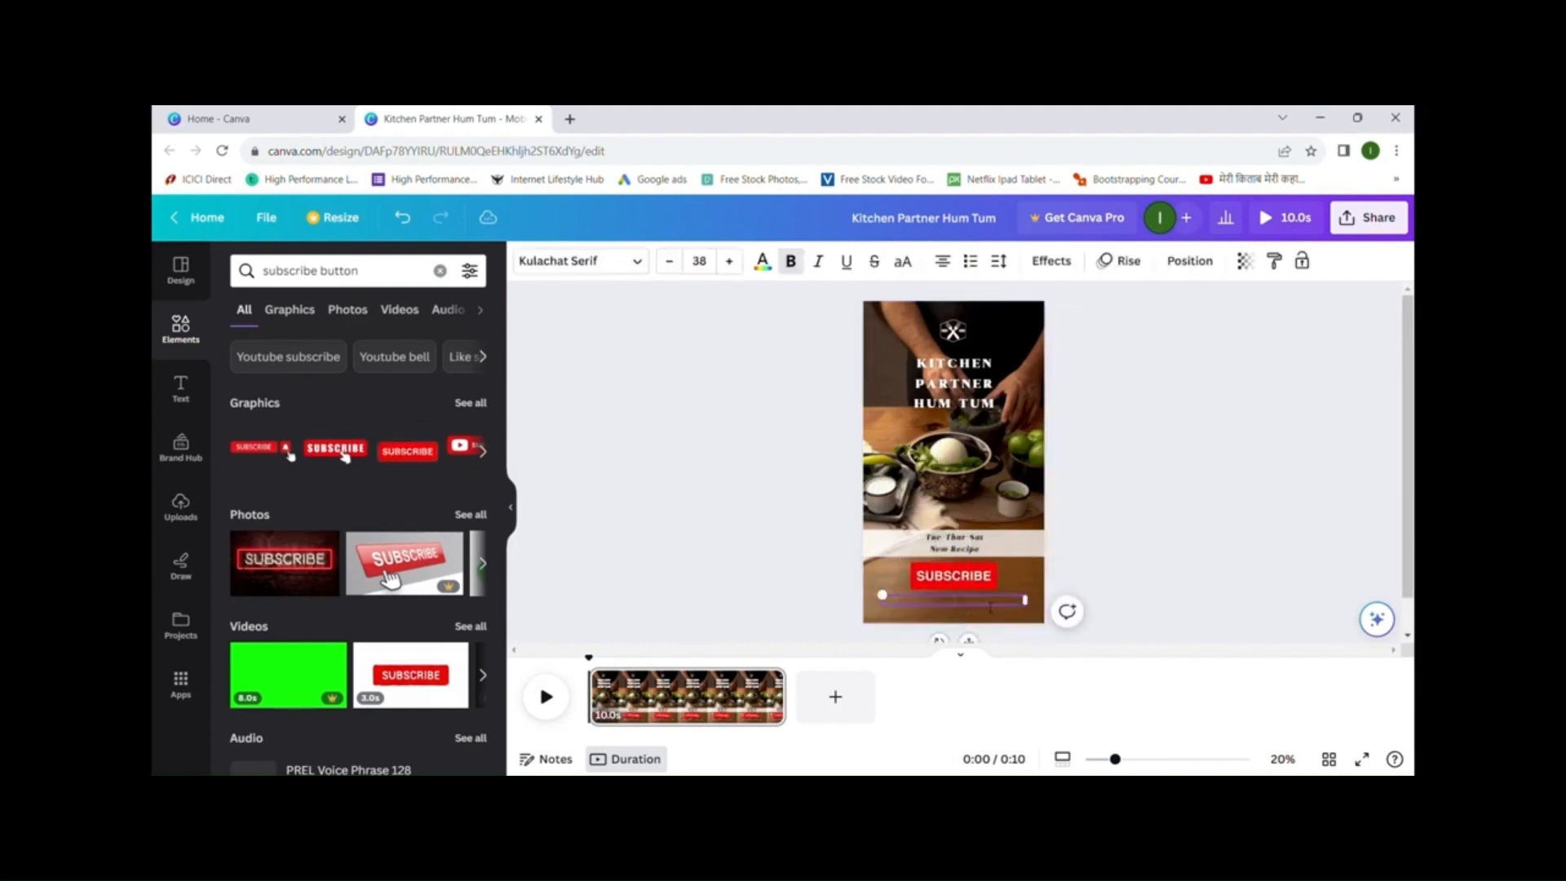
click(965, 332)
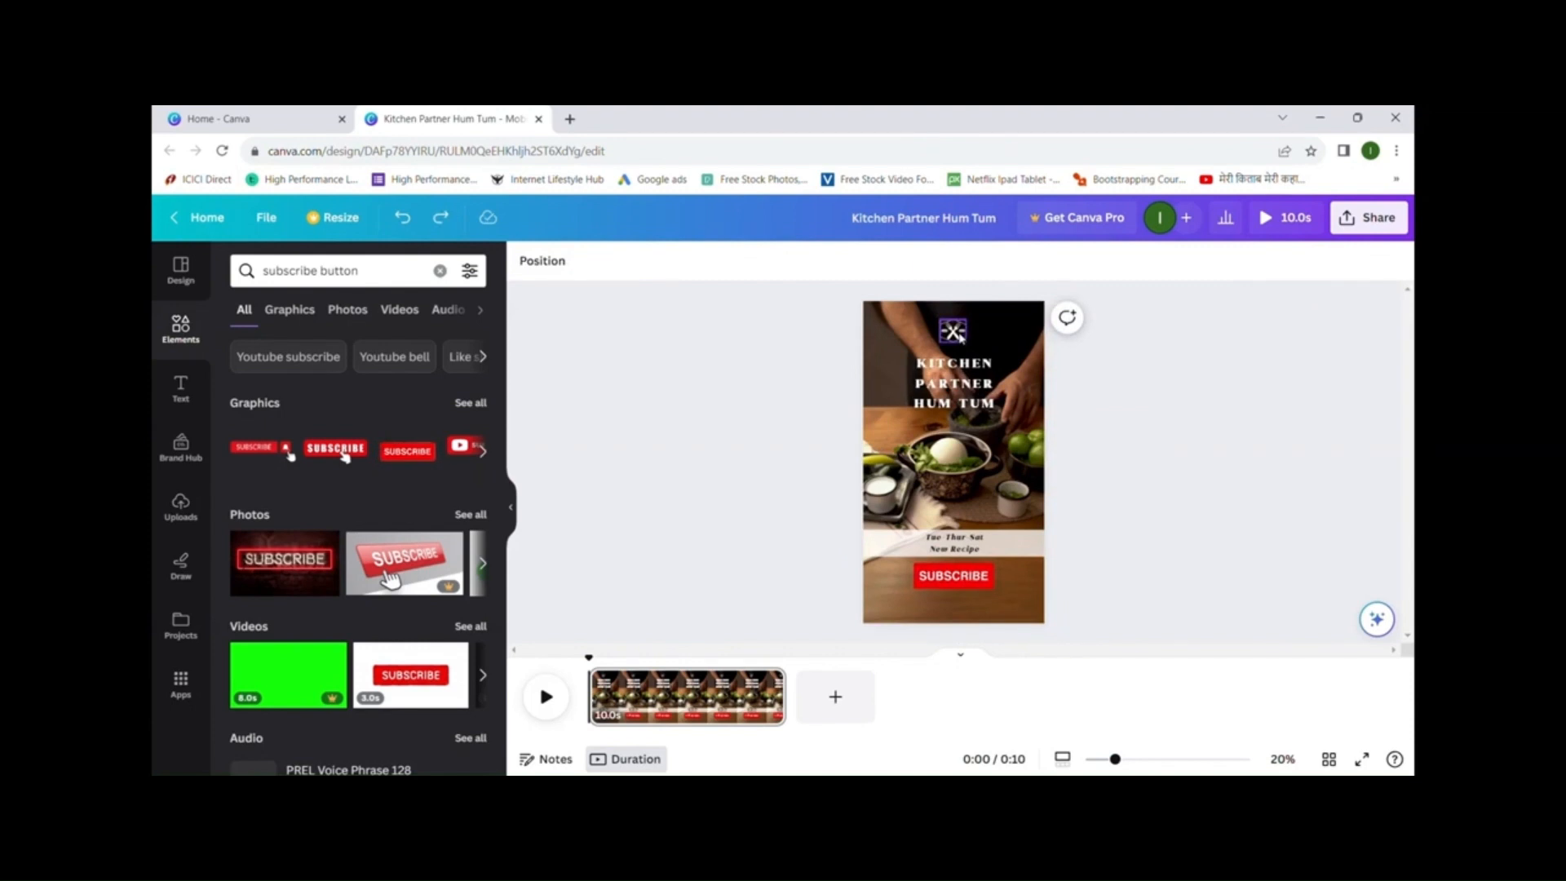
click(957, 334)
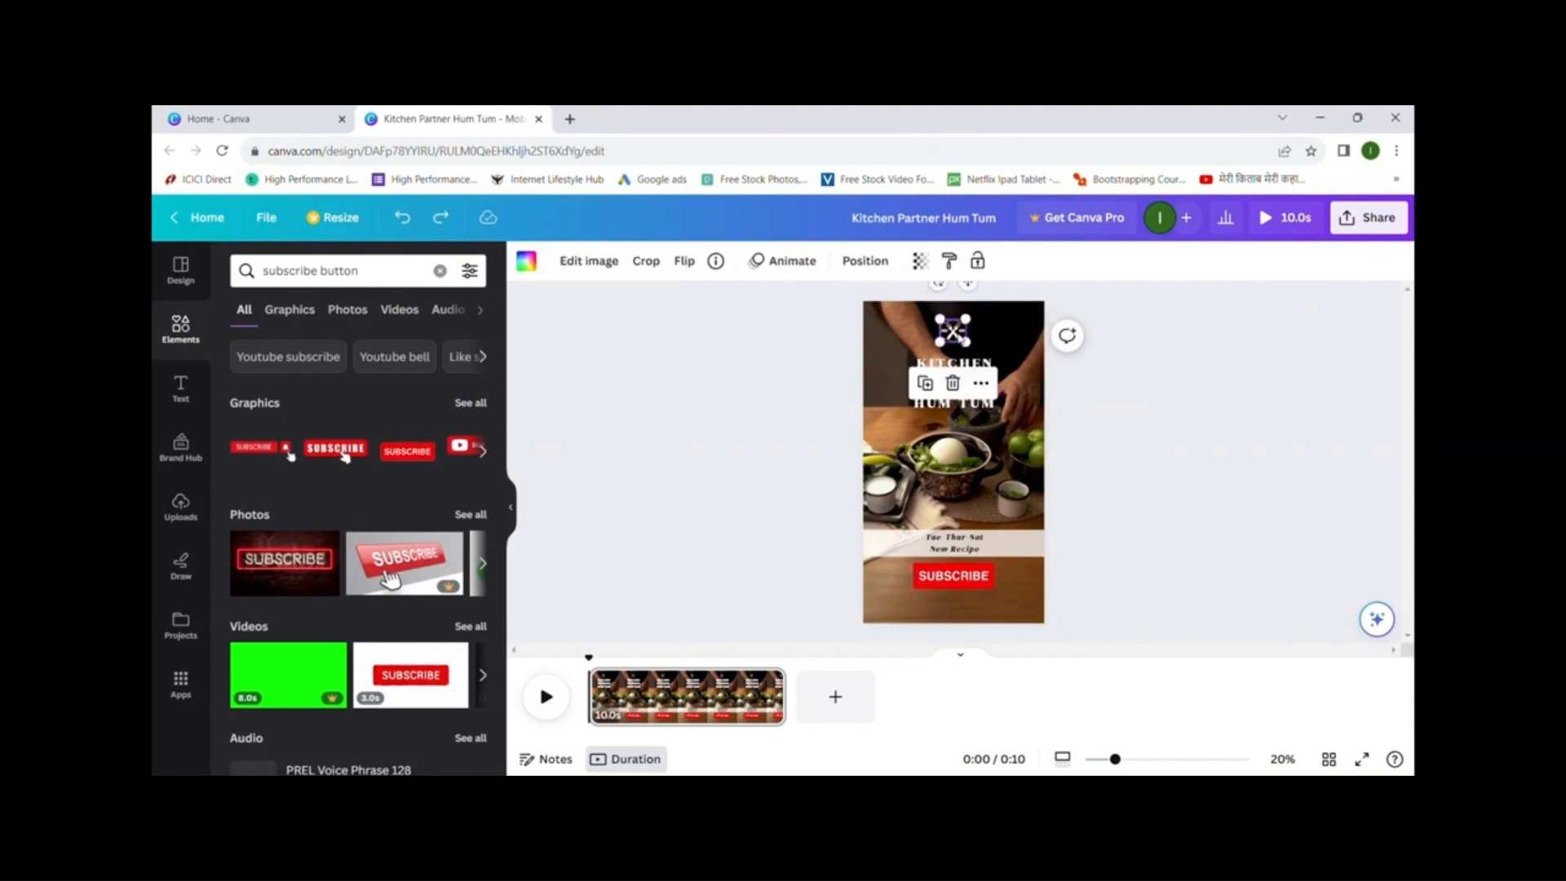
key(Delete)
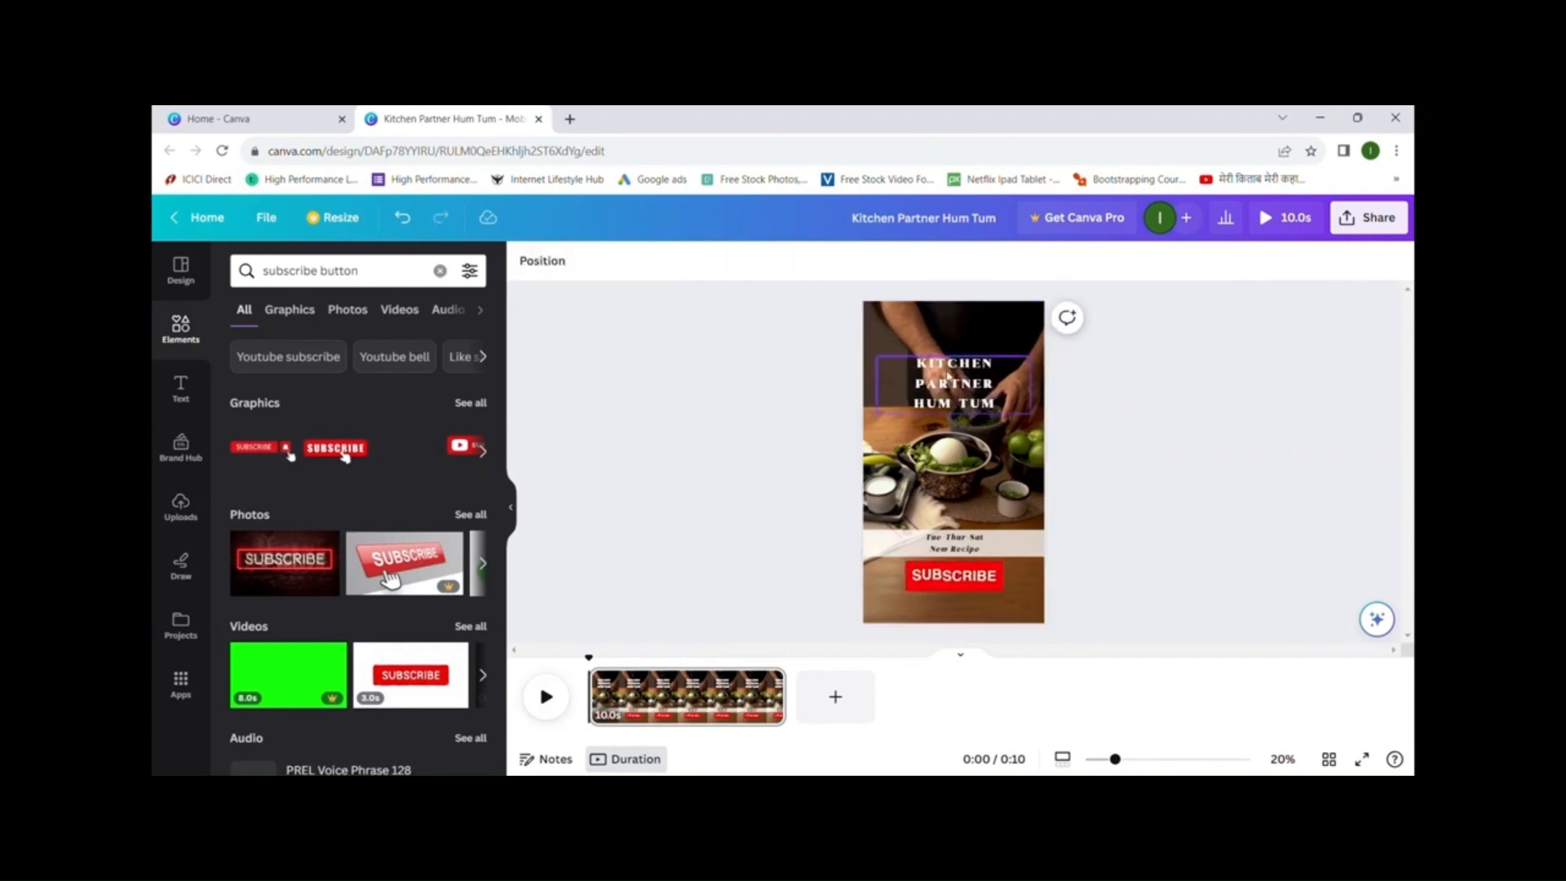
click(954, 359)
- Move the headline up, try red, underline it and enlarge it to size 79.7
drag(954, 360, 954, 347)
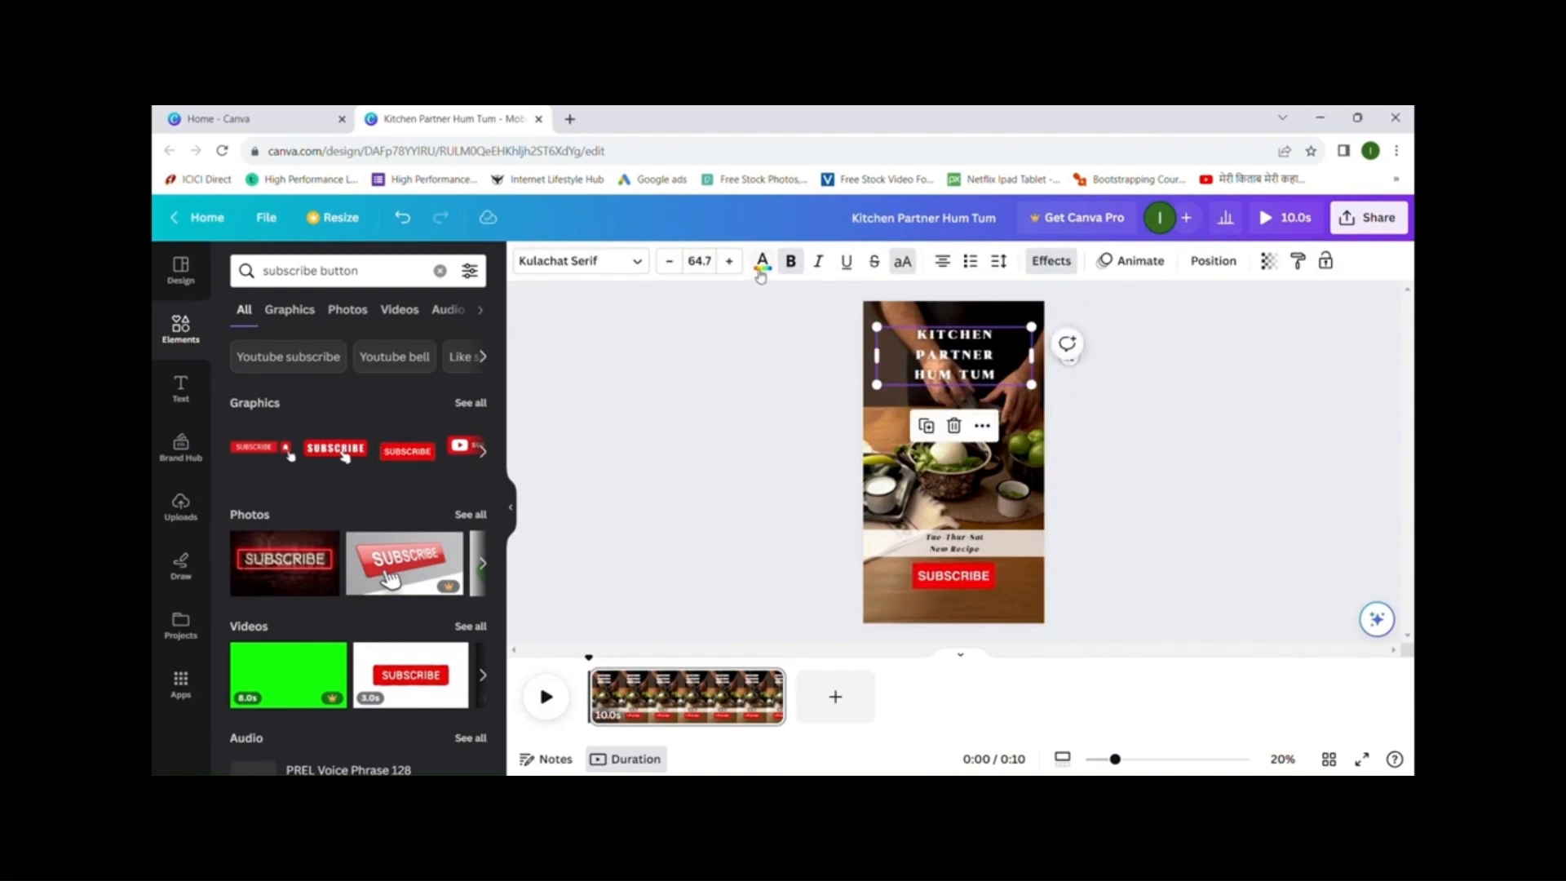
click(764, 266)
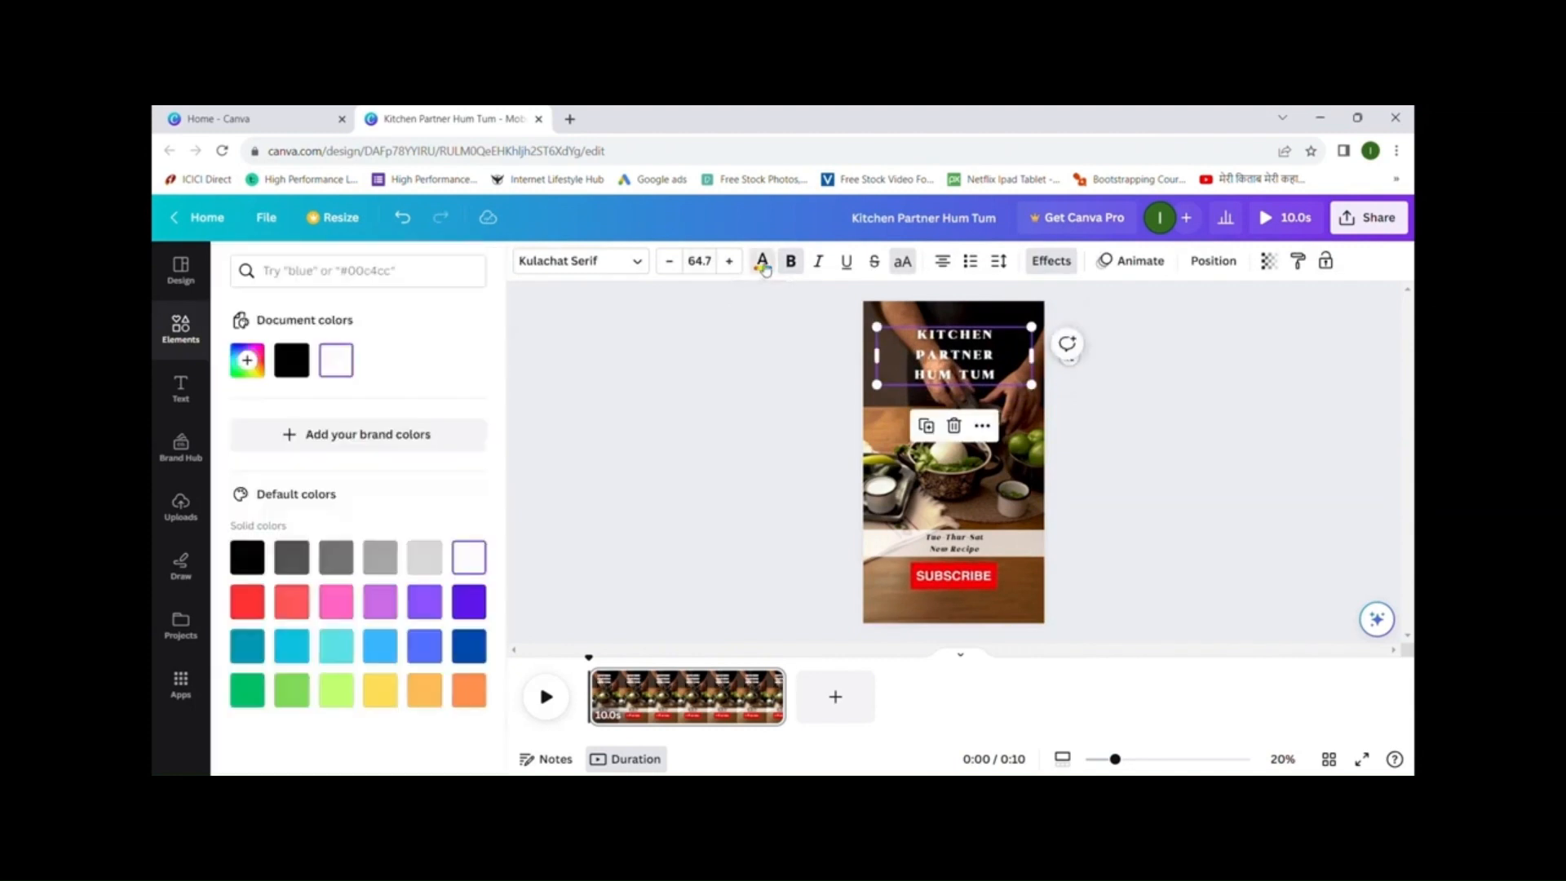
click(249, 612)
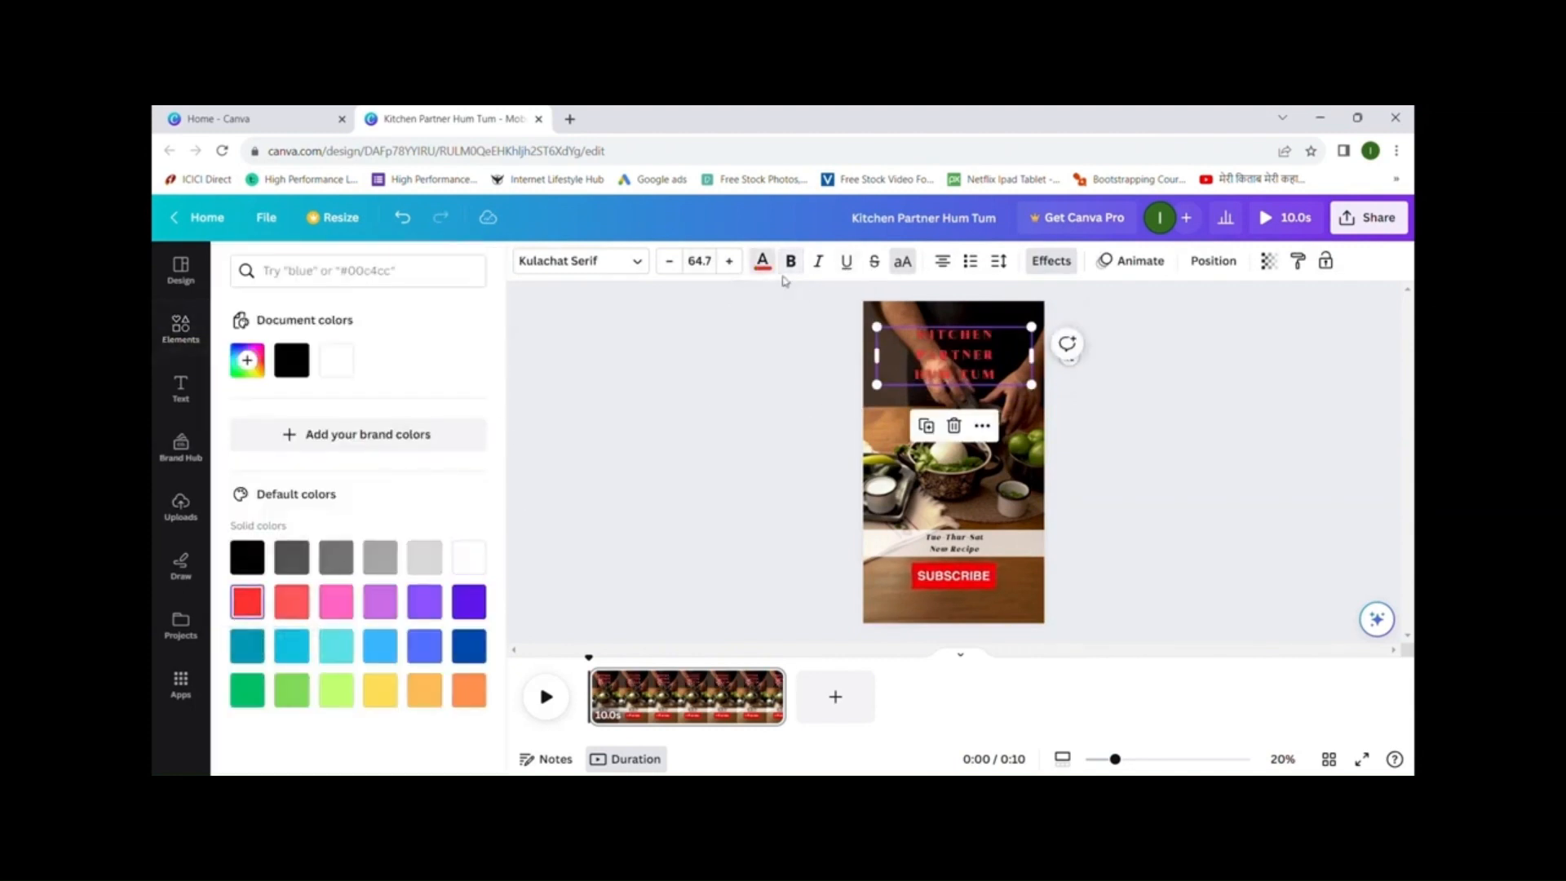
click(847, 263)
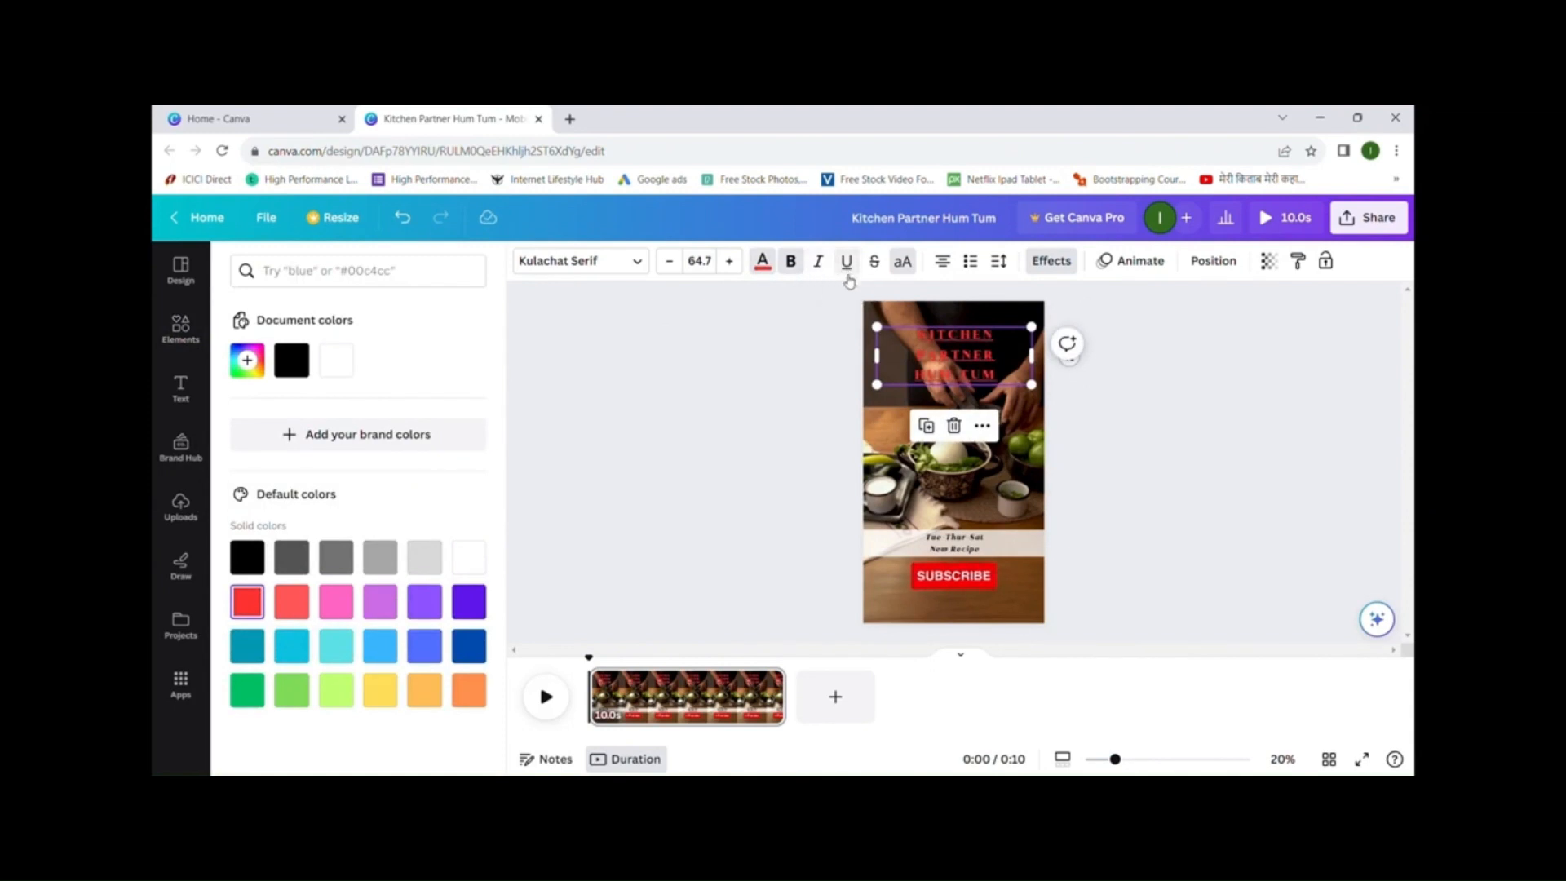
click(732, 263)
click(731, 262)
click(732, 263)
click(732, 263)
click(732, 262)
click(731, 263)
click(731, 262)
click(732, 263)
click(732, 263)
click(732, 263)
click(732, 262)
click(732, 263)
click(731, 263)
click(731, 263)
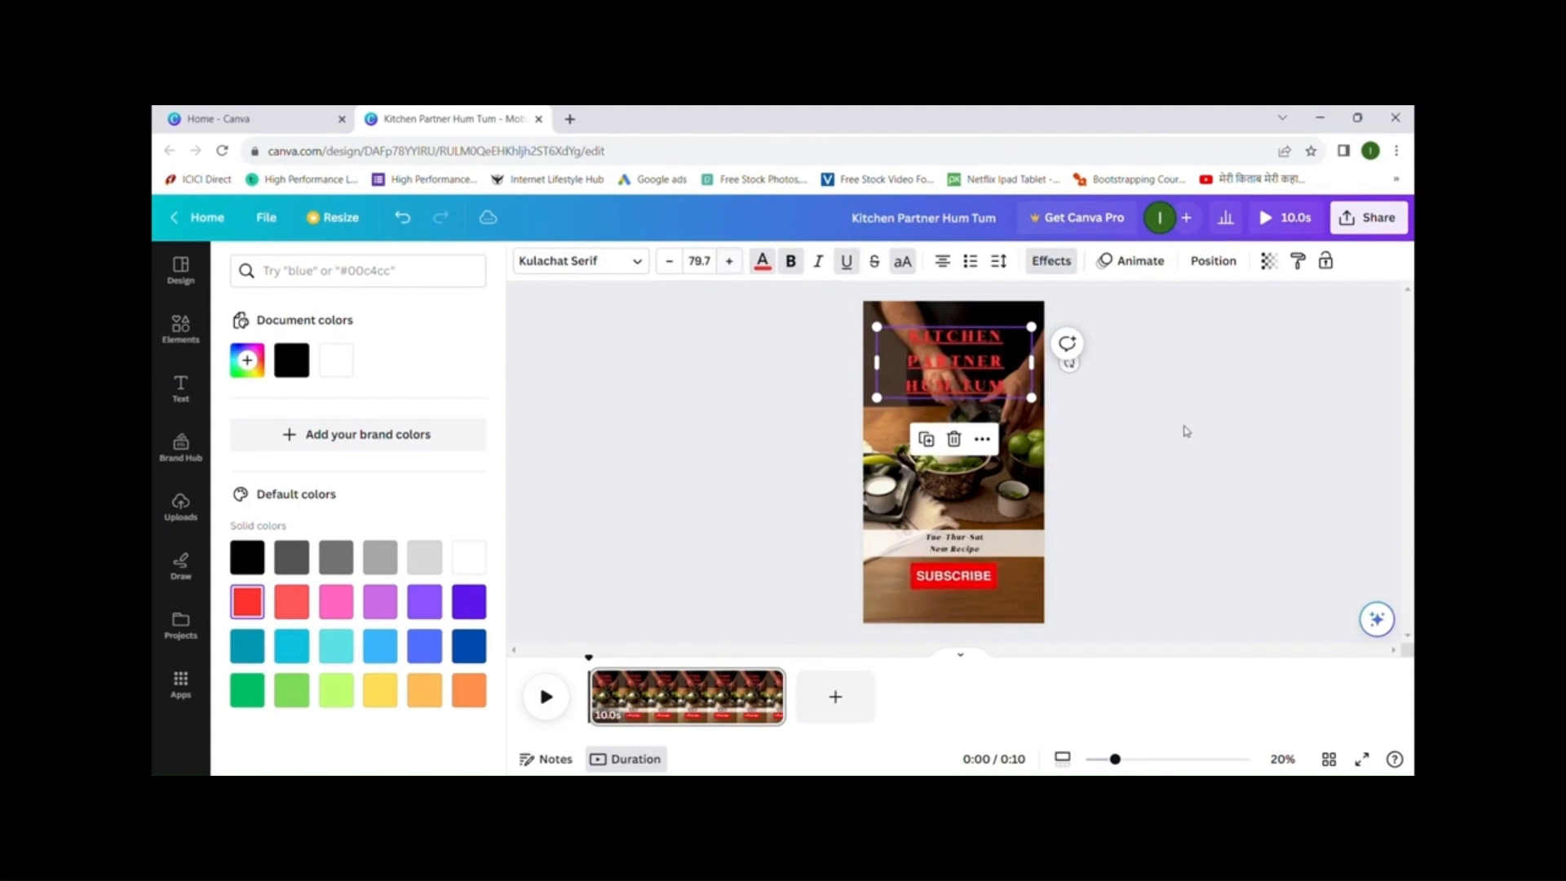
click(1204, 405)
- Set the headline text colour back to white
click(705, 391)
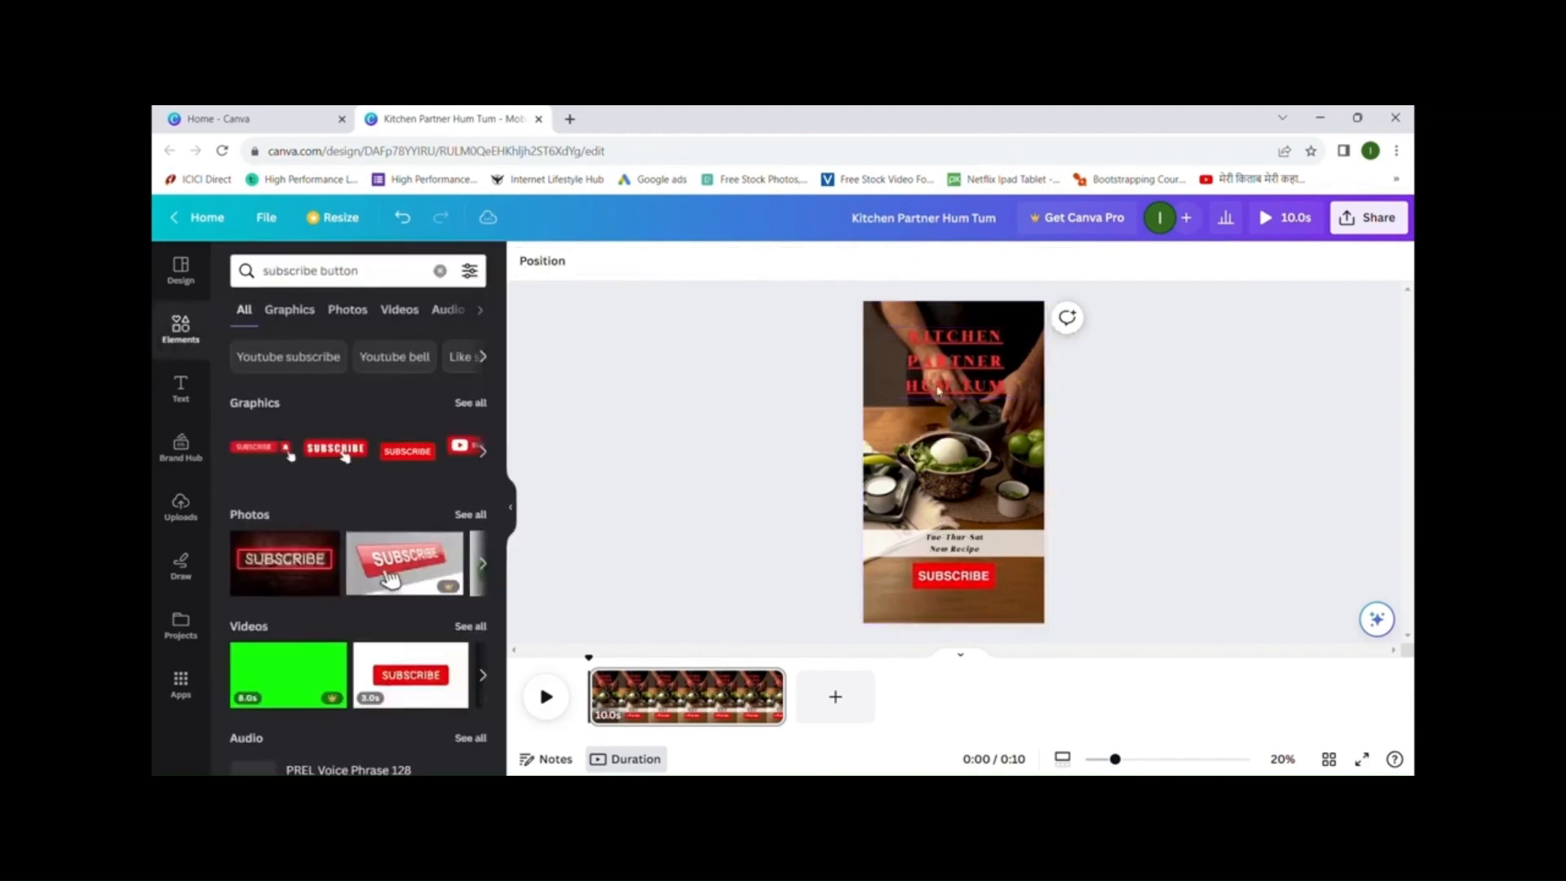
click(992, 380)
click(762, 263)
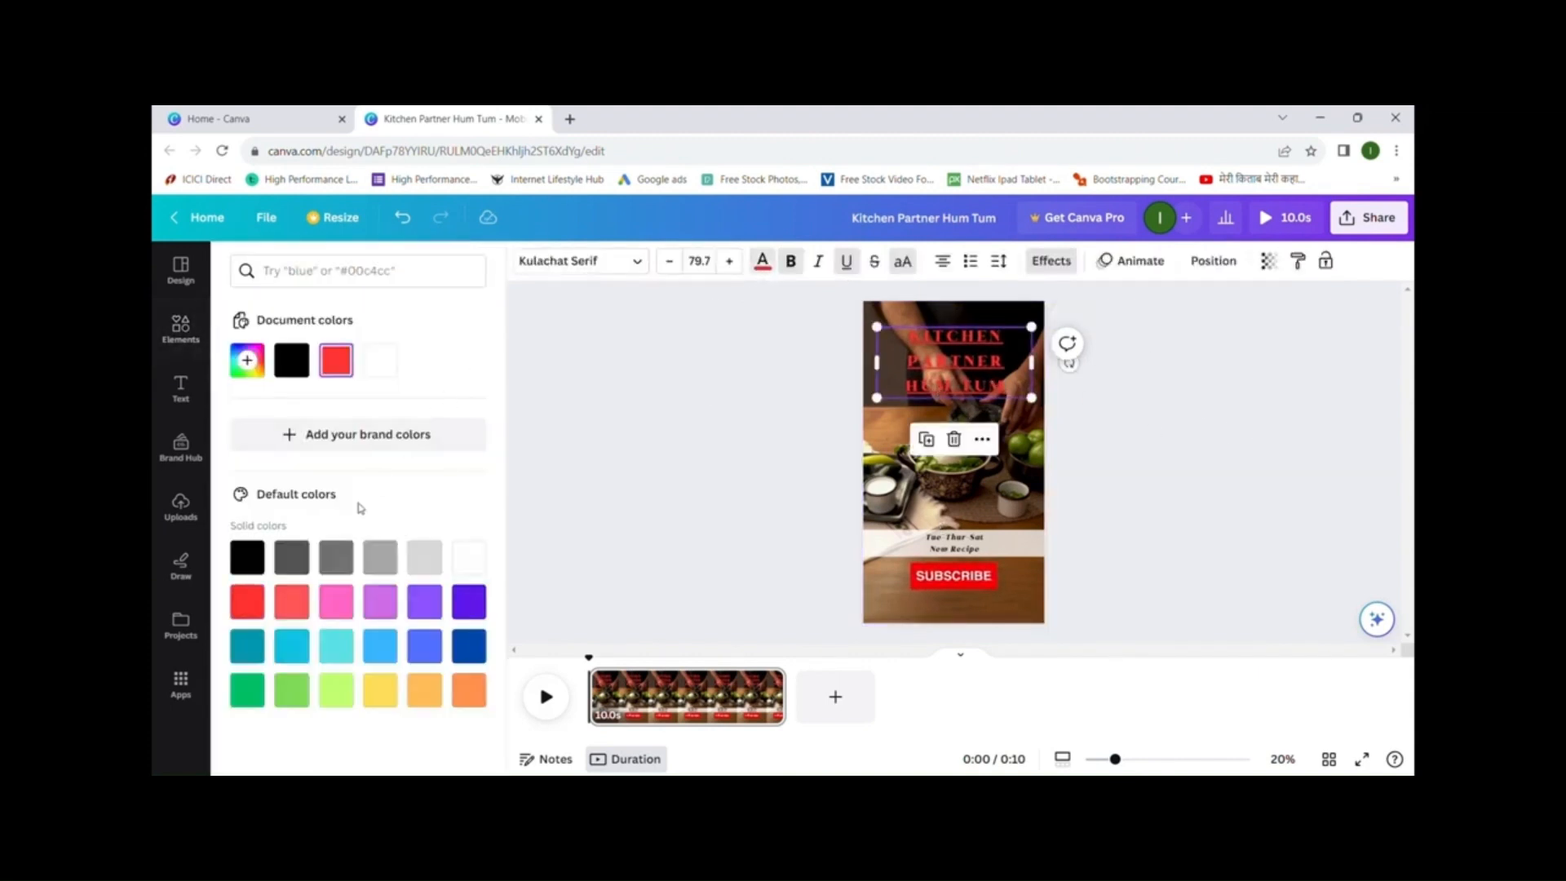
click(380, 360)
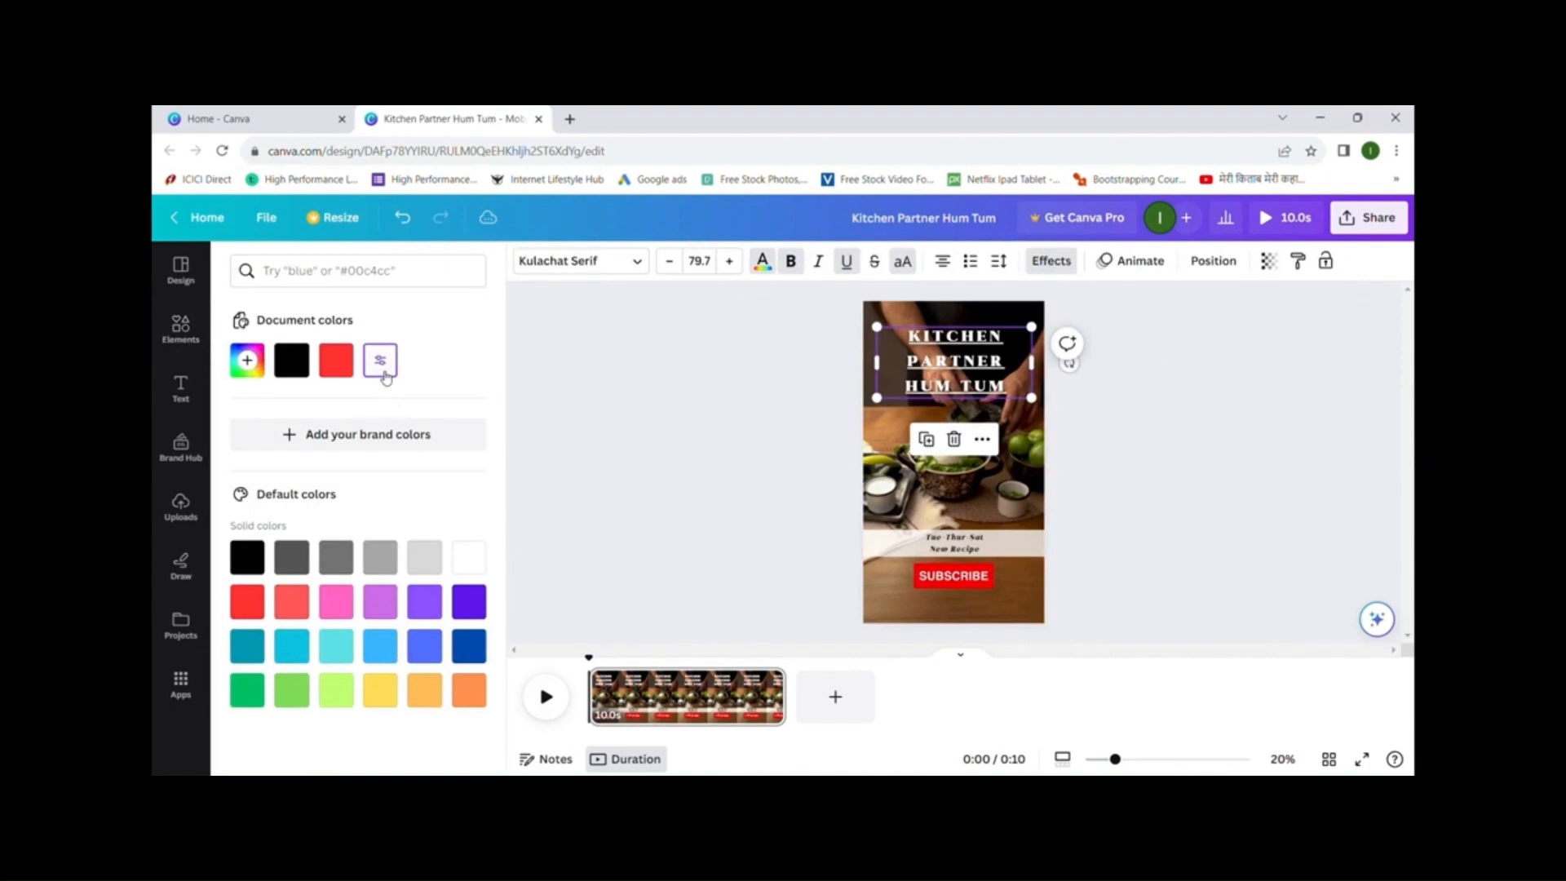
click(1208, 441)
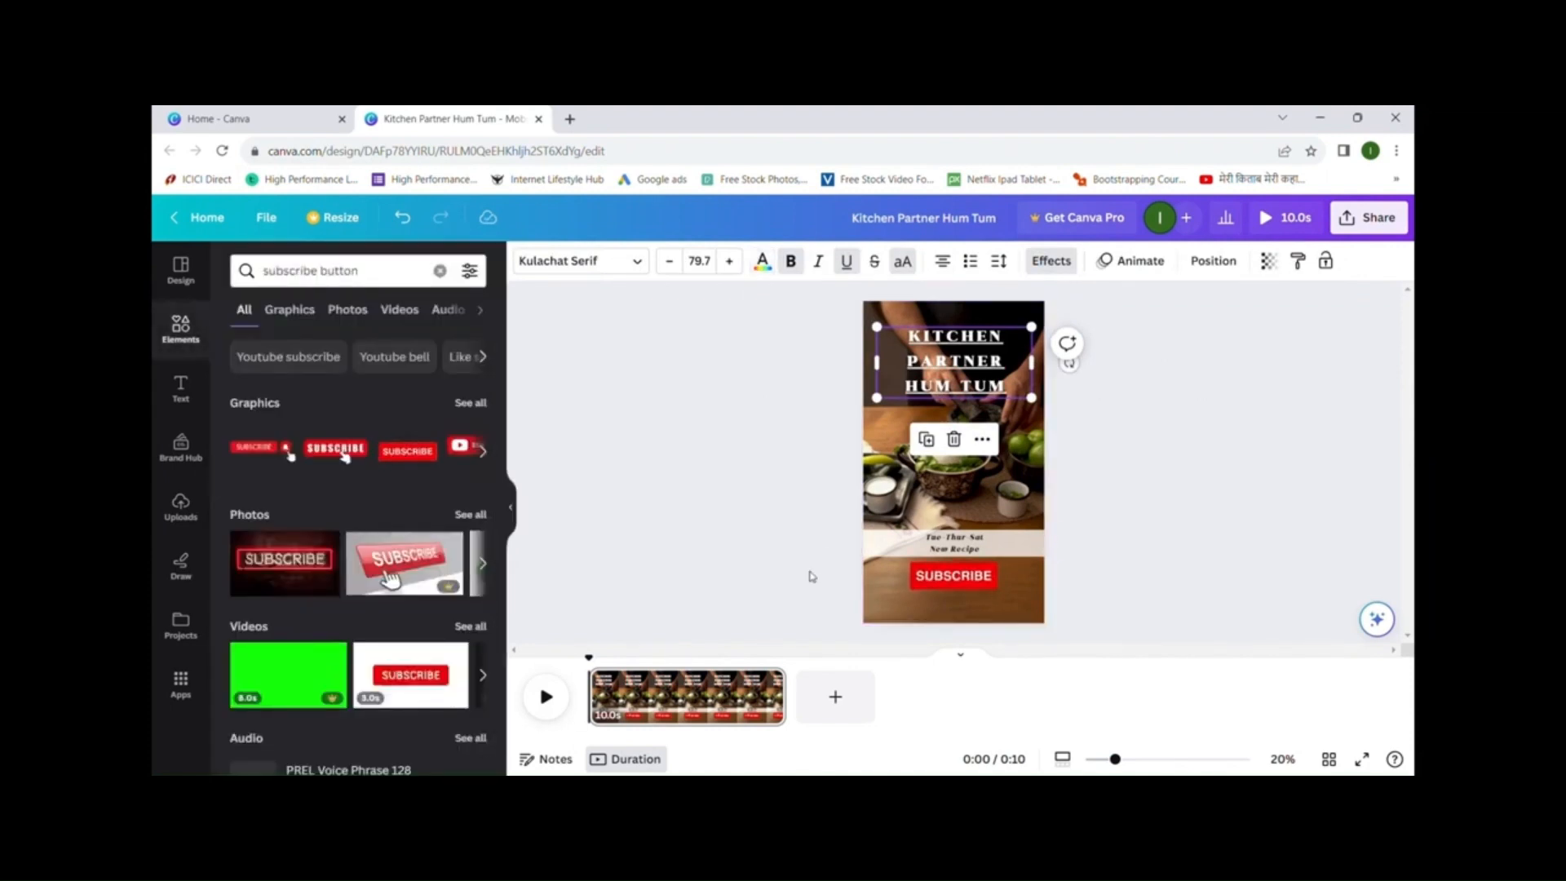
- Preview the story playback, then download it as an MP4 video and open the file
click(546, 697)
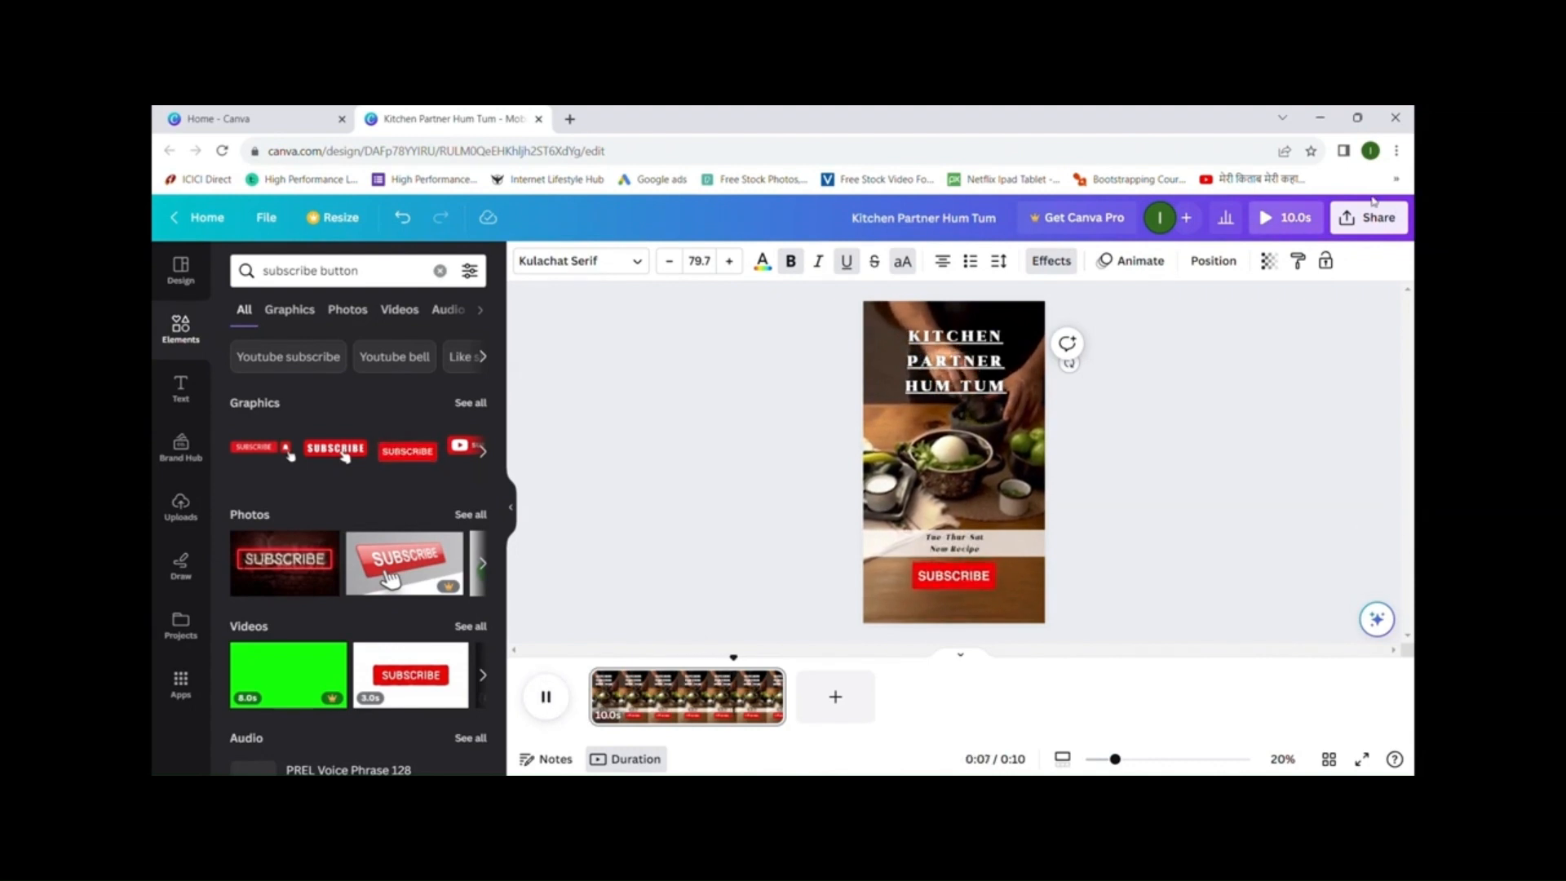
click(1385, 222)
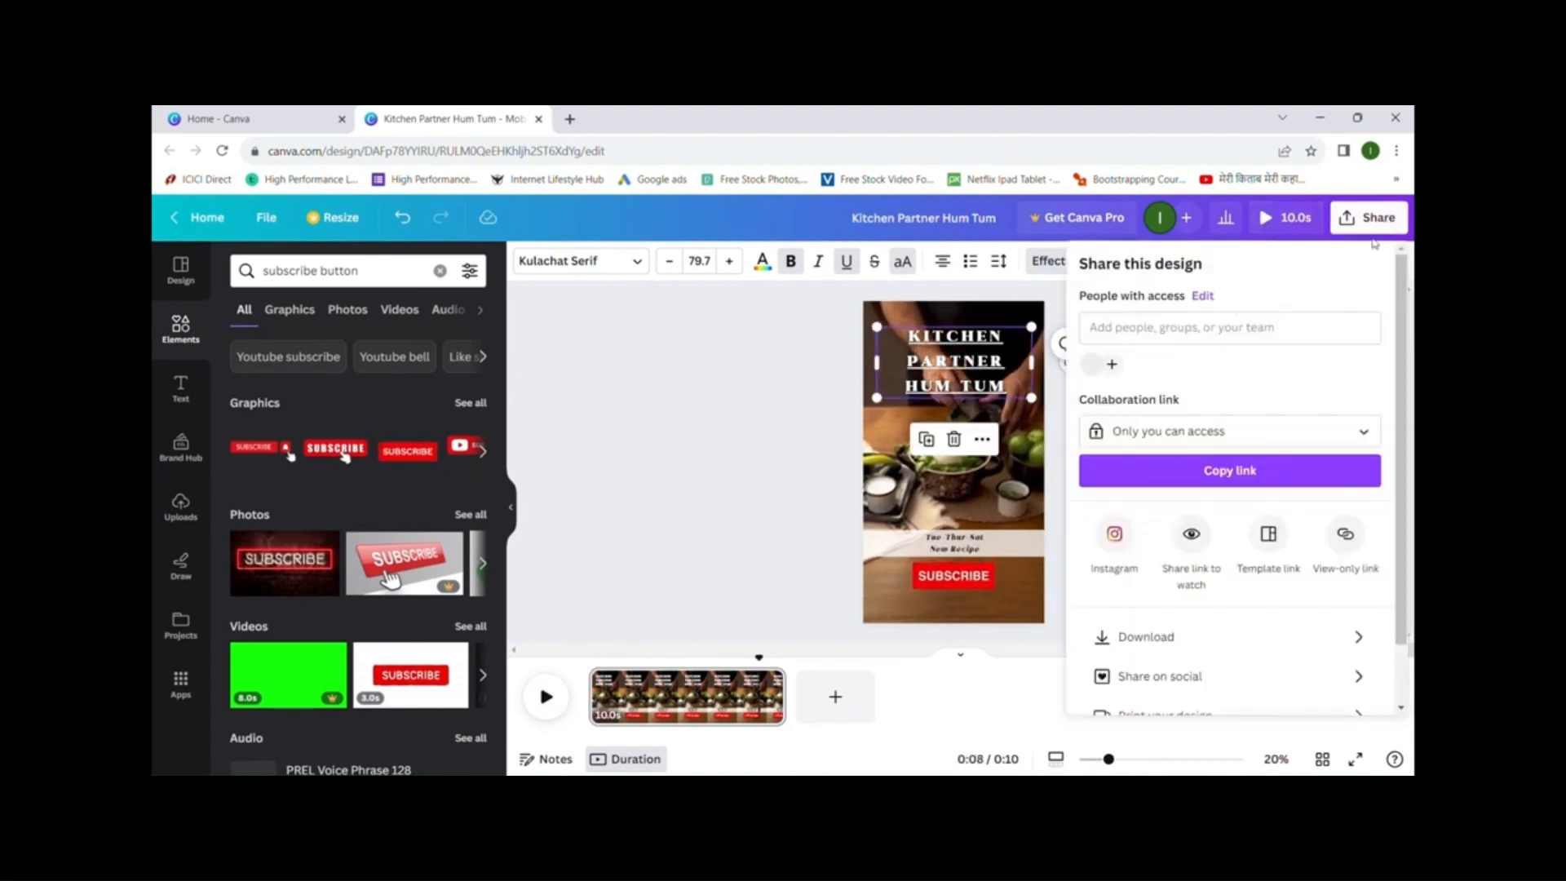
click(1185, 637)
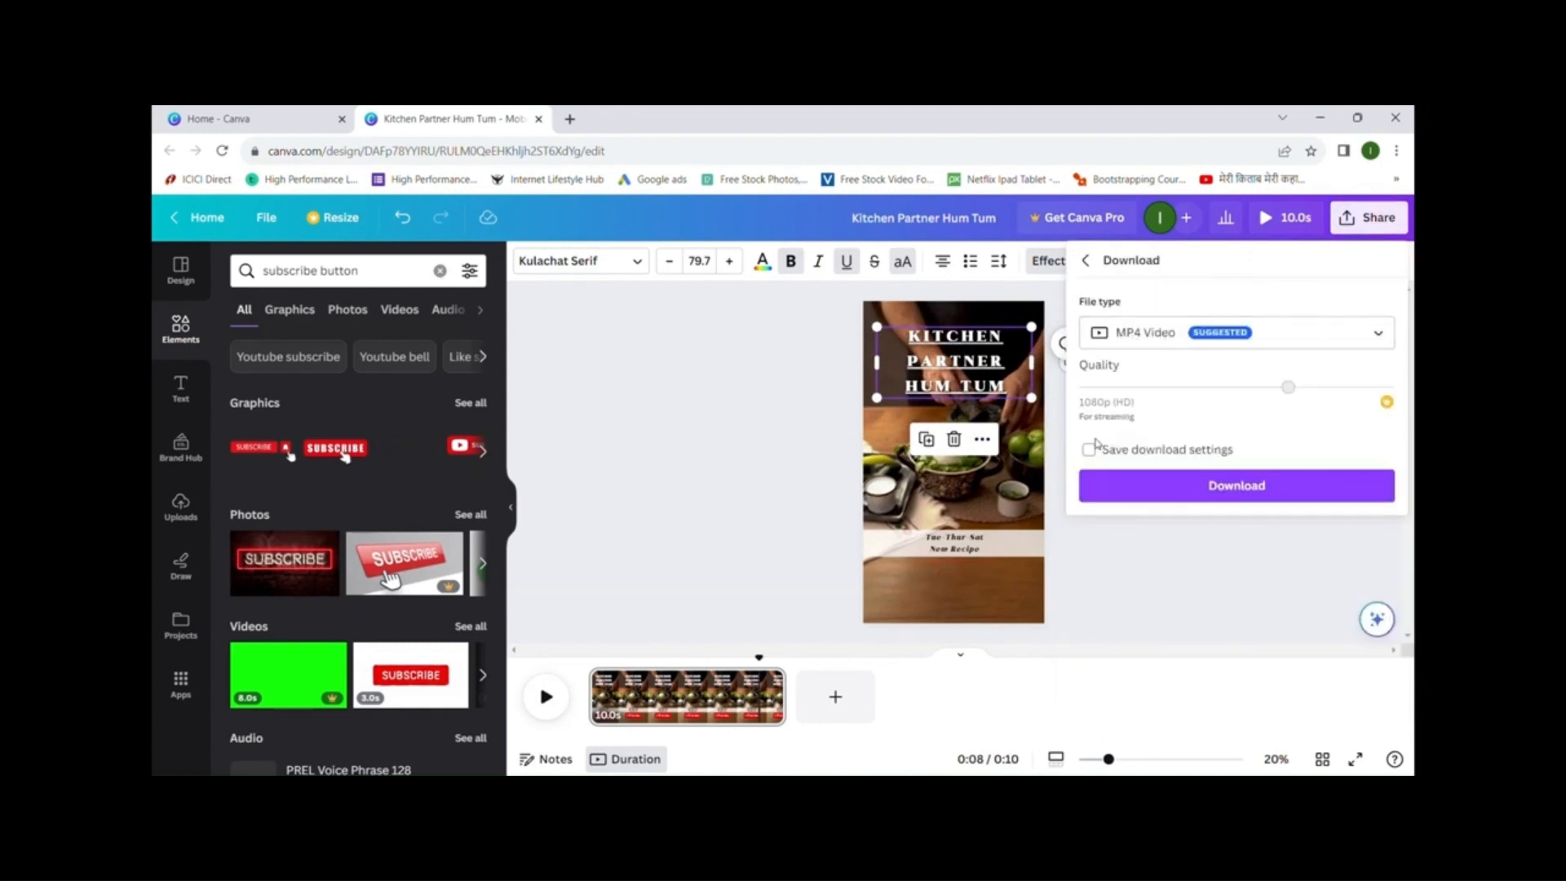
click(1246, 493)
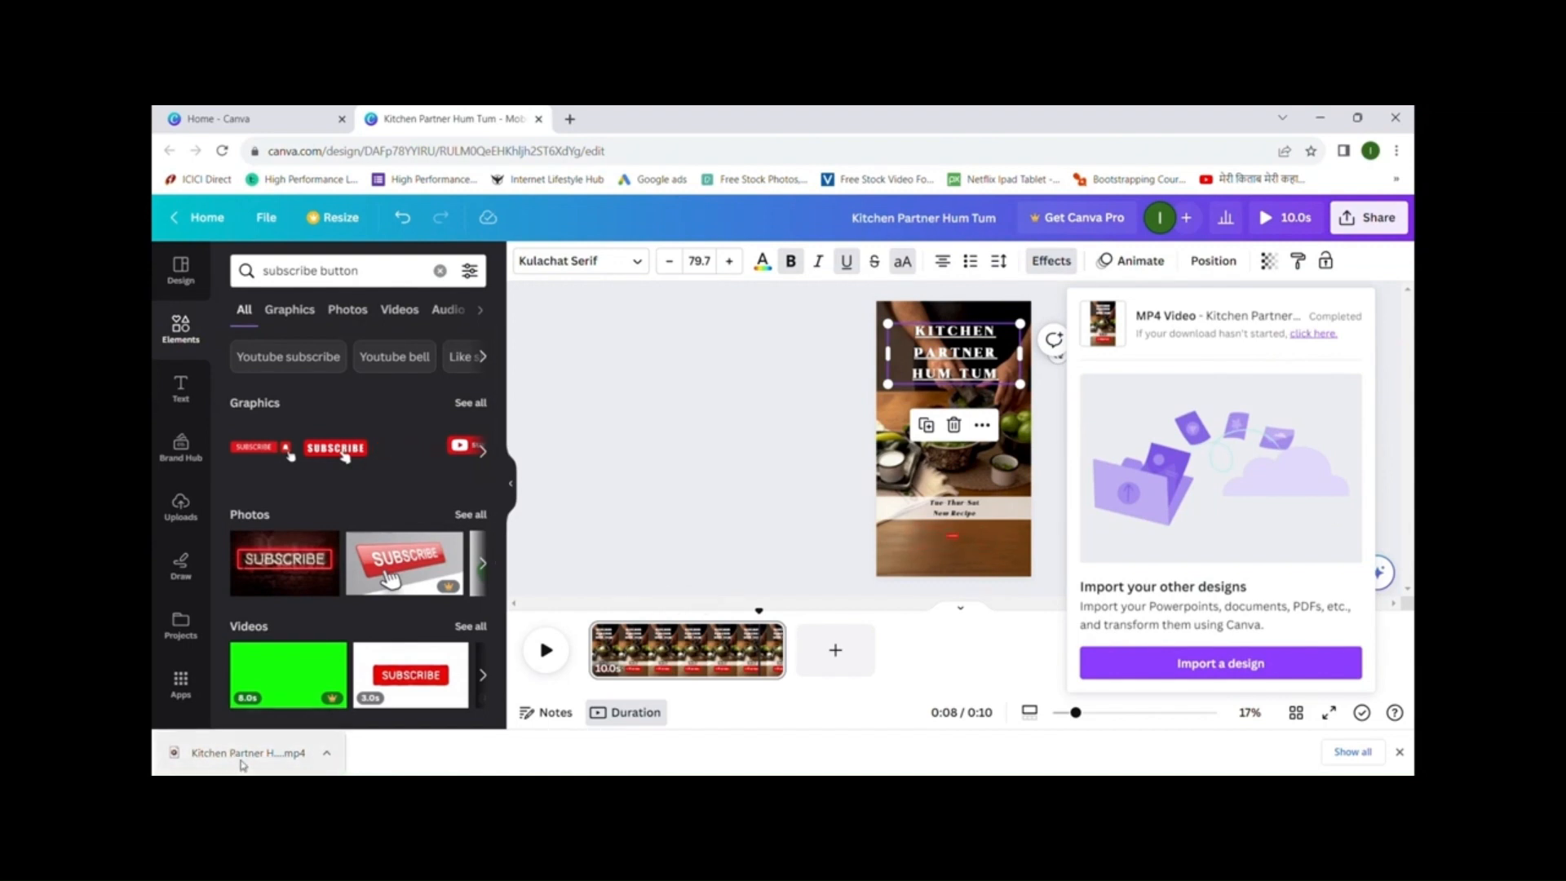
click(279, 761)
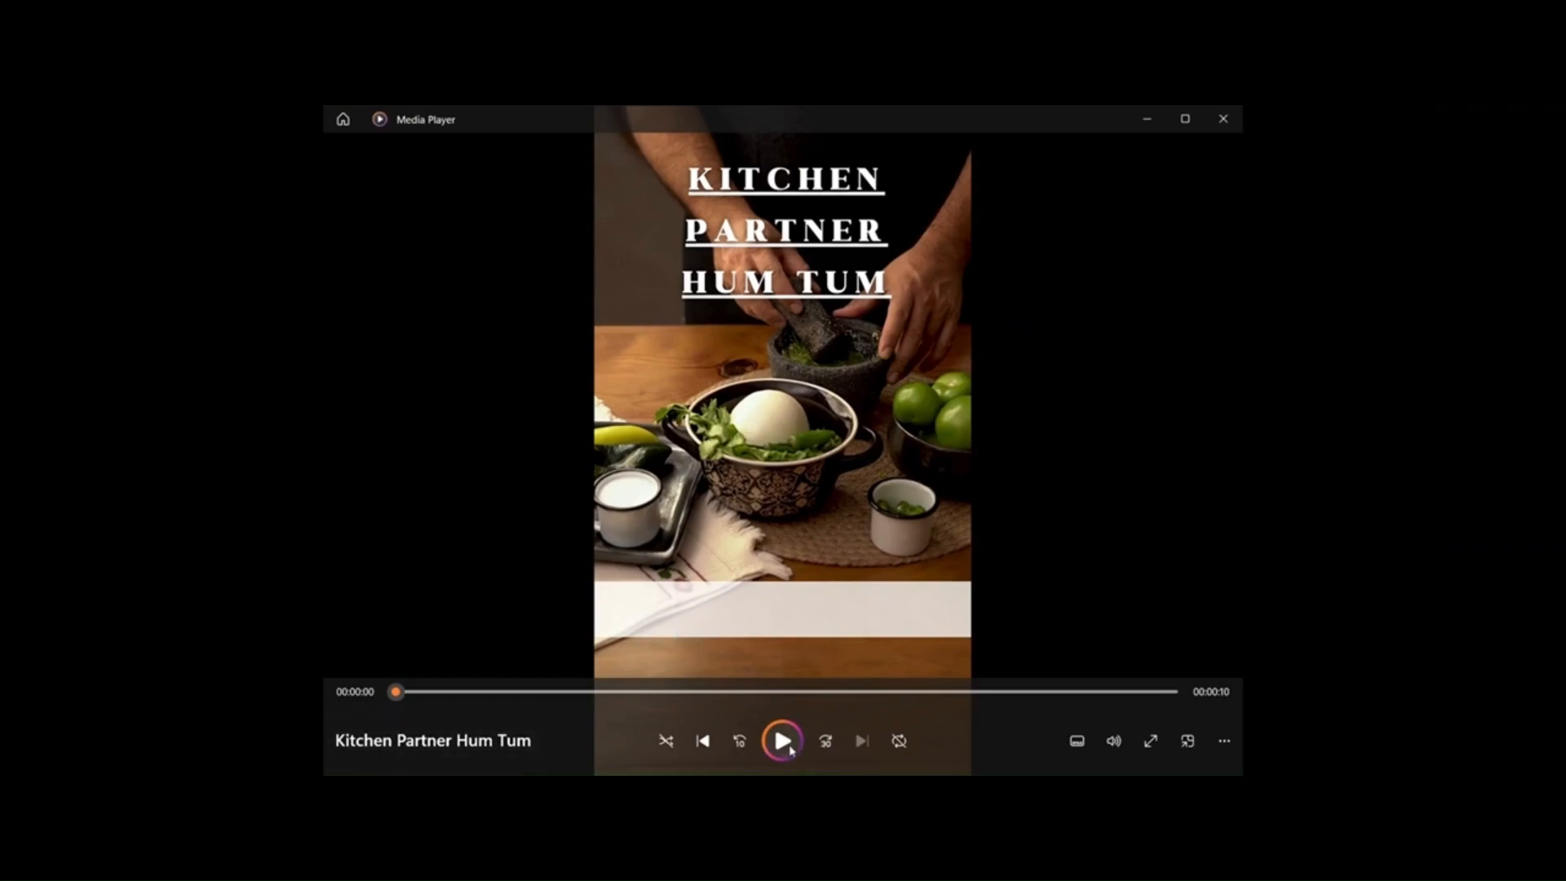
- Play the downloaded Kitchen Partner Hum Tum MP4 in Media Player
click(783, 743)
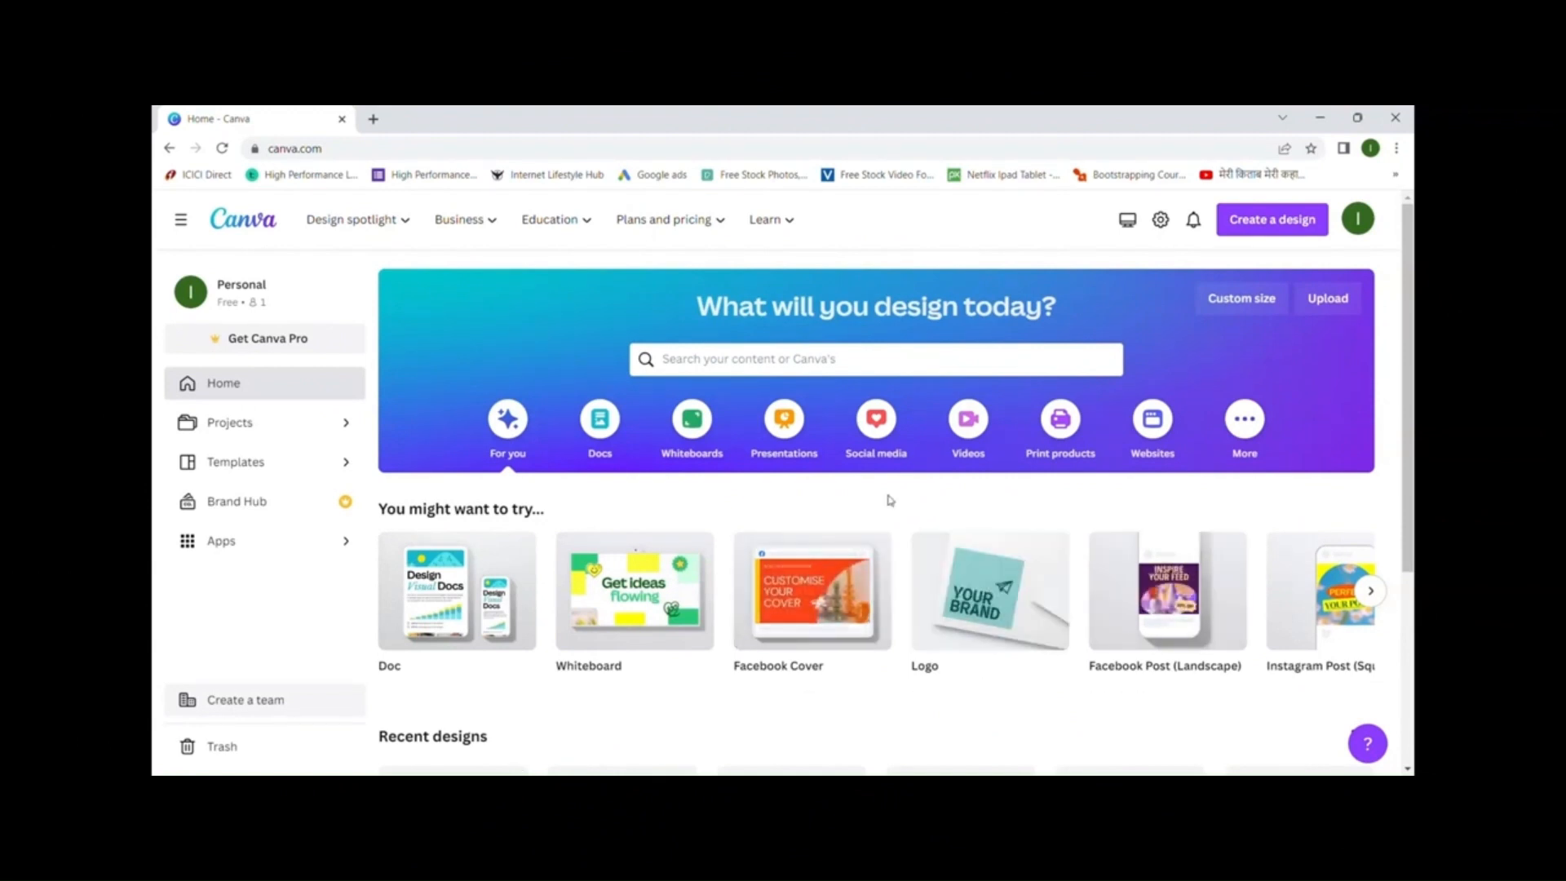
- Create a new 1080 × 1920 px Instagram Story design via the 'insta' search
click(1281, 237)
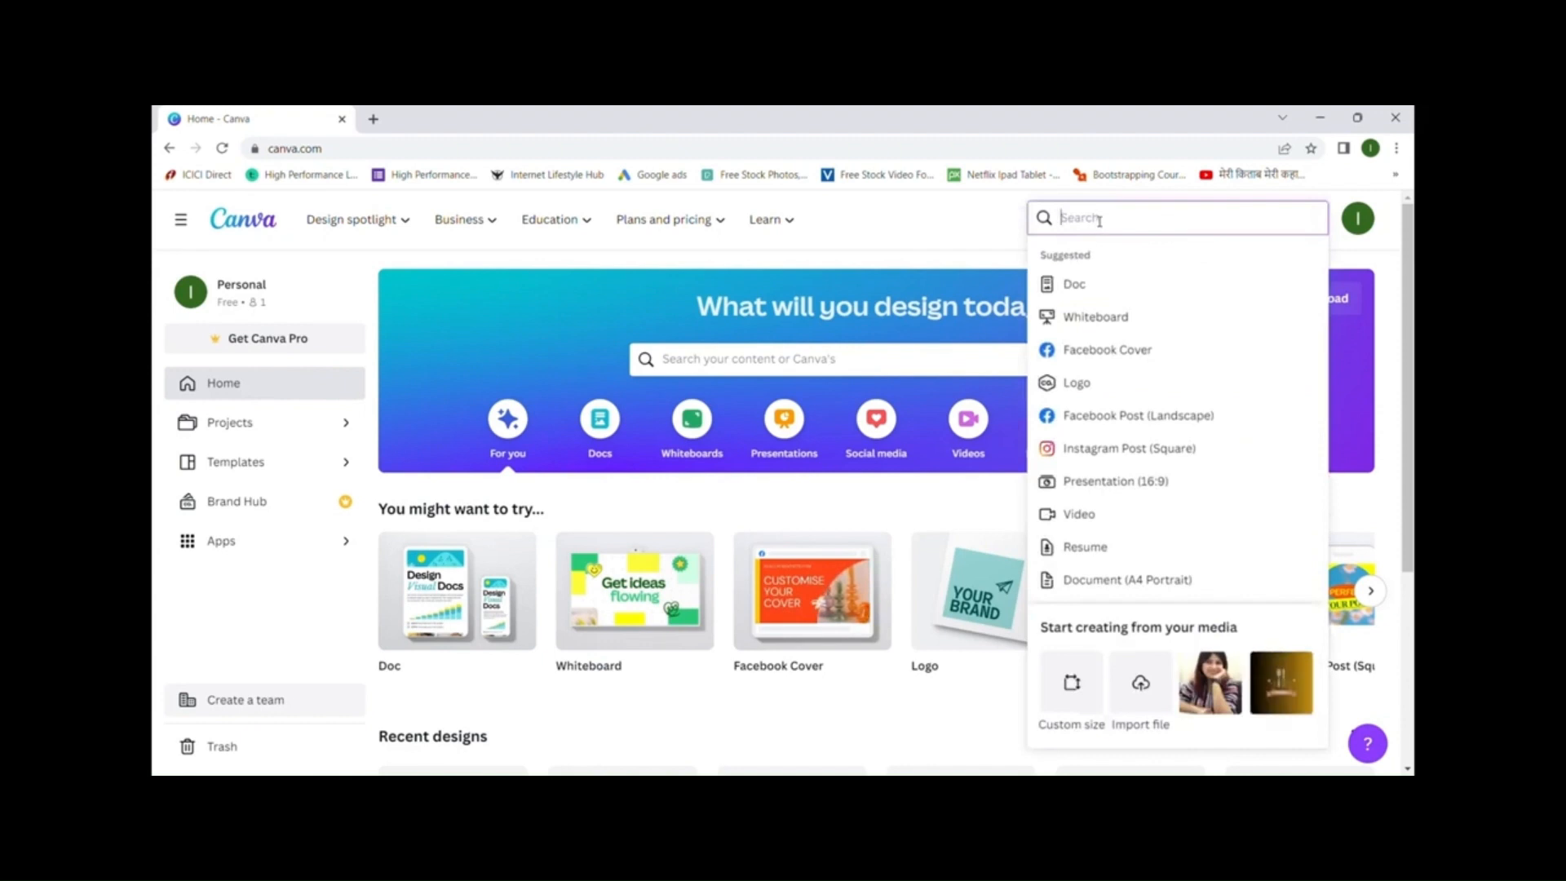
text(insta)
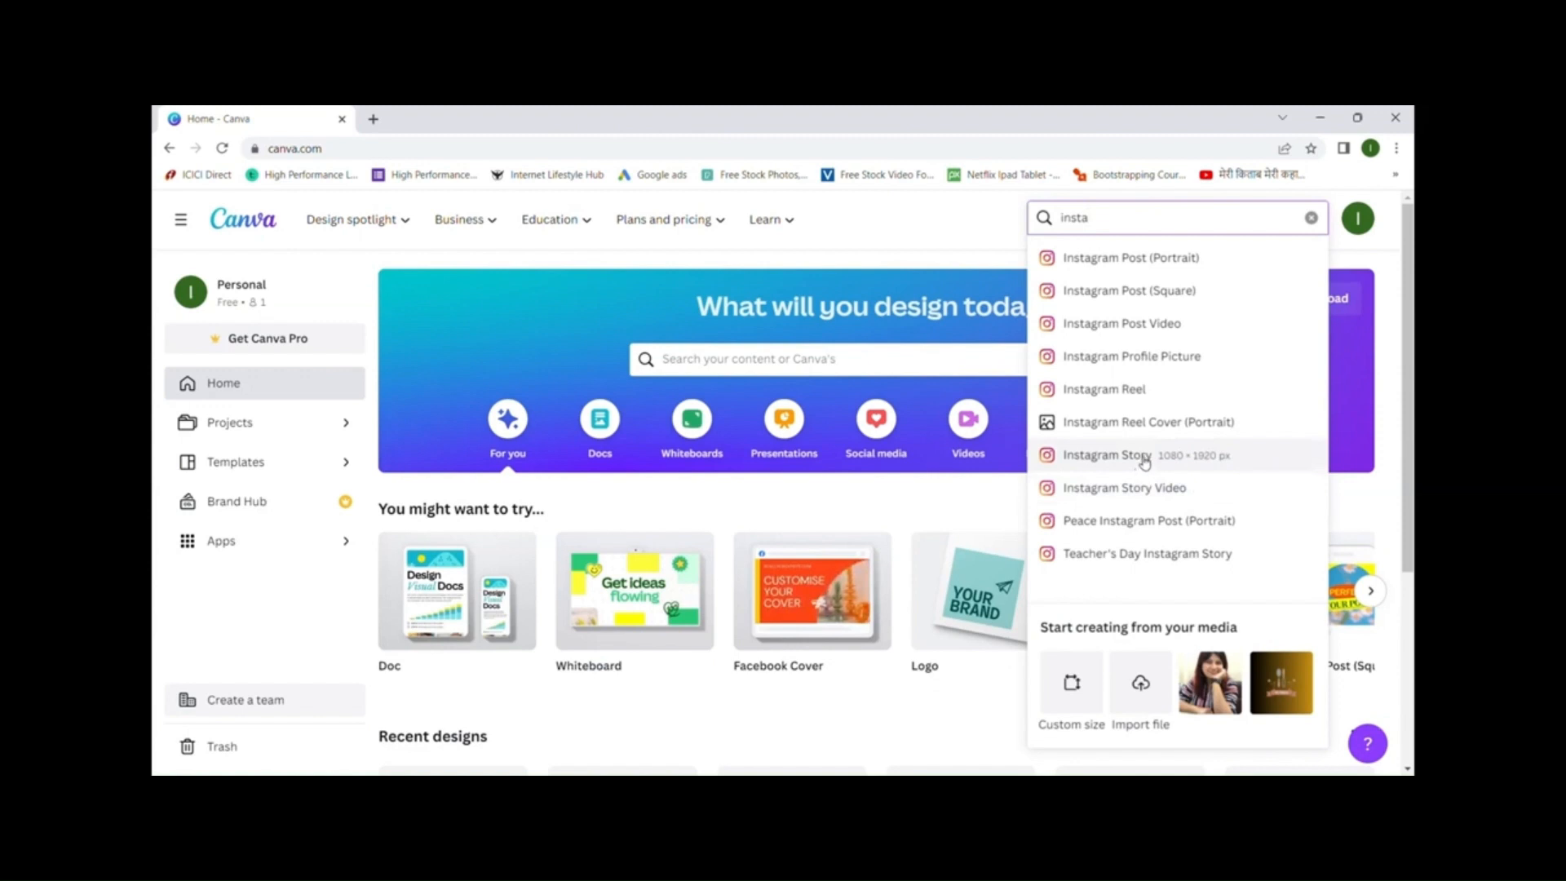
click(1144, 462)
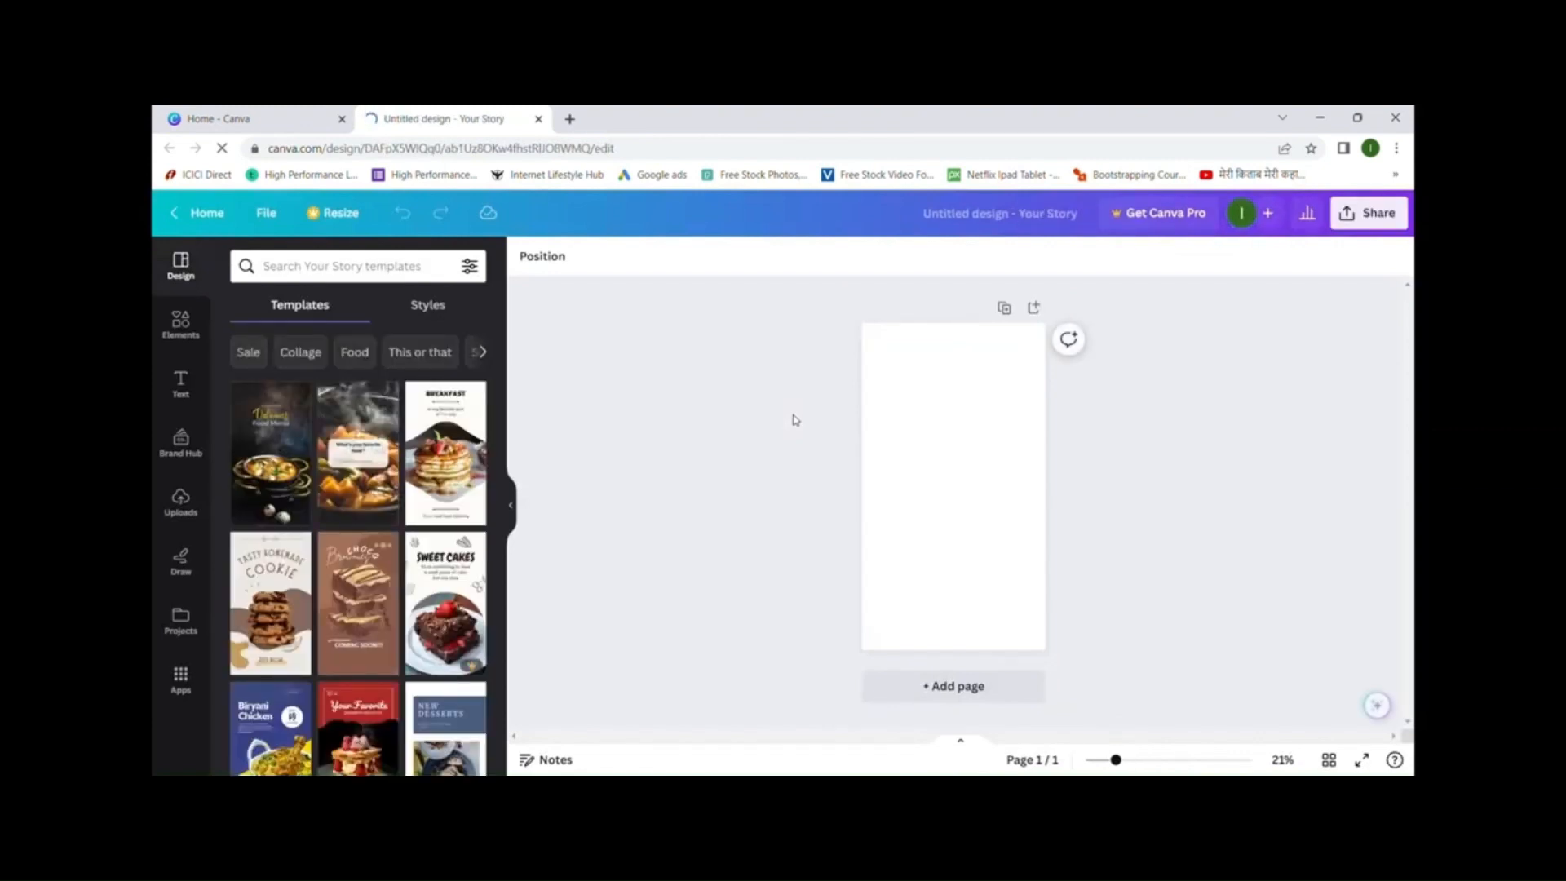
- Scroll through the story templates in the Design panel
scroll(404, 441, down, 4)
scroll(414, 462, down, 5)
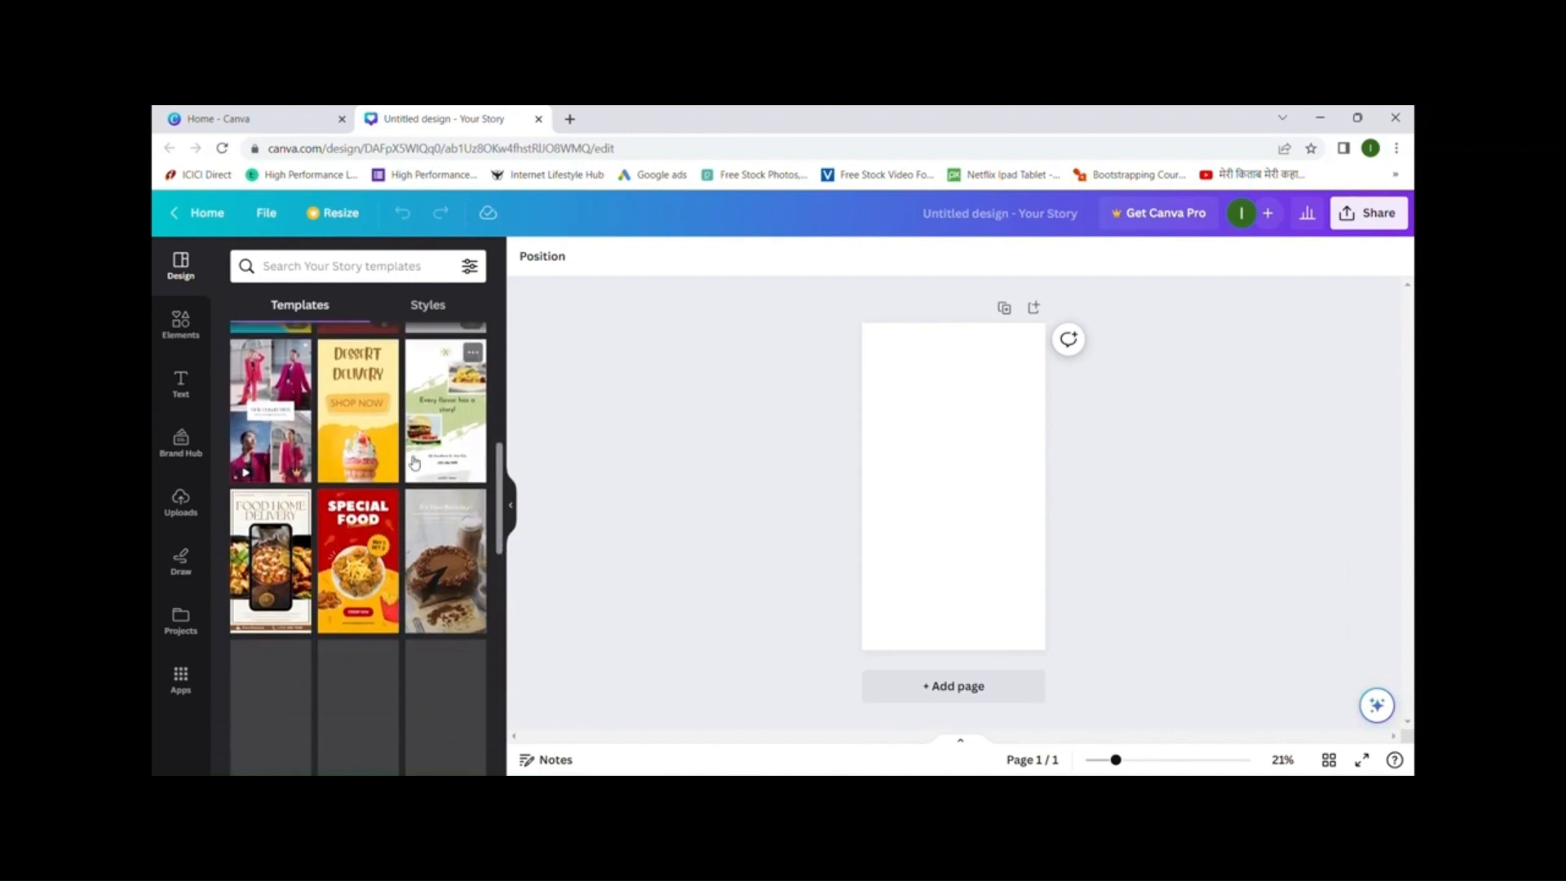
scroll(420, 448, down, 2)
scroll(431, 435, down, 7)
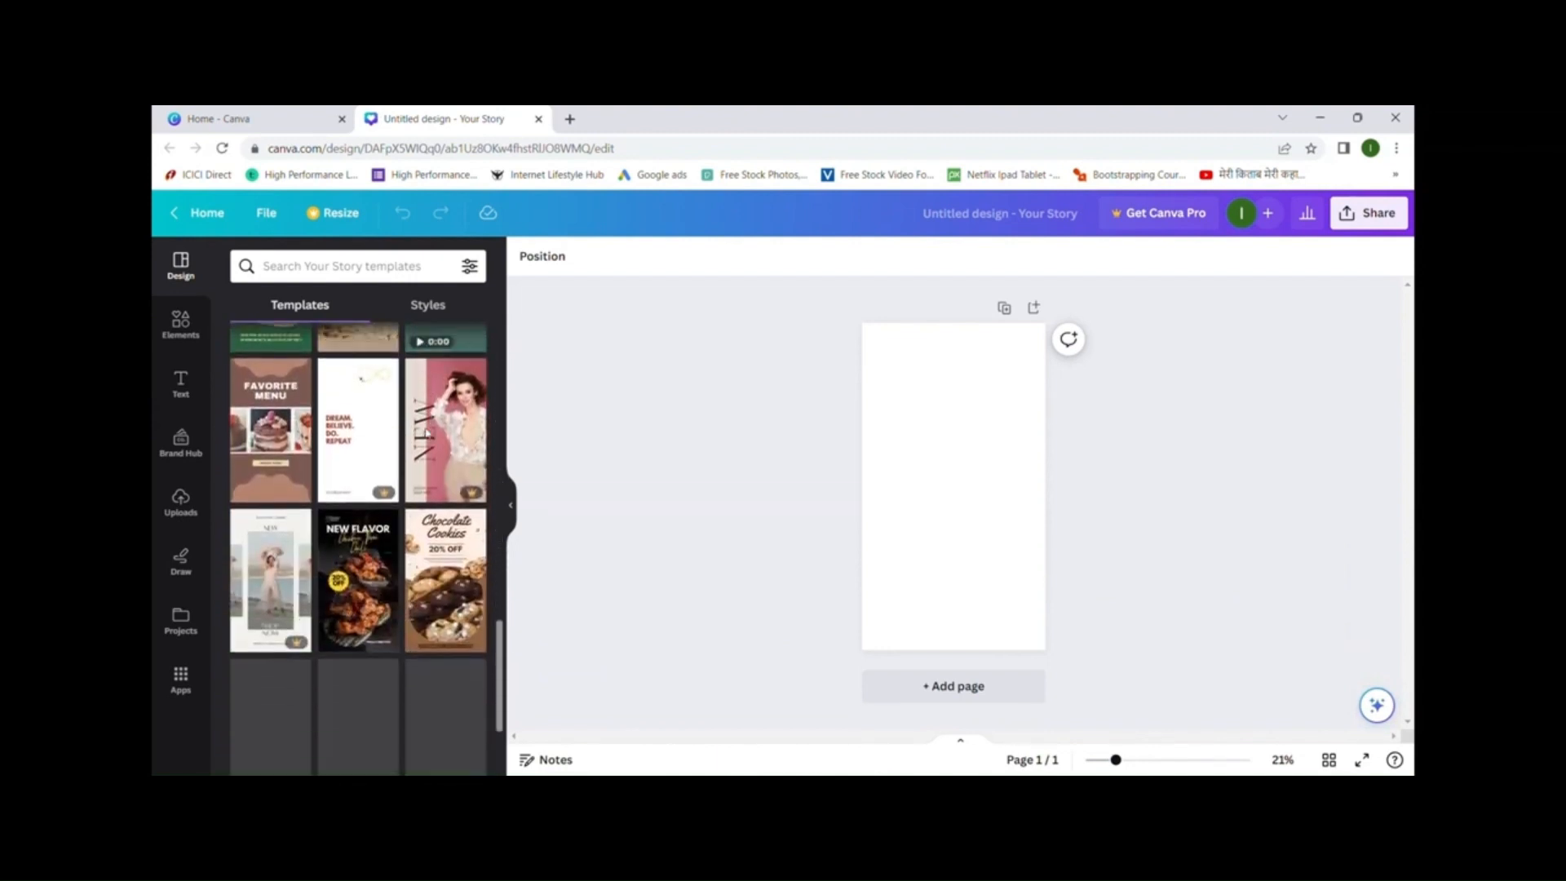
scroll(431, 435, down, 5)
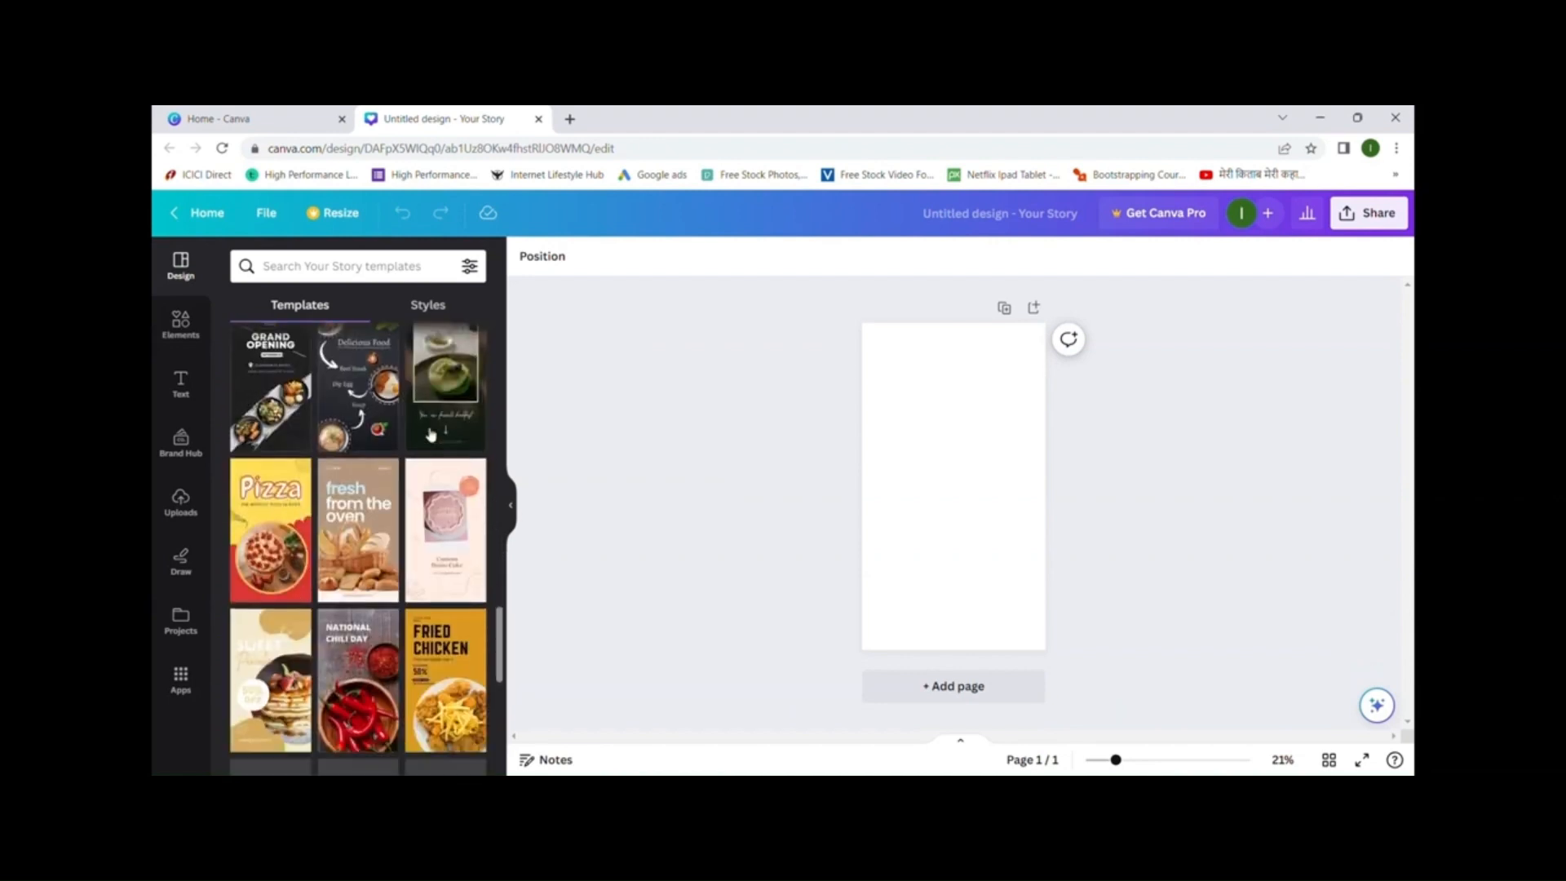
scroll(431, 434, up, 1)
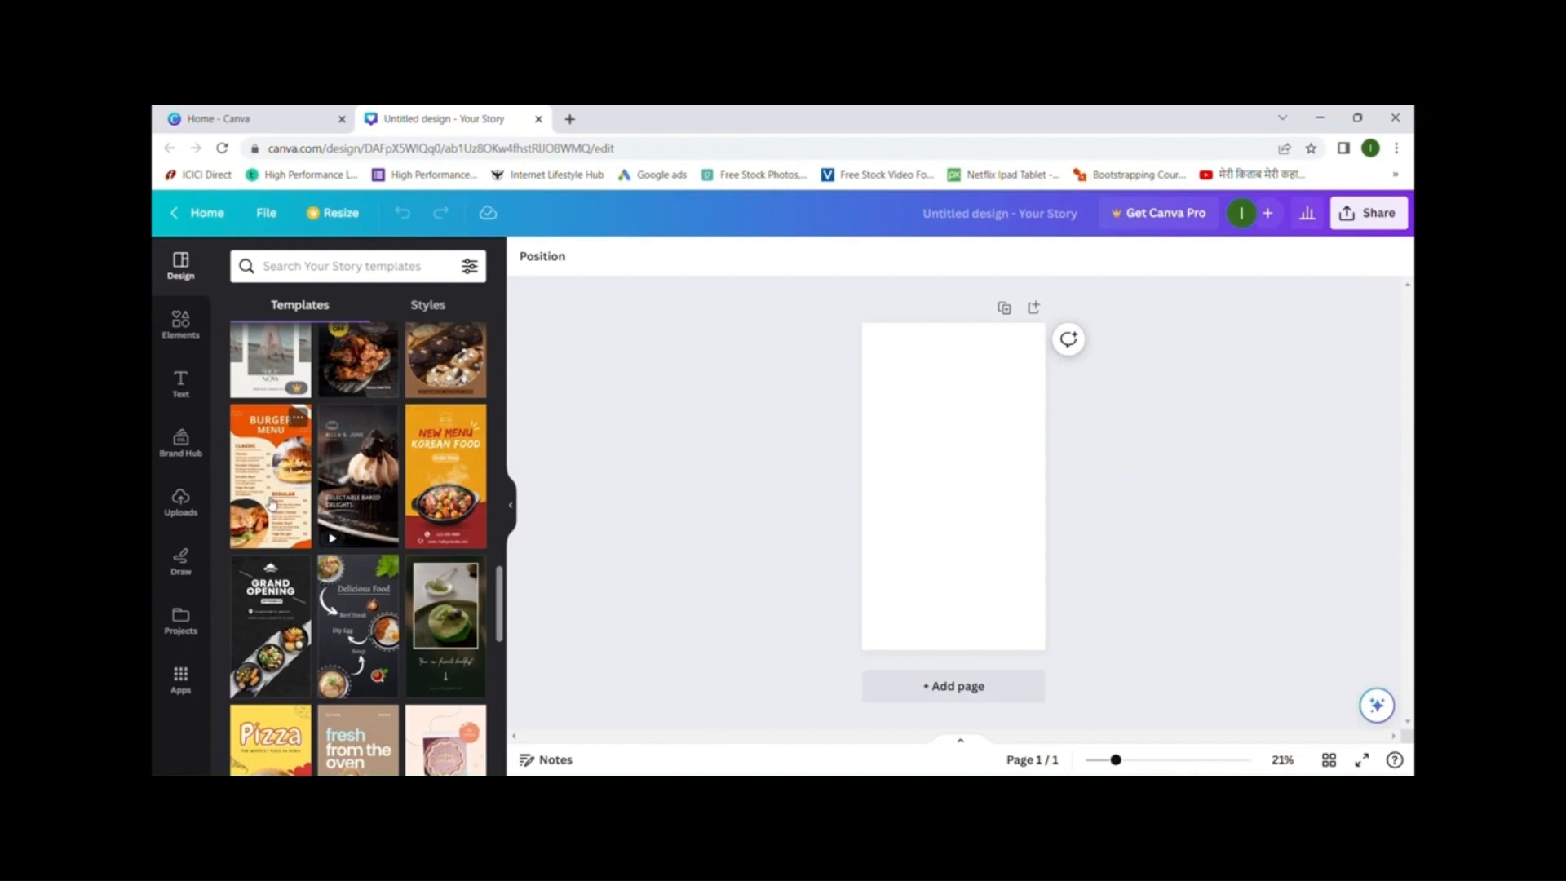
scroll(272, 503, down, 6)
scroll(418, 463, up, 7)
scroll(418, 462, up, 10)
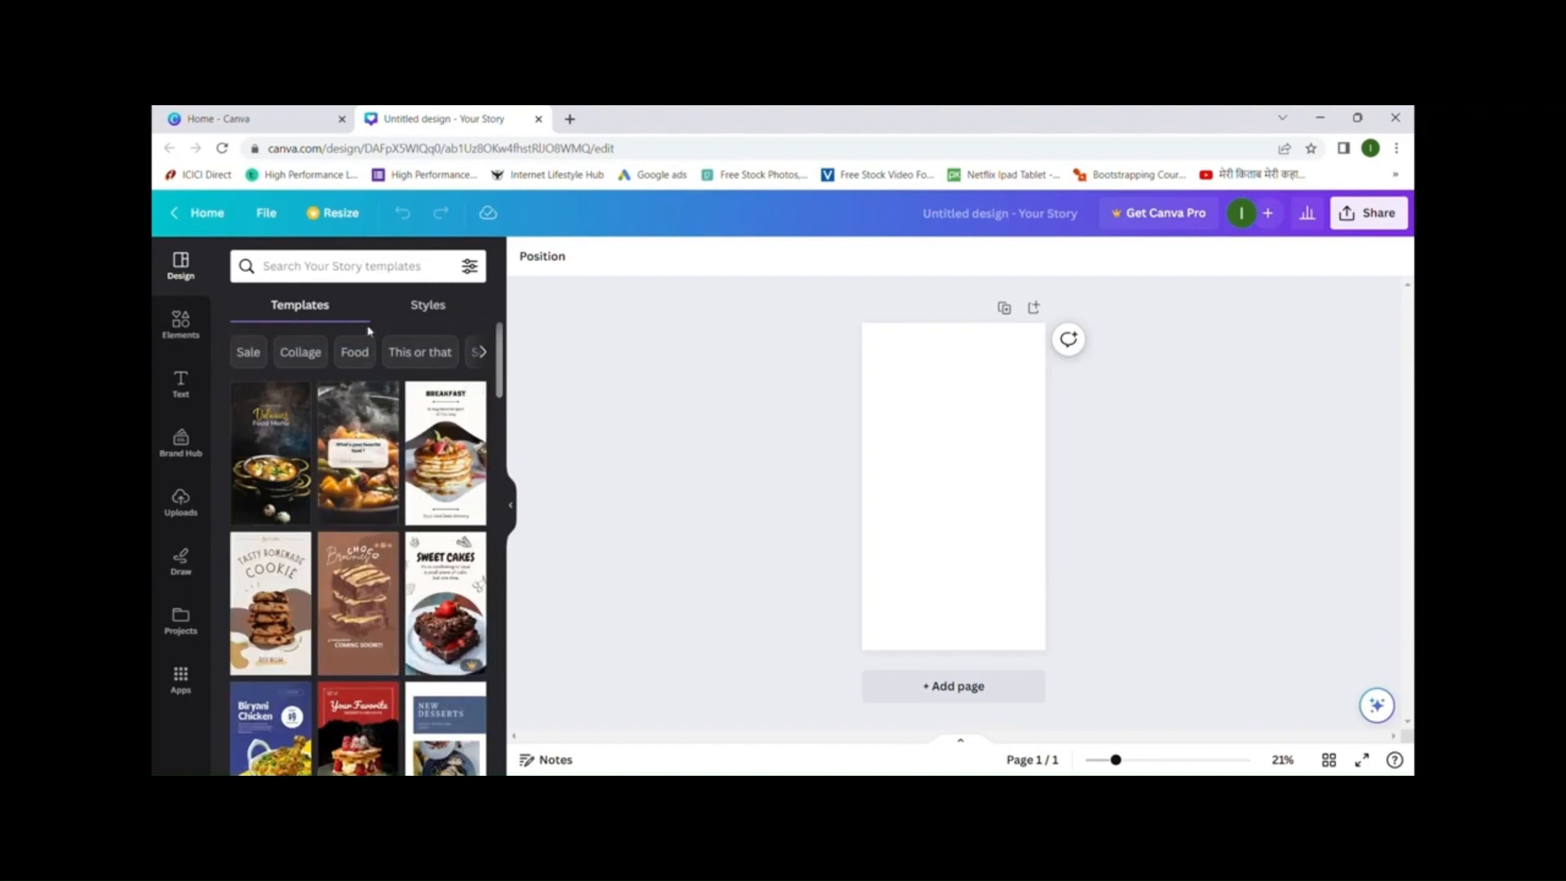
- Search the templates for 'quotes' and look through the results
click(373, 276)
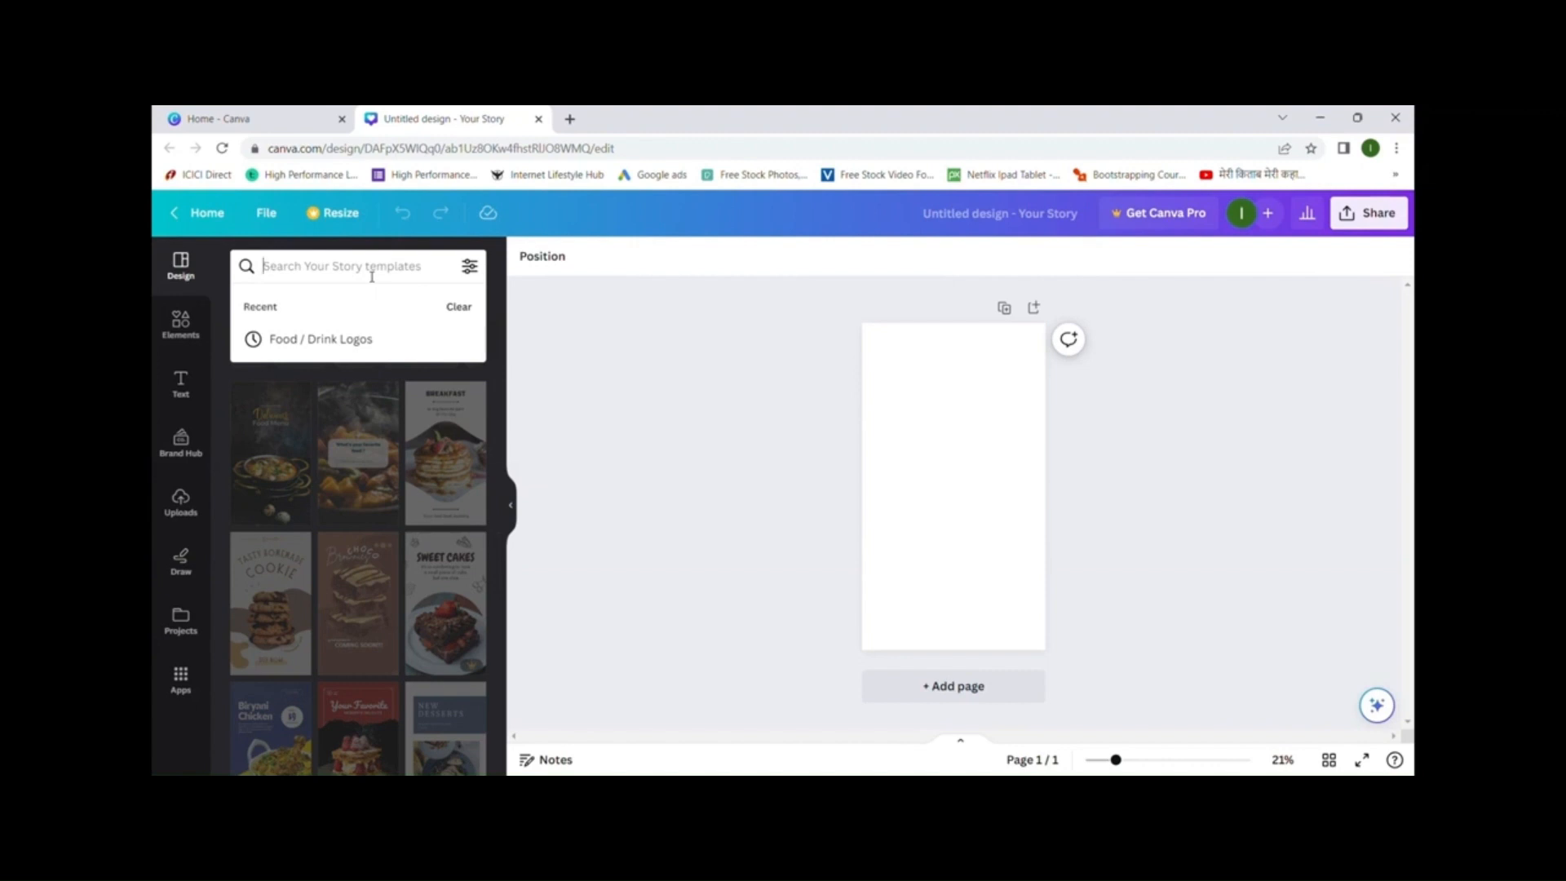
text(computer)
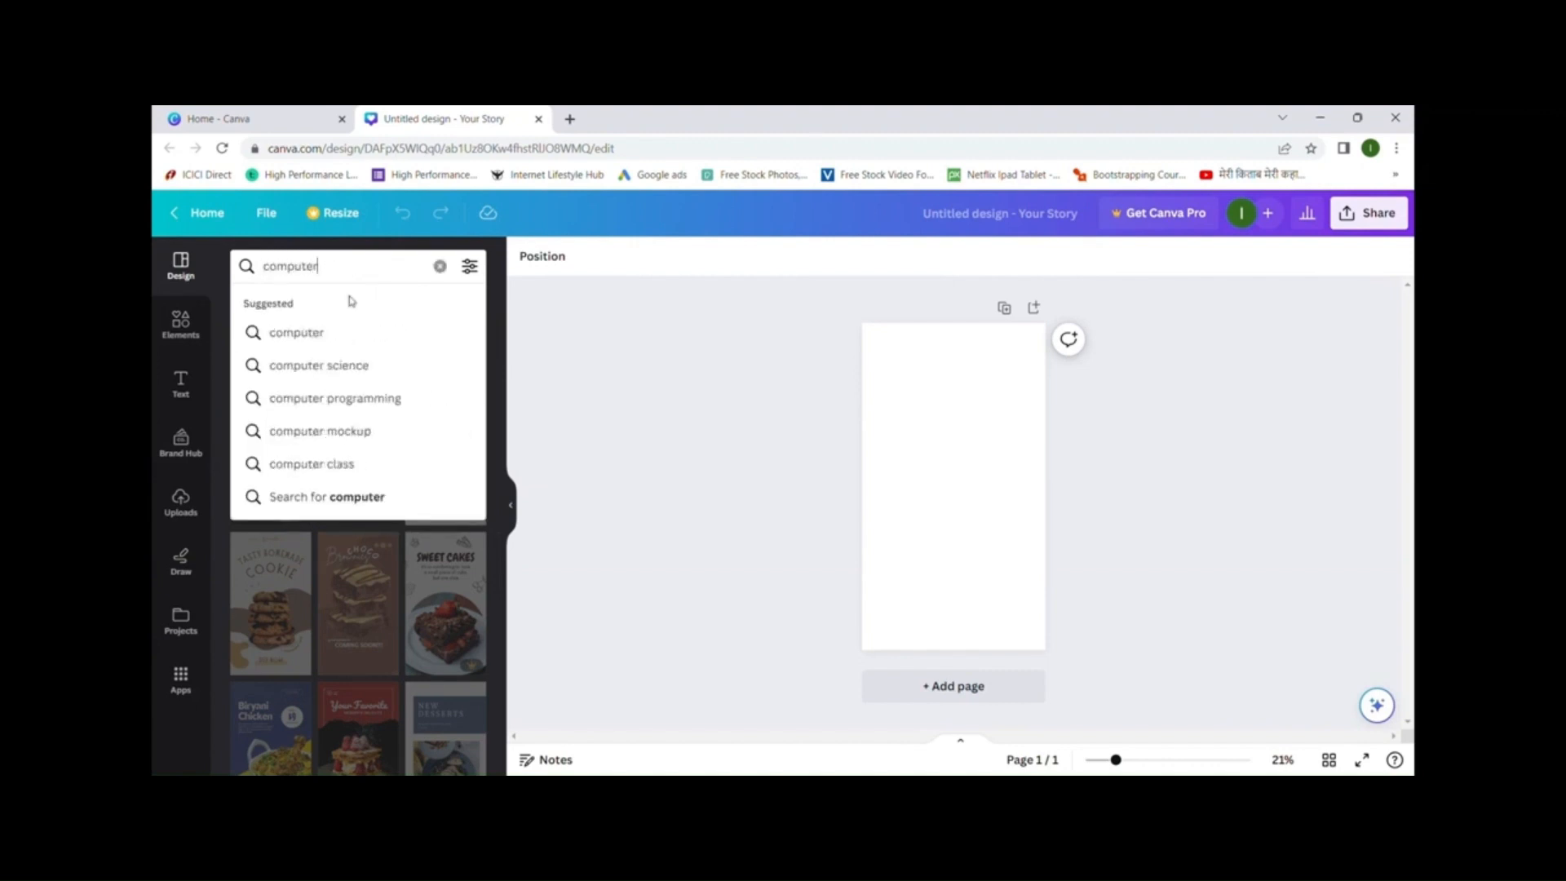
key(BackSpace)
key(BackSpace)
key(BackSpace)
key(BackSpace)
key(BackSpace)
key(BackSpace)
key(BackSpace)
text(qu)
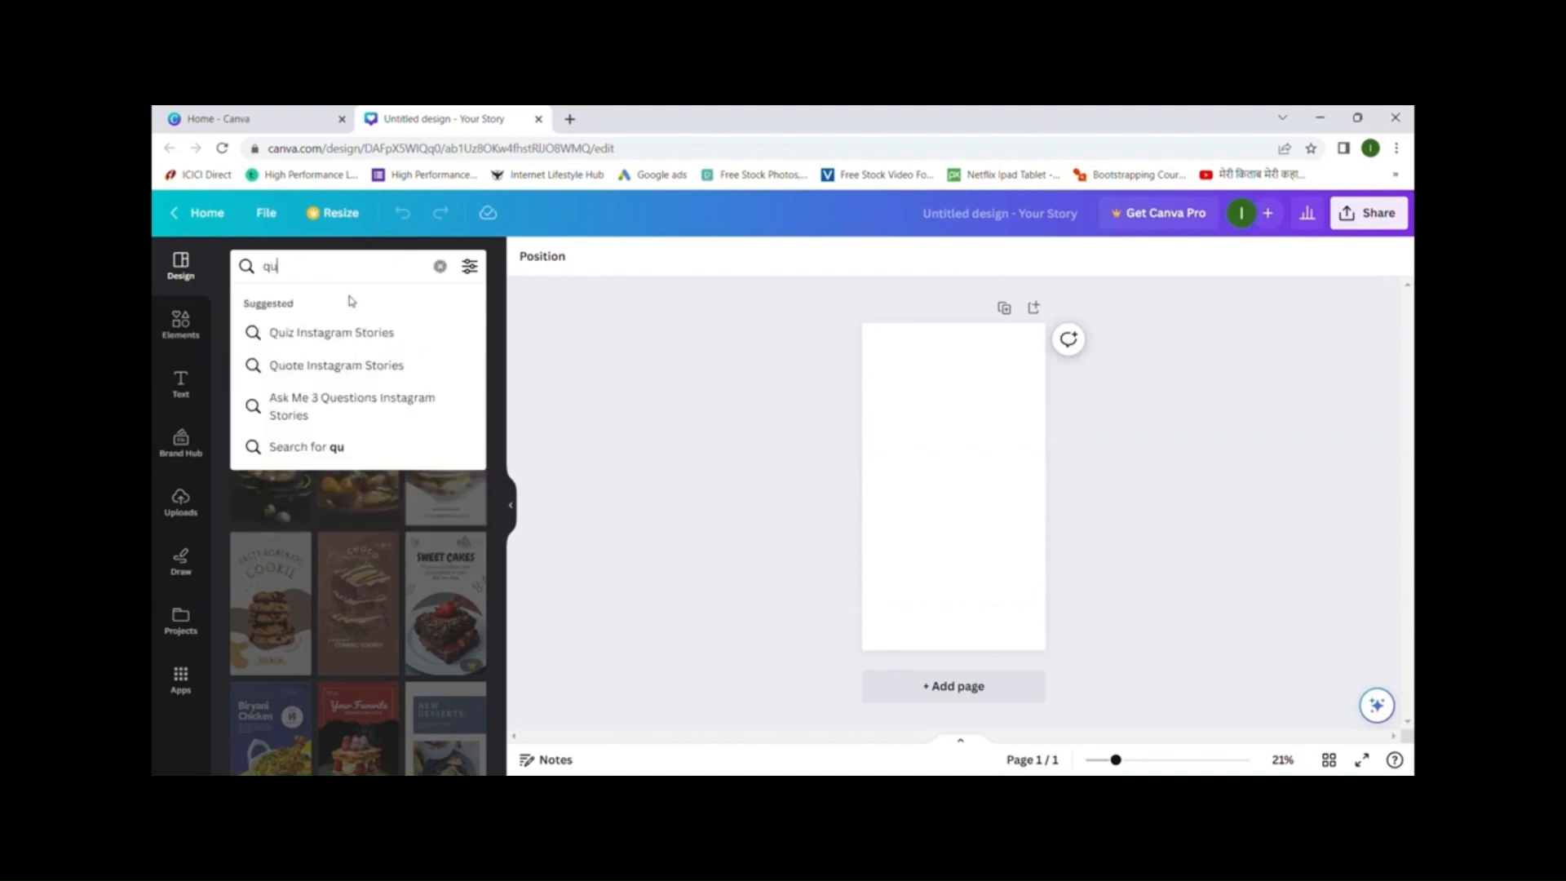
text(otes)
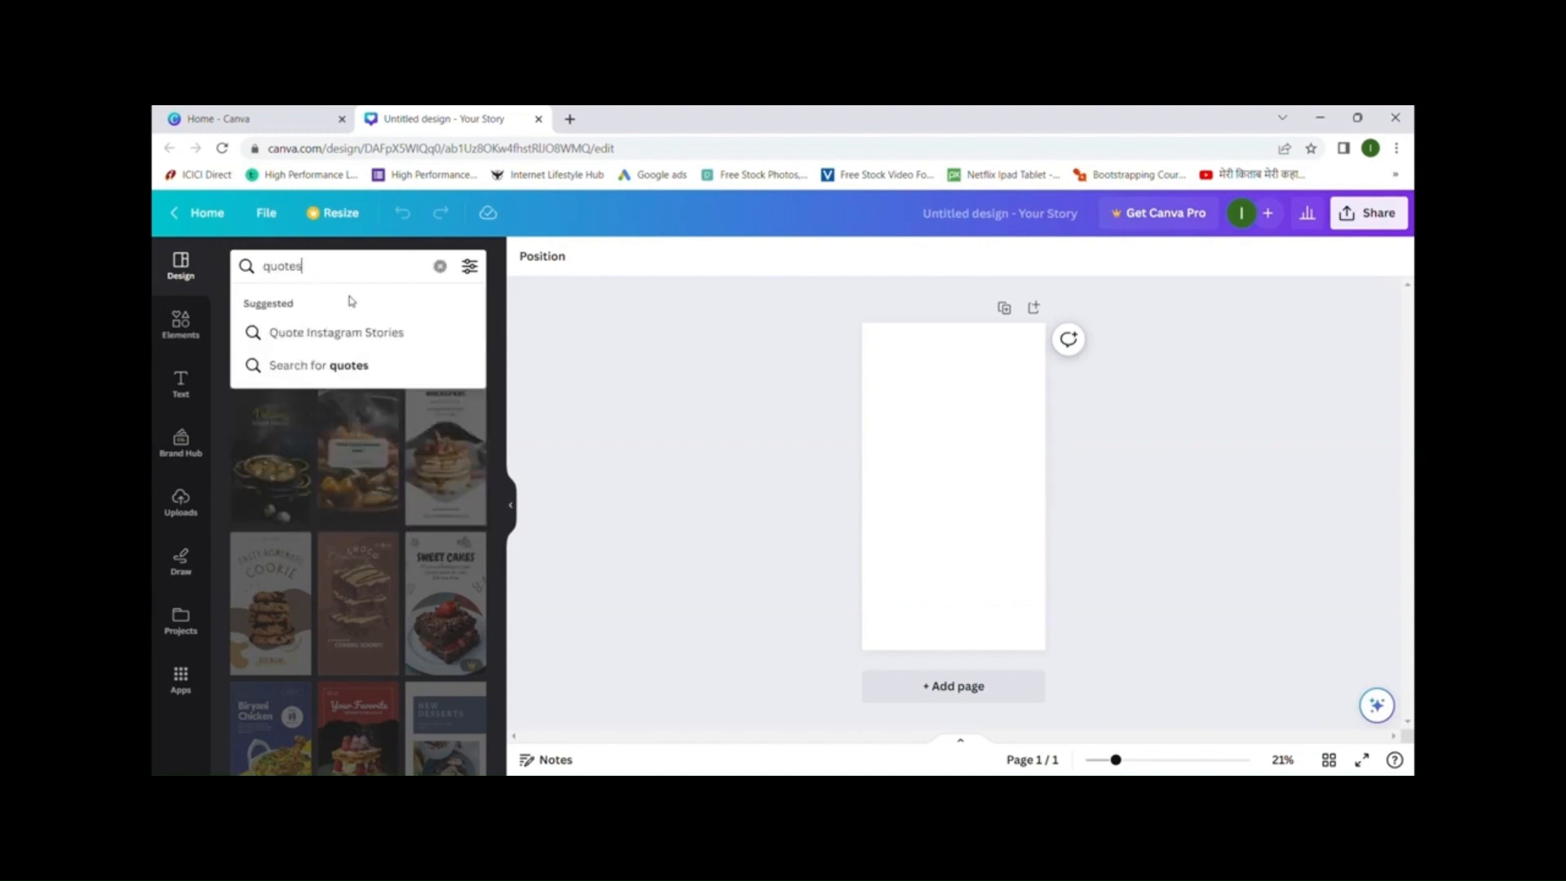
key(Return)
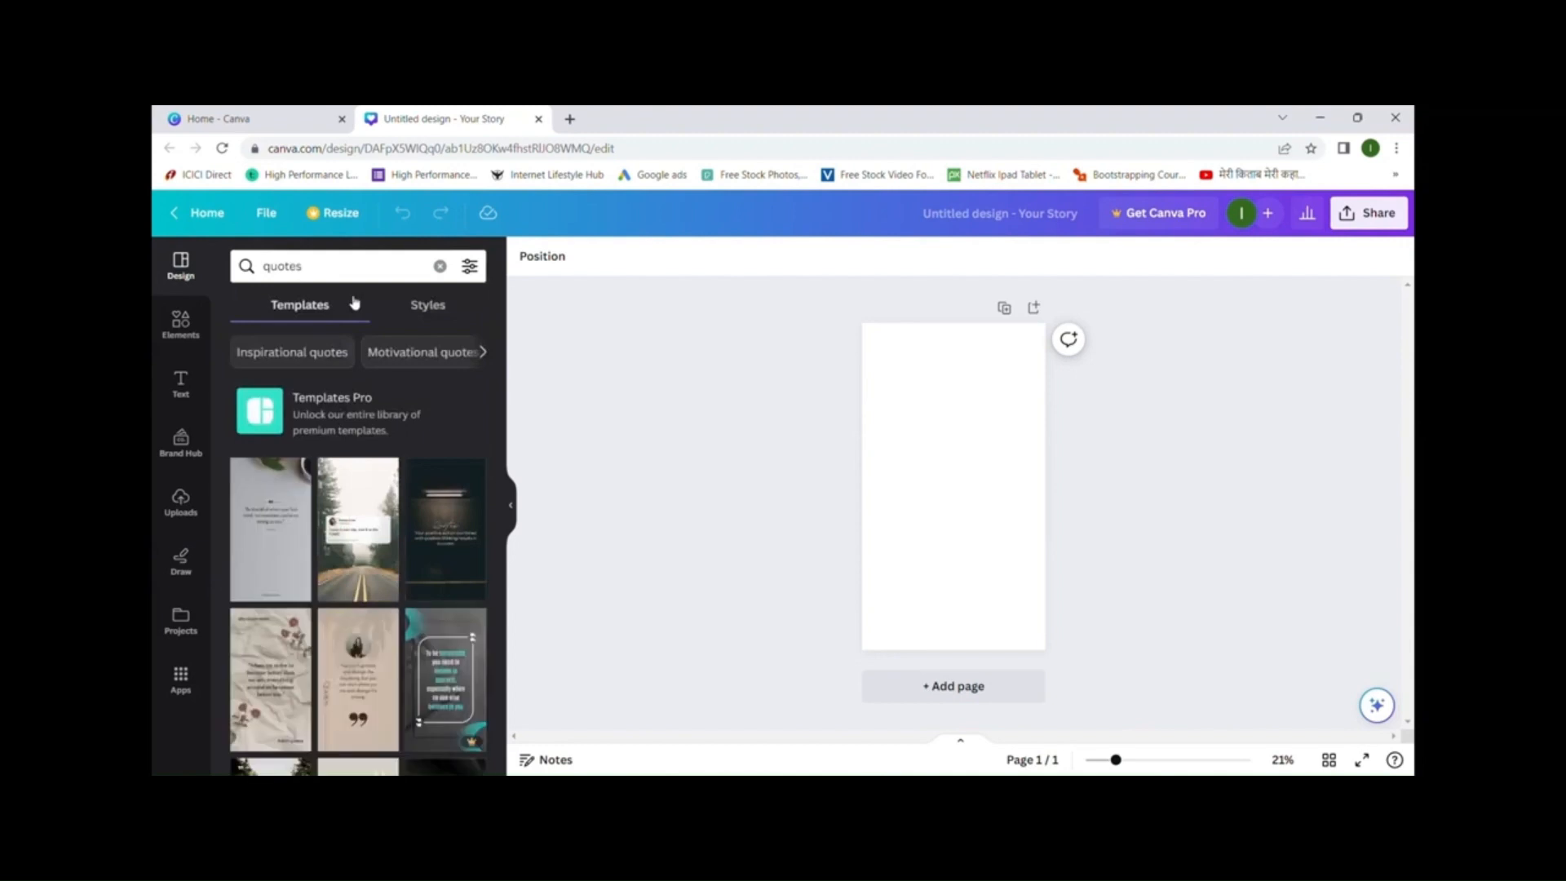
scroll(443, 522, down, 4)
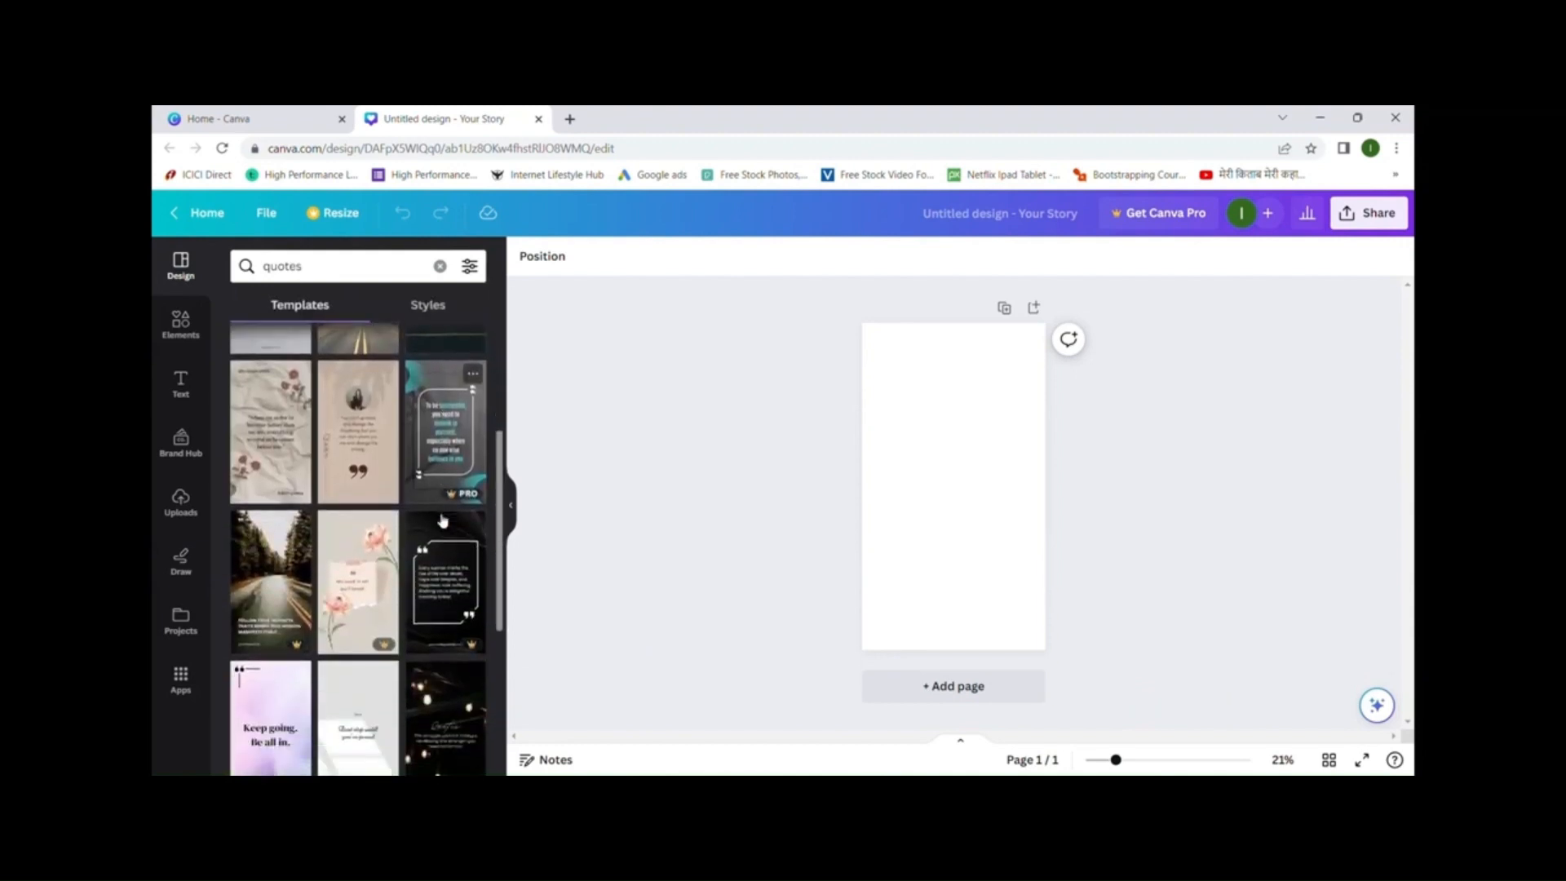
scroll(365, 530, up, 3)
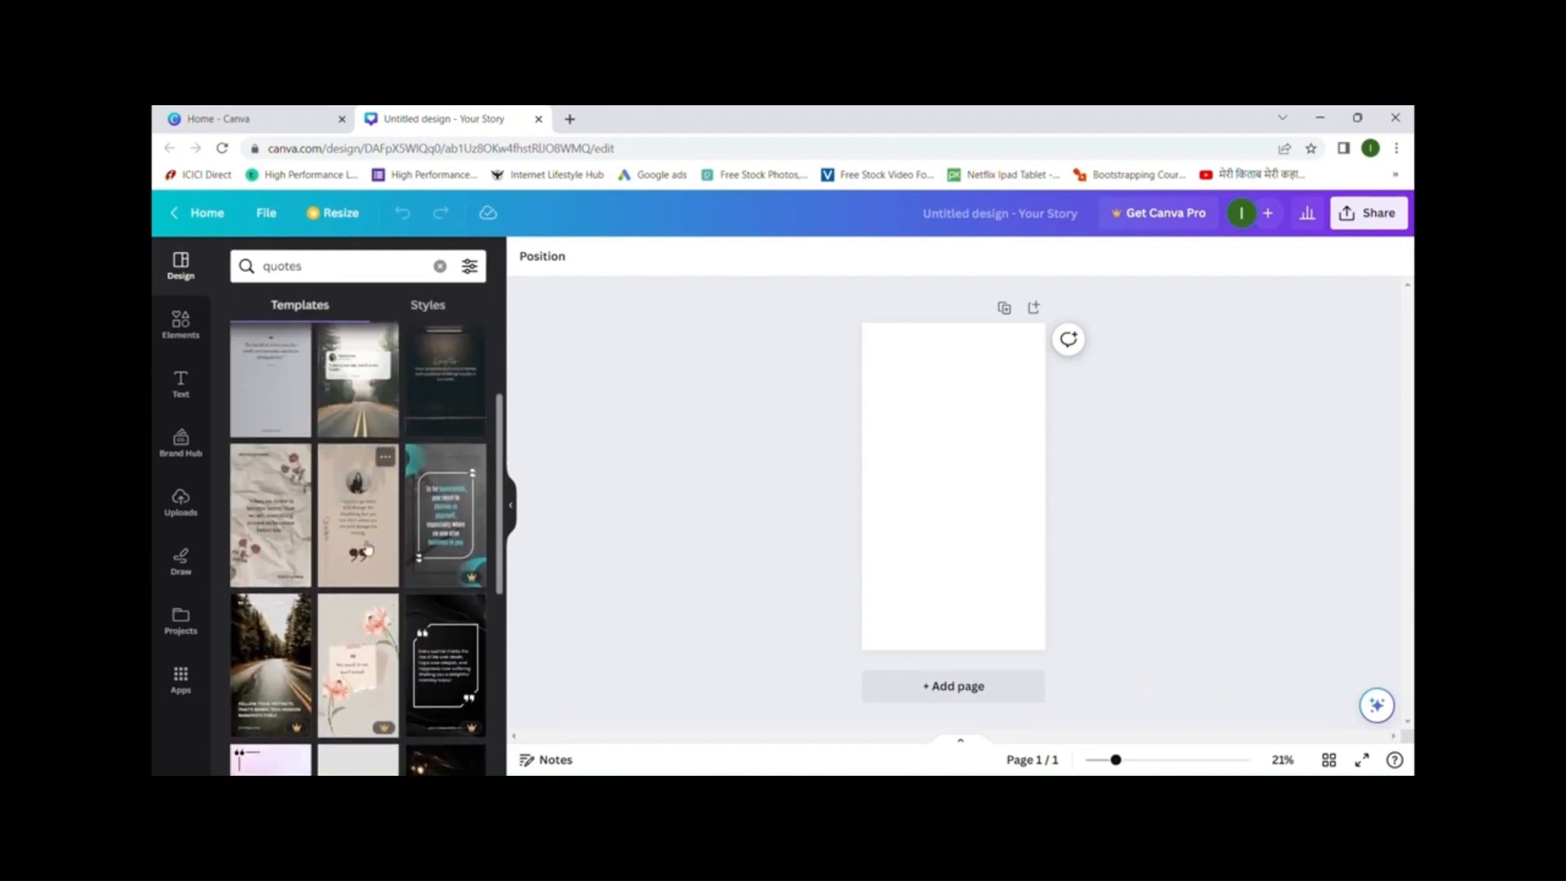
- Apply the Brown Minimalist Aesthetic quotes template and select its circular photo
click(366, 534)
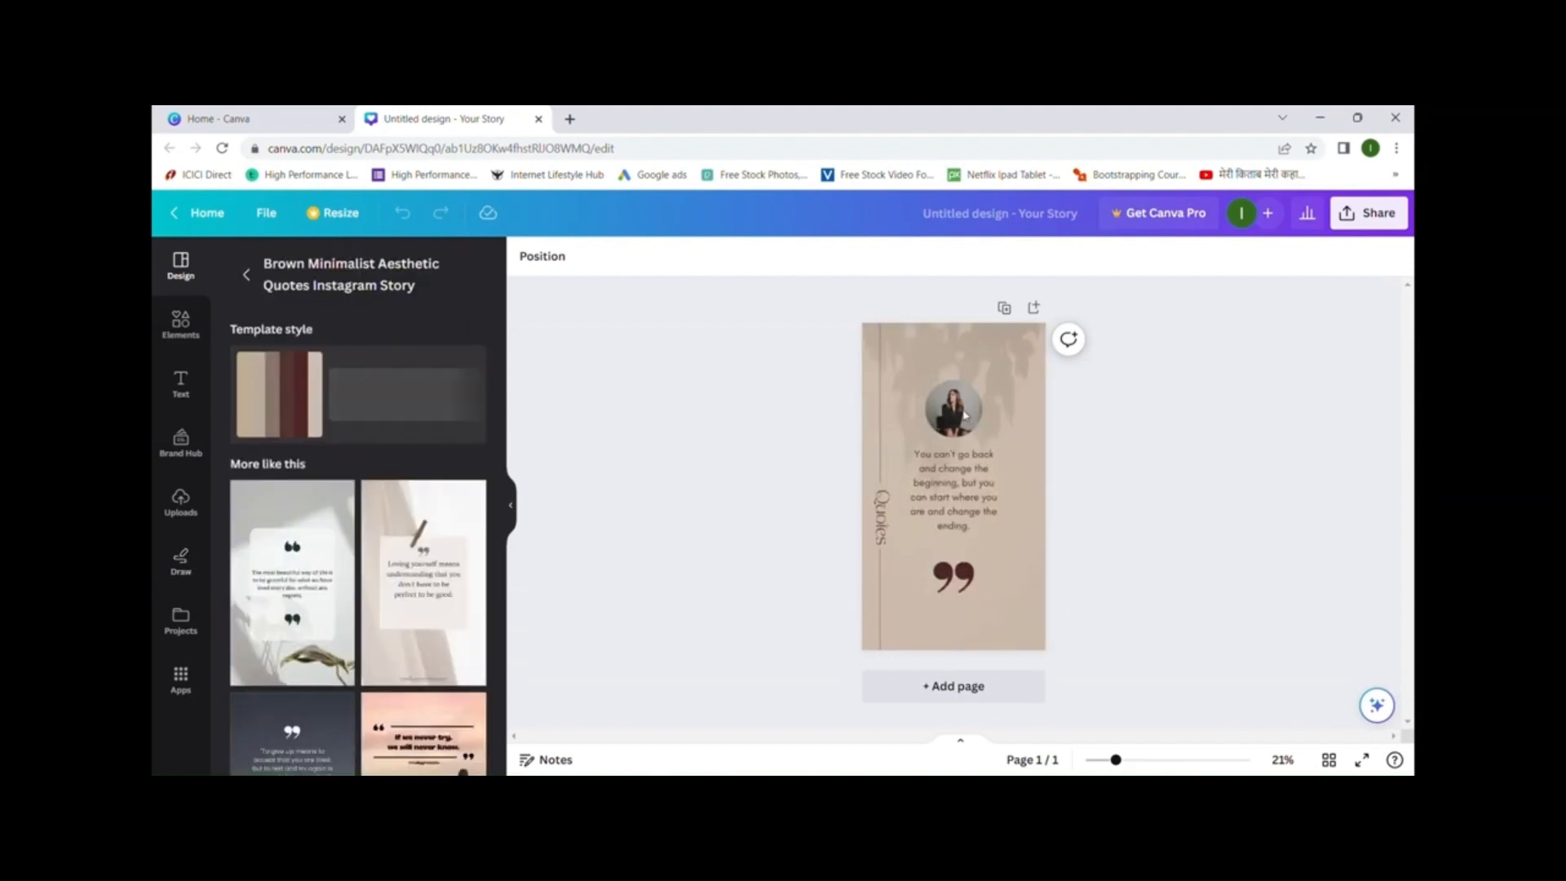
click(967, 443)
click(964, 471)
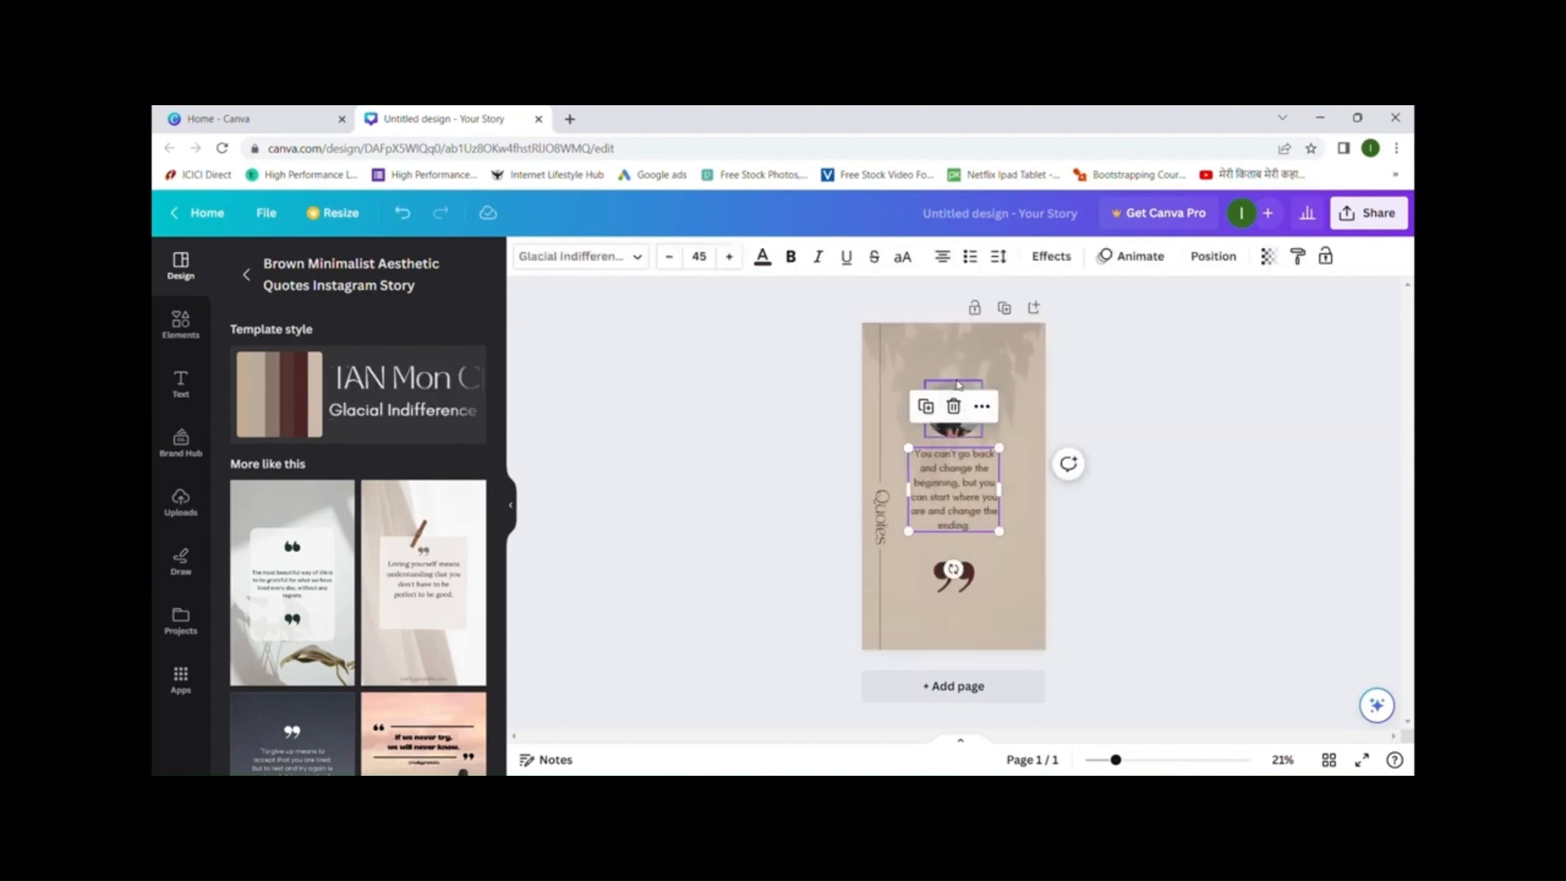
click(955, 382)
click(964, 510)
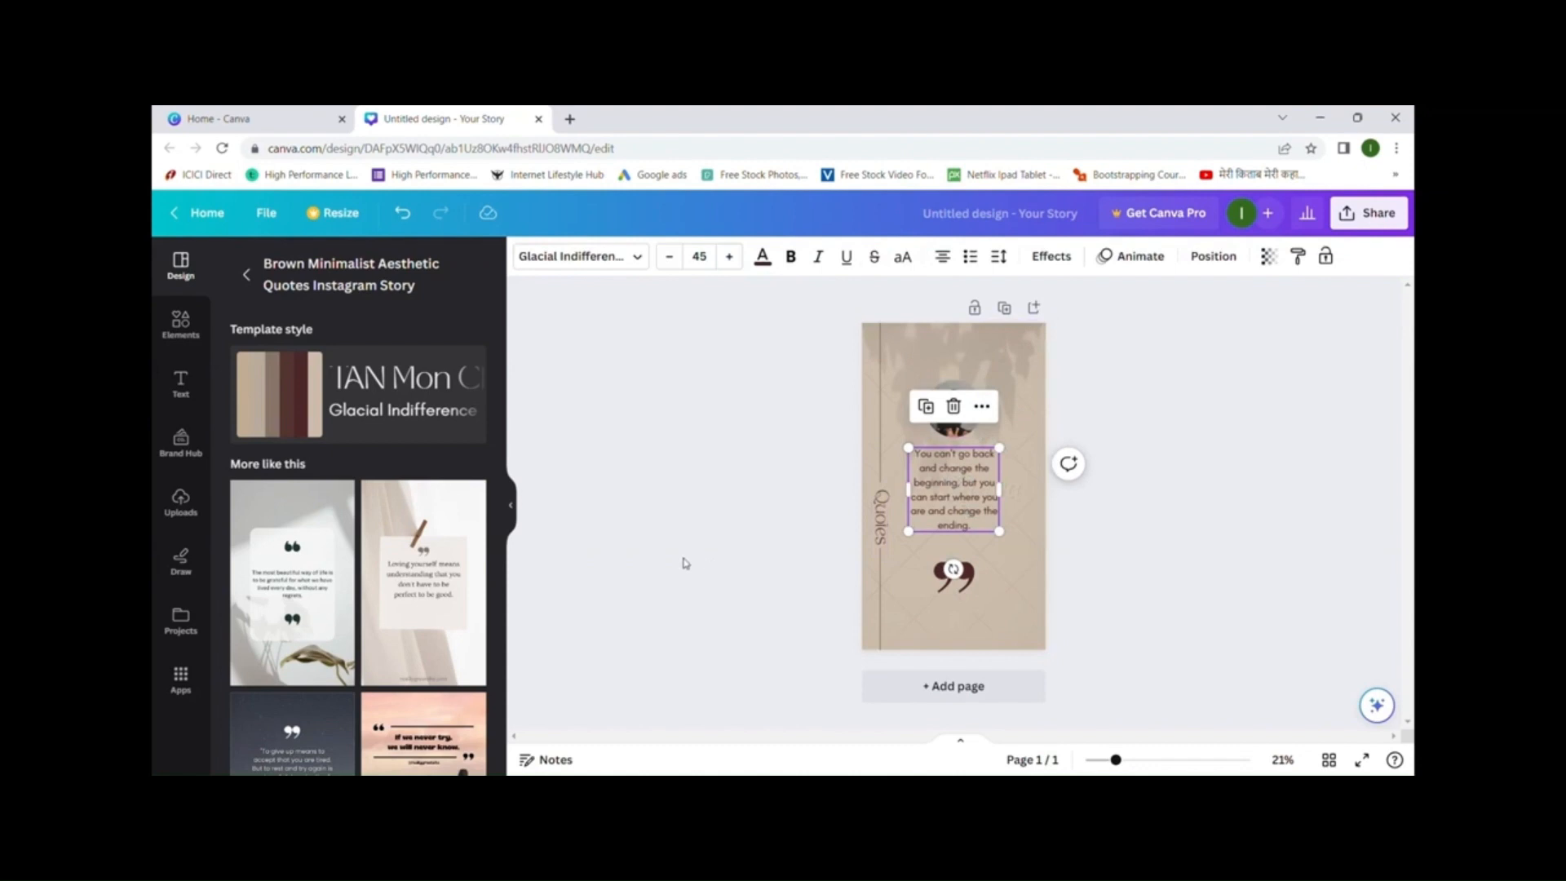
click(953, 412)
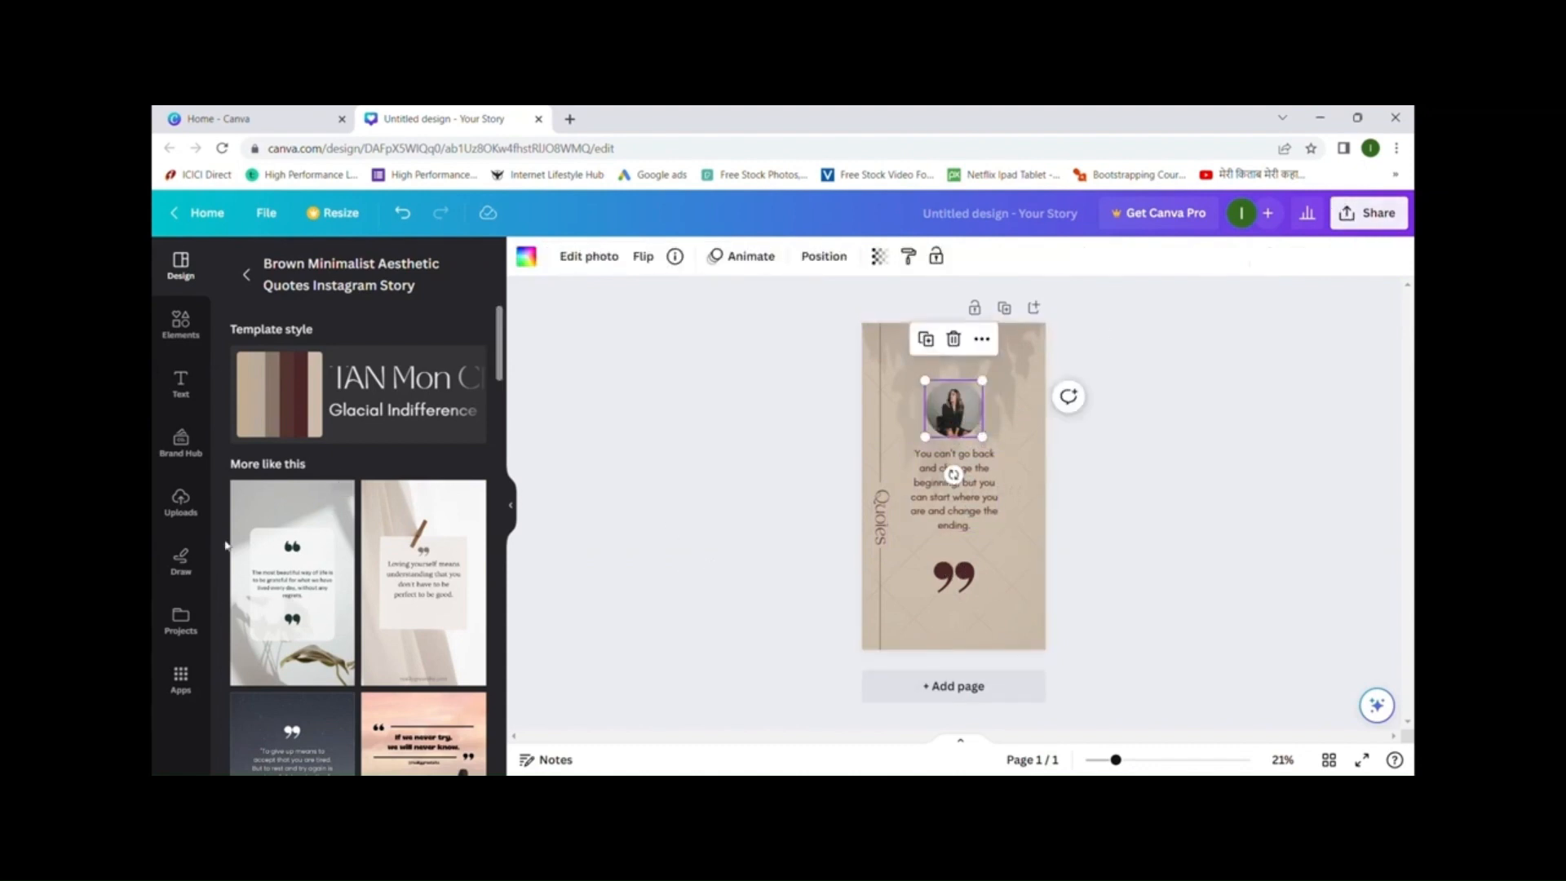
- Replace the circle photo with the uploaded portrait and shrink it above the quote
click(182, 502)
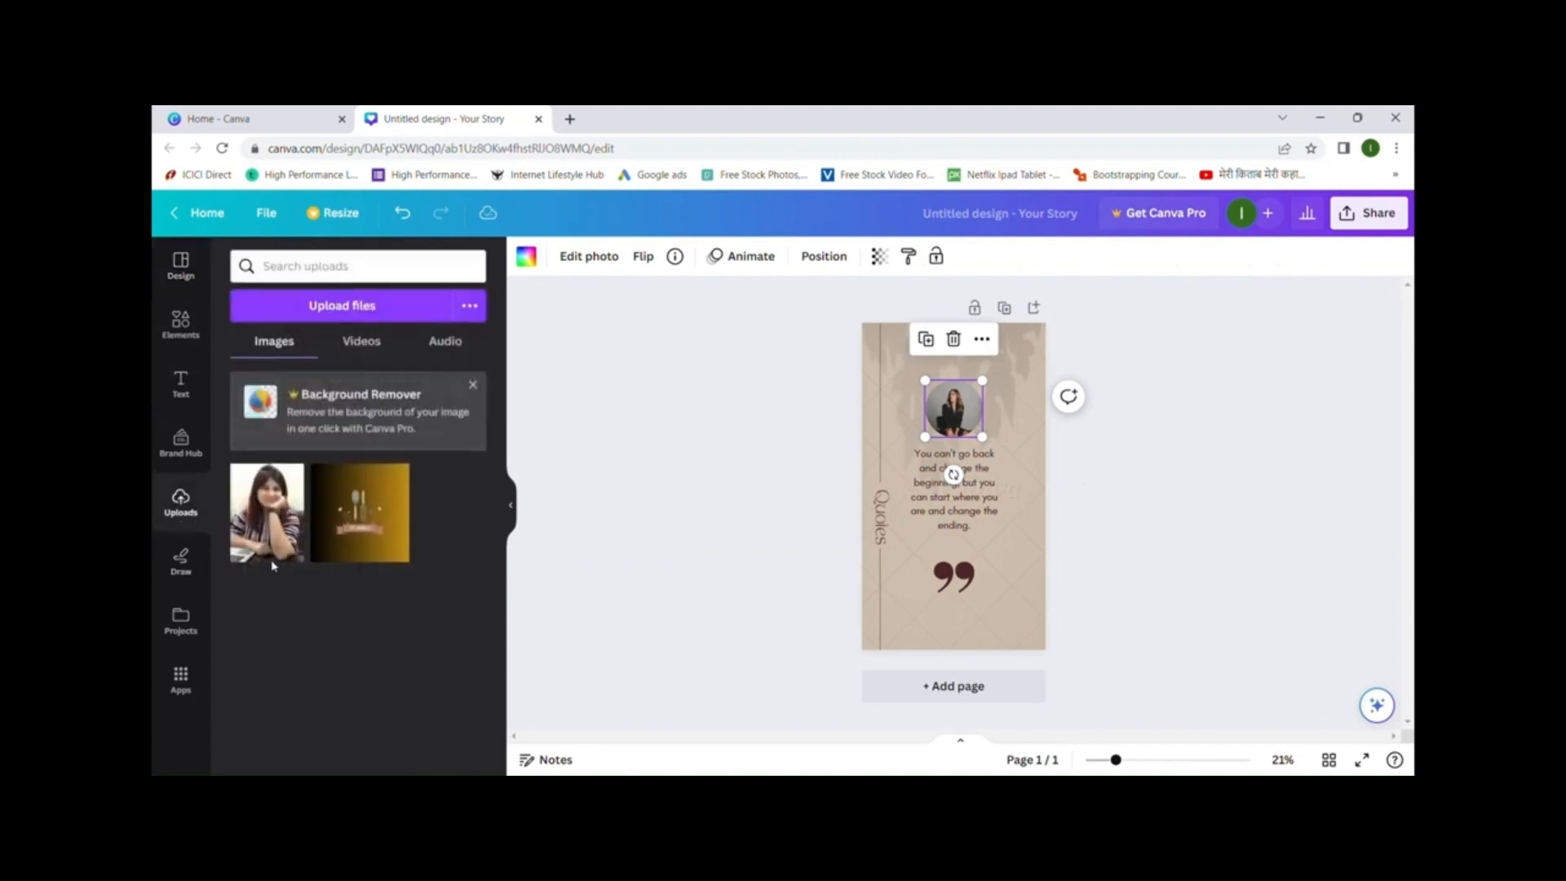
click(272, 515)
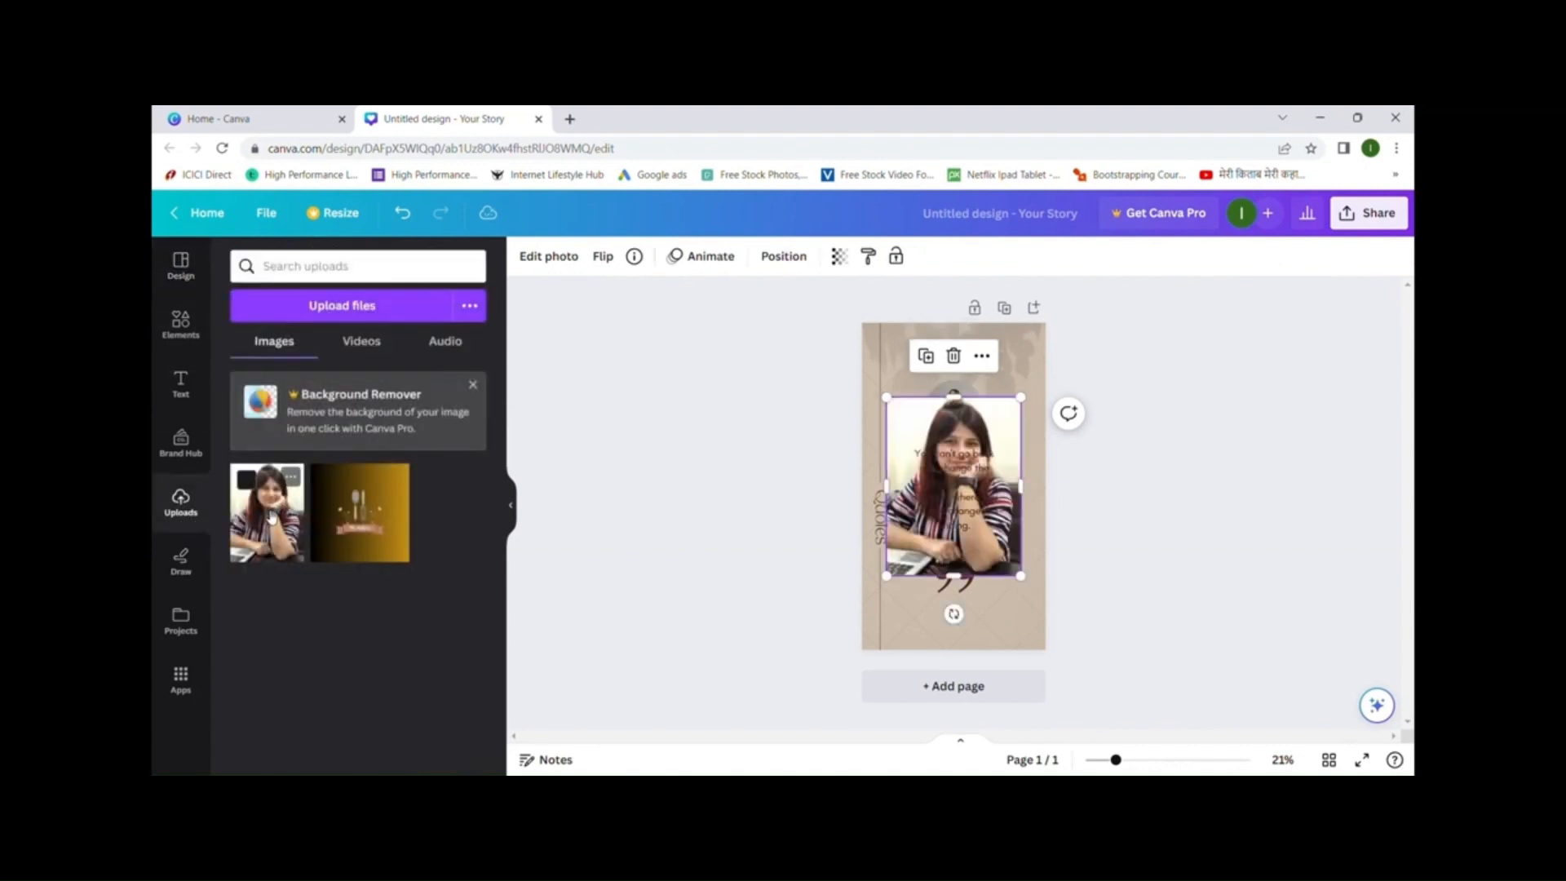
drag(899, 587, 989, 422)
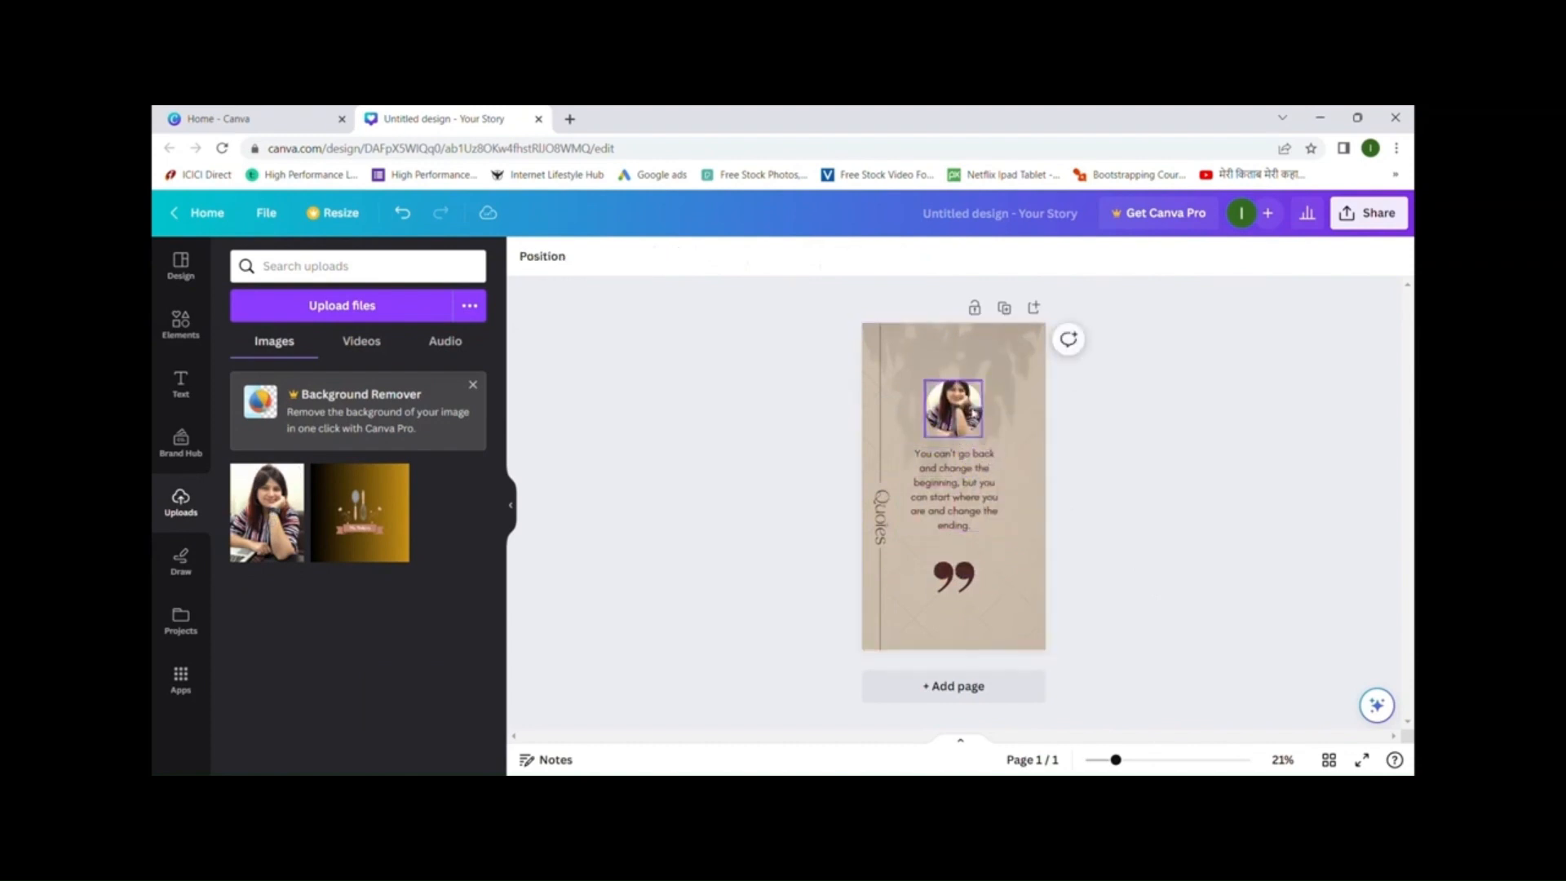
- Delete the template's background image to leave a plain tan background
click(954, 506)
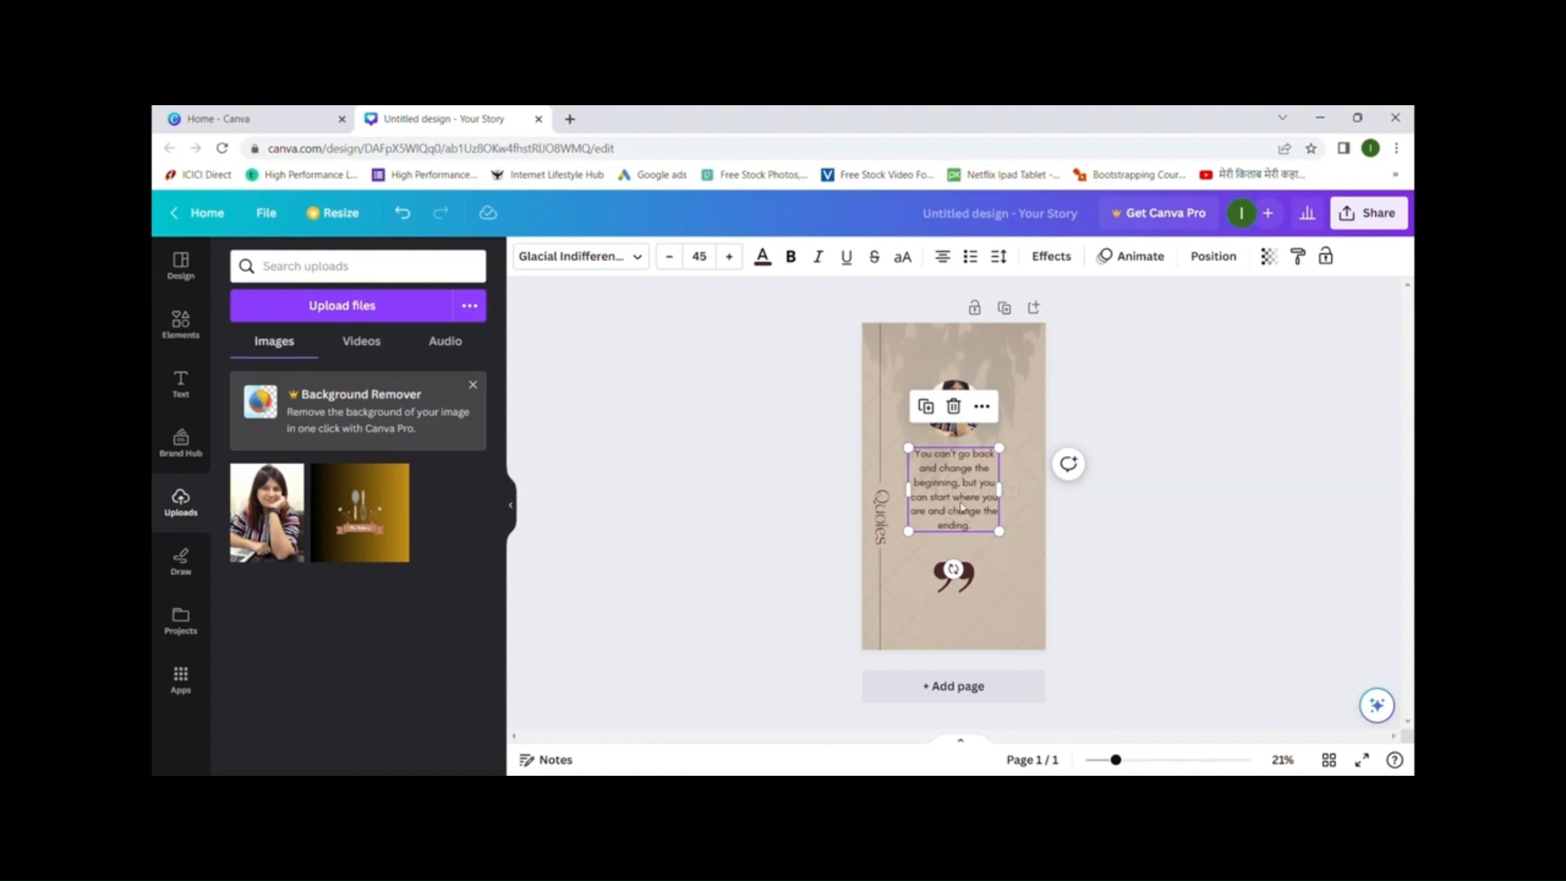
click(1026, 448)
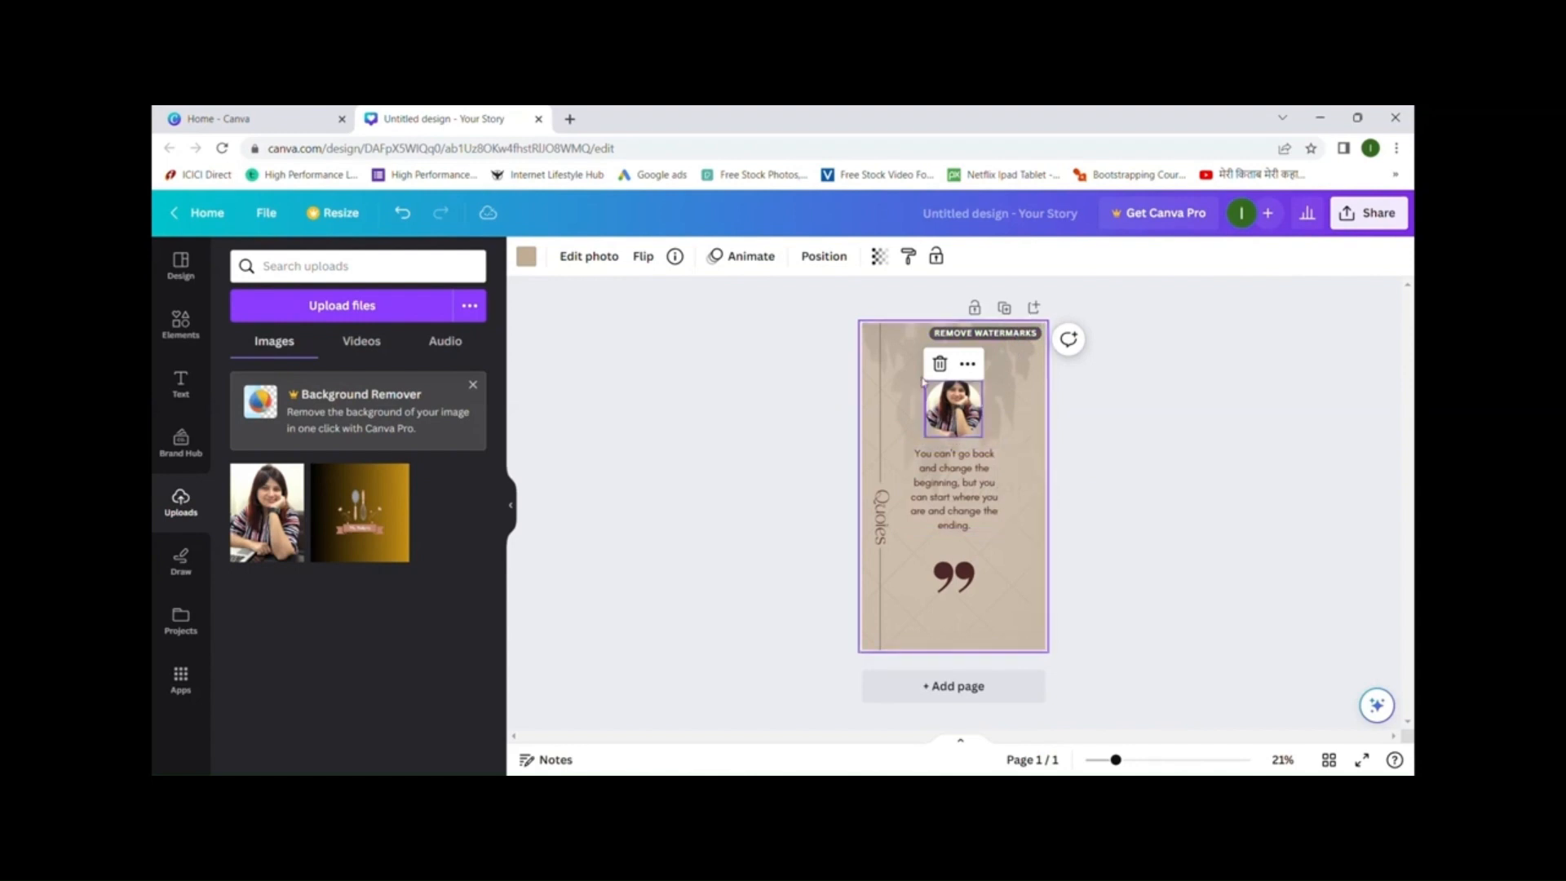
click(881, 336)
click(897, 352)
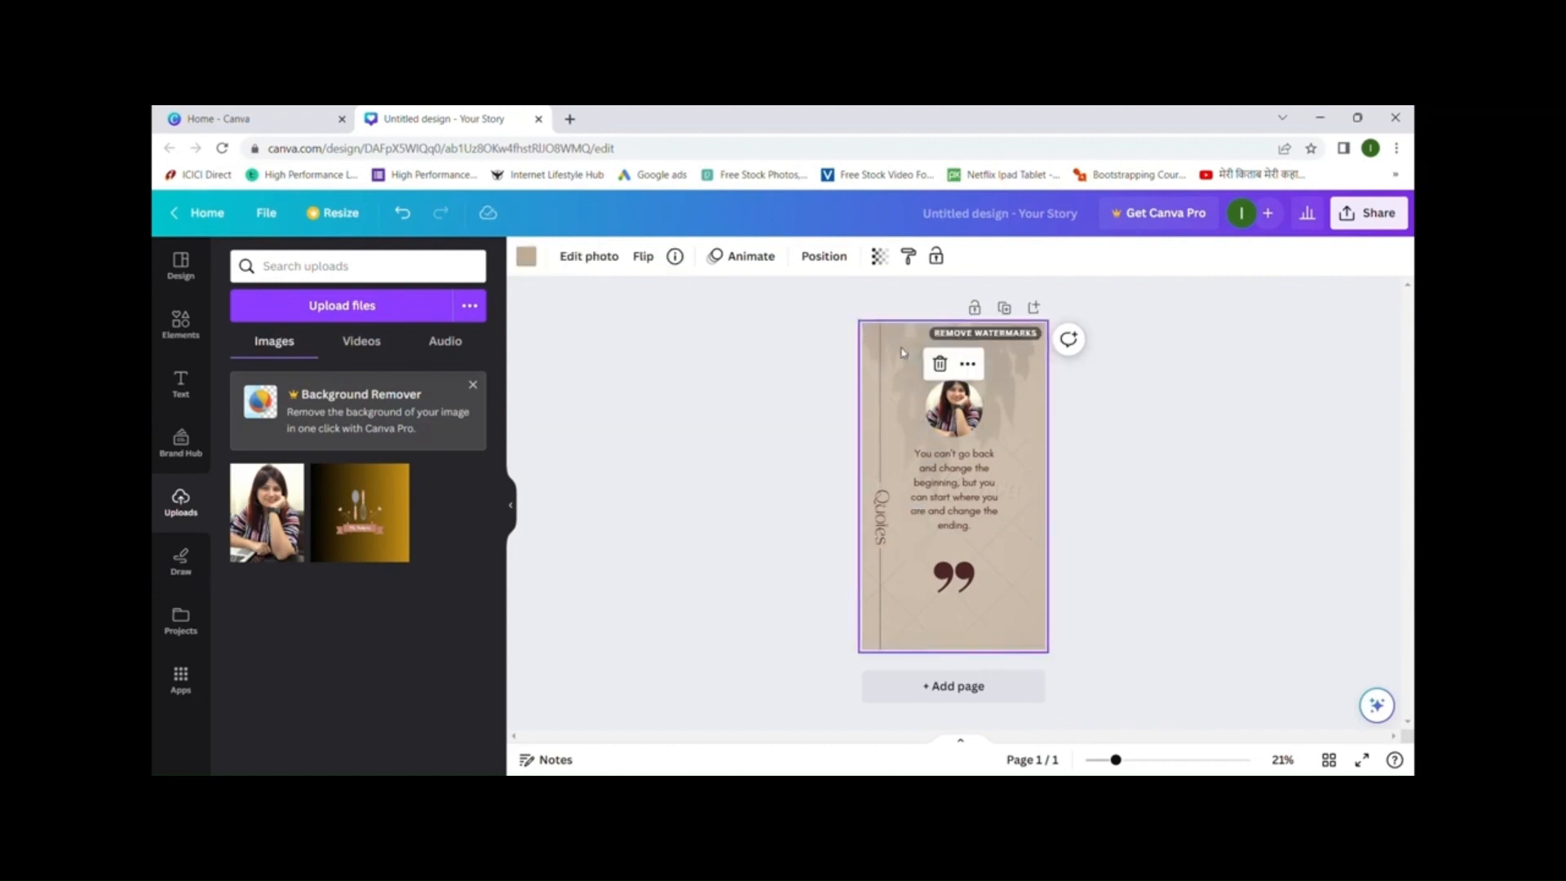
key(Delete)
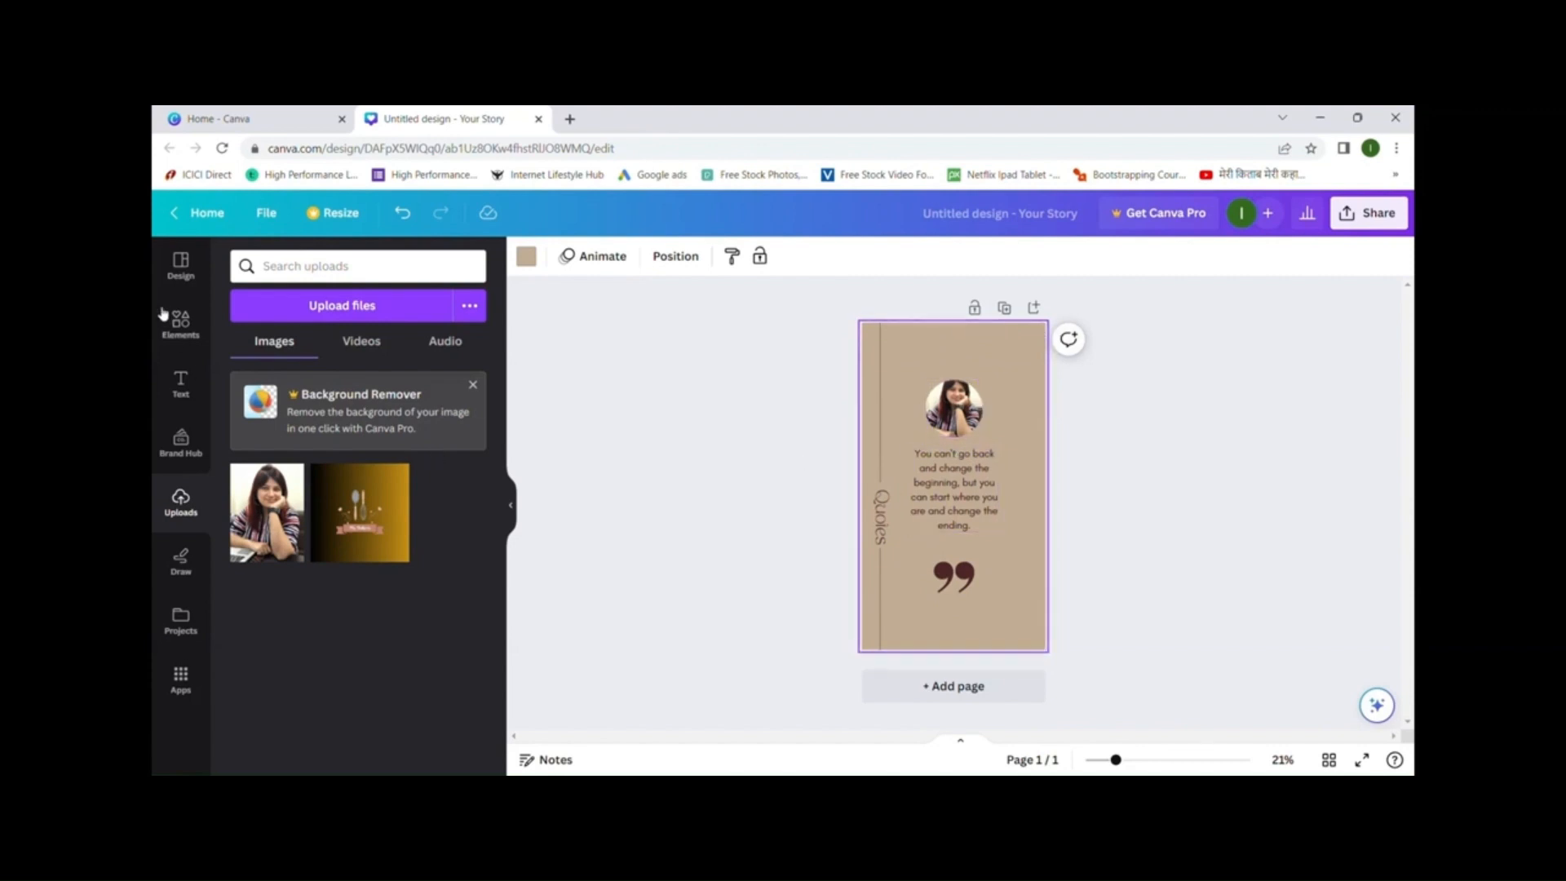
click(179, 277)
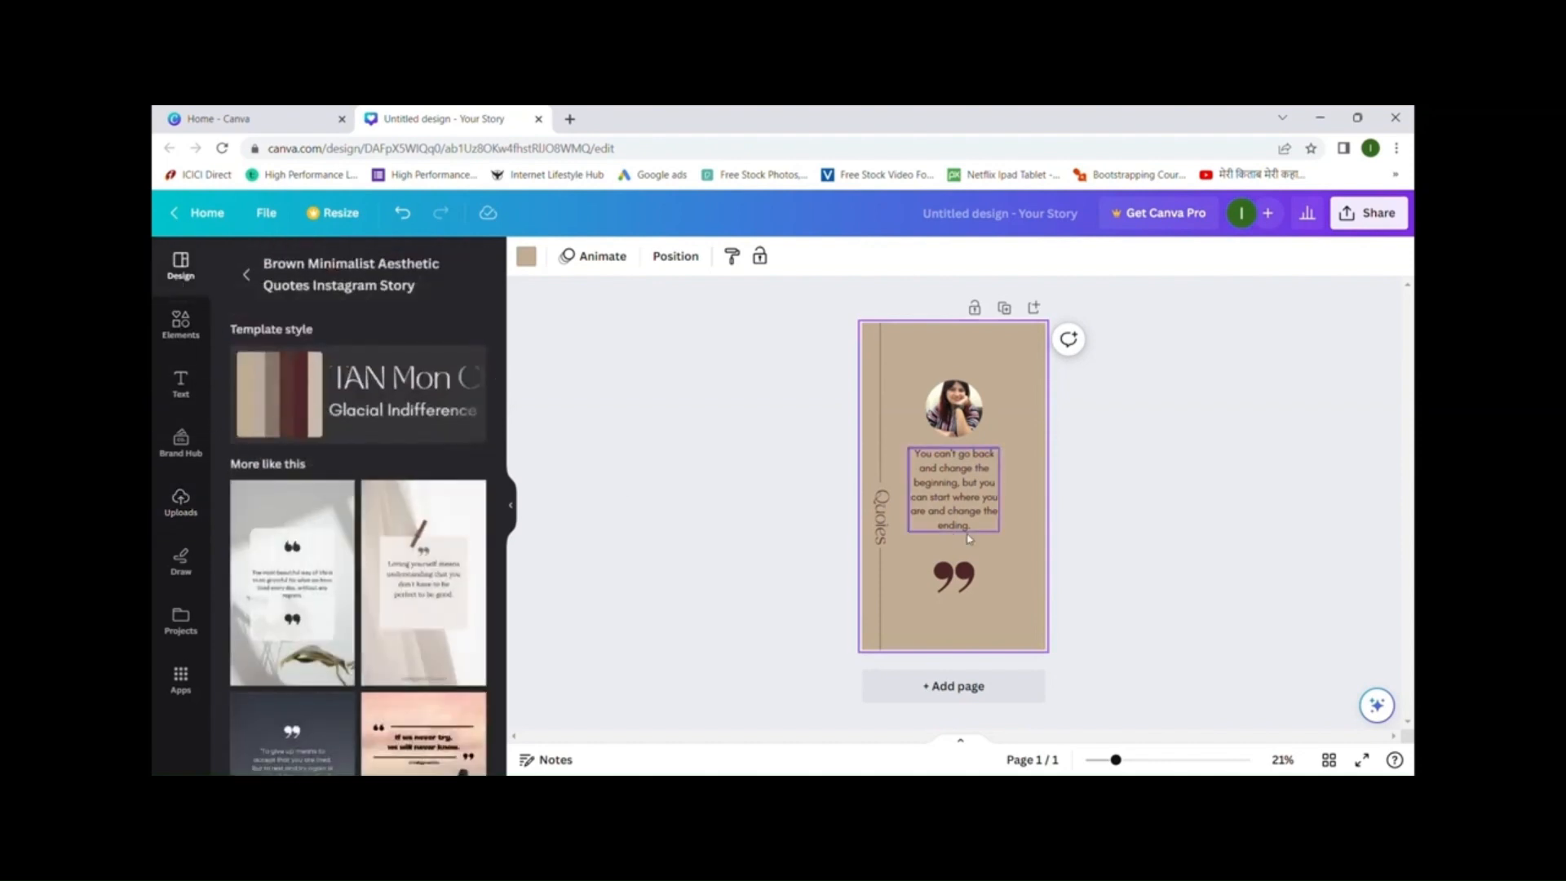
- Add a second page using the White Quotes Motivation template
click(995, 687)
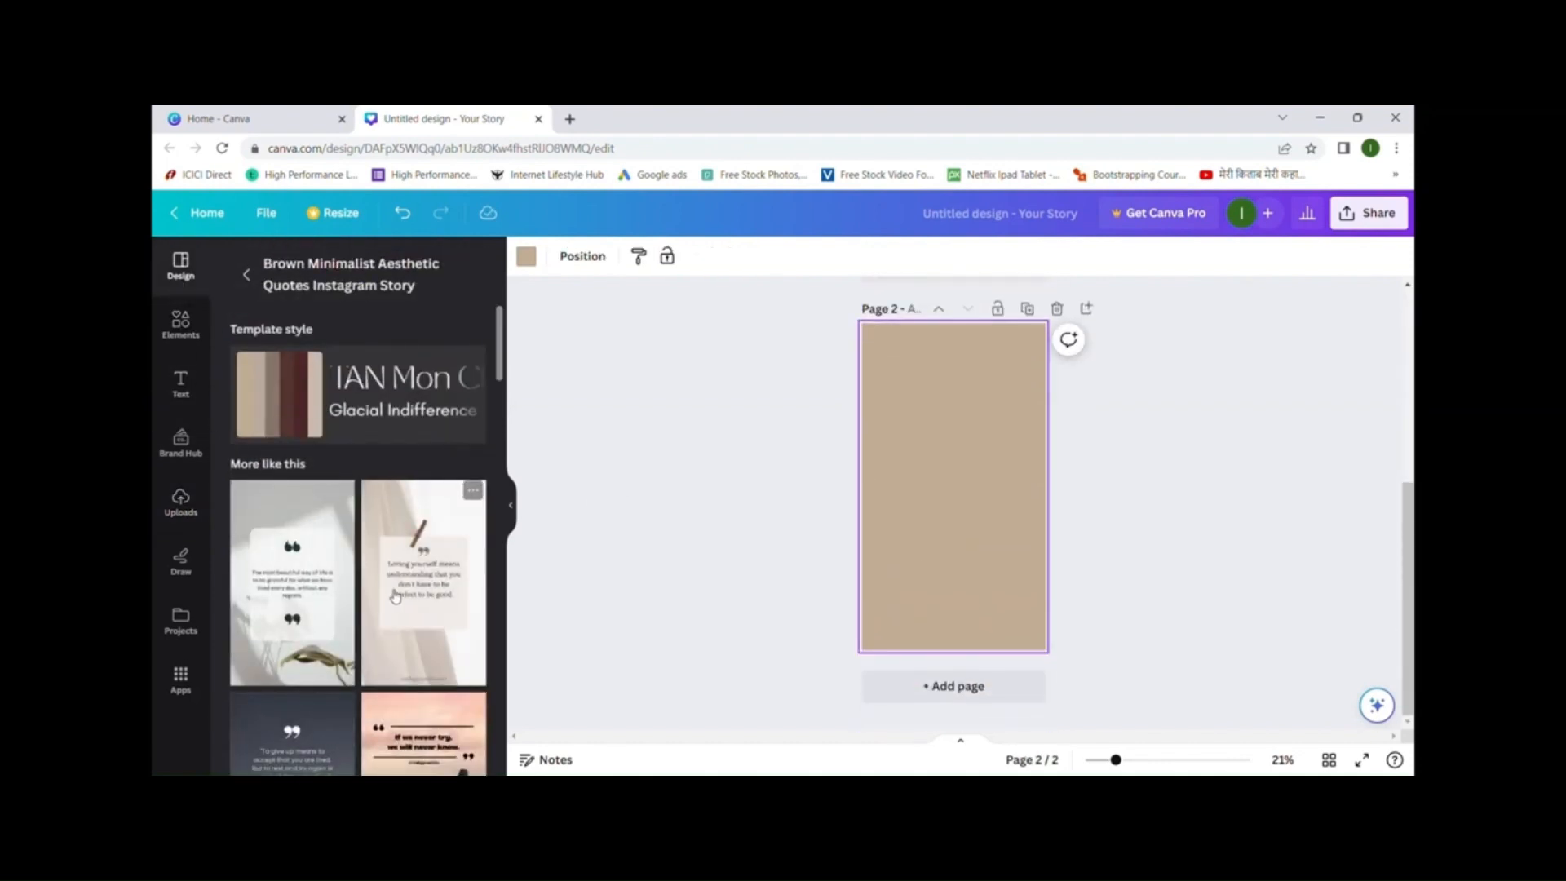
click(407, 571)
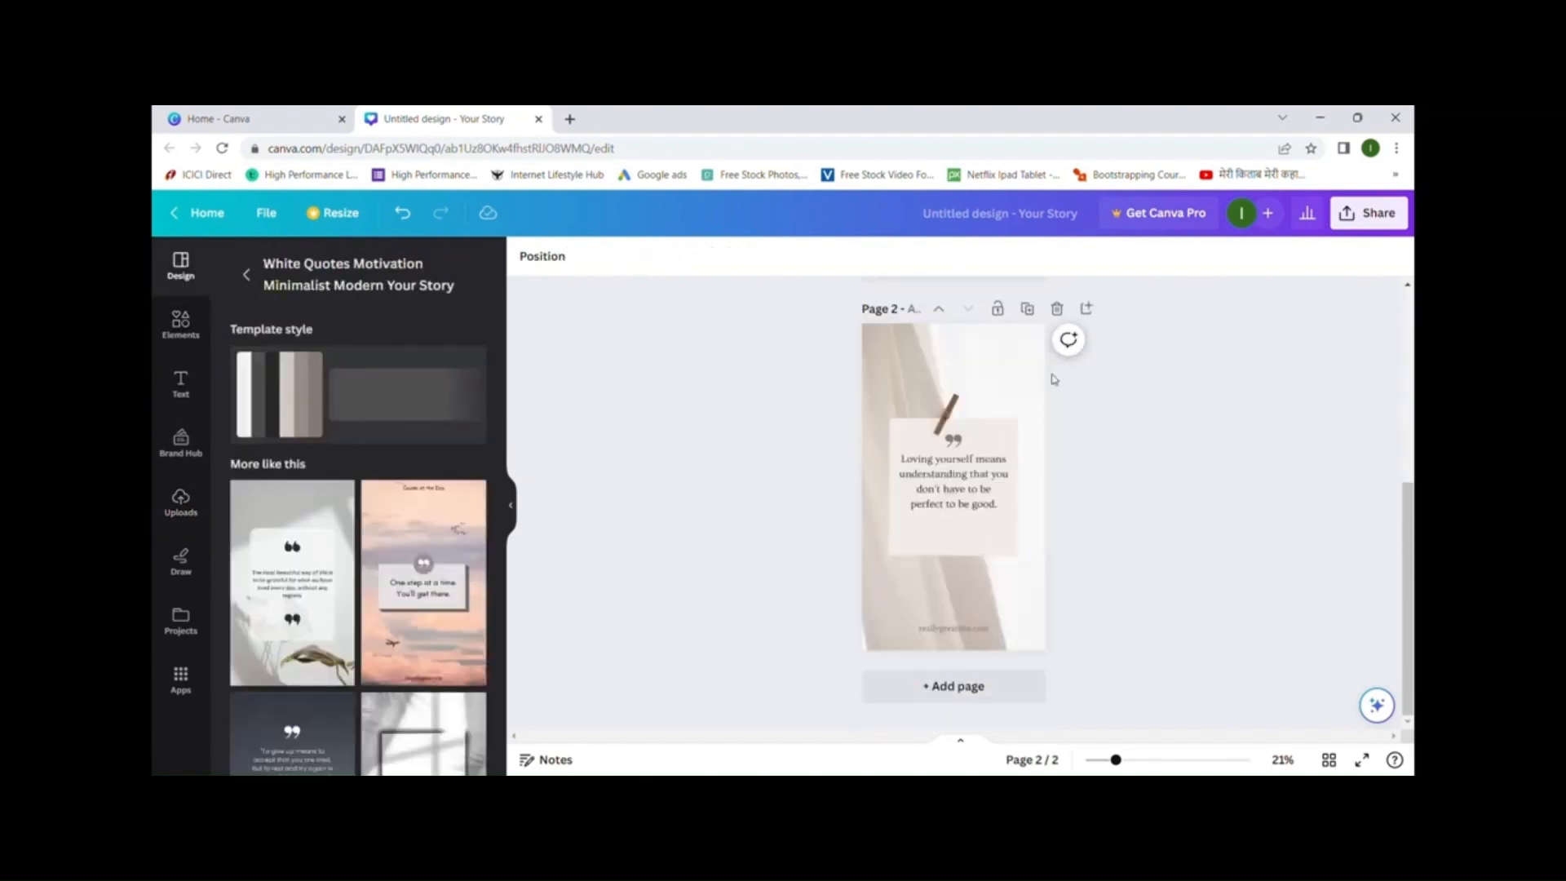
click(976, 476)
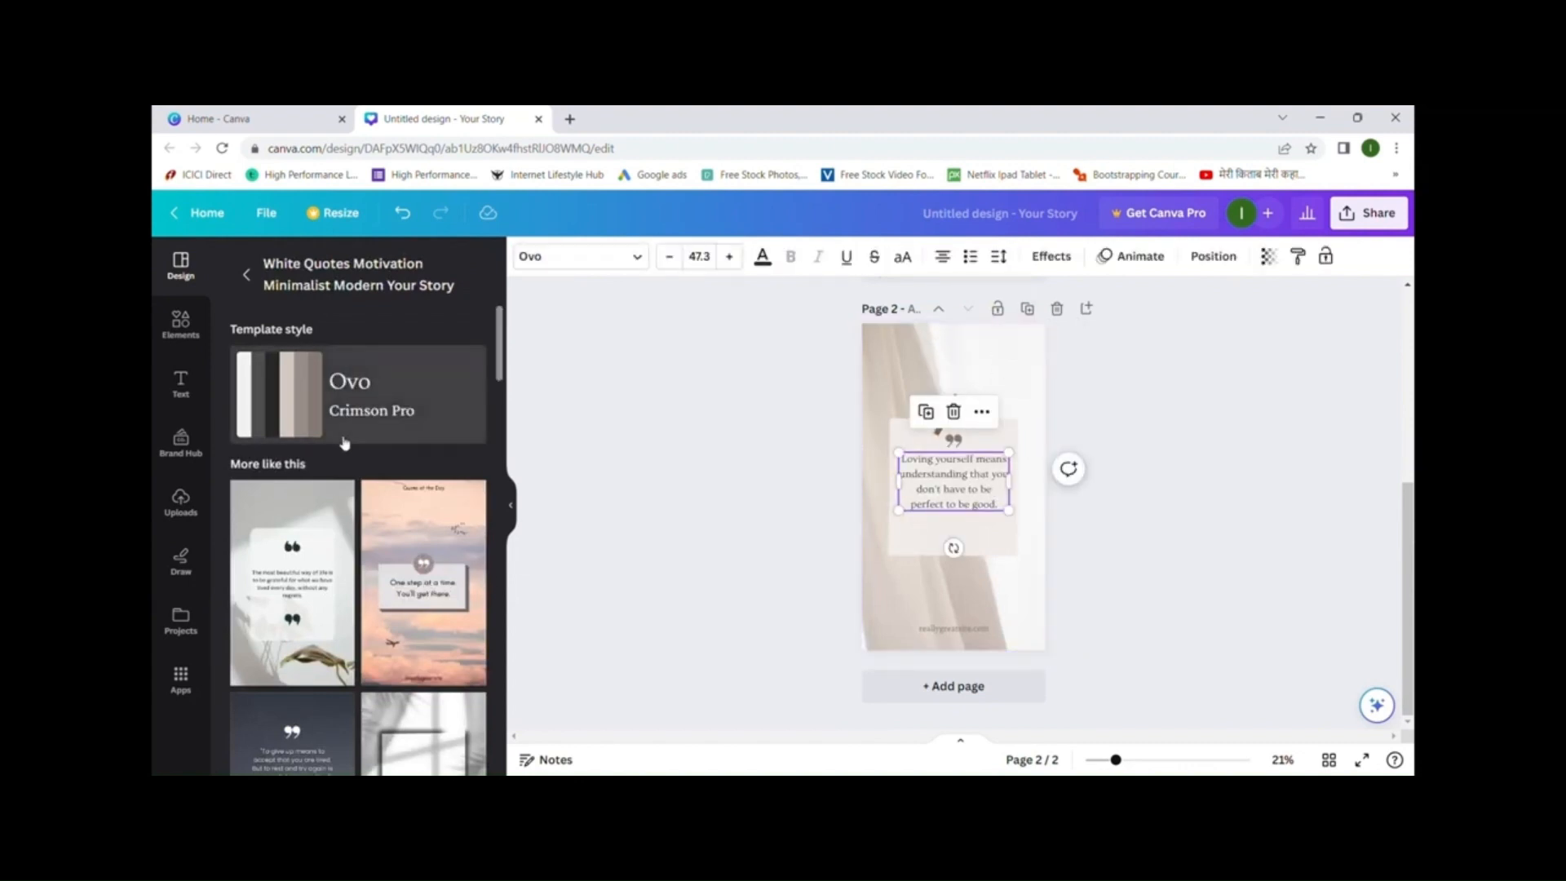
- Add a circle frame from a 'photo frame' element search and move it to the top-left
click(186, 328)
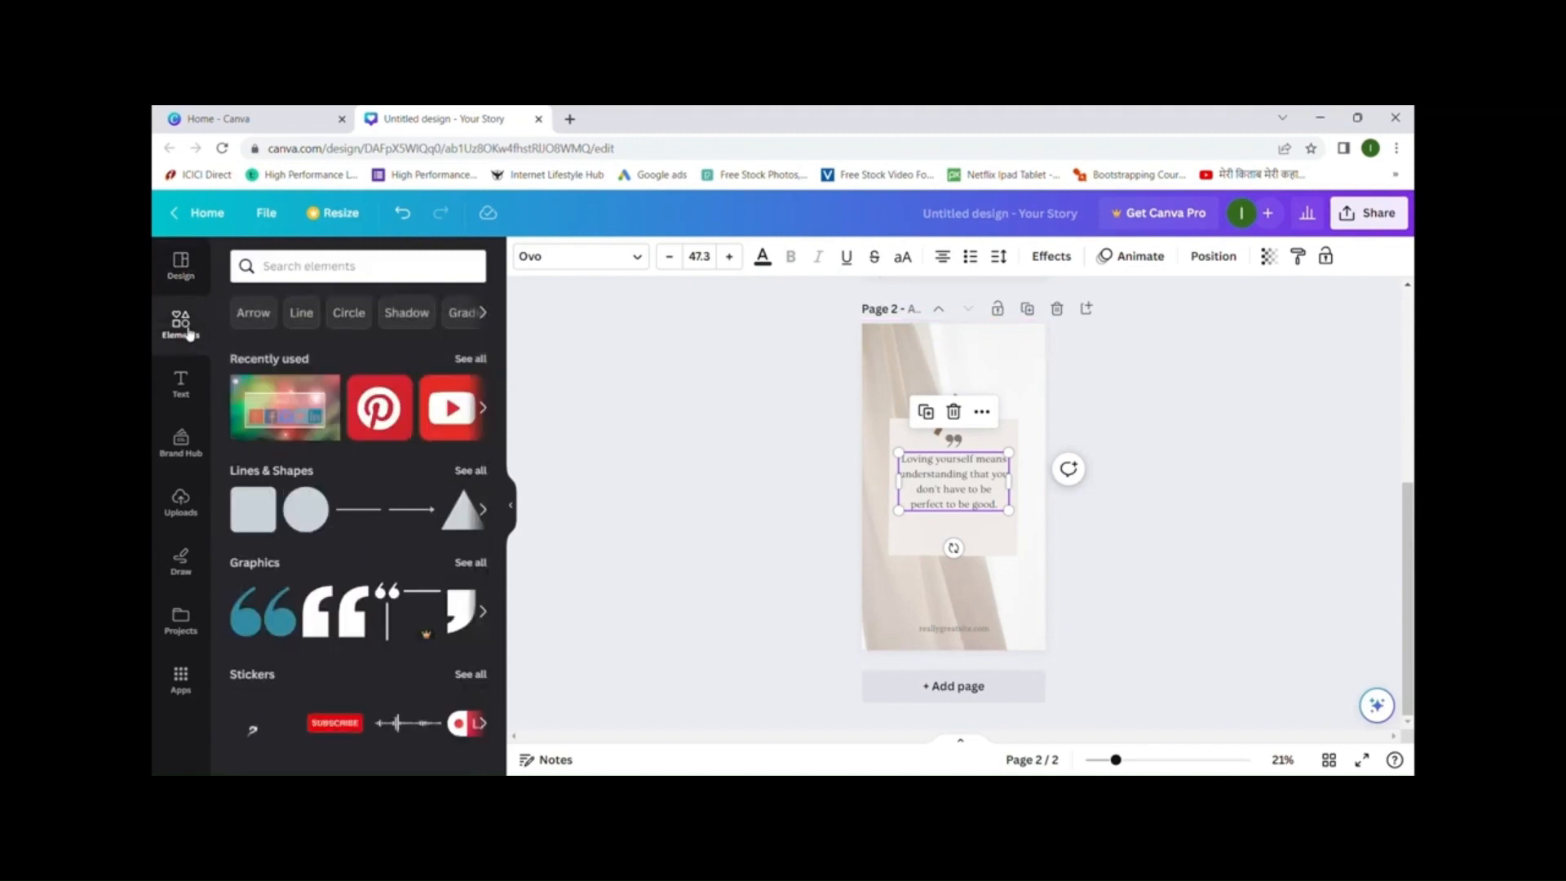
scroll(377, 465, down, 3)
scroll(378, 465, down, 2)
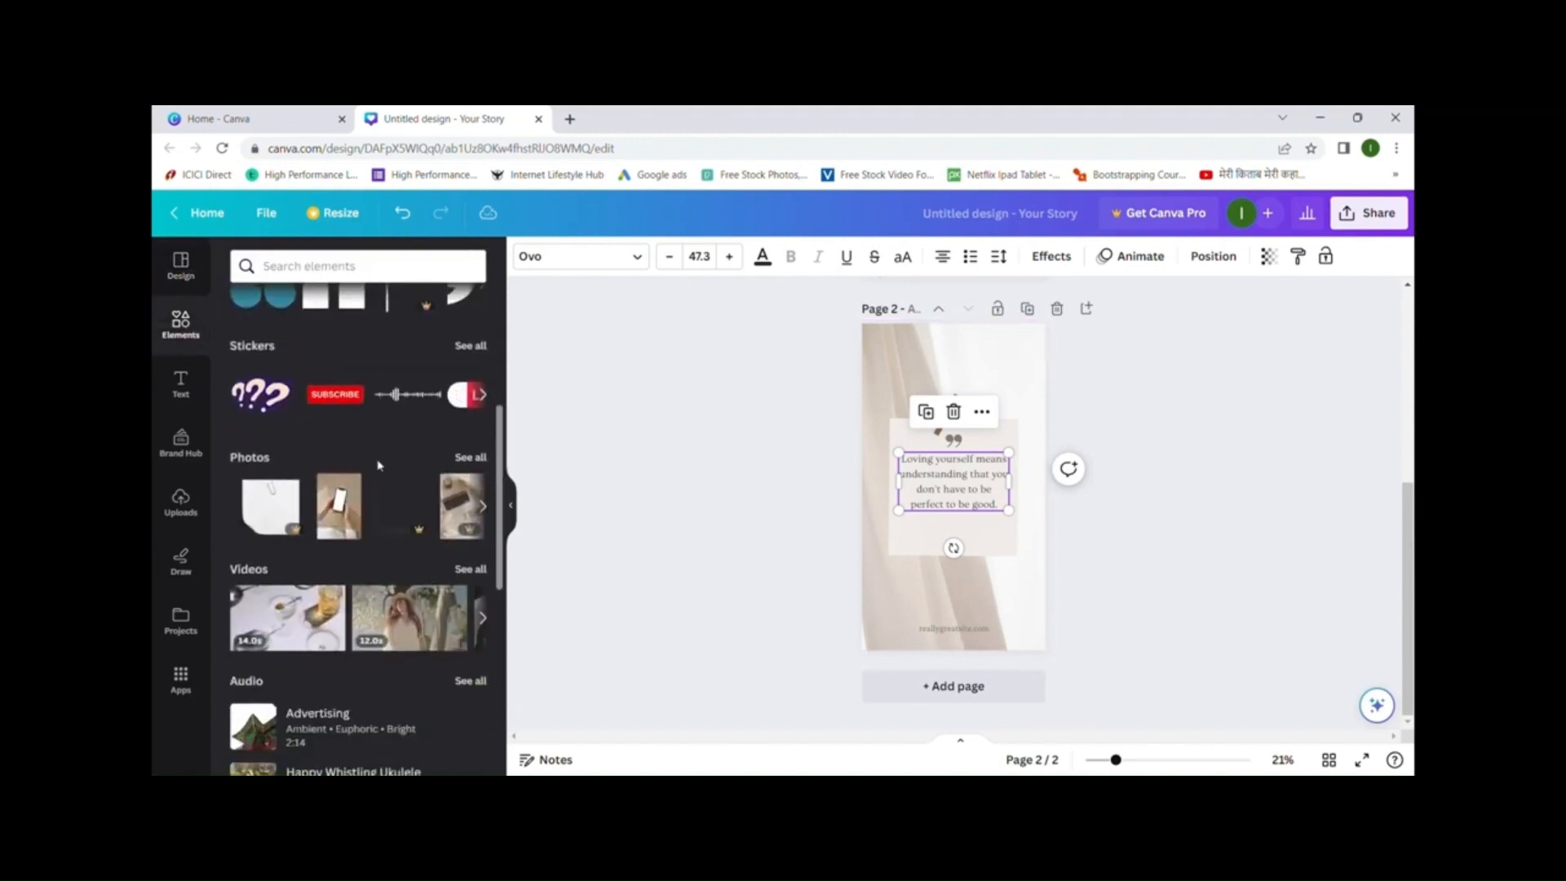
click(362, 267)
text(p)
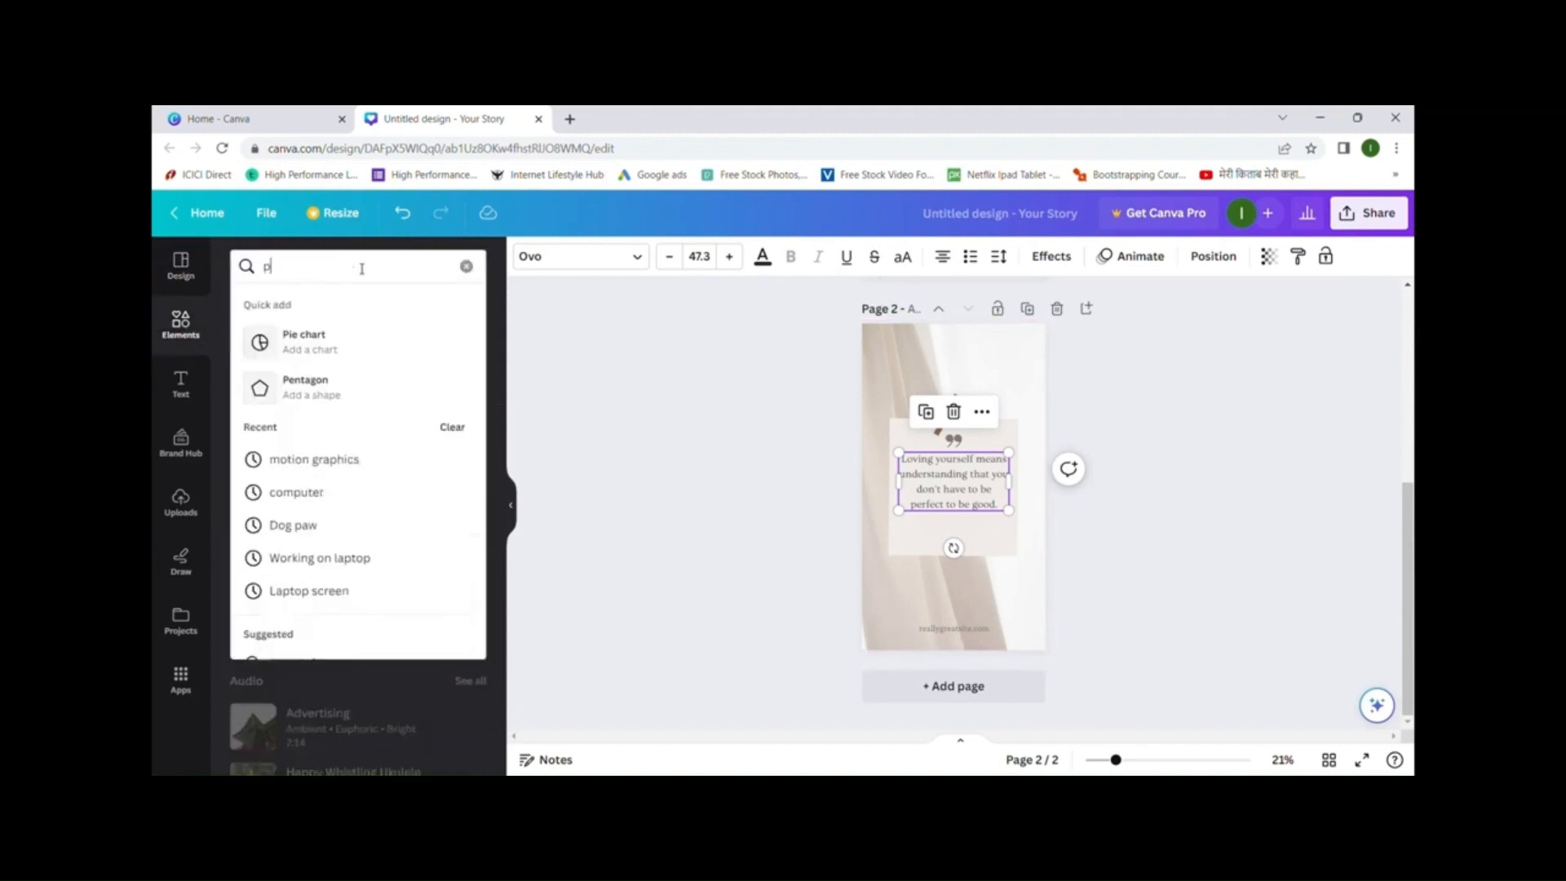
text(hoto frame)
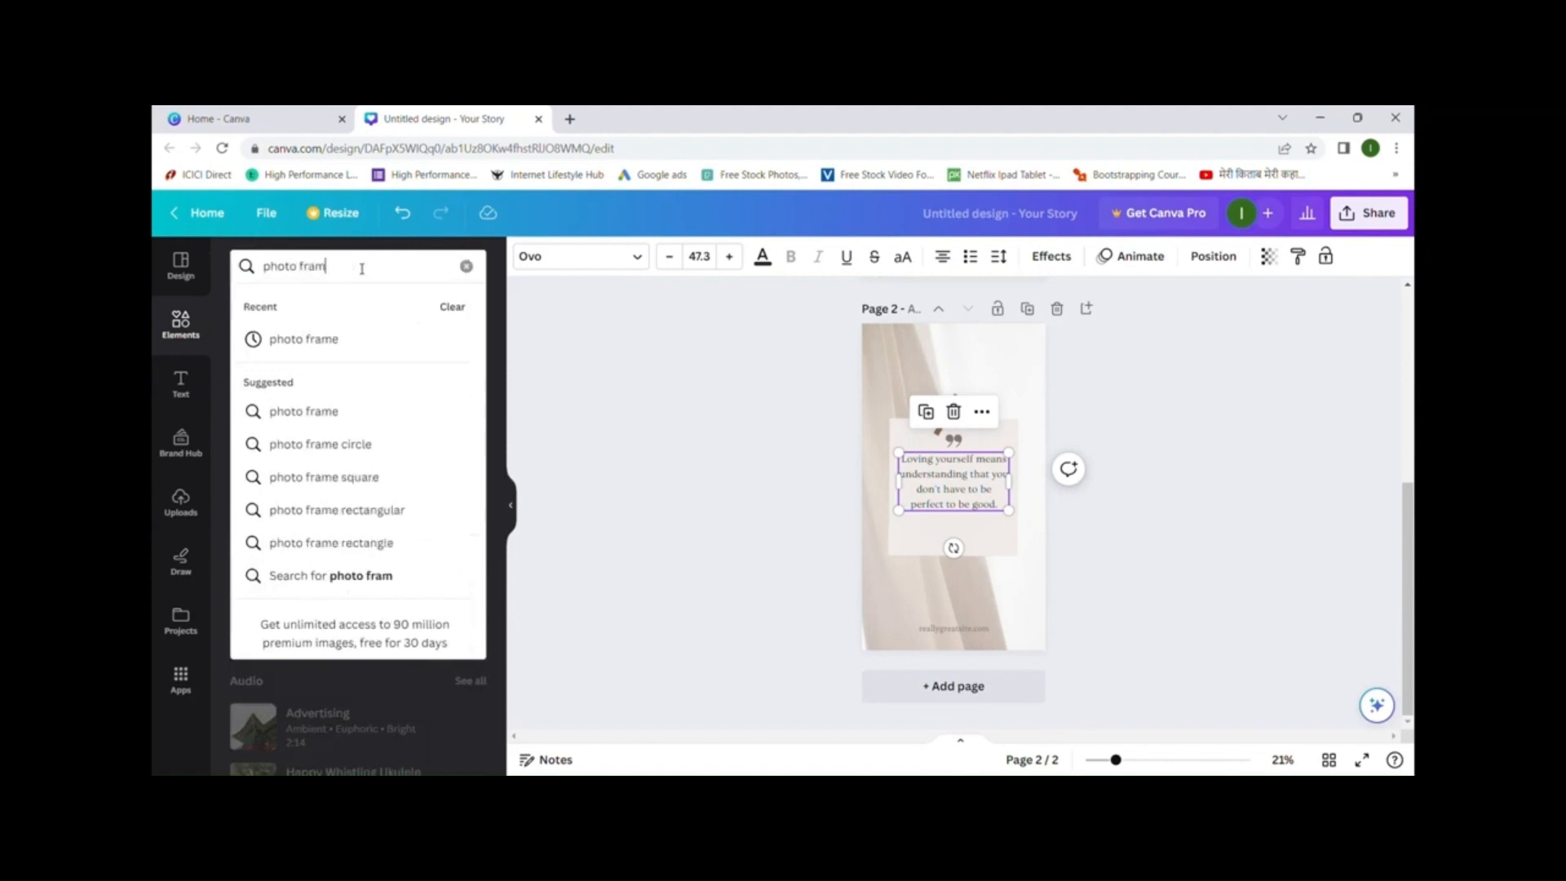
click(352, 342)
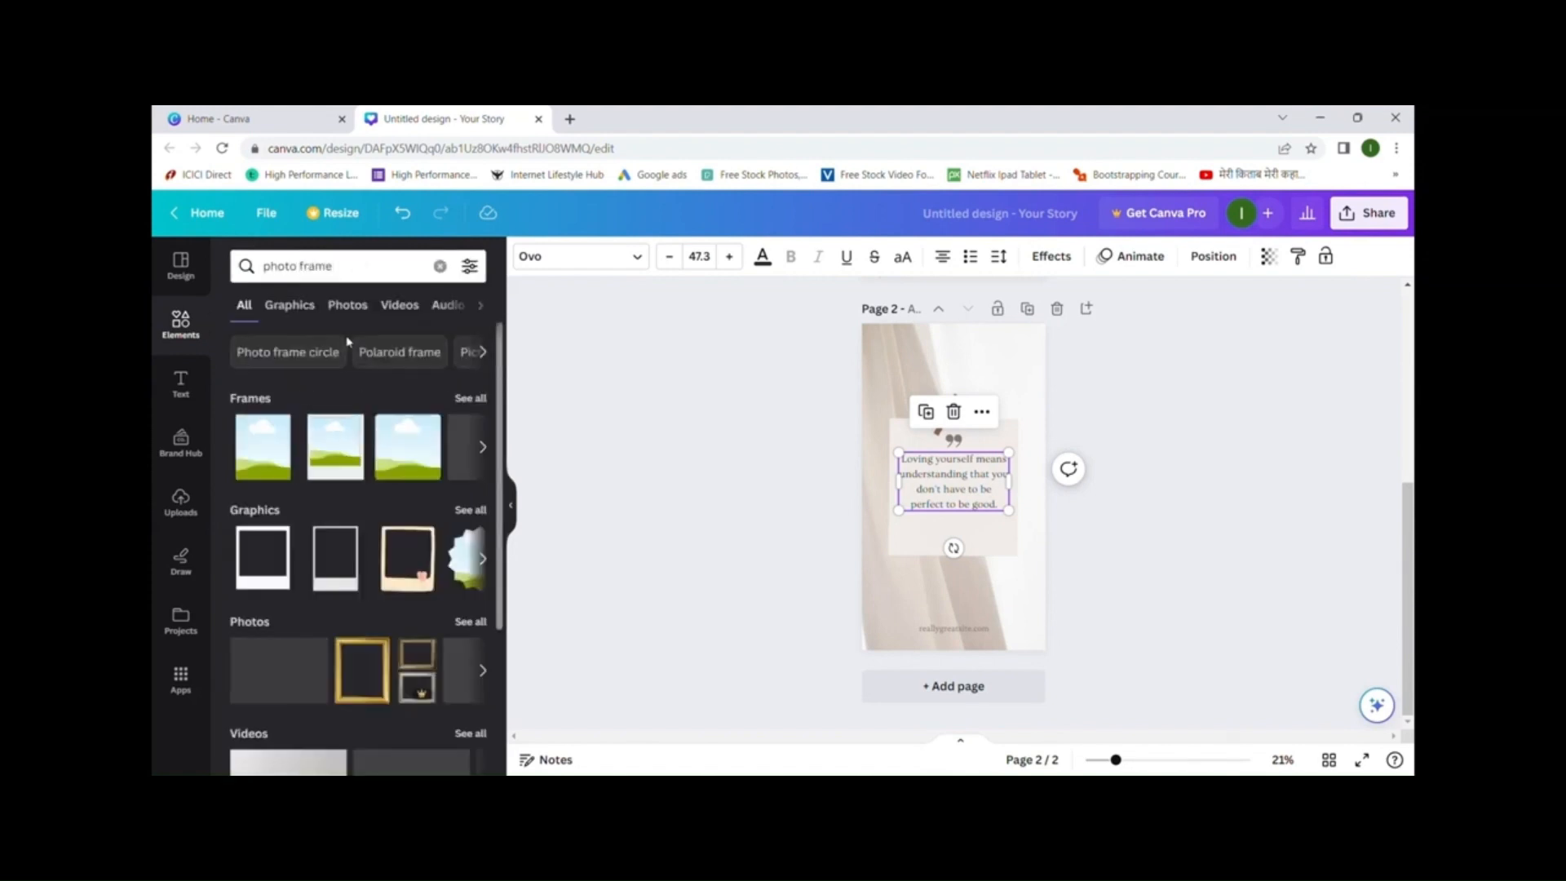
click(479, 449)
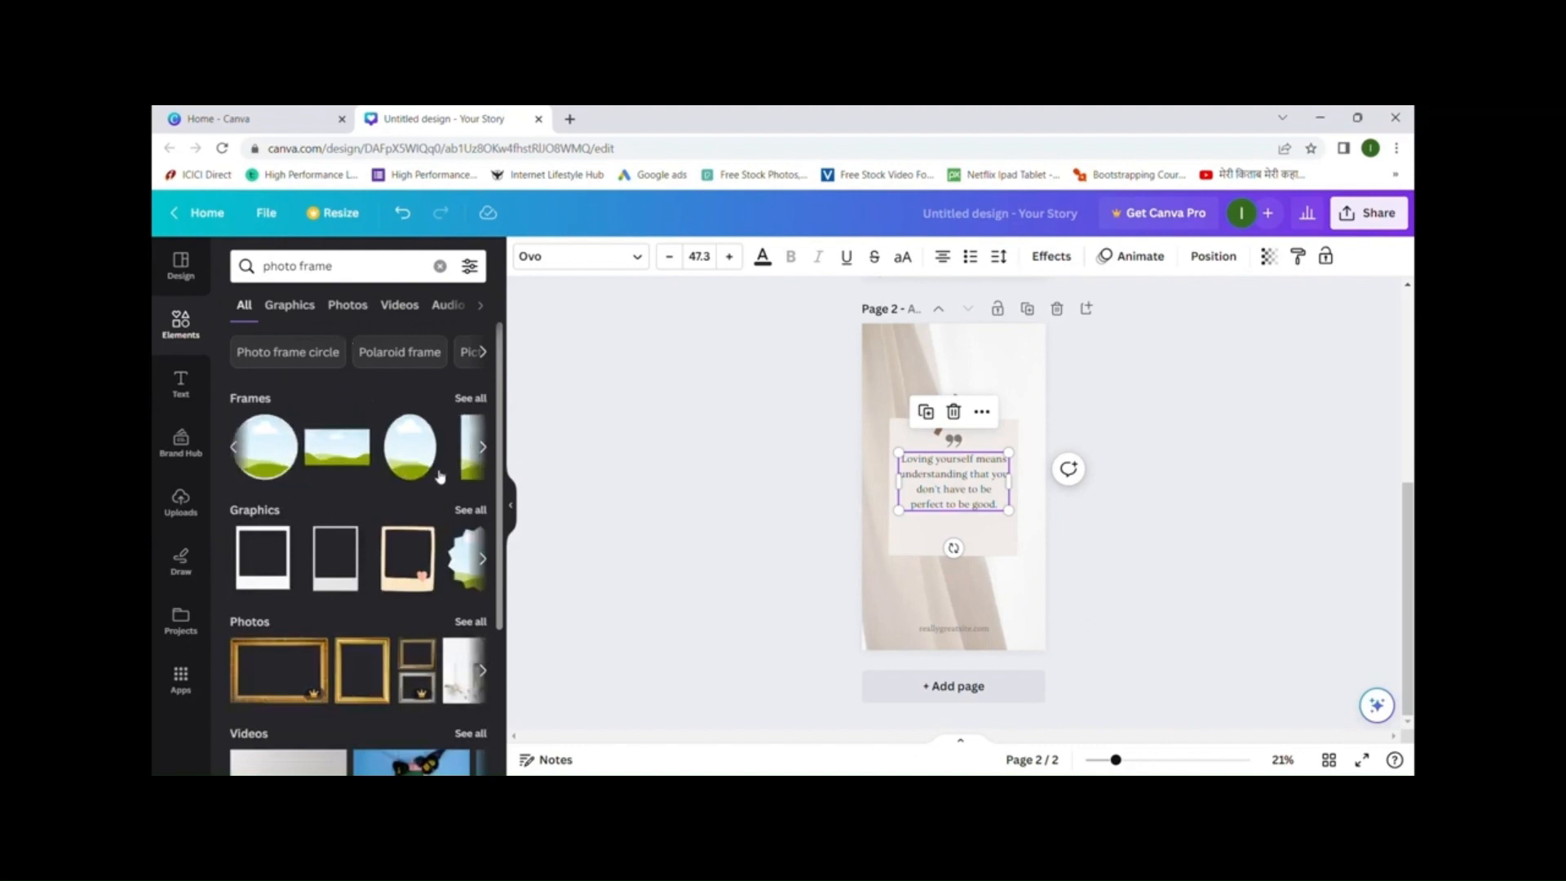
click(294, 444)
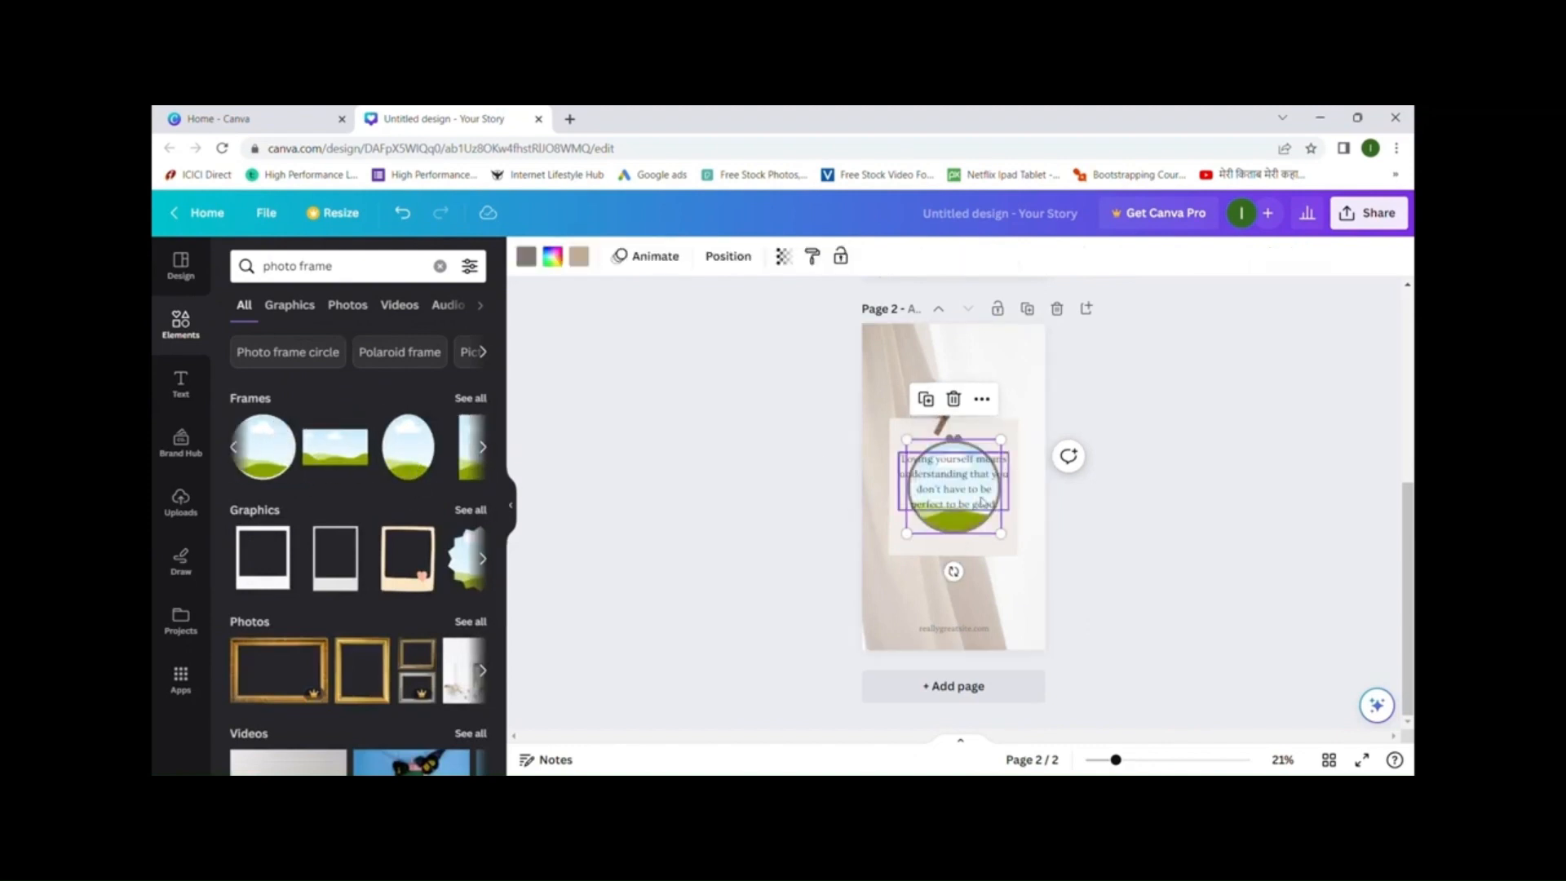
drag(967, 530, 906, 376)
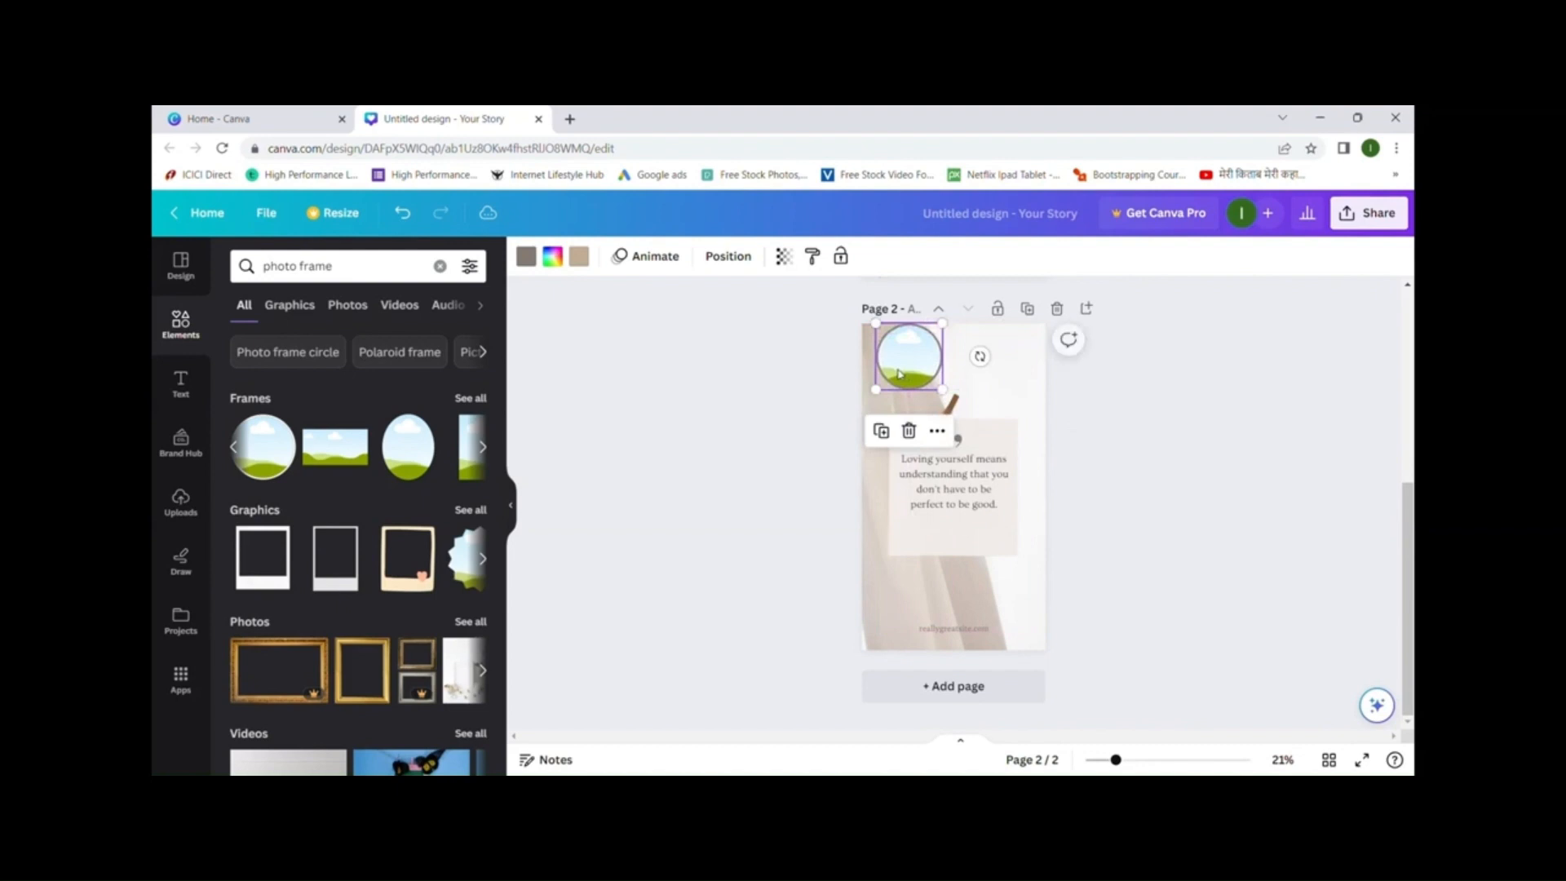
- Drop the uploaded portrait into the circle frame on page 2
click(180, 499)
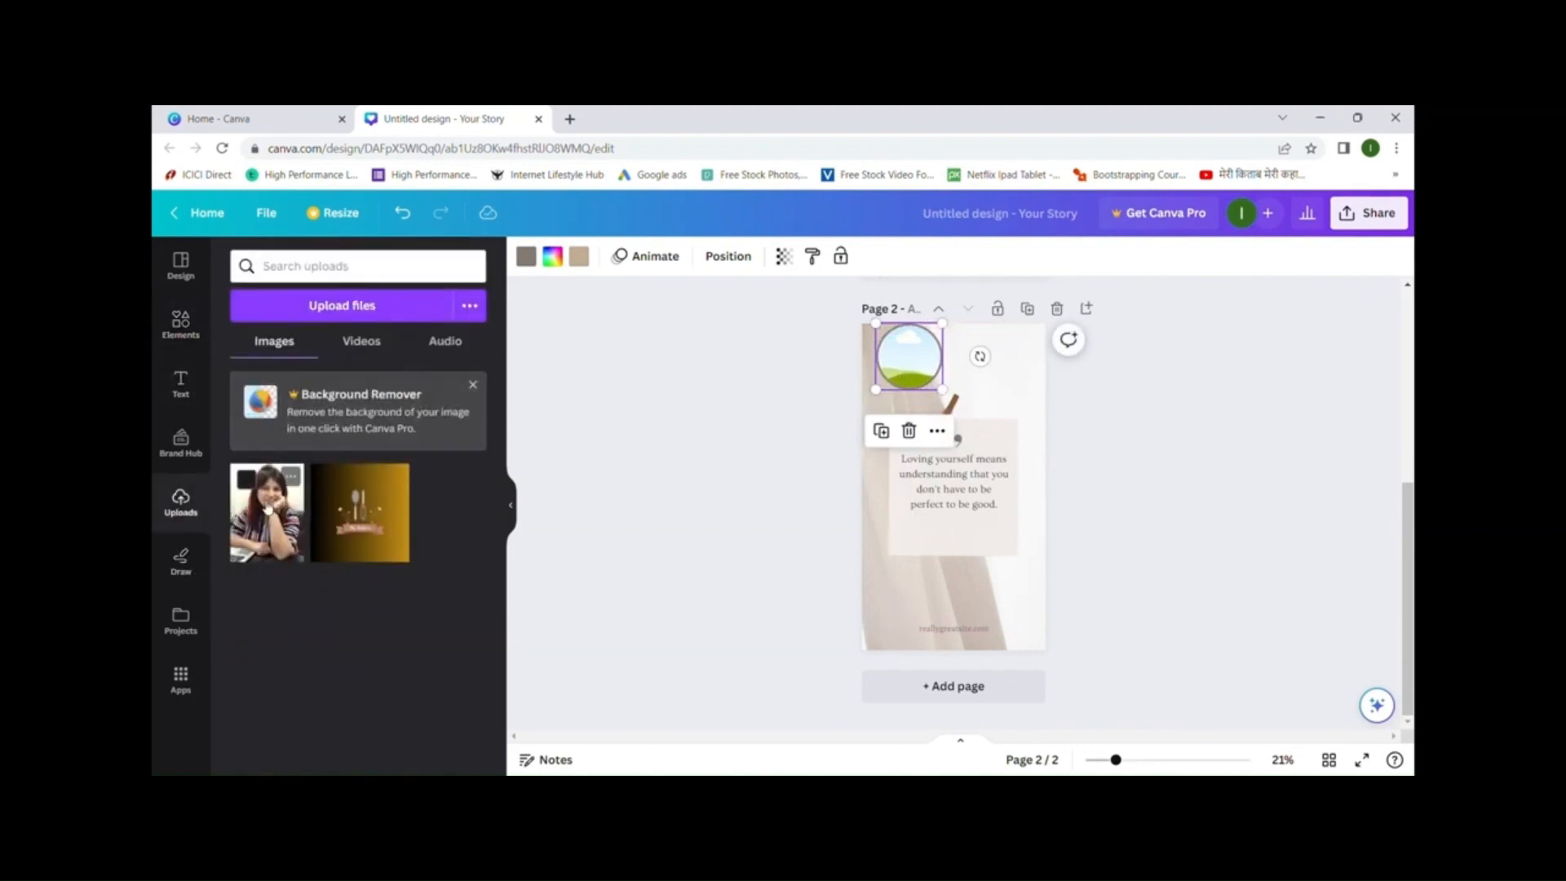
click(268, 511)
drag(886, 577, 910, 369)
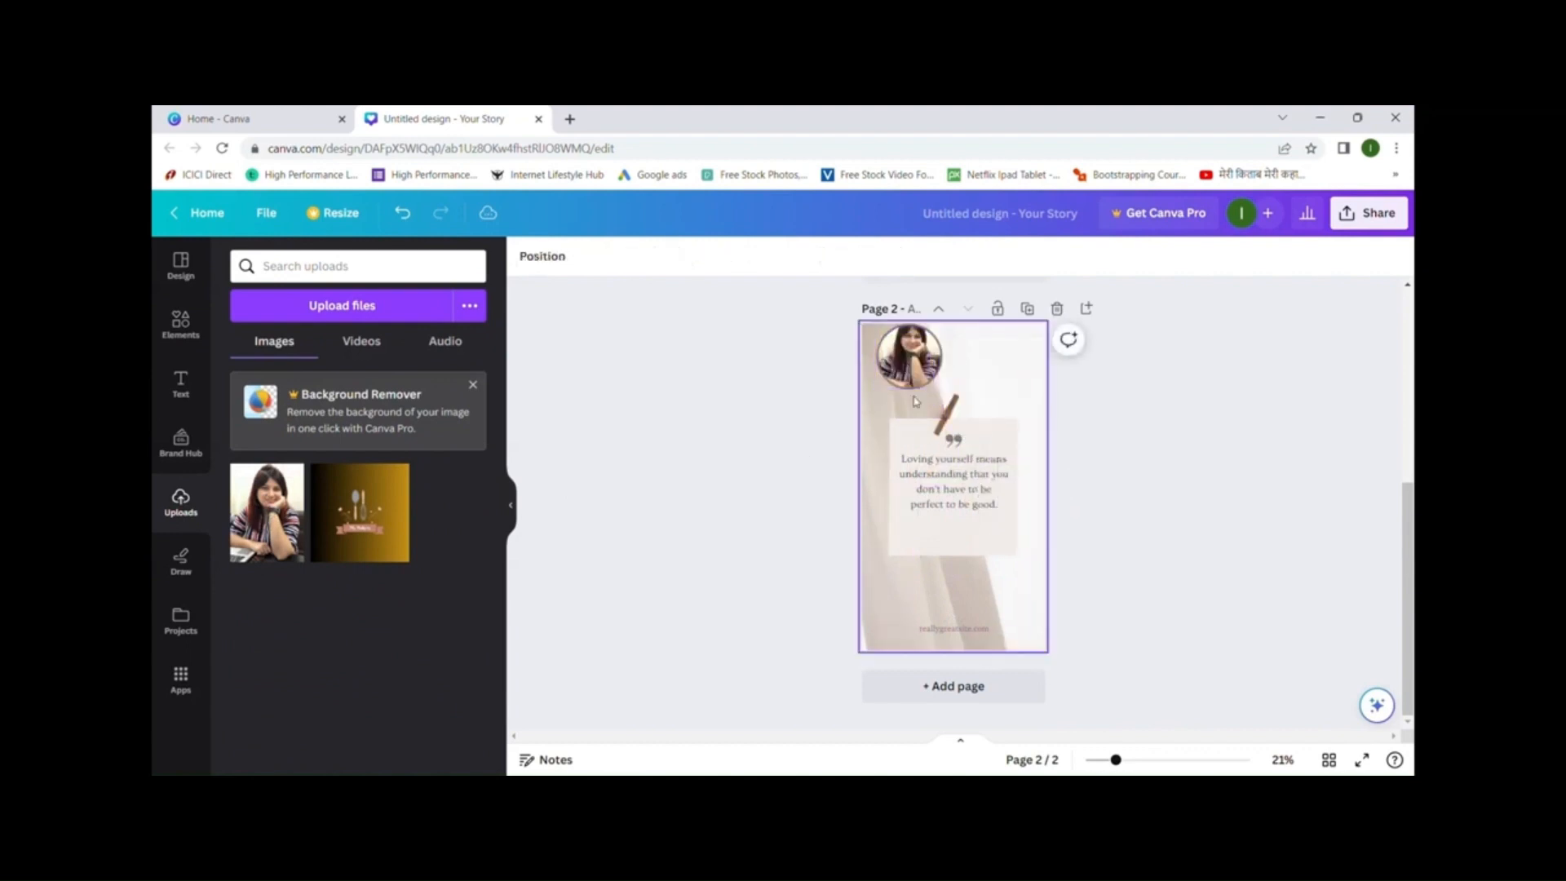
click(1003, 362)
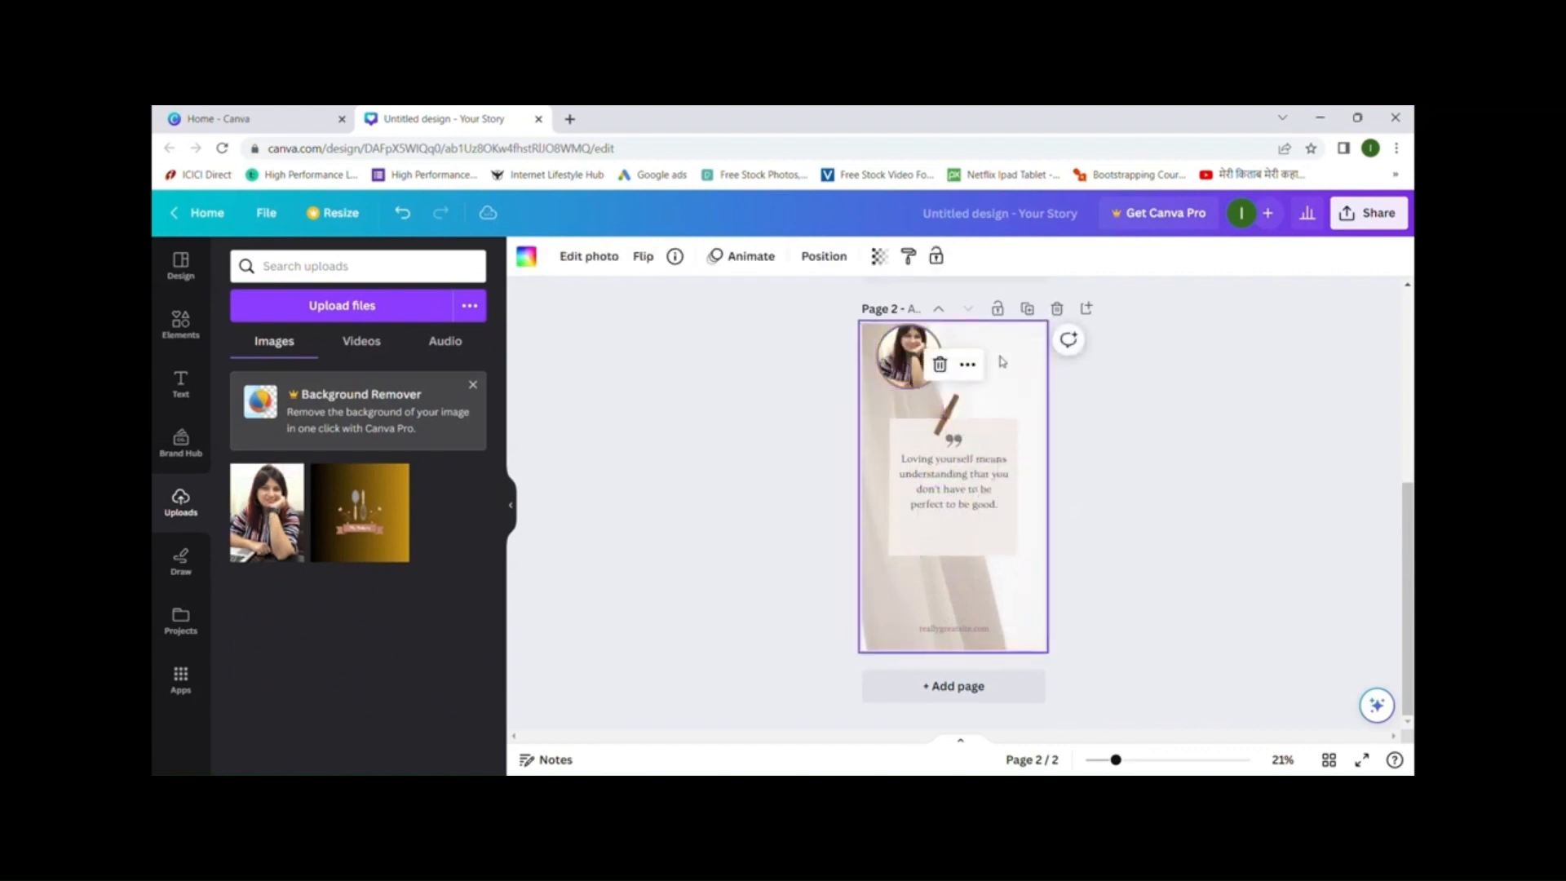
- Add a heading beside the circle photo and type the user's name into it
click(180, 383)
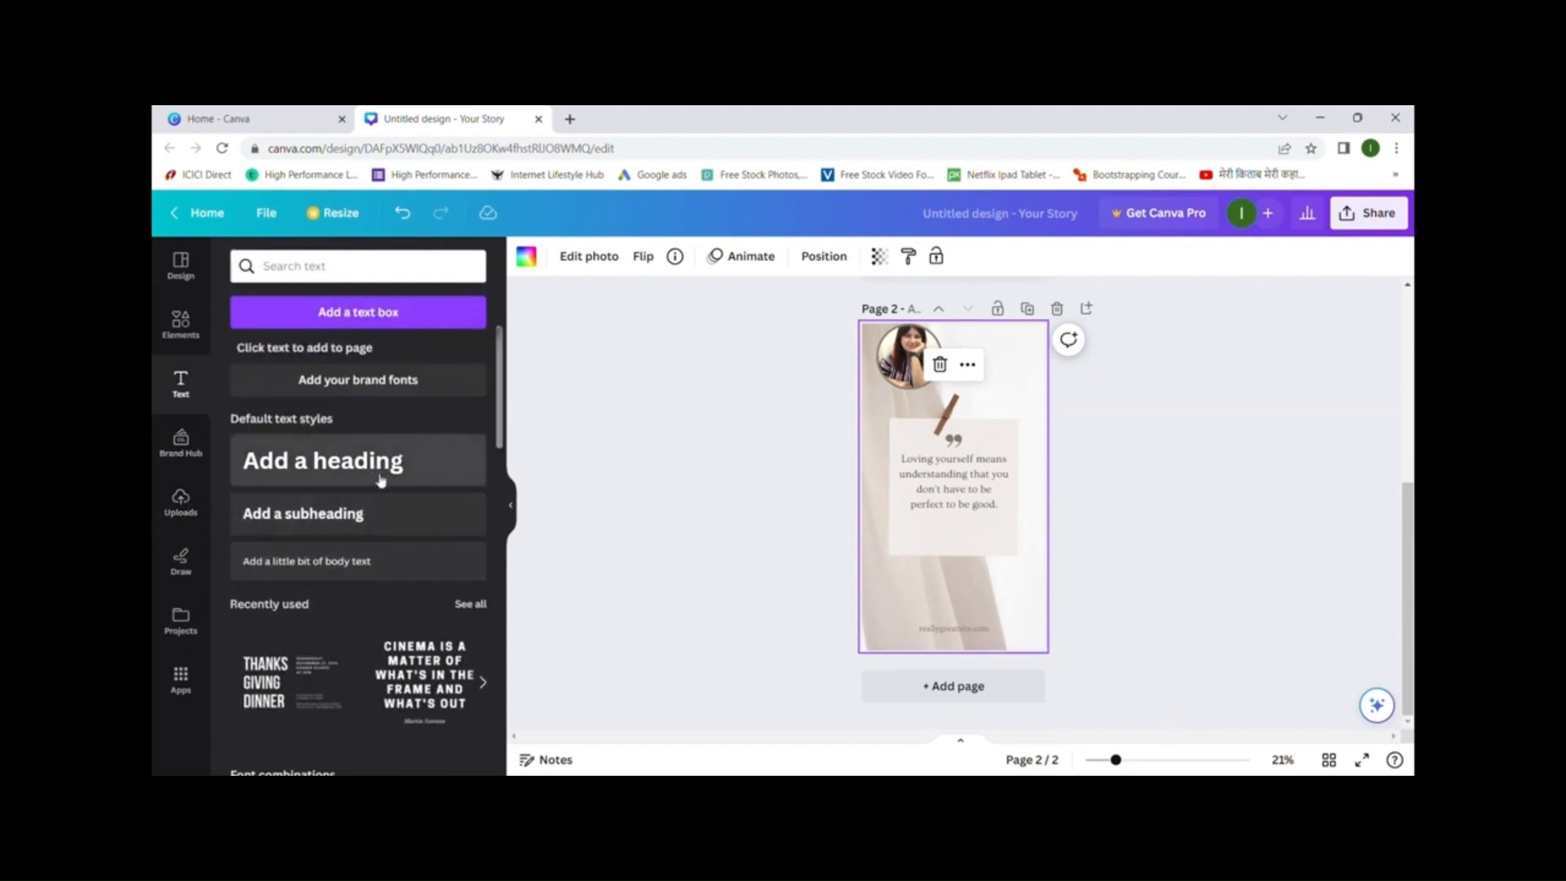
click(407, 479)
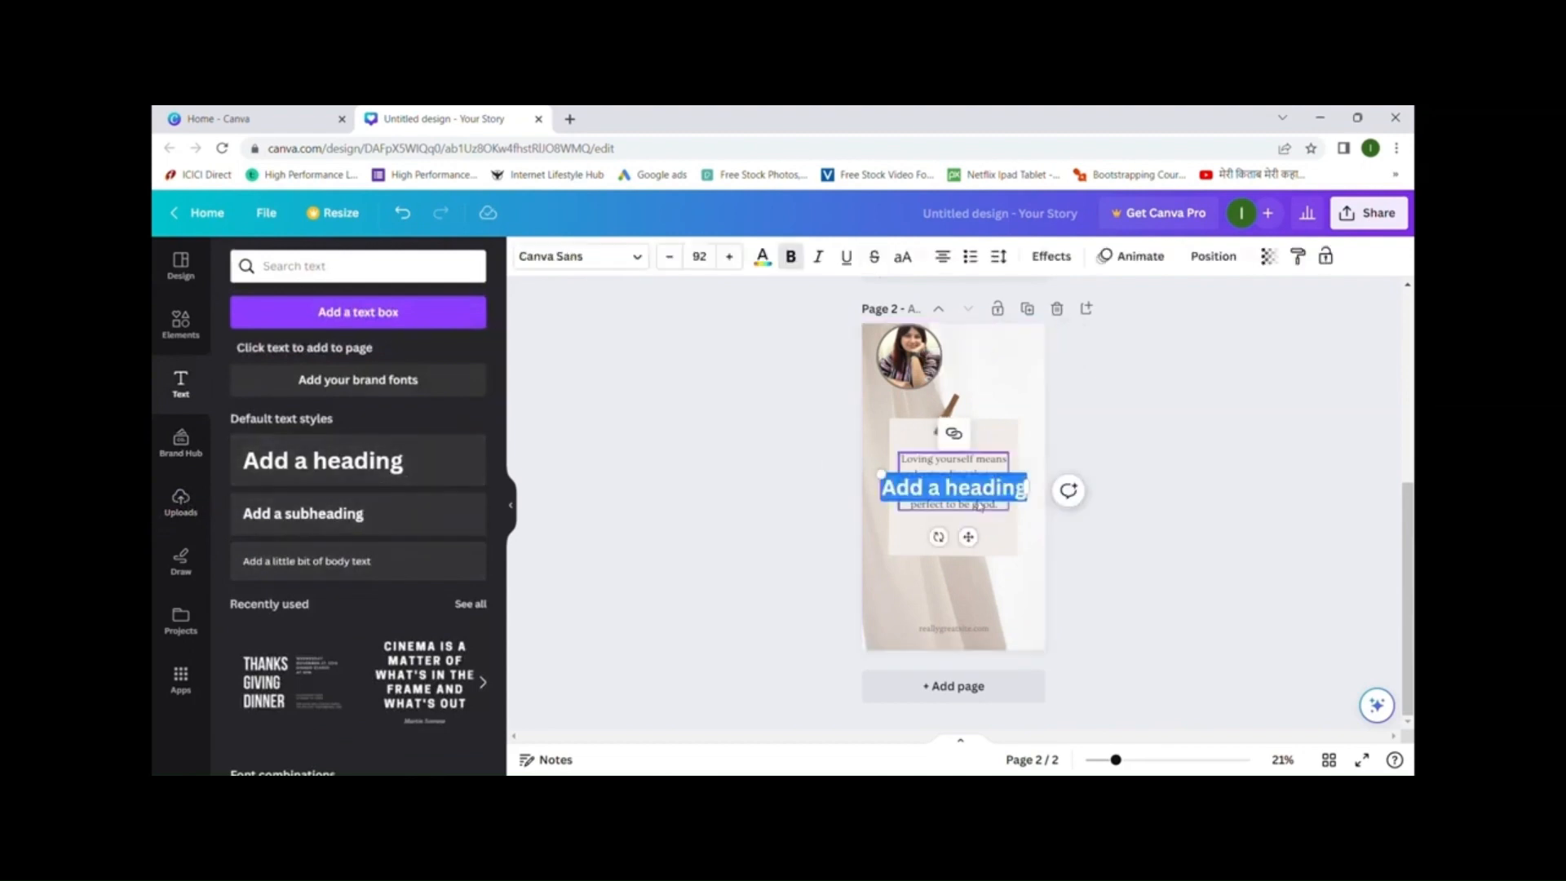
click(936, 496)
drag(936, 496, 970, 349)
double_click(970, 350)
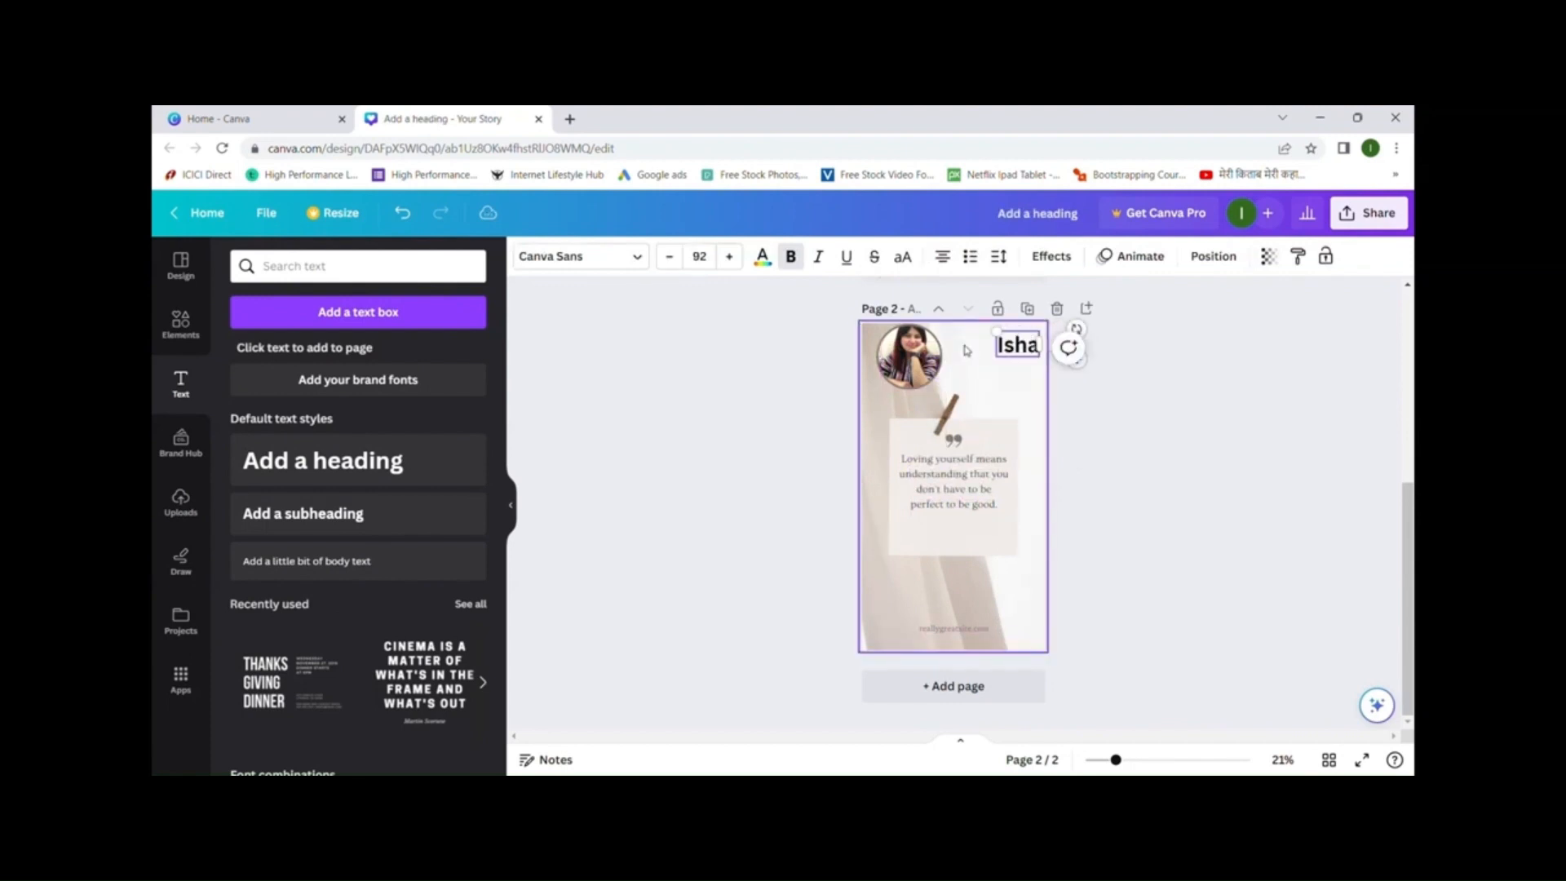
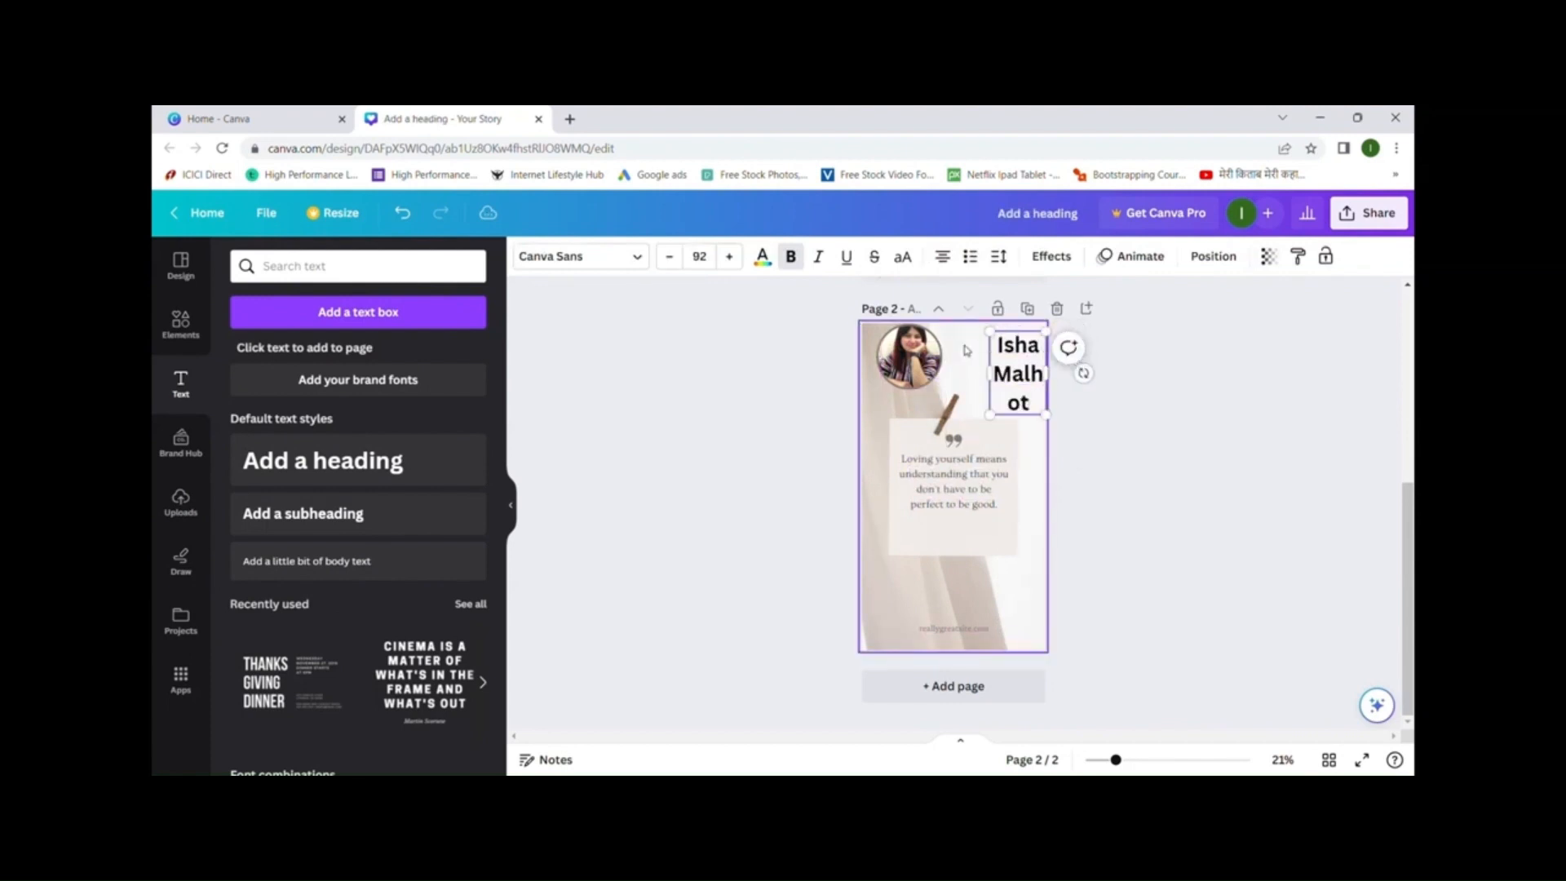
- Reduce the name heading's font size to 79 and widen its text box
key(ctrl+a)
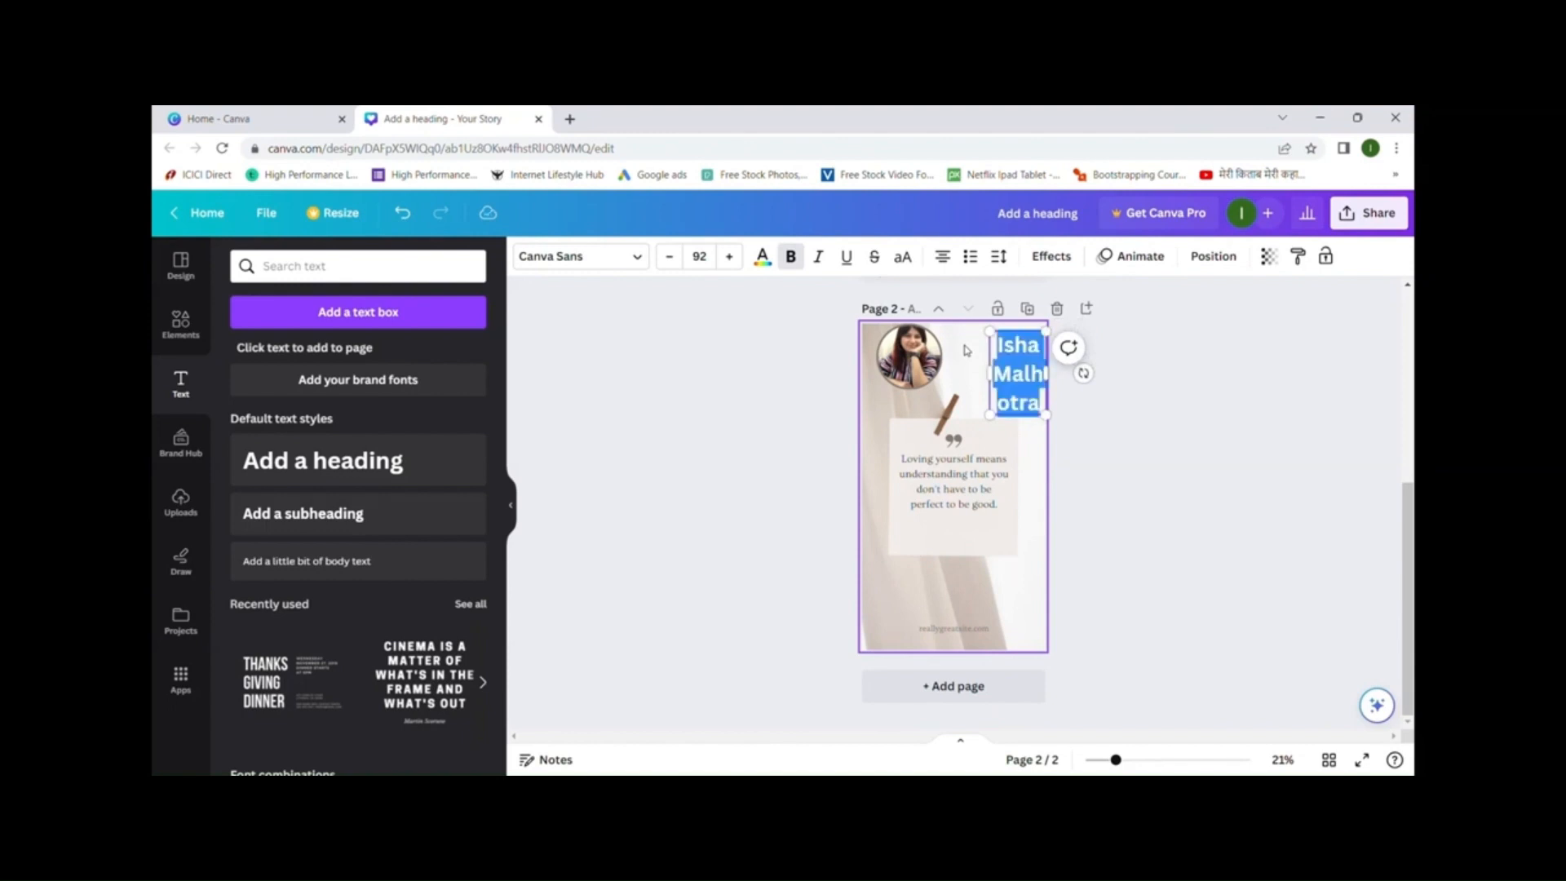
click(676, 263)
click(676, 263)
click(669, 257)
click(669, 257)
click(668, 257)
click(669, 257)
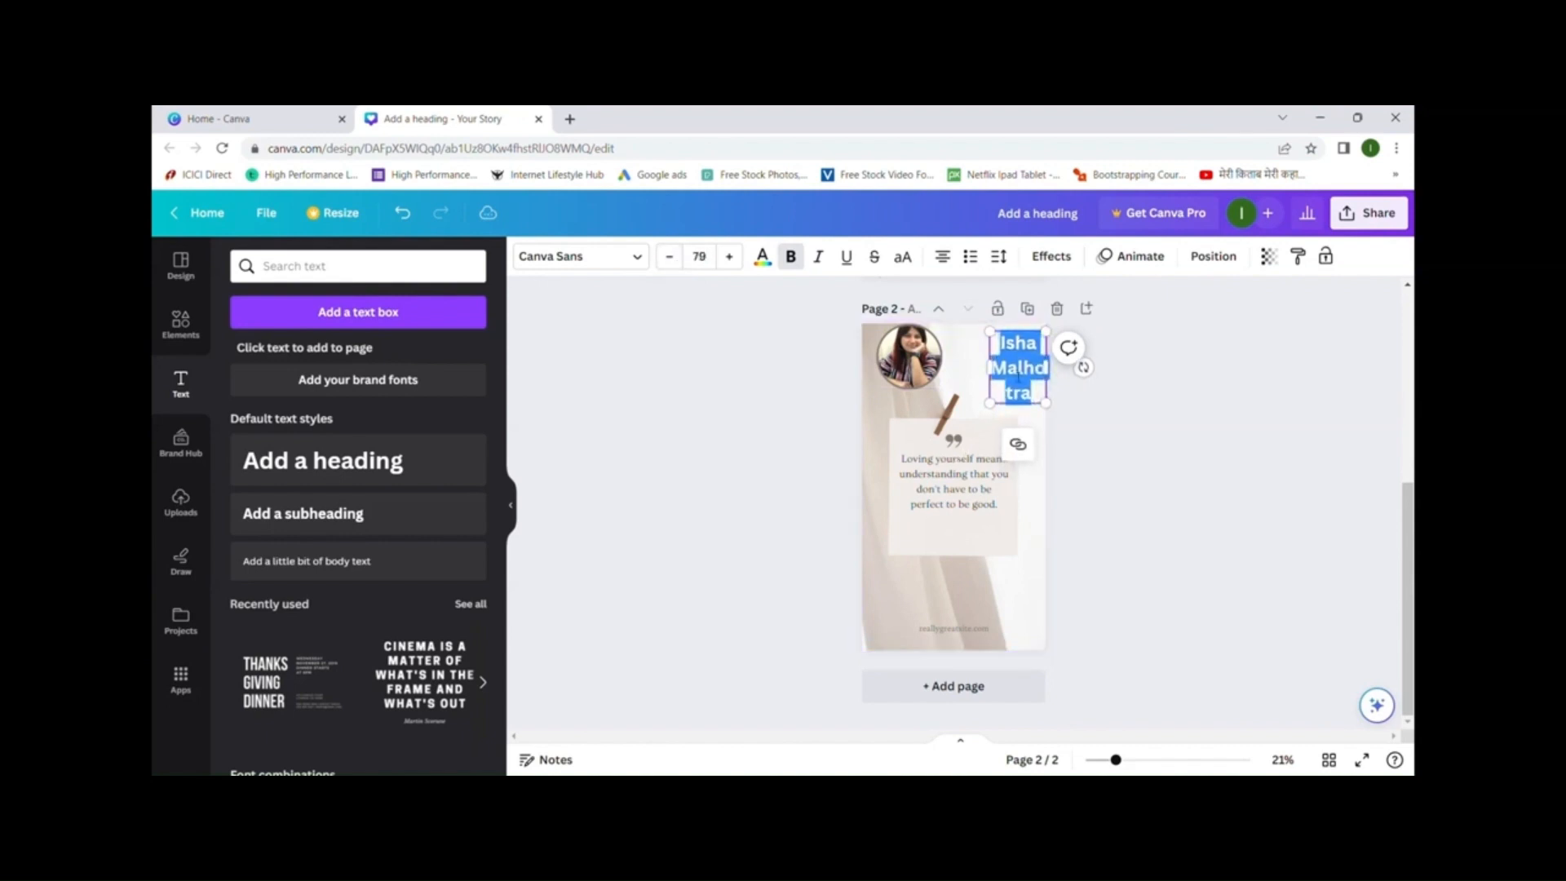
drag(996, 379, 944, 369)
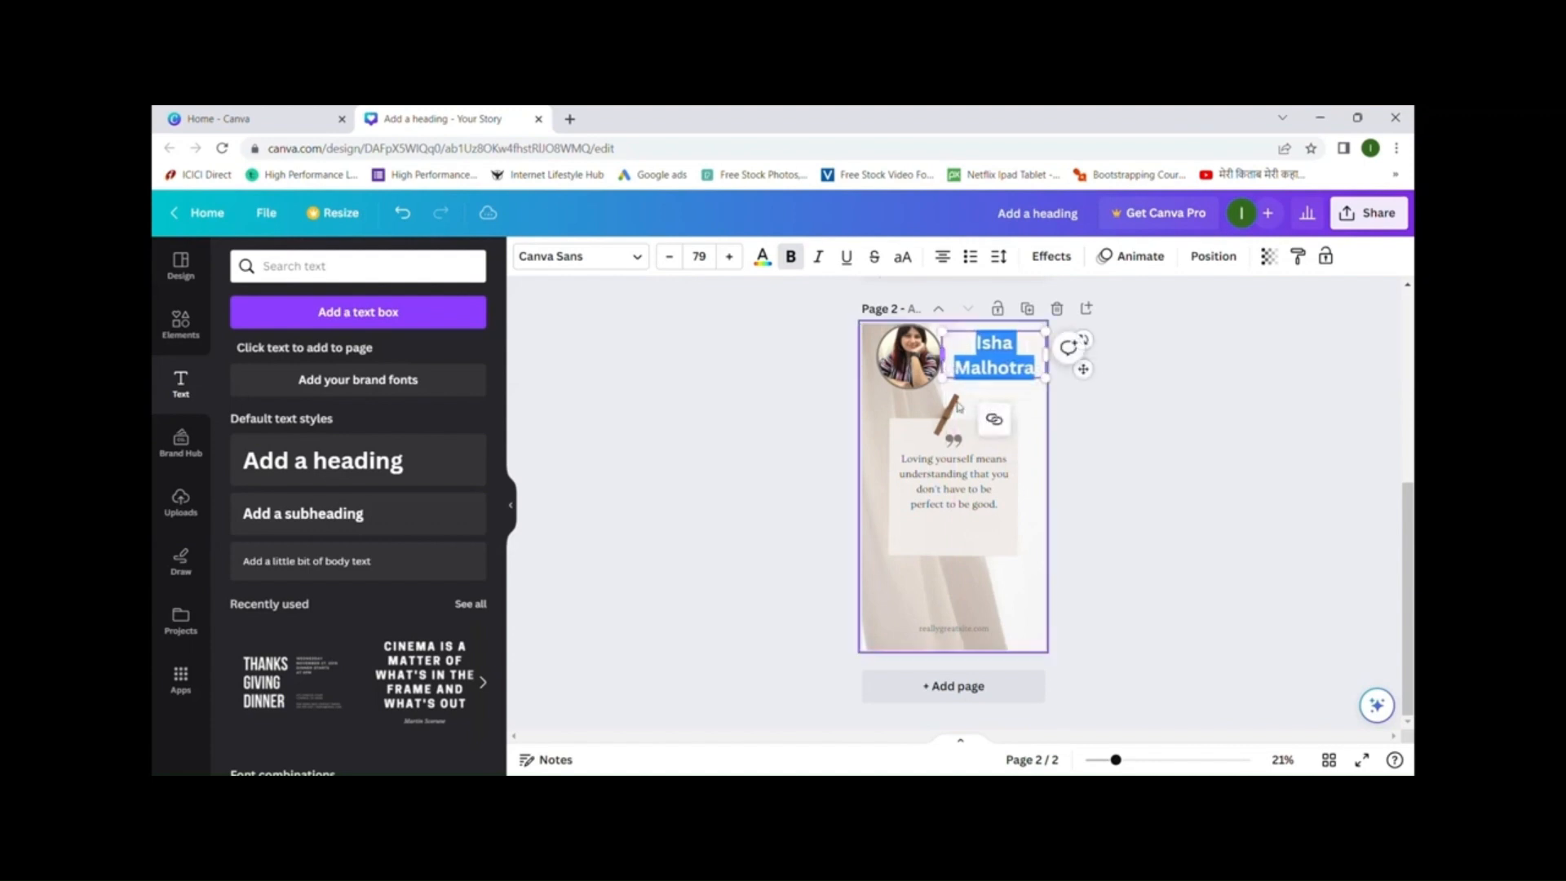
click(1040, 465)
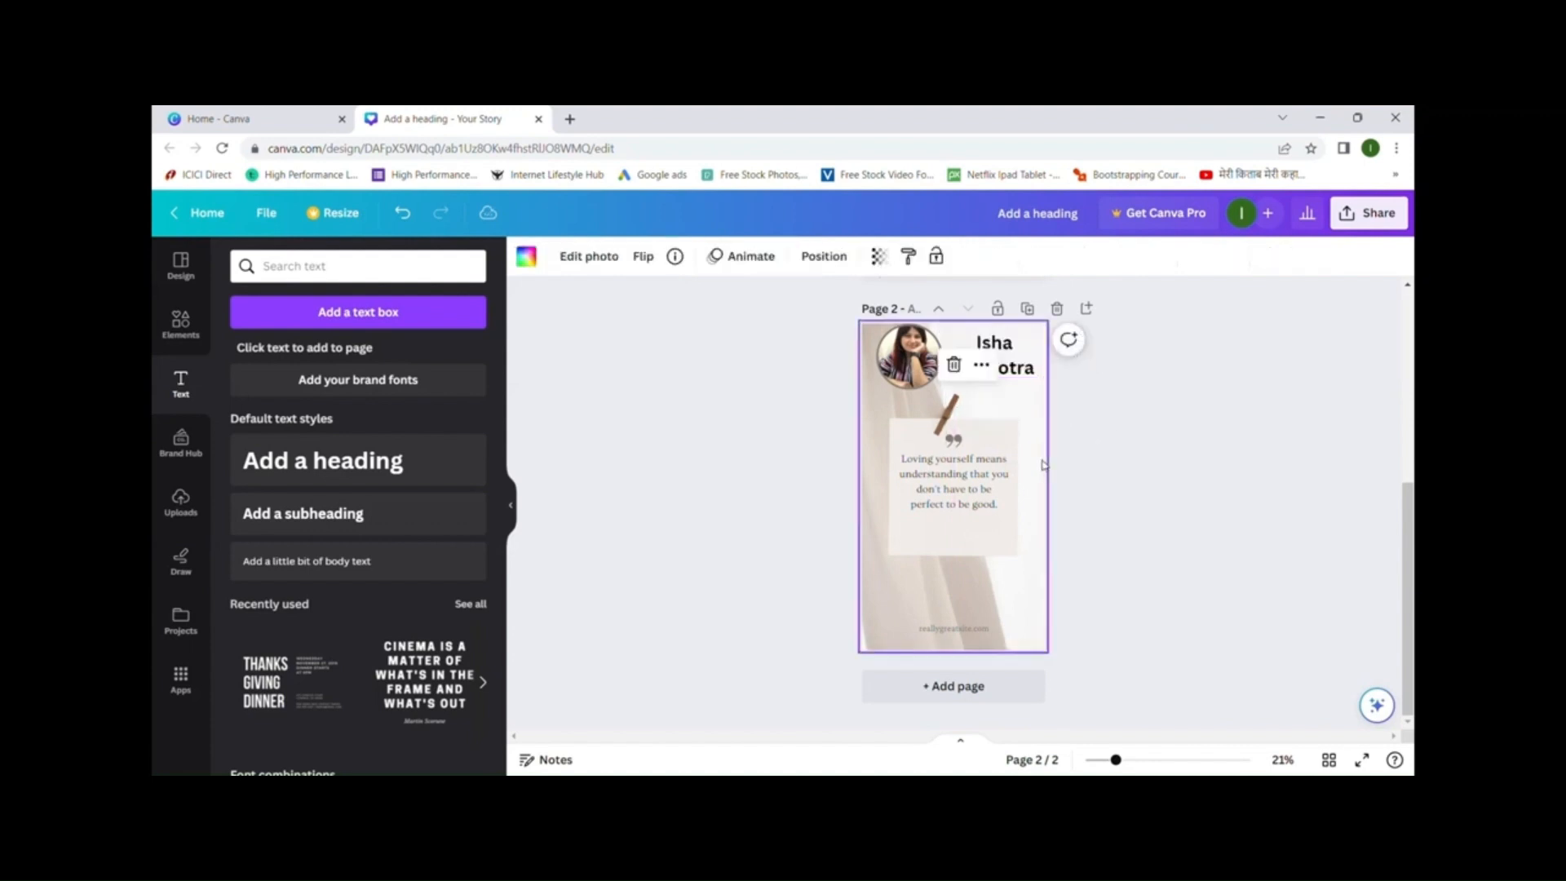
- Shrink the name heading to font size 66 so it fits on one line
click(1014, 369)
click(670, 257)
click(671, 258)
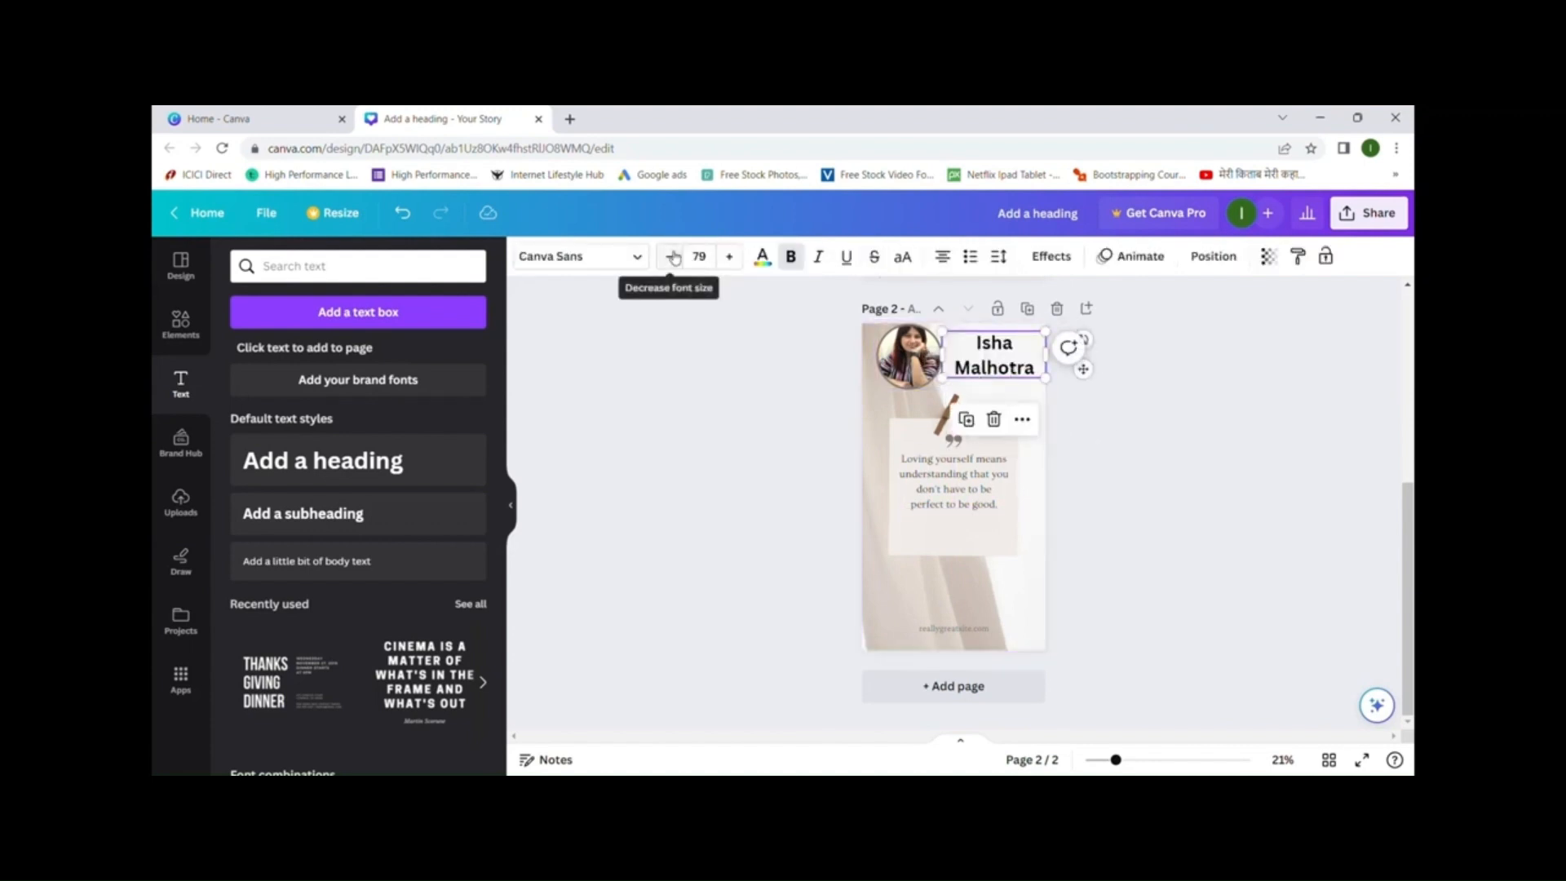
click(669, 257)
click(669, 257)
click(670, 256)
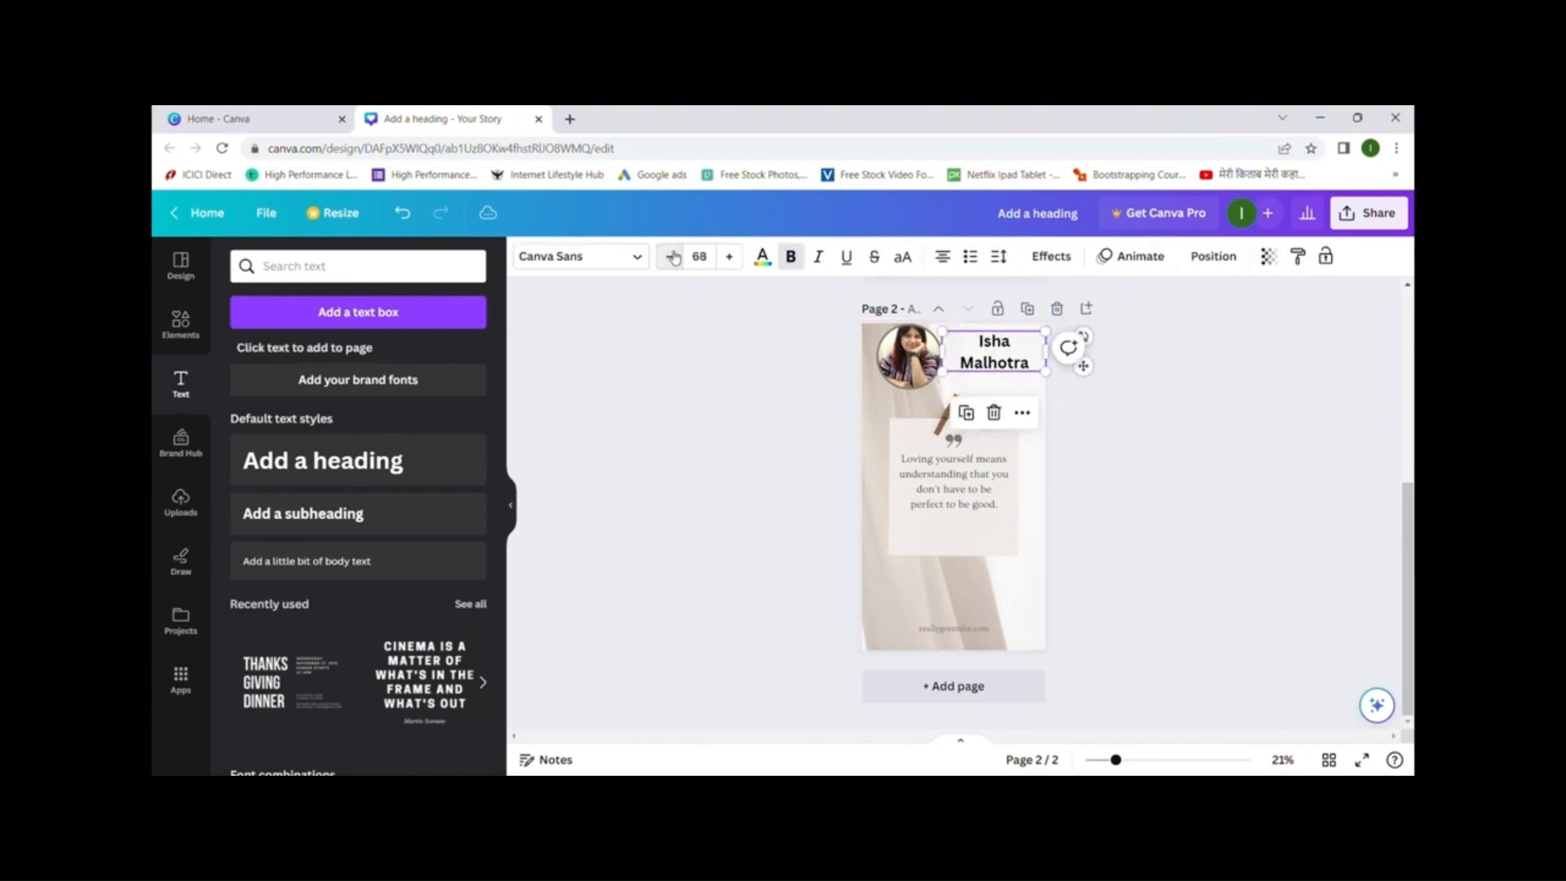
click(669, 257)
- Colour the name heading with the pink swatch
click(762, 256)
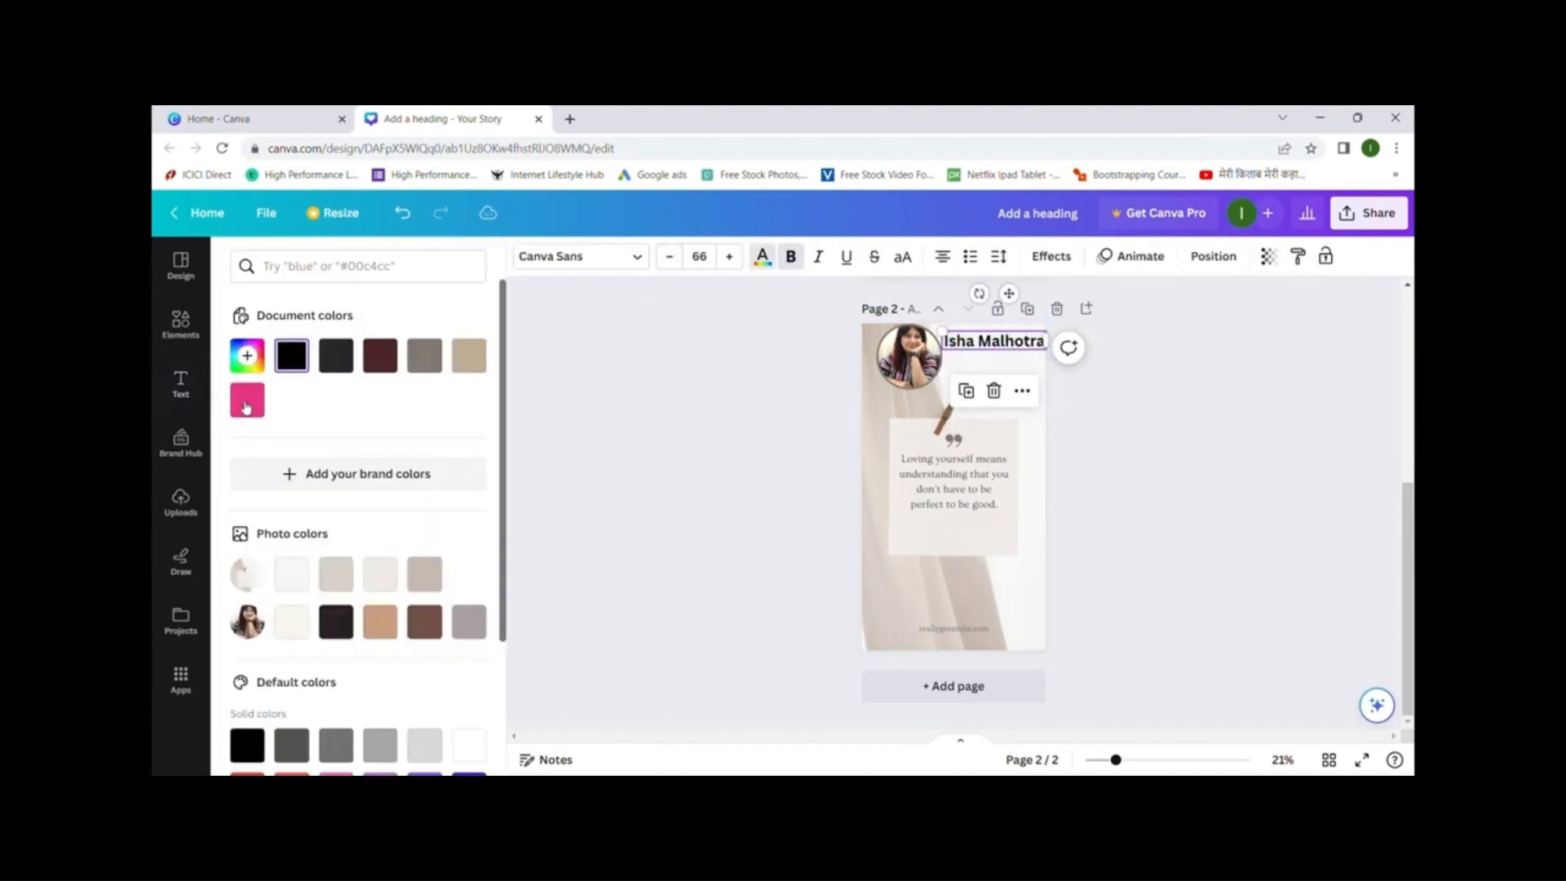
click(241, 412)
click(987, 620)
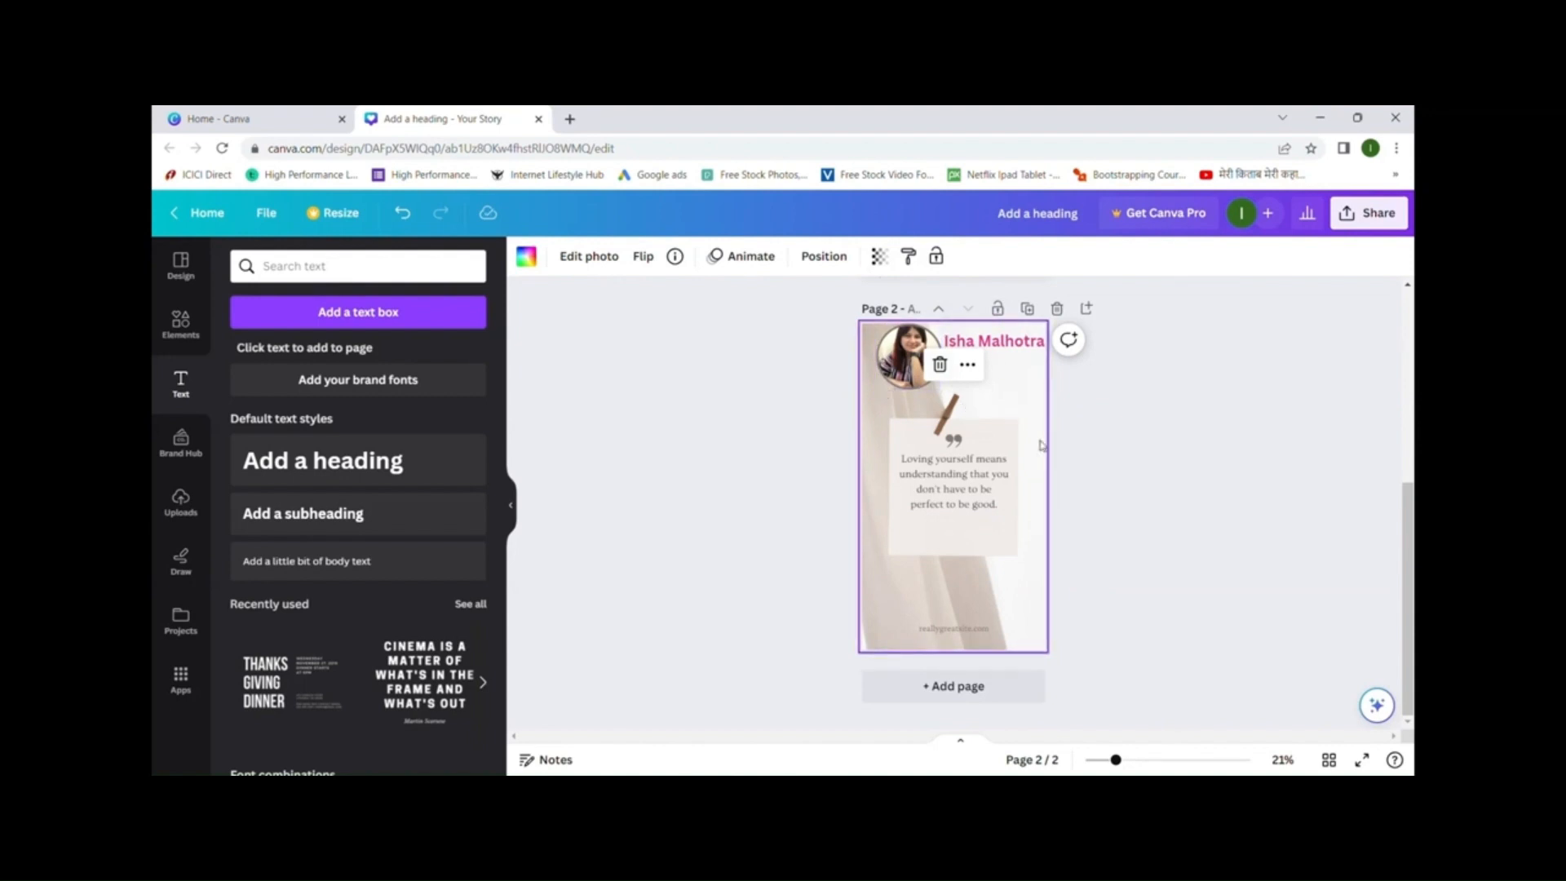
click(1207, 475)
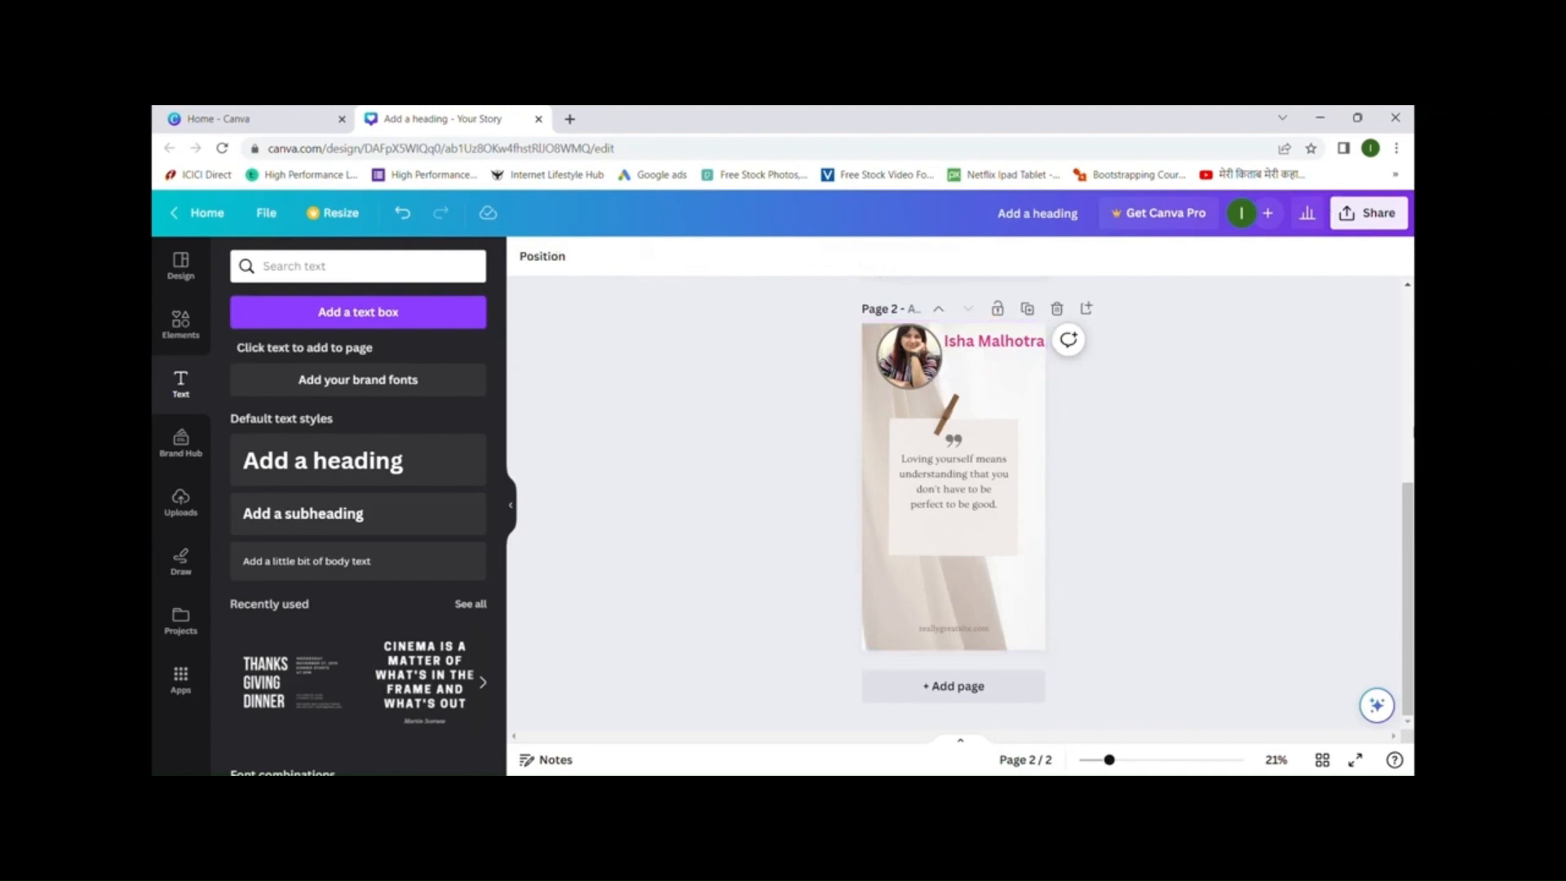
- Set the download to JPG file type with only Page 2 selected
click(1380, 219)
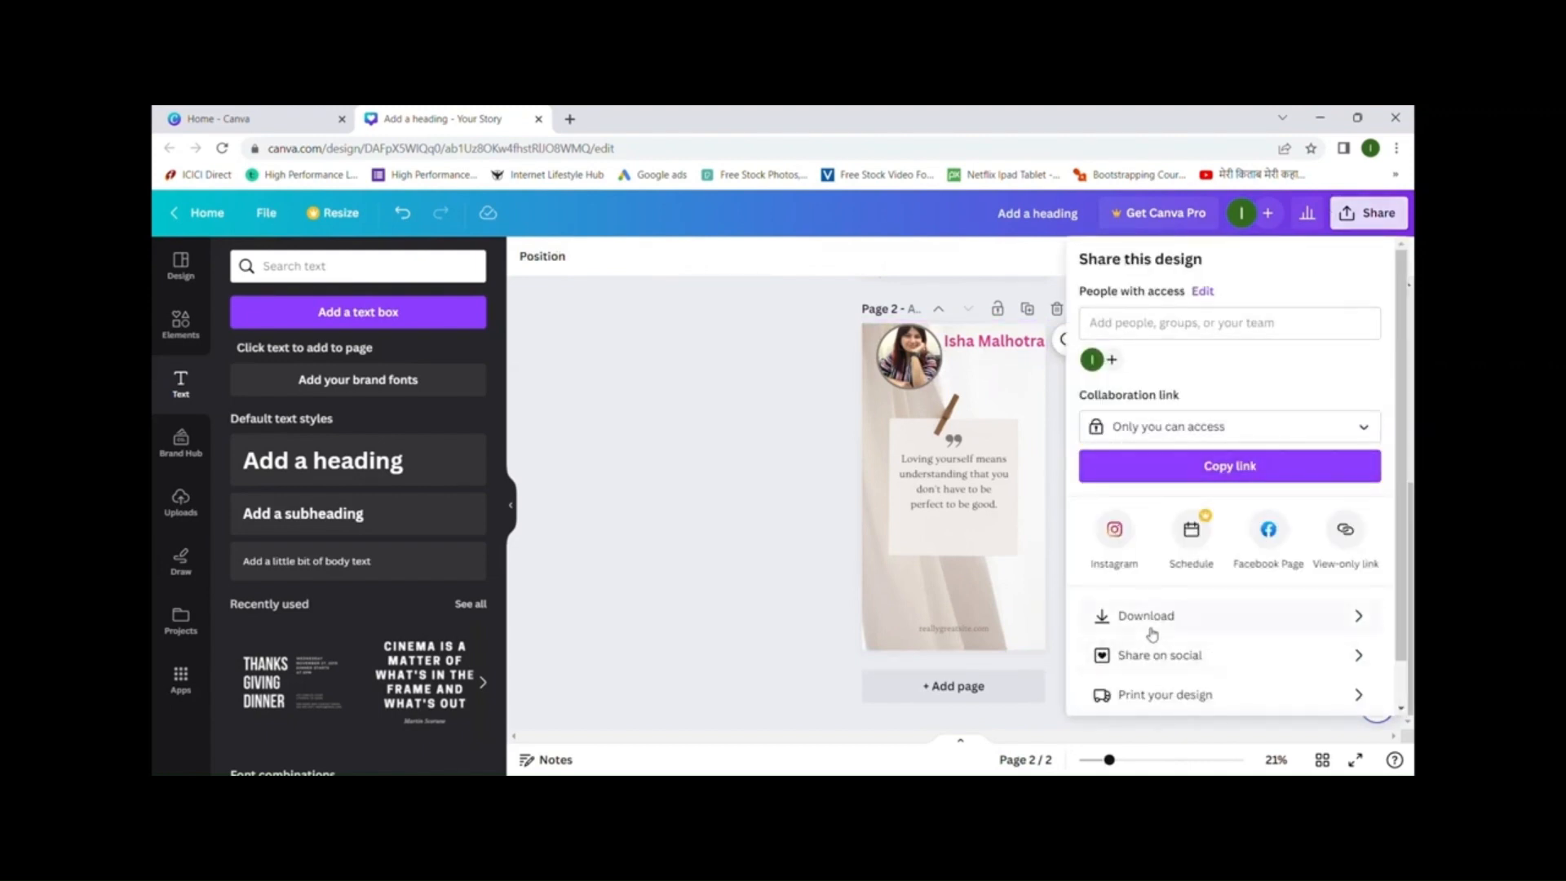
click(1149, 621)
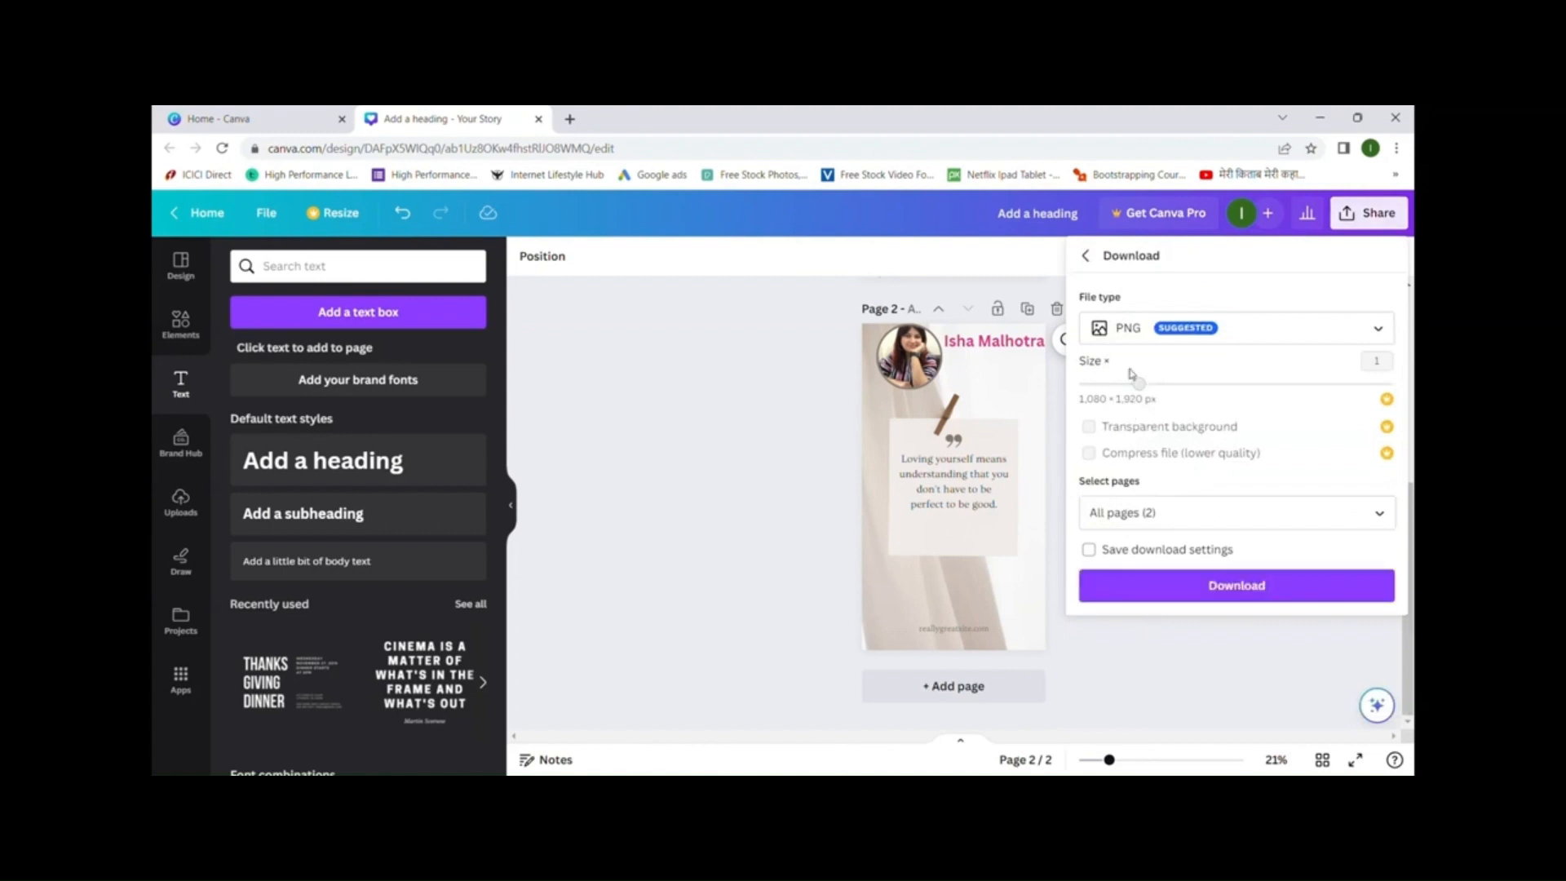
click(1140, 336)
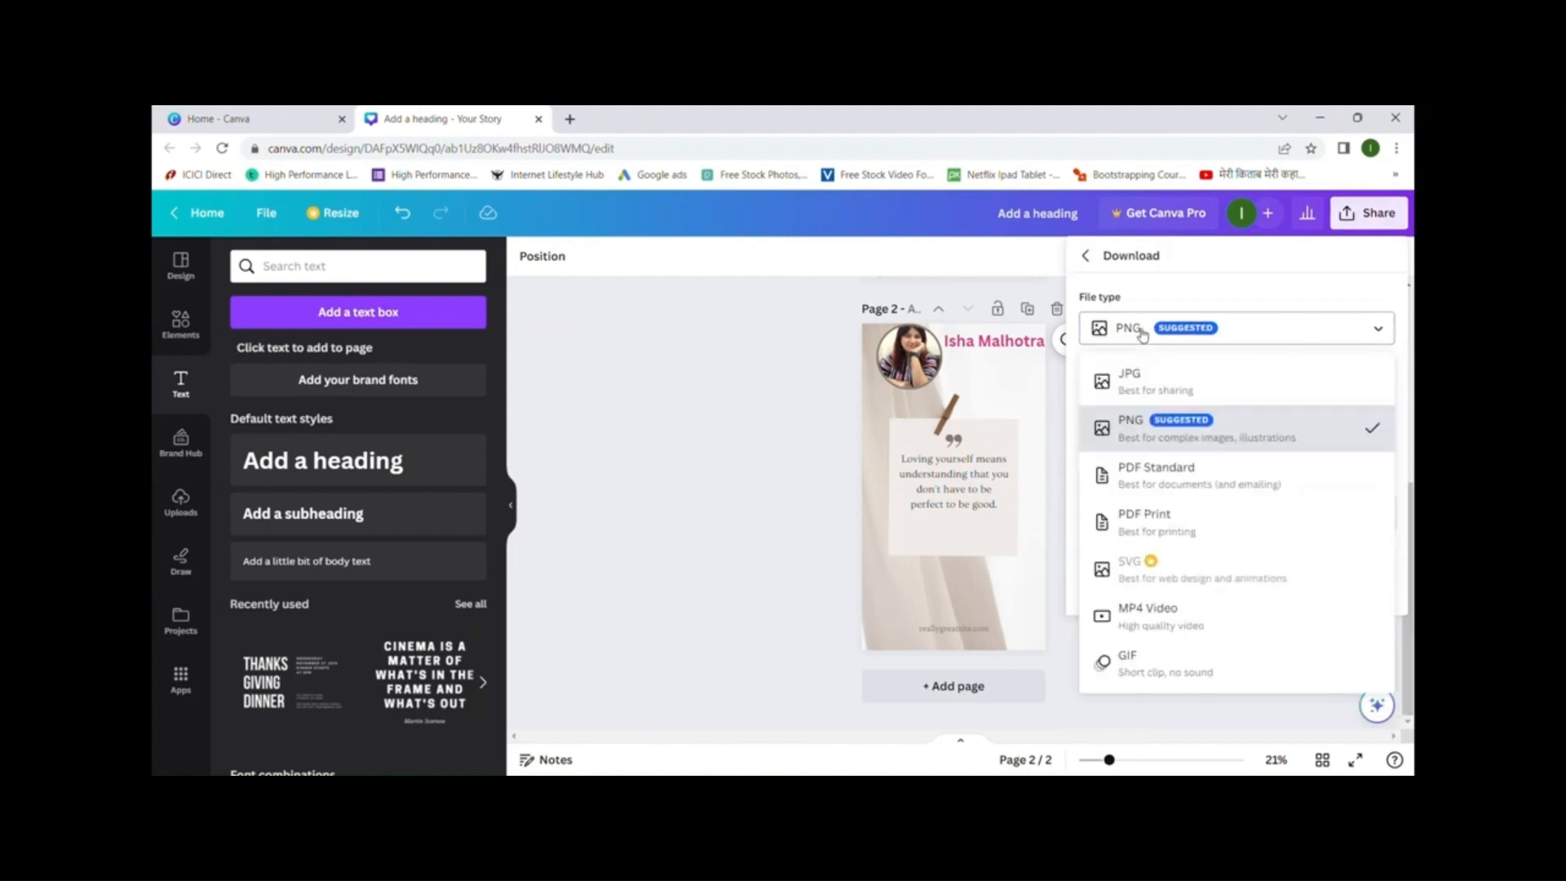
click(1152, 387)
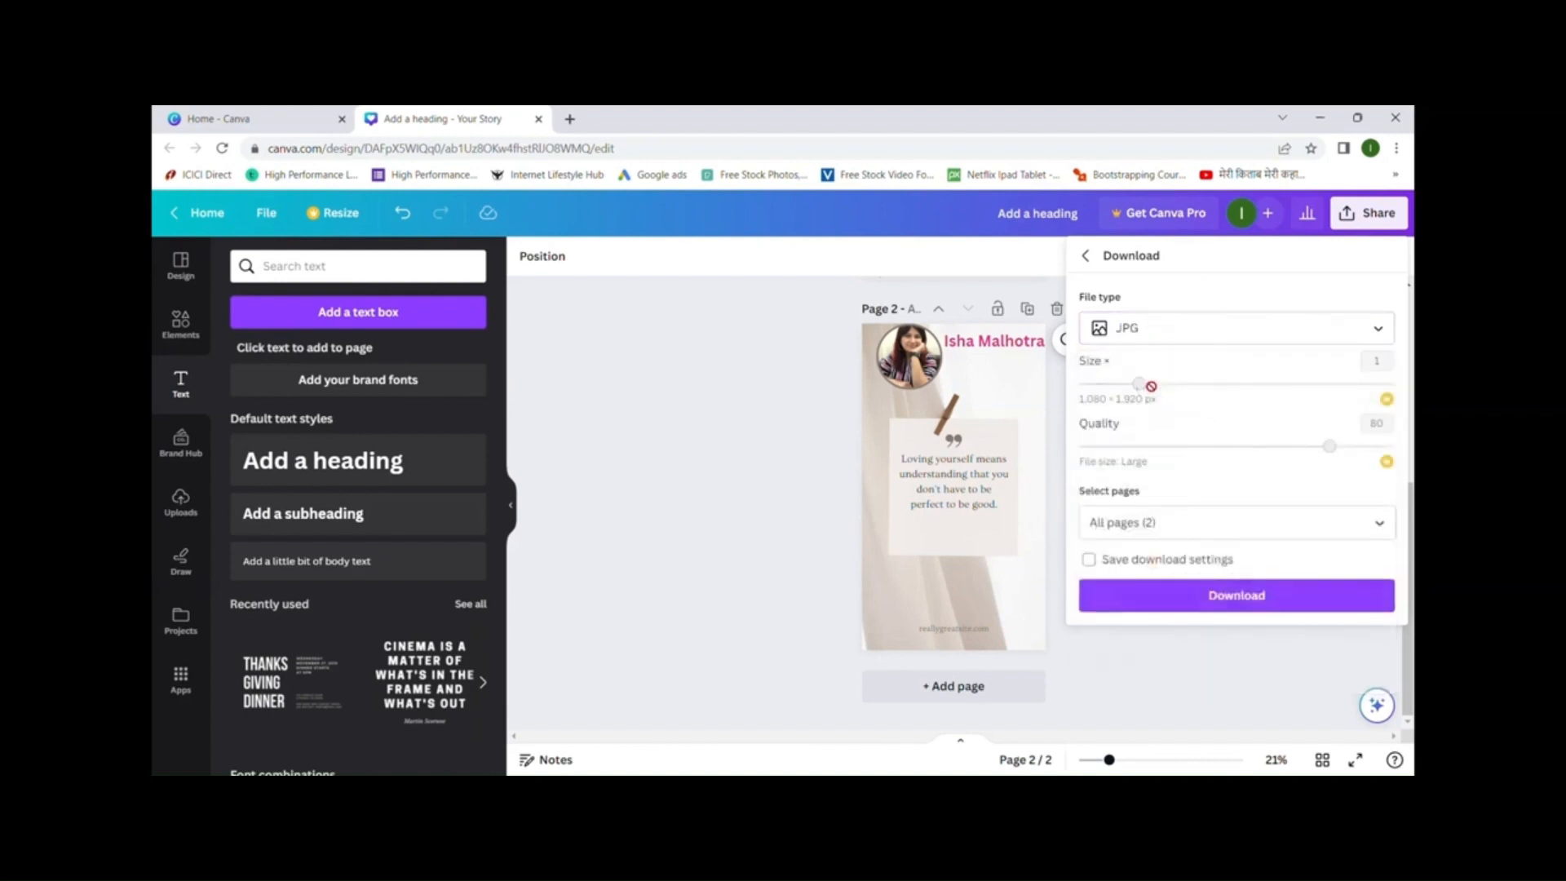
click(1379, 524)
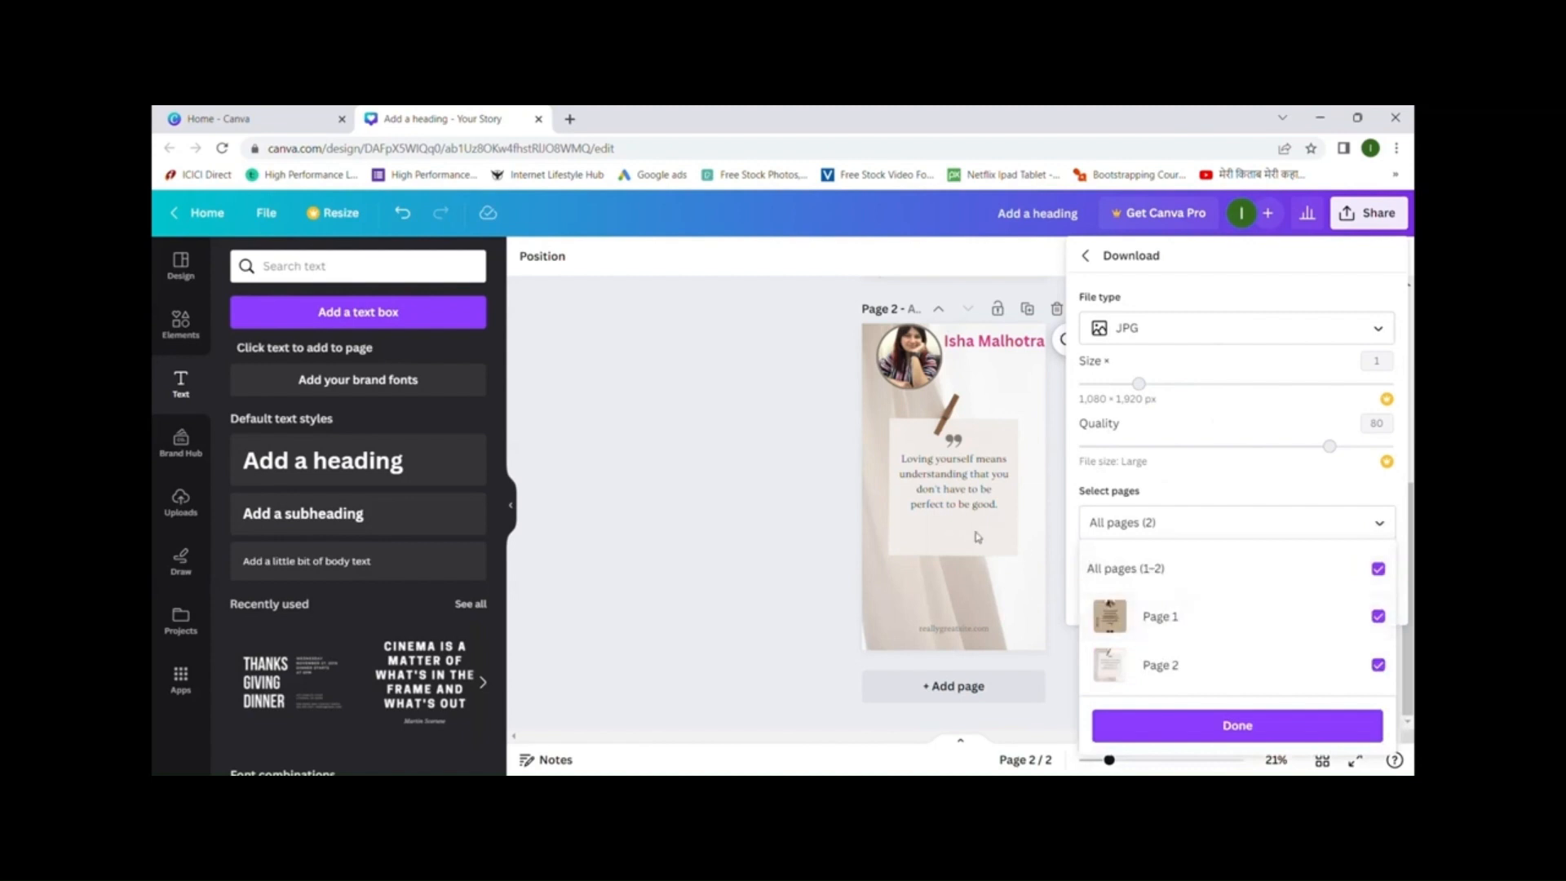
click(1378, 570)
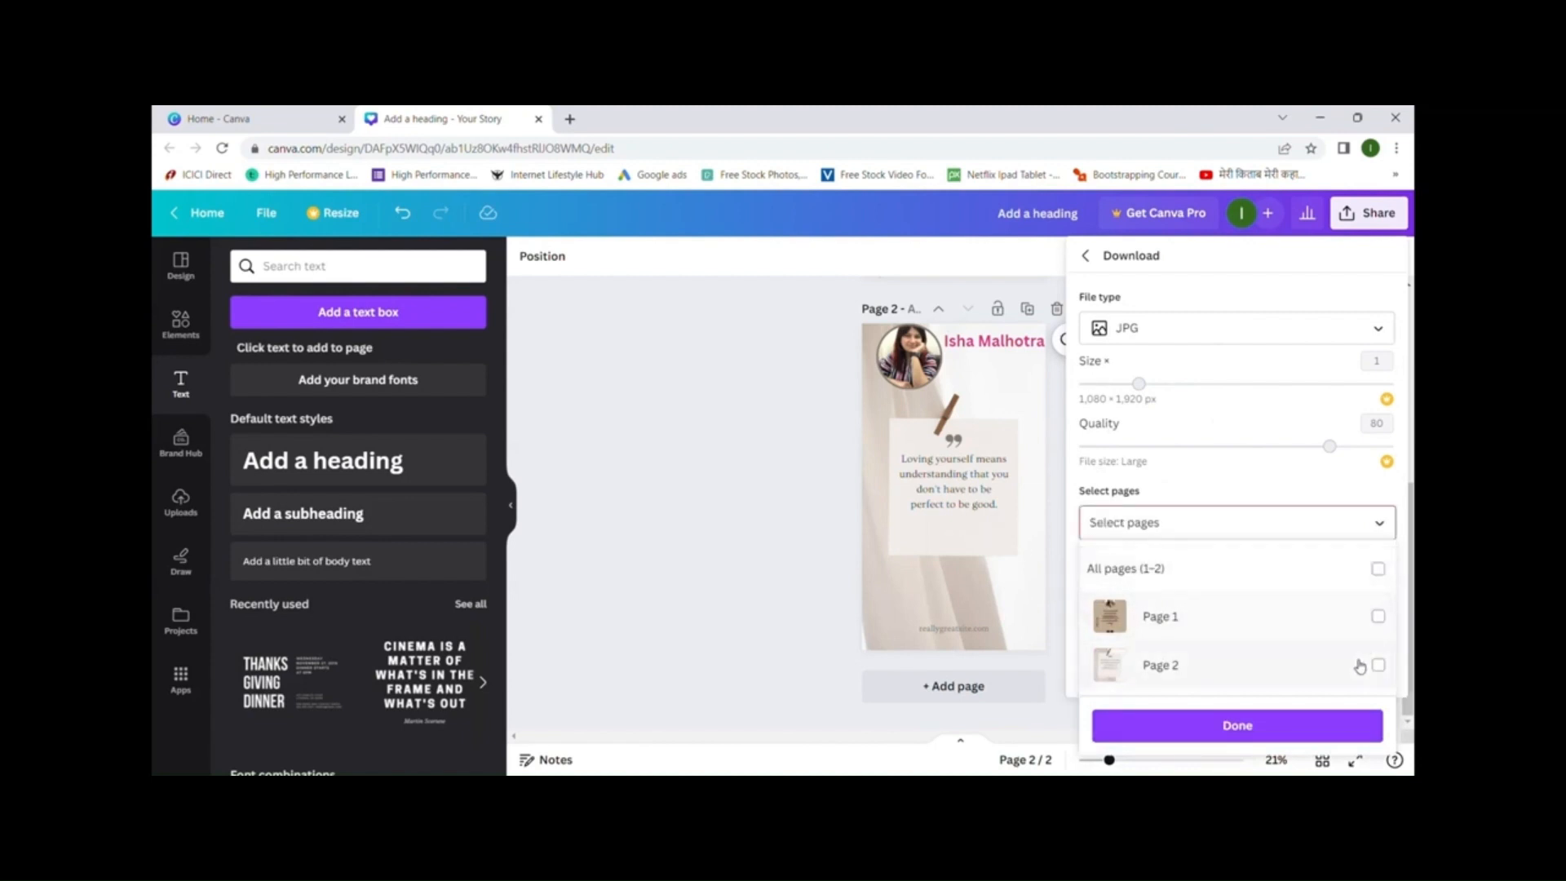
click(1378, 666)
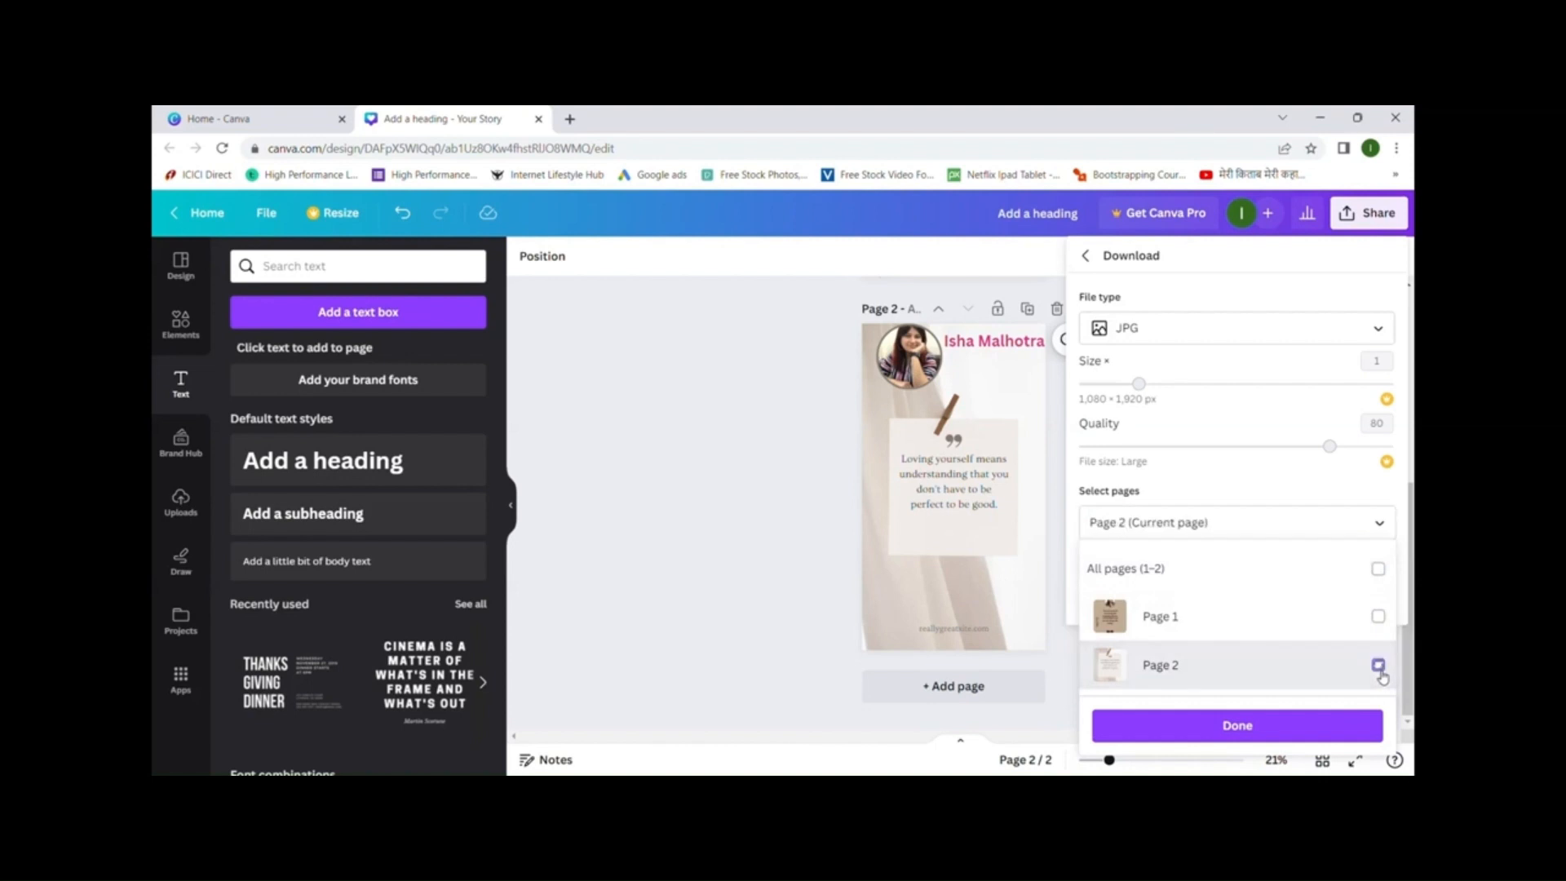
click(1226, 739)
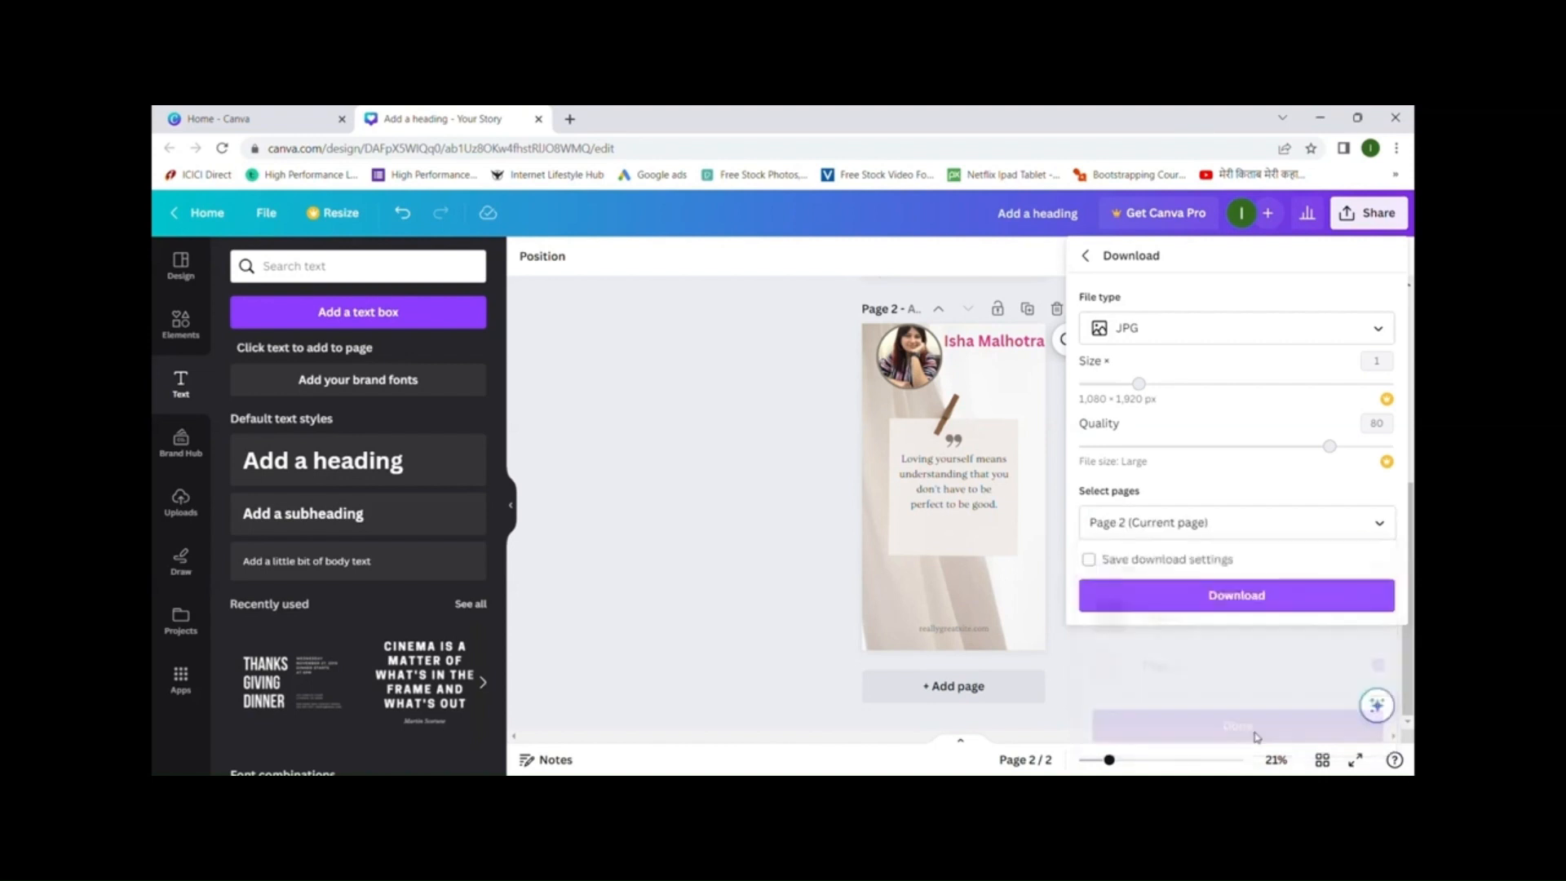
- Download page 2 as Add a heading.jpg and preview the saved image
click(1221, 596)
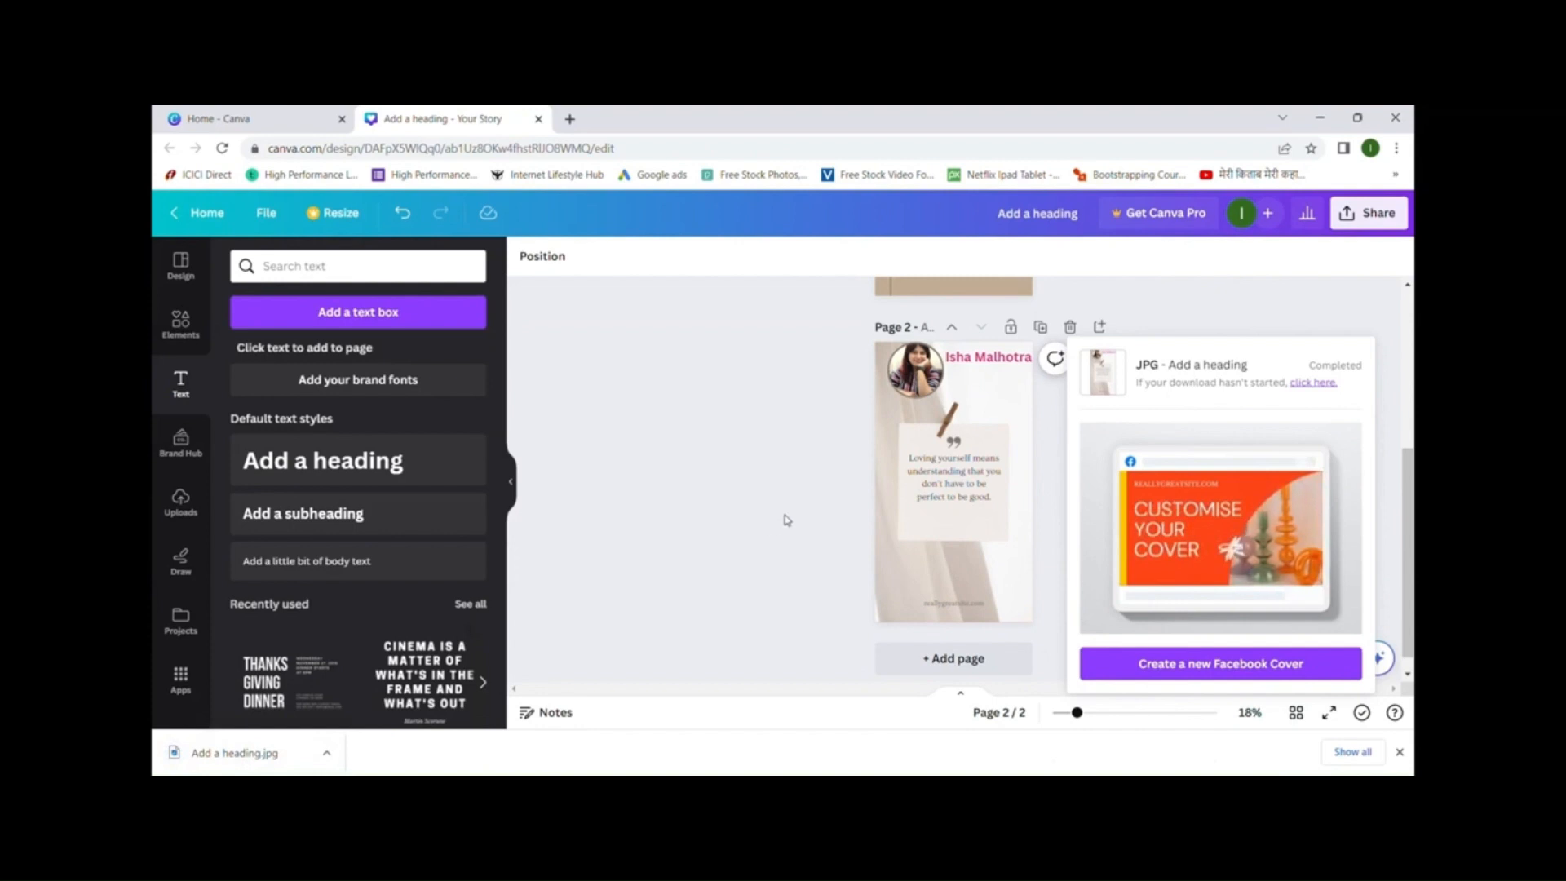
click(258, 760)
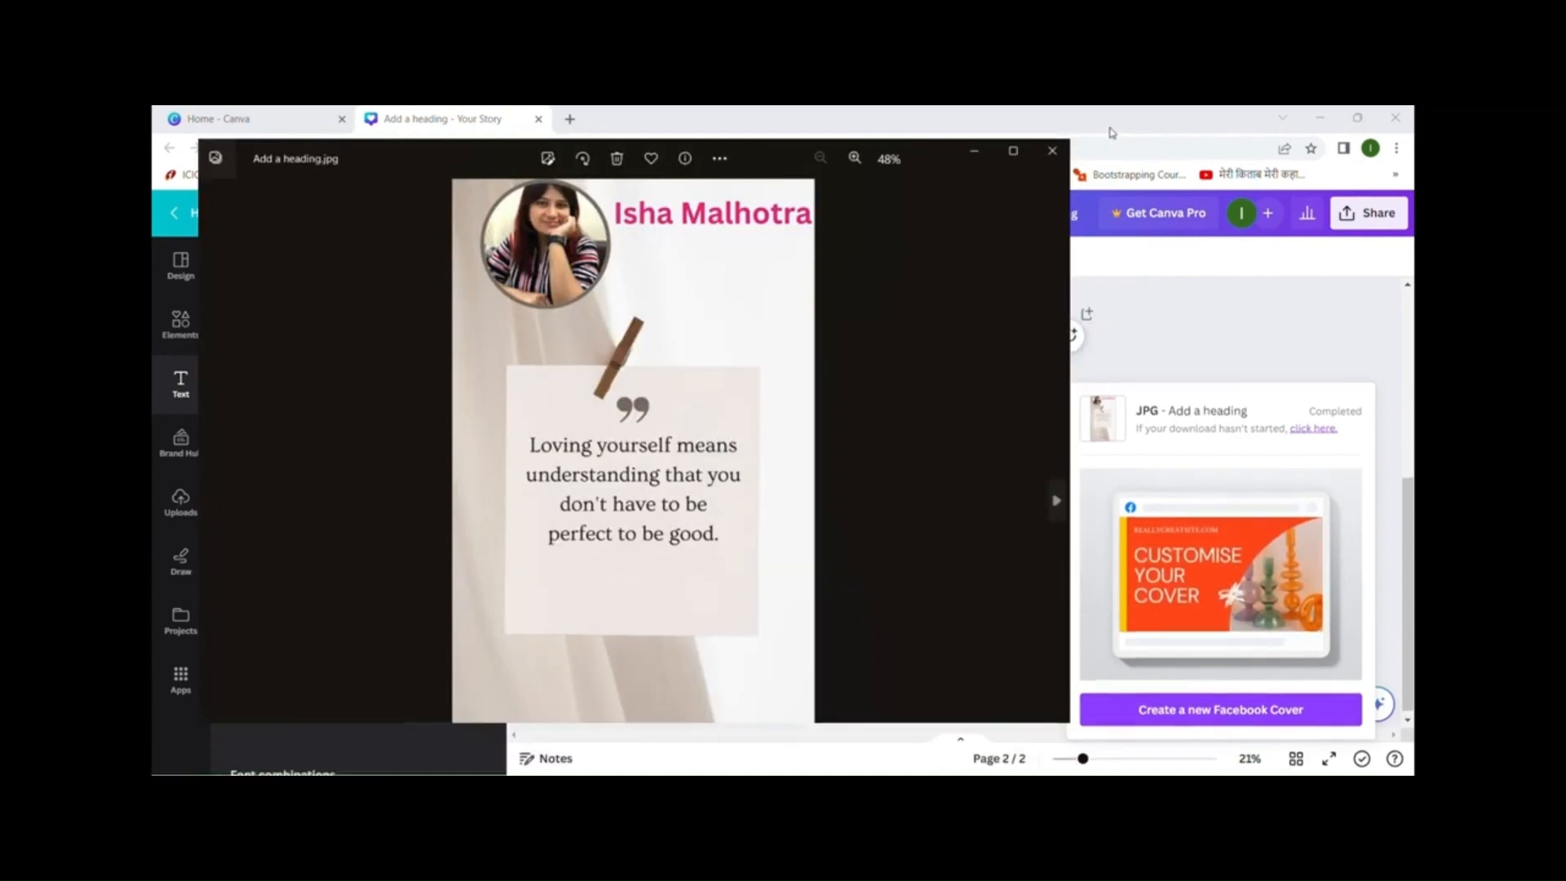
click(1112, 132)
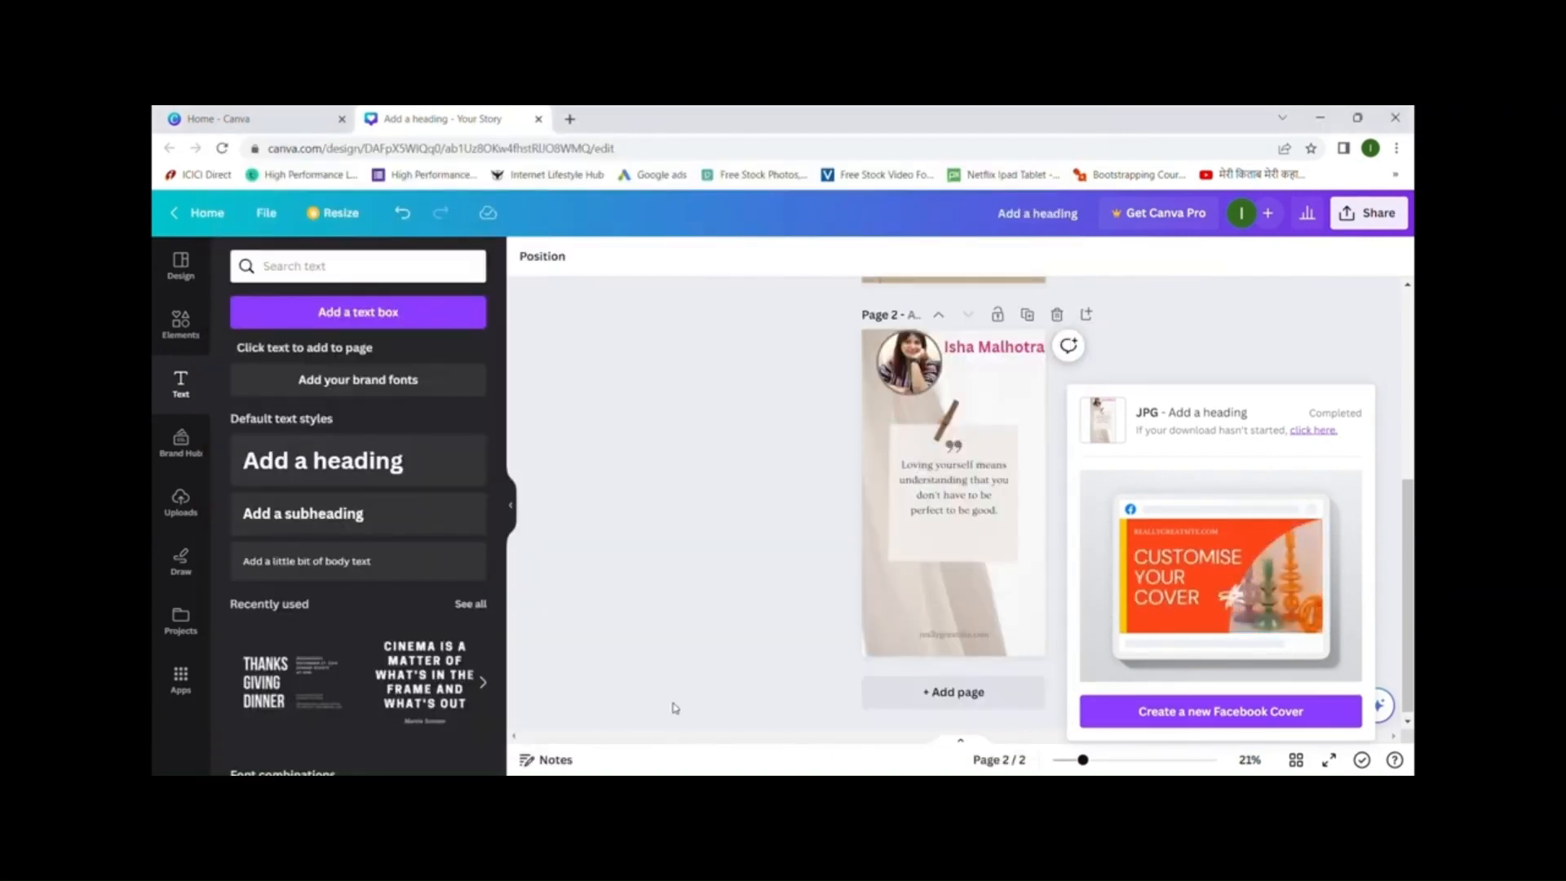